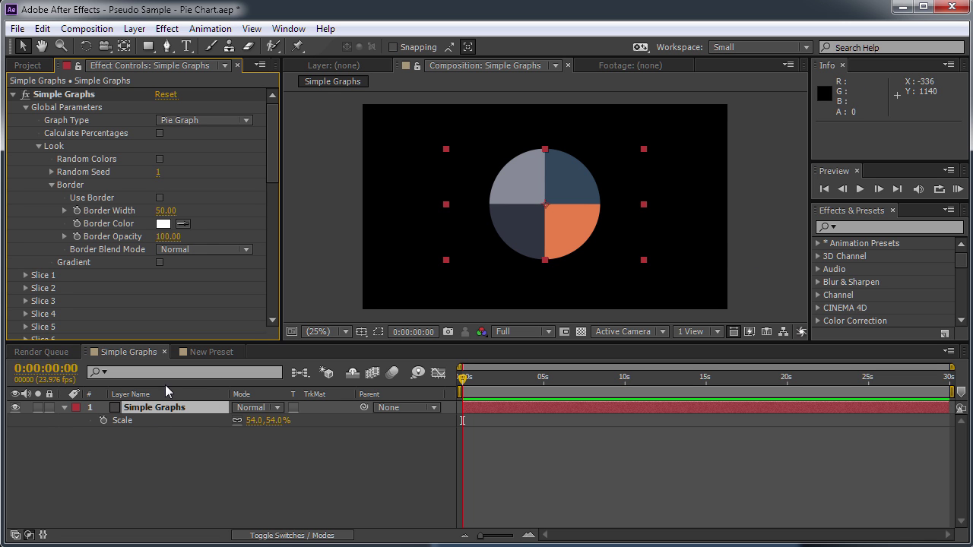
- Create a new solid layer in the New Preset composition
left_click_drag(273, 177, 310, 98)
left_click(275, 199)
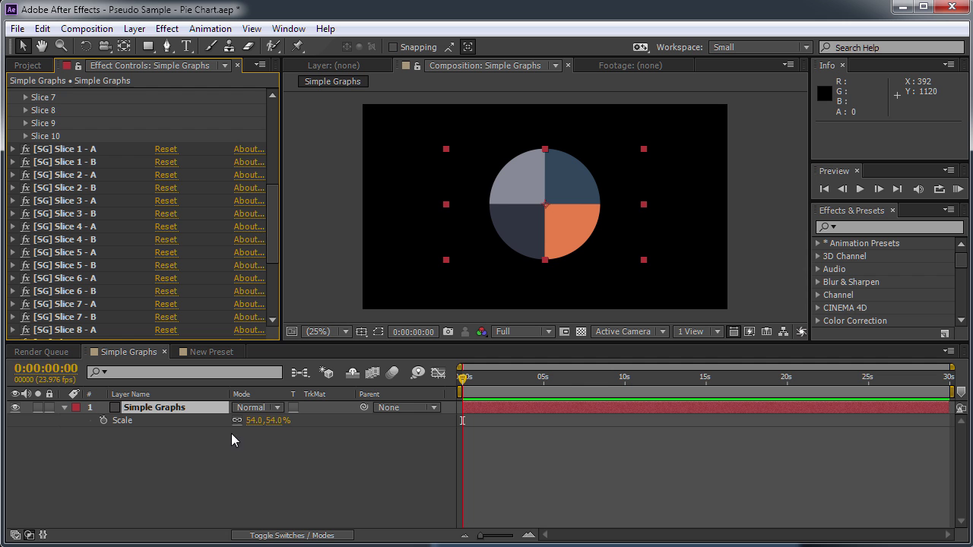
left_click(209, 352)
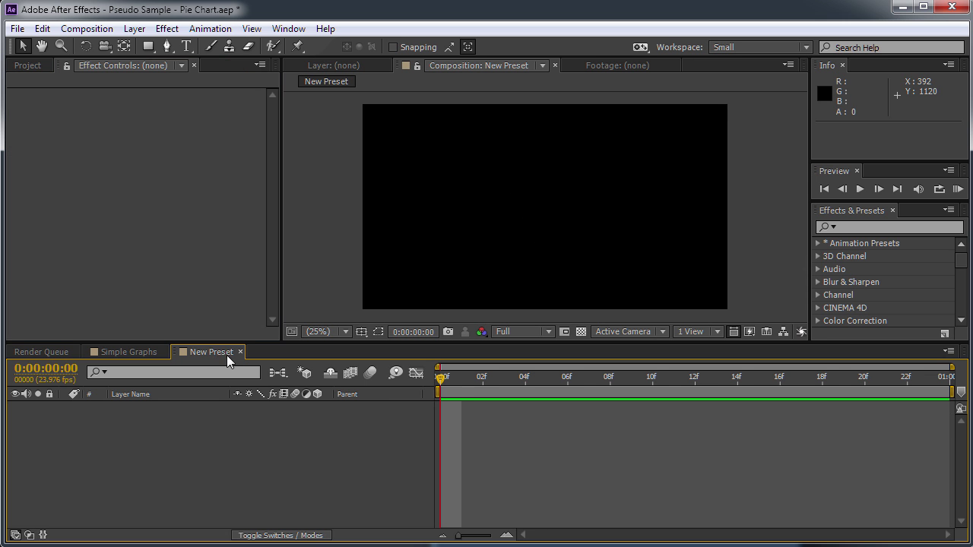
left_click(134, 28)
mouse_move(167, 47)
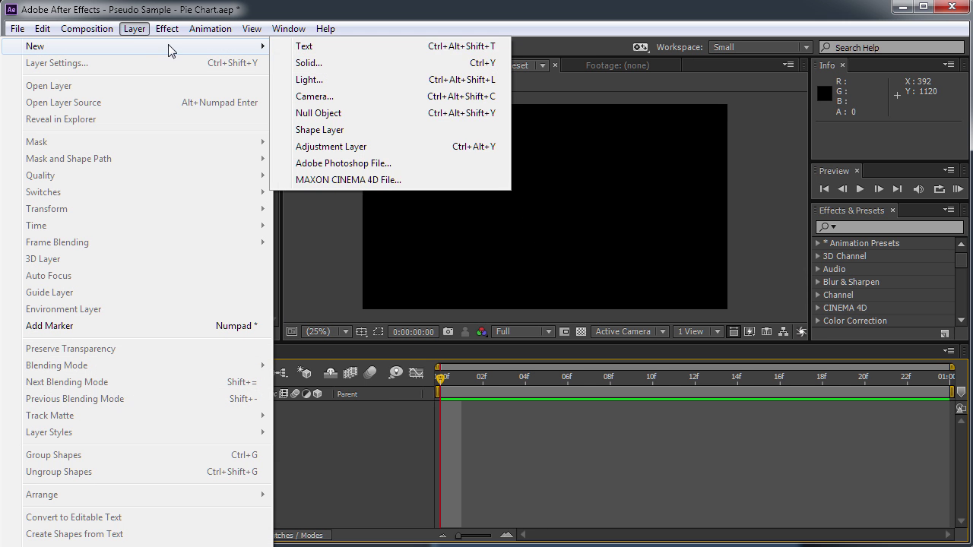
left_click(307, 63)
left_click(760, 532)
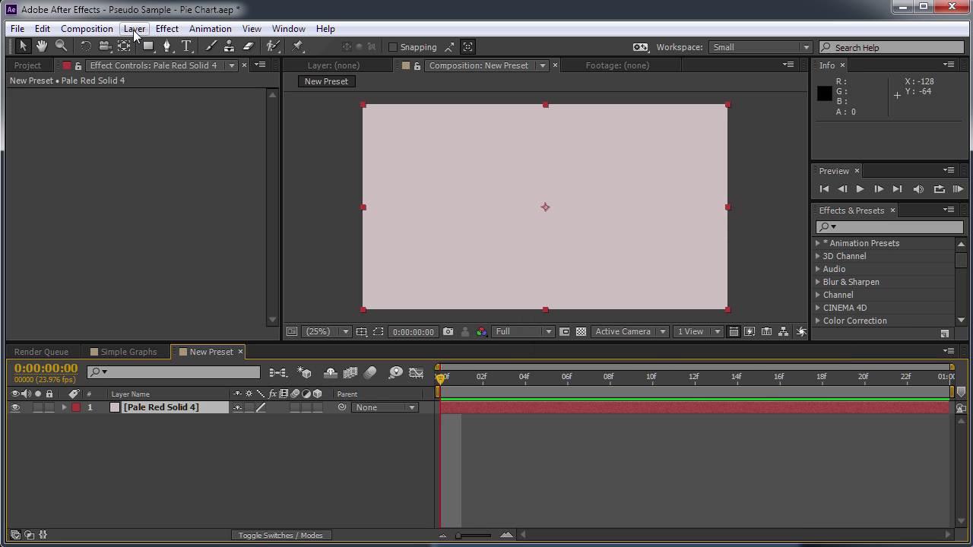
- Apply Solid Composite to the solid, with colour FF0000 and Source Opacity 0%
left_click(167, 30)
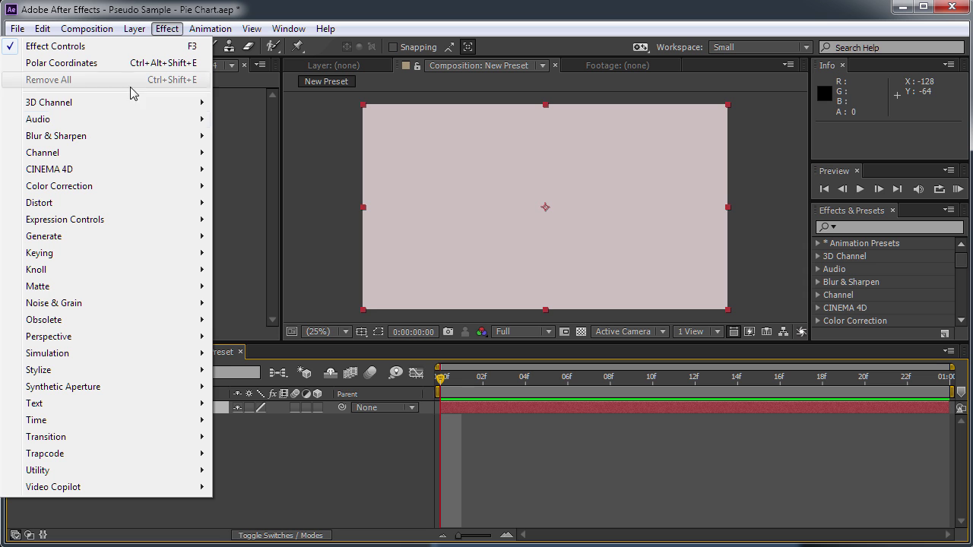
mouse_move(87, 156)
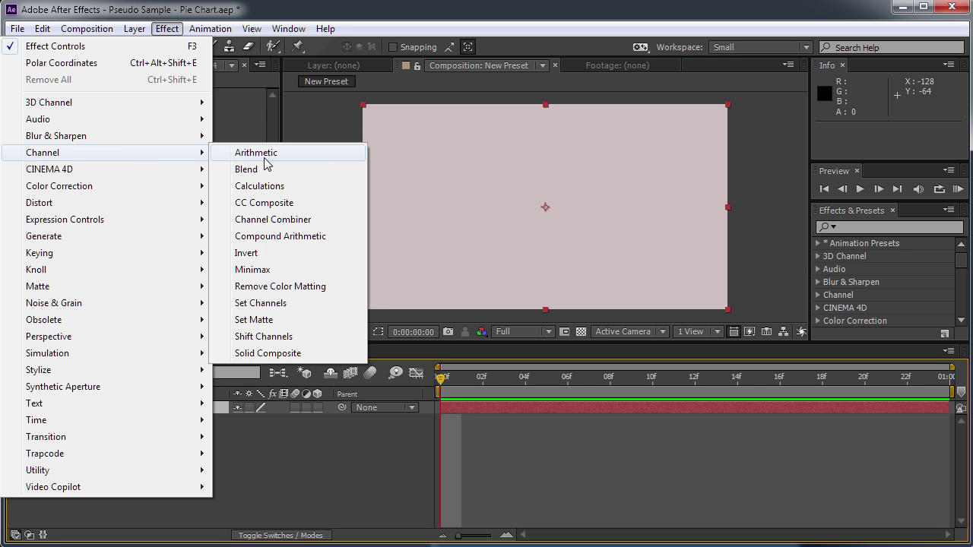
left_click(281, 355)
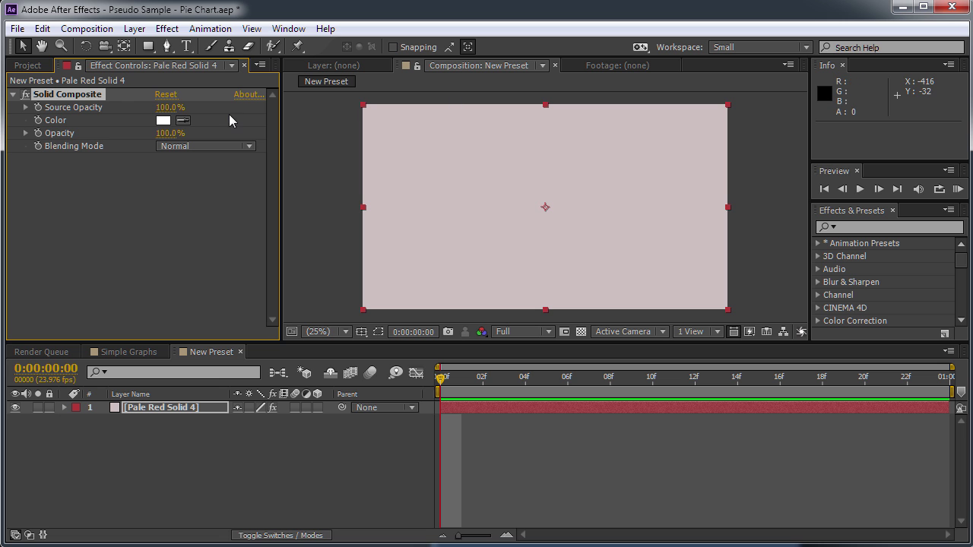
left_click(165, 121)
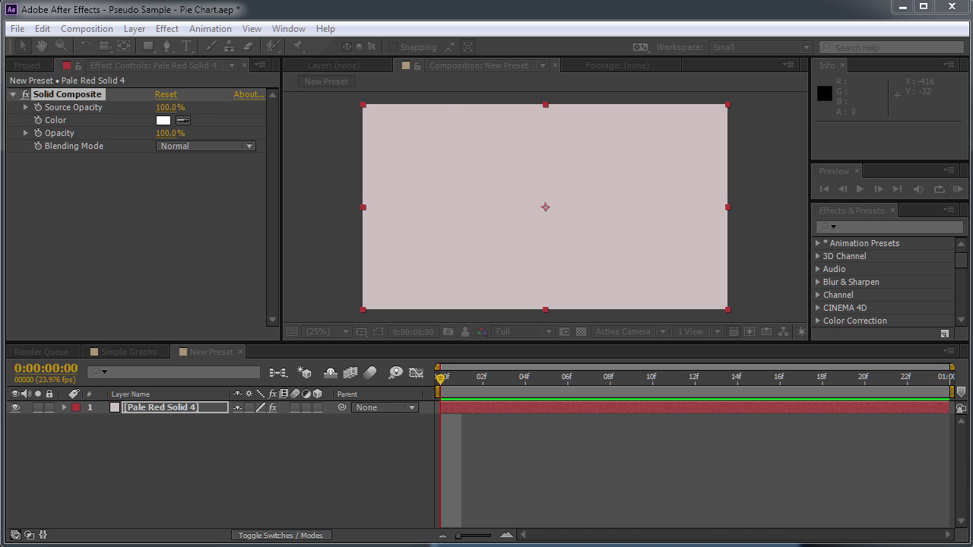
type("FF0000")
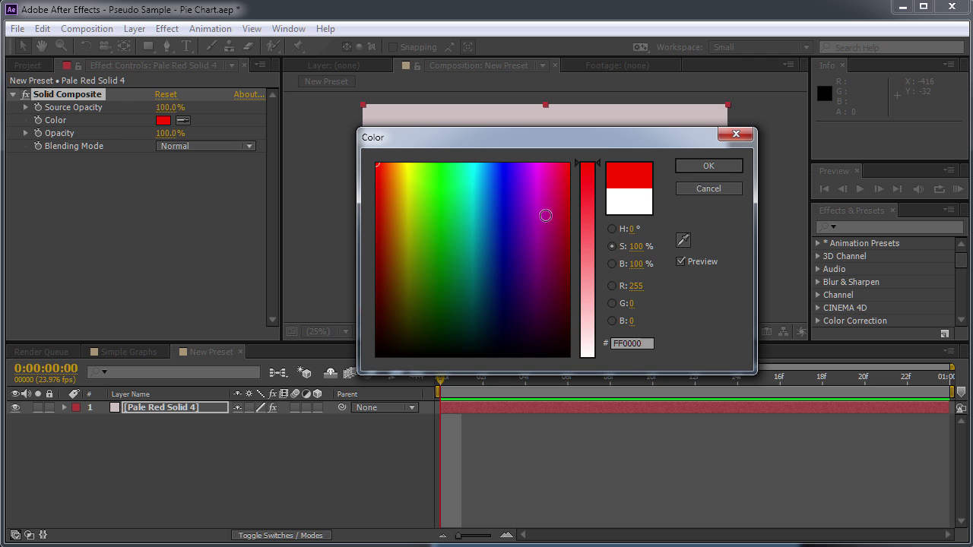
left_click(738, 167)
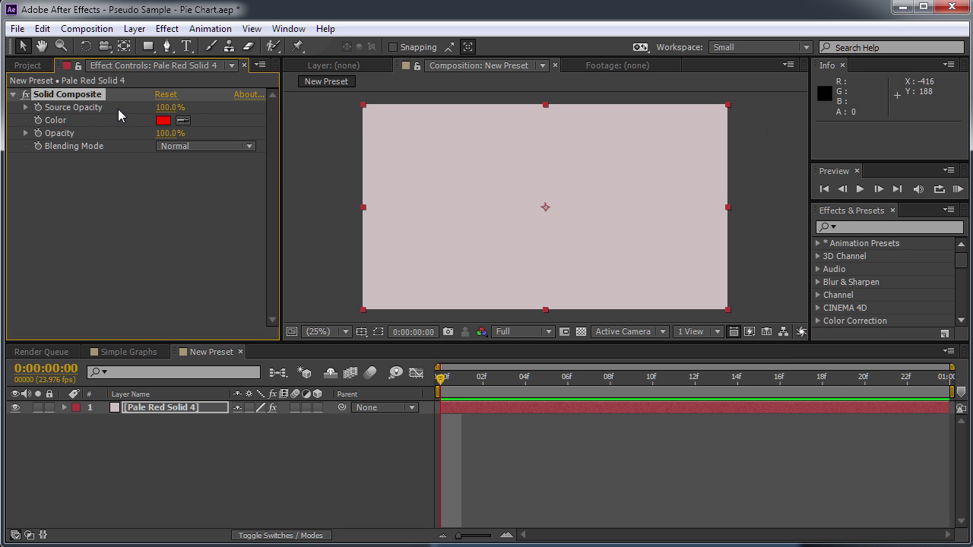
left_click_drag(167, 108, 6, 112)
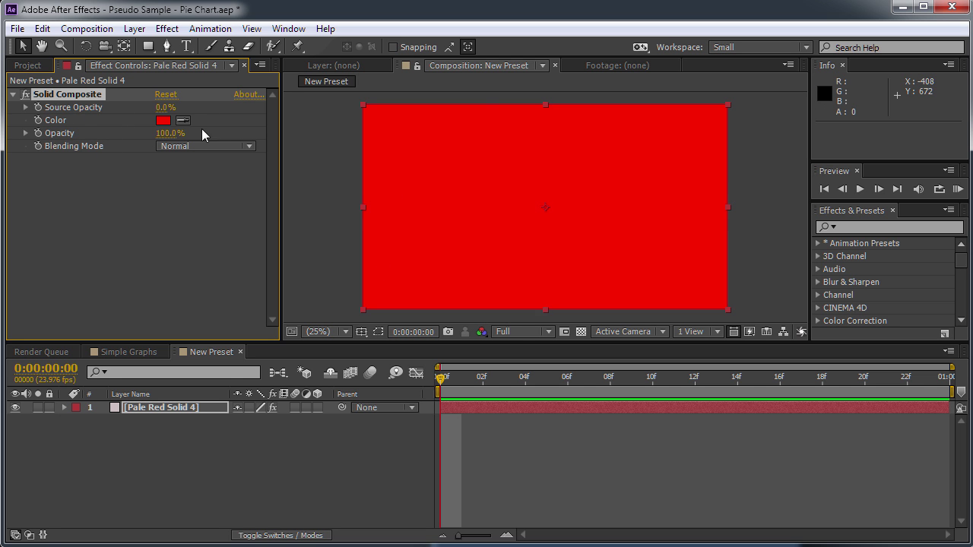
left_click(163, 120)
left_click(493, 180)
left_click(430, 235)
left_click_drag(532, 140, 485, 260)
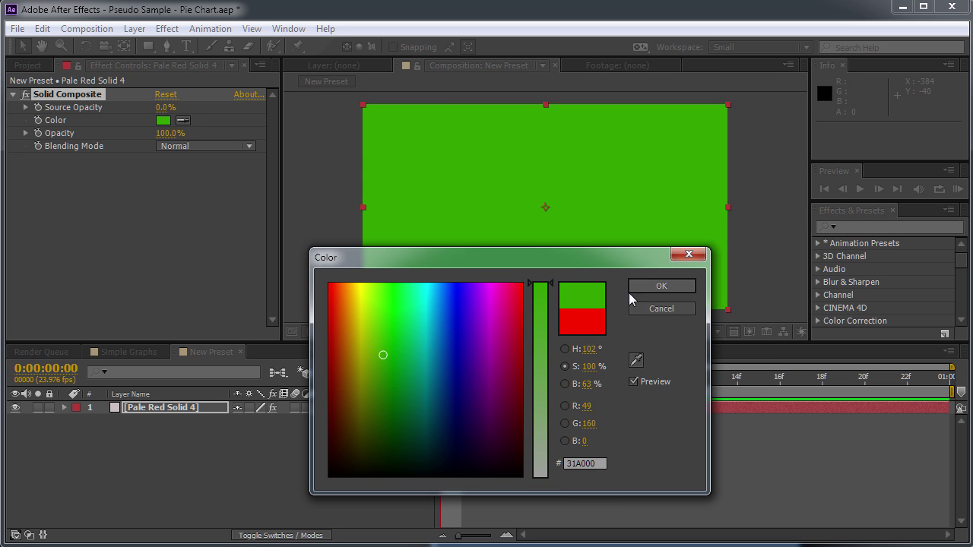
left_click(661, 307)
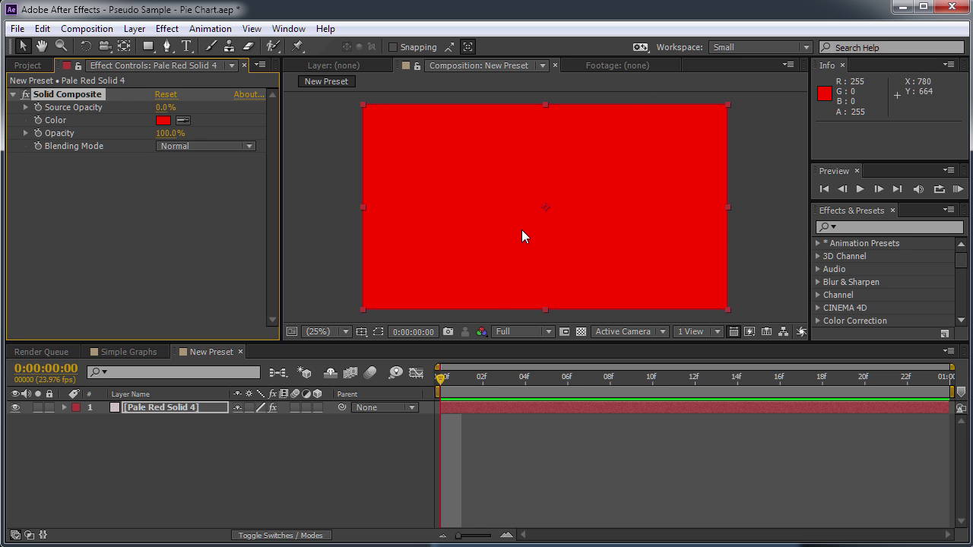
- Add a Linear Wipe effect to the solid and set its Transition Completion to 70%
left_click(167, 29)
mouse_move(135, 436)
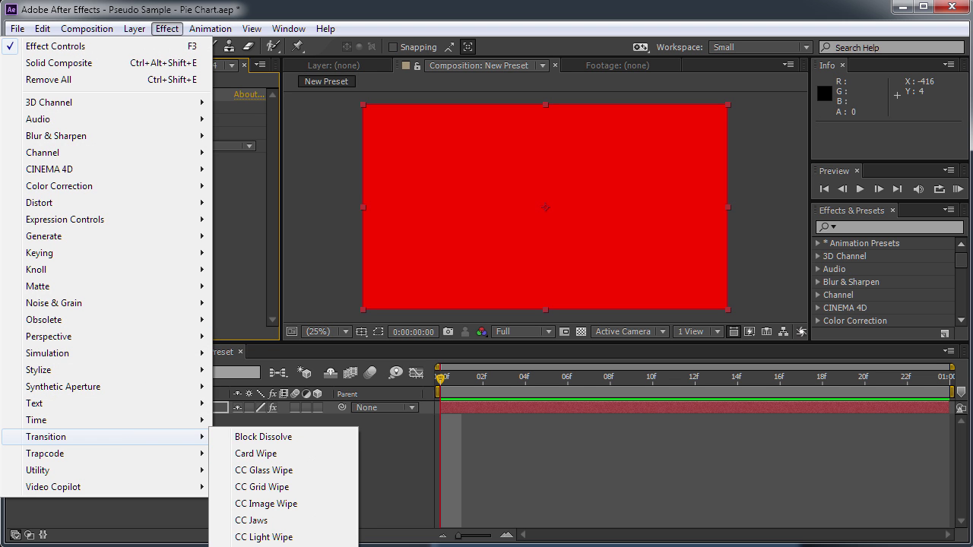
key("Return")
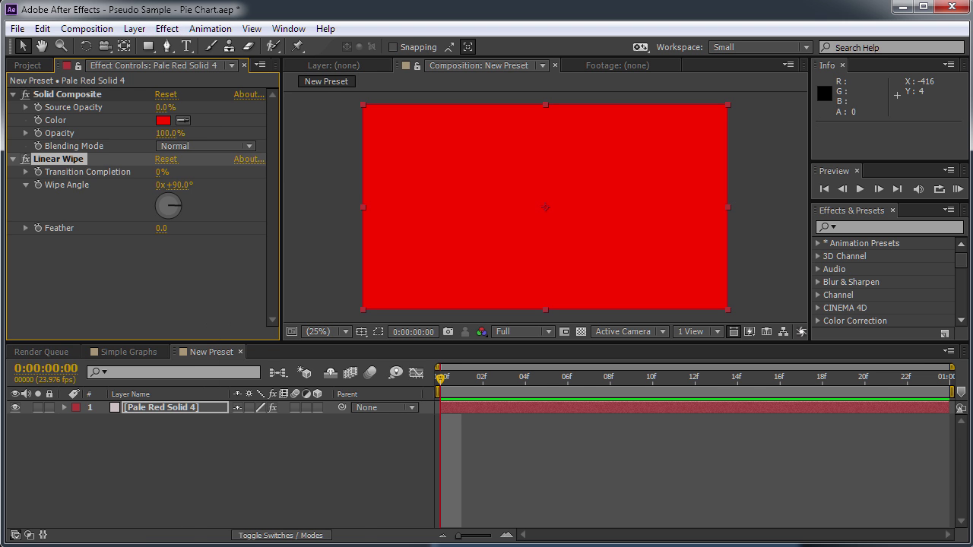
left_click_drag(162, 172, 216, 176)
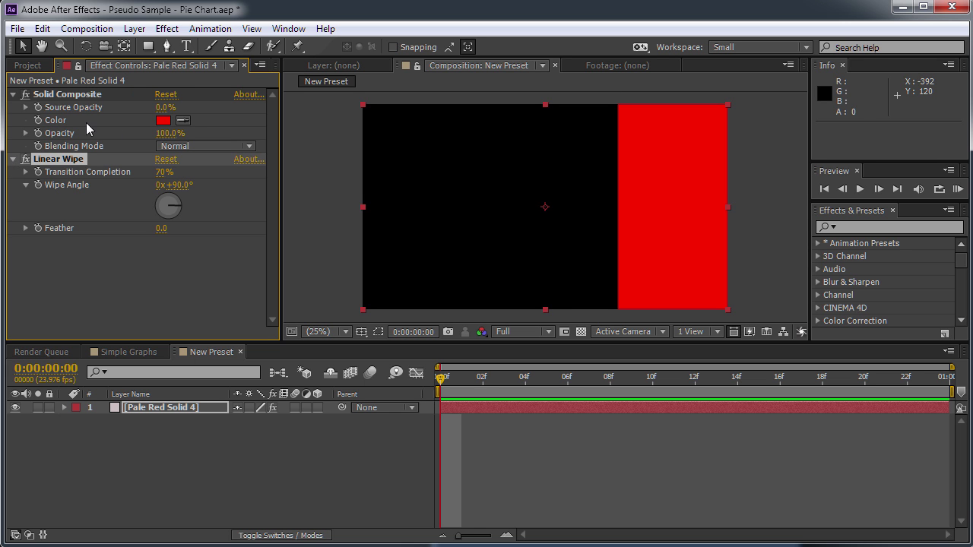
- Duplicate Solid Composite, place the copy below Linear Wipe and set its colour to green 00E325
left_click(76, 95)
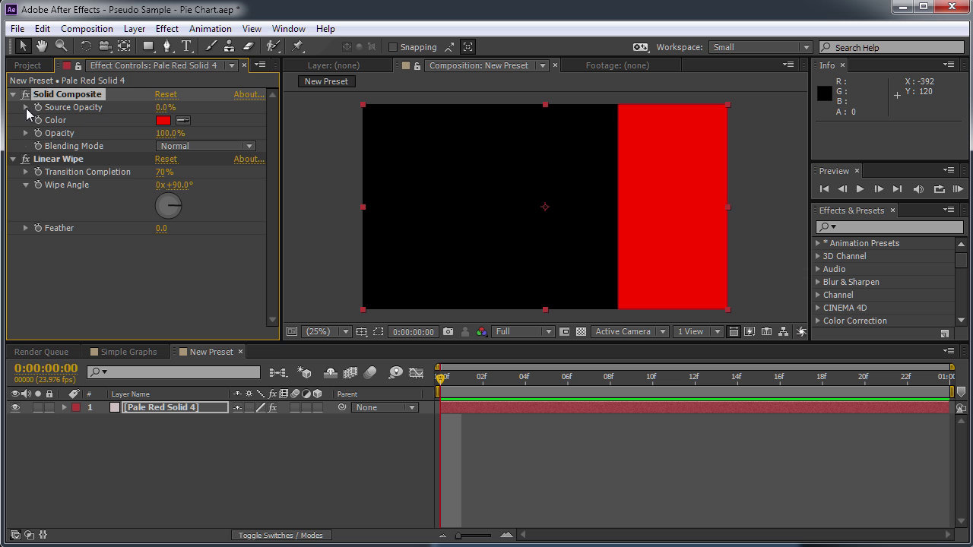
key("ctrl+d")
left_click_drag(76, 161, 99, 304)
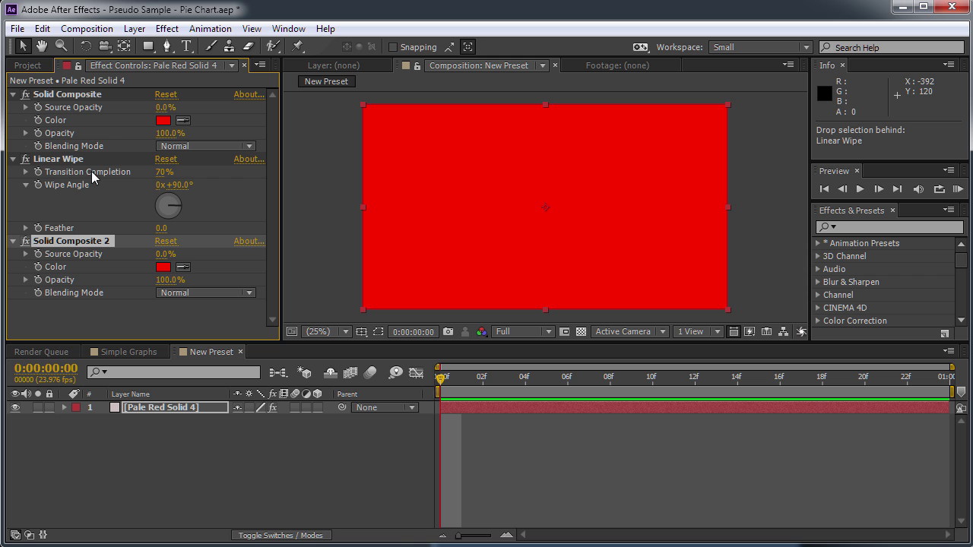
left_click(162, 267)
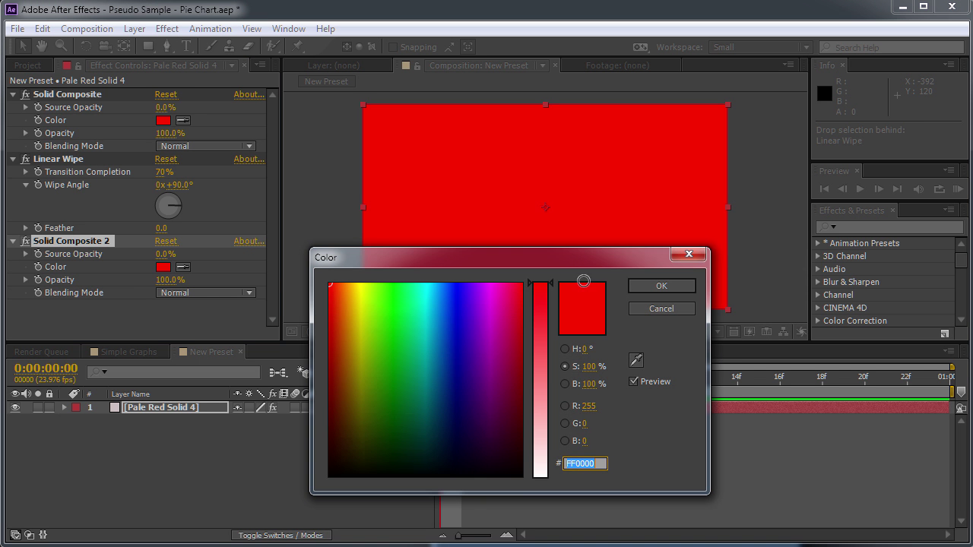
mouse_move(464, 323)
left_mouse_down()
mouse_move(469, 317)
mouse_move(398, 304)
left_mouse_up()
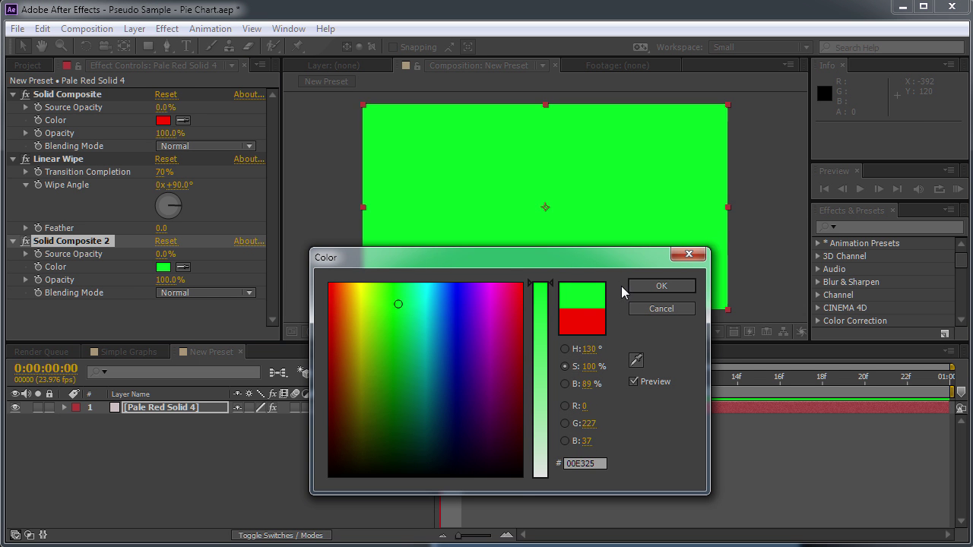
left_click(673, 291)
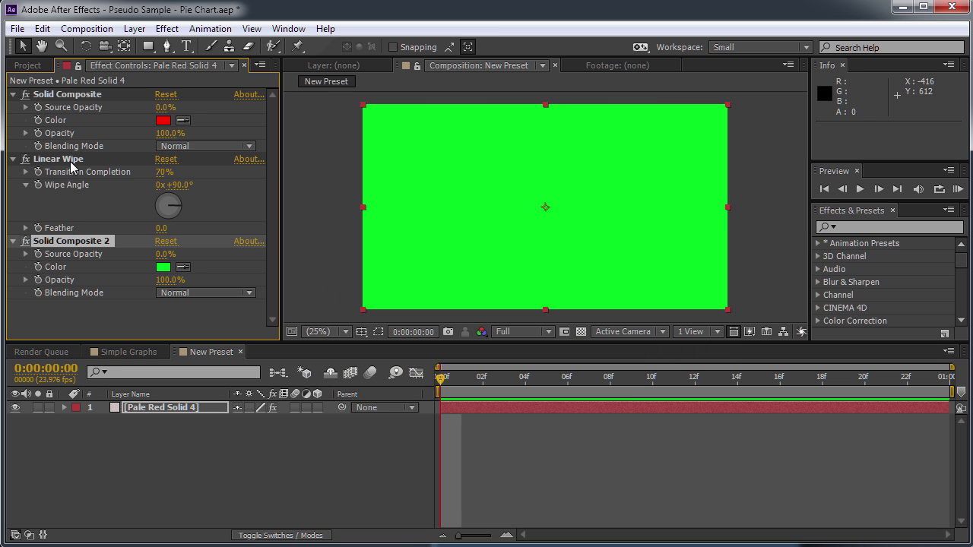
- Duplicate Linear Wipe and place the copy below Solid Composite 2
left_click(71, 163)
key("ctrl+d")
left_click_drag(92, 203, 148, 302)
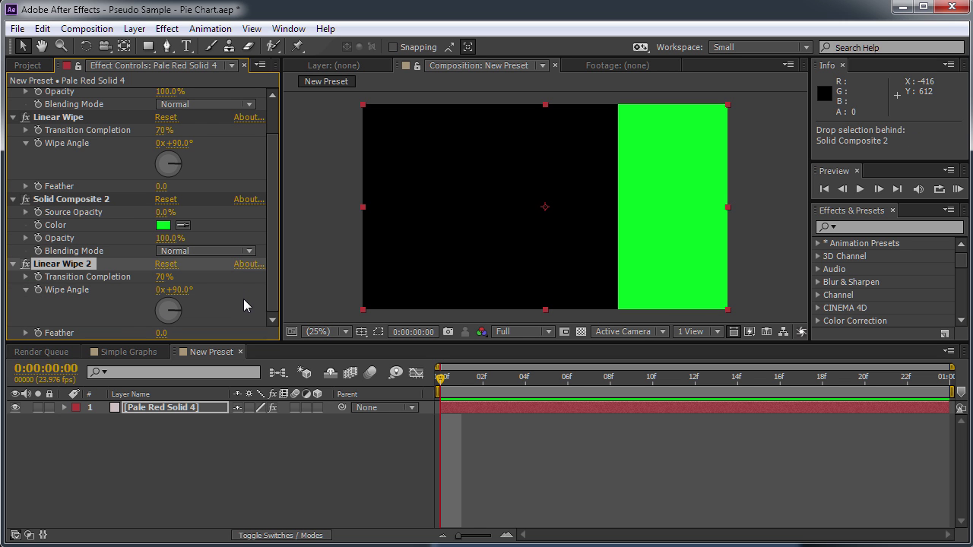
- Set Solid Composite 2's Source Opacity to 100% and Linear Wipe 2's Transition Completion to 42%
left_click(65, 200)
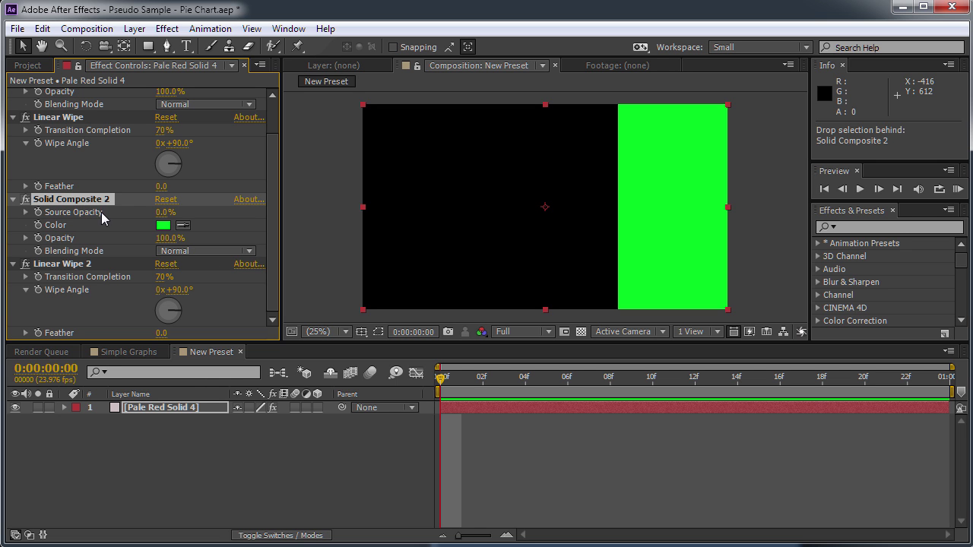
left_click_drag(163, 215, 393, 217)
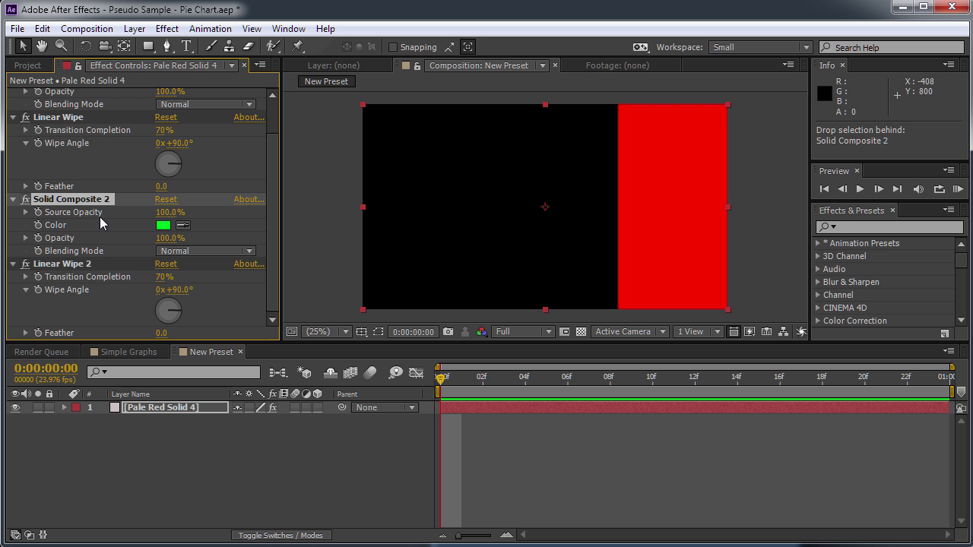
left_click_drag(164, 278, 137, 279)
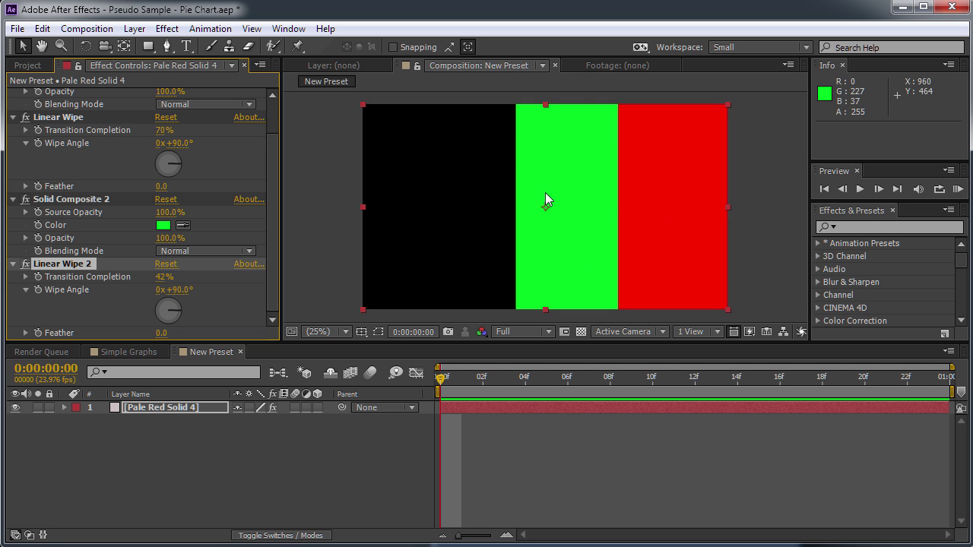
- Duplicate Solid Composite 2 and Linear Wipe 2 together and move the copies to the end of the effect stack
left_click(16, 198)
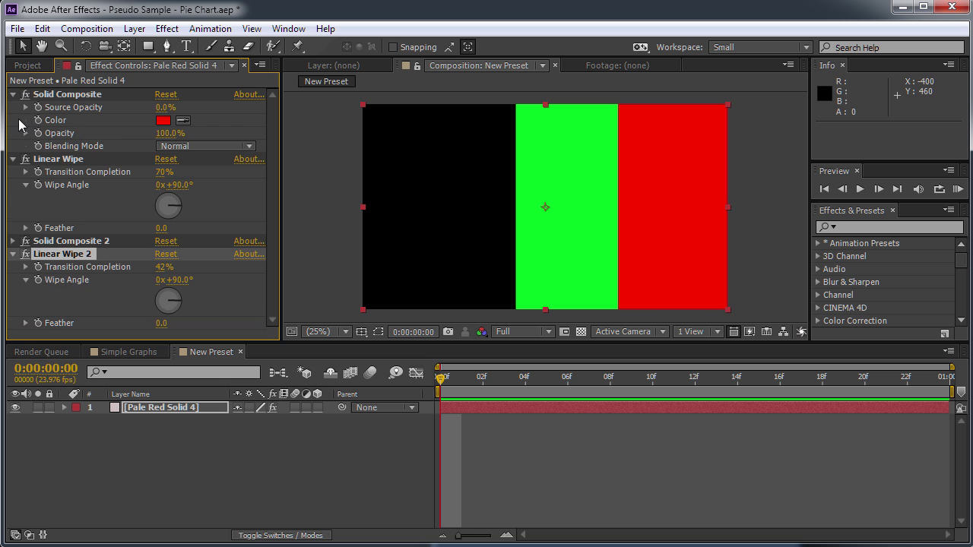
left_click(14, 159)
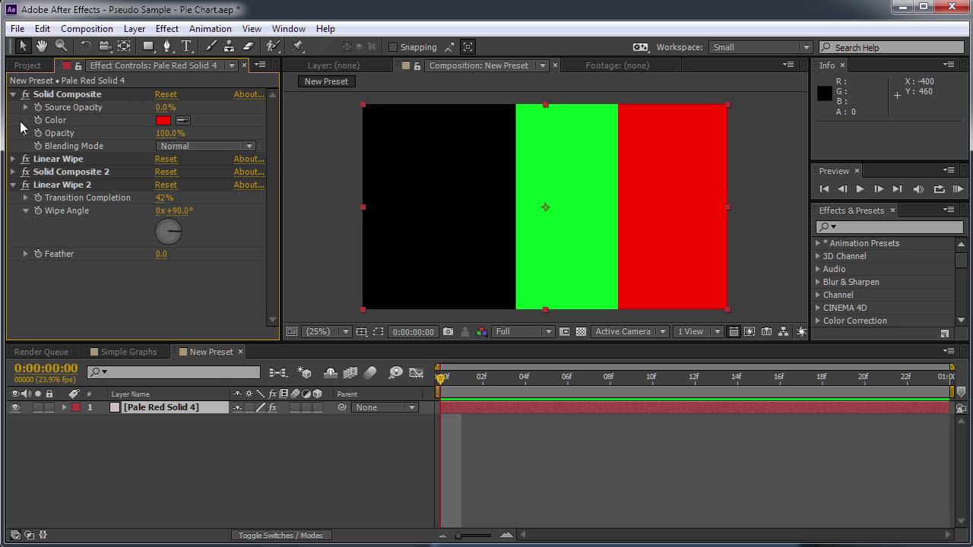
left_click(13, 185)
left_click(54, 176)
left_click(76, 185, "shift")
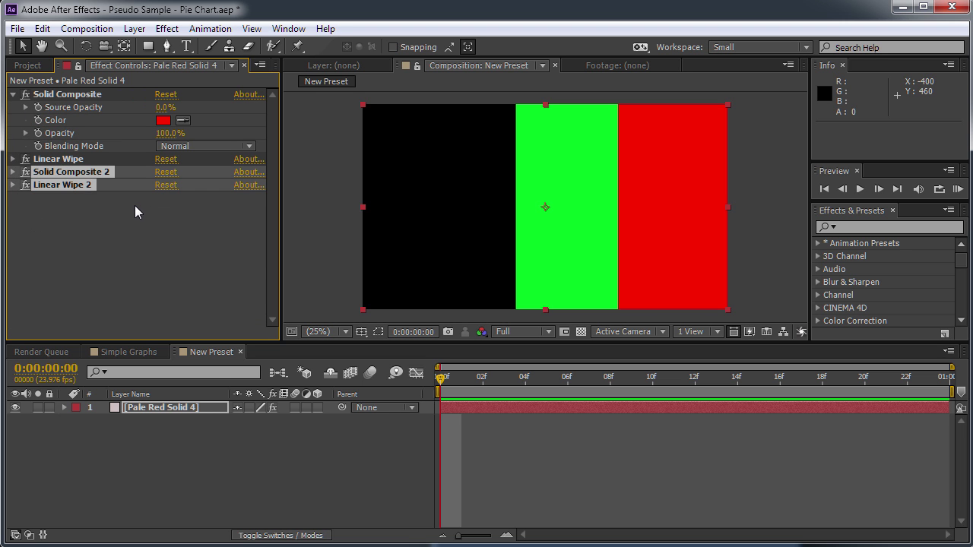
key("ctrl+d")
left_click_drag(92, 196, 157, 230)
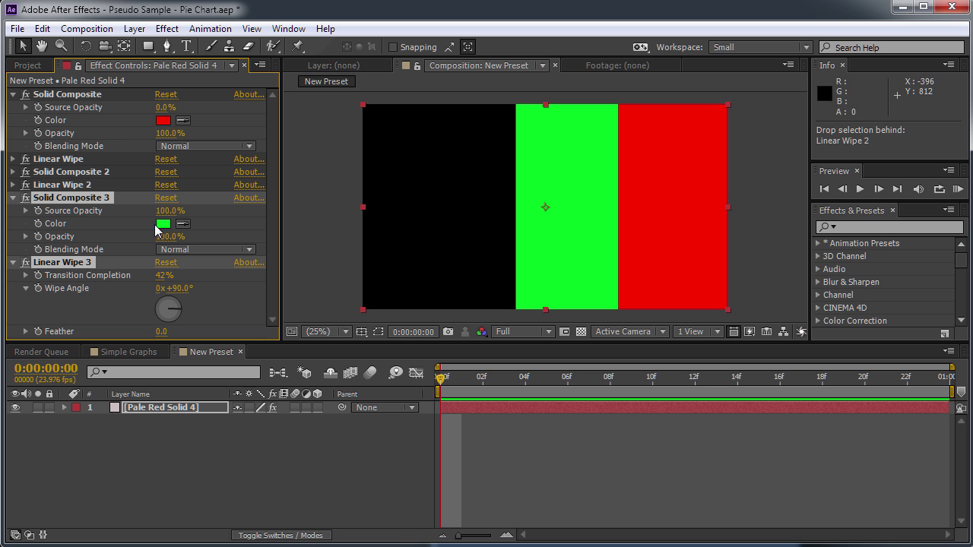
- Set Solid Composite 3's colour to blue and Linear Wipe 3's Transition Completion to 20%
left_click(225, 223)
left_click(163, 224)
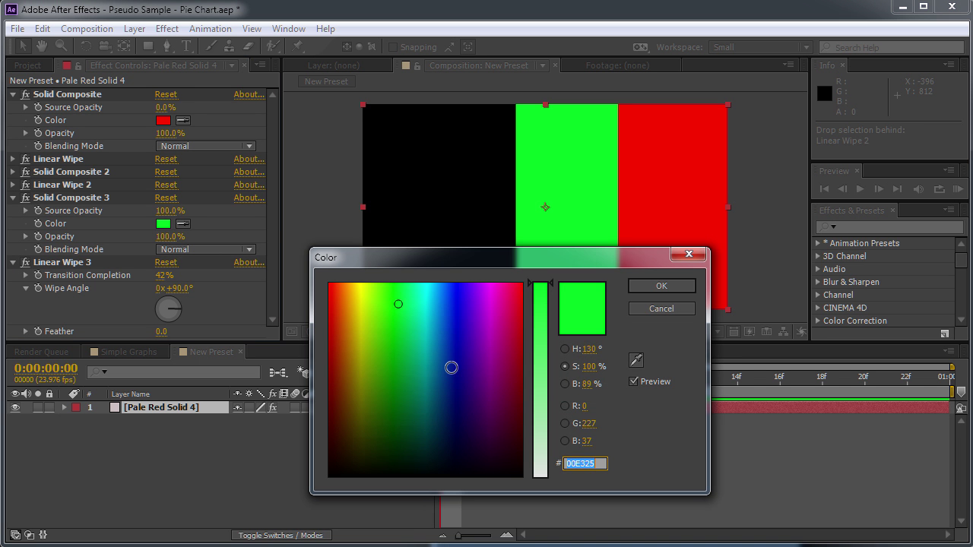
left_click_drag(452, 369, 455, 284)
left_click(640, 296)
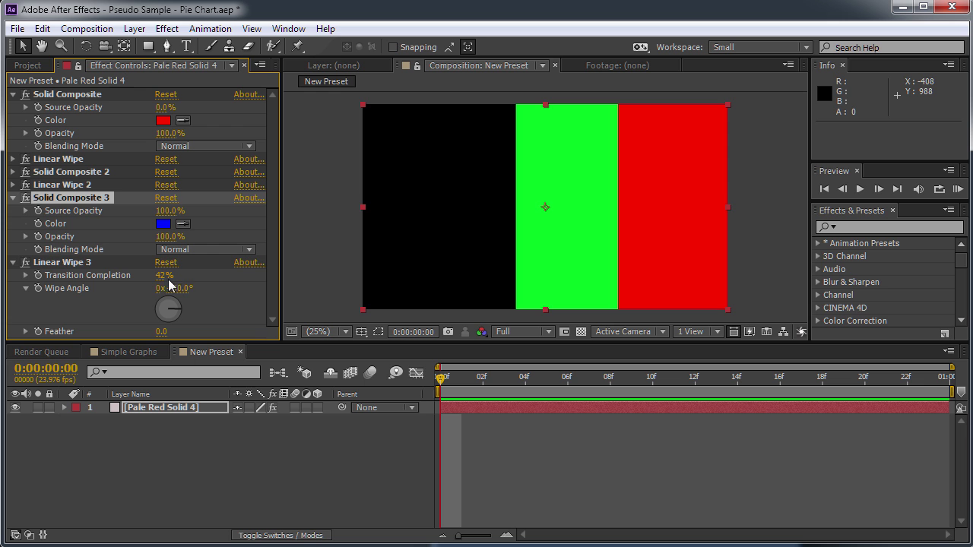
left_click_drag(163, 275, 139, 272)
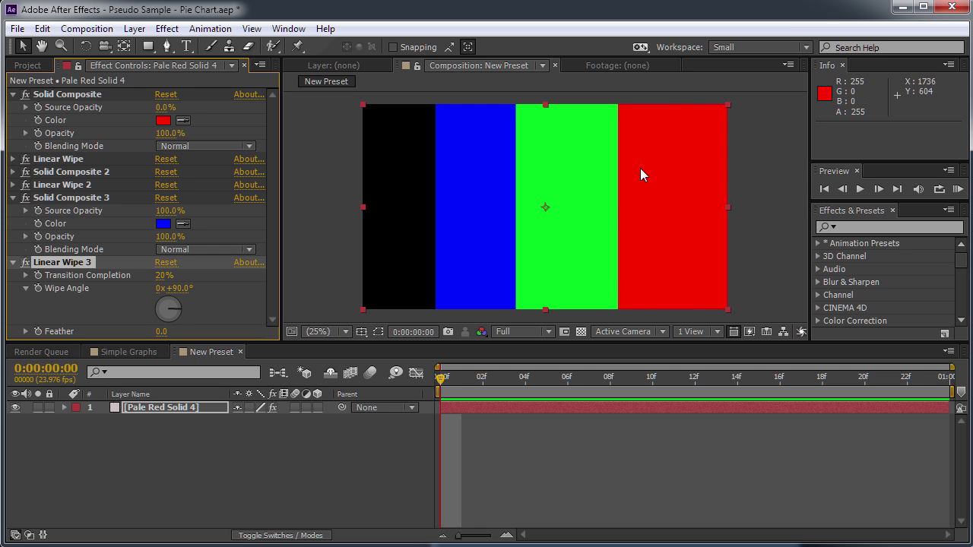
- Remove all effects from the solid layer
left_click(142, 409)
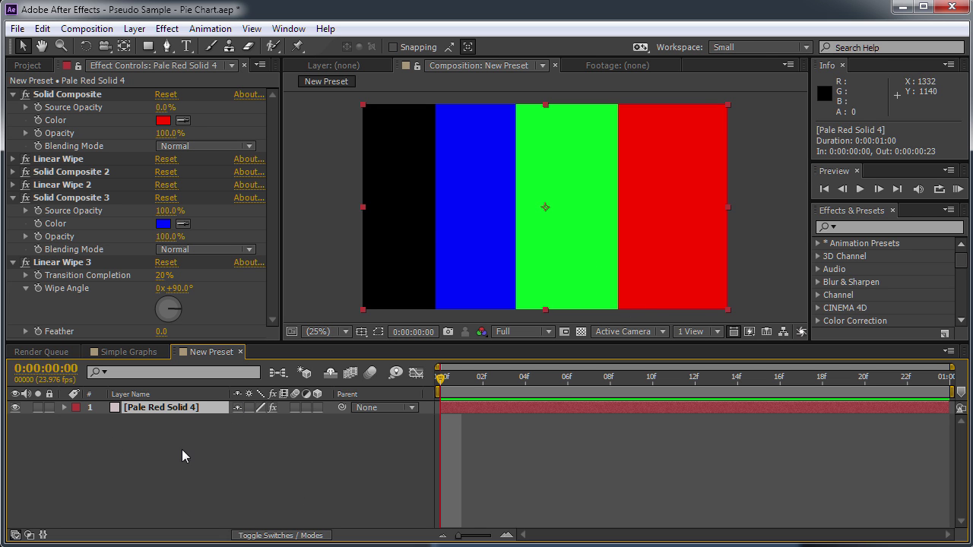
key("ctrl+shift+e")
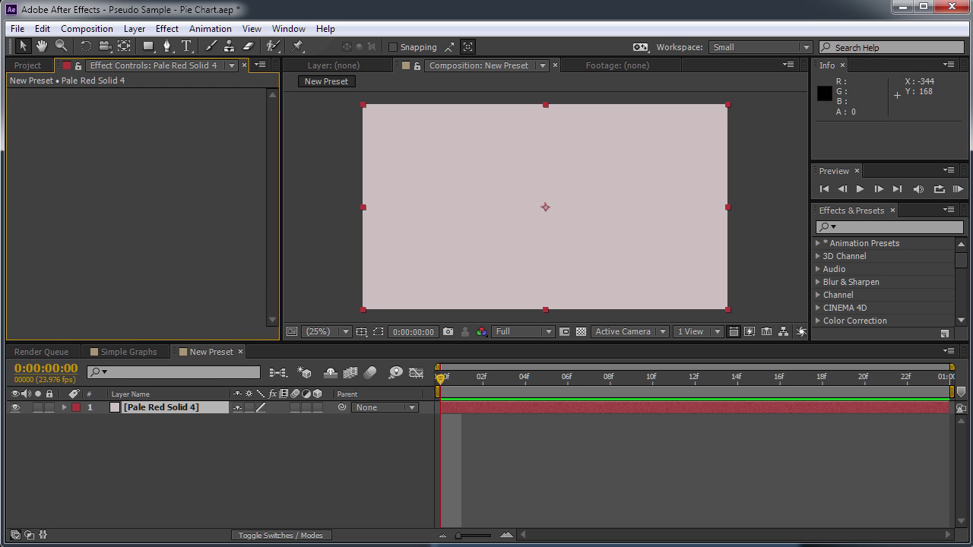
- In ExtendScript Toolkit, run the addProperty("BFM Simple Graphs") script on layer 1 and minimize its window
key("alt+Tab")
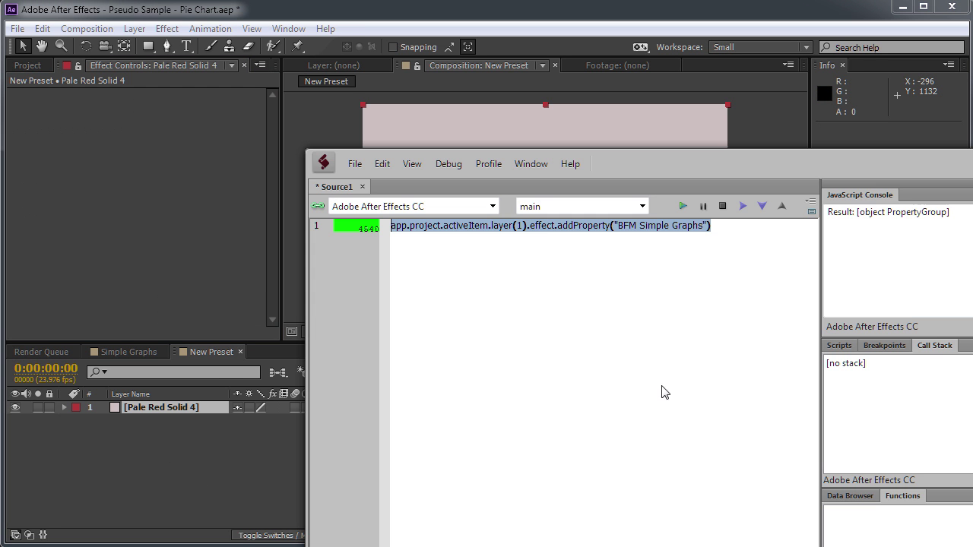
left_click_drag(463, 169, 484, 105)
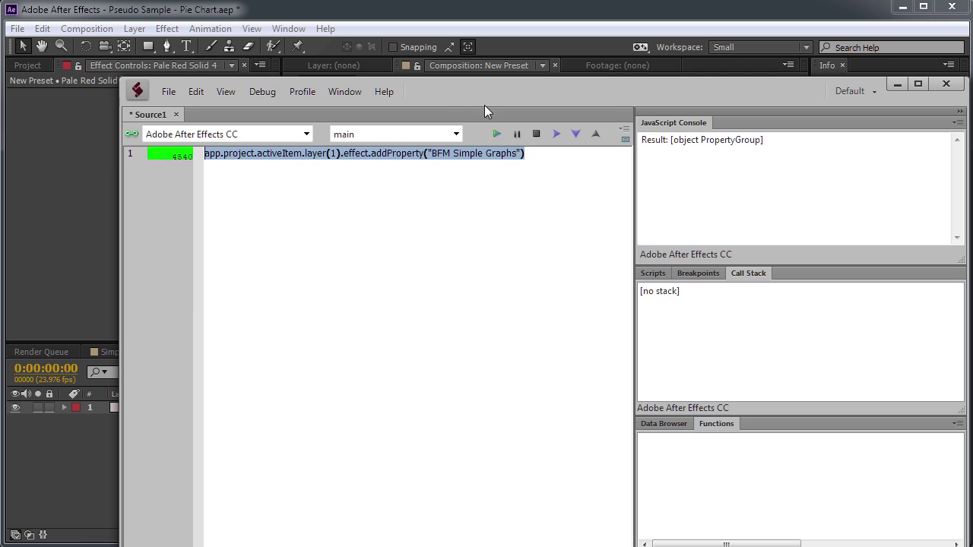
left_click(497, 134)
left_click(898, 84)
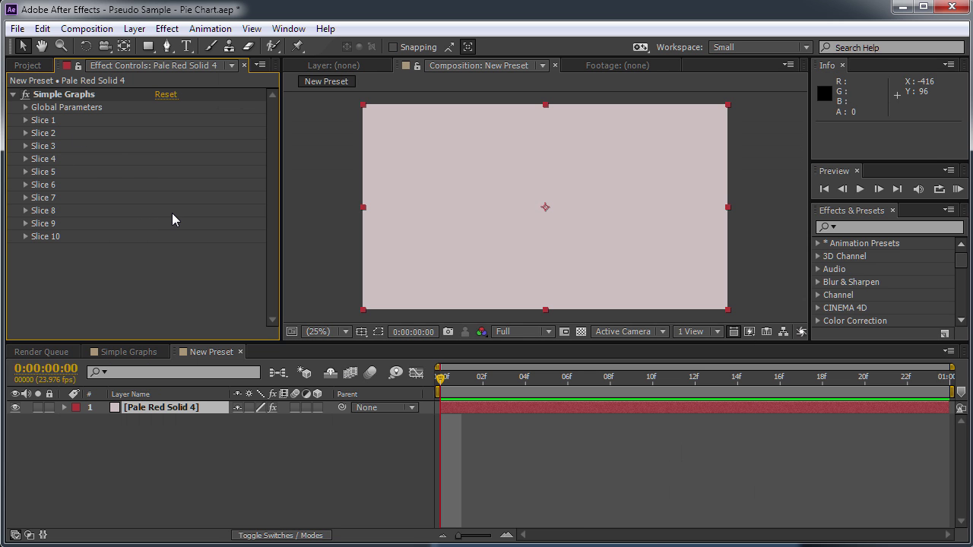
- Examine the Simple Graphs effect's Global Parameters, Look and Slice 1 settings, and collapse the groups again
left_click(25, 107)
left_click(38, 146)
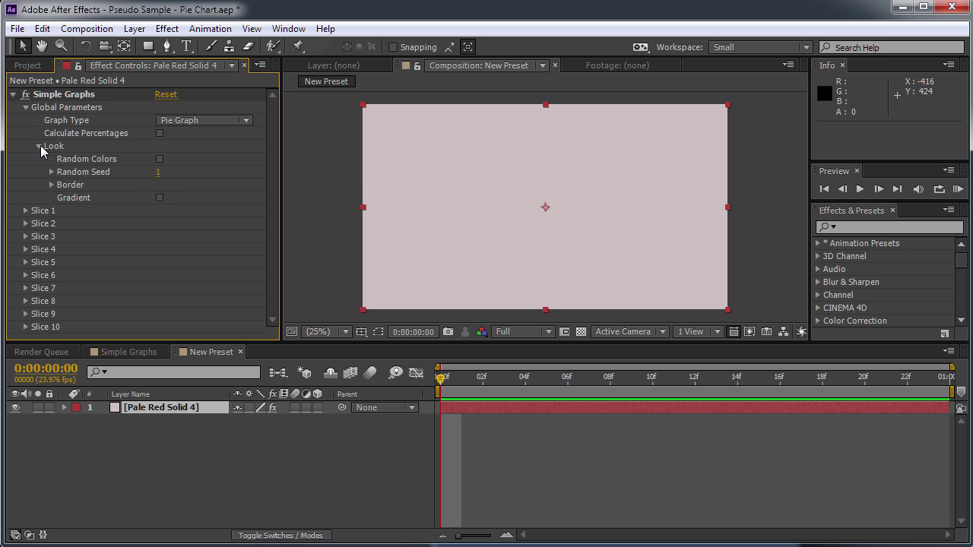
left_click(38, 146)
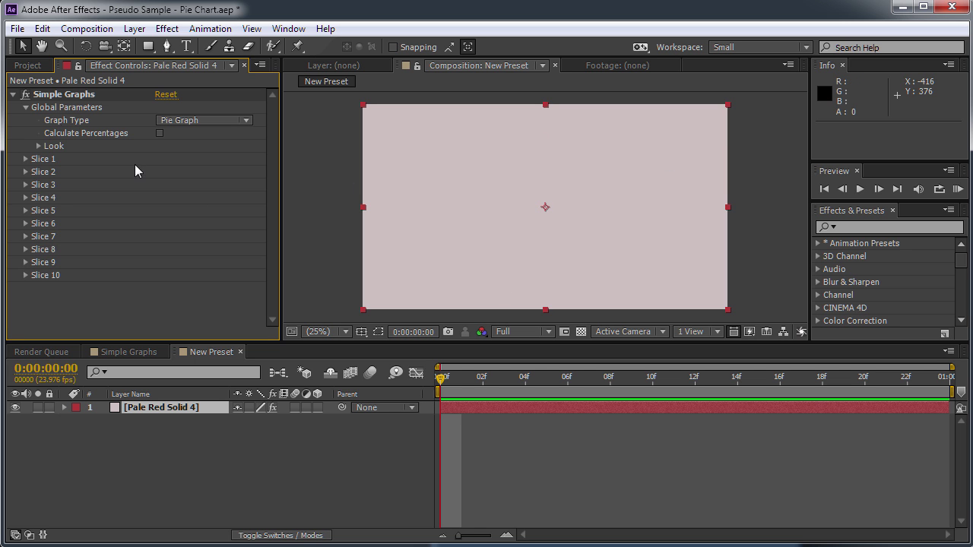
left_click(25, 107)
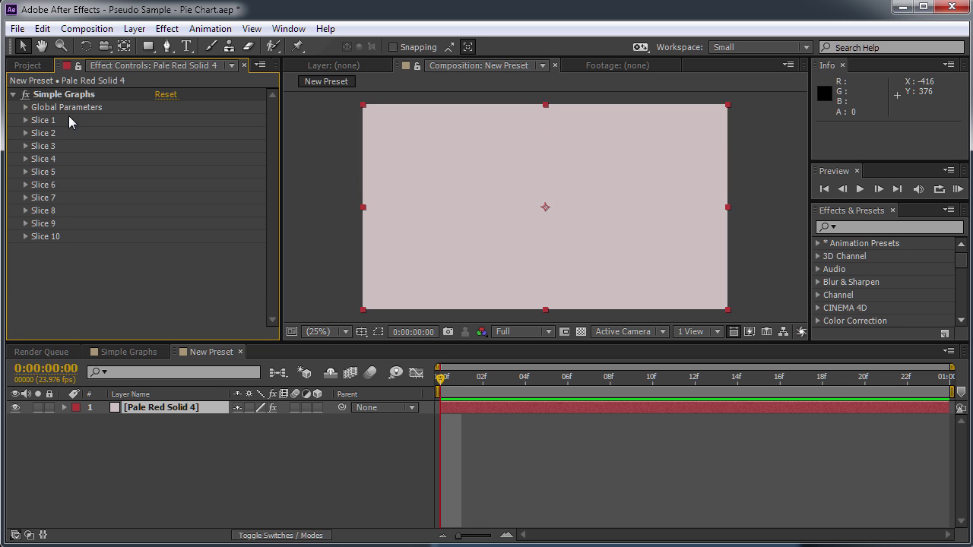
left_click(27, 120)
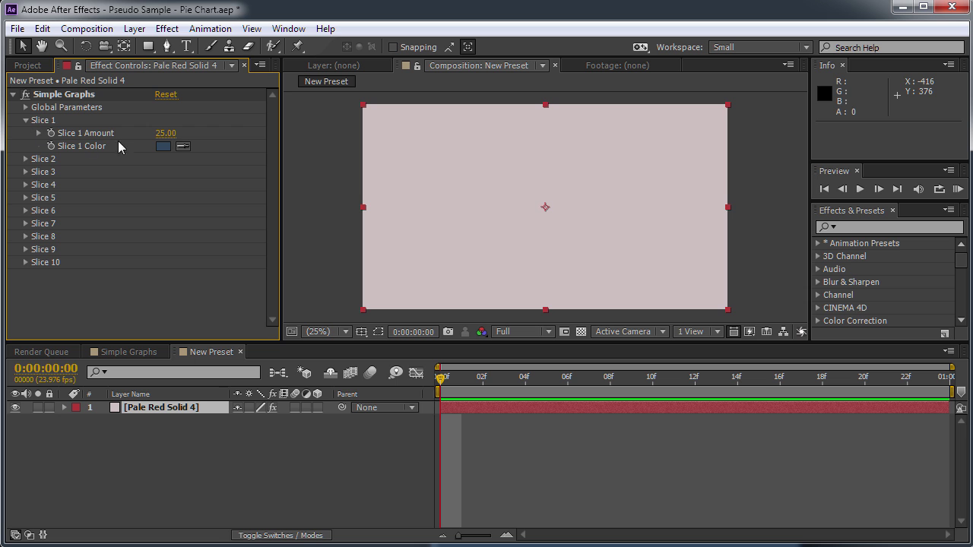
left_click(27, 120)
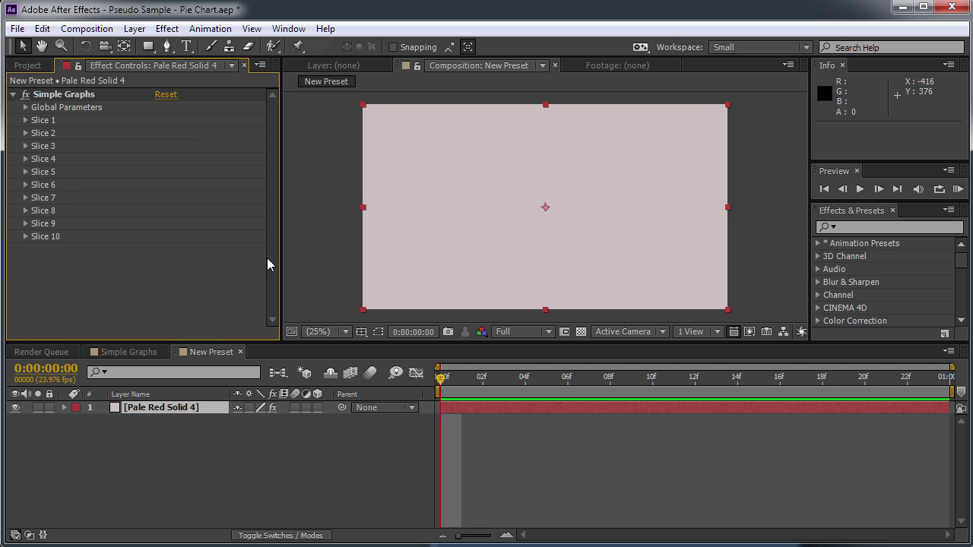
- Add a Solid Composite effect below Simple Graphs and set its Source Opacity to 0%
left_click(166, 28)
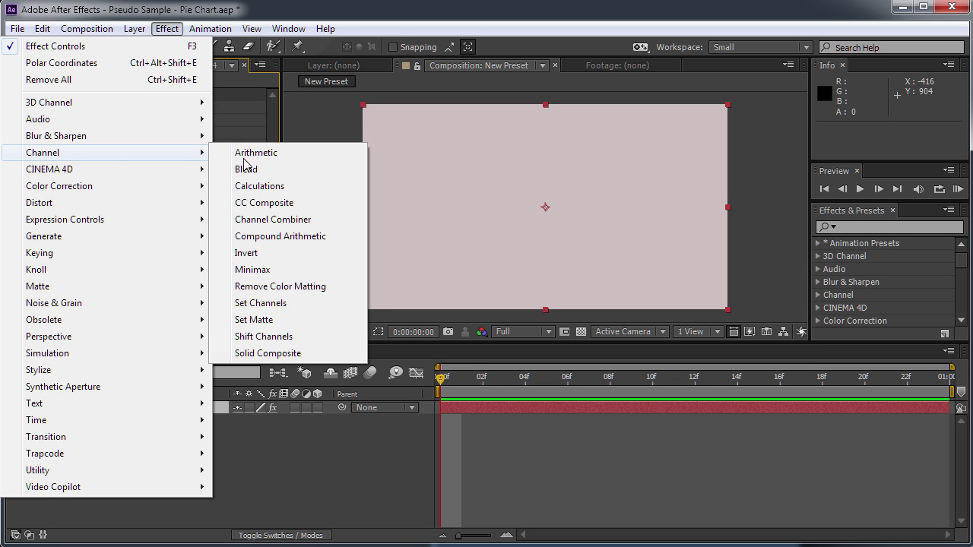
left_click(298, 353)
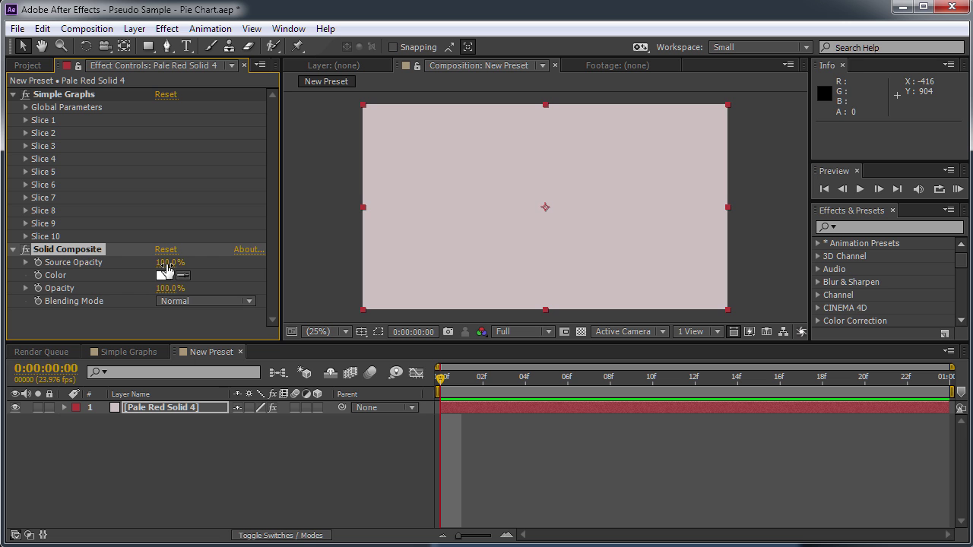
left_click_drag(168, 263, 6, 270)
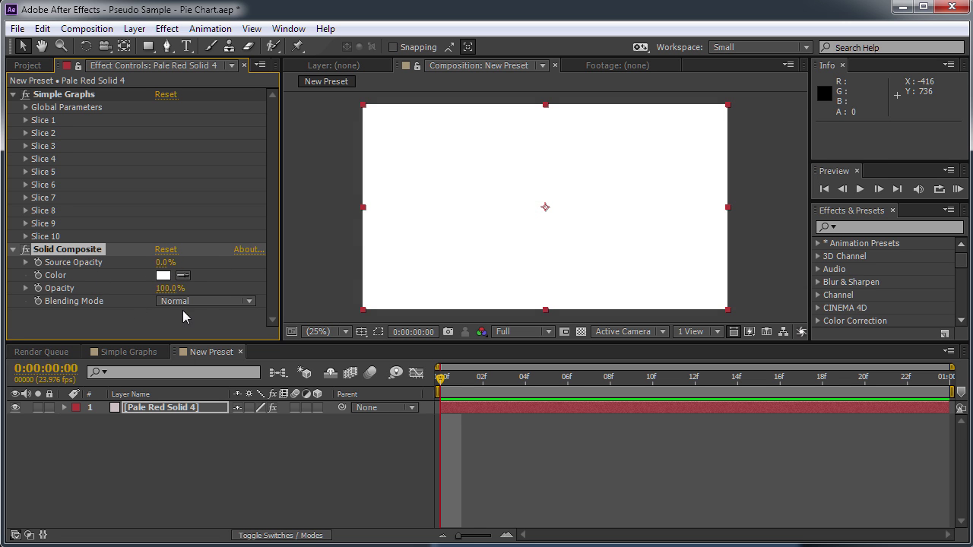
- Link Solid Composite's Color to Simple Graphs' Slice 1 Color with a pick-whipped expression
left_click(26, 120)
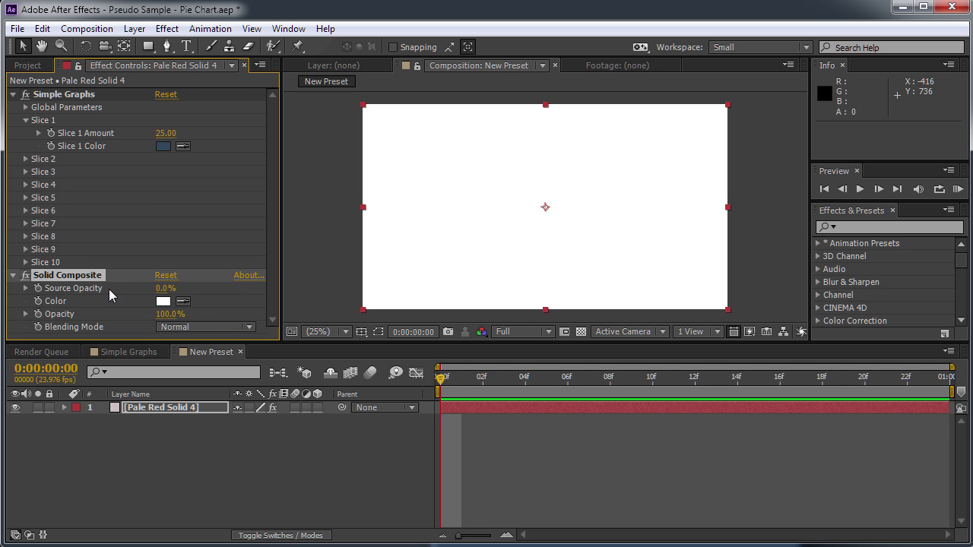
left_click(37, 301, "alt")
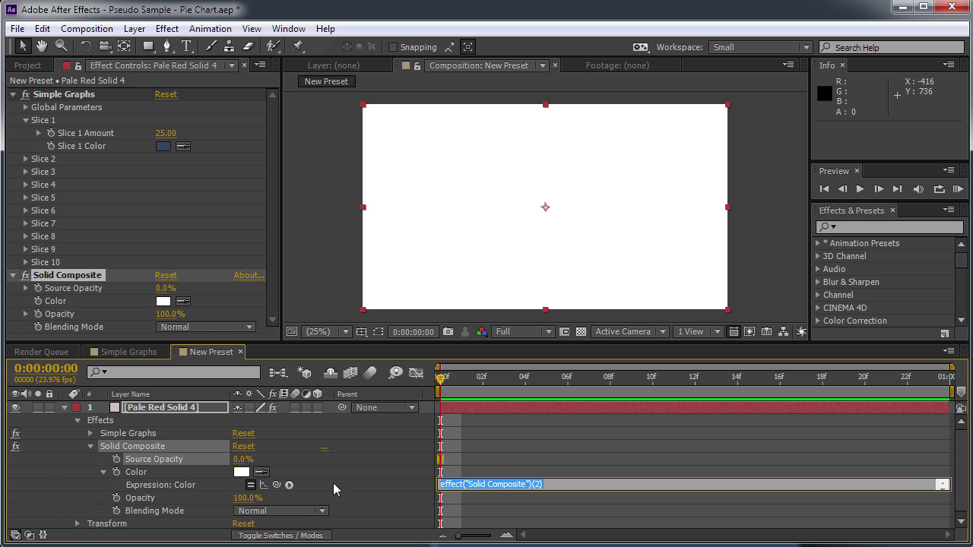
left_click(276, 485)
left_click_drag(276, 486, 110, 146)
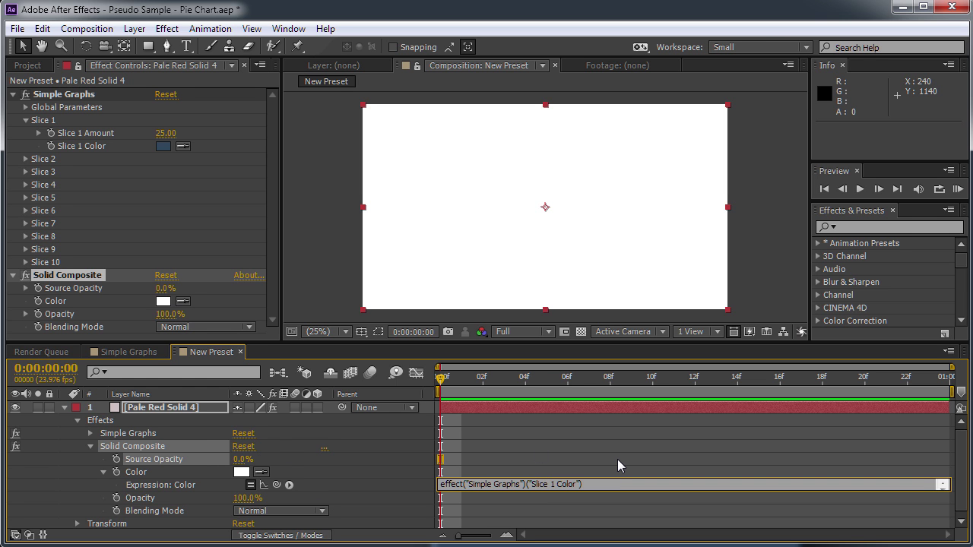
left_click(477, 466)
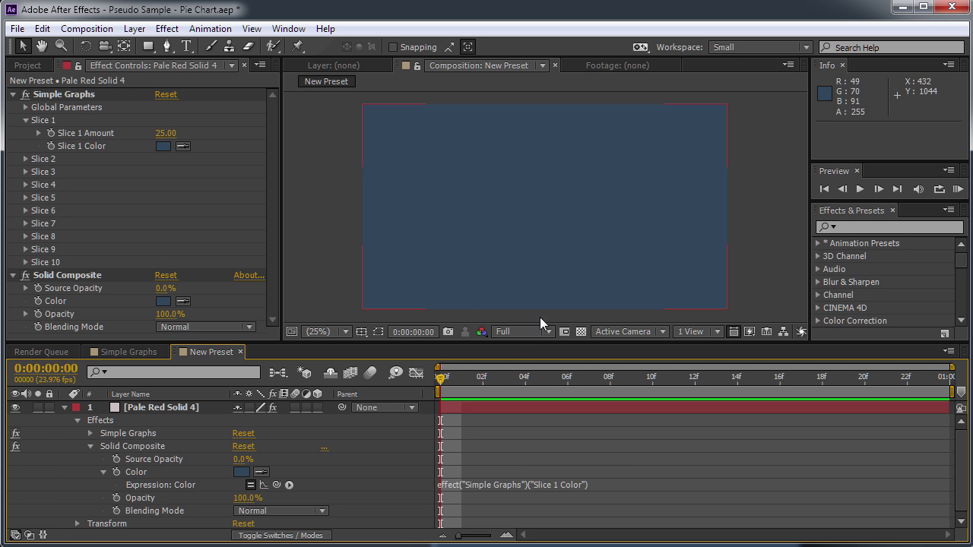
- Try 656BBC as the Slice 1 Color and reset the Simple Graphs effect to its defaults
left_click(166, 147)
left_click_drag(425, 348, 456, 342)
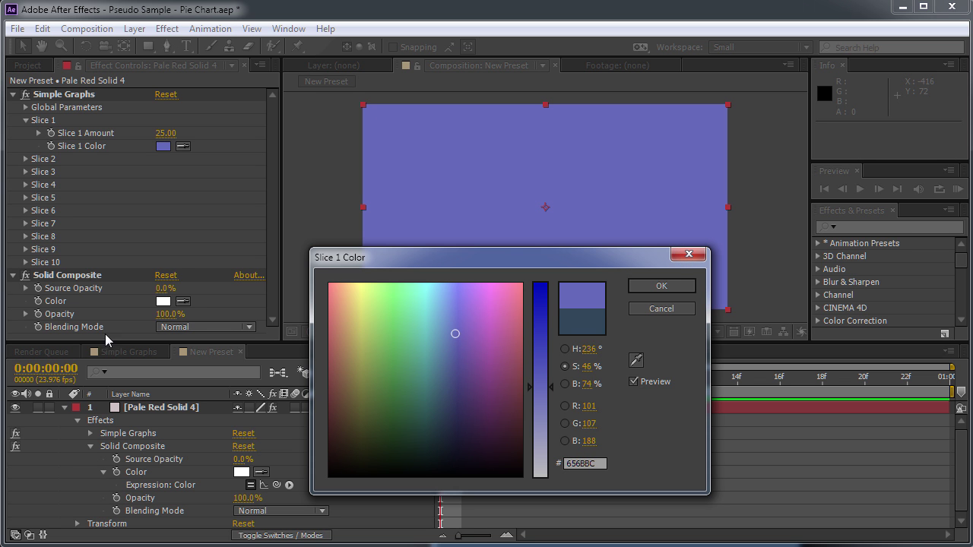
left_click(660, 286)
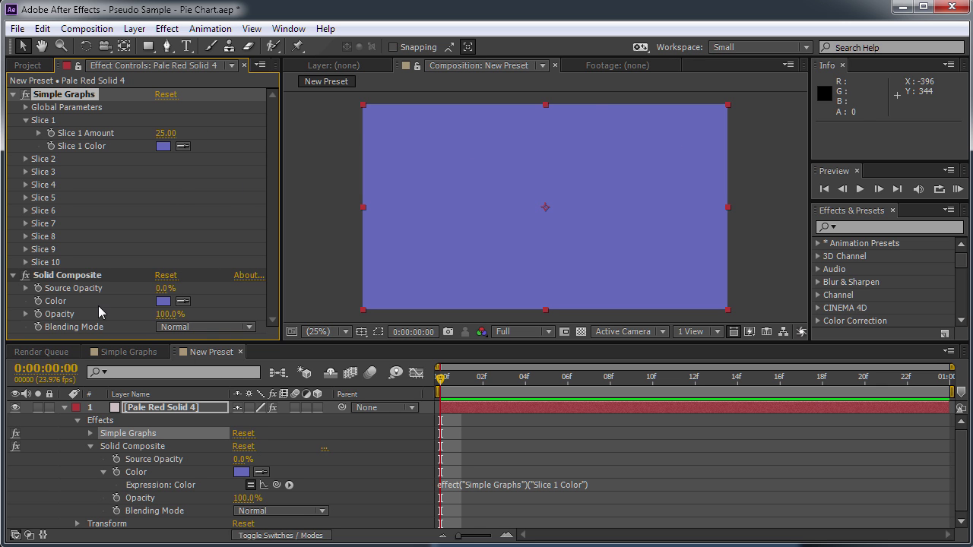
left_click(166, 96)
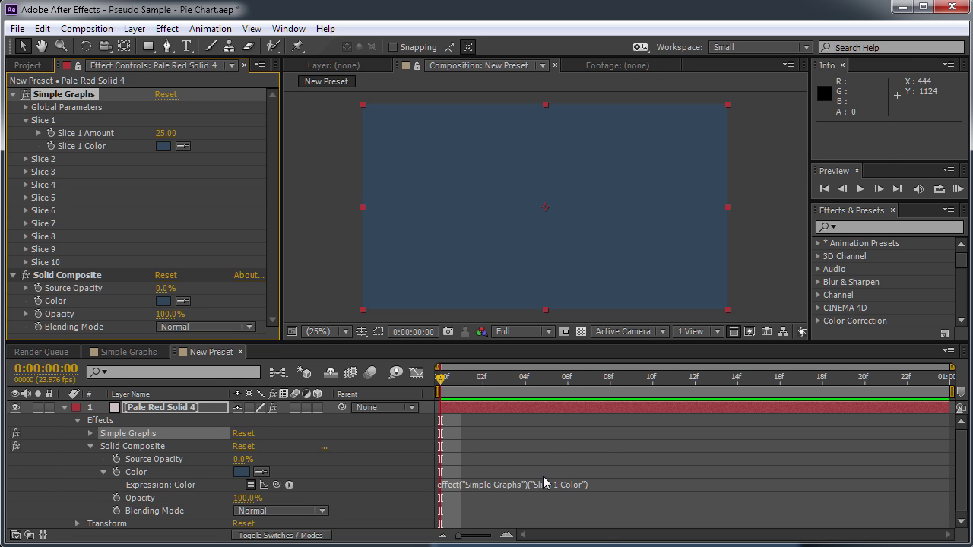
- Expand Simple Graphs' Global Parameters and Look groups to examine the Random Colors options alongside the Slice 1 settings
left_click(25, 107)
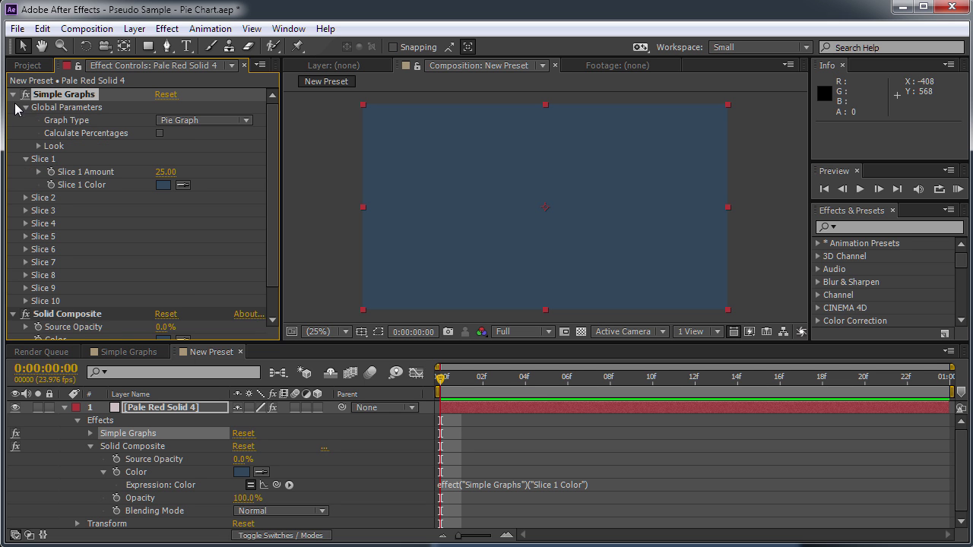
left_click(38, 146)
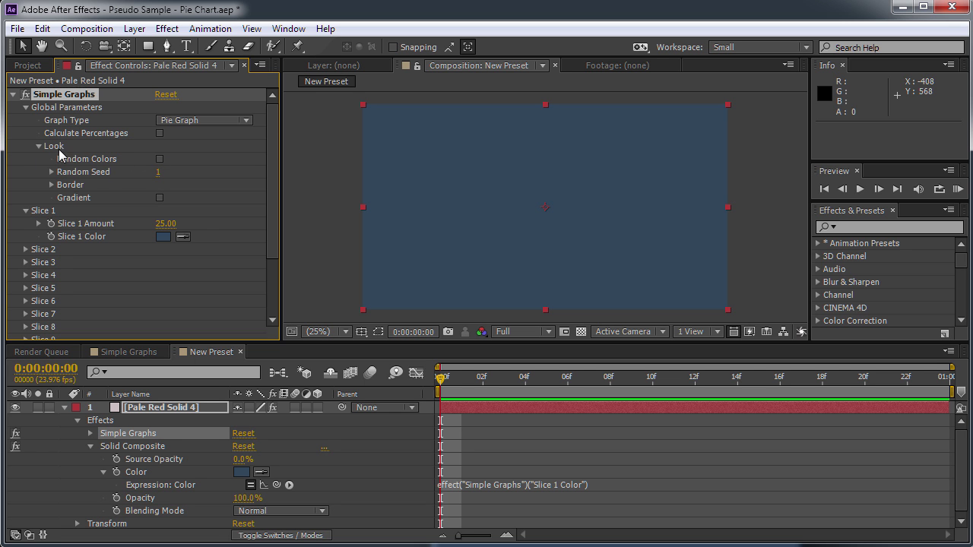
scroll(200, 220, "down", 3)
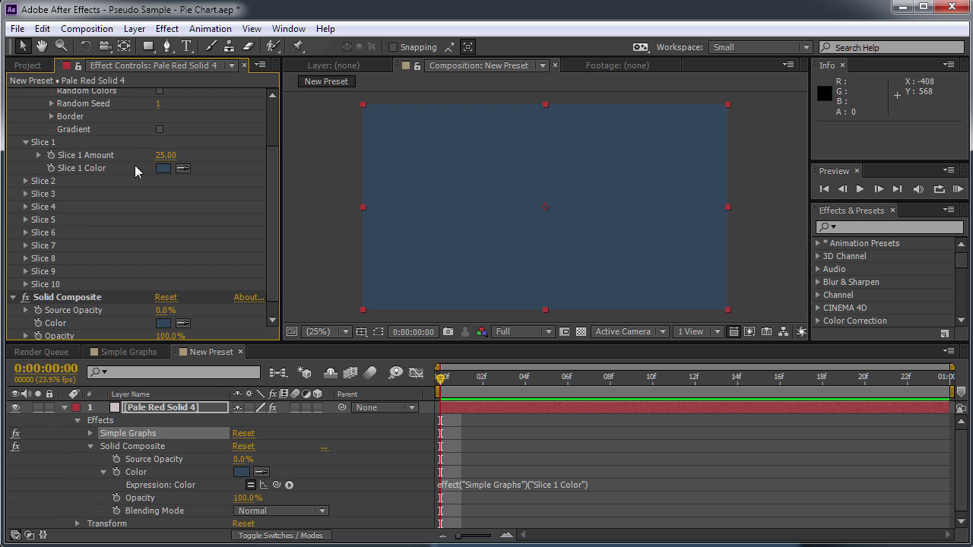
scroll(185, 218, "up", 3)
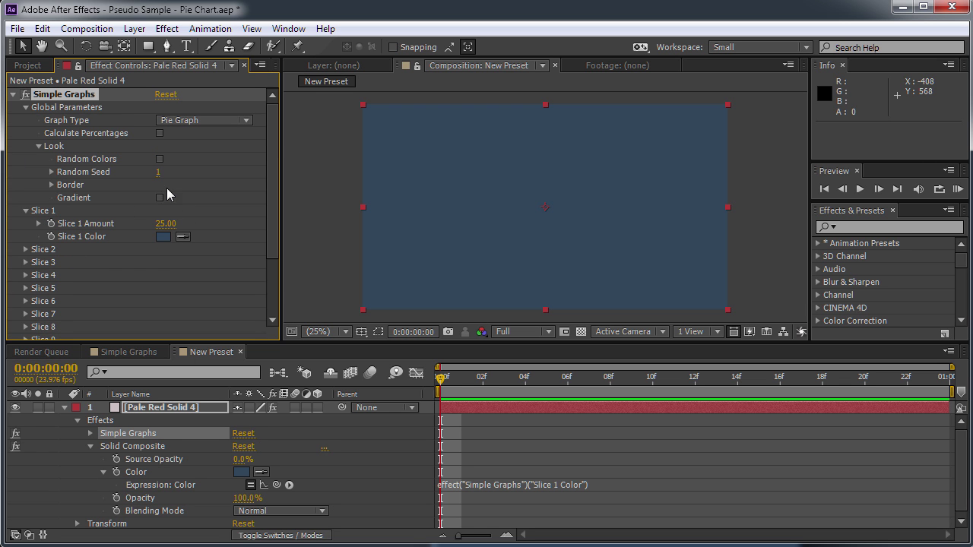
left_click(158, 159)
left_click(597, 486)
left_click(615, 487)
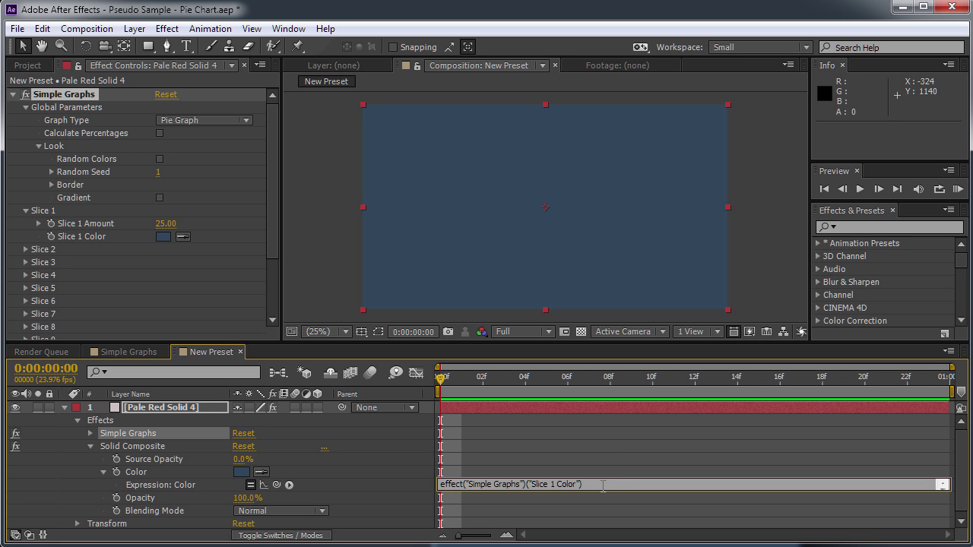
left_click_drag(602, 486, 440, 486)
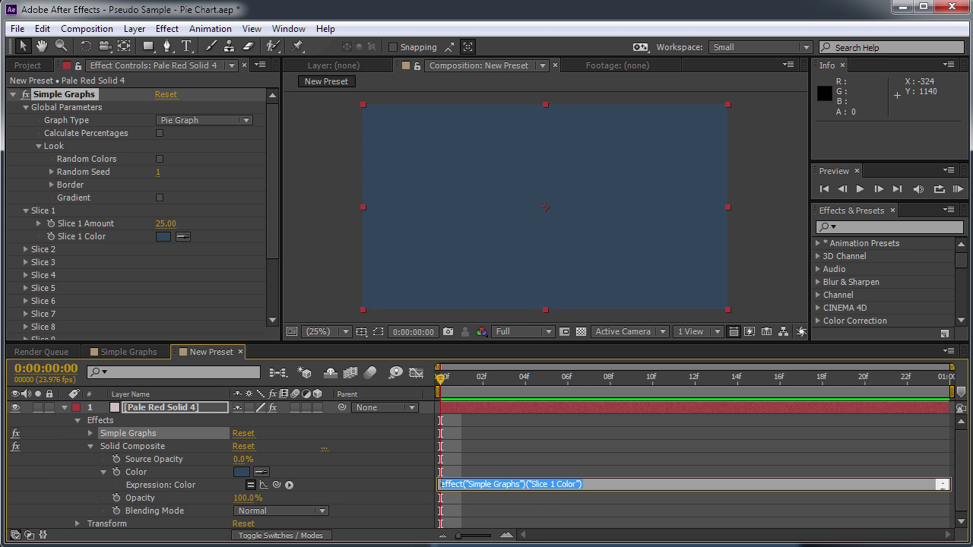
key("KP_Enter")
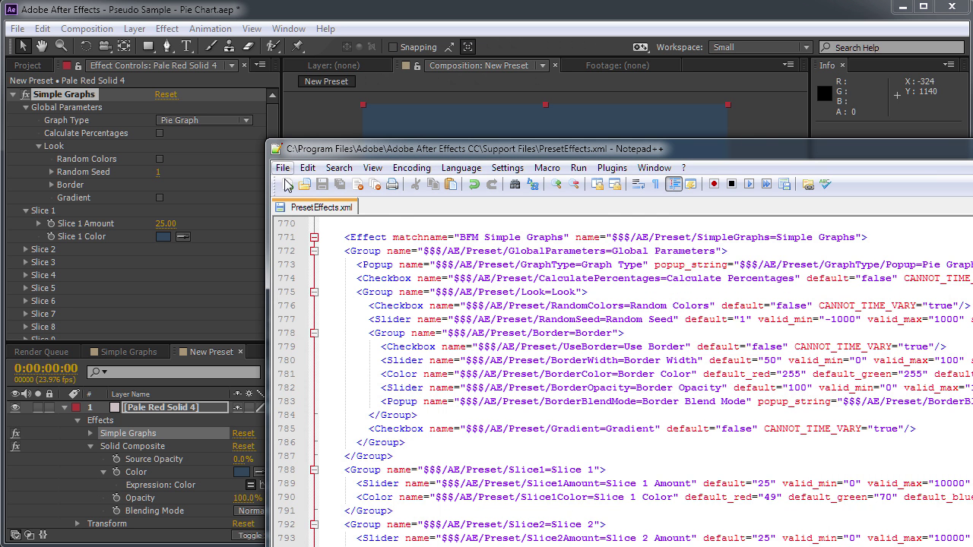
- Create a new blank document in Notepad++ and move its window aside, clear of the composition and expression
left_click(288, 185)
left_click_drag(387, 148, 198, 32)
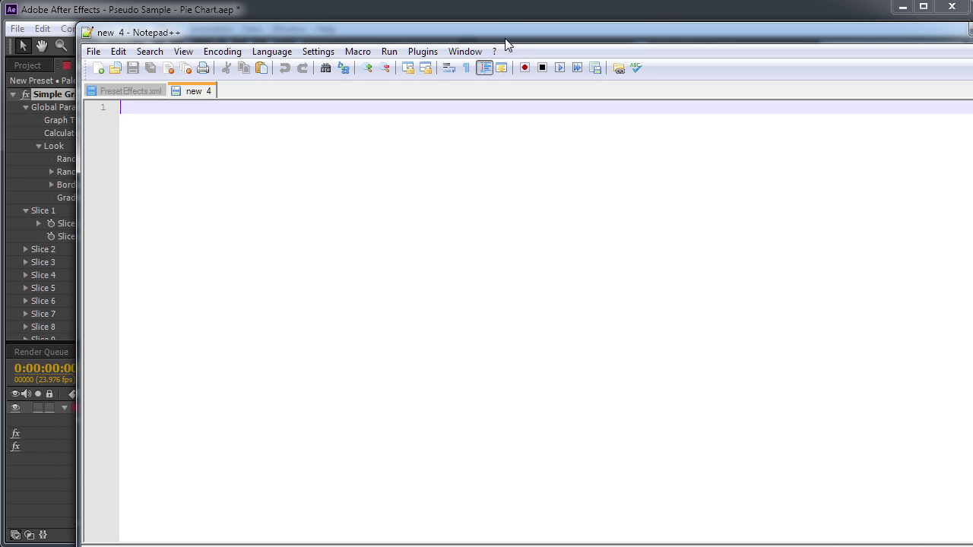
left_click_drag(391, 33, 778, 355)
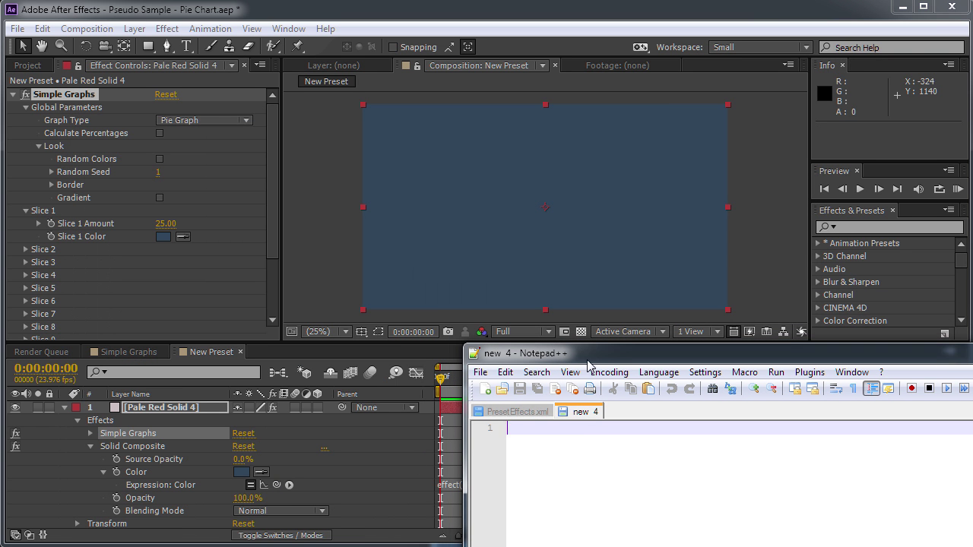
left_click_drag(608, 358, 775, 371)
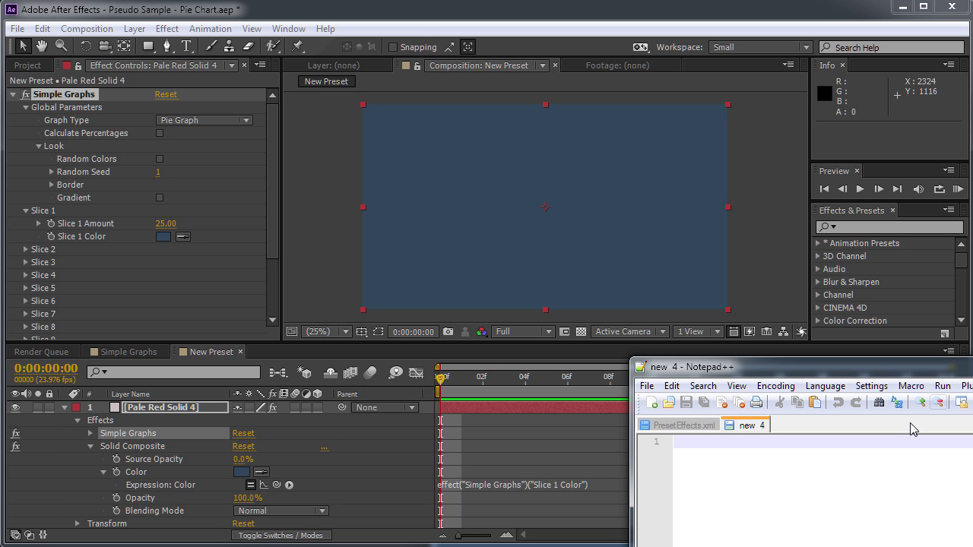
left_click_drag(749, 367, 553, 241)
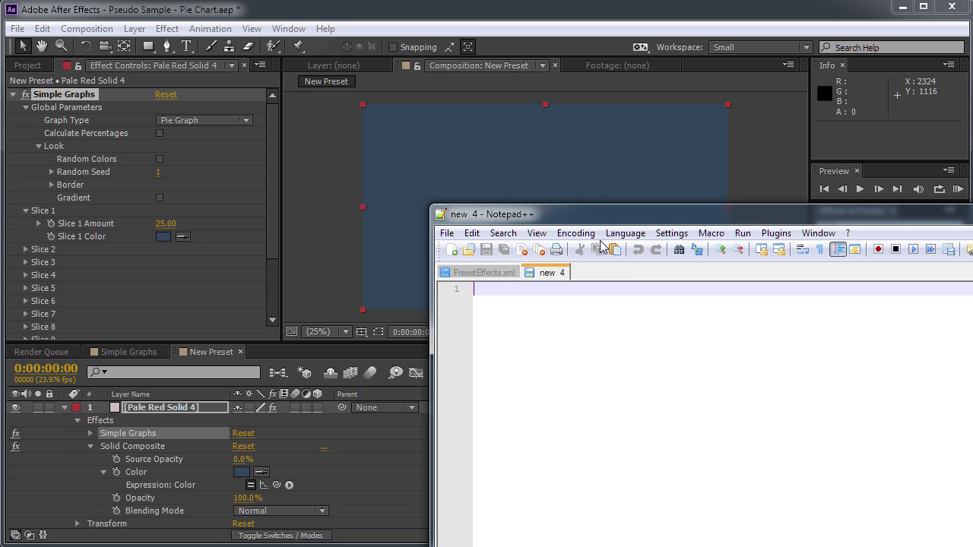
left_click_drag(605, 202, 972, 236)
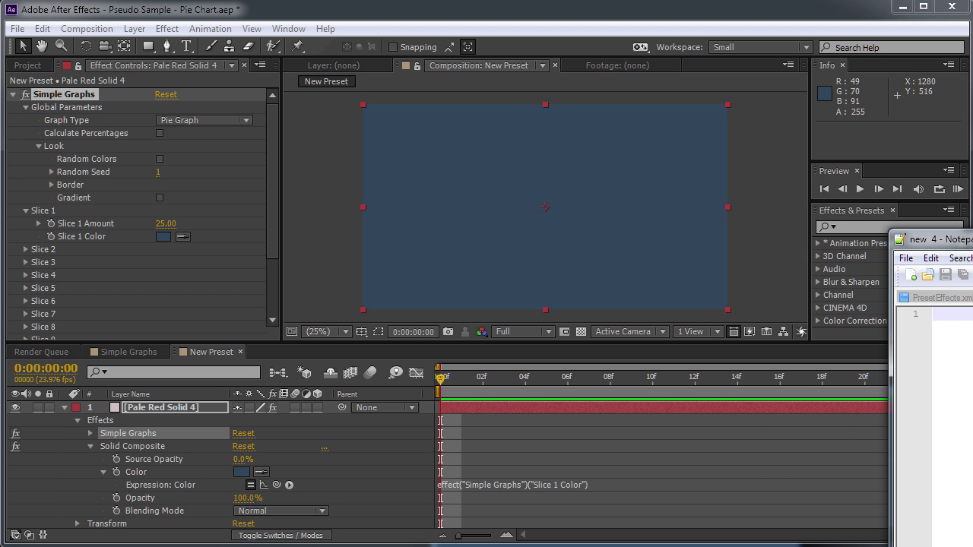
- Return to After Effects, open Solid Composite's Color expression for editing and enlarge its text field to several lines
left_click(594, 484)
key("alt+Tab")
left_click(718, 491)
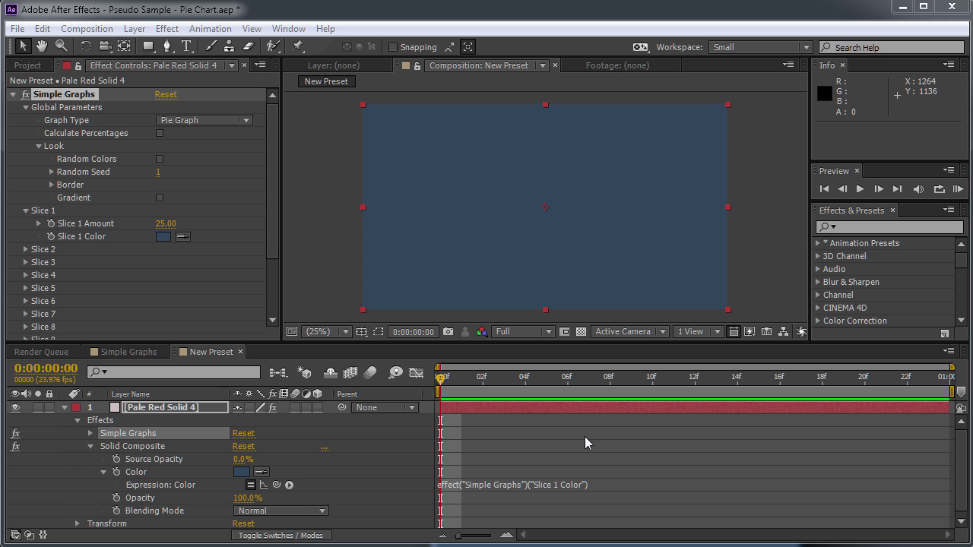
left_click(575, 494)
left_click_drag(599, 493, 612, 516)
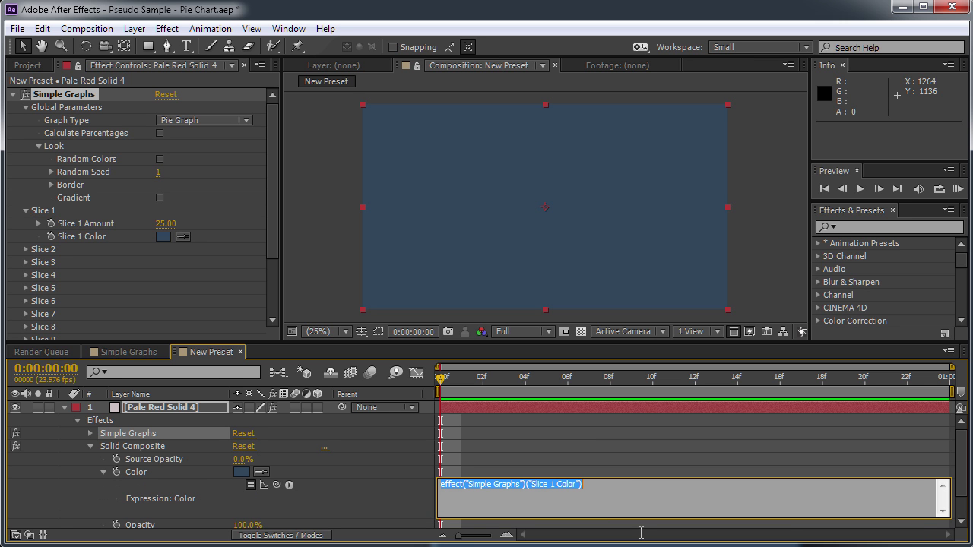
- Leave the expression editor and place the blank Notepad++ document beside the Simple Graphs effect controls
left_click_drag(972, 217, 357, 67)
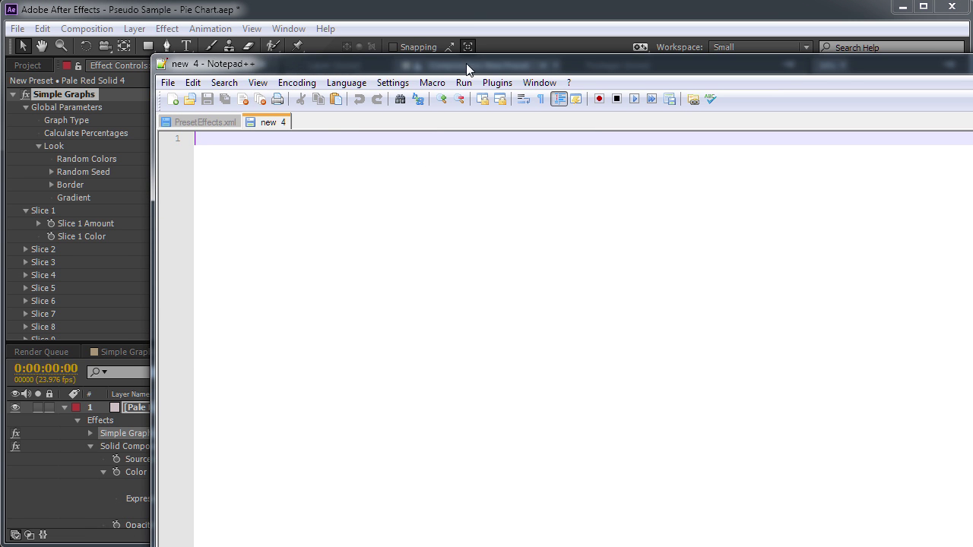
left_click_drag(466, 64, 946, 218)
left_click(472, 10)
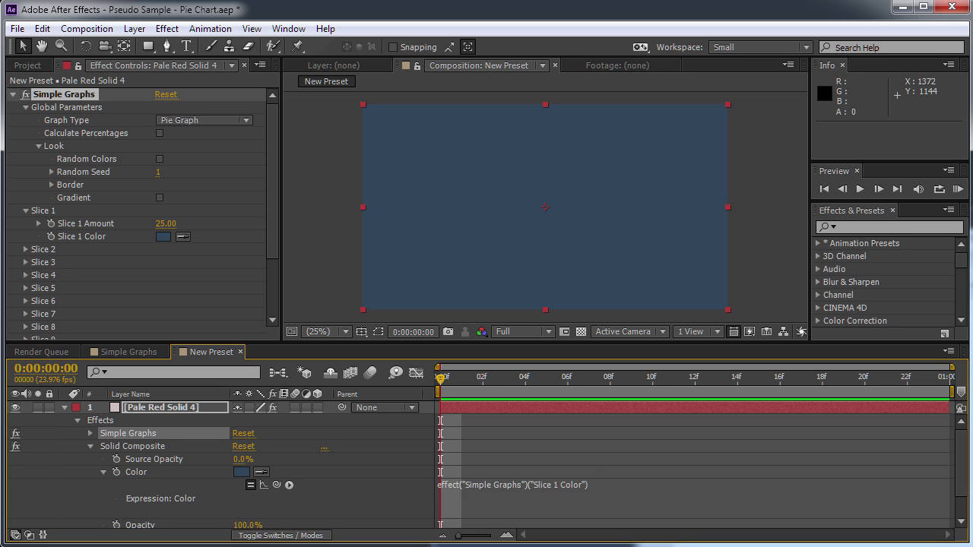
left_click_drag(972, 217, 637, 48)
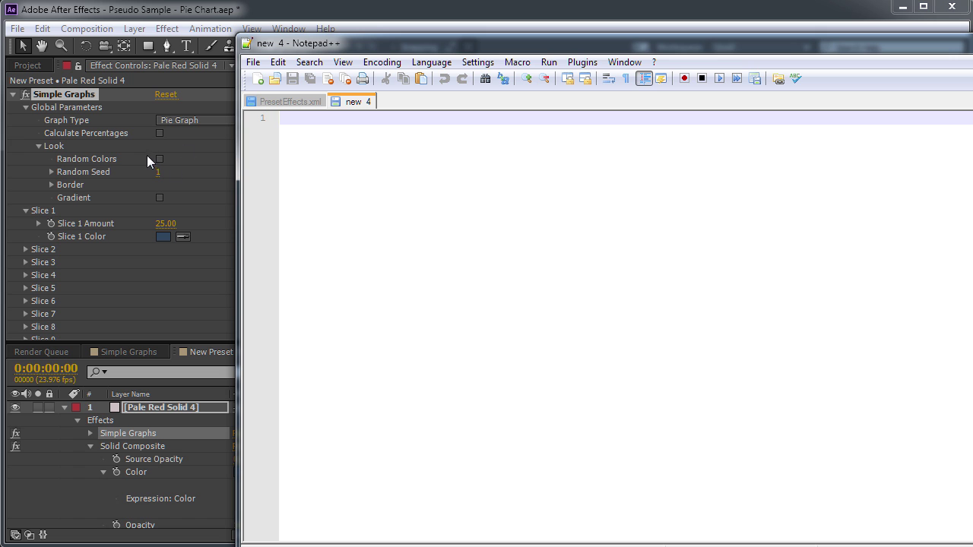
- Begin the blank Notepad++ document with "if" and assign it a programming language for syntax highlighting
left_click(313, 149)
type("if")
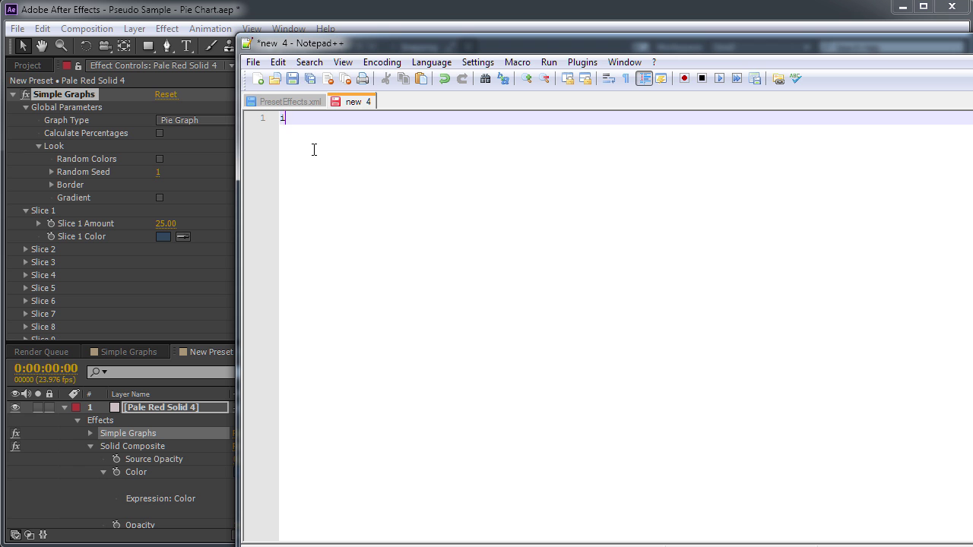
left_click(432, 63)
mouse_move(382, 210)
left_click(236, 230)
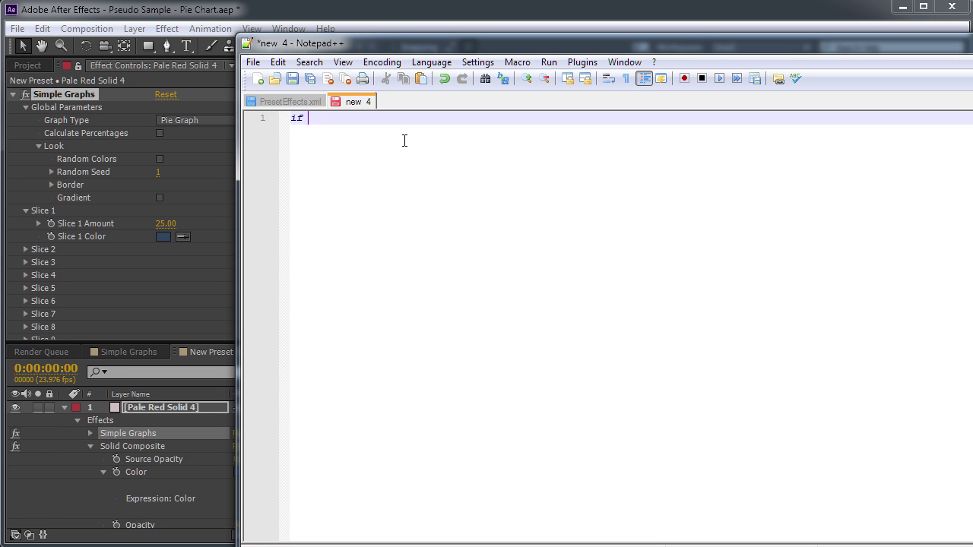
- Add a parenthesized condition after if containing effect("Simple Graphs")
type("()")
type("effect")
type("()")
type("\"\"")
type("Simple Graph")
type("s")
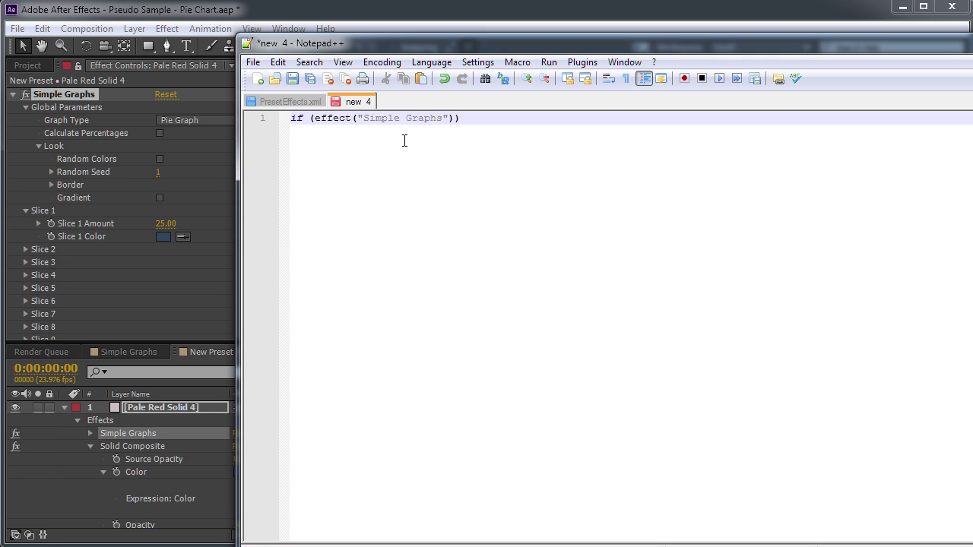
- Extend the condition's effect reference with ("Random Colors"), keeping the outer parentheses closed
key("Right")
type("(\"\"")
key("Left")
key("Left")
key("Left")
key("BackSpace")
type("Random Colors")
left_click(569, 119)
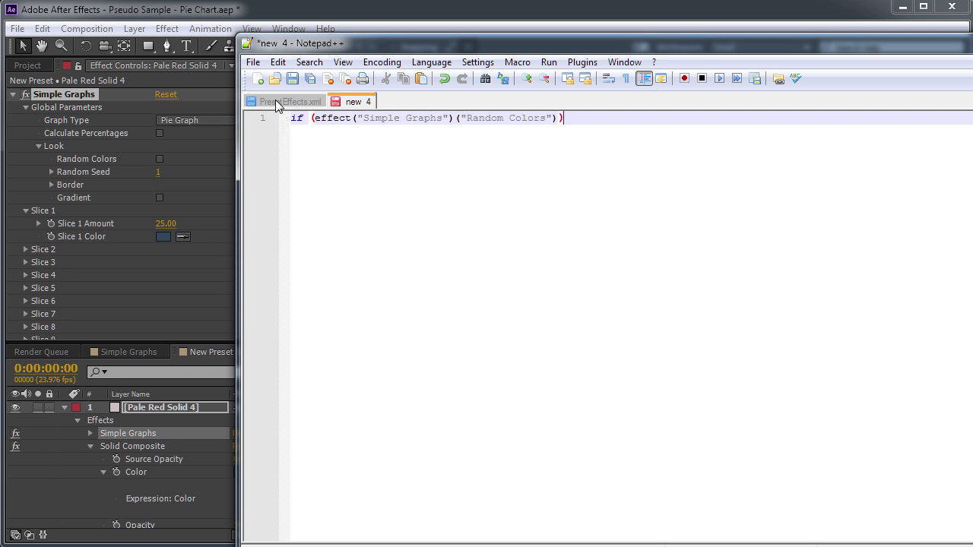
- Switch to After Effects, link Solid Composite's Color expression to Random Colors and select the generated reference text
left_click(334, 15)
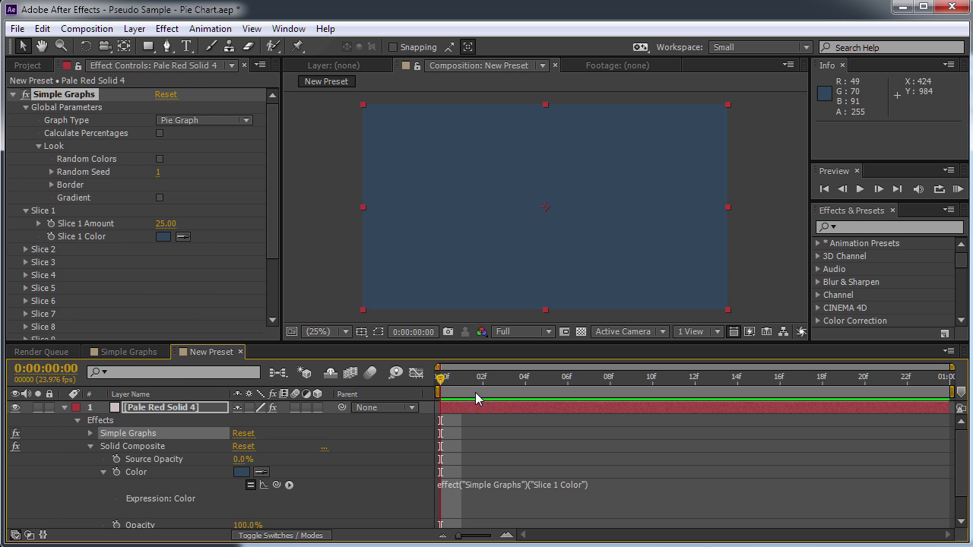
left_click(515, 486)
left_click_drag(278, 486, 119, 161)
left_click_drag(595, 484, 424, 471)
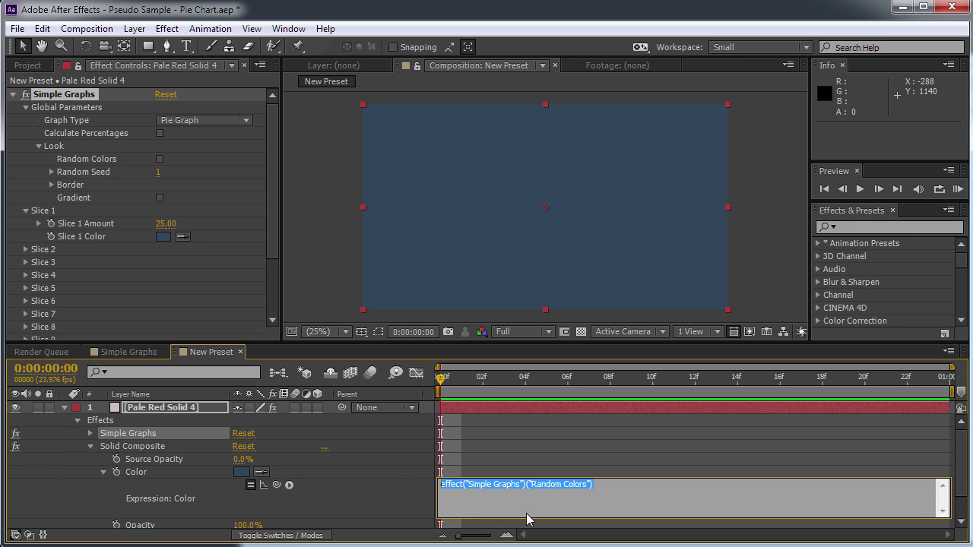
key("alt+Tab")
key("alt+Tab")
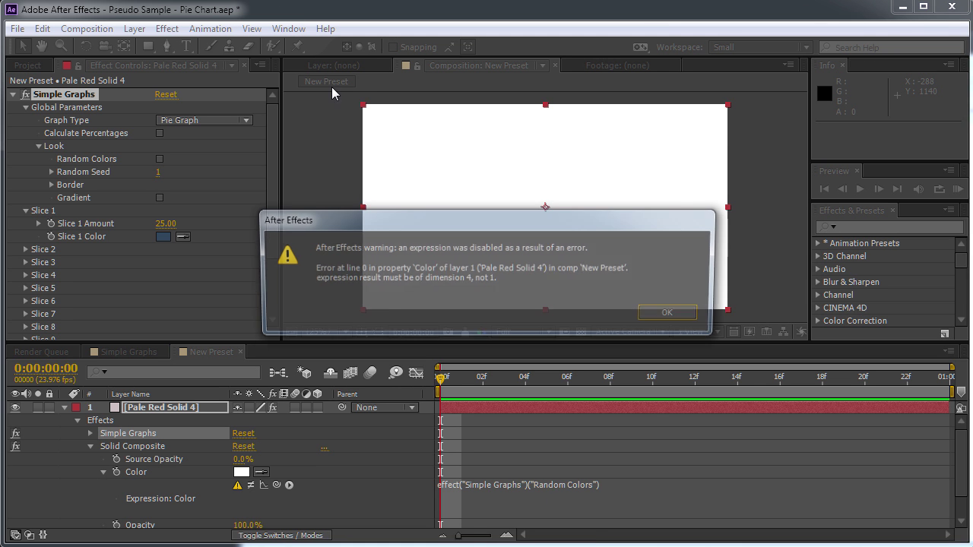
- Dismiss the expression warnings, re-entering Color's expression once to commit it, and return to Notepad++
left_click(672, 314)
left_click(612, 485)
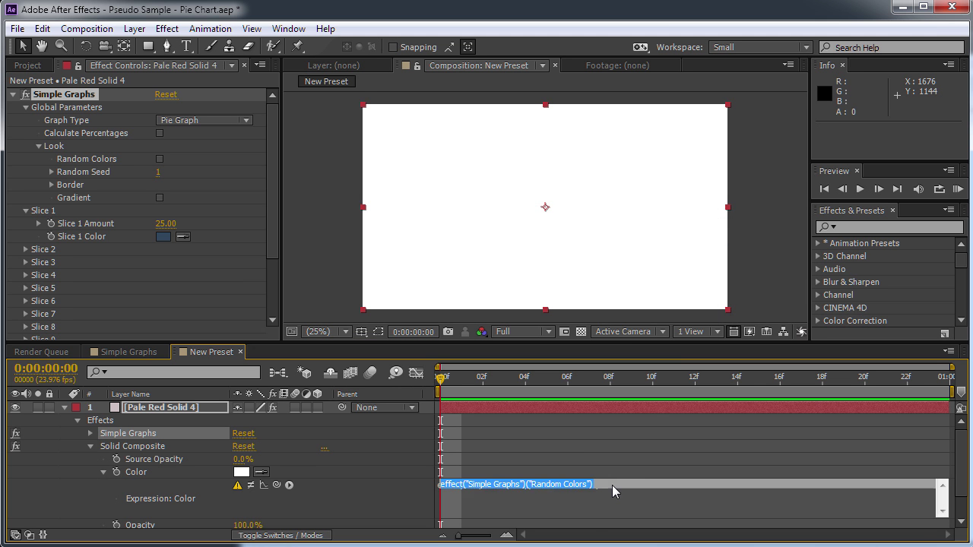
key("KP_Enter")
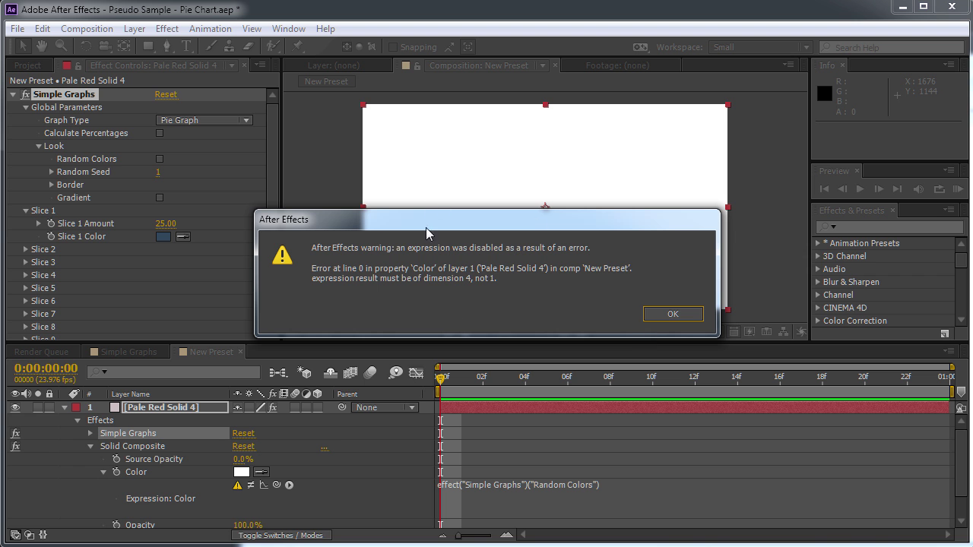
left_click(696, 314)
left_click(646, 483)
key("alt+Tab")
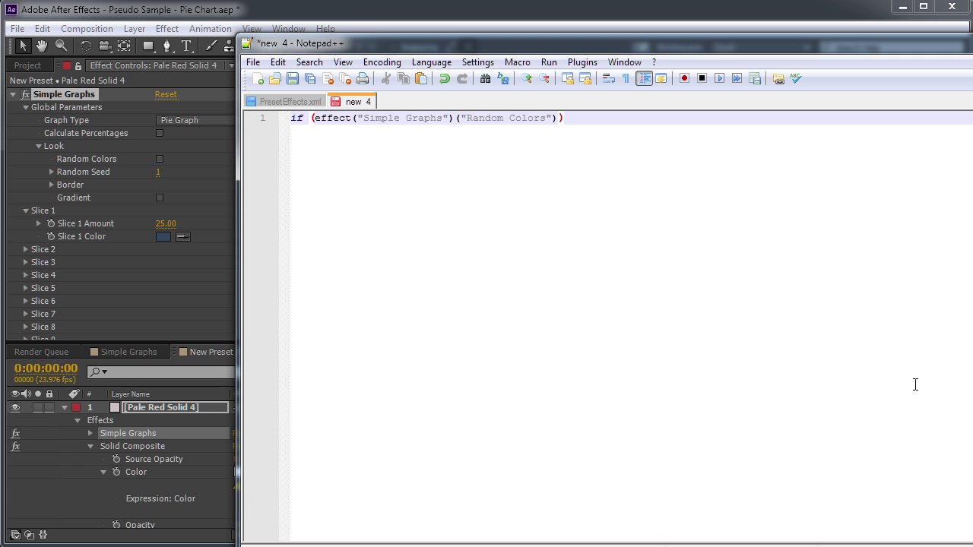
- Complete the if condition by comparing the Random Colors reference's .value with == true
left_click_drag(560, 118, 310, 118)
key("Right")
type(")")
type(".value")
type("==")
key("Left")
type("true")
left_click(601, 120)
key("Delete")
type("=")
- Add opening and closing curly braces after the condition, leaving an empty line between them
left_click(655, 115)
type("{")
key("Return")
key("Return")
type("}")
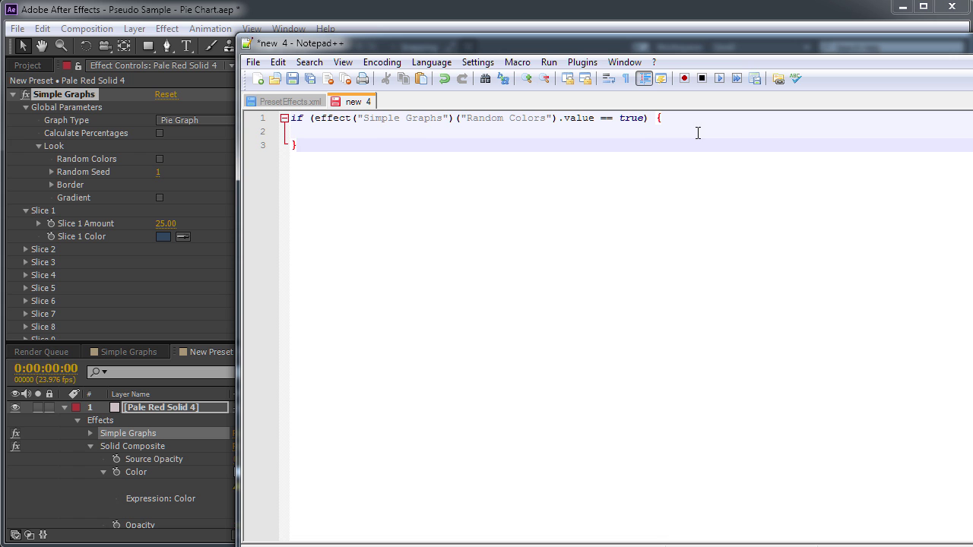
- Start an indented "var red" declaration inside the braces, and clear the pending expression warning in After Effects before returning to Notepad++
left_click(330, 130)
key("Tab")
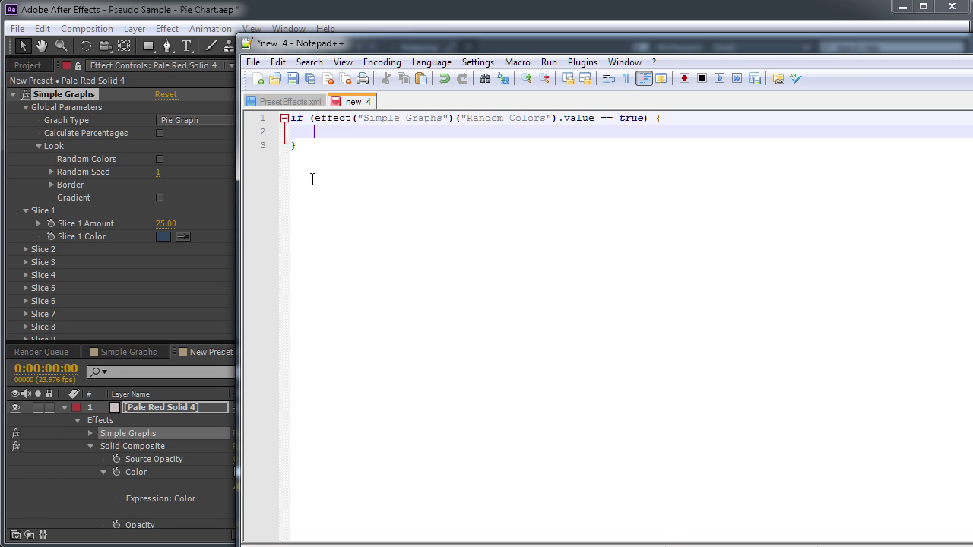
type("var red")
left_click(211, 21)
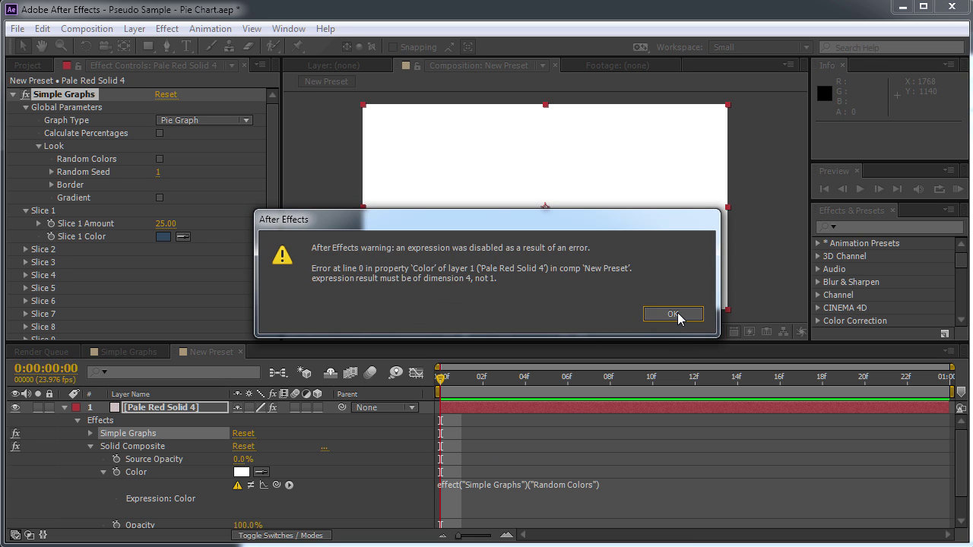
left_click(672, 314)
key("alt+Tab")
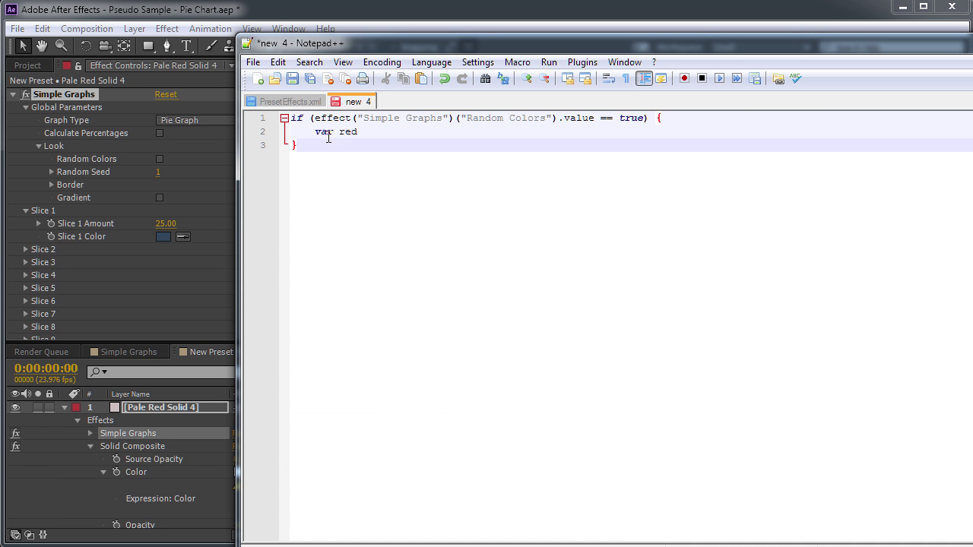
- Remove the var keyword and complete the line as red = random(255);
left_click_drag(339, 131, 314, 132)
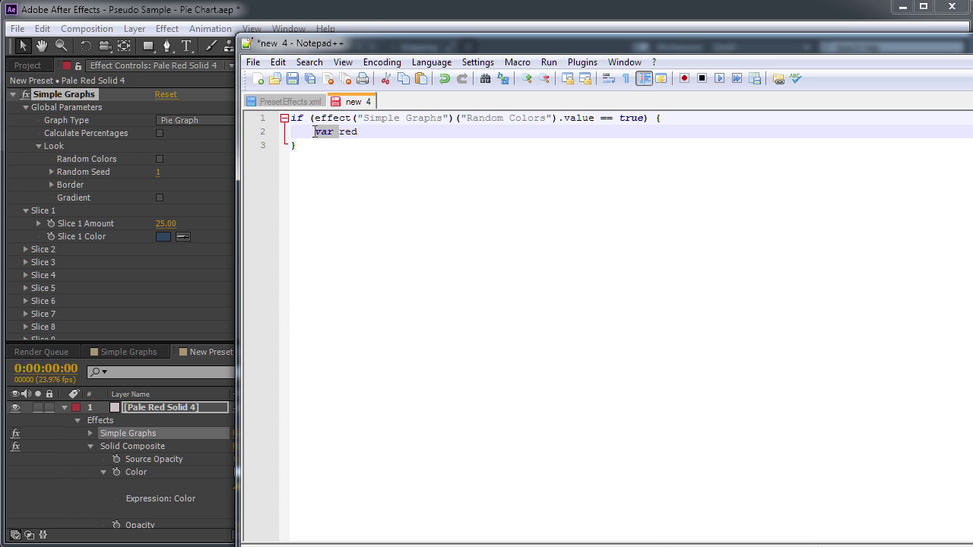
key("BackSpace")
type("=")
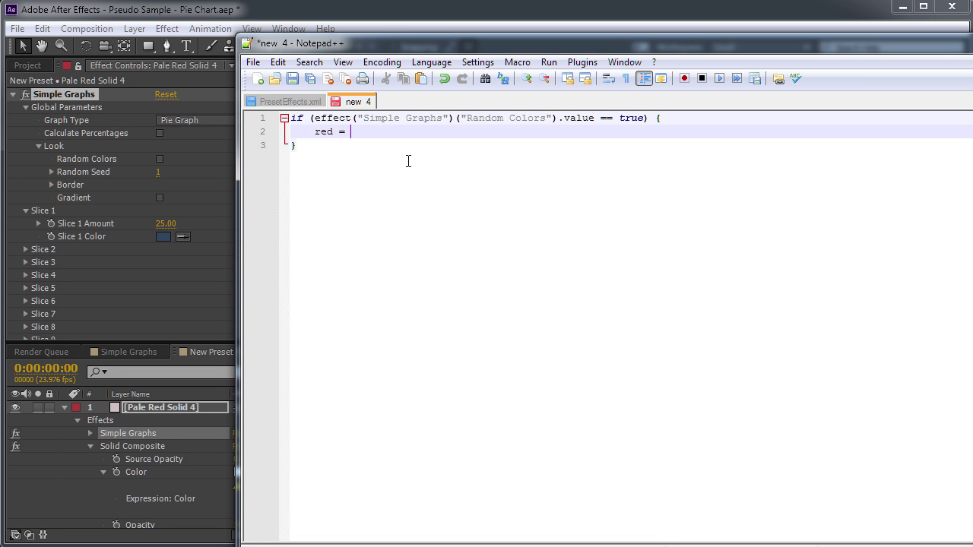
type(" random()255")
key("End")
type(";")
left_click(364, 142)
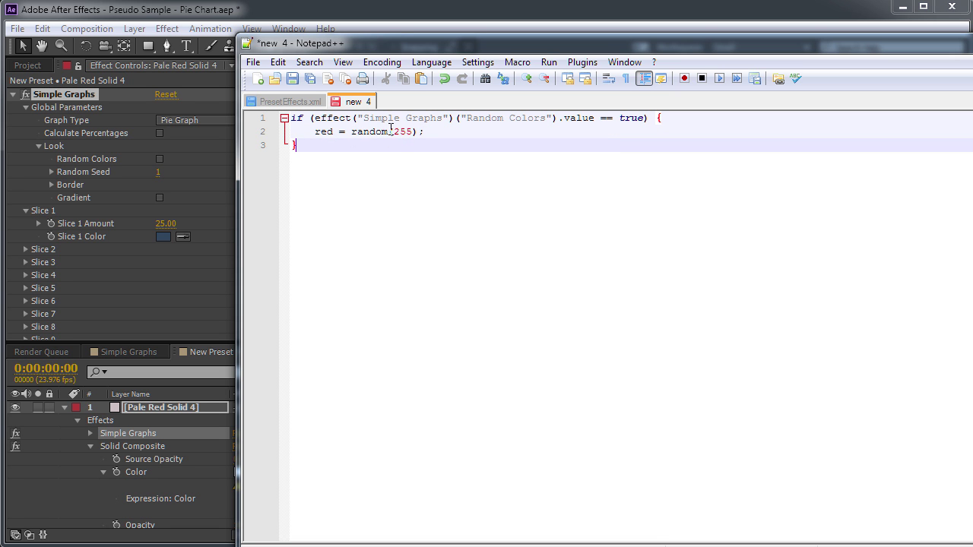
- Wrap random(255) in Math.round() so the line reads red = Math.round(random(255));
double_click(363, 133)
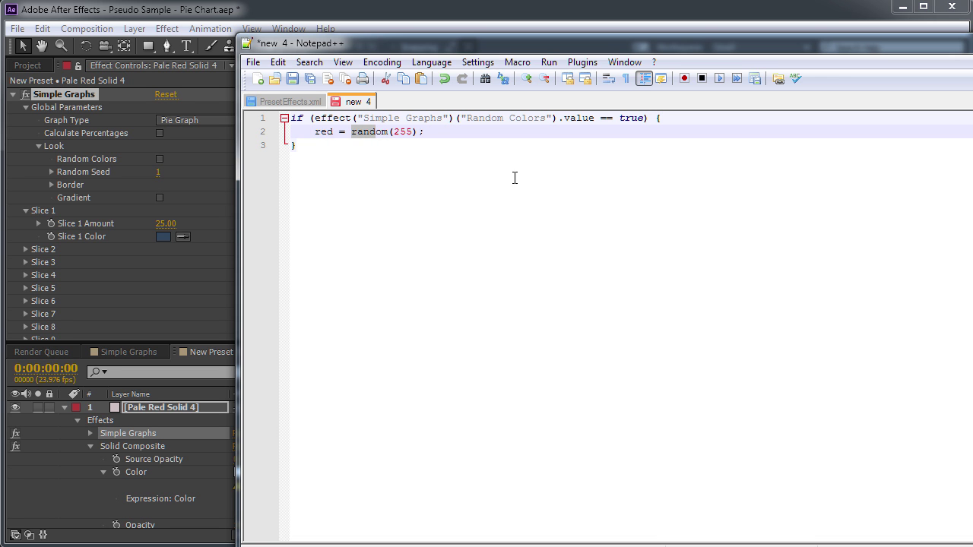
left_click(455, 138)
key("Left")
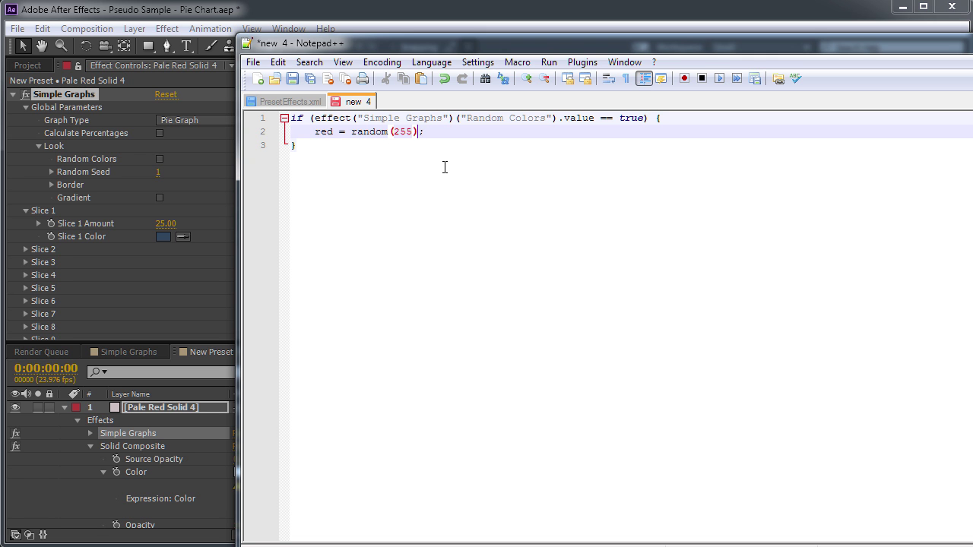
key("ctrl+Left")
key("ctrl+Left")
key("ctrl+Left")
key("ctrl+Left")
type("Math.round(")
key("Right")
key("Right")
key("Right")
key("Right")
key("Right")
key("Right")
key("Right")
key("Right")
key("Right")
key("Right")
key("Right")
type(")")
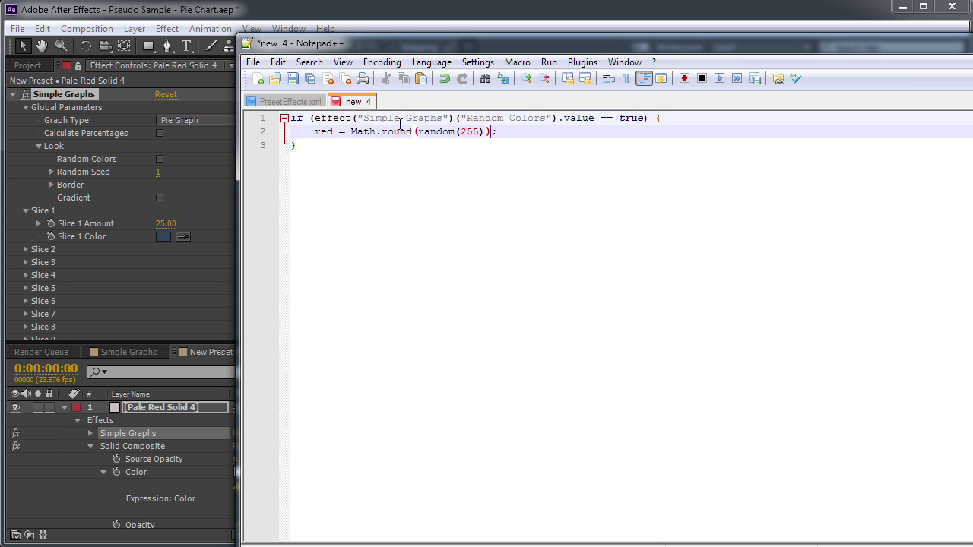
- Examine the Math.round call and the random(255) nested inside it on the red line
left_click(432, 147)
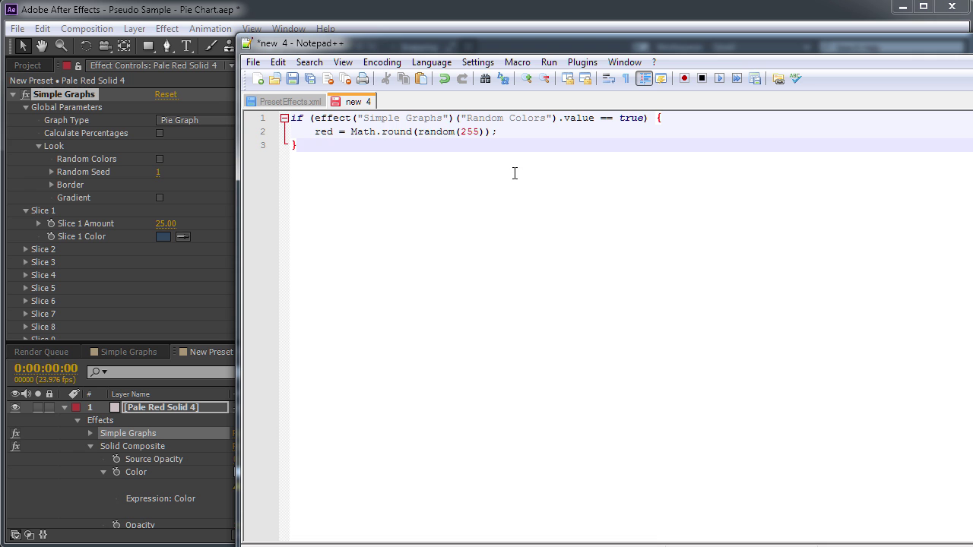
left_click(353, 133)
left_click_drag(351, 131, 497, 131)
left_click(513, 135)
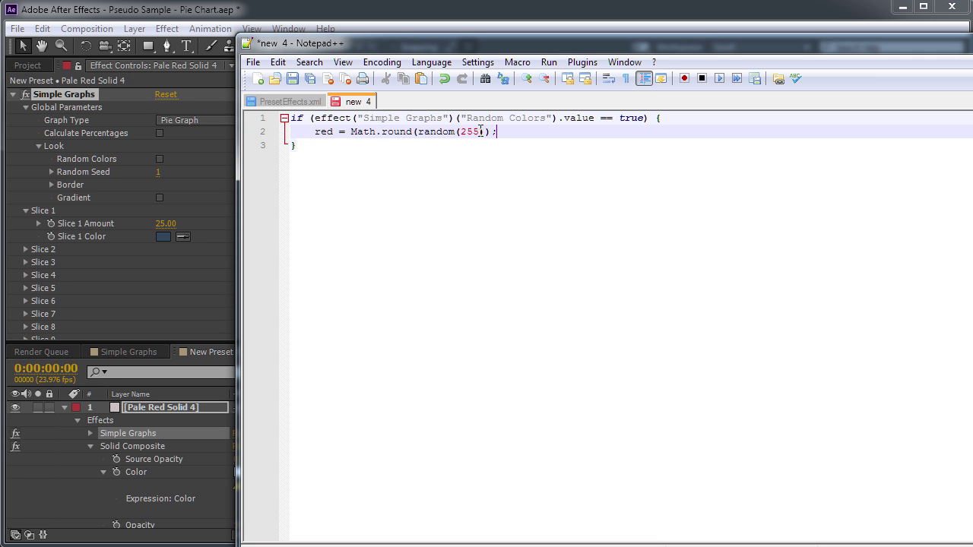
left_click_drag(418, 131, 485, 134)
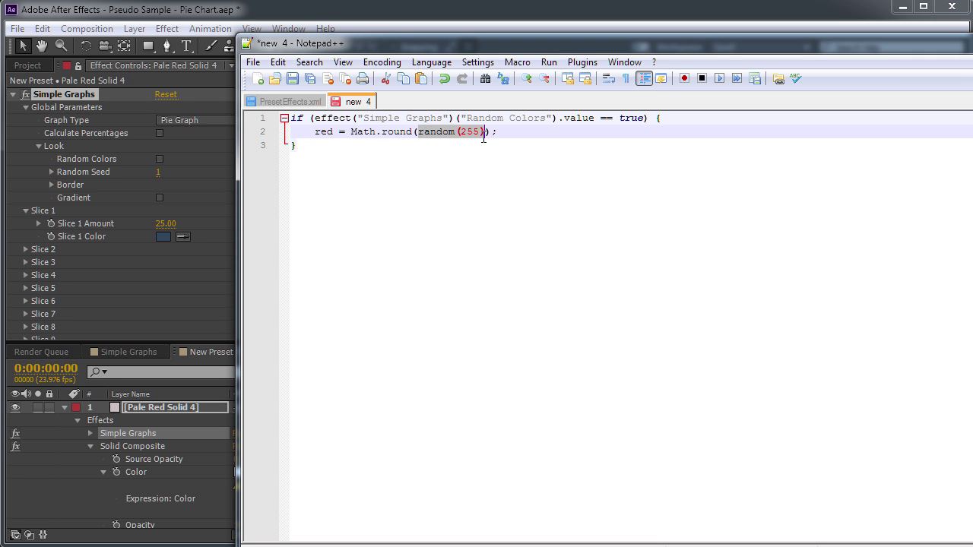
left_click(402, 144)
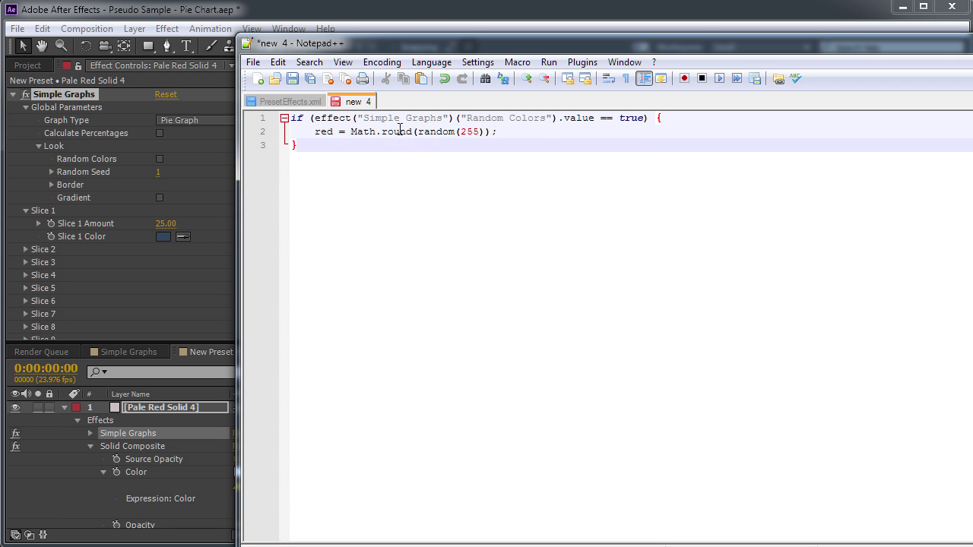
left_click(505, 132)
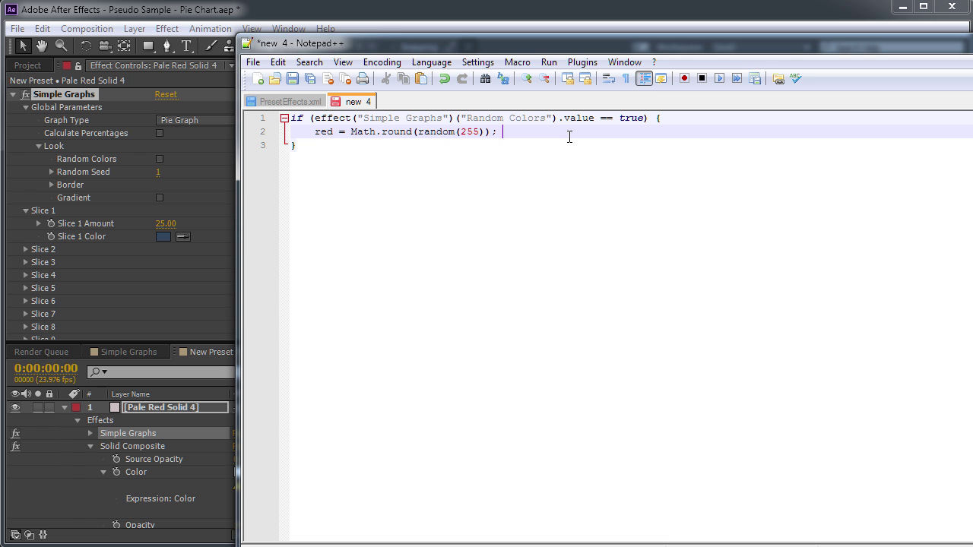
type(".4")
key("BackSpace")
type("5")
key("BackSpace")
key("BackSpace")
key("BackSpace")
- Duplicate the red assignment twice directly below itself, with an empty line before the closing brace
key("shift+Home")
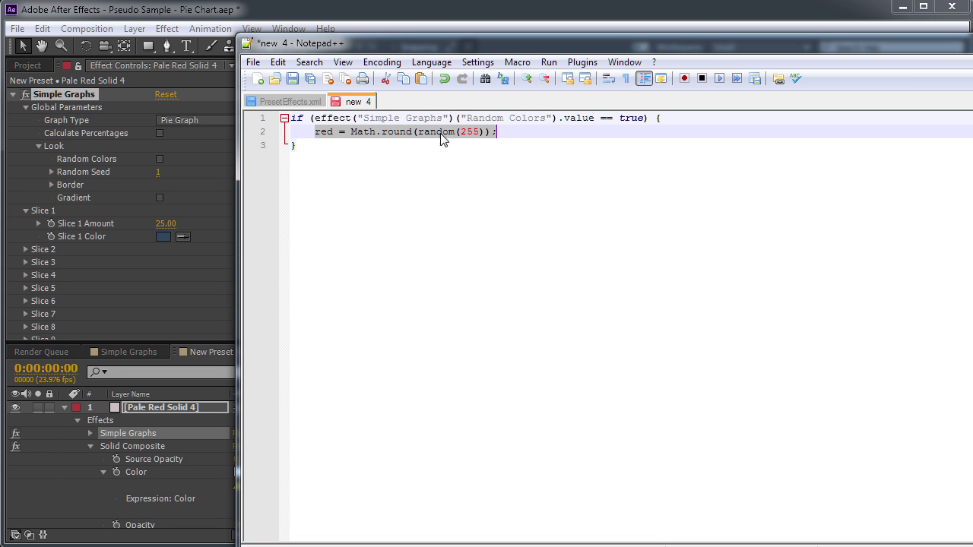
left_click(504, 131)
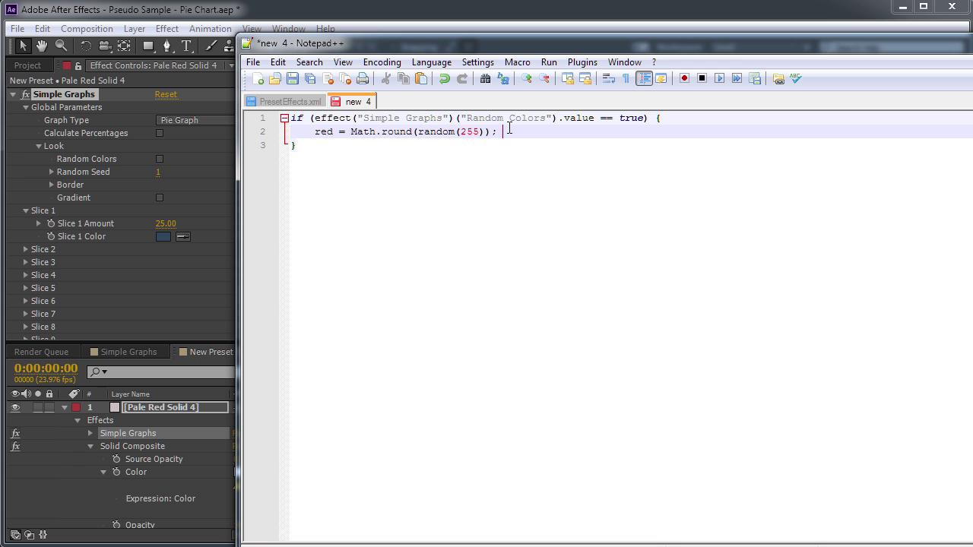
key("Return")
left_click_drag(514, 135, 317, 138)
left_click(316, 137)
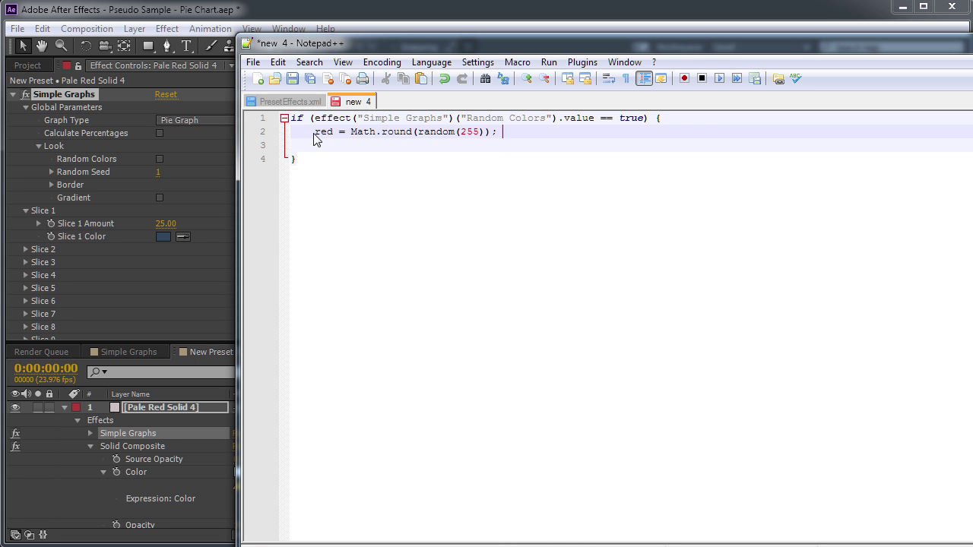
key("ctrl+d")
key("ctrl+d")
- Rename the variables in the two duplicated lines to green and blue
left_click(326, 145)
double_click(325, 145)
type("green = Math.round(random(255));")
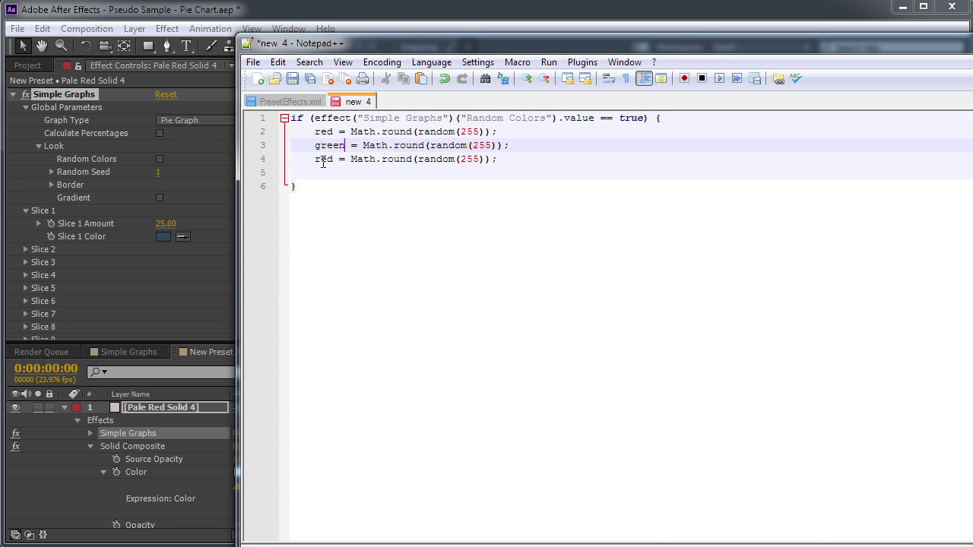
double_click(323, 160)
type("ue")
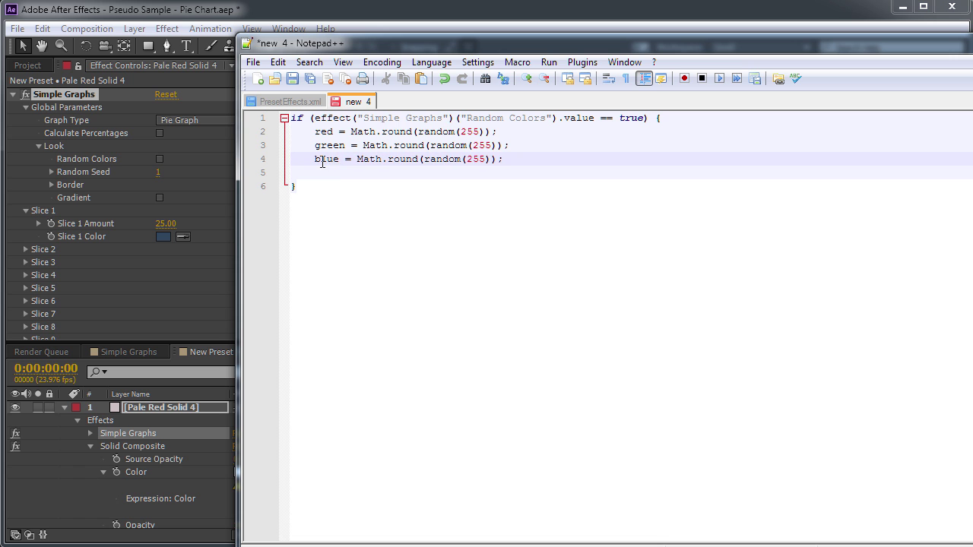
- Add an empty pair of square brackets below the blue line, checking Solid Composite's Color property in After Effects
left_click(437, 174)
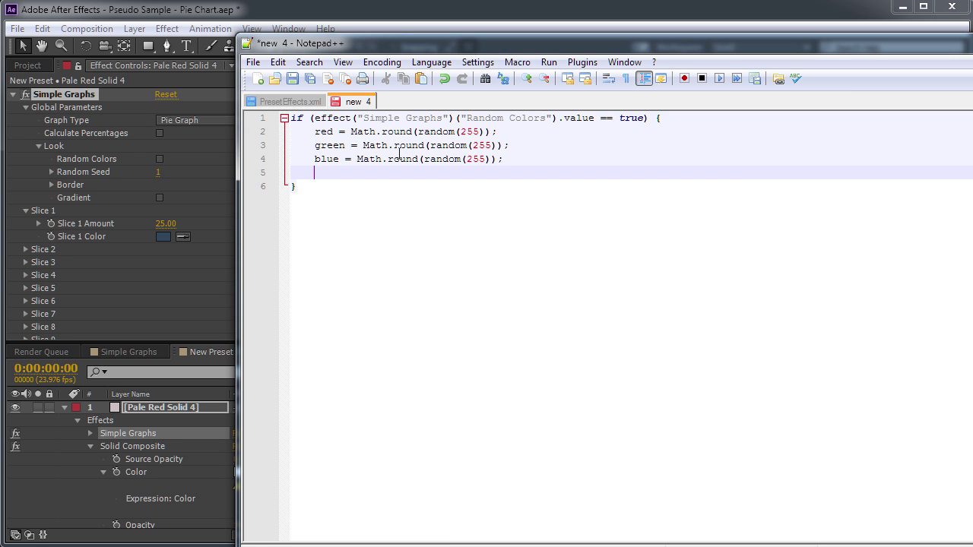
type("[")
left_click(275, 20)
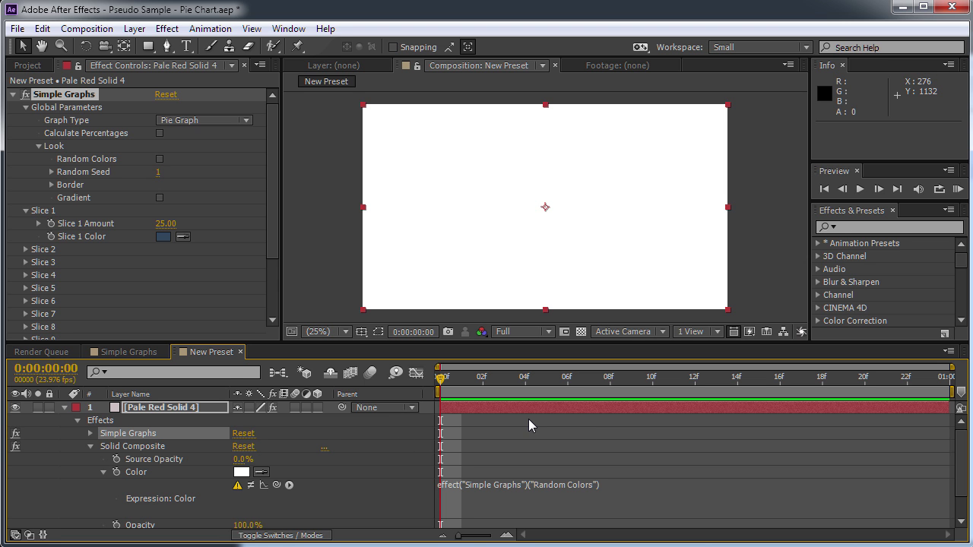
key("alt+Tab")
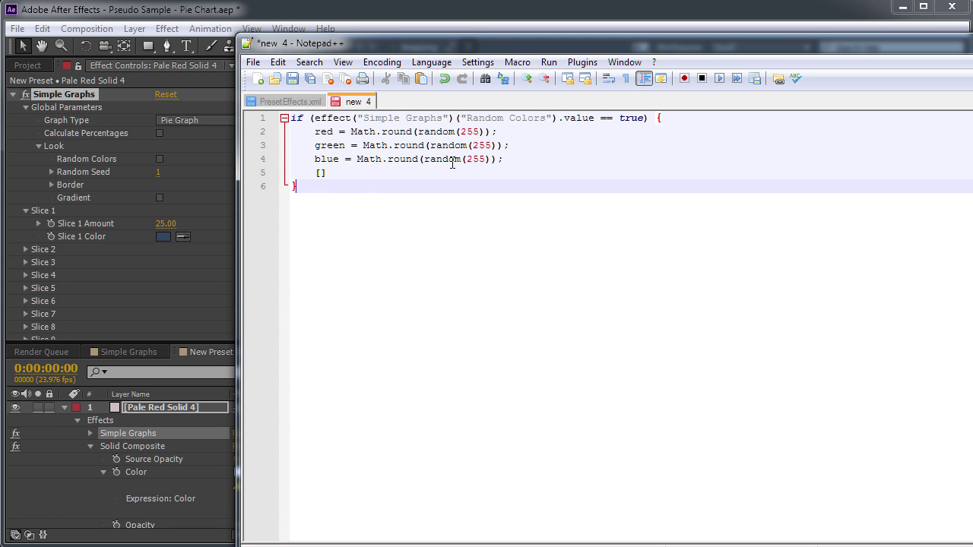
- Fill the square brackets with red/255, green/255, blue/255, 1 as the four color components
left_click(320, 173)
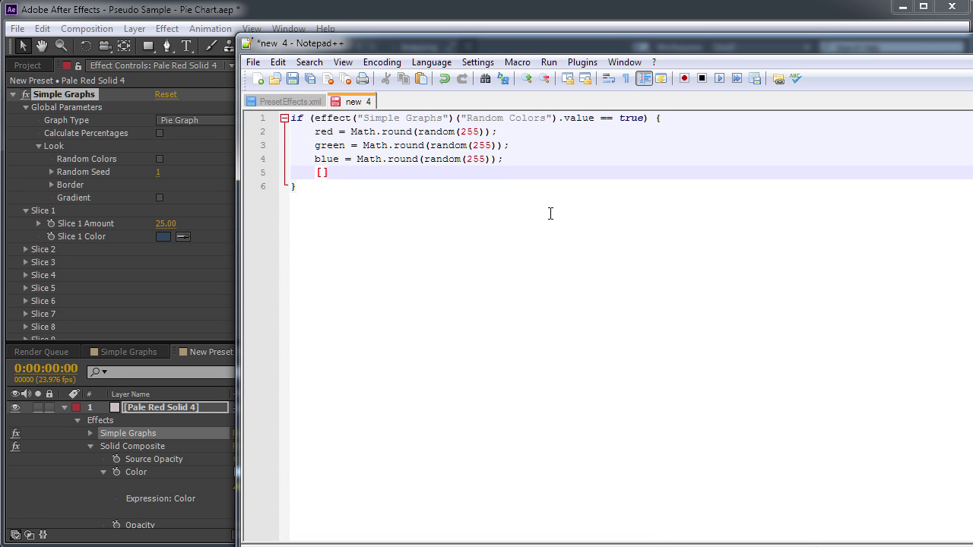
type("red/255, green/255, blue/255, 1")
double_click(503, 173)
left_click(513, 174)
key("BackSpace")
type("1")
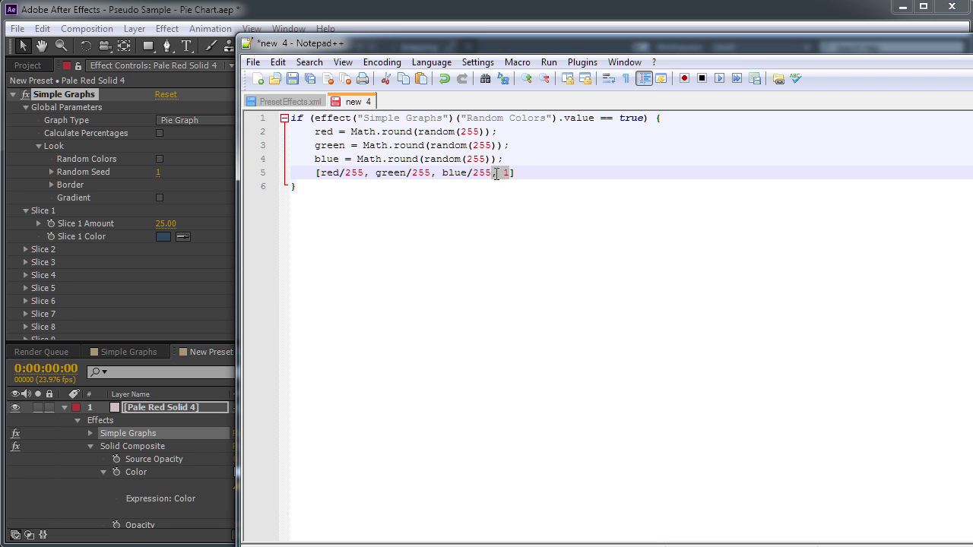
left_click(370, 29)
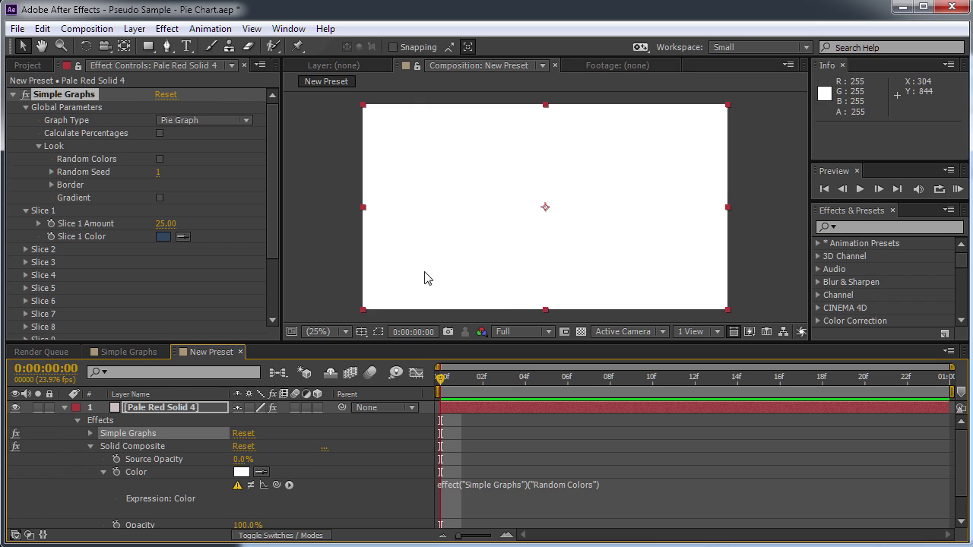
key("alt+Tab")
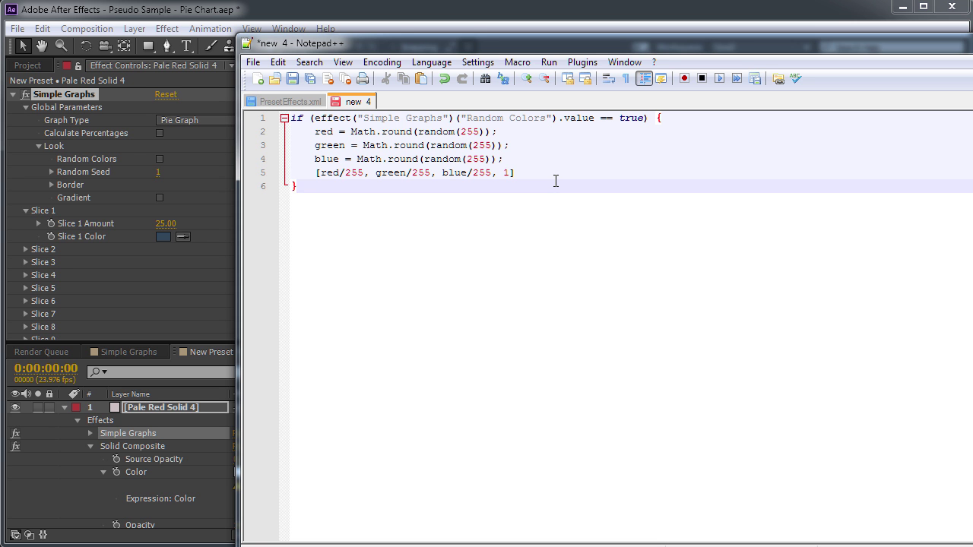
left_click(196, 22)
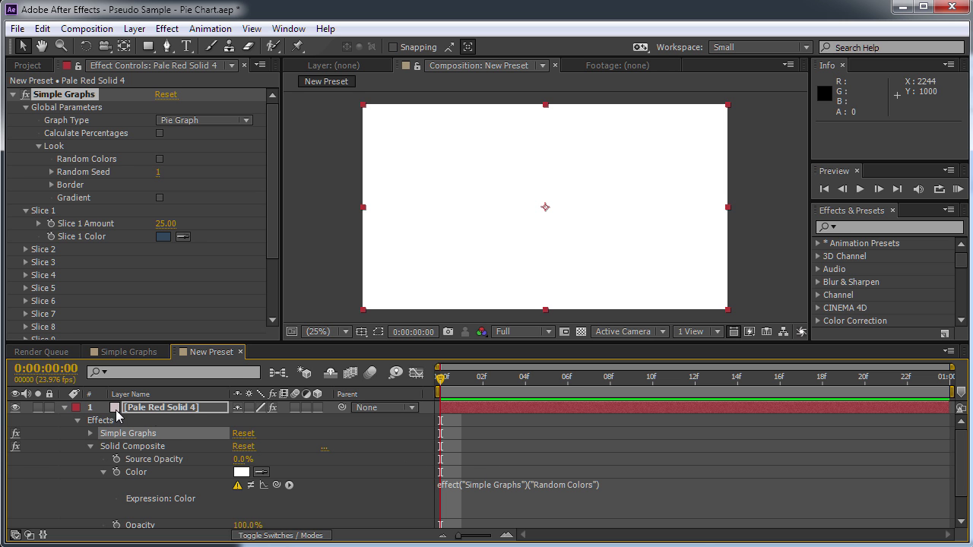
key("alt+Tab")
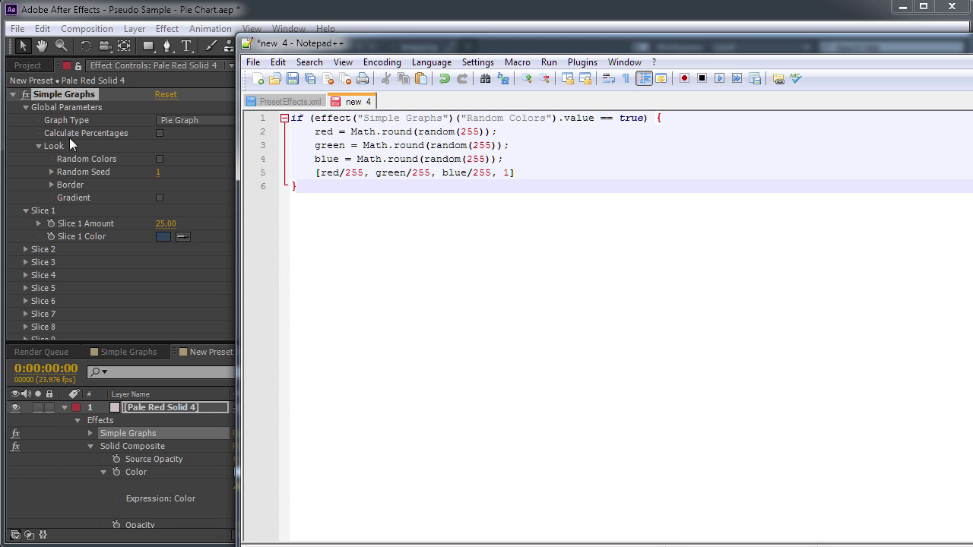
- Insert a seedRandom() call on a new line at the start of the if block, above the red assignment
left_click(667, 120)
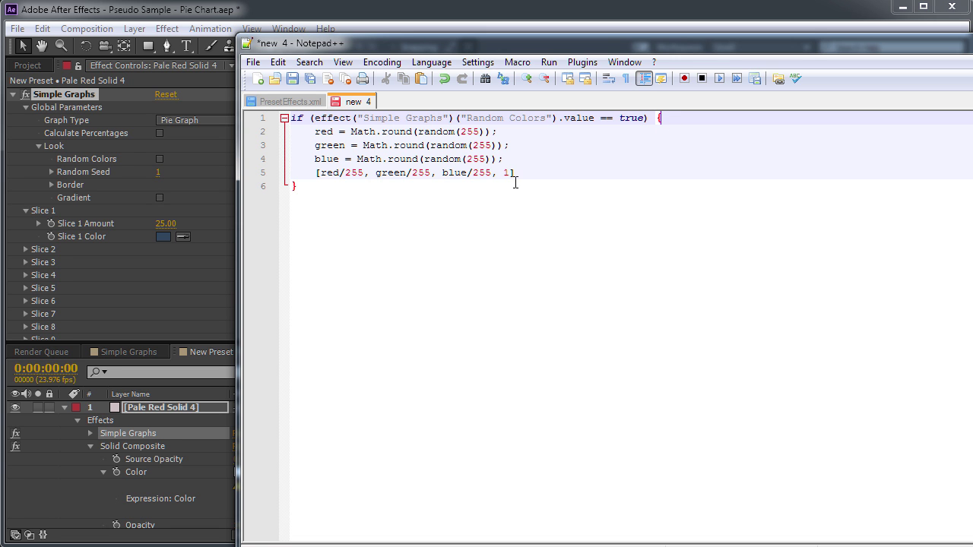
key("Return")
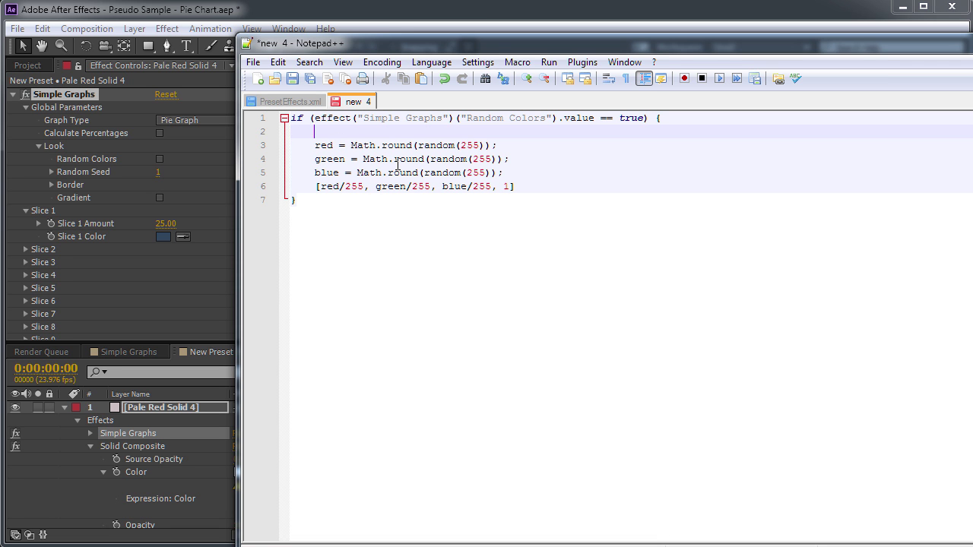
type("seedRandom()")
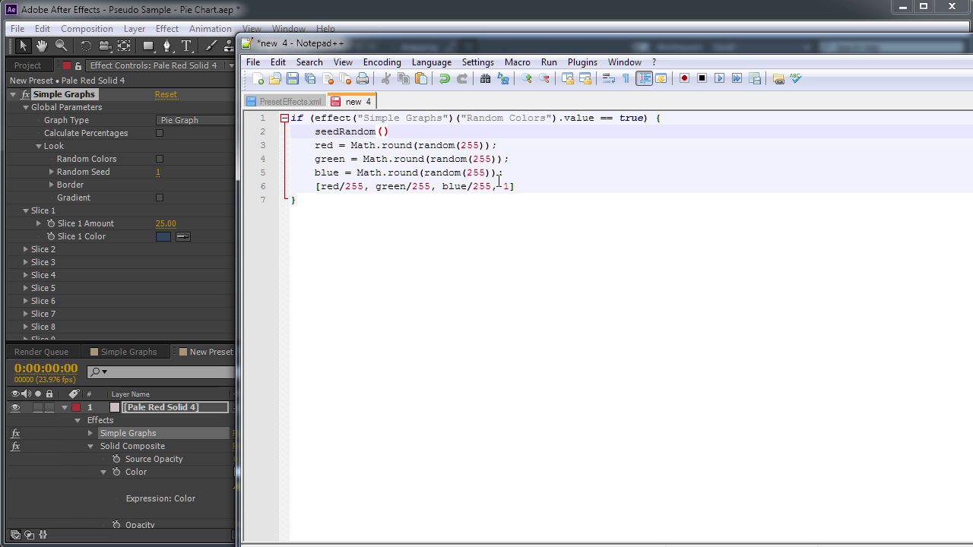
left_click(292, 198)
left_click(383, 131)
- Link the Color expression to Random Seed in After Effects, and copy that reference into the seedRandom parentheses in Notepad++
left_click(304, 27)
left_click(513, 500)
left_click_drag(276, 484, 127, 145)
left_click_drag(622, 494, 440, 485)
key("ctrl+c")
key("alt+Tab")
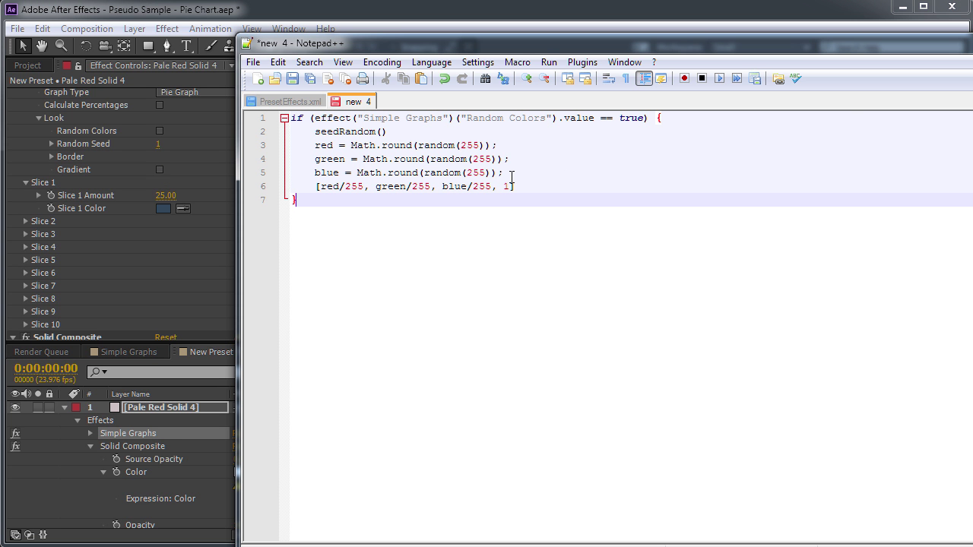
left_click(382, 131)
key("ctrl+v")
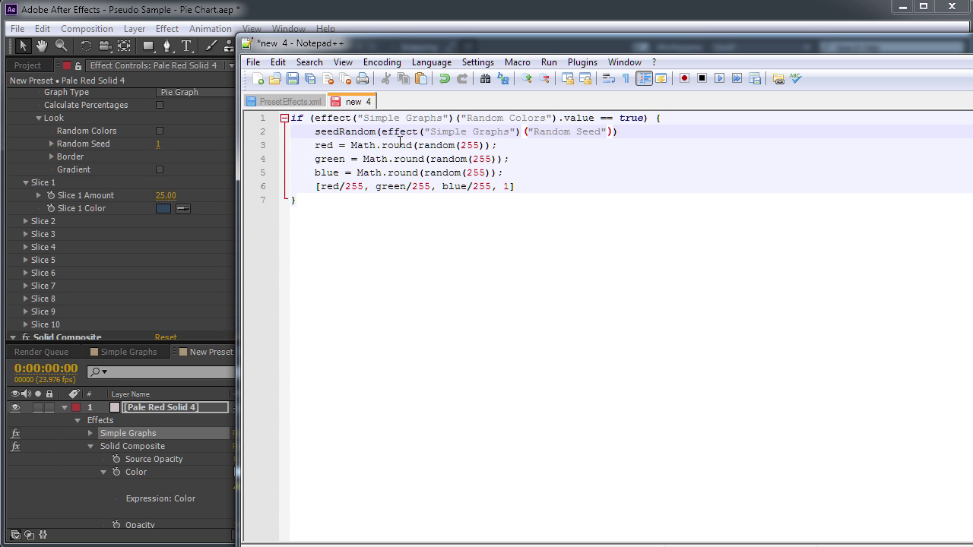
- Add a second argument to the seedRandom call and set it to false
type(", true")
left_click(646, 133)
double_click(637, 132)
type("false")
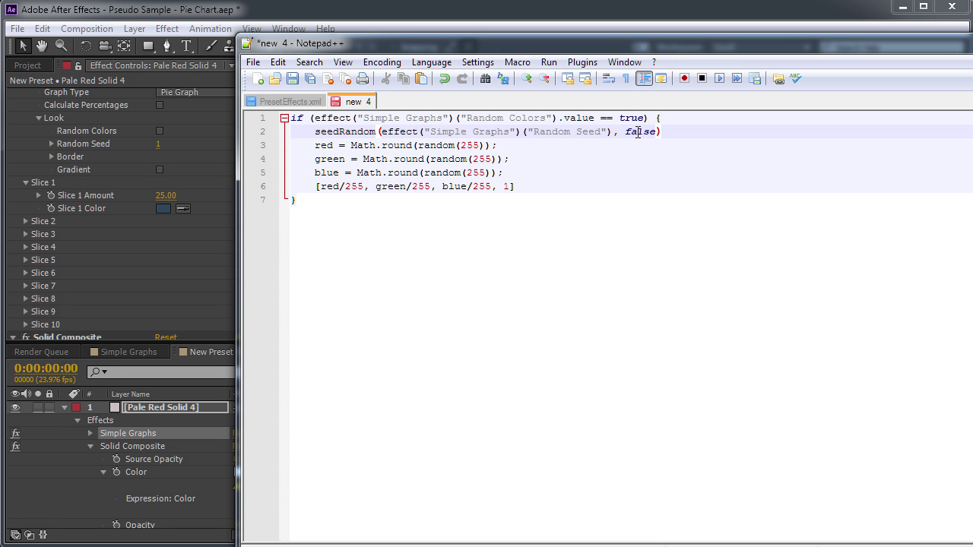
left_click(365, 16)
left_click(676, 309)
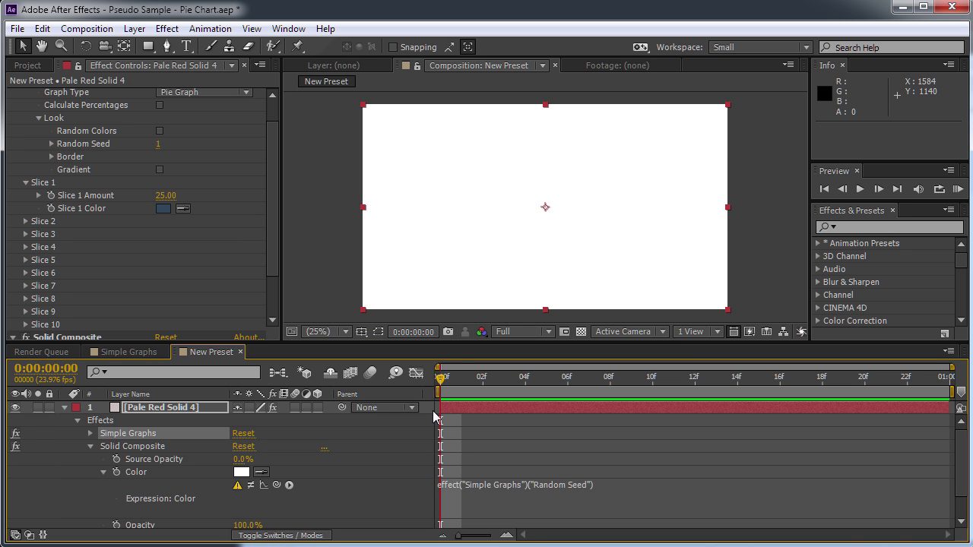
key("alt+Tab")
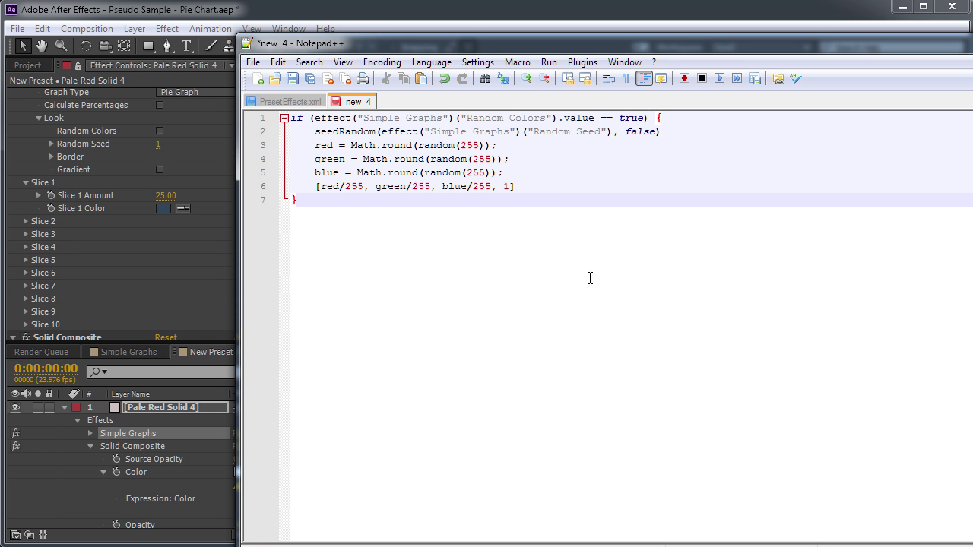
left_click(346, 12)
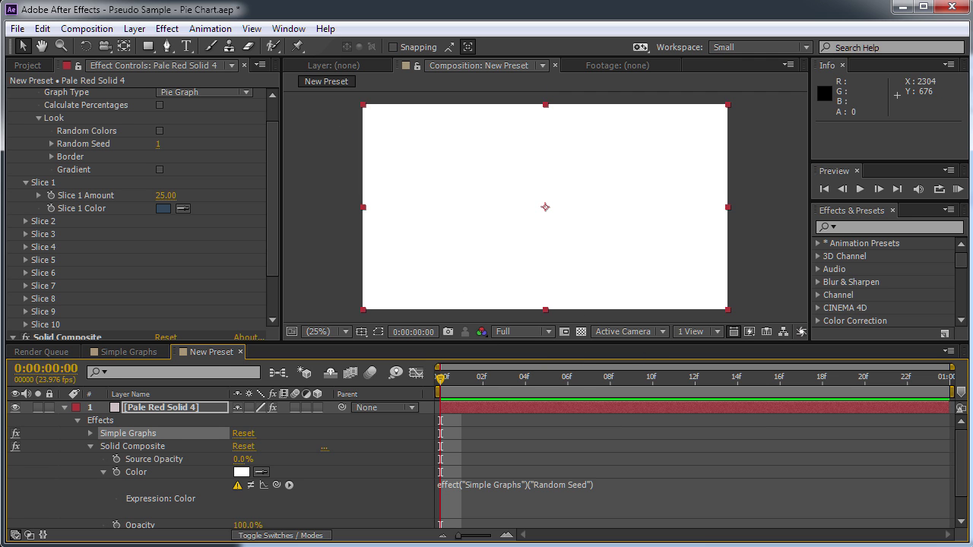
key("alt+Tab")
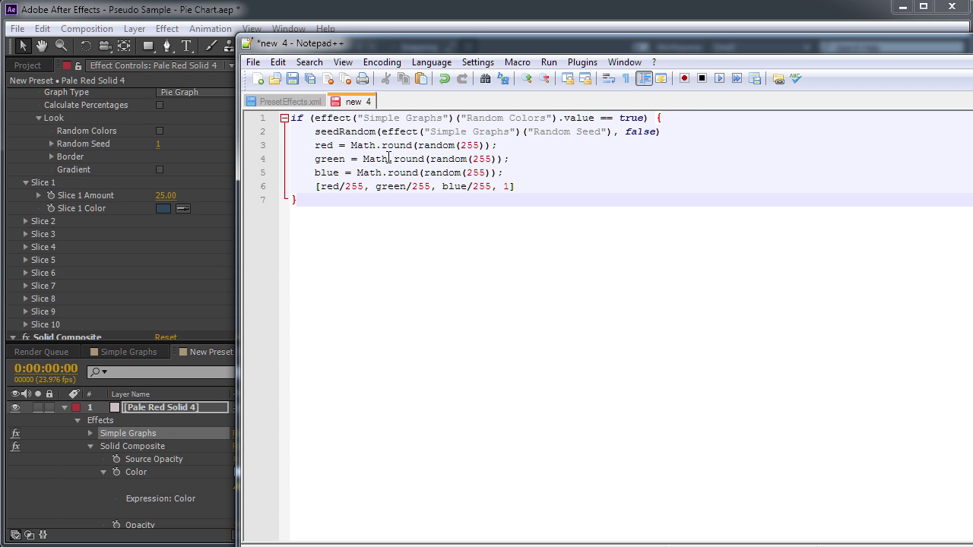
- Change the second argument of seedRandom to true
double_click(638, 132)
type("true")
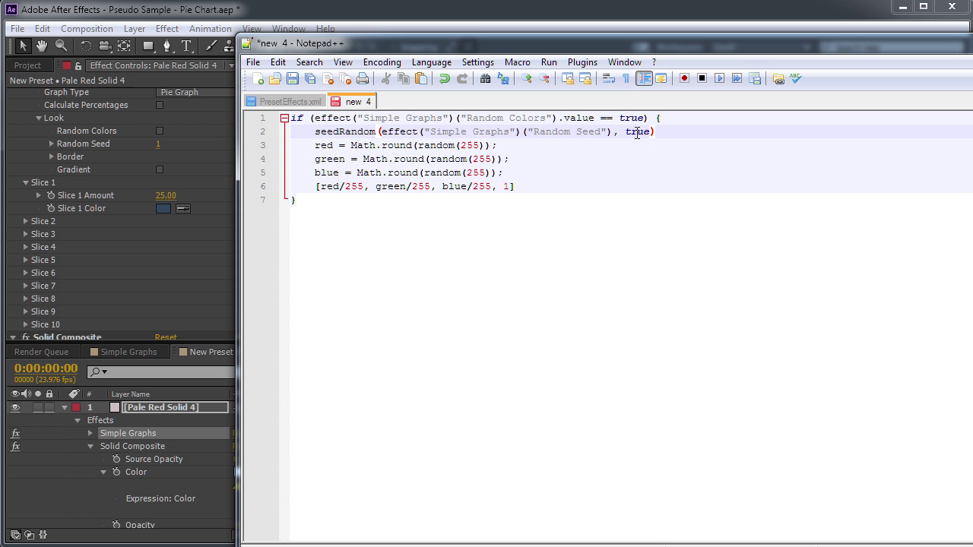
left_click(643, 184)
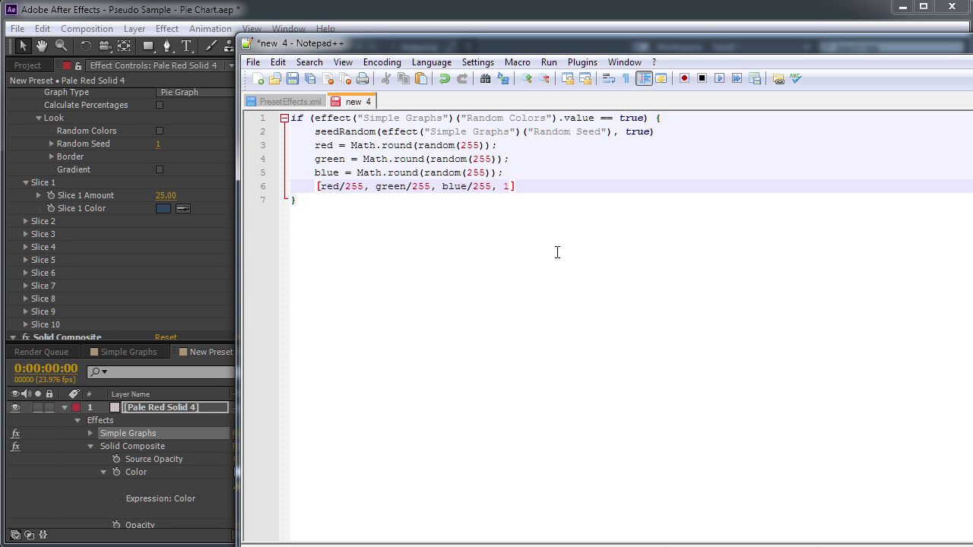
- Add an else block with an empty line inside after the if block's closing brace
left_click(340, 202)
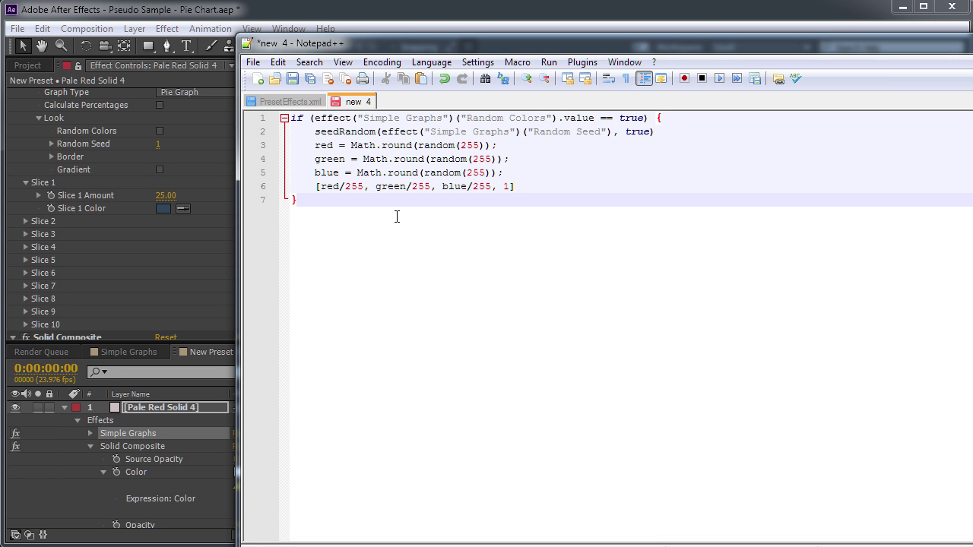
type("else {")
key("BackSpace")
type("{")
key("Return")
key("Return")
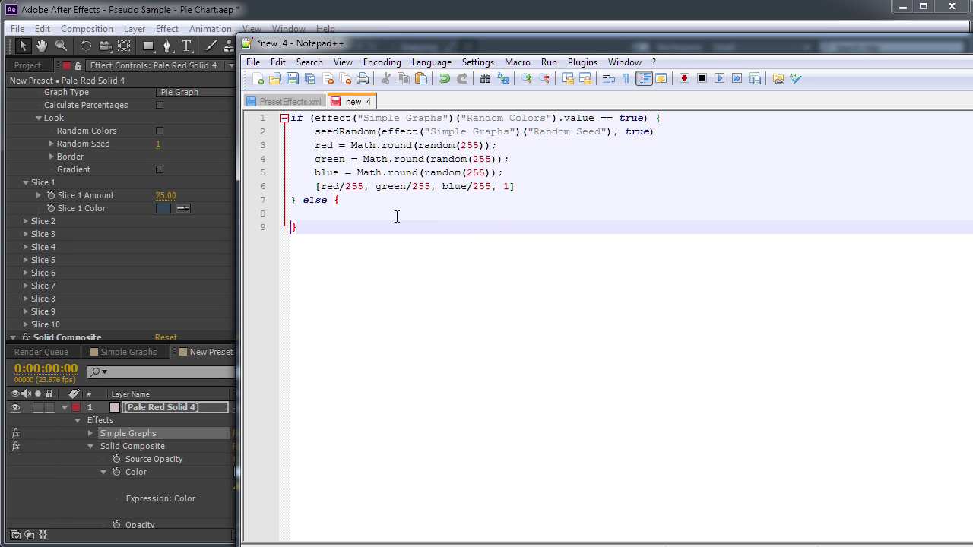
left_click(309, 204)
left_click(307, 219)
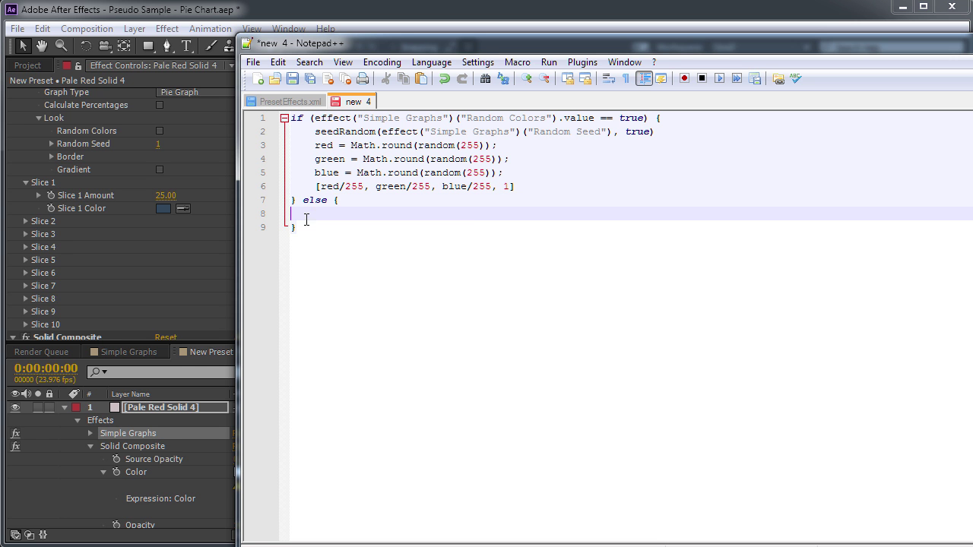
- Link the Color expression to Slice 1 Color in After Effects, and paste that reference indented into the else block in Notepad++
left_click(310, 4)
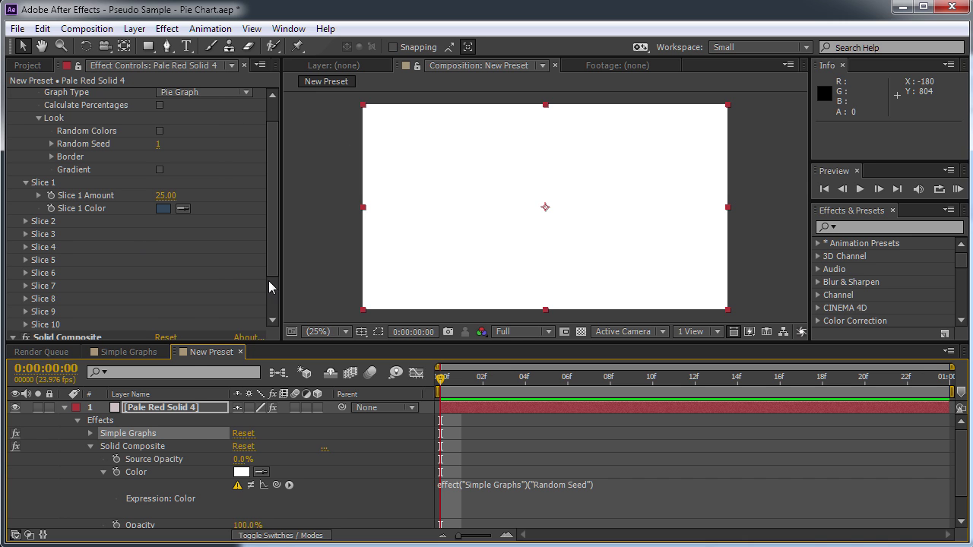
left_click(490, 484)
left_click_drag(276, 484, 87, 199)
left_click_drag(600, 484, 440, 484)
key("ctrl+c")
key("alt+Tab")
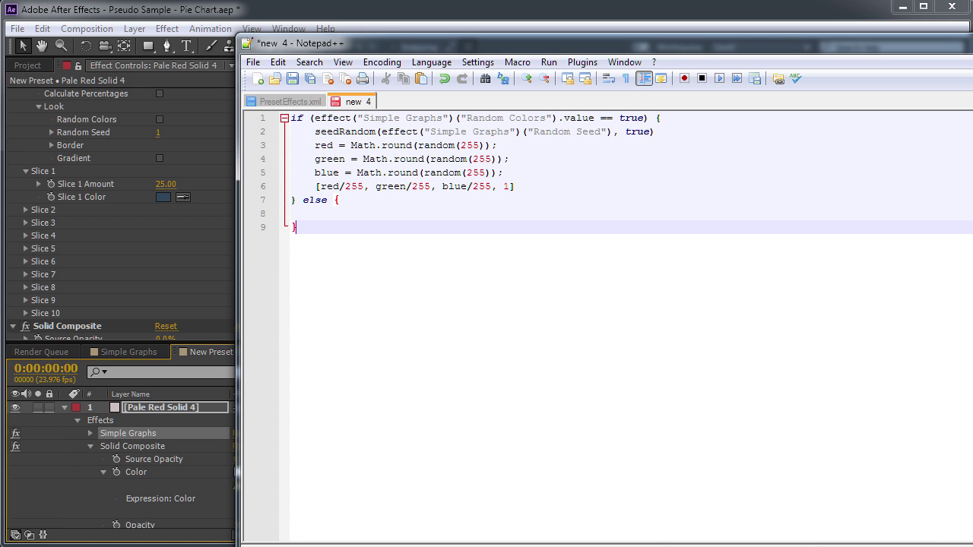
left_click(367, 213)
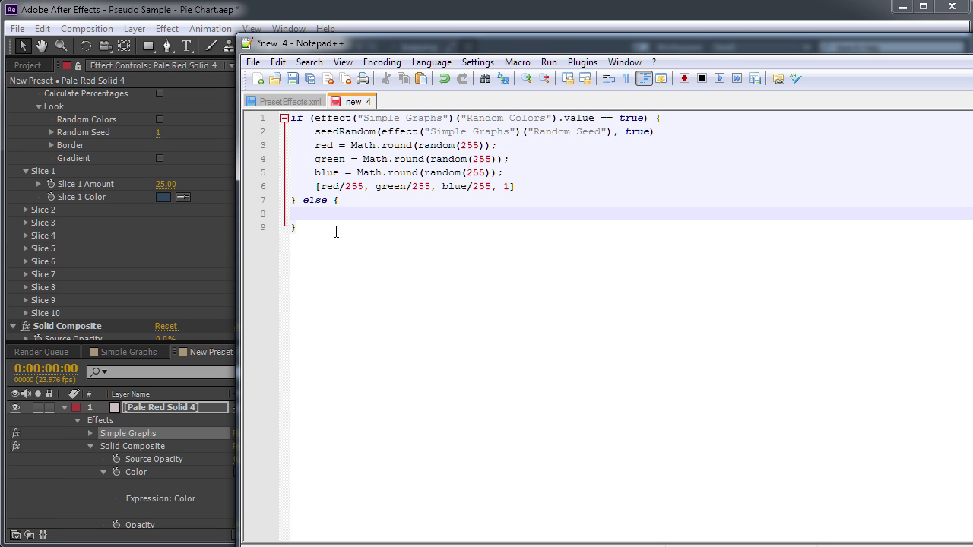
key("Tab")
key("ctrl+v")
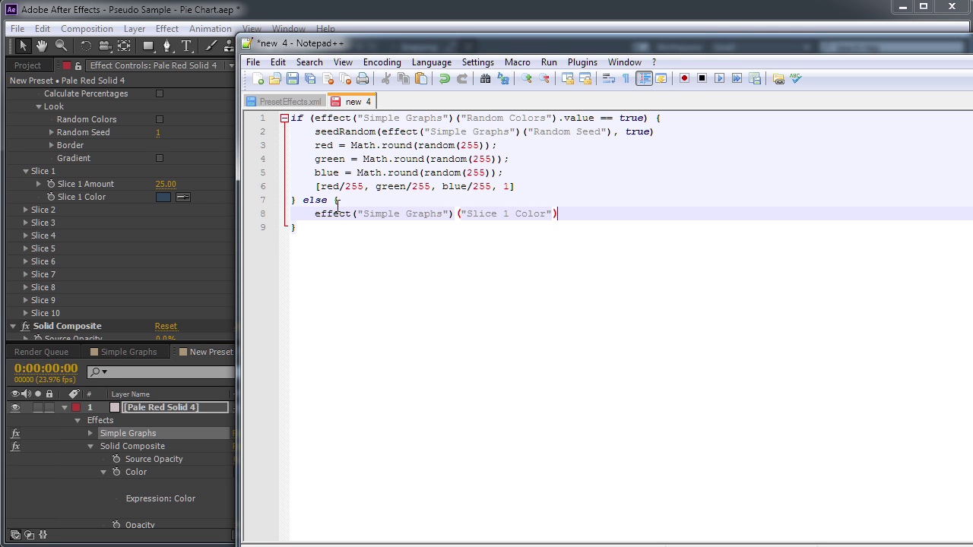
- End the Slice 1 Color reference line and the color array line with semicolons
type(";")
left_click(529, 187)
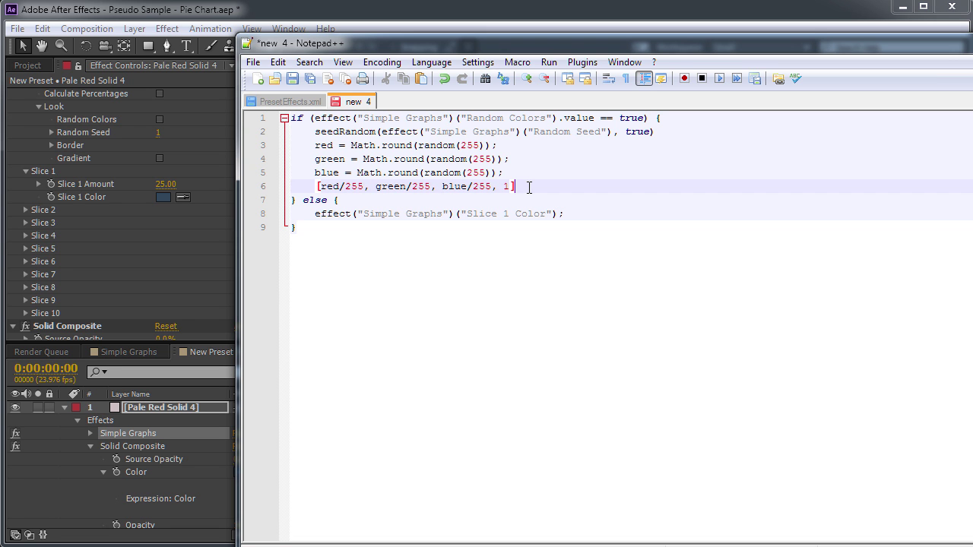
type(";")
left_click(561, 214)
left_click(523, 187)
- Copy the entire if/else code and replace Solid Composite's Color expression with it in After Effects
left_click(304, 23)
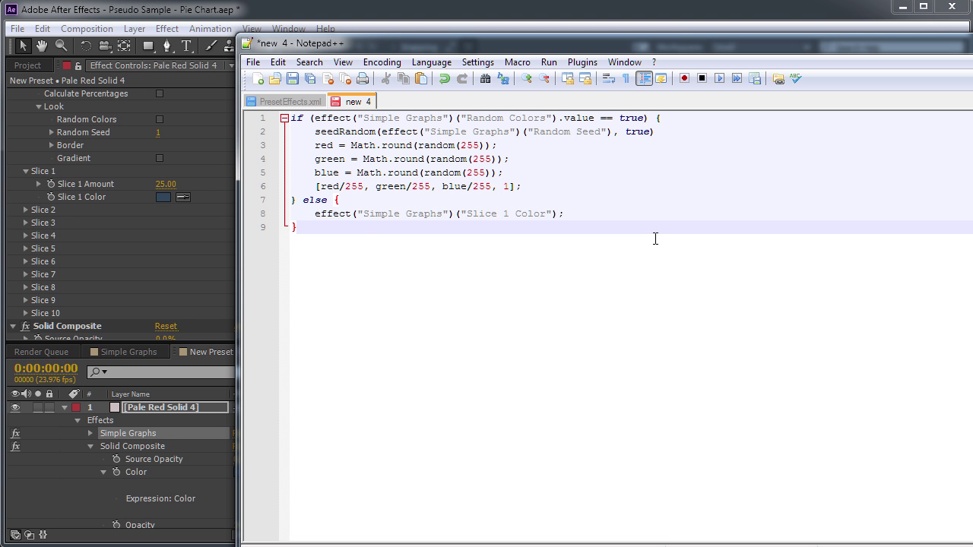
key("ctrl+a")
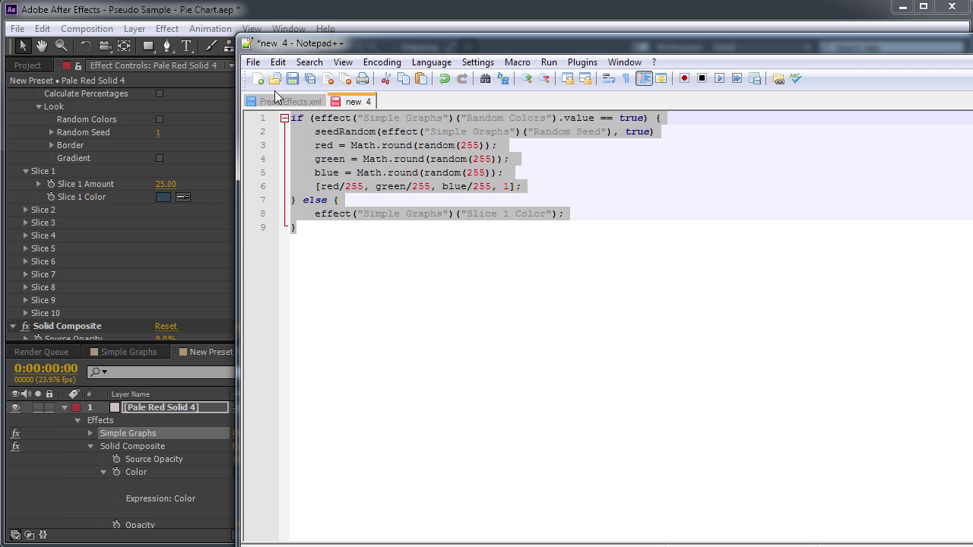
left_click(253, 21)
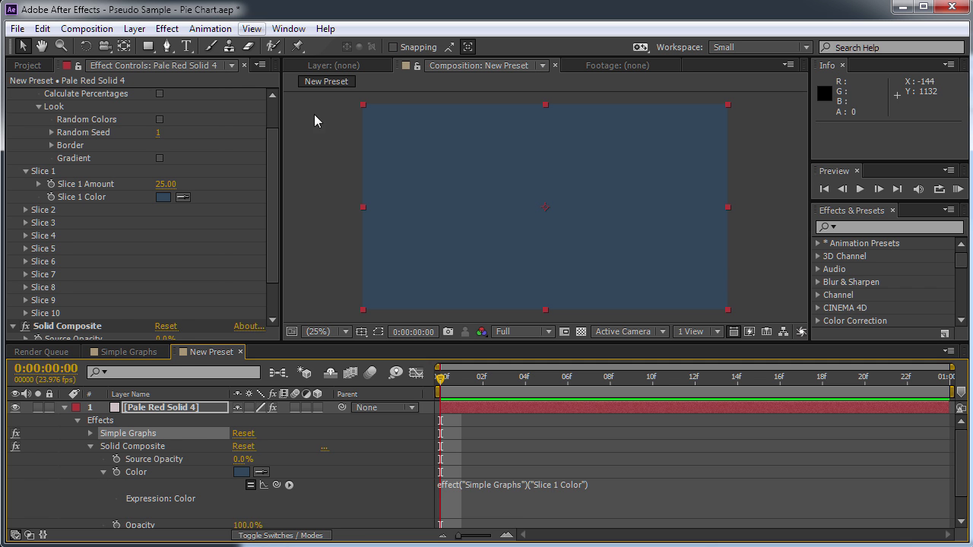
left_click(531, 497)
key("ctrl+v")
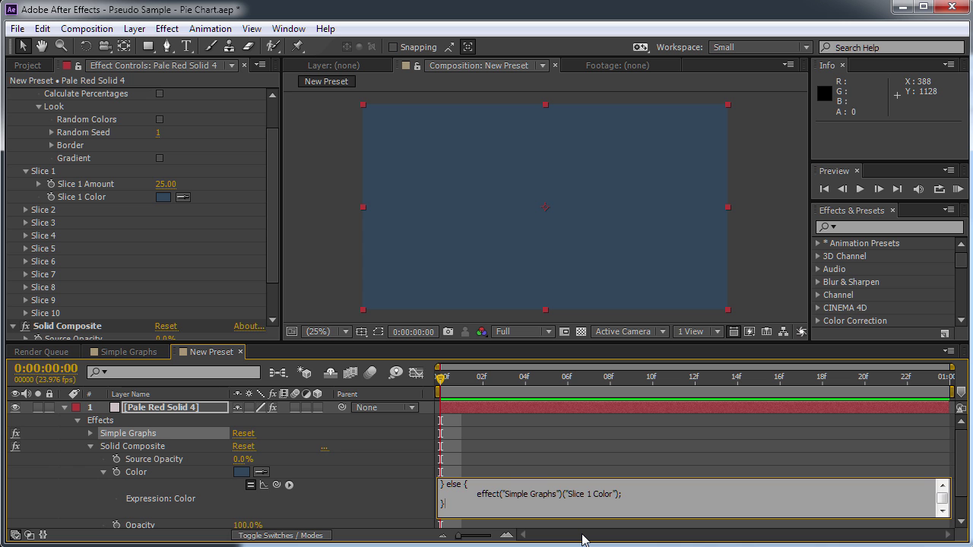
left_click(583, 538)
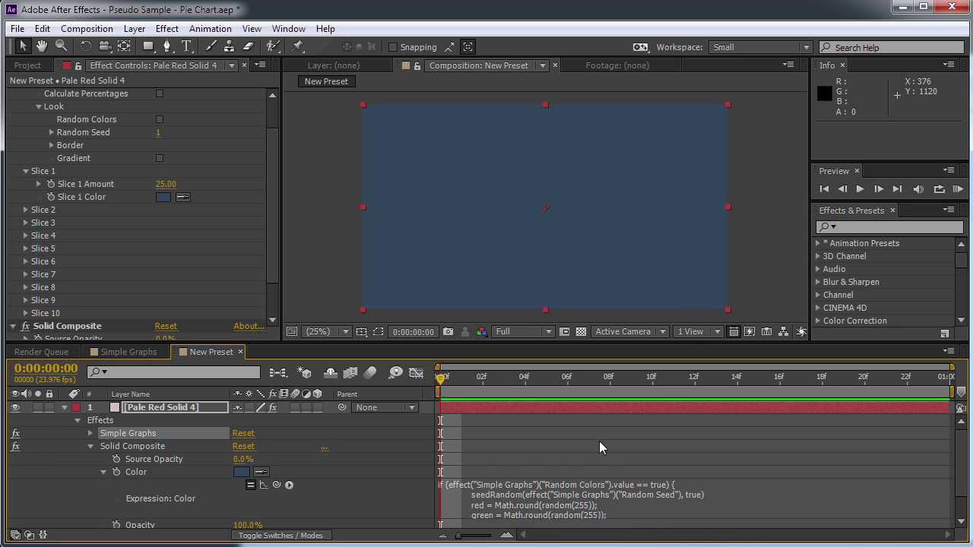
- Enable Random Colors in Simple Graphs and set Random Seed to 32 to test the expression
left_click_drag(272, 208, 266, 146)
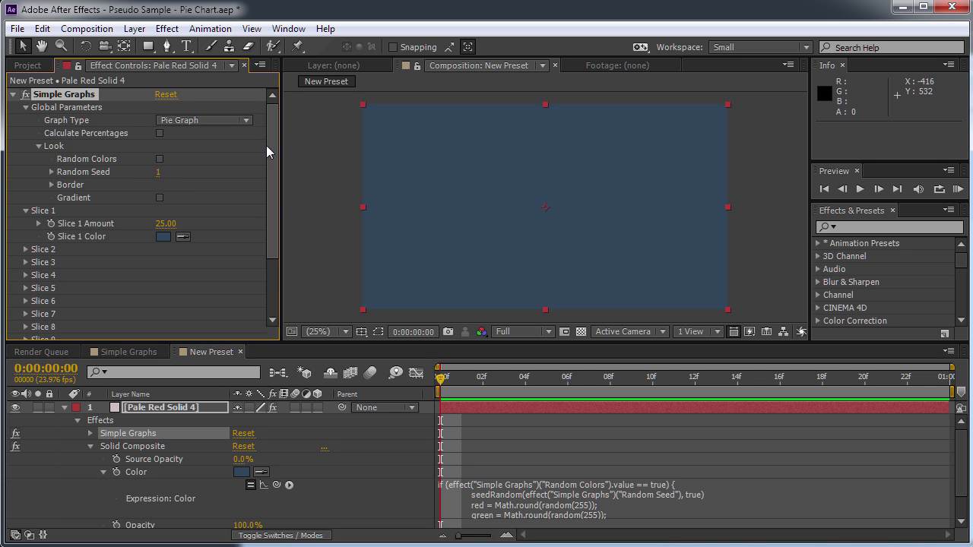
left_click(160, 159)
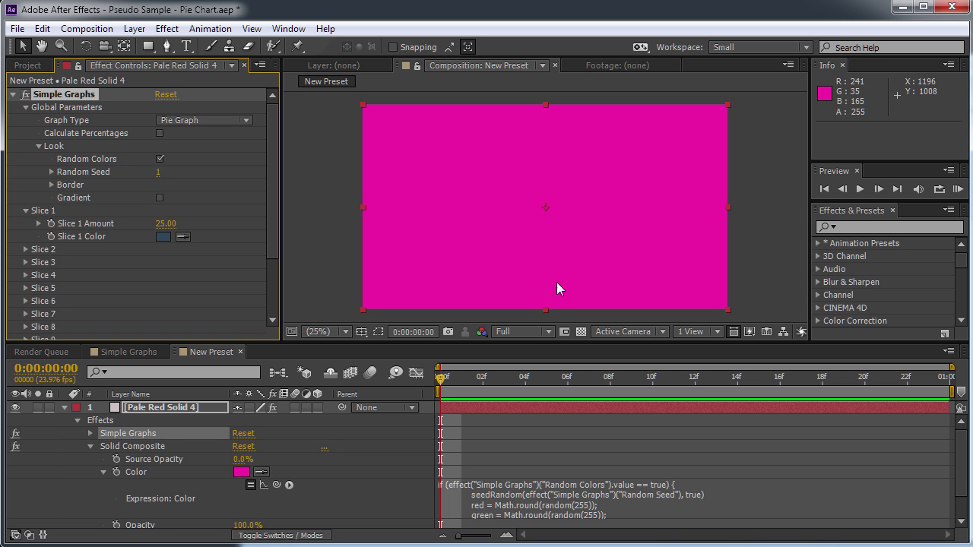
left_click(50, 171)
left_click_drag(172, 199, 191, 195)
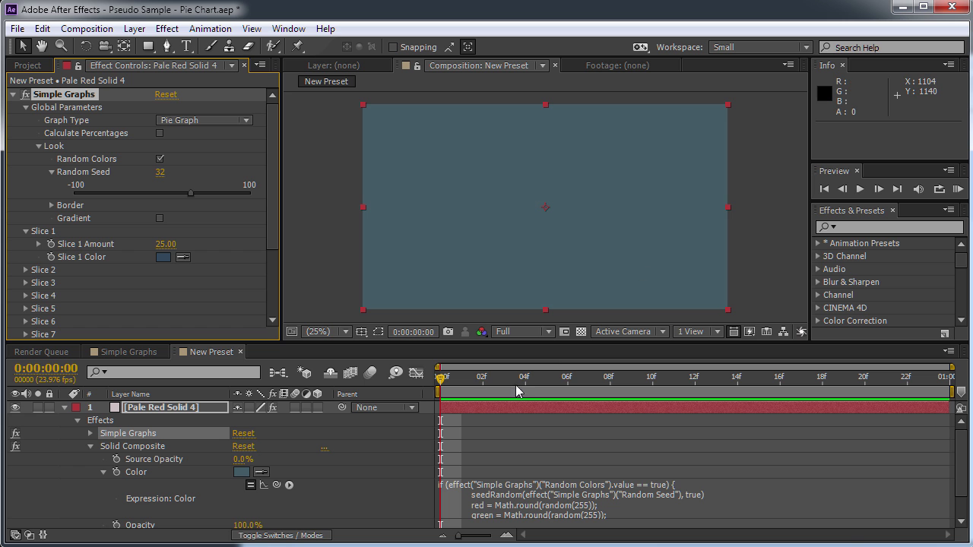
- Scrub through the timeline and back to the start to check whether the random color changes over time
left_click_drag(459, 383, 765, 381)
left_click(800, 380)
left_click_drag(490, 378, 414, 378)
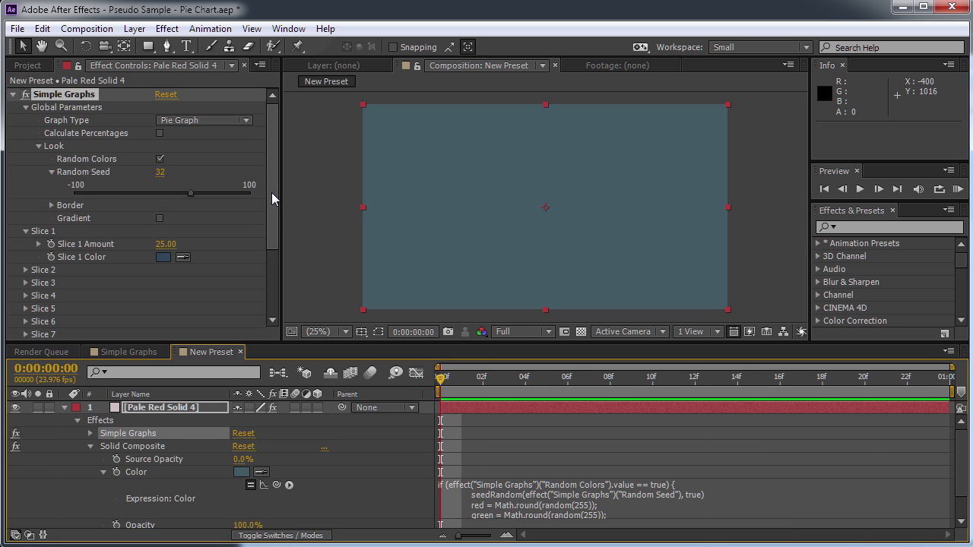
- Review the Color expression in After Effects and Notepad++, highlighting the slice number in the Slice 1 Color reference
scroll(271, 192, "down", 2)
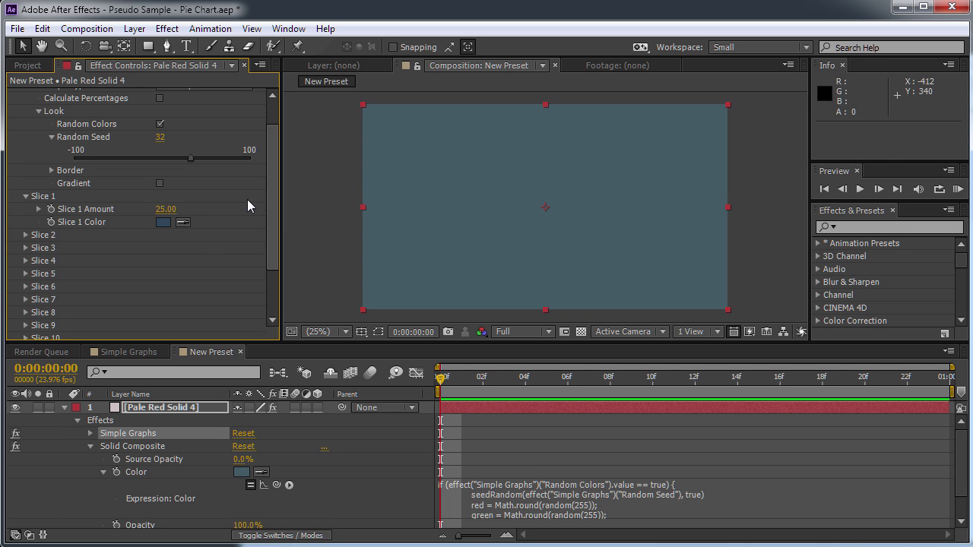
left_click(524, 494)
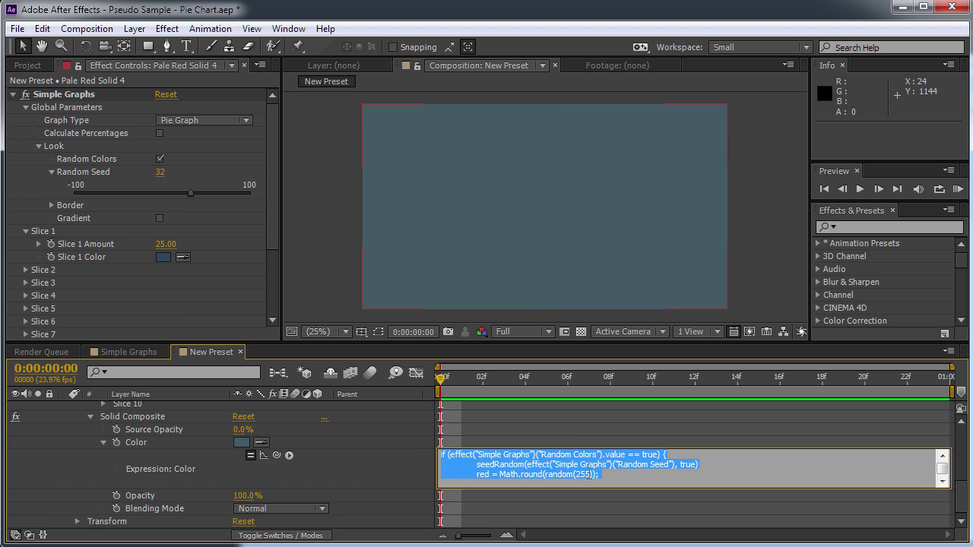
left_click(265, 258)
left_click_drag(269, 204, 278, 272)
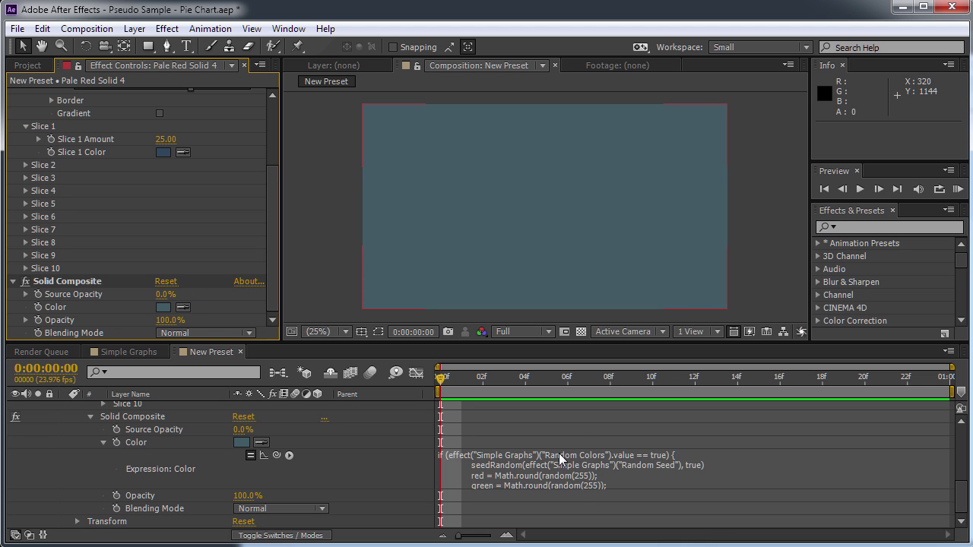
left_click(634, 479)
key("ctrl+c")
key("alt+Tab")
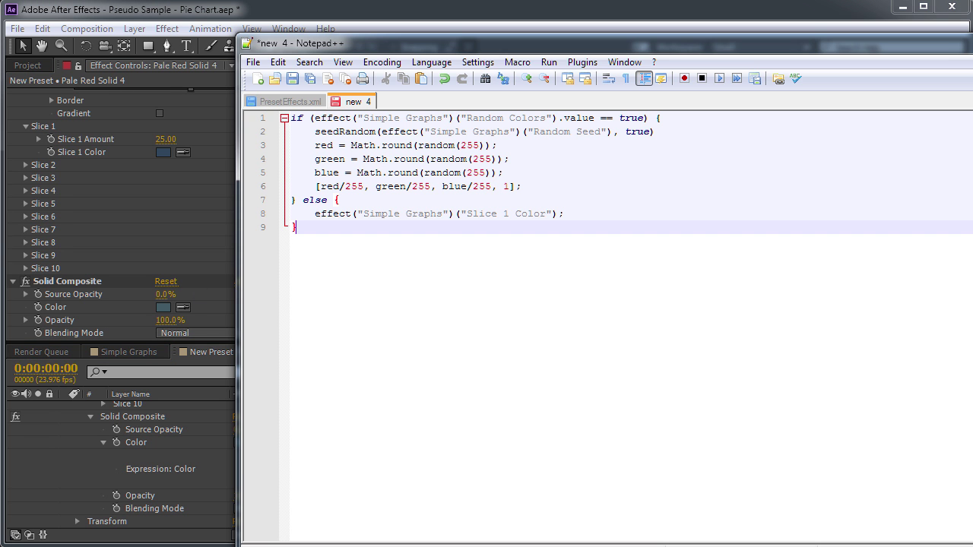
left_click(504, 215)
double_click(506, 214)
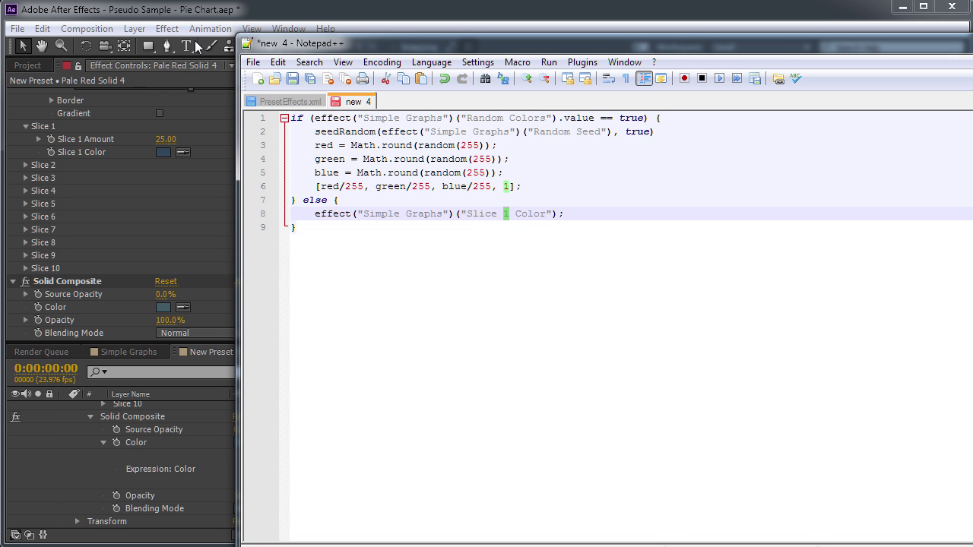
left_click(184, 11)
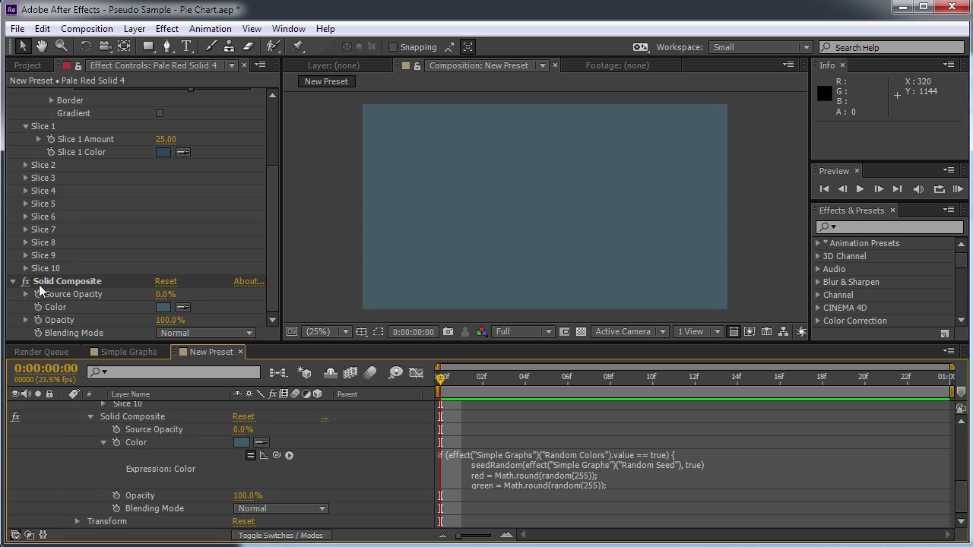
- Select the Solid Composite effect and review it alongside the Simple Graphs controls above it
left_click(82, 281)
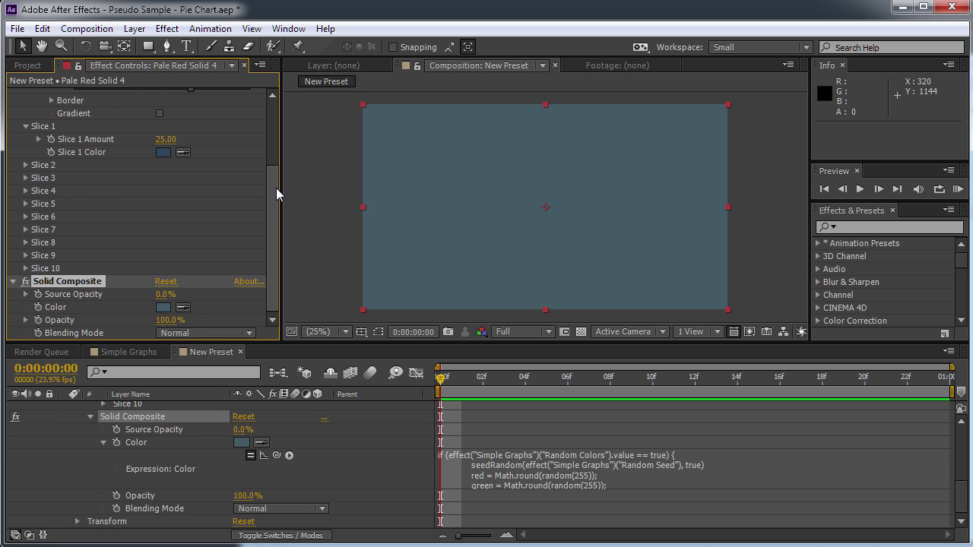
scroll(276, 188, "up", 3)
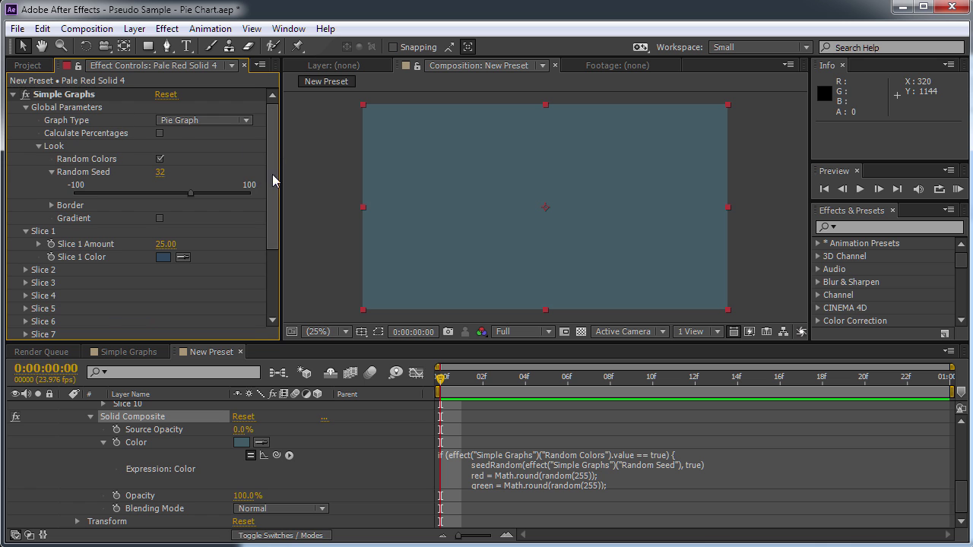
scroll(276, 184, "down", 3)
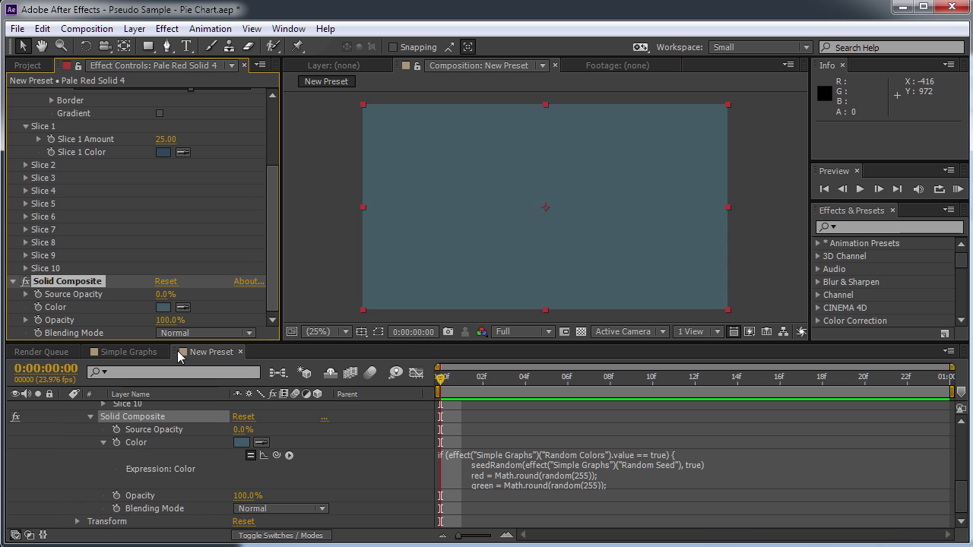
scroll(273, 267, "up", 3)
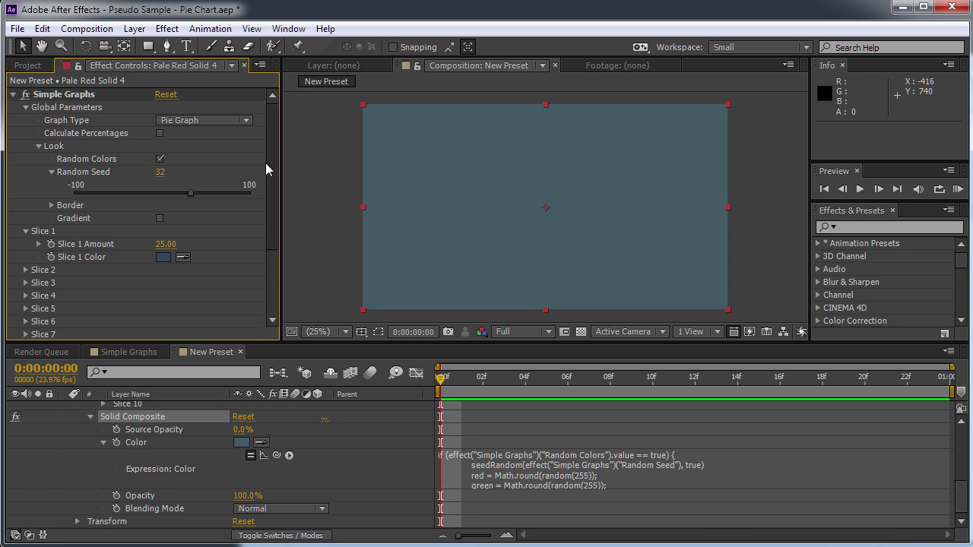
scroll(270, 185, "down", 3)
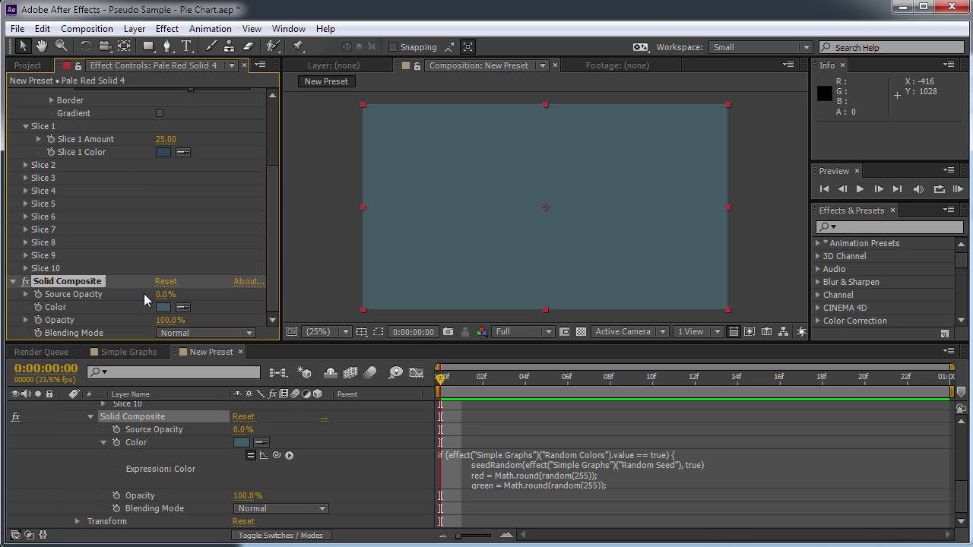
scroll(271, 212, "up", 3)
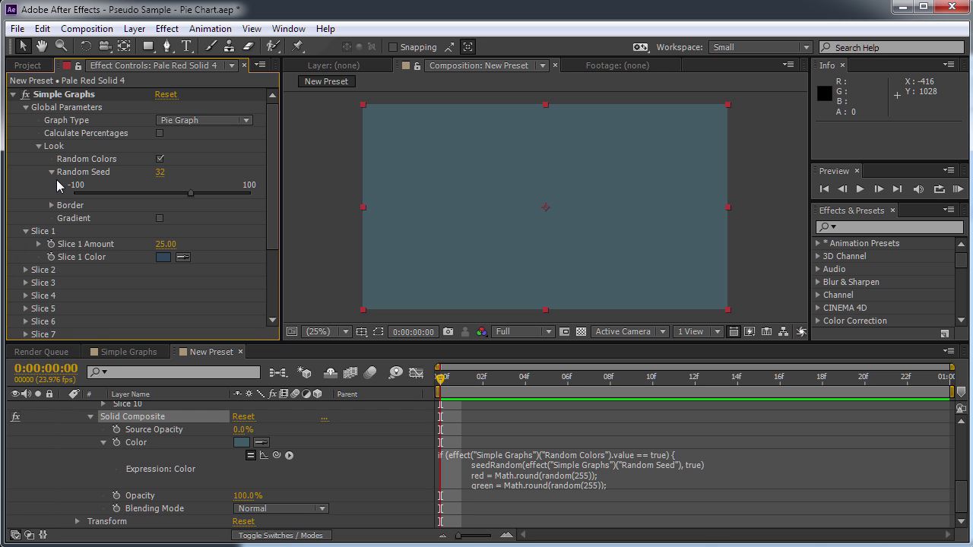
scroll(266, 175, "down", 3)
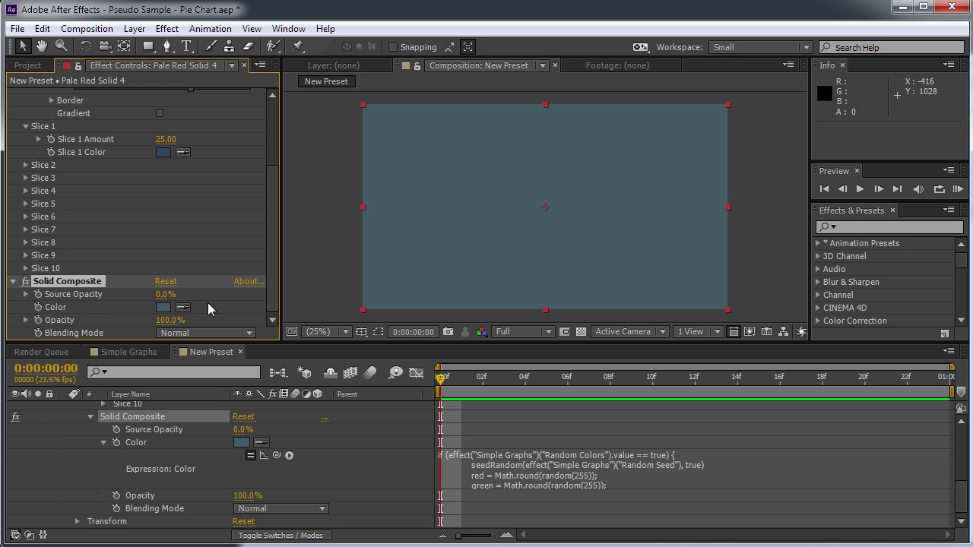
scroll(272, 243, "up", 3)
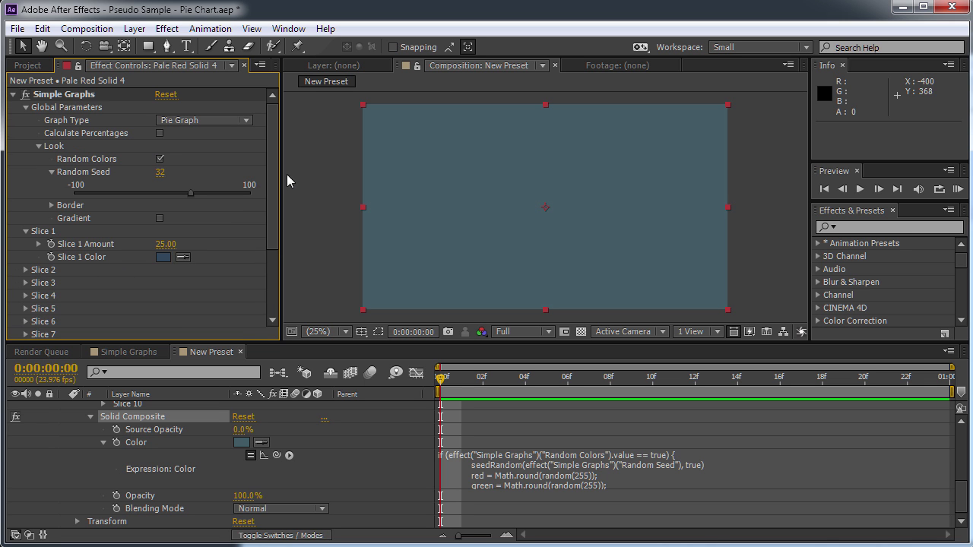
scroll(274, 171, "down", 3)
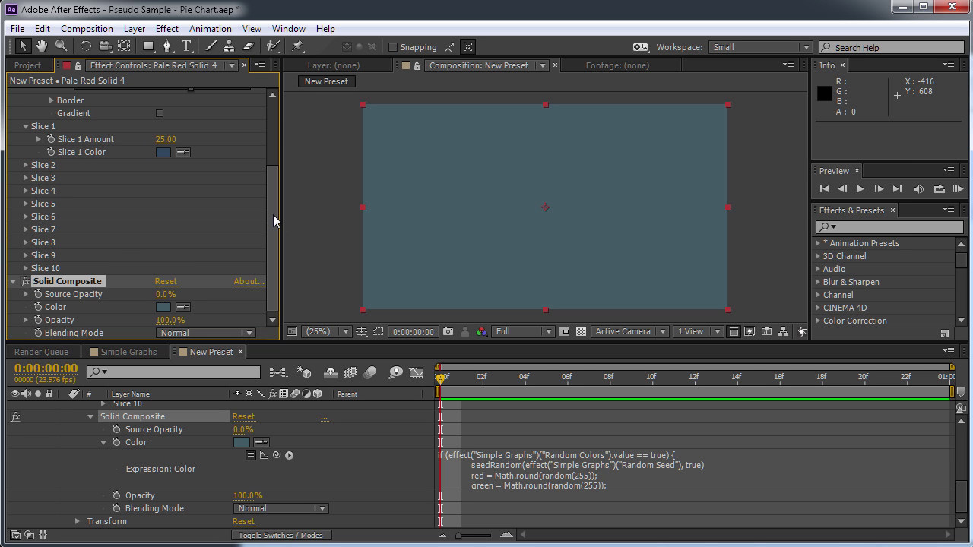
- Rename the Solid Composite effect as "[SG] Slice 1A"
key("Return")
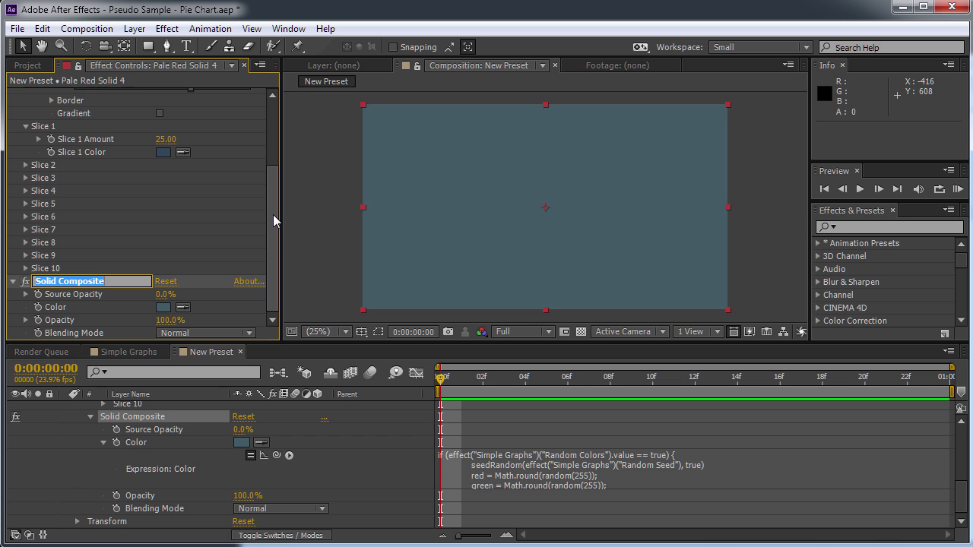
key("BackSpace")
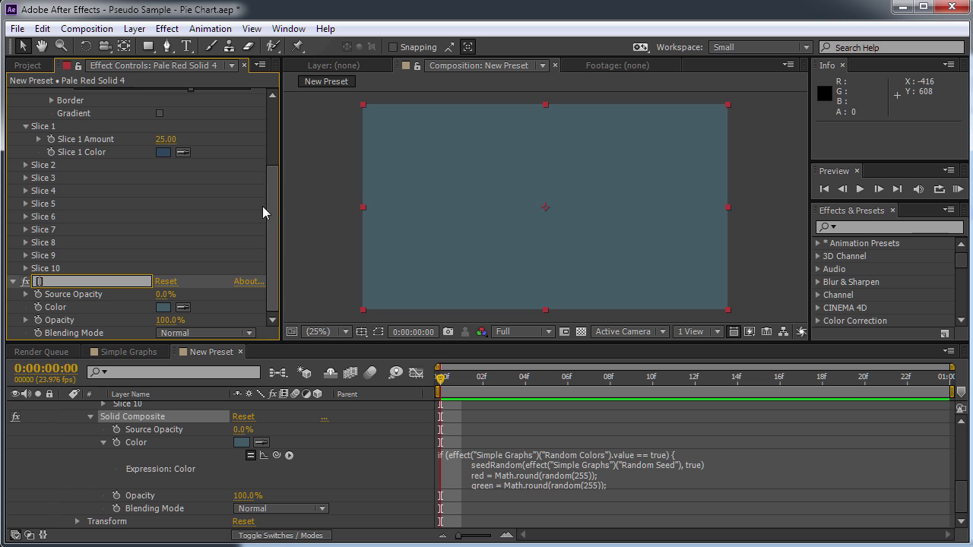
type("[]SG")
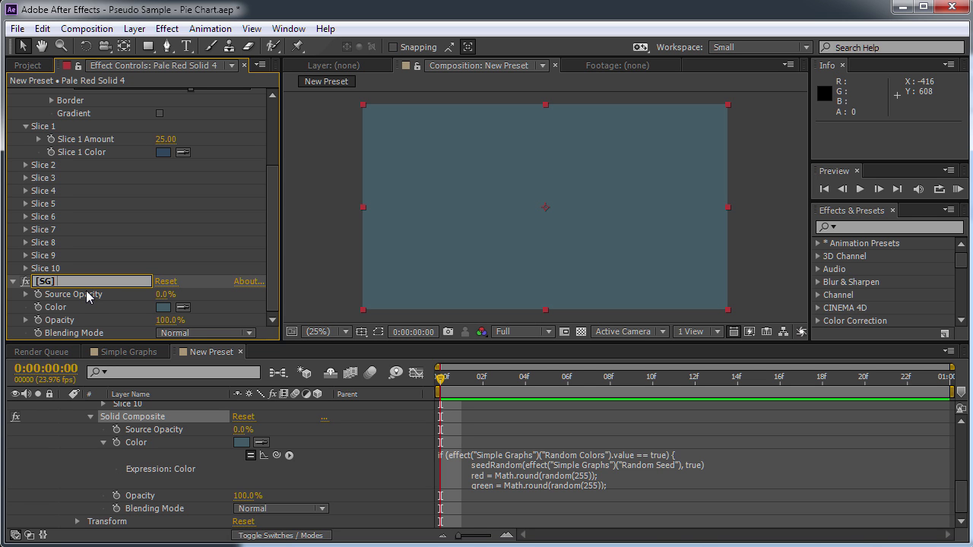
type(" Slice 1 Color")
key("BackSpace")
key("BackSpace")
key("BackSpace")
key("BackSpace")
key("BackSpace")
key("BackSpace")
type("A")
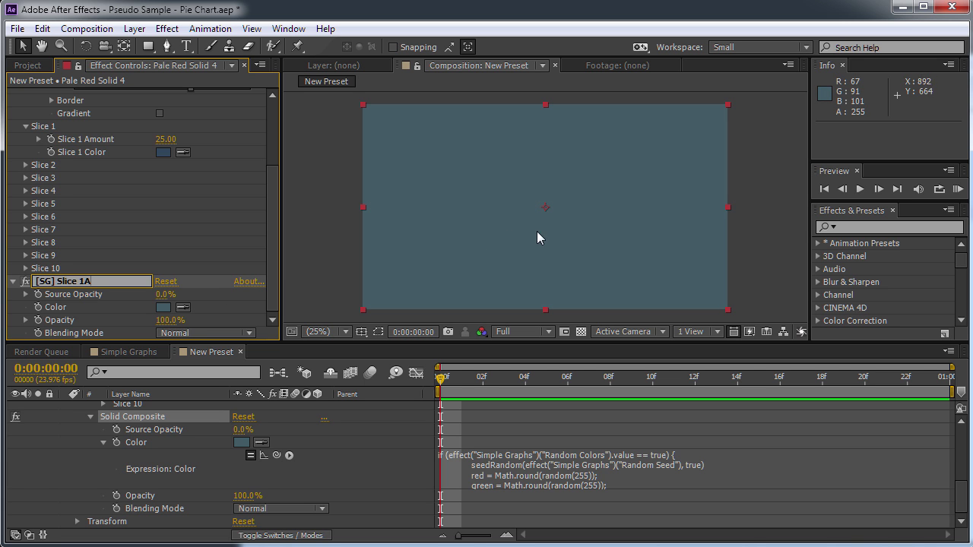
key("Return")
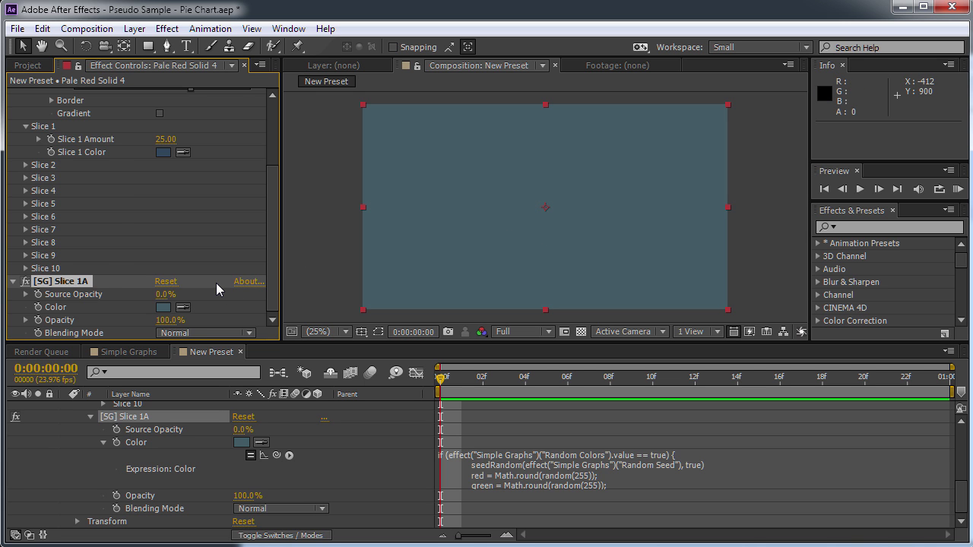
- Collapse the [SG] Slice 1A effect and duplicate it nine times to make ten slice color effects
left_click(14, 281)
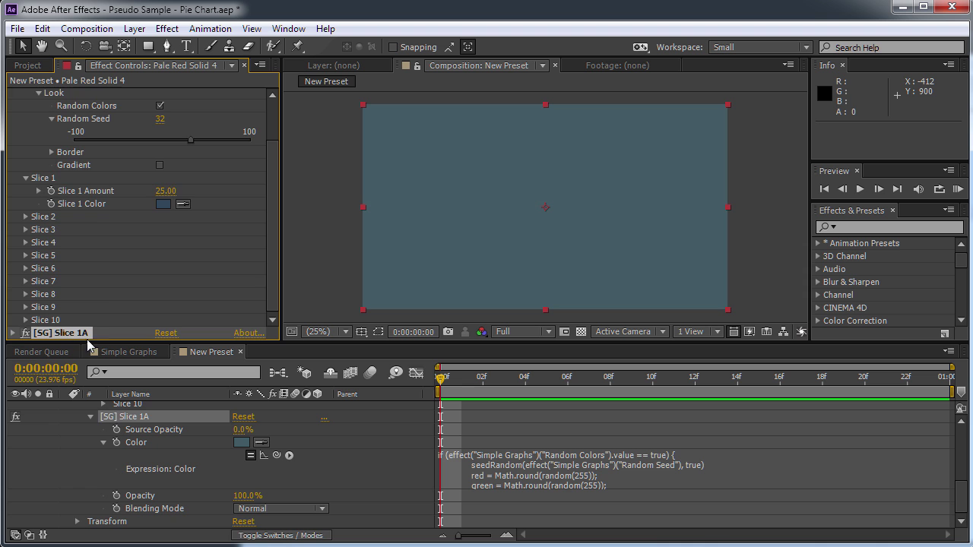
key("ctrl+d")
key("ctrl+d")
key("ctrl+d")
key("ctrl+d")
key("ctrl+d")
key("ctrl+d")
key("ctrl+d")
key("ctrl+d")
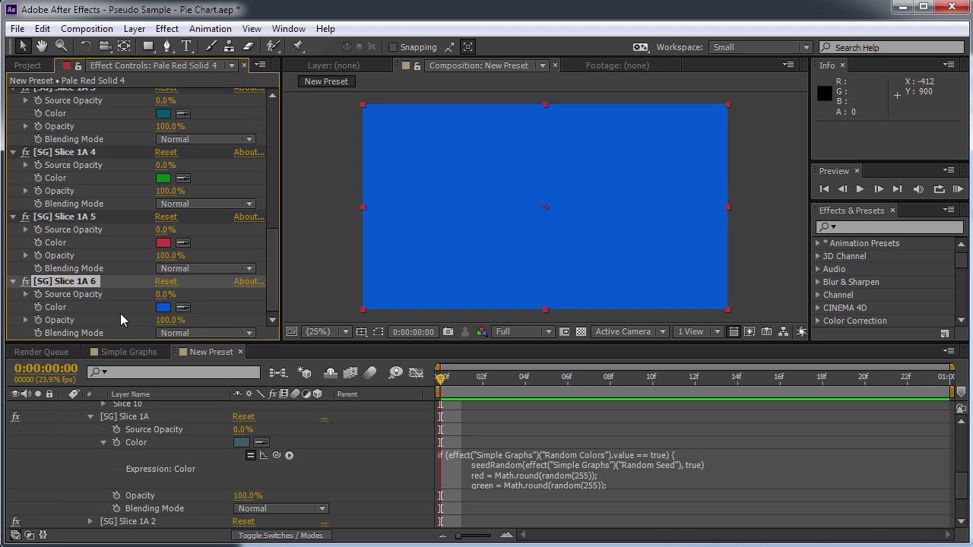
key("ctrl+d")
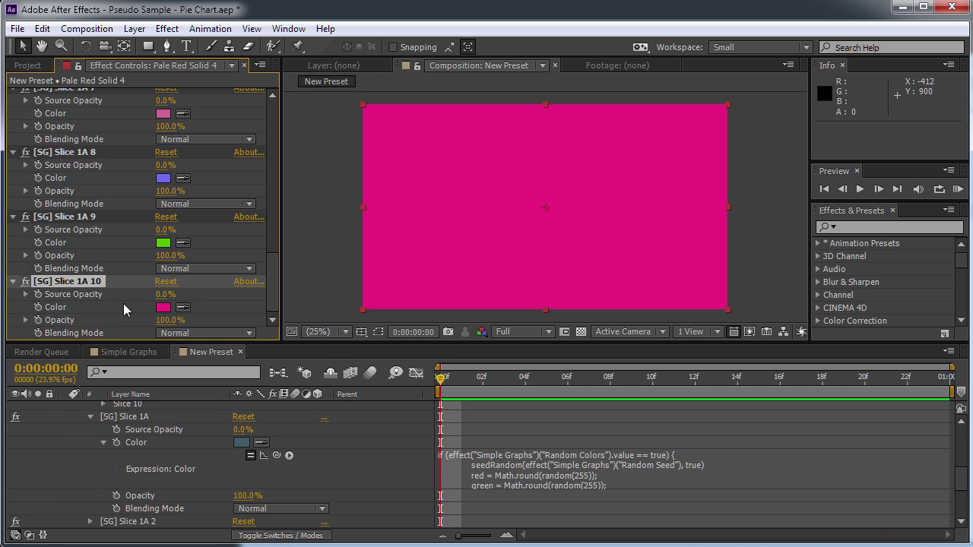
- Rename the effects [SG] Slice 1A 2 and [SG] Slice 1A 3 as "[SG] Slice 2A" and "[SG] Slice 3A"
scroll(122, 284, "up", 8)
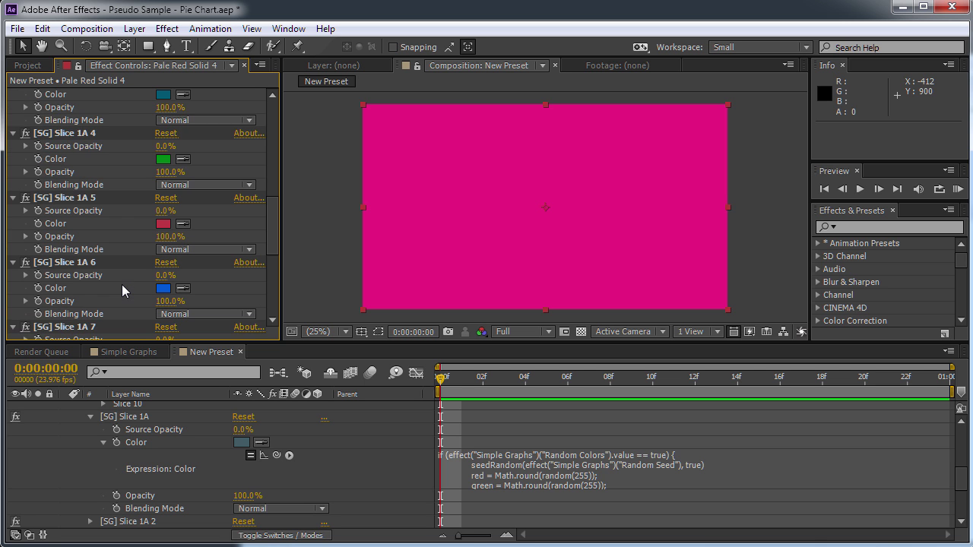
left_click(105, 209)
key("Return")
left_click(106, 210)
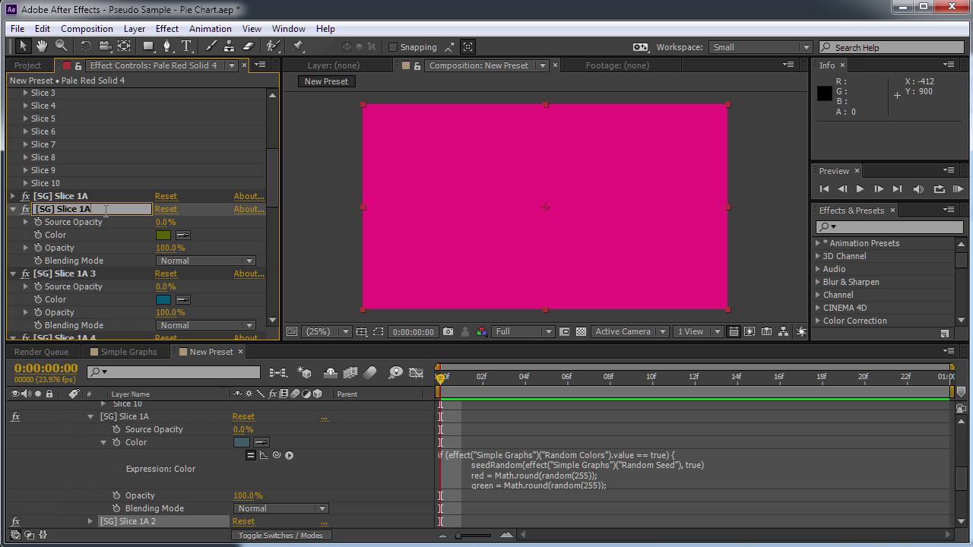
left_click(80, 276)
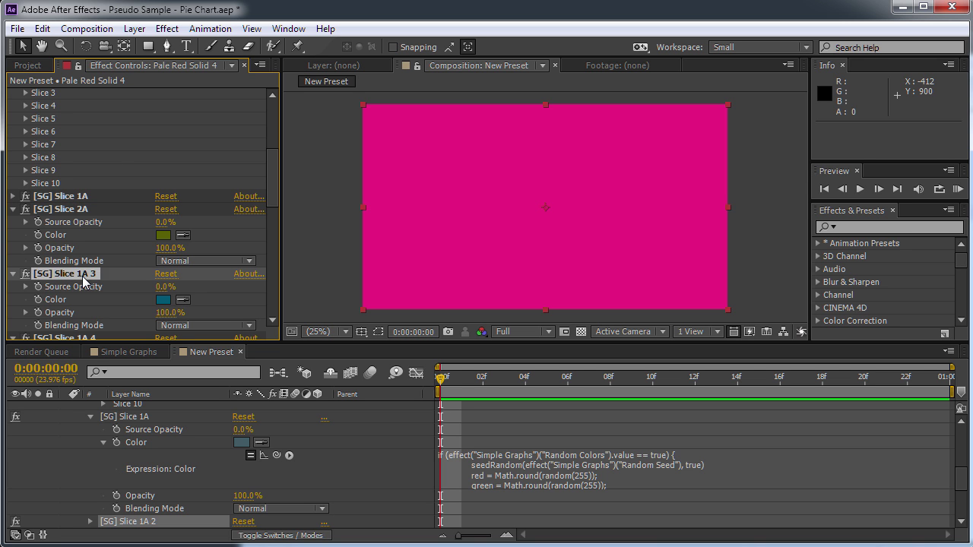
key("Return")
left_click(84, 275)
key("BackSpace")
key("BackSpace")
- Rename the effect [SG] Slice 1A 4 as "[SG] Slice 4A"
left_click(119, 333)
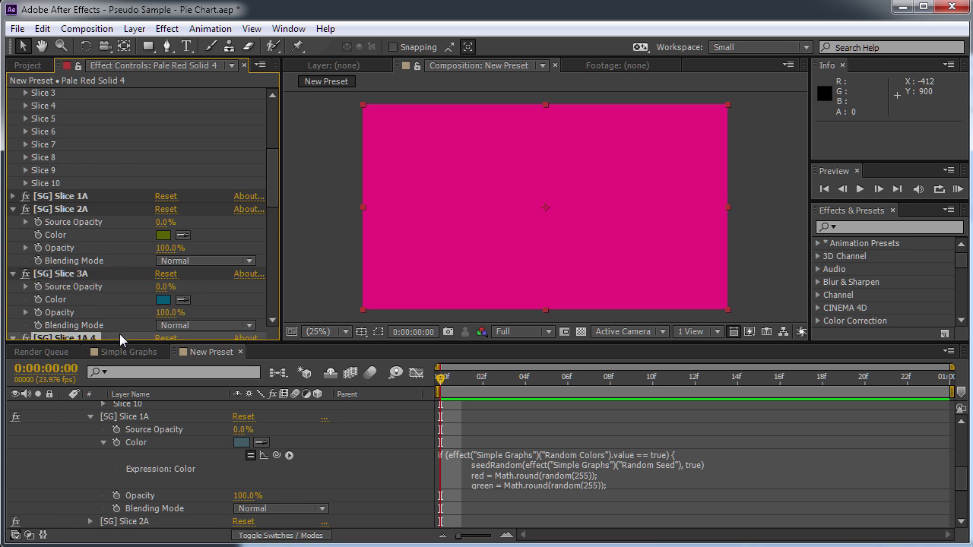
scroll(121, 273, "down", 8)
key("Return")
key("BackSpace")
key("BackSpace")
key("Left")
key("BackSpace")
type("4")
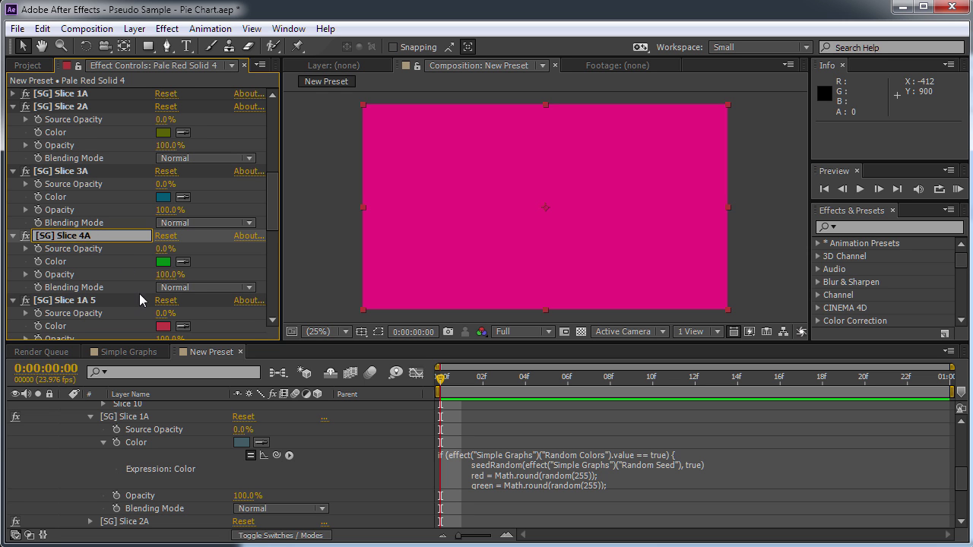
- Rename the effect [SG] Slice 1A 5 as "[SG] Slice 5A"
left_click(133, 300)
key("Return")
key("BackSpace")
key("BackSpace")
key("Left")
key("BackSpace")
type("5")
key("Return")
- Rename the effect [SG] Slice 1A 6 as "[SG] Slice 6A"
scroll(120, 253, "down", 3)
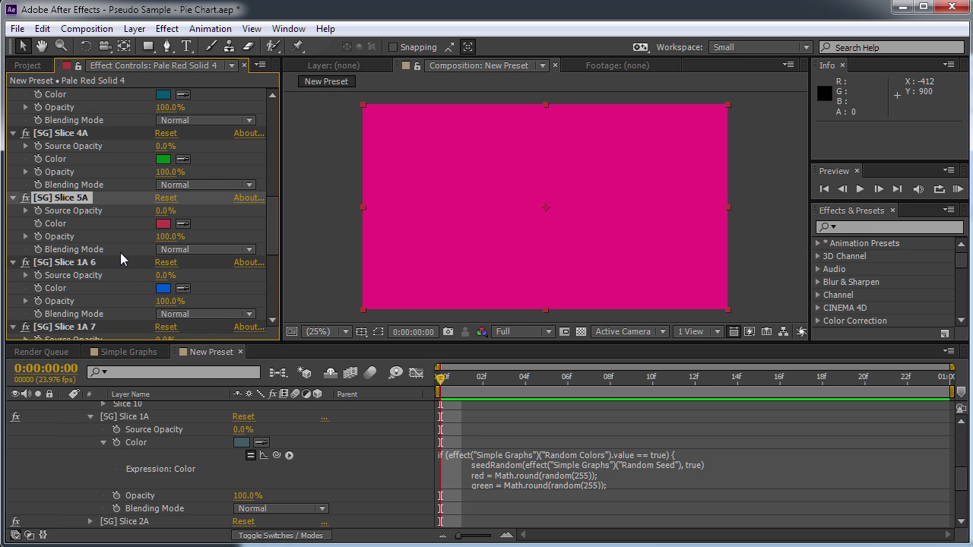
left_click(120, 261)
key("Return")
key("BackSpace")
key("BackSpace")
key("Left")
key("BackSpace")
type("6")
key("Return")
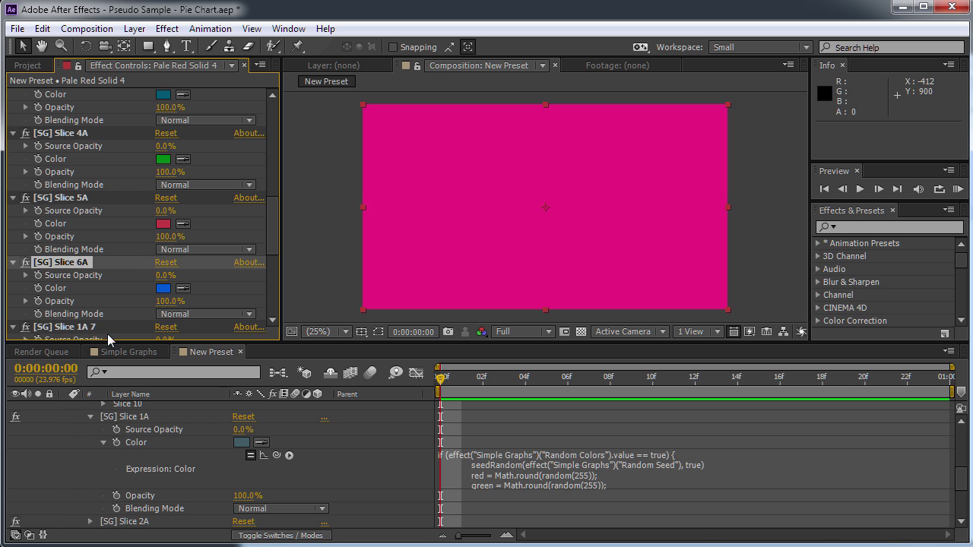
- Rename the effect [SG] Slice 1A 7 as "[SG] Slice 7A"
left_click(107, 328)
key("Return")
key("BackSpace")
key("BackSpace")
type("7")
key("Return")
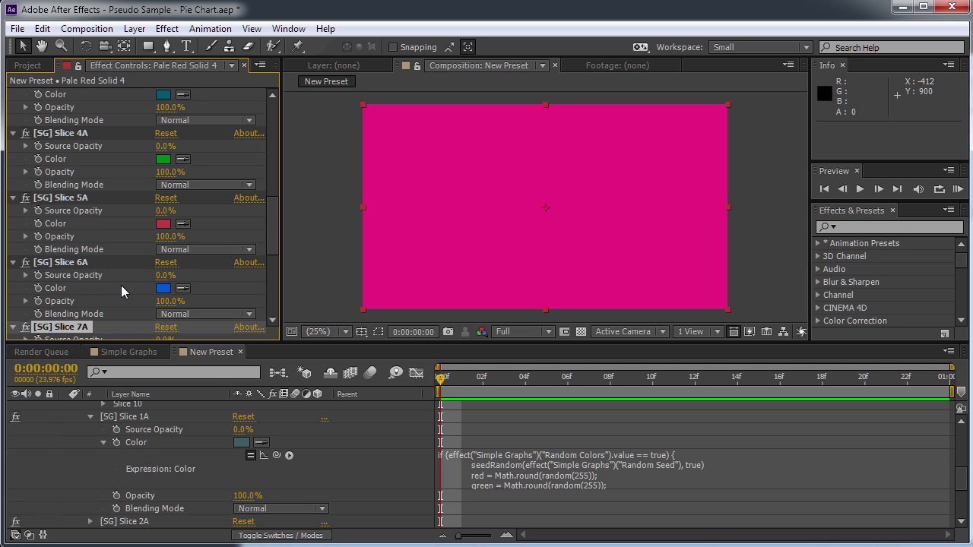
- Rename the effect [SG] Slice 1A 8 as "[SG] Slice 8A"
scroll(121, 285, "down", 3)
left_click(98, 152)
key("Return")
key("Left")
key("BackSpace")
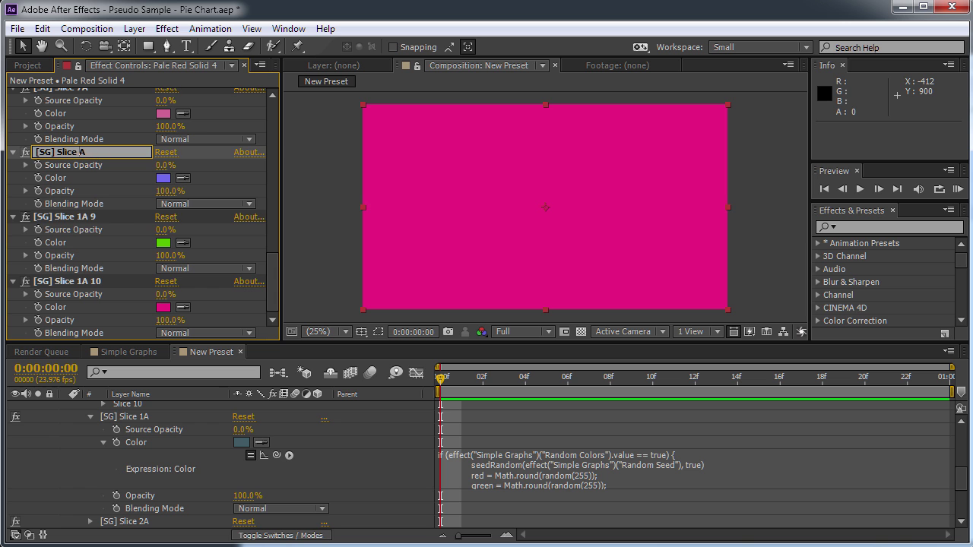
type("8")
key("Return")
- Rename the effect [SG] Slice 1A 9 as "[SG] Slice 9A"
left_click(110, 217)
key("Return")
key("BackSpace")
key("BackSpace")
type("9")
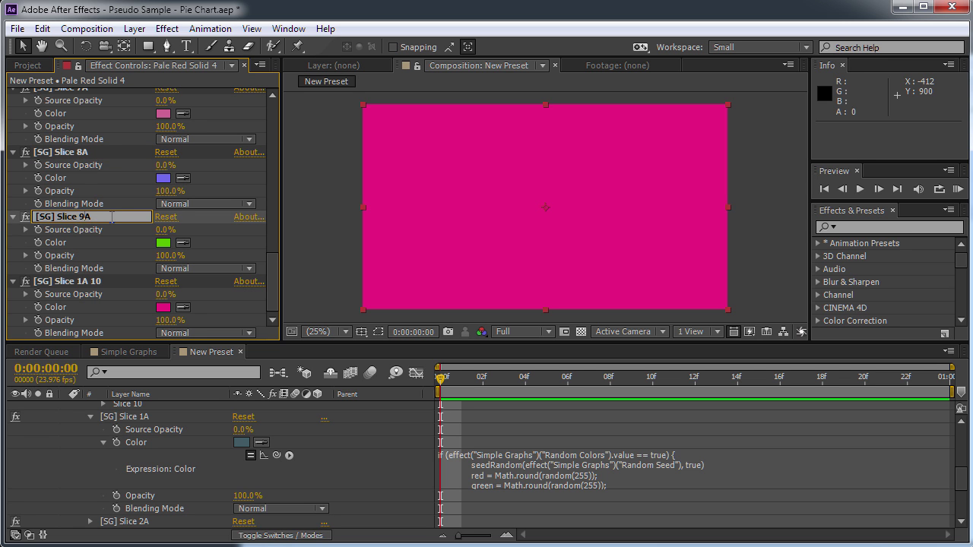
key("Return")
- Rename the effect [SG] Slice 1A 10 as "[SG] Slice 10A"
left_click(107, 282)
key("Return")
key("BackSpace")
key("BackSpace")
key("BackSpace")
key("Left")
type("0")
key("Return")
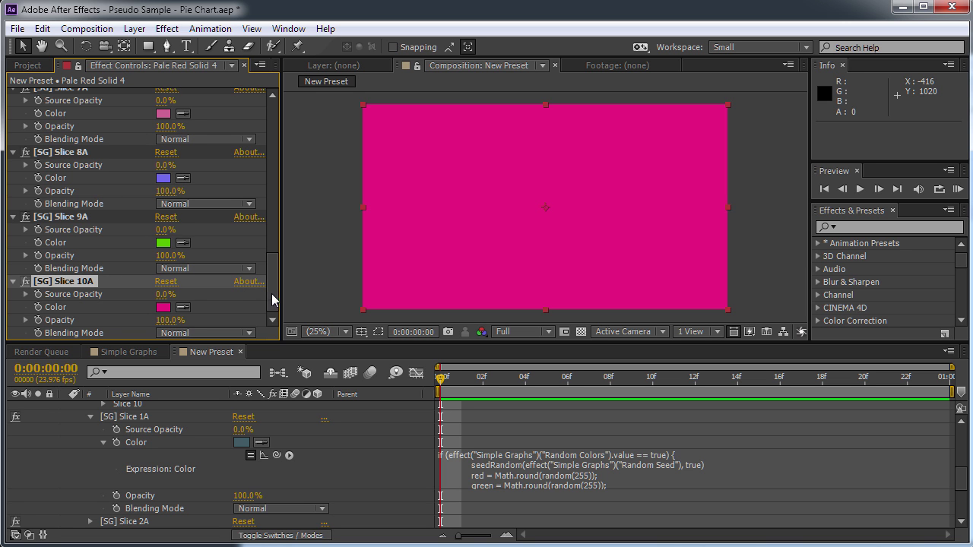
scroll(272, 288, "up", 3)
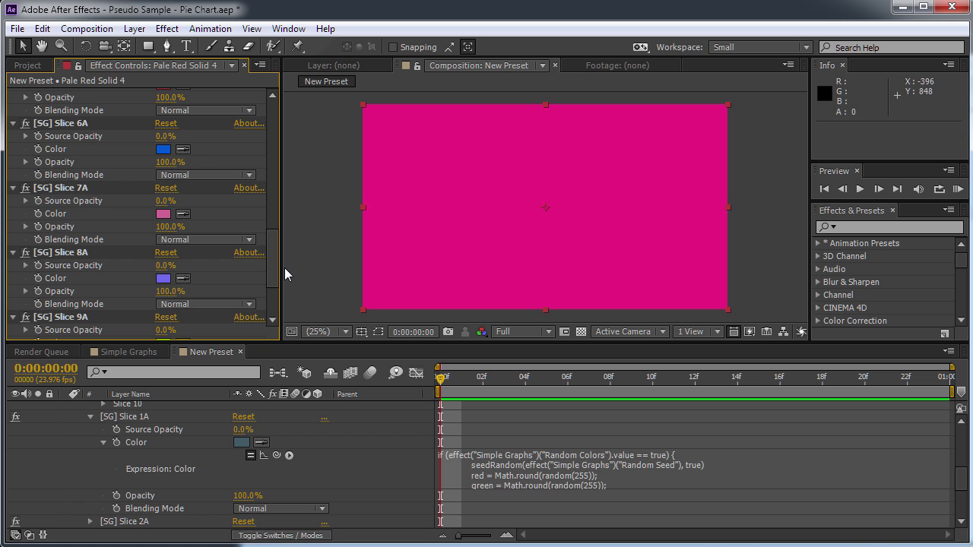
- Switch to Notepad++ and check the slice number in the "Slice 1 Color" reference of the expression's else branch
left_click_drag(272, 273, 273, 194)
left_click(148, 216)
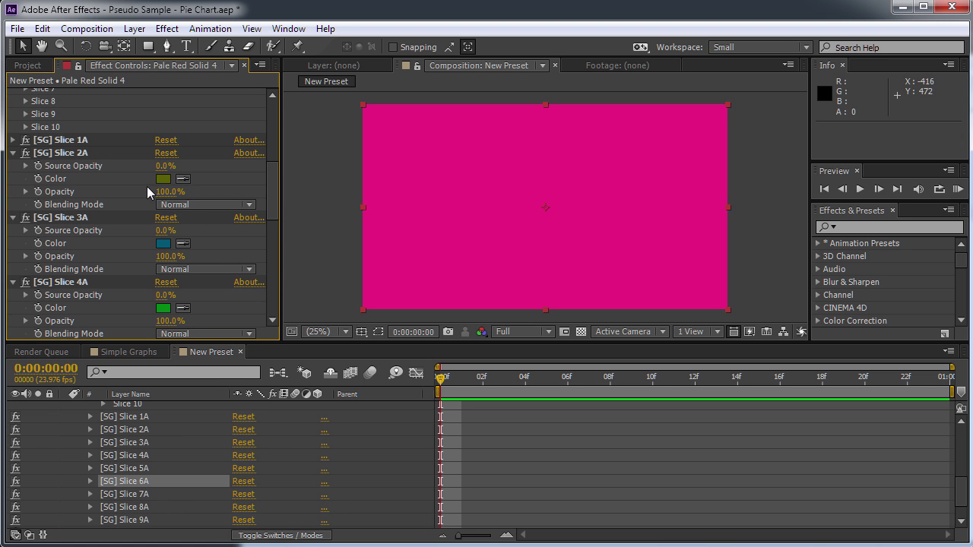
key("alt+Tab")
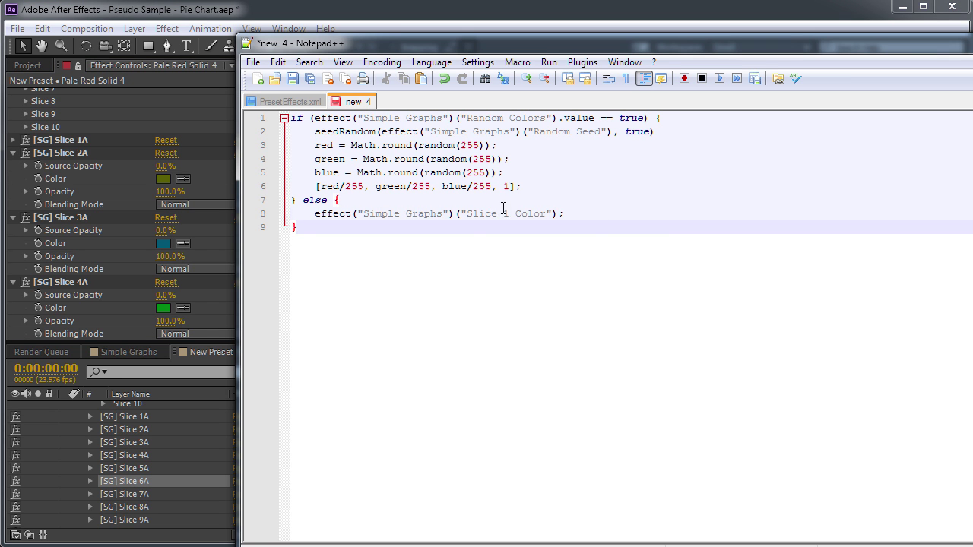
left_click(504, 213)
double_click(504, 214)
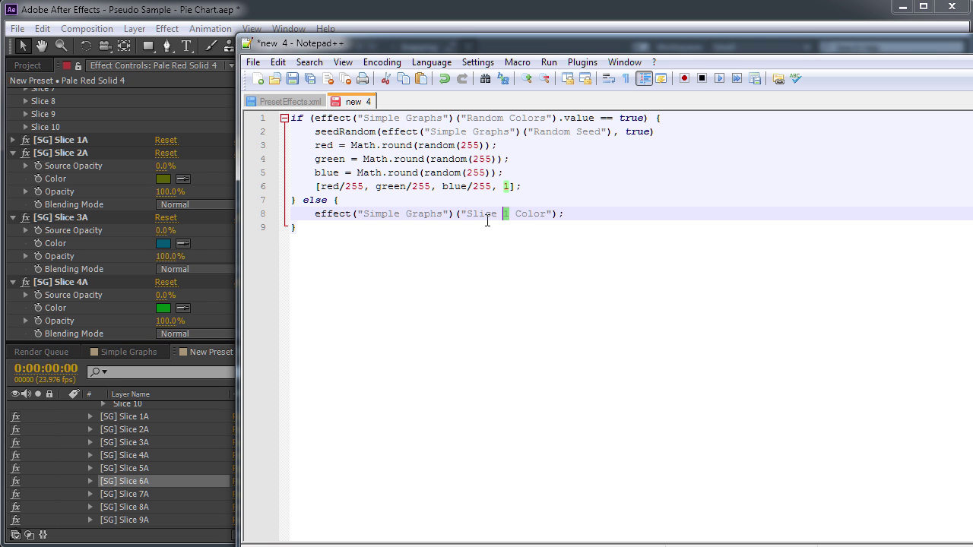
left_click(114, 200)
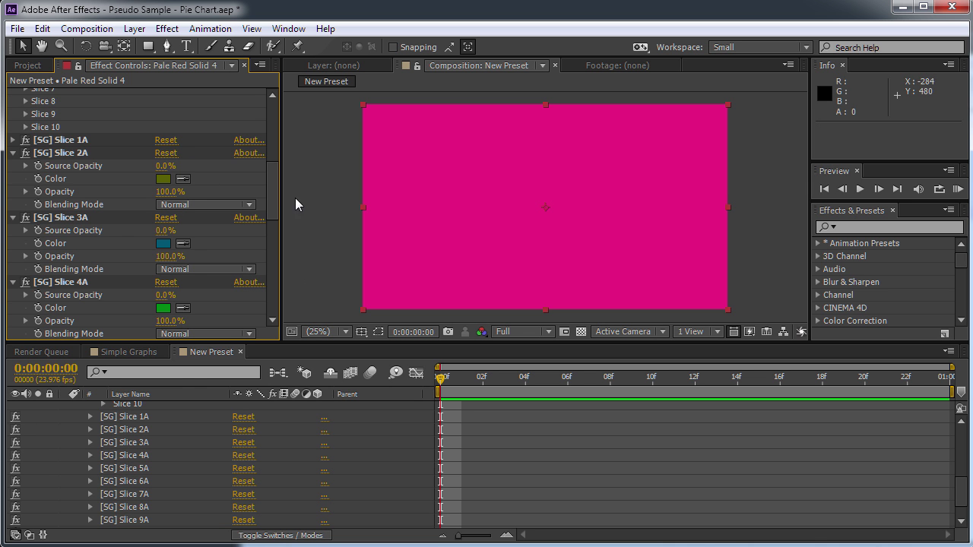
- Turn off Random Colors in Simple Graphs and set Slice 1 Color to a muted green
left_click_drag(277, 198, 261, 118)
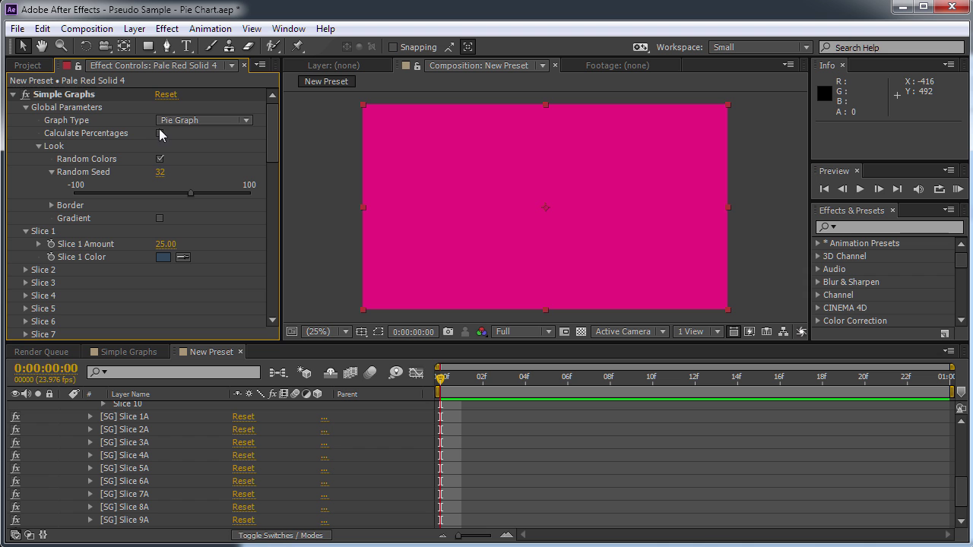
left_click(158, 159)
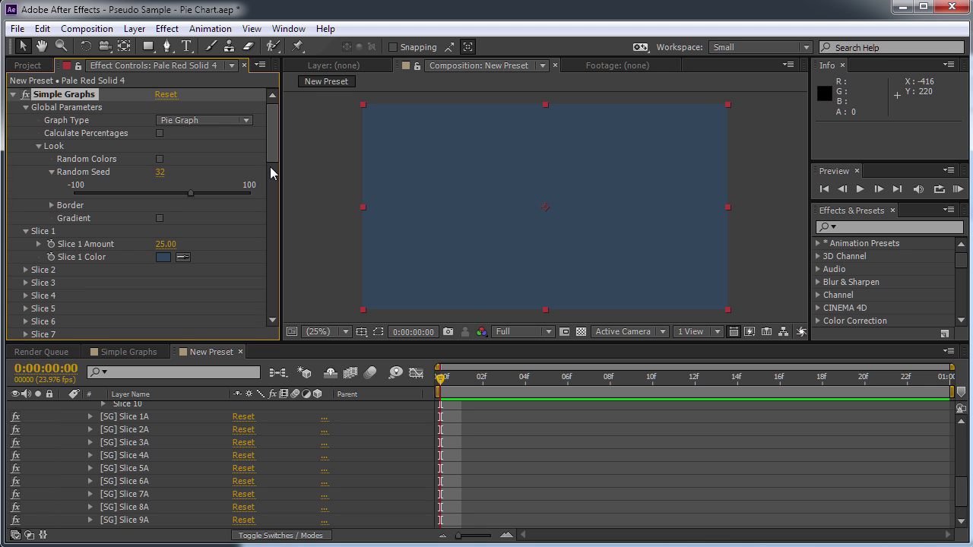
left_click(271, 170)
left_click_drag(270, 170, 226, 163)
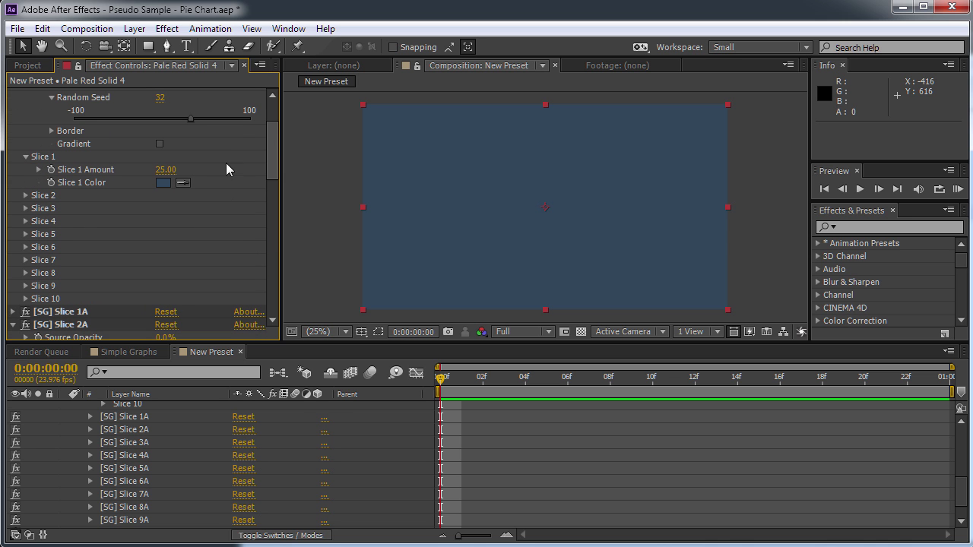
left_click(161, 183)
left_click_drag(441, 327, 415, 352)
left_click(655, 288)
left_click_drag(277, 153, 275, 189)
- Enlarge the timeline and reveal all the expressions on the Pale Red Solid 4 layer
scroll(175, 441, "up", 3)
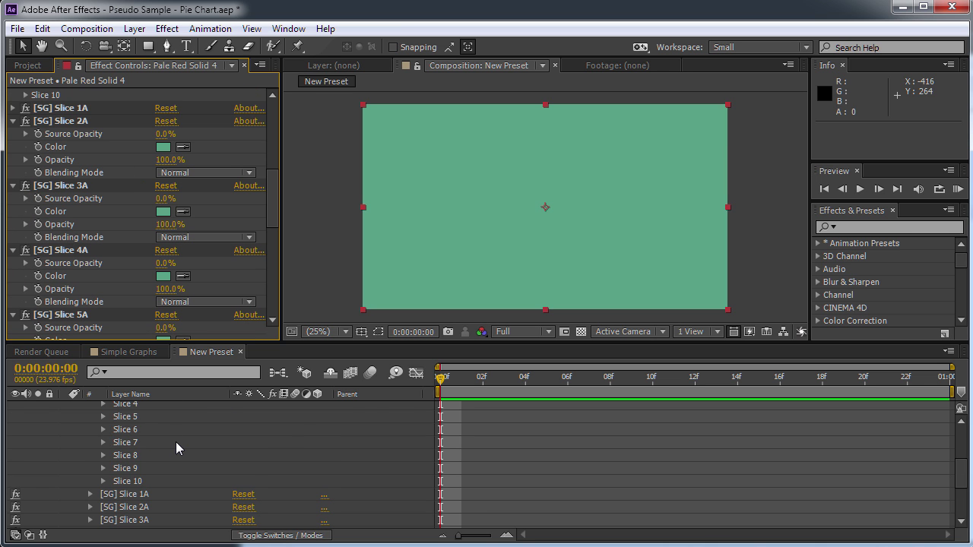
scroll(176, 441, "up", 5)
scroll(210, 486, "down", 2)
scroll(213, 456, "up", 2)
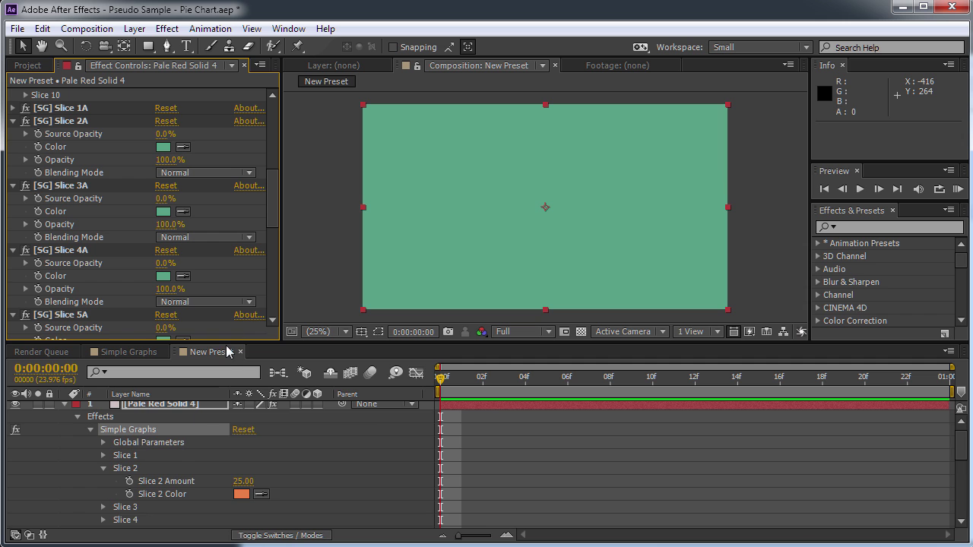
left_click_drag(222, 342, 236, 168)
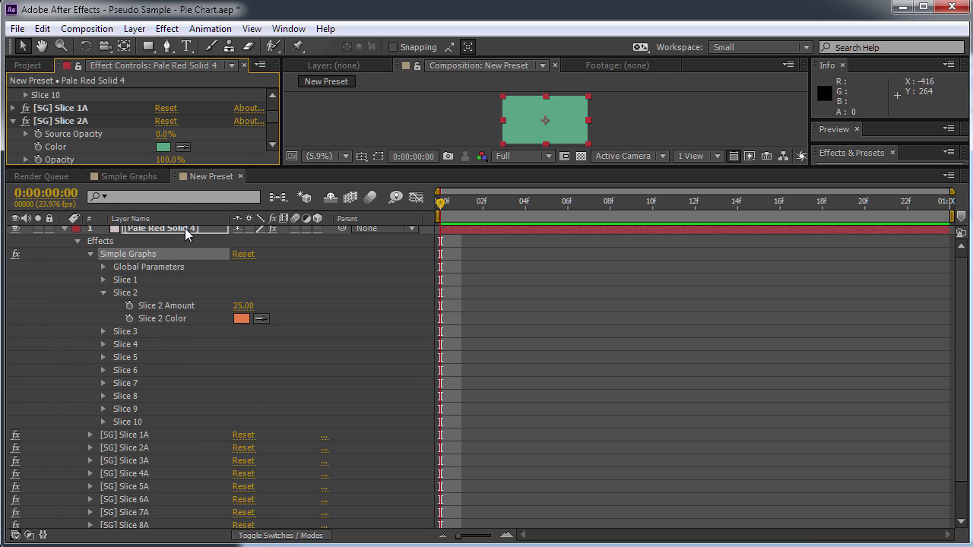
left_click(185, 228)
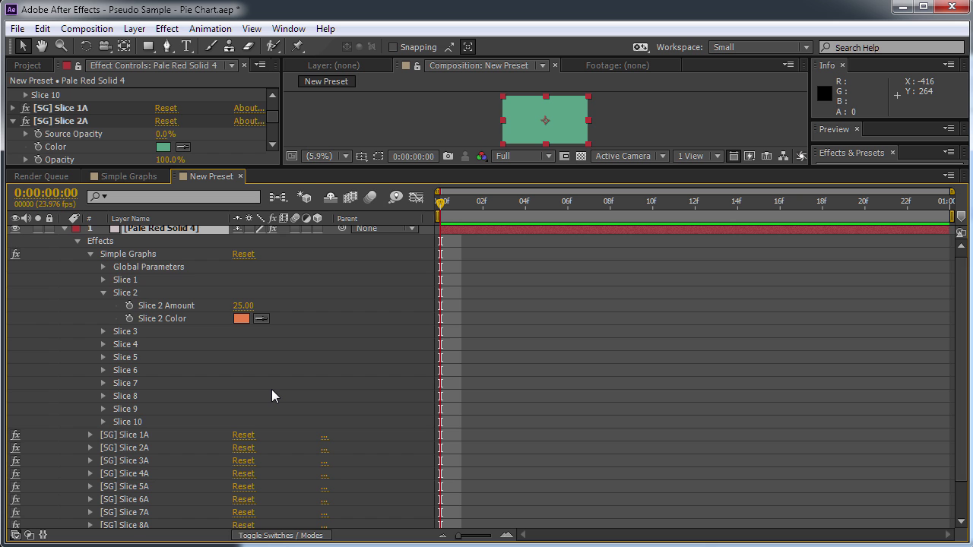
key("e")
key("e")
scroll(553, 321, "down", 3)
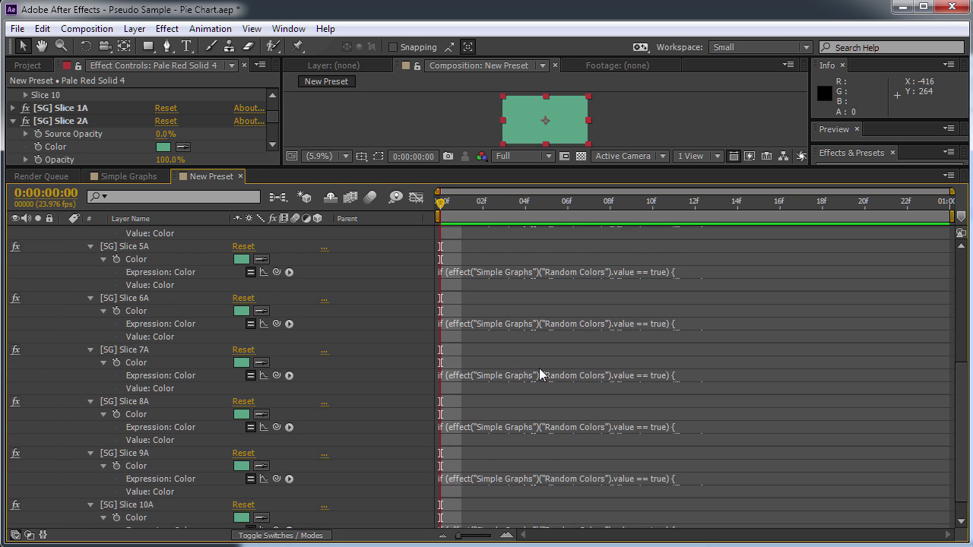
scroll(524, 390, "up", 3)
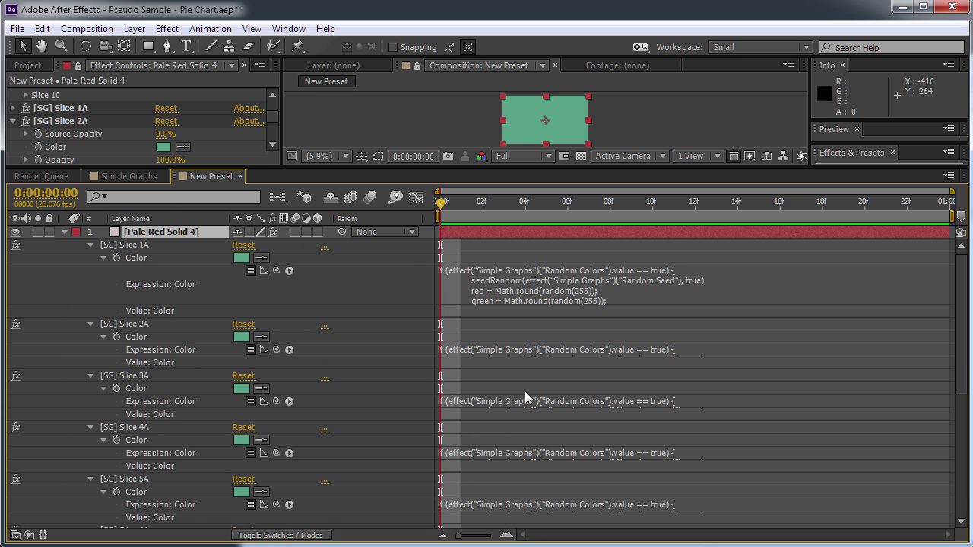
- Change the color references in the [SG] Slice 2A and Slice 3A expressions to "Slice 2 Color" and "Slice 3 Color"
left_click(601, 350)
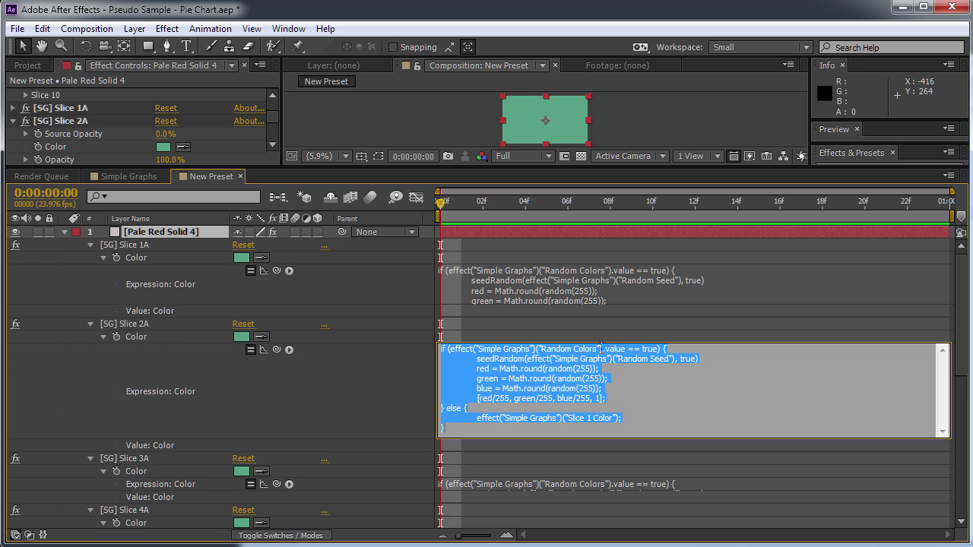
left_click(591, 420)
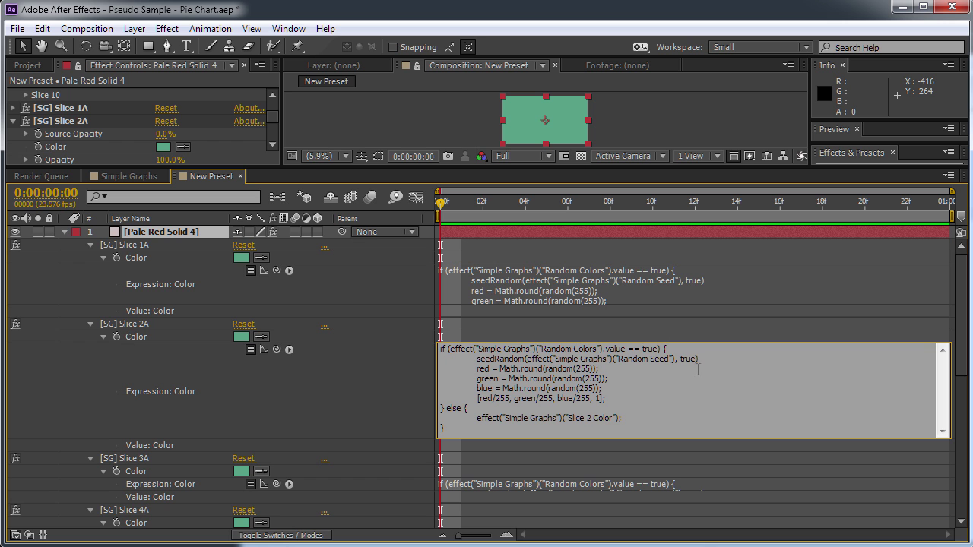
left_click(575, 447)
left_click(545, 473)
left_click(594, 510)
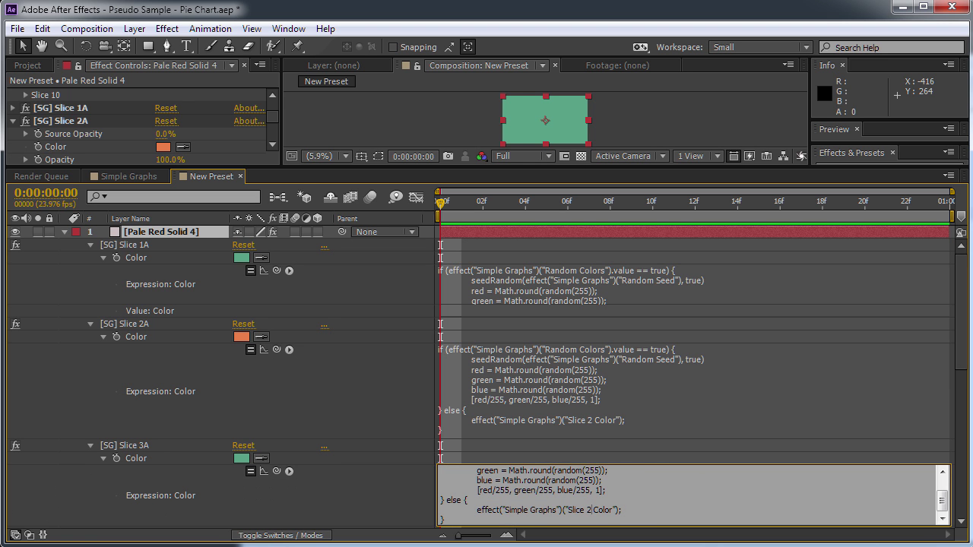
left_click(956, 336)
- Change the color reference in the [SG] Slice 4A expression to "Slice 4 Color"
scroll(624, 333, "down", 3)
left_click(624, 333)
left_click(590, 386)
key("BackSpace")
type("4")
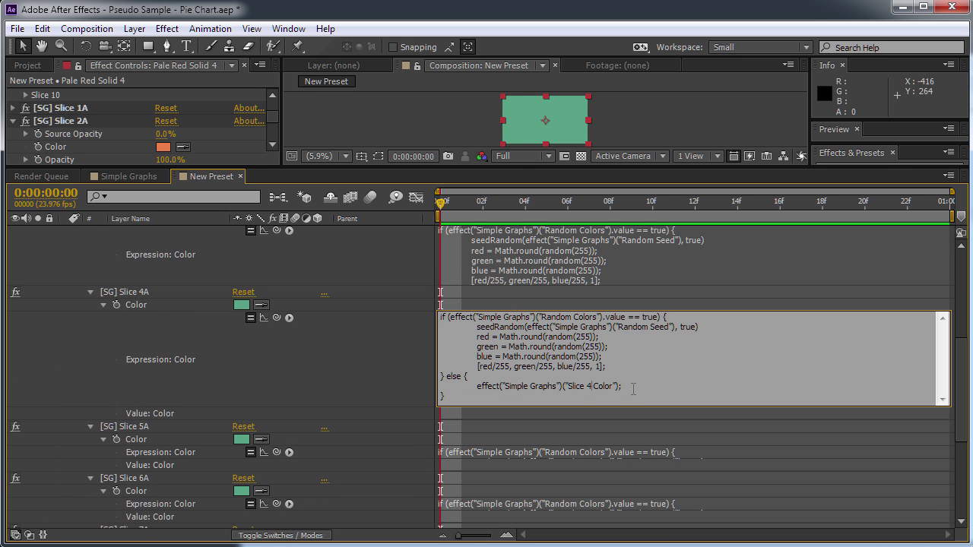
left_click(960, 380)
- Change the color reference in the [SG] Slice 5A expression to "Slice 5 Color"
scroll(960, 380, "down", 1)
left_click(658, 354)
left_click(658, 441)
left_click(960, 426)
- Change the color reference in the [SG] Slice 6A expression to "Slice 6 Color"
scroll(959, 425, "down", 1)
left_click(668, 336)
left_click(590, 405)
key("BackSpace")
type("6")
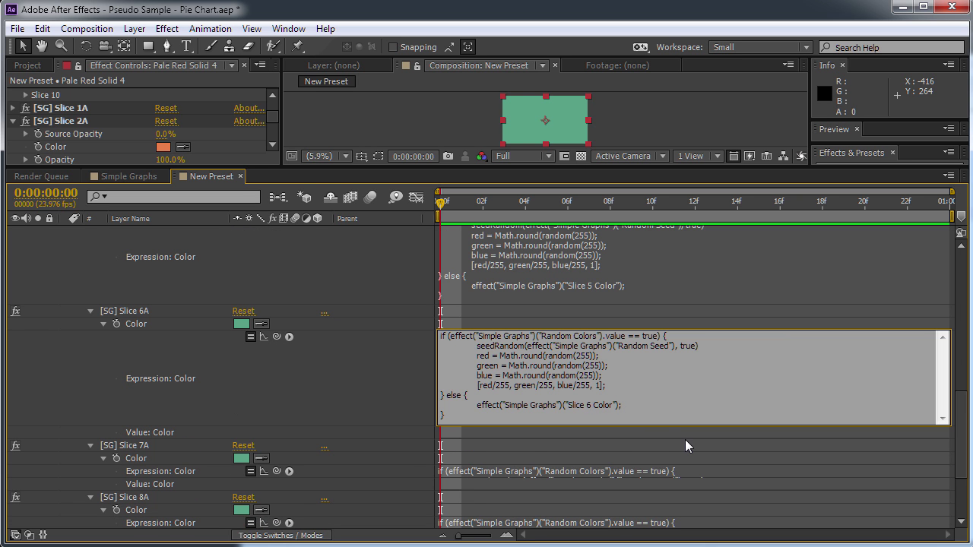
left_click(684, 439)
- Change the color reference in the [SG] Slice 7A expression to "Slice 7 Color"
left_click(668, 471)
left_click(591, 525)
key("BackSpace")
type("7")
left_click(961, 426)
- Change the color reference in the [SG] Slice 8A expression to "Slice 8 Color"
scroll(605, 389, "down", 1)
left_click(605, 393)
left_click(652, 460)
type("8")
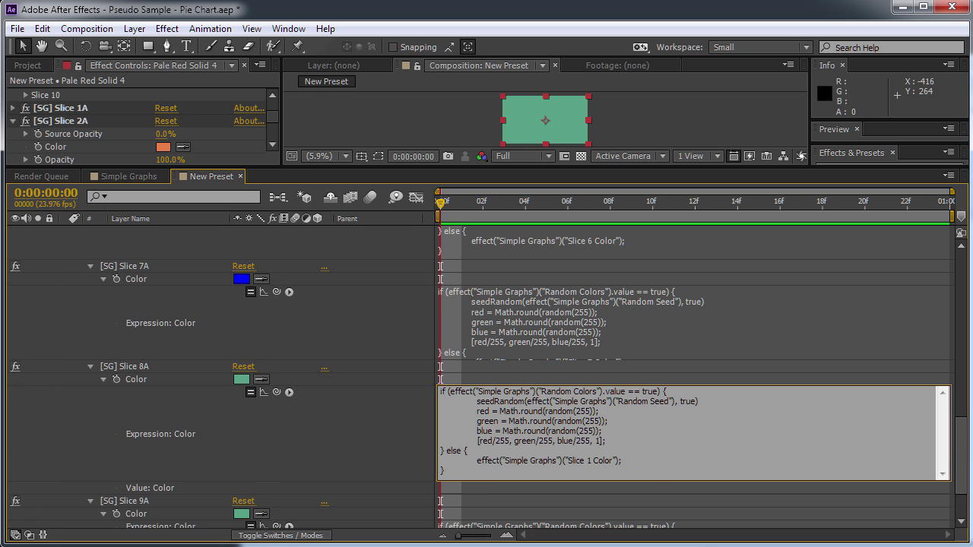
left_click(965, 450)
- Change the color reference in the [SG] Slice 9A expression to "Slice 9 Color"
scroll(965, 450, "down", 1)
left_click(613, 486)
left_click(612, 517)
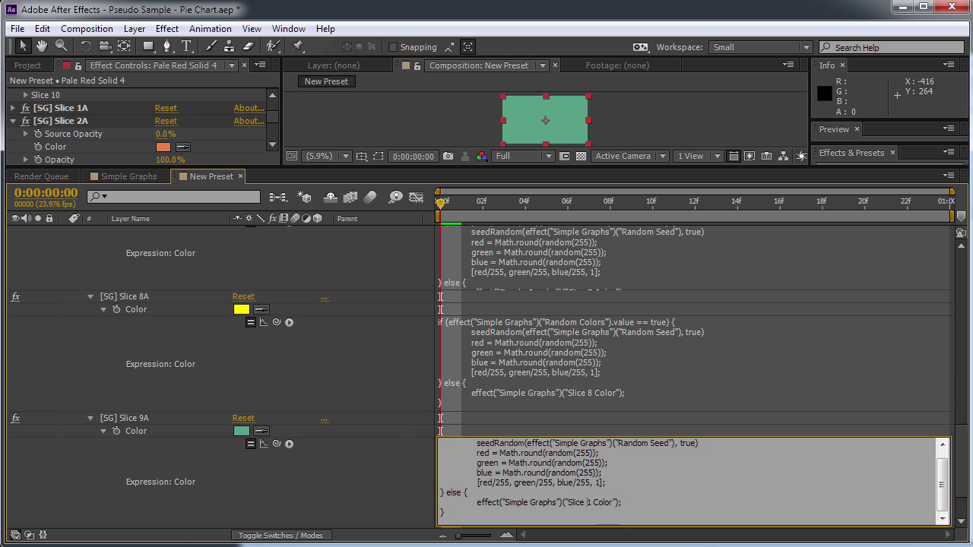
key("BackSpace")
type("9")
left_click(964, 456)
- Change the color reference in the [SG] Slice 10A expression to "Slice 10 Color"
scroll(963, 456, "down", 1)
left_click(592, 519)
scroll(593, 519, "down", 2)
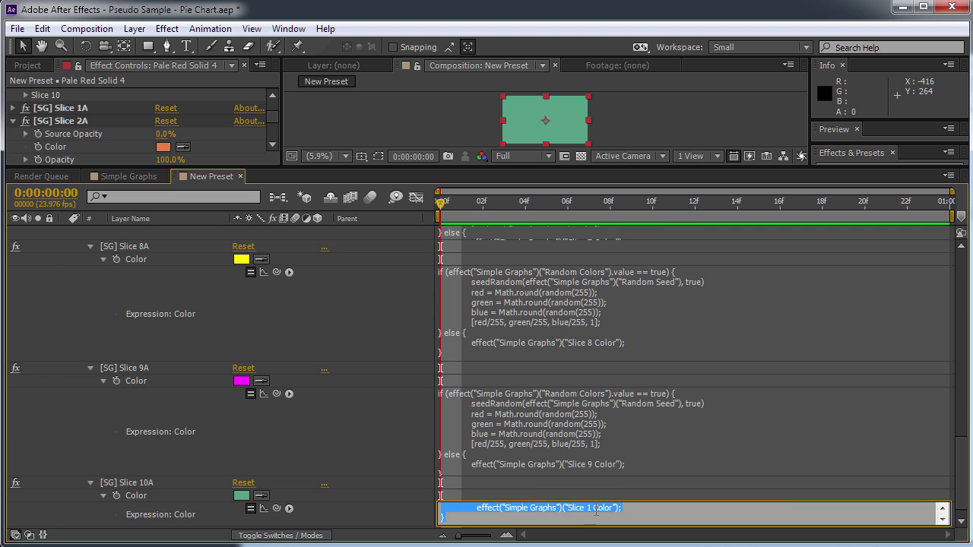
left_click(596, 511)
type("0")
left_click(617, 529)
- Shrink the timeline back down and set Slice 2 Color in Simple Graphs to green 37AB4D
left_click_drag(472, 169, 453, 352)
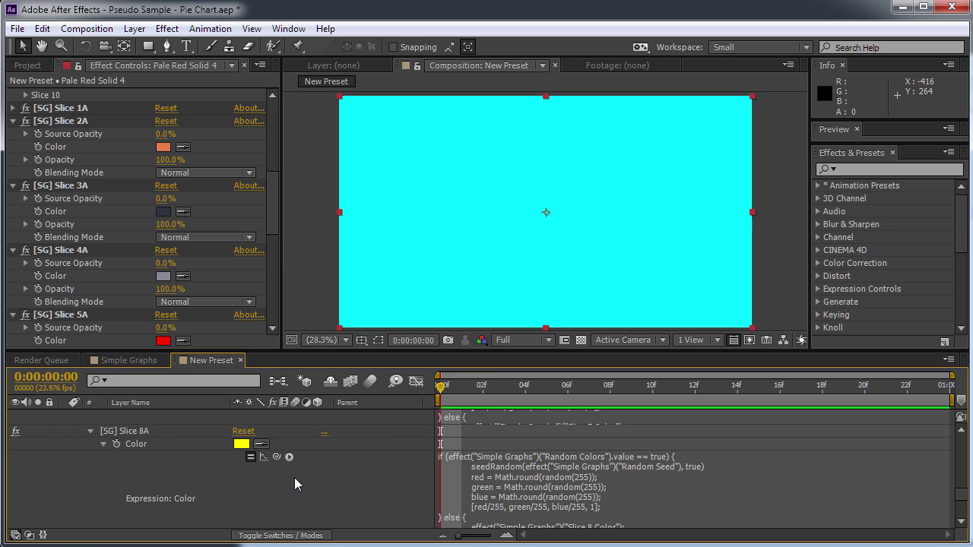
left_click_drag(276, 198, 149, 216)
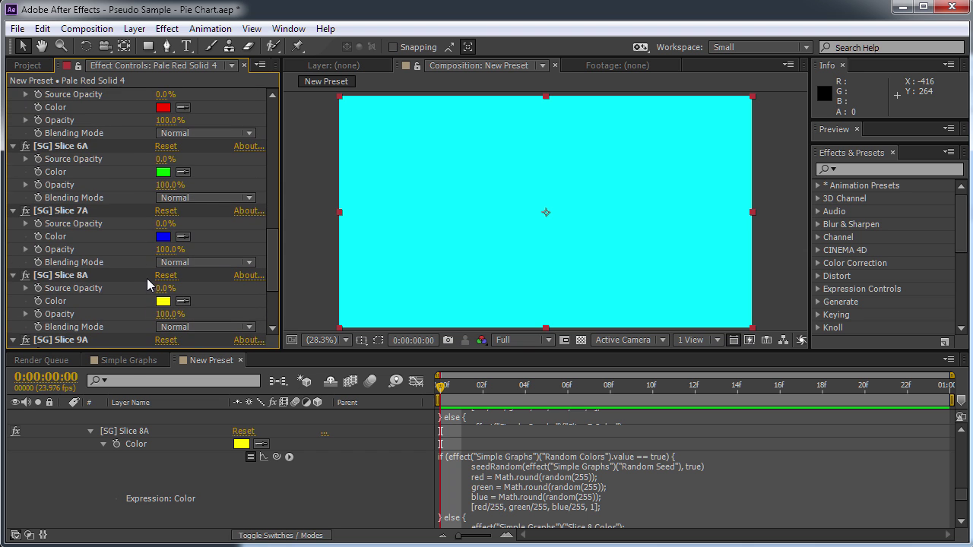
scroll(30, 258, "up", 15)
left_click(26, 249)
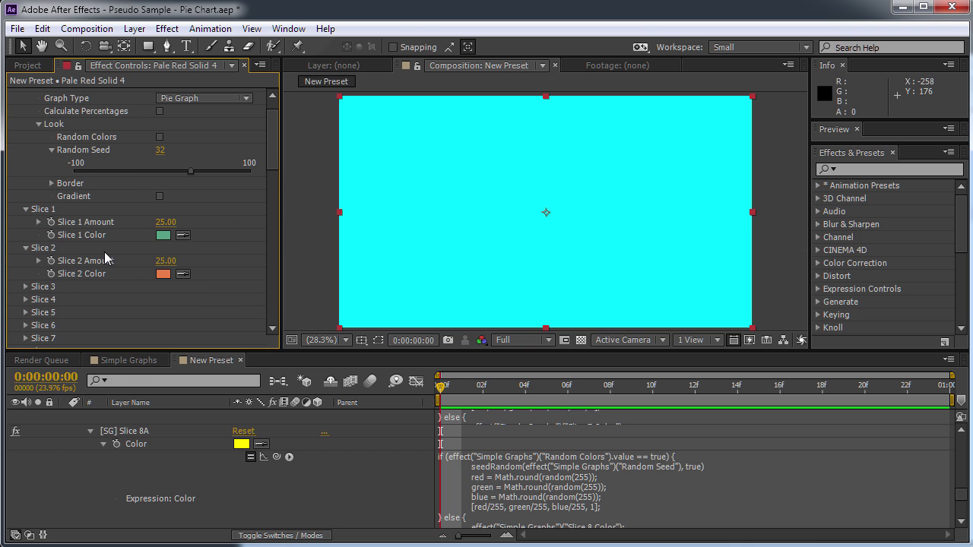
left_click(164, 274)
left_click_drag(454, 337, 399, 347)
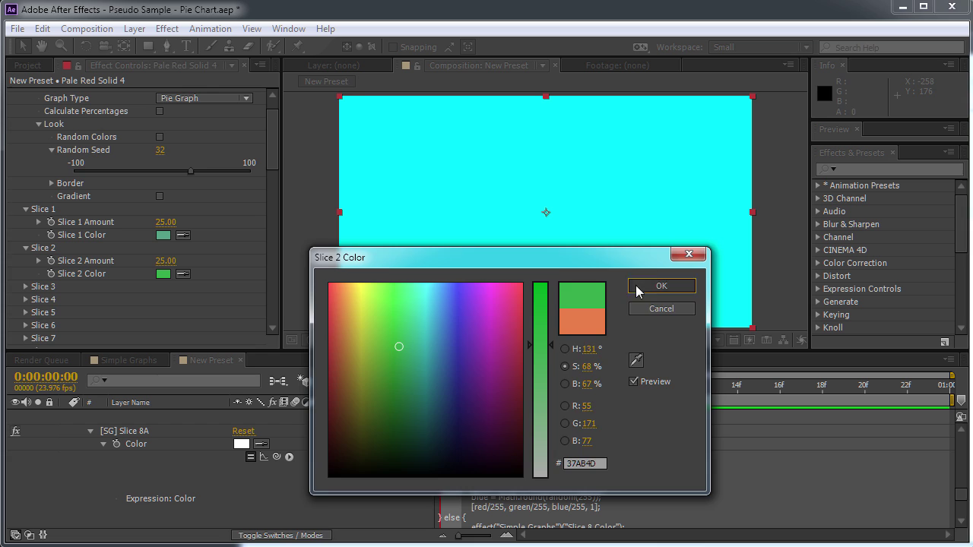
left_click(636, 285)
left_click_drag(276, 134, 268, 184)
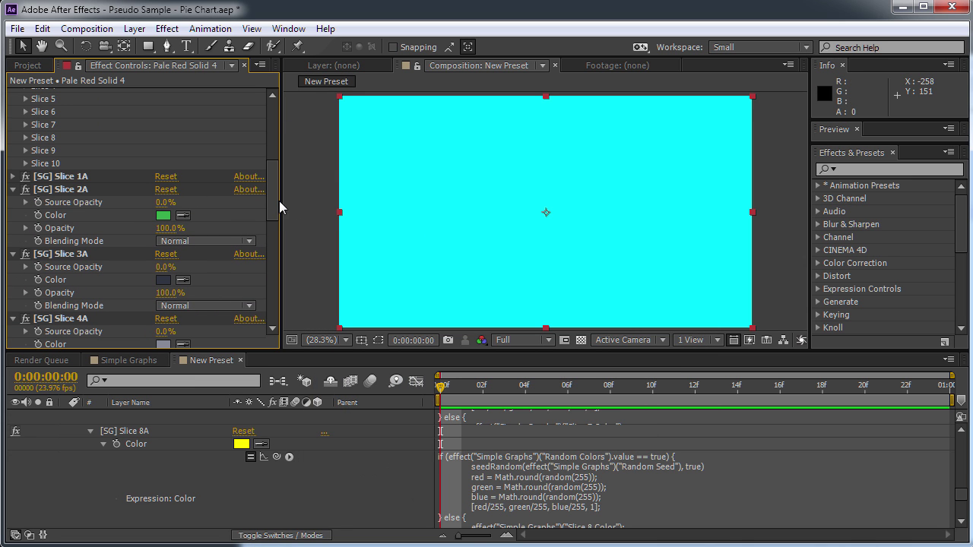
scroll(243, 204, "down", 5)
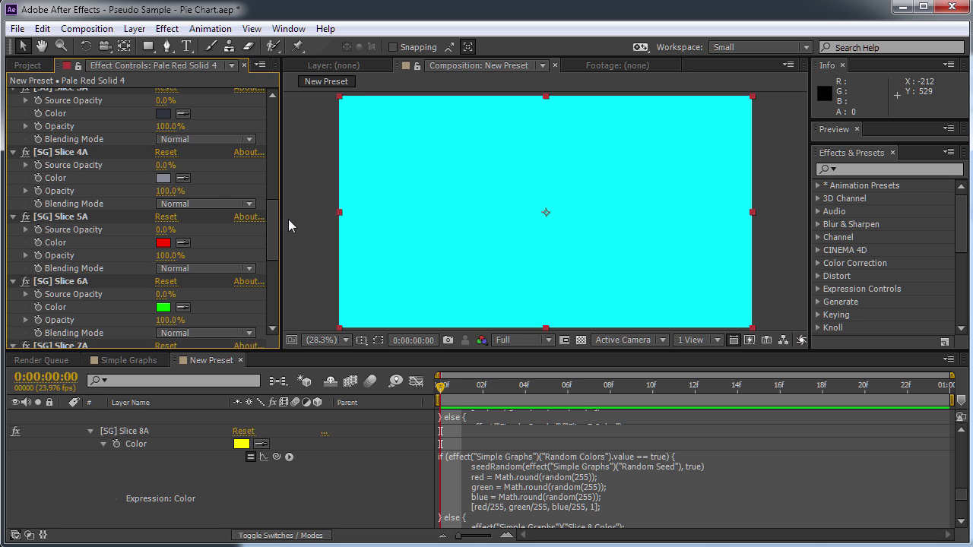
- Test Random Colors while setting the Random Seed to 0, and switch Random Colors back off
left_click_drag(272, 232, 275, 141)
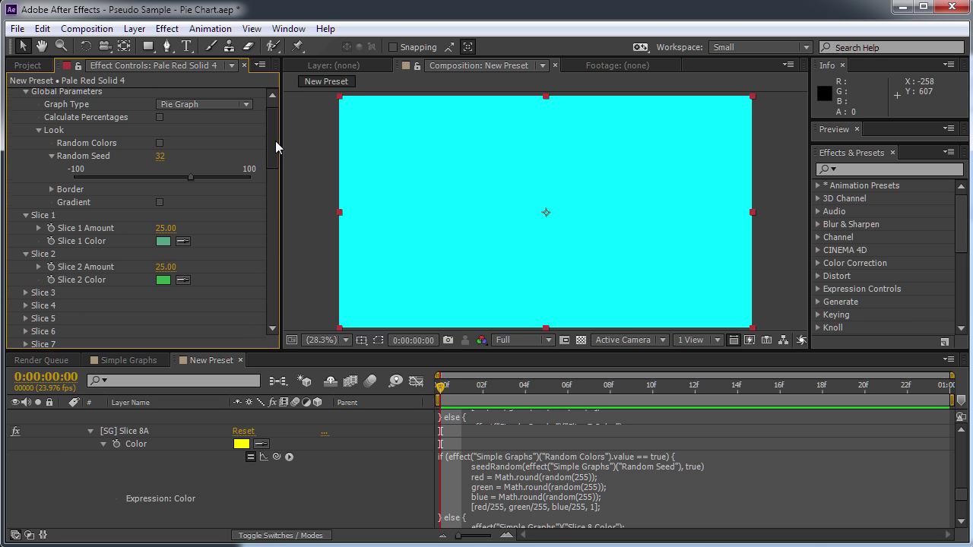
left_click(160, 143)
mouse_move(273, 132)
left_mouse_down()
mouse_move(271, 278)
mouse_move(282, 174)
mouse_move(275, 129)
left_mouse_up()
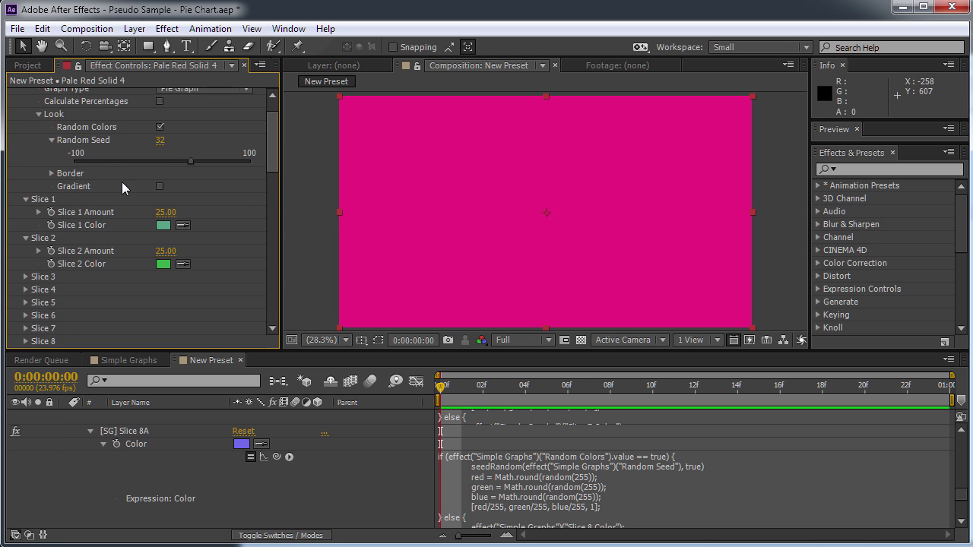
left_click_drag(192, 163, 162, 161)
scroll(162, 161, "up", 1)
left_click(160, 159)
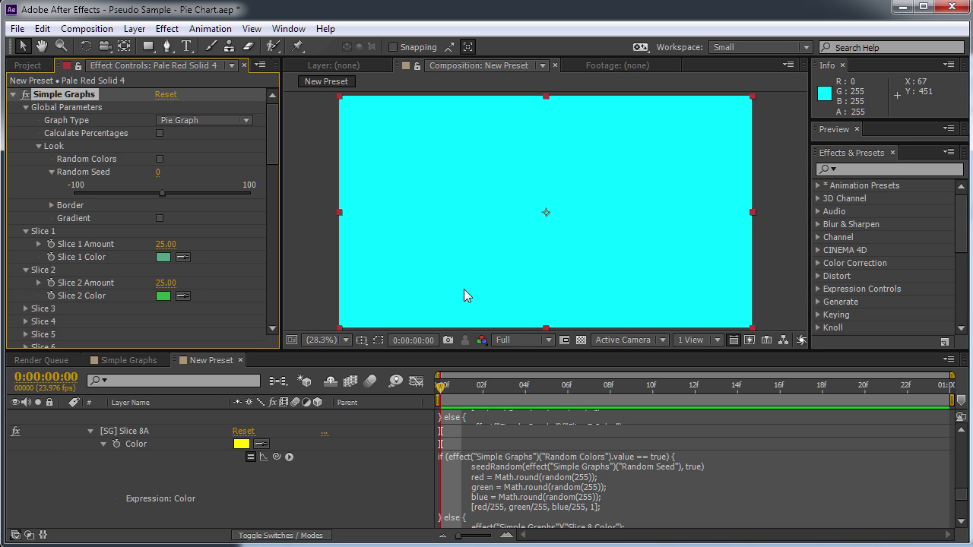
- Collapse the Look, Slice 1 and Slice 2 groups of the Simple Graphs effect
left_click(38, 146)
left_click(26, 160)
left_click(26, 172)
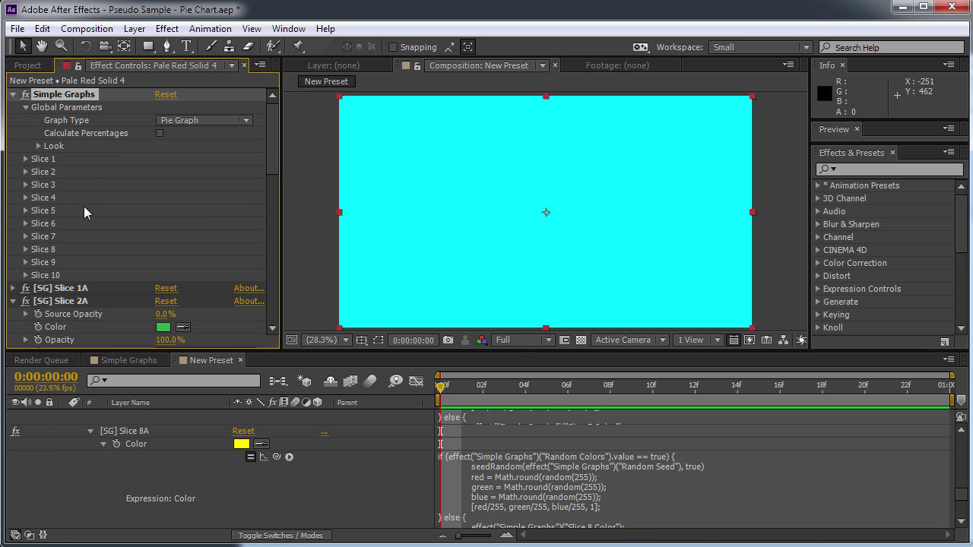
- Collapse the slice effects from [SG] Slice 2A through [SG] Slice 10A in the effect controls
left_click(14, 301)
left_click(13, 314)
left_click(14, 328)
scroll(17, 335, "down", 5)
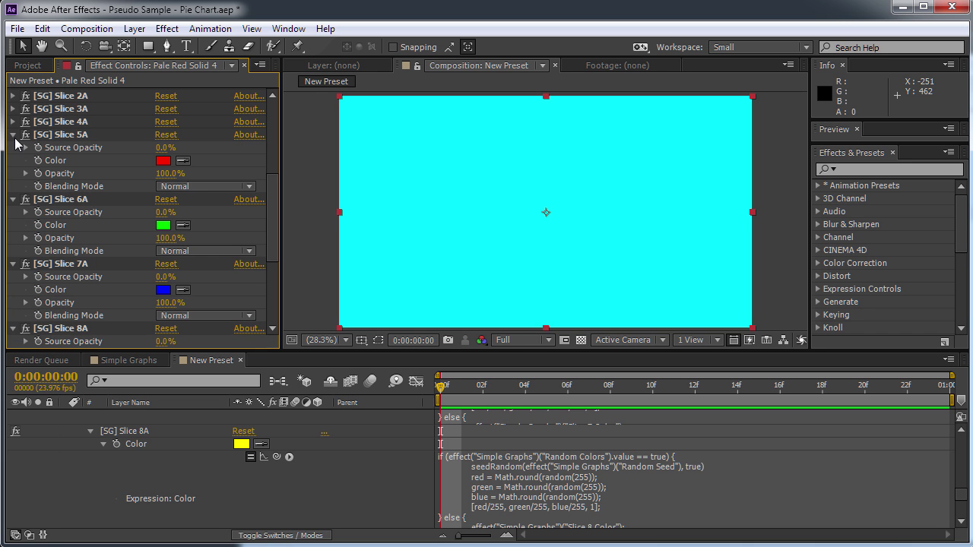
left_click(13, 135)
left_click(14, 149)
left_click(13, 161)
left_click(13, 174)
left_click(13, 225)
left_click(14, 291)
scroll(104, 236, "up", 2)
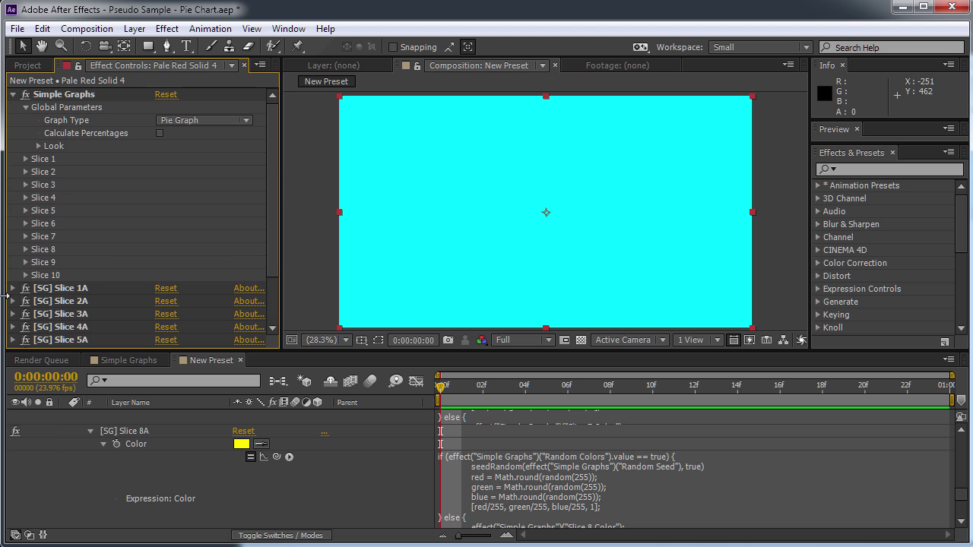
- Add a Linear Wipe effect directly below [SG] Slice 1A in the effect stack
left_click(103, 297)
left_click(167, 29)
mouse_move(119, 439)
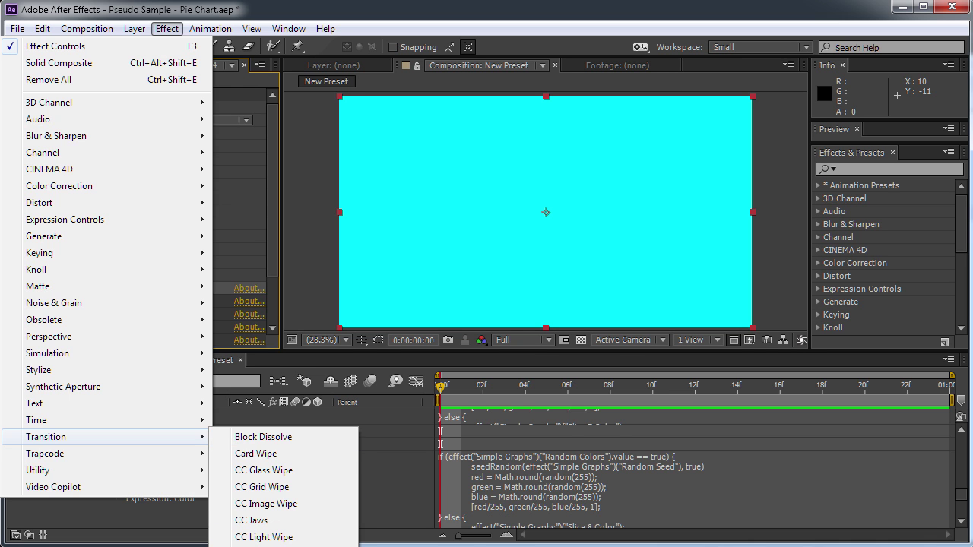
left_click(263, 541)
left_click_drag(56, 279, 110, 157)
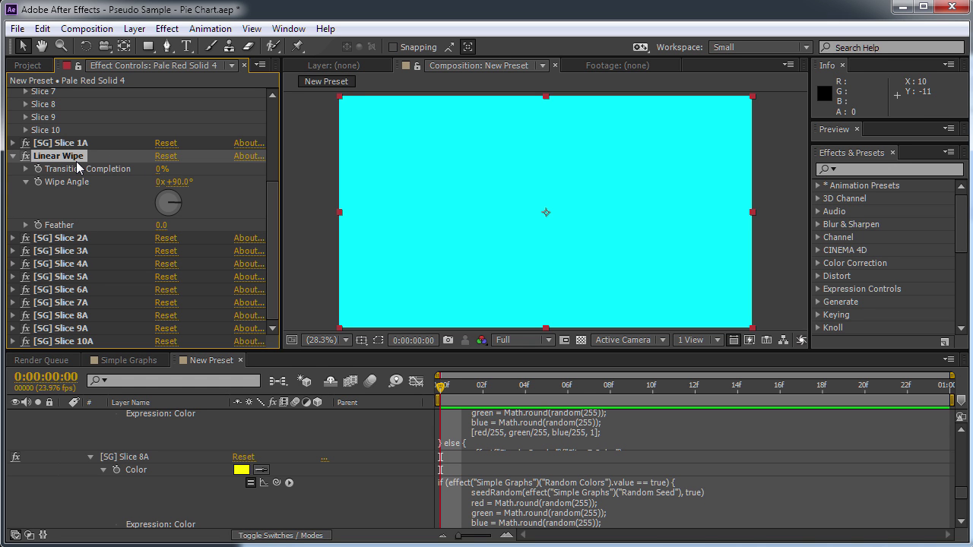
- Rename the Linear Wipe effect as [SG] Slice 1B
key("Return")
type("[SG] Slice 1B")
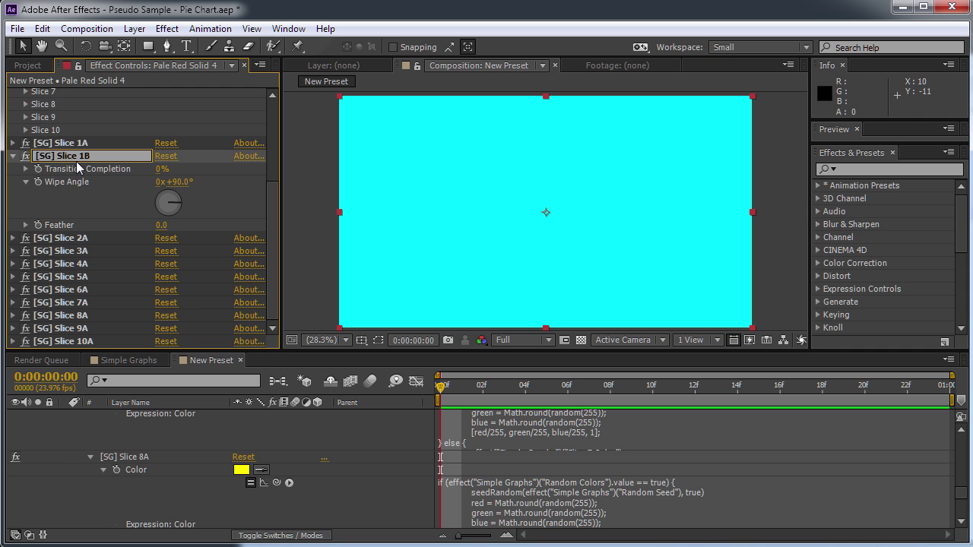
key("Return")
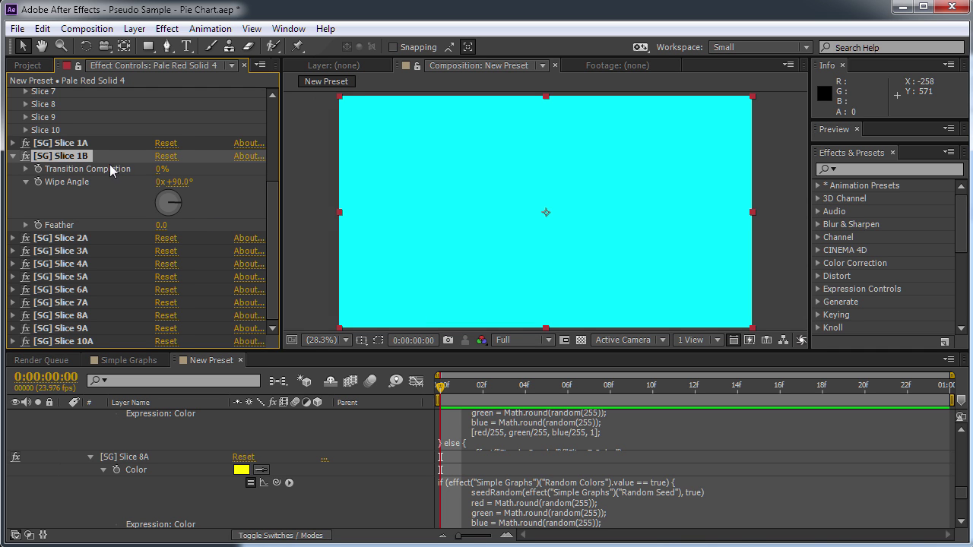
- Try a Transition Completion of 87% on [SG] Slice 1B and set it back to 0%
left_click_drag(158, 174, 212, 166)
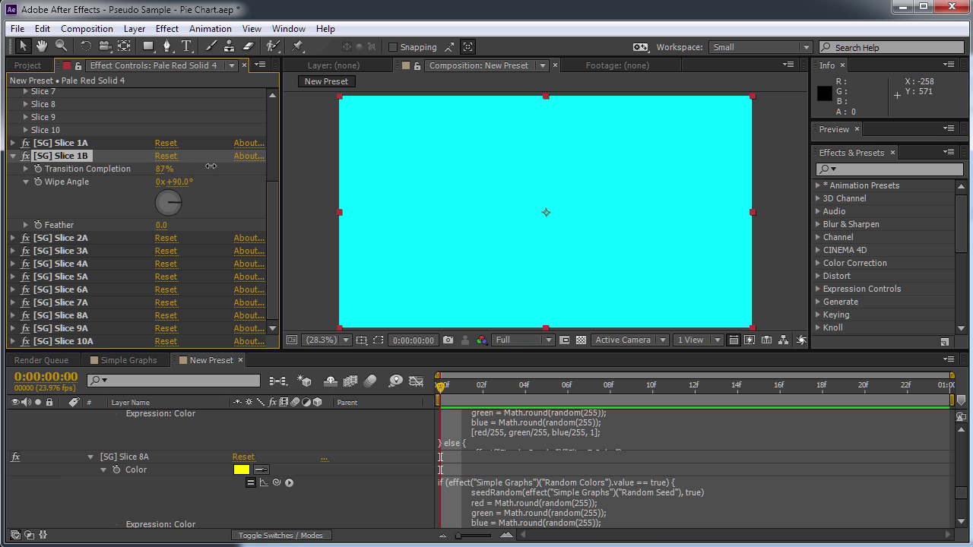
left_click(164, 173)
type("0")
key("Return")
- Raise the Source Opacity to 100% on the slice fill effects from [SG] Slice 2A through [SG] Slice 10A
left_click(13, 144)
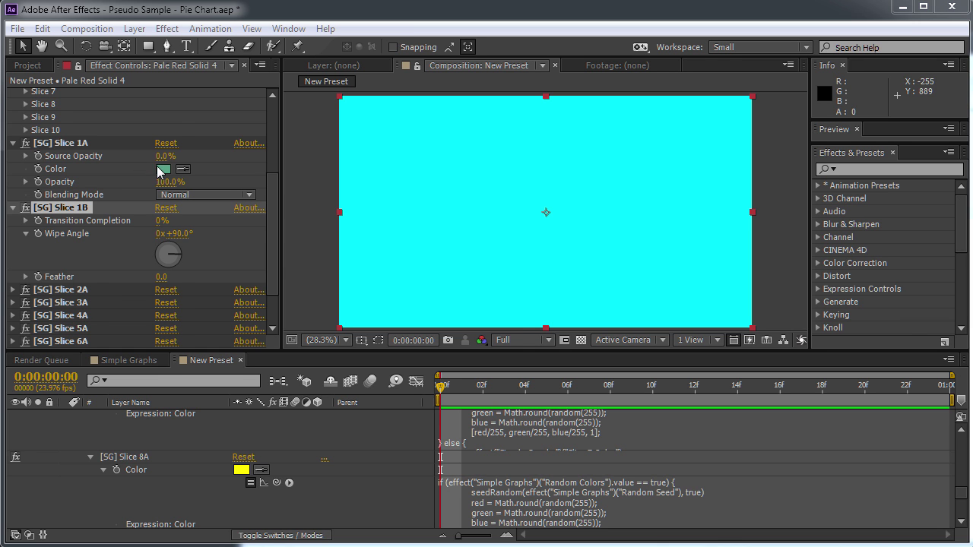
scroll(276, 222, "down", 2)
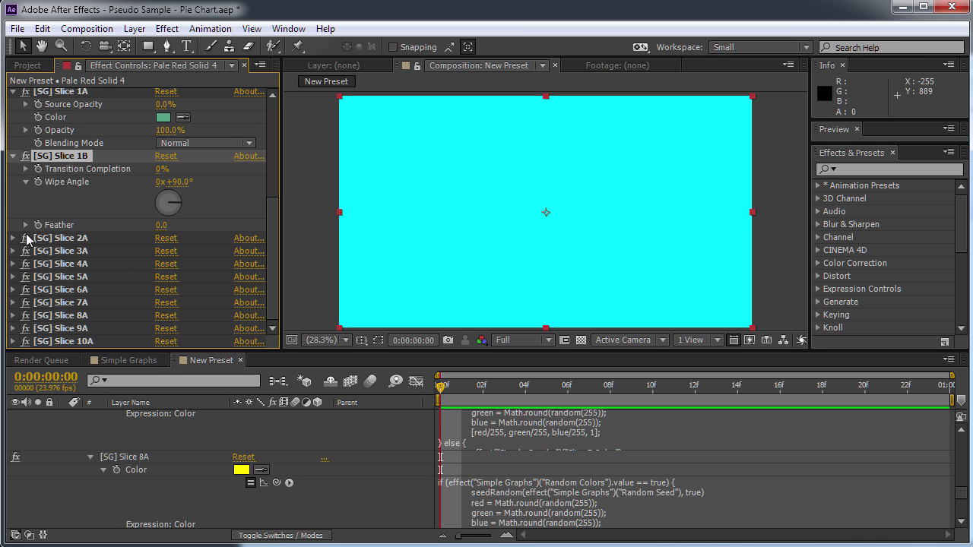
left_click(13, 238)
left_click_drag(166, 252, 277, 251)
left_click(13, 238)
left_click(13, 252)
left_click(13, 315)
left_click_drag(167, 302, 357, 304)
left_click(13, 290)
left_click(13, 303)
left_click(13, 290)
scroll(15, 304, "down", 2)
left_click(13, 303)
left_click_drag(167, 297, 361, 295)
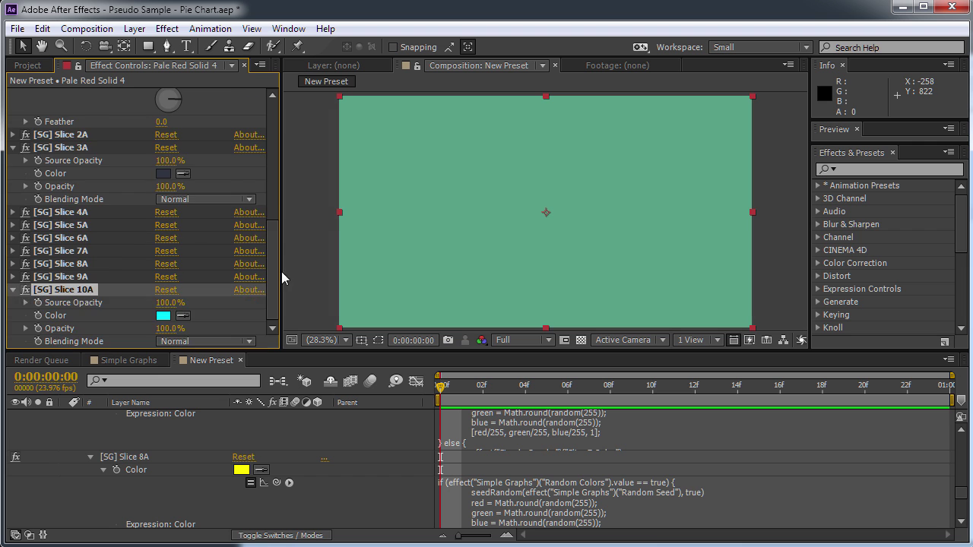
left_click(13, 283)
- Set the Transition Completion of [SG] Slice 1B to 50% and expand the [SG] Slice 2A effect
left_click_drag(274, 265, 282, 218)
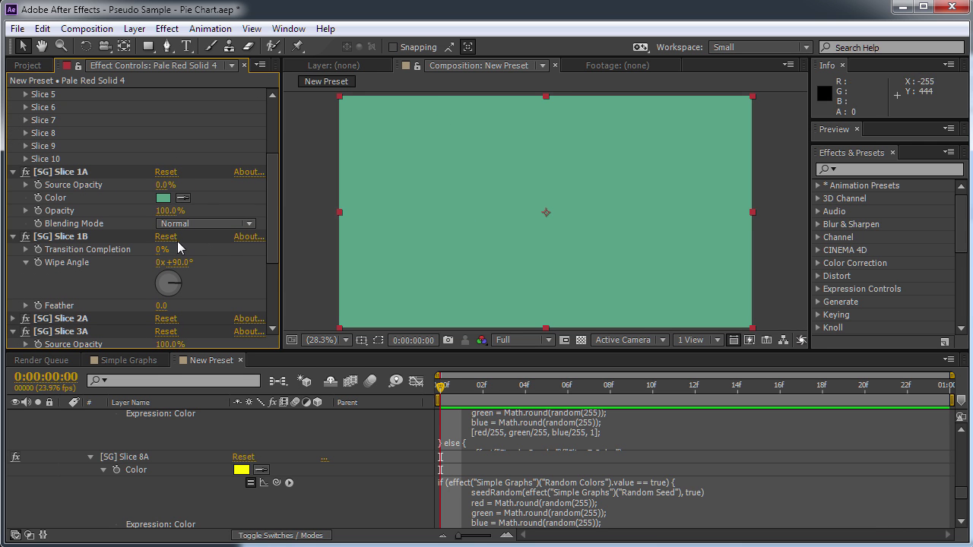
left_click_drag(161, 257, 200, 252)
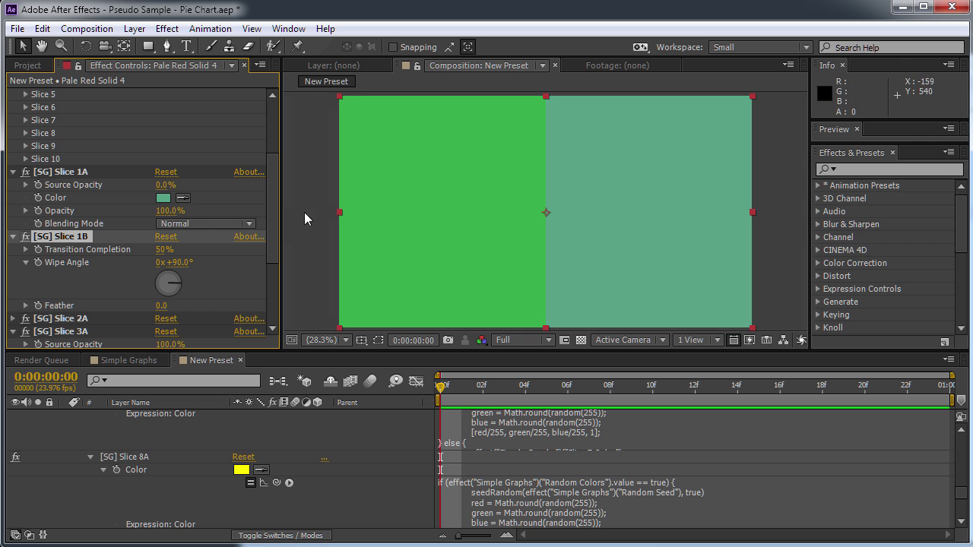
scroll(276, 194, "down", 1)
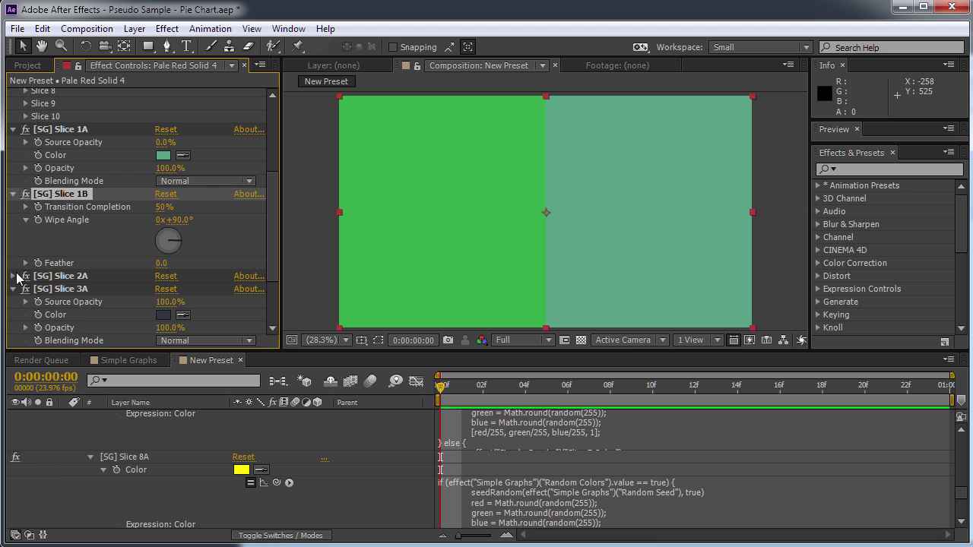
left_click(13, 276)
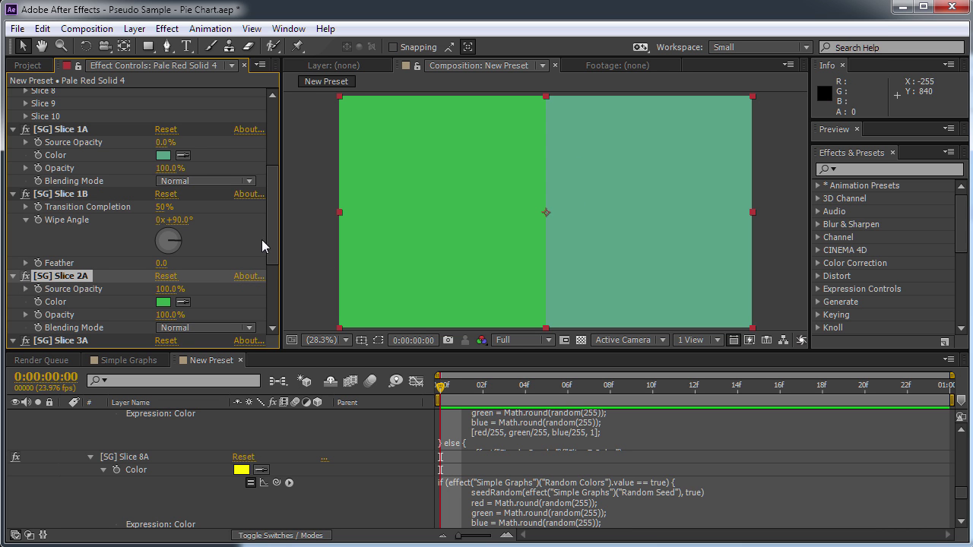
- Change the Slice 2 Color in the Simple Graphs effect to dark blue 0909BA
scroll(270, 240, "up", 4)
left_click(26, 171)
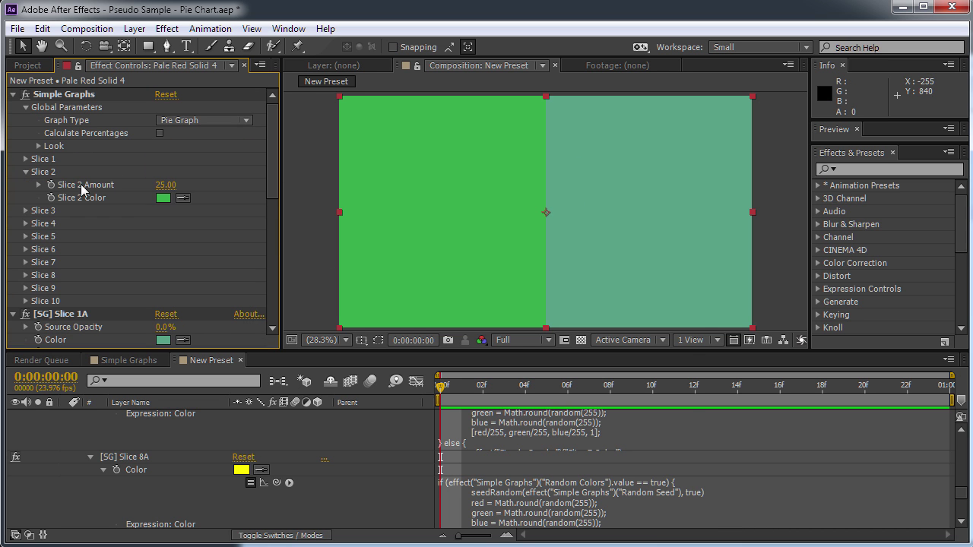
left_click(162, 198)
mouse_move(454, 292)
left_mouse_down()
mouse_move(462, 287)
mouse_move(458, 334)
left_mouse_up()
left_click_drag(540, 345, 540, 284)
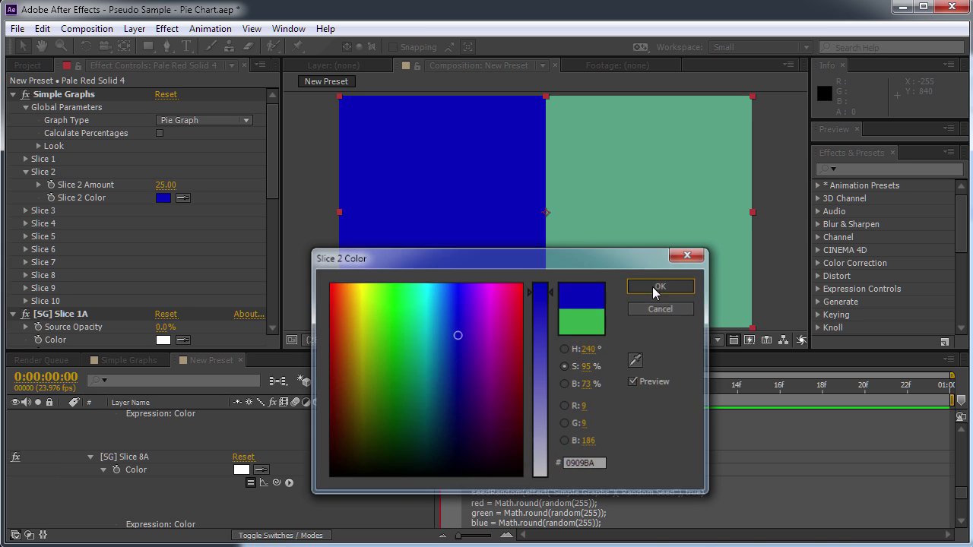
left_click(660, 285)
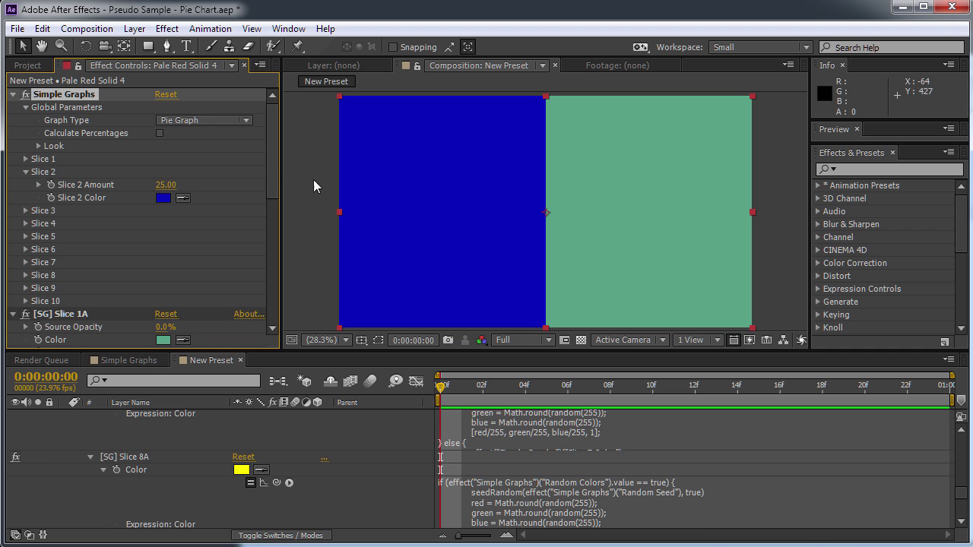
- Link the Transition Completion of [SG] Slice 1B to the Simple Graphs Slice 1 Amount with an expression
left_click_drag(270, 161, 439, 281)
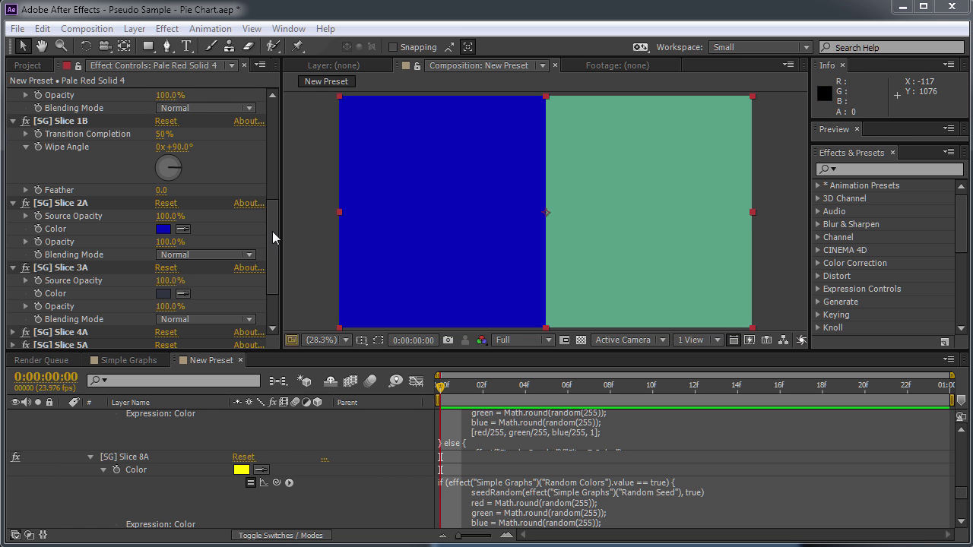
left_click_drag(269, 244, 270, 167)
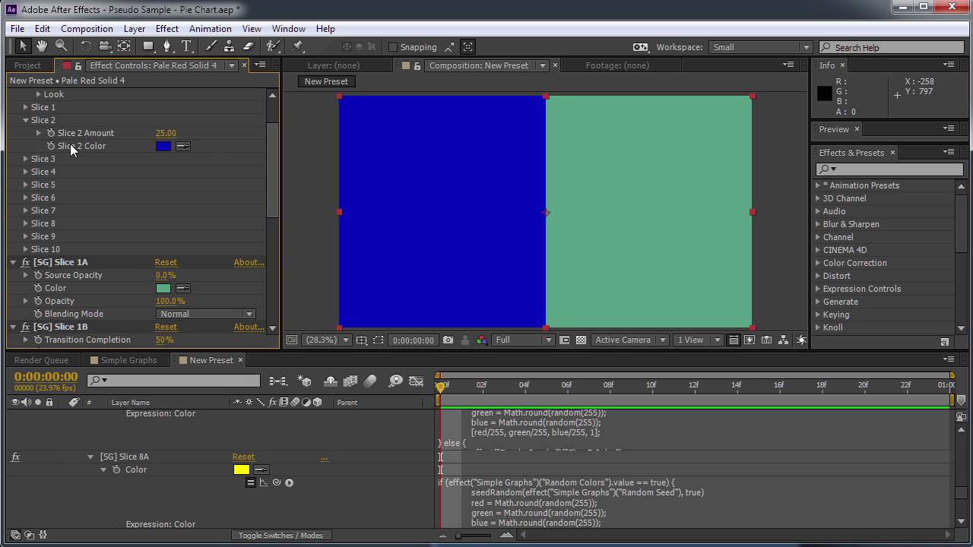
left_click(25, 120)
left_click(26, 107)
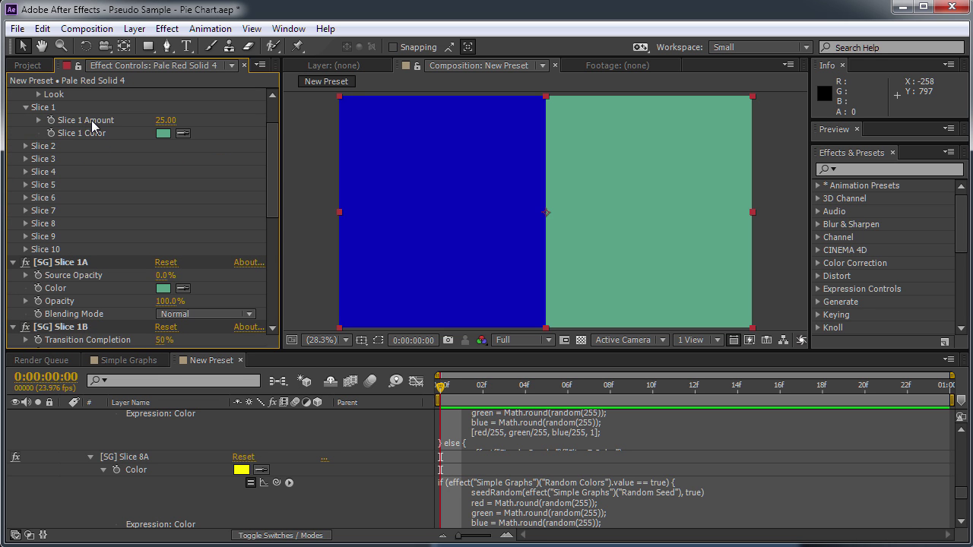
scroll(271, 253, "down", 7)
scroll(270, 248, "up", 4)
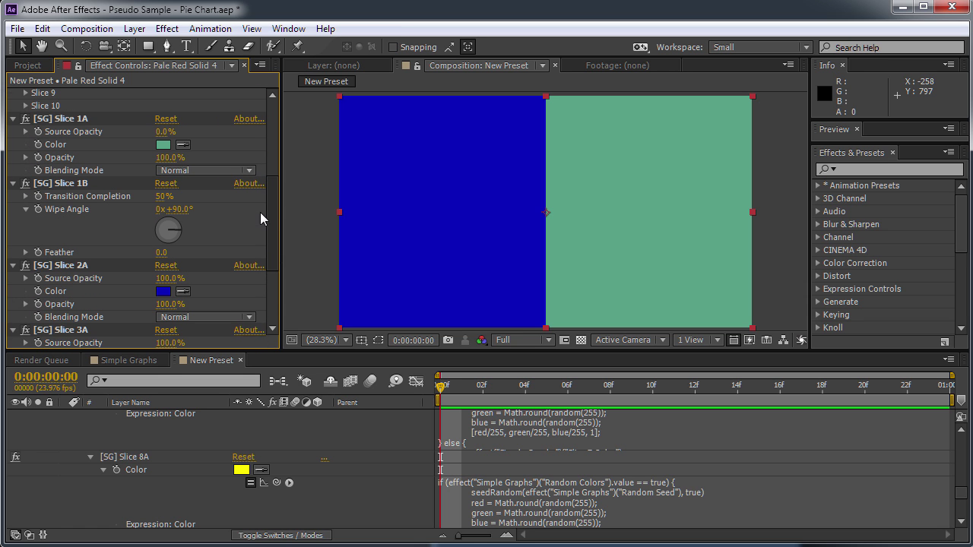
left_click(37, 197, "alt")
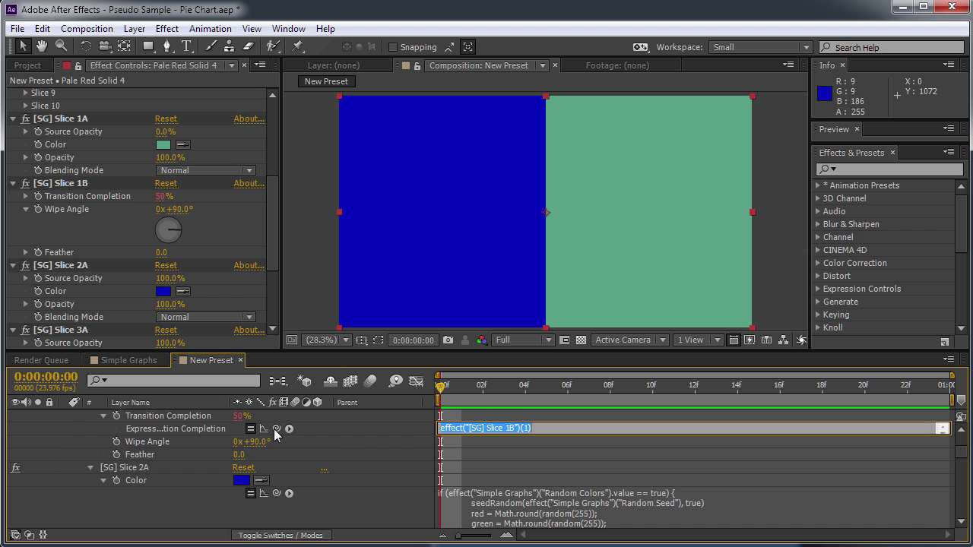
left_click_drag(276, 429, 102, 175)
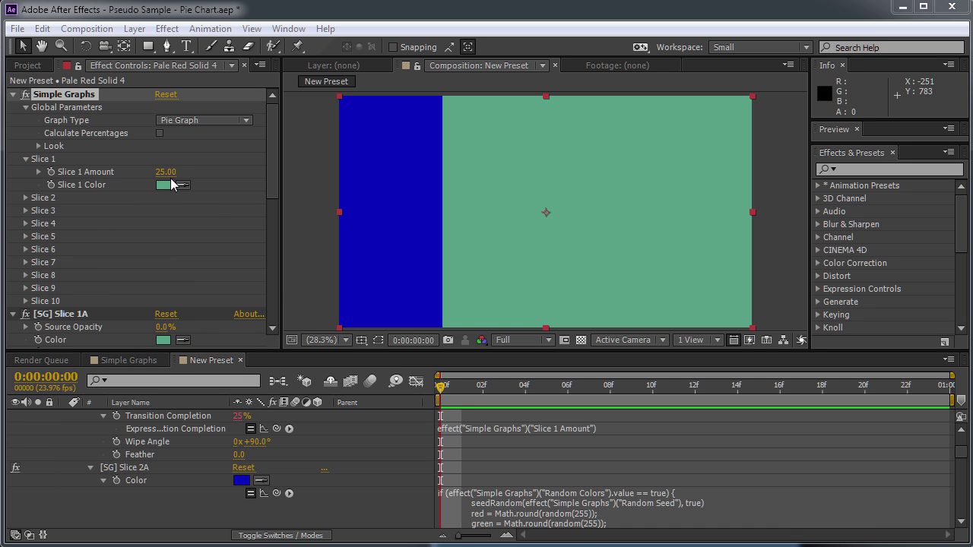
- Test the linked wipe by changing the Slice 1 Amount to 100 and to 0
left_click_drag(171, 172, 235, 169)
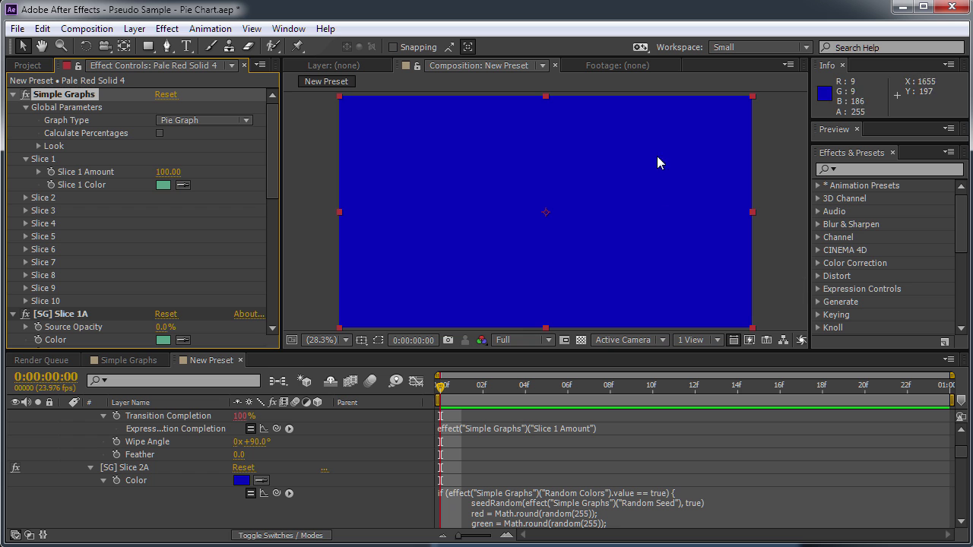
left_click_drag(166, 172, 95, 172)
left_click_drag(503, 149, 453, 219)
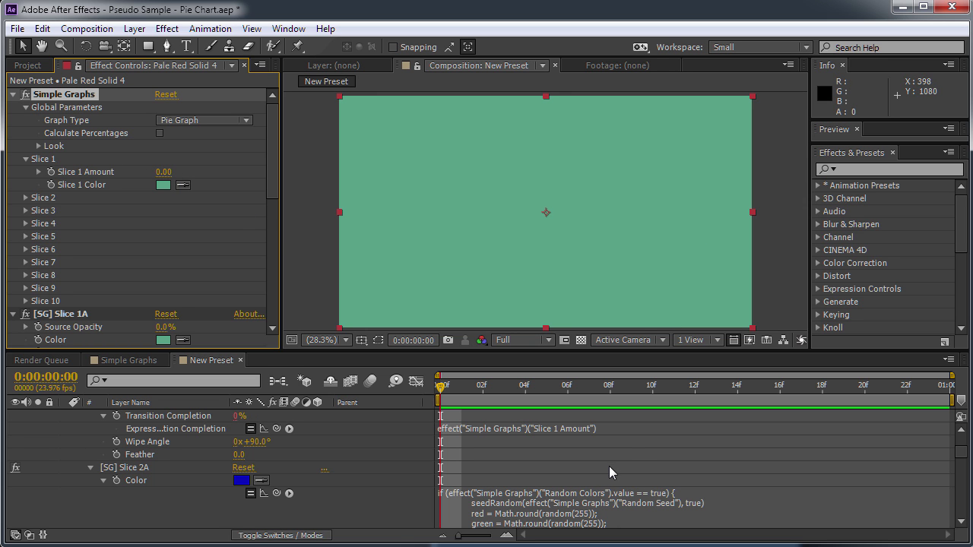
- Invert the [SG] Slice 1B Transition Completion expression to 100 - effect("Simple Graphs")("Slice 1 Amount")
left_click(485, 428)
left_click(539, 462)
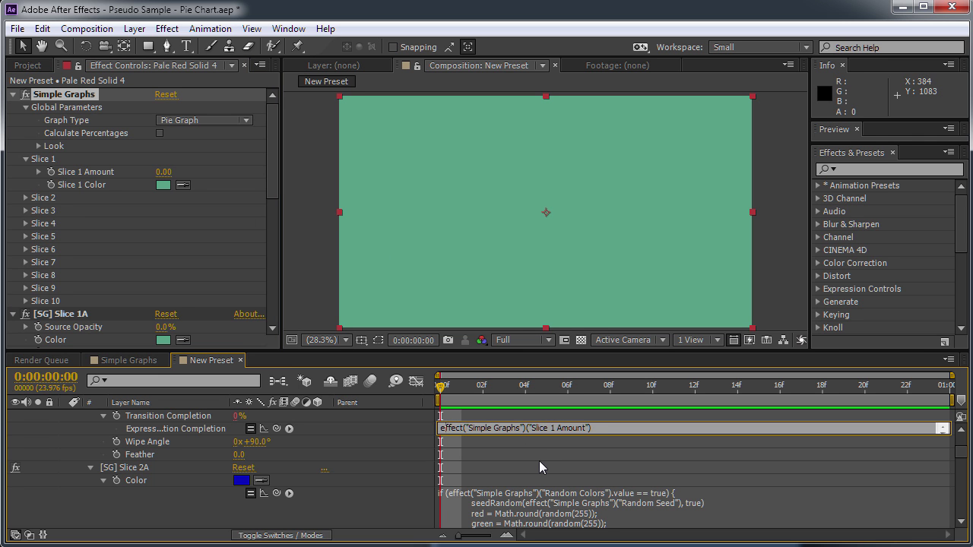
type("-")
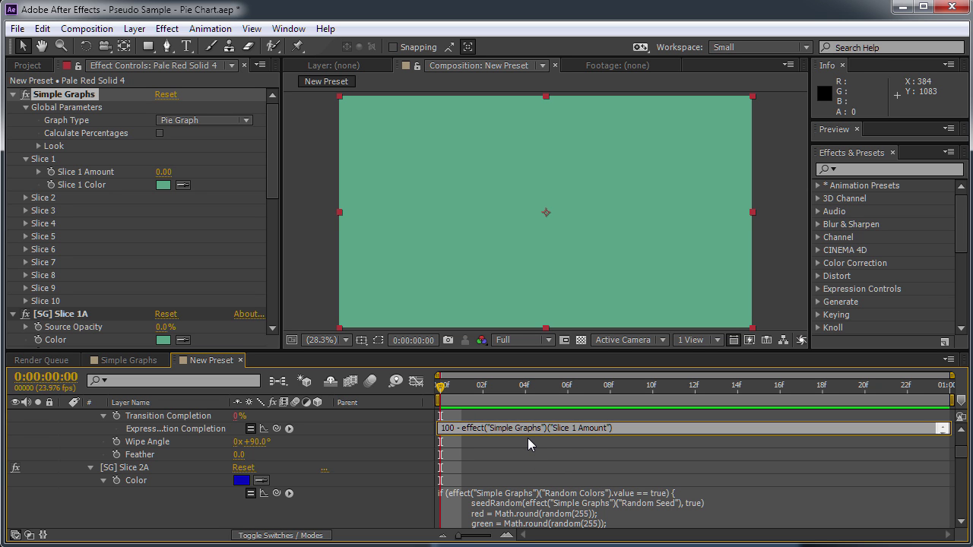
left_click(528, 438)
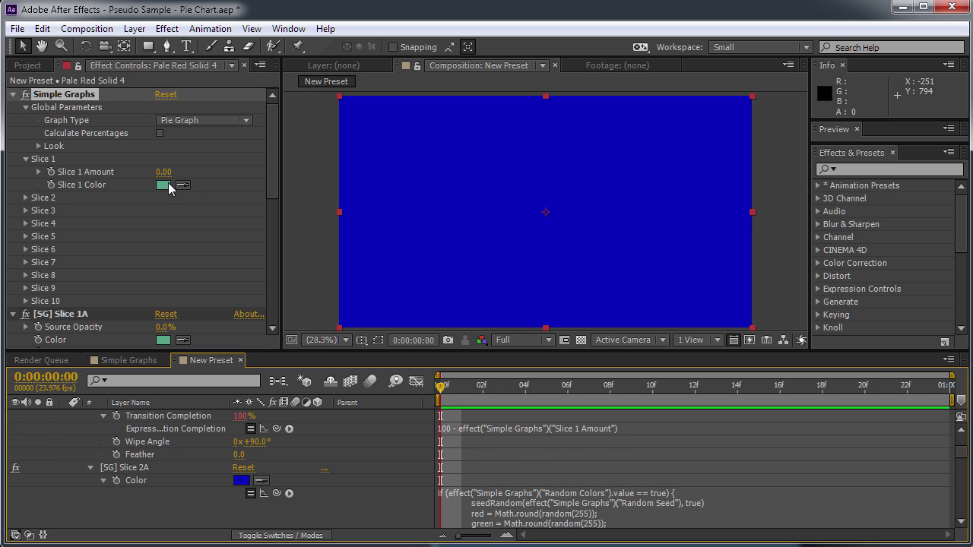
- Test the inverted wipe by varying the Slice 1 Amount to 57 and 42
left_click_drag(163, 171, 205, 172)
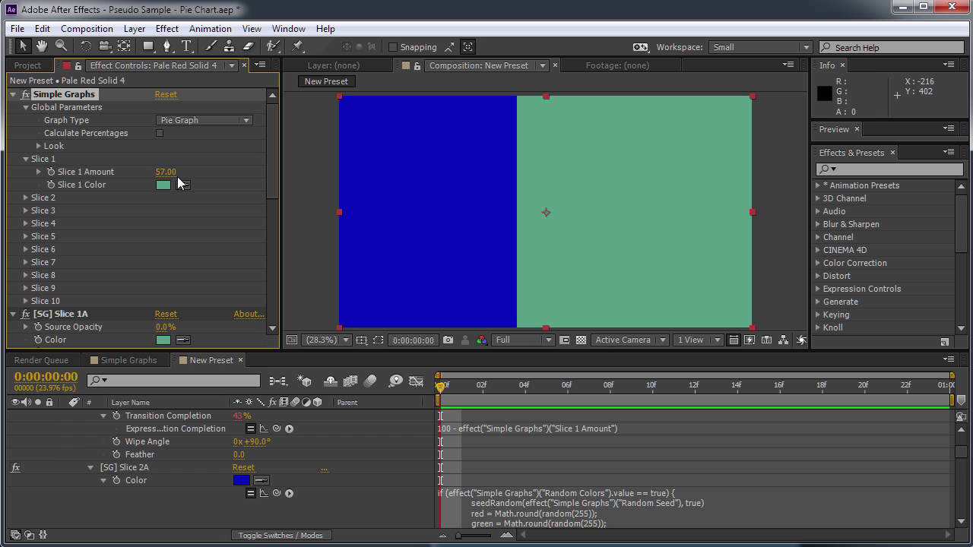
left_click_drag(166, 174, 145, 173)
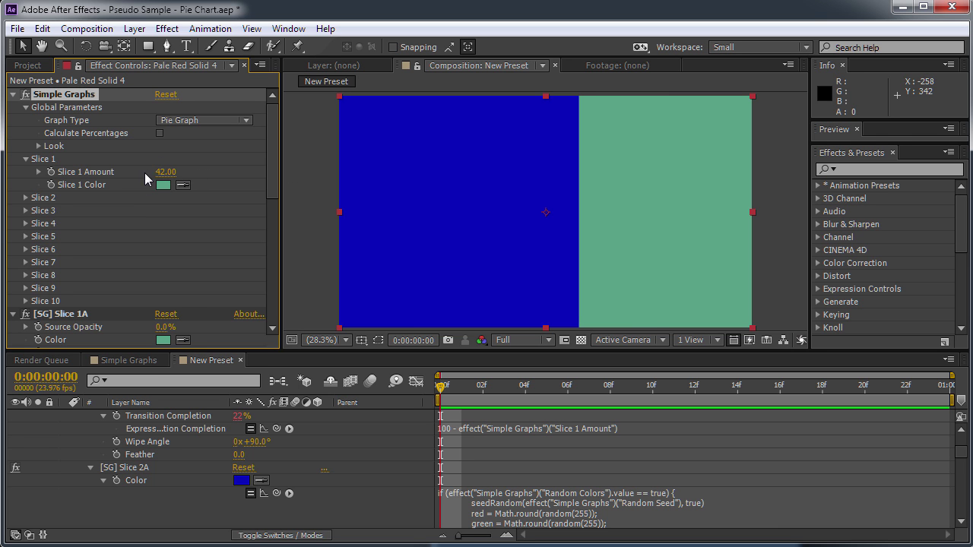
left_click(163, 173)
scroll(244, 168, "down", 1)
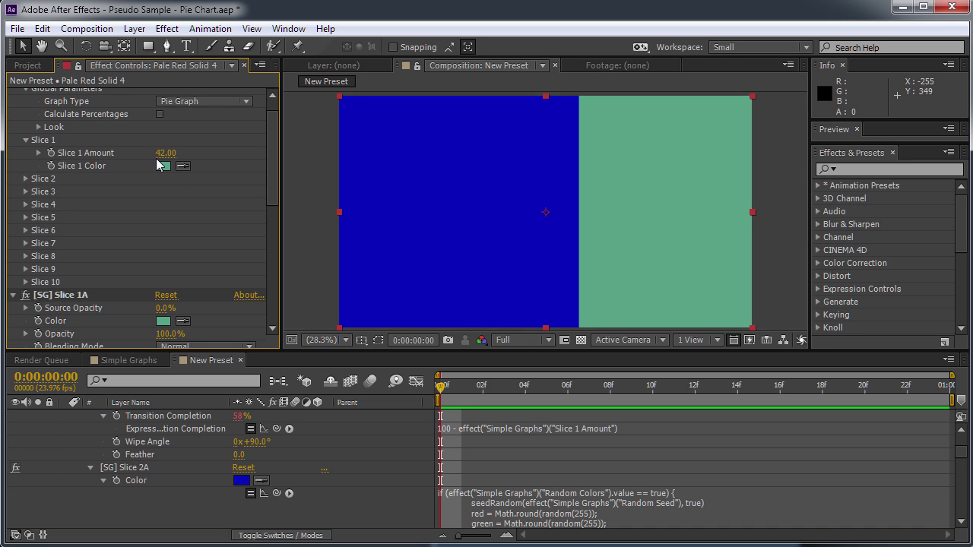
scroll(267, 155, "up", 1)
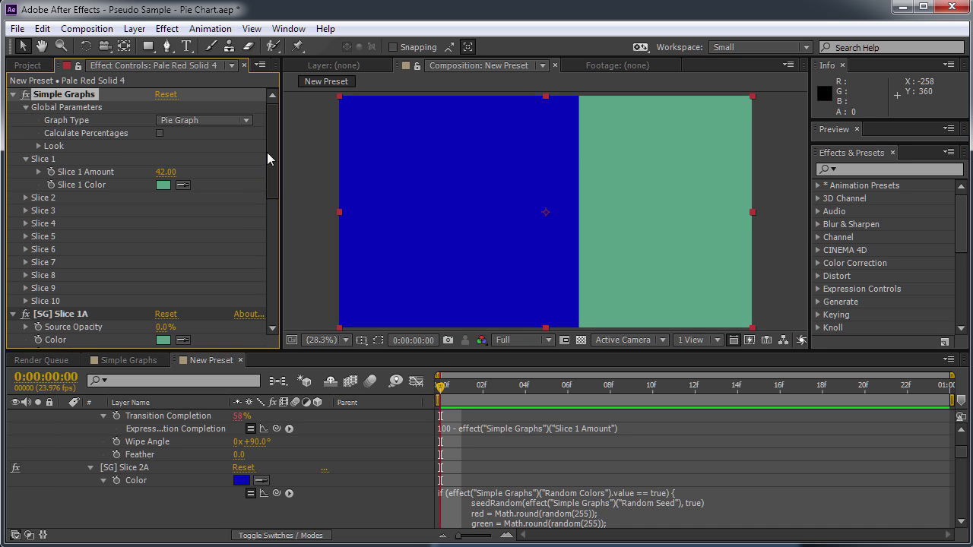
- Try a Slice 1 Amount of 50 and set it to 10
left_click(165, 172)
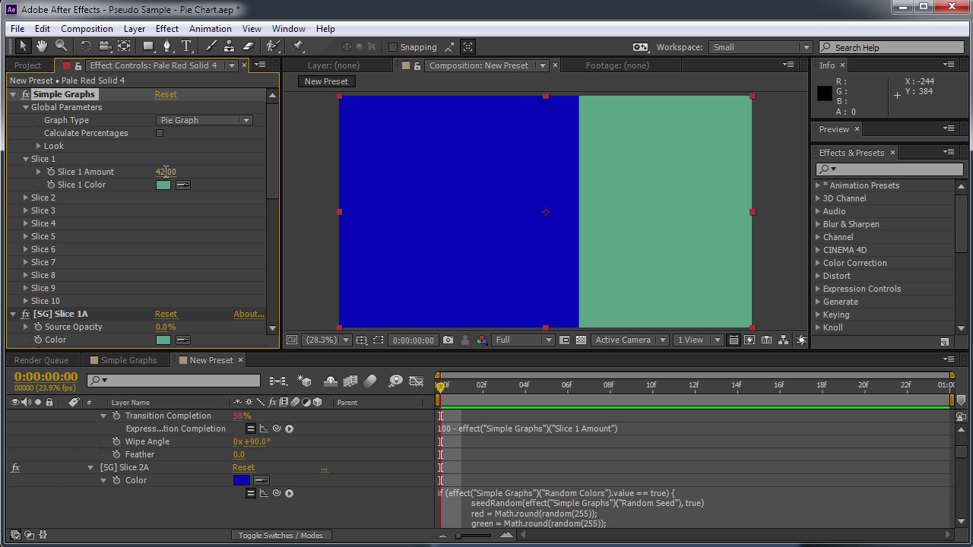
type("500")
key("Return")
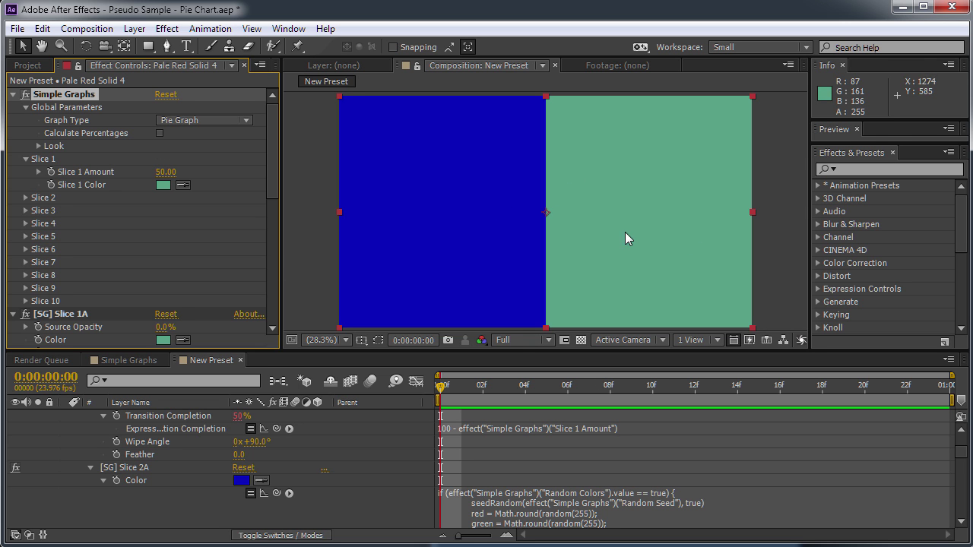
left_click(160, 176)
type("10")
key("Return")
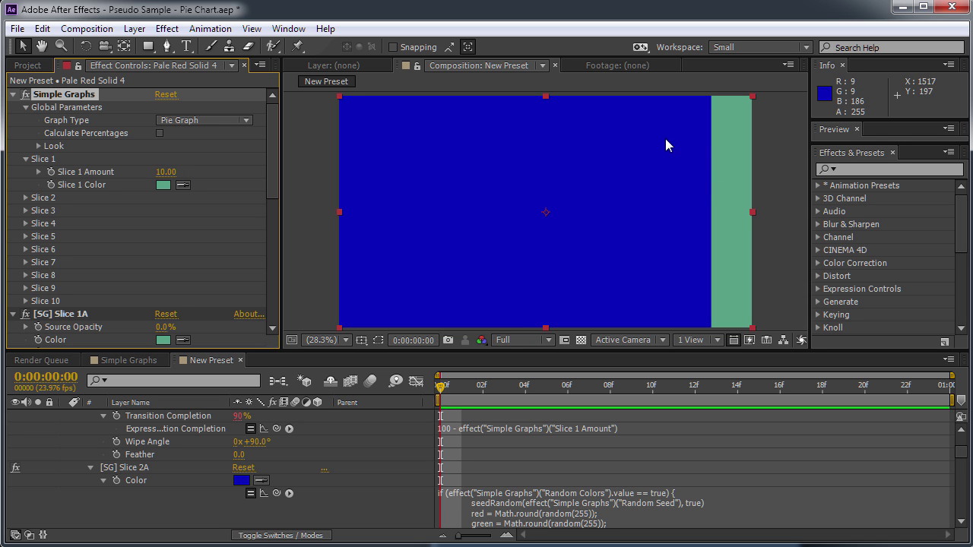
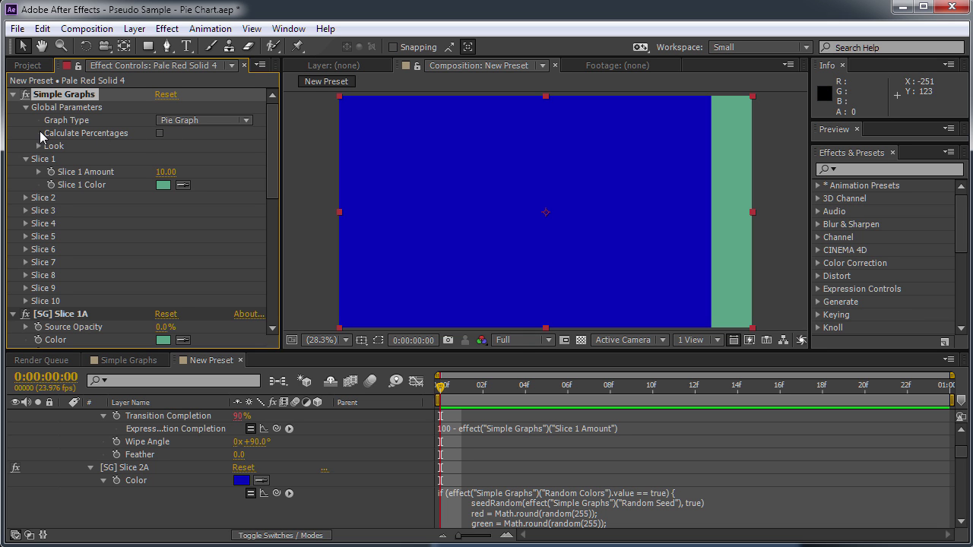
- Expand the Slice 2, Slice 3 and Slice 4 groups of the Simple Graphs effect
mouse_move(269, 160)
left_mouse_down()
mouse_move(281, 205)
mouse_move(271, 174)
left_mouse_up()
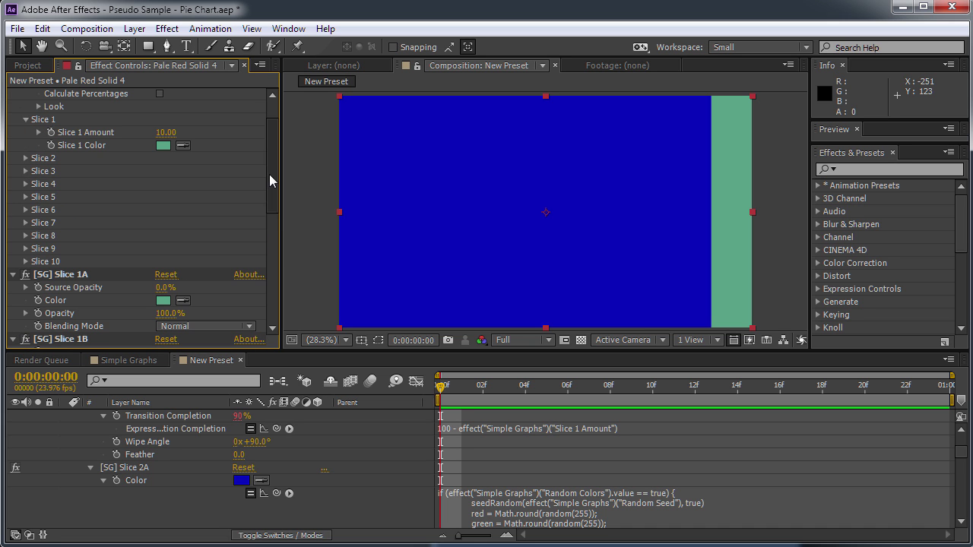
left_click(27, 158)
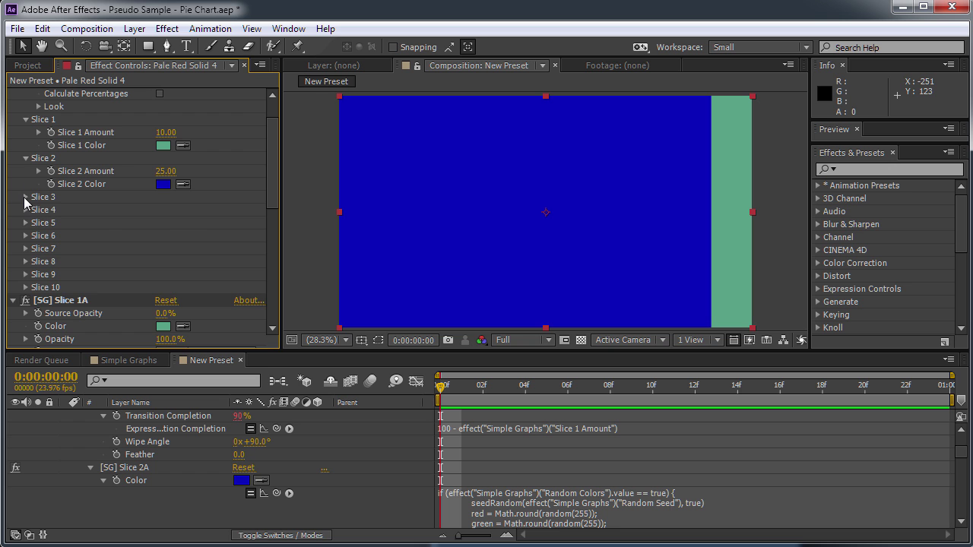
left_click(26, 197)
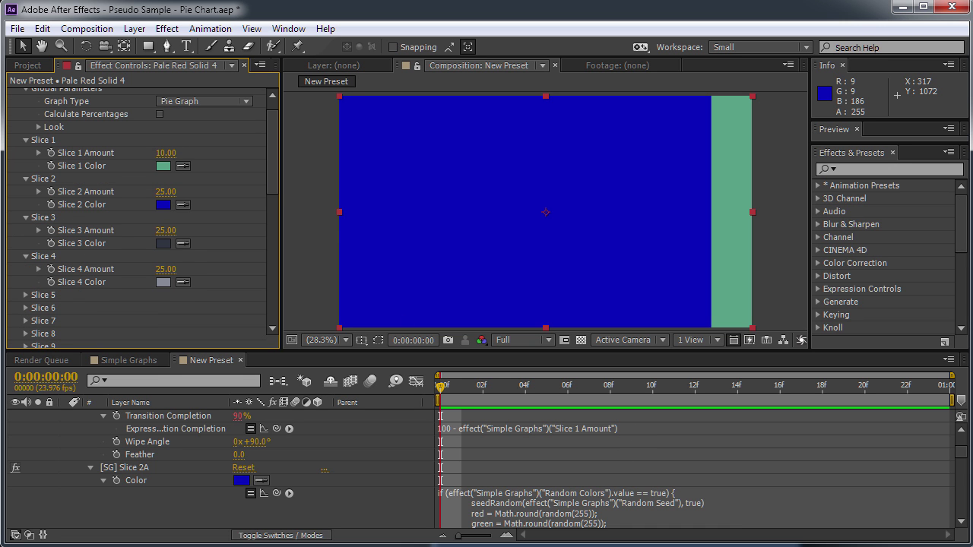
- Switch to Notepad++ and cut the whole old color expression out of the scratch document
key("alt+Tab")
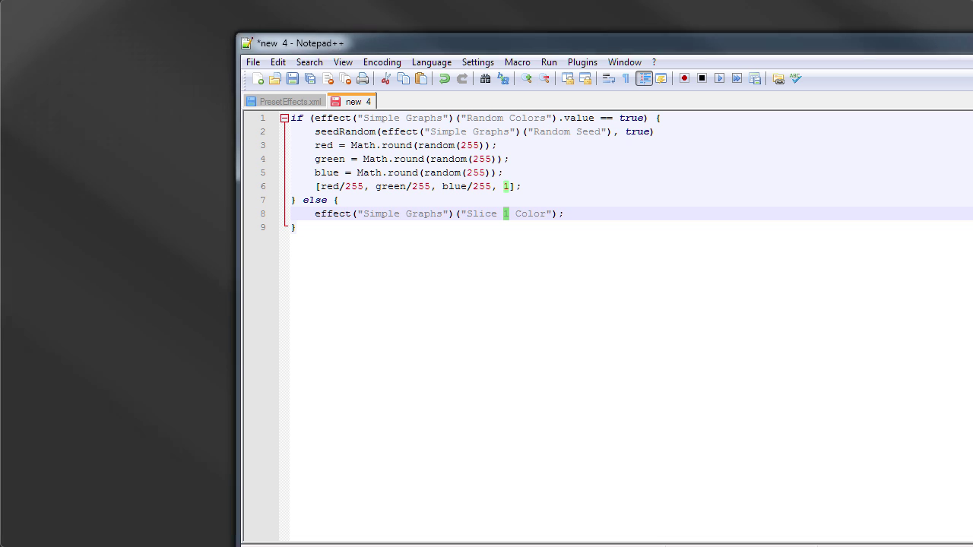
left_click(549, 277)
left_click_drag(550, 278, 240, 115)
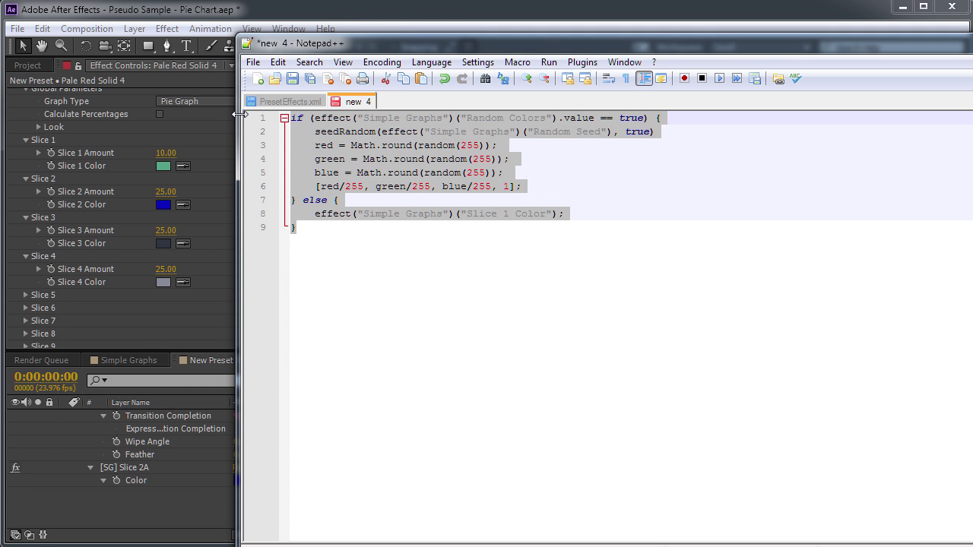
key("ctrl+x")
- Copy the [SG] Slice 1B Transition Completion expression from After Effects into the empty Notepad++ document
key("alt+Tab")
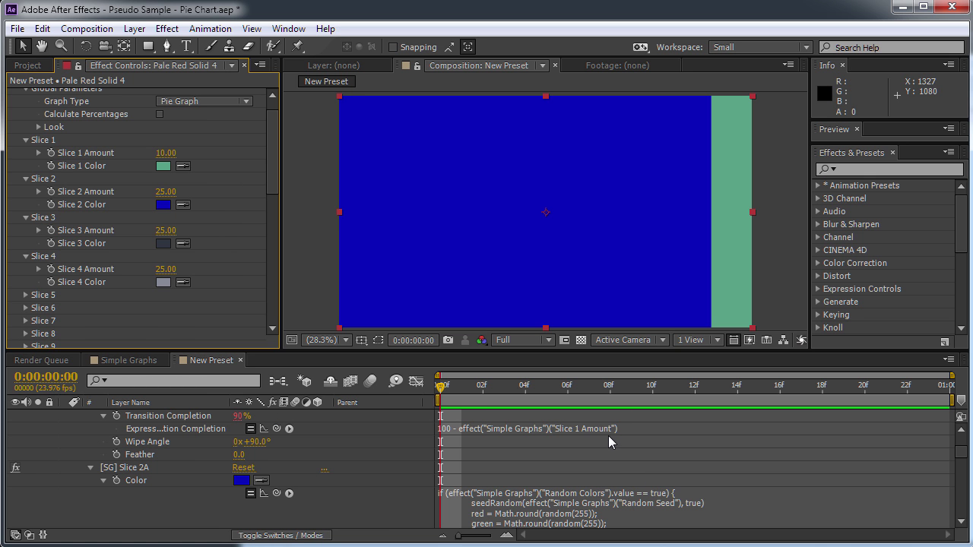
left_click(607, 430)
key("ctrl+c")
key("alt+Tab")
key("ctrl+v")
key("Home")
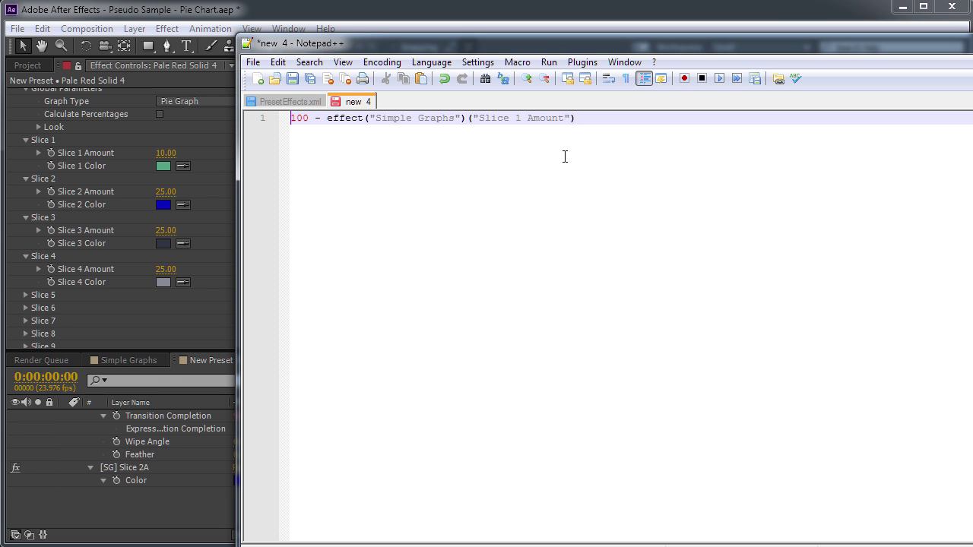
- Insert two lines above the pasted expression and start an empty if () statement there
key("Return")
key("Return")
key("Up")
key("Up")
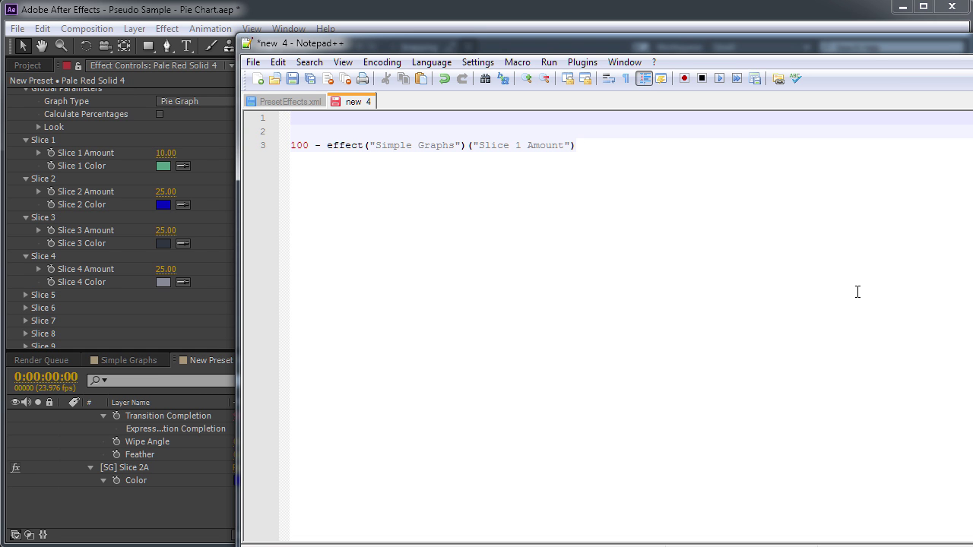
type("if ()")
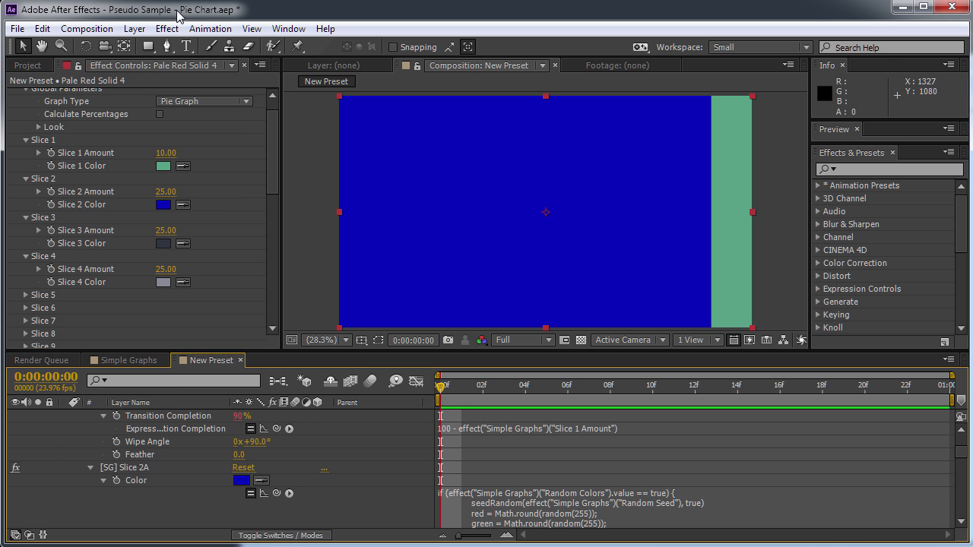
- Pick-whip the Slice 1B Transition Completion expression in After Effects to Calculate Percentages and paste that reference inside the if parentheses in Notepad++
left_click(179, 11)
scroll(251, 167, "up", 1)
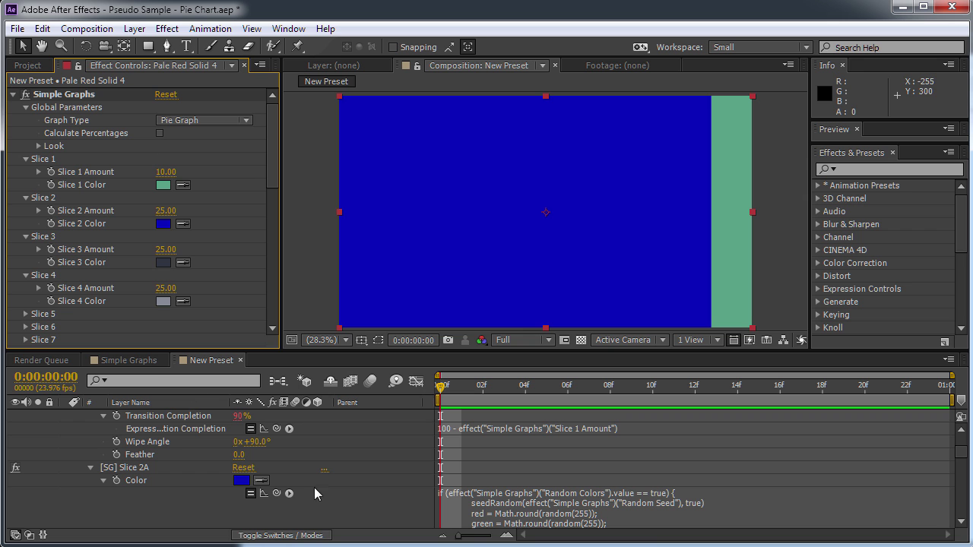
left_click(490, 429)
left_click_drag(276, 431, 84, 117)
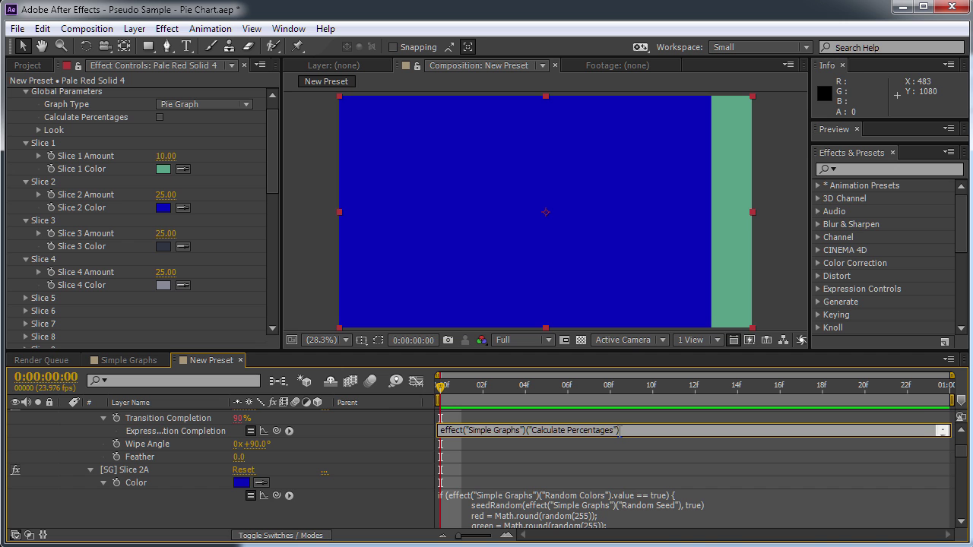
key("ctrl+a")
key("alt+Tab")
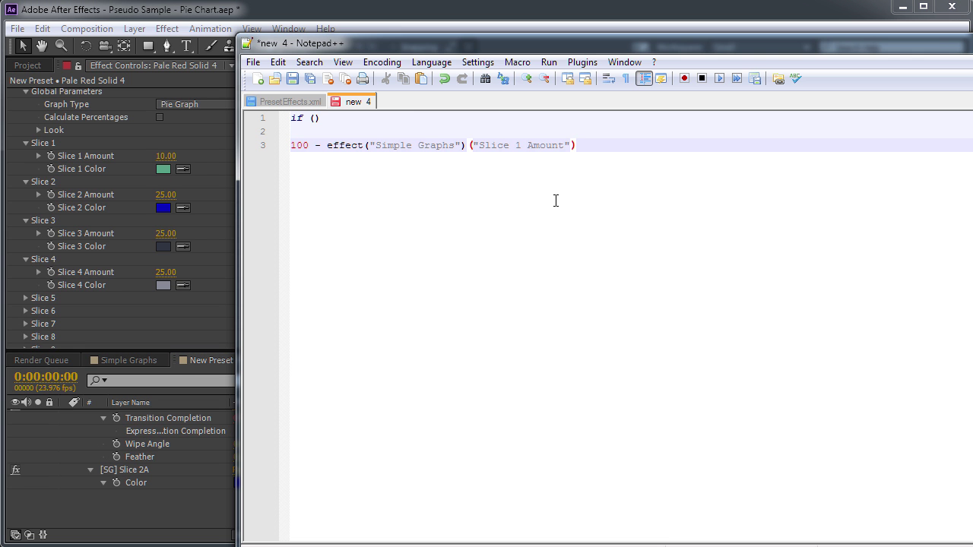
left_click(319, 118)
key("ctrl+v")
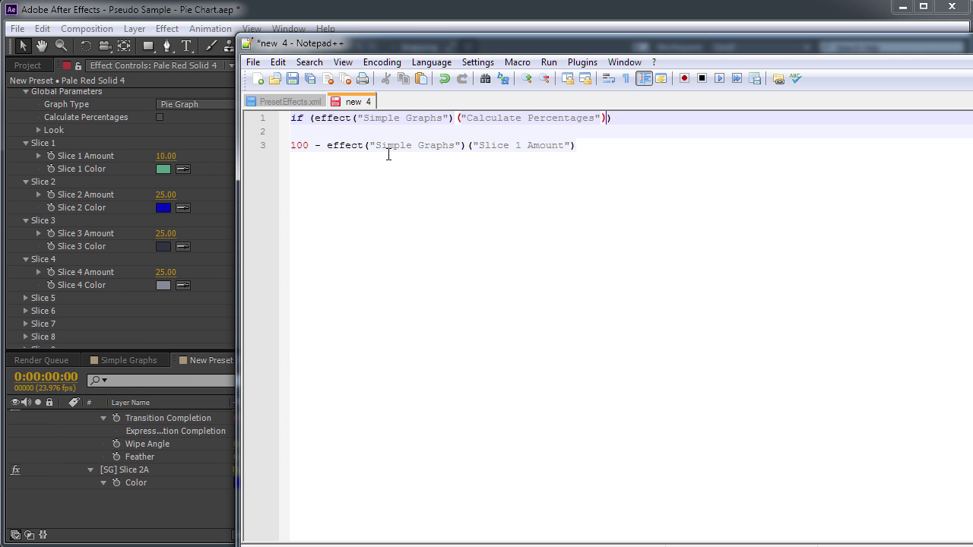
- Complete the condition with .value == true, open its block, and add an else branch above the 100 - effect expression
type(".value == true)")
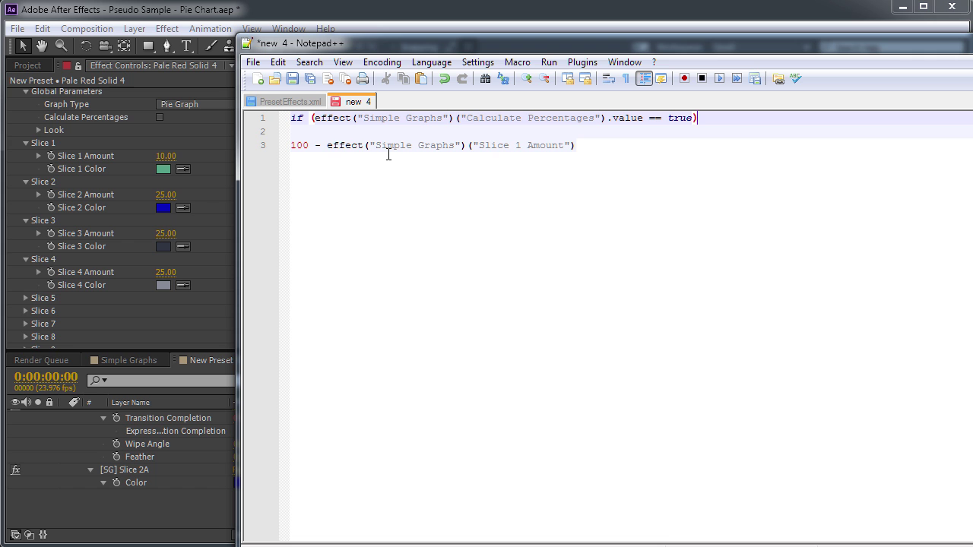
type(" {")
key("Return")
key("Return")
type("} else {")
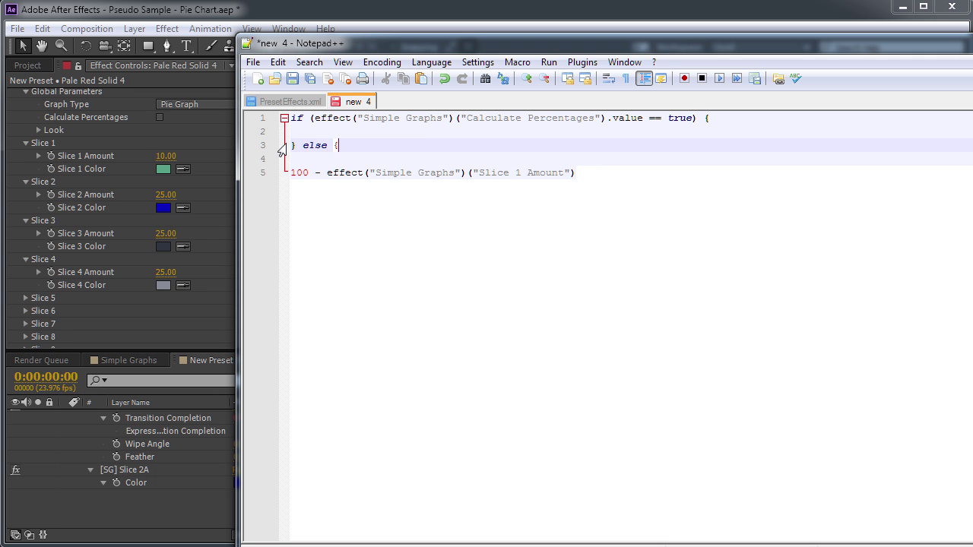
- Close the else block with a brace after the 100 - effect expression and indent that expression
key("ctrl+End")
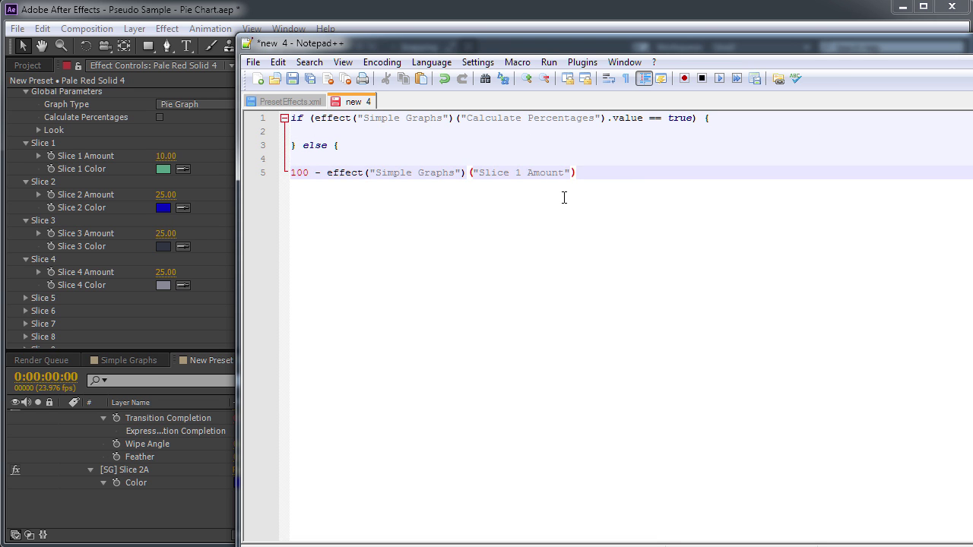
key("Return")
key("Return")
type("}")
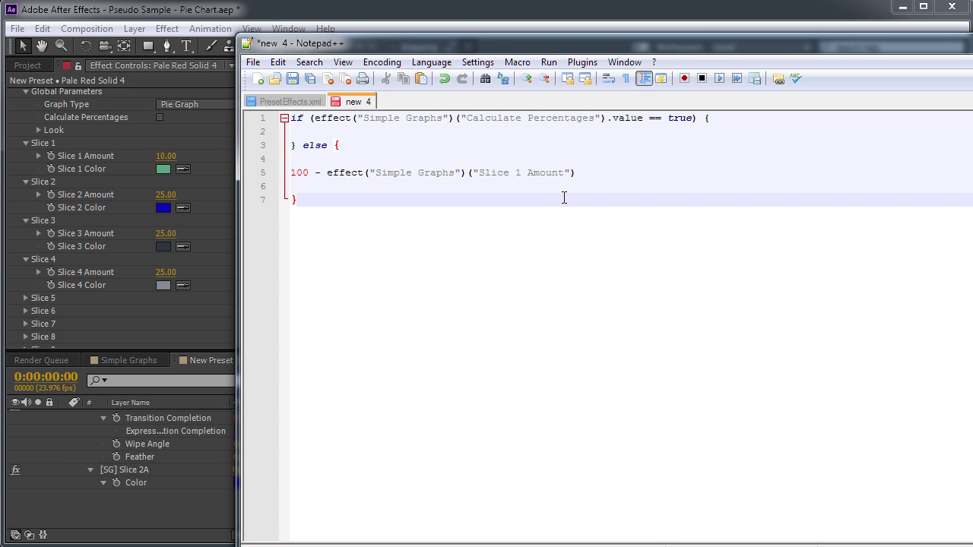
left_click(295, 173)
key("Tab")
left_click(326, 149)
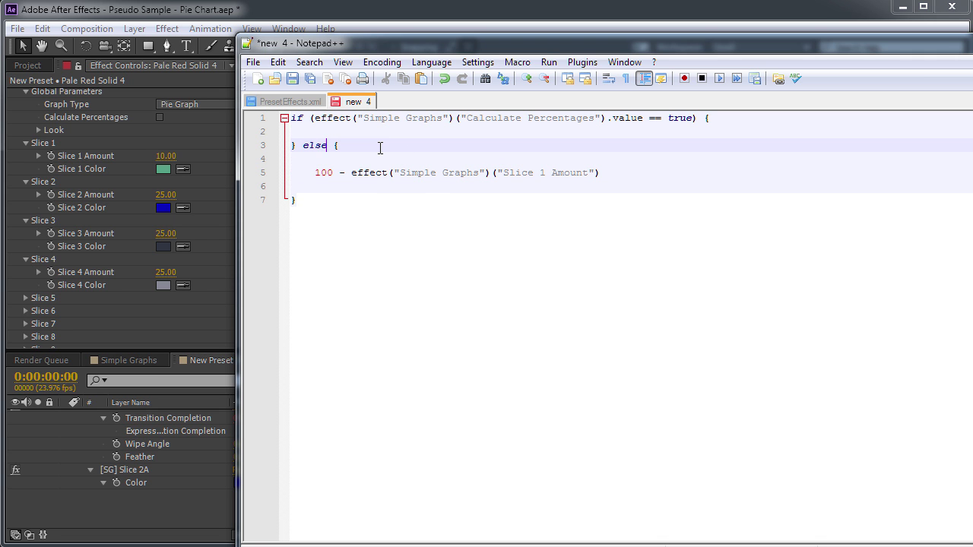
- Add a line inside the if block and begin the variable assignment one =
left_click(352, 132)
key("Return")
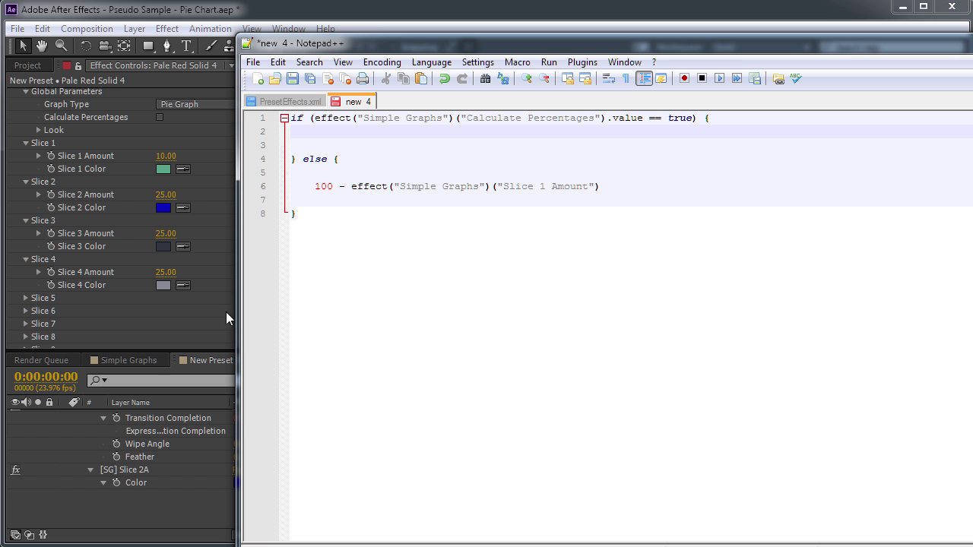
scroll(85, 159, "down", 1)
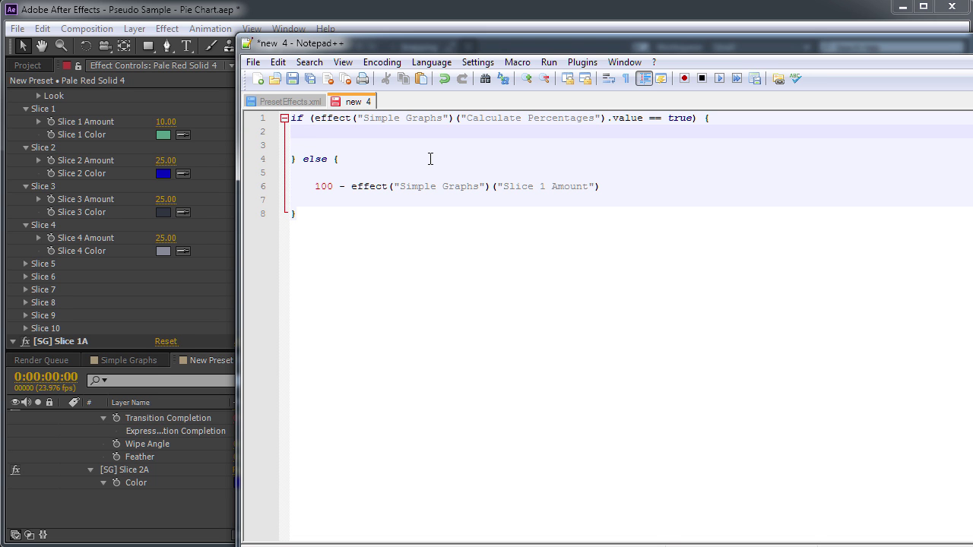
type("cre")
key("BackSpace")
key("BackSpace")
- Pick-whip the Slice 1 Amount reference in After Effects and paste effect("Simple Graphs")("Slice 1 Amount"); as the value of one in Notepad++
left_click(177, 284)
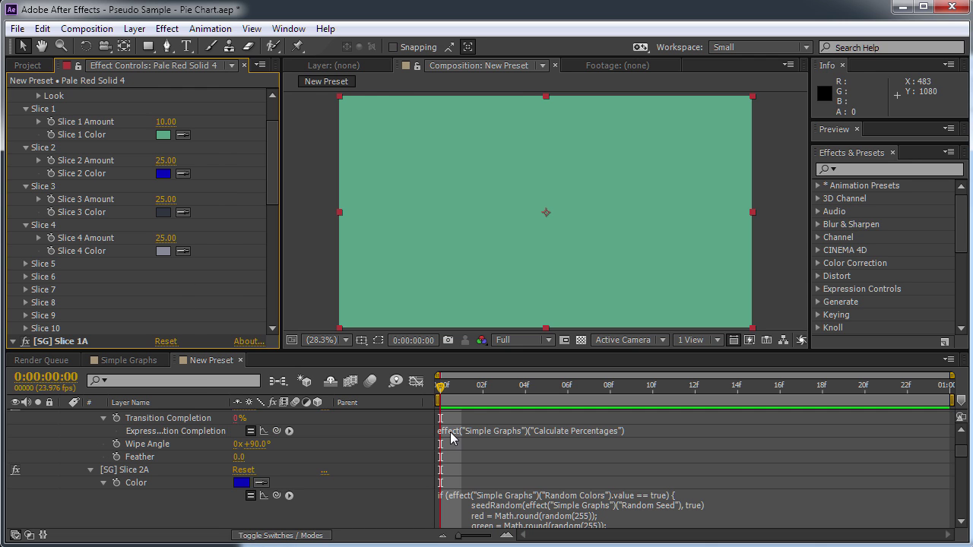
left_click(491, 431)
left_click_drag(276, 431, 86, 105)
left_click_drag(613, 445, 440, 446)
key("ctrl+c")
key("alt+Tab")
left_click(387, 132)
key("ctrl+v")
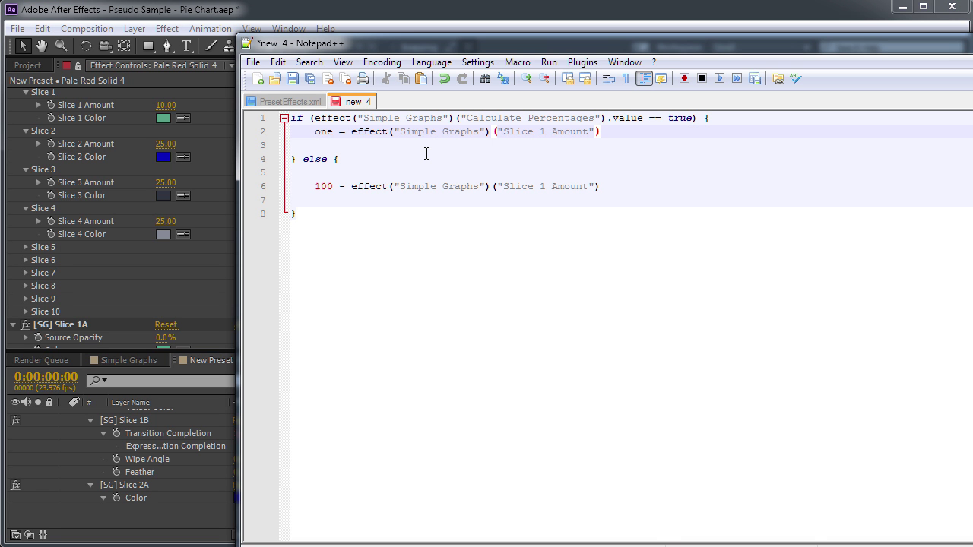
type(";")
- Duplicate the one = effect("Simple Graphs")("Slice 1 Amount"); line nine times to make ten variable lines
left_click_drag(617, 135, 316, 137)
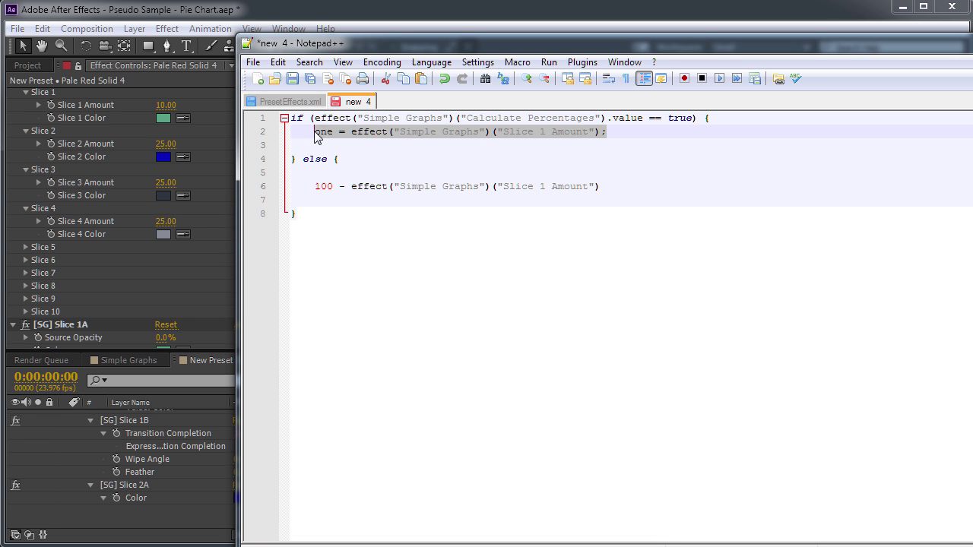
key("ctrl+c")
key("End")
key("Return")
key("ctrl+v")
key("Return")
key("ctrl+v")
key("Return")
key("ctrl+v")
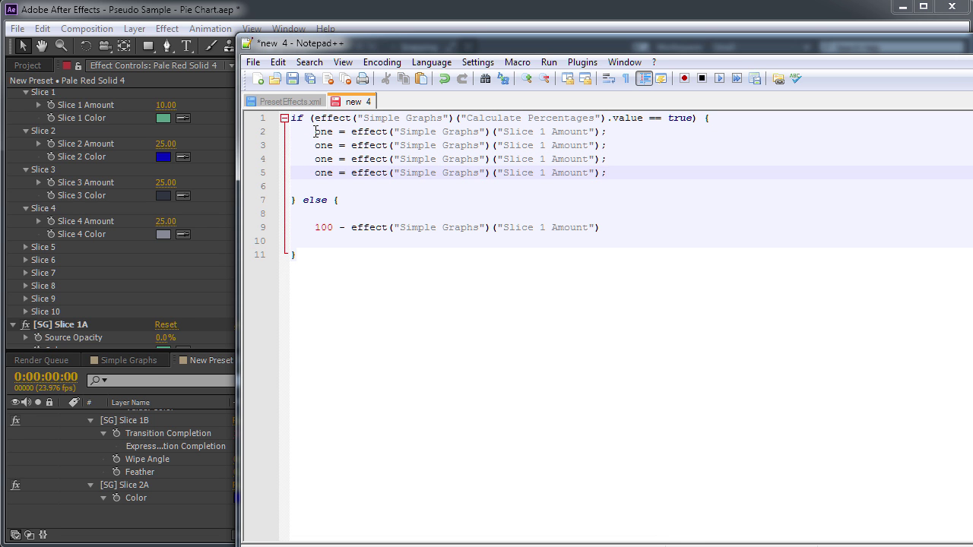
key("Return")
key("ctrl+v")
key("Return")
key("ctrl+v")
key("Return")
key("ctrl+v")
key("Return")
key("ctrl+v")
key("Return")
key("ctrl+v")
key("Return")
key("ctrl+v")
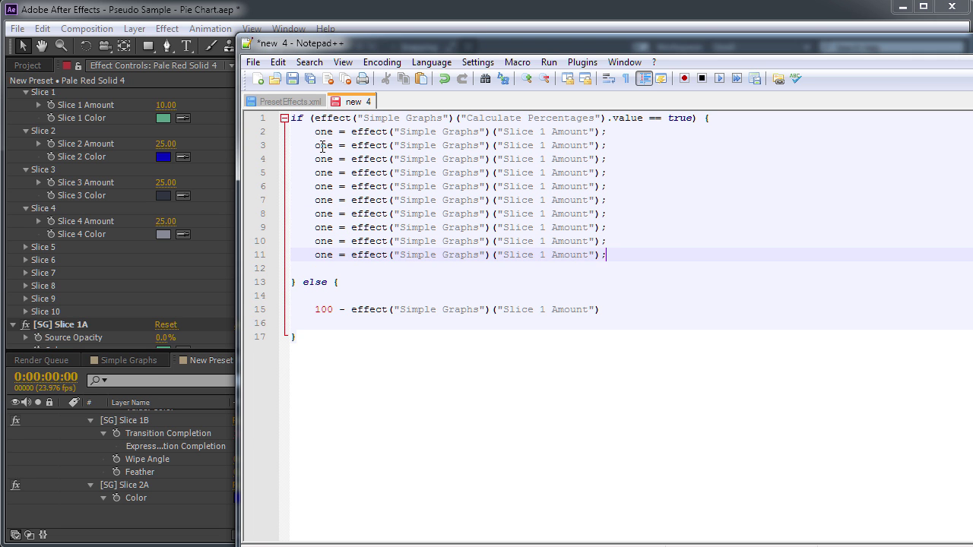
- Rename the nine duplicated variables two, three, four, five, six, seven, eight, nine and ten
double_click(322, 146)
type("two")
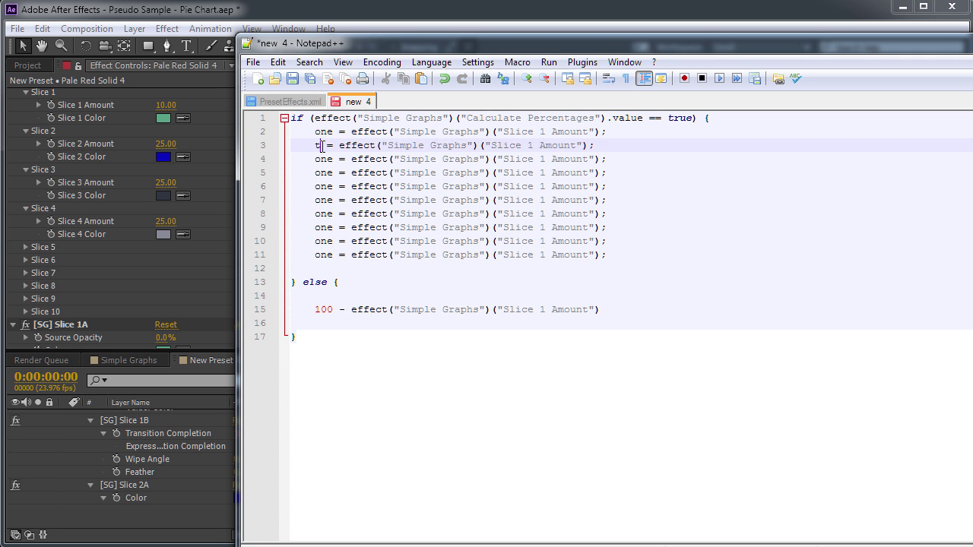
double_click(325, 160)
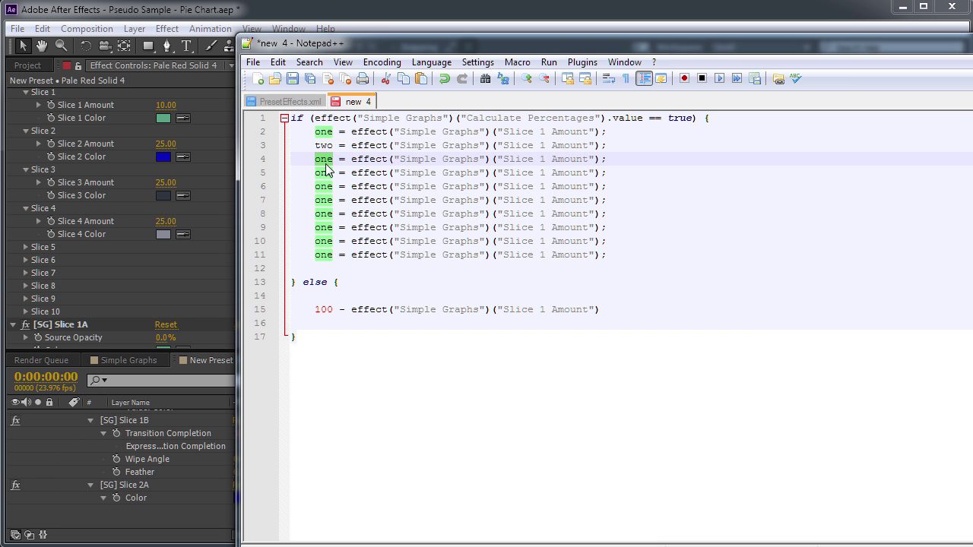
type("three")
double_click(324, 174)
type("four")
double_click(325, 187)
type("five")
double_click(324, 201)
type("six")
double_click(324, 214)
type("seven")
double_click(324, 228)
type("eight")
double_click(322, 241)
type("nine")
double_click(323, 256)
type("ten")
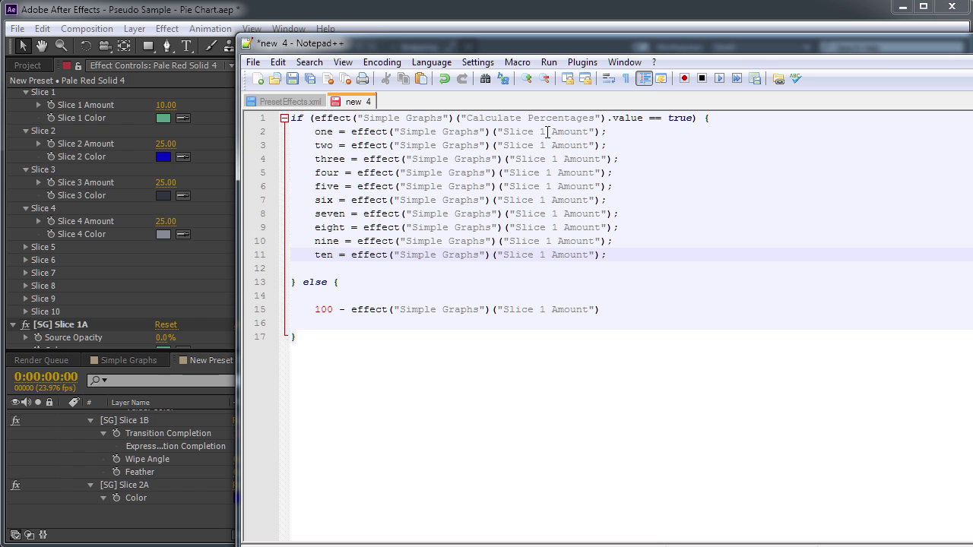
- Change the slice numbers in the variables two through ten to Slice 2 Amount through Slice 10 Amount
left_click(549, 135)
left_click(558, 148)
key("BackSpace")
type("2")
key("Down")
key("BackSpace")
type("3")
key("Down")
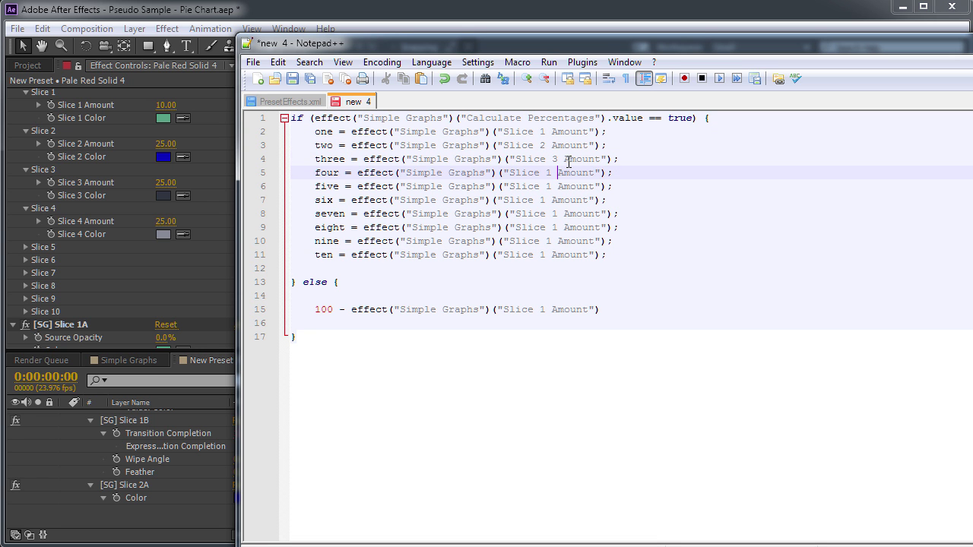
key("Down")
key("BackSpace")
type("5")
key("Down")
key("BackSpace")
type("6")
key("Down")
key("Delete")
type("7")
key("Down")
key("Down")
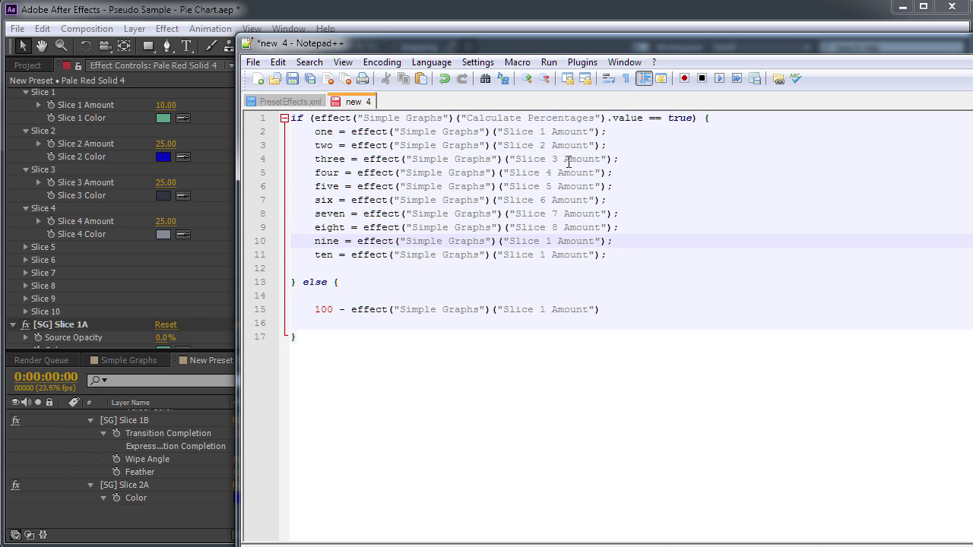
key("Down")
type("0")
- Below the variables, add total = one + two + three + four + five + six + seven + eight + nine + ten;
key("Return")
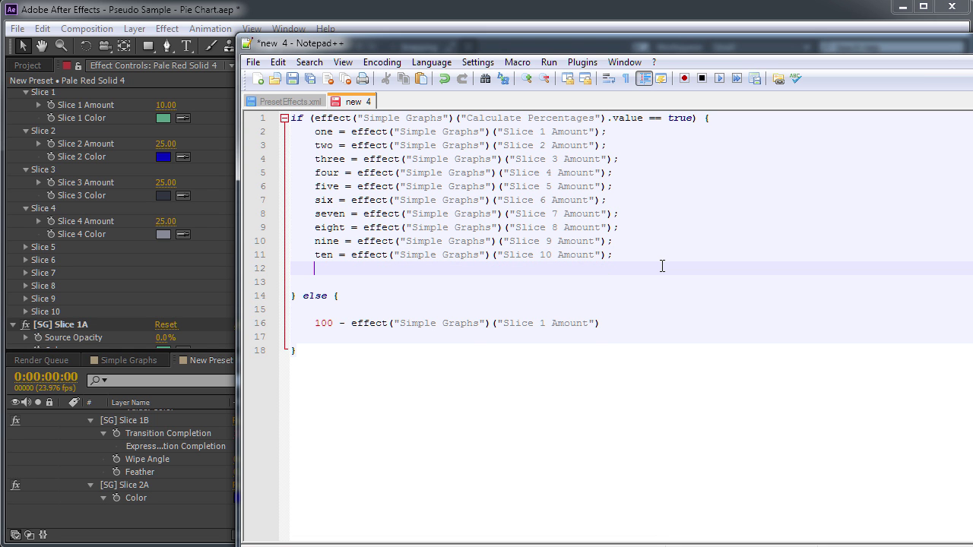
key("Return")
type("total =")
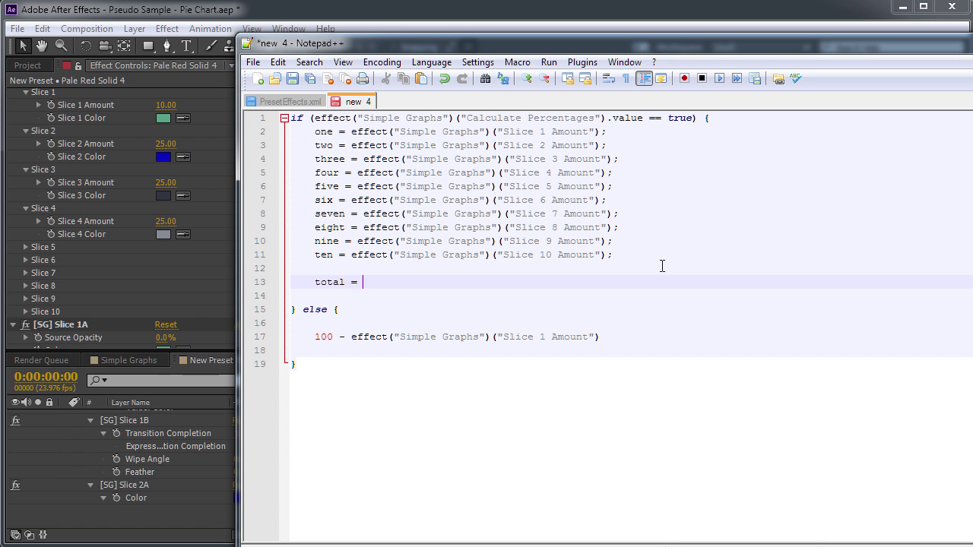
type(" one + two + three + four + fiv")
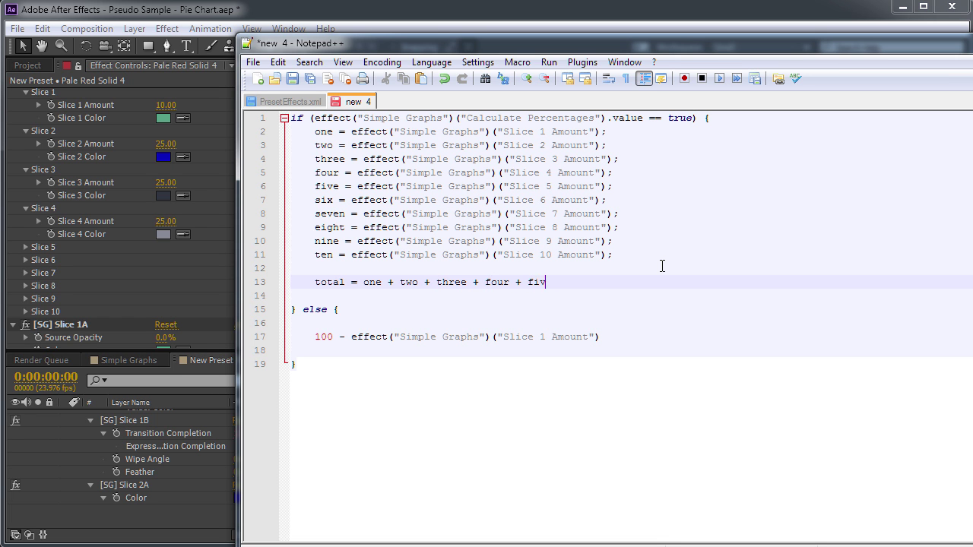
type("e + six + seven + eight +")
type("nine + ten;")
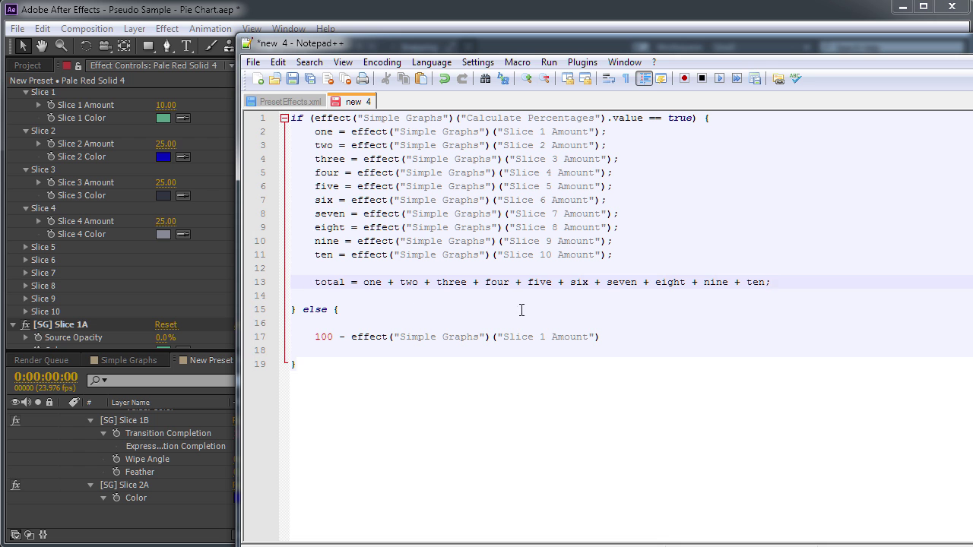
- Below the total line, add finalValue = (one / total * 100)
key("Return")
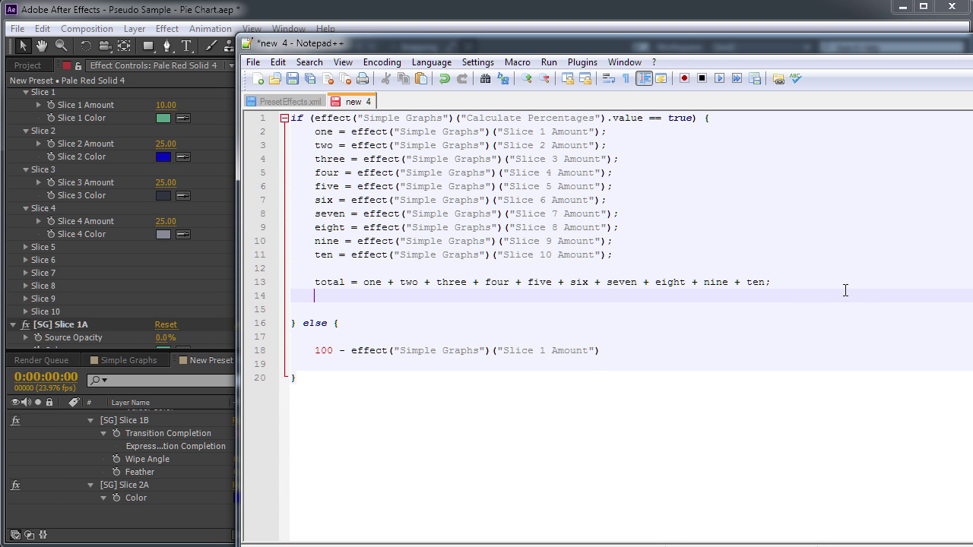
key("Return")
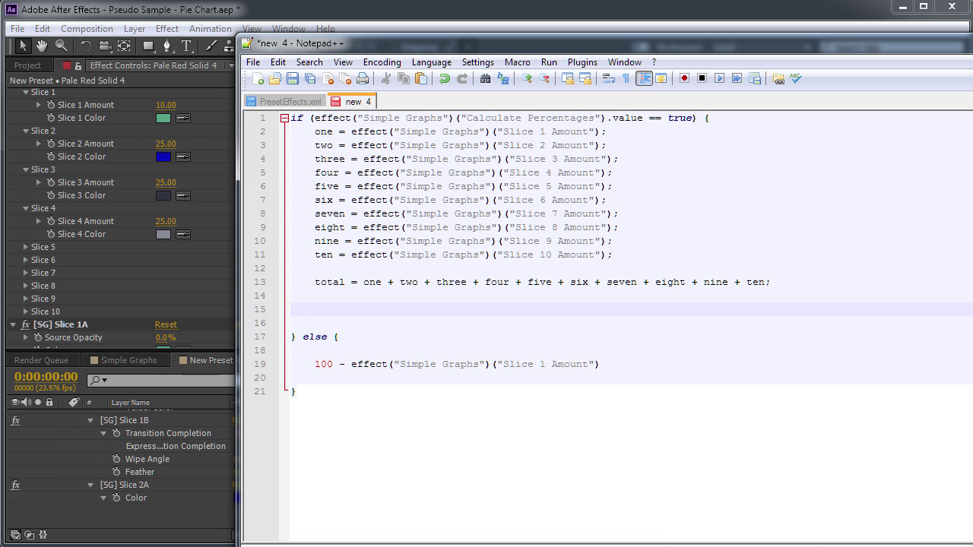
type("final Value")
type("one")
type("/ total")
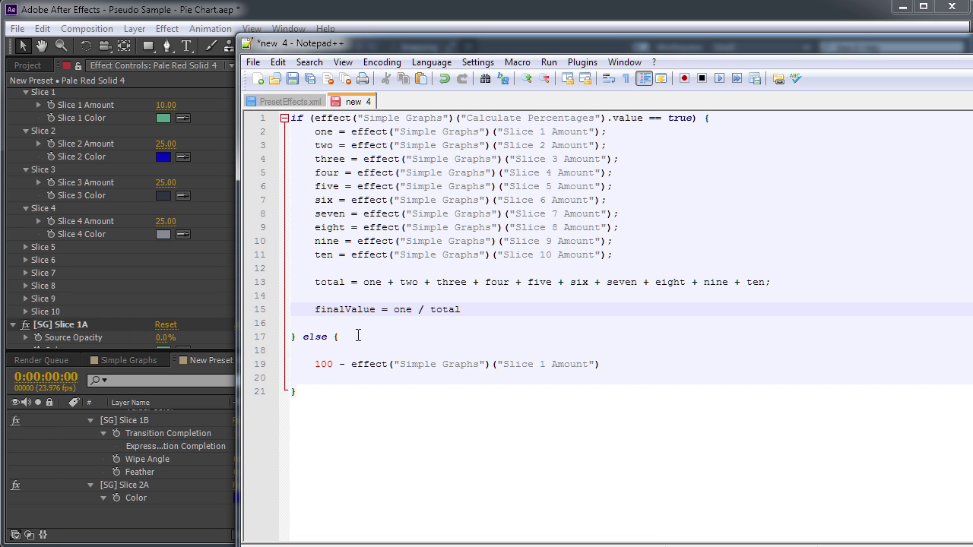
double_click(402, 309)
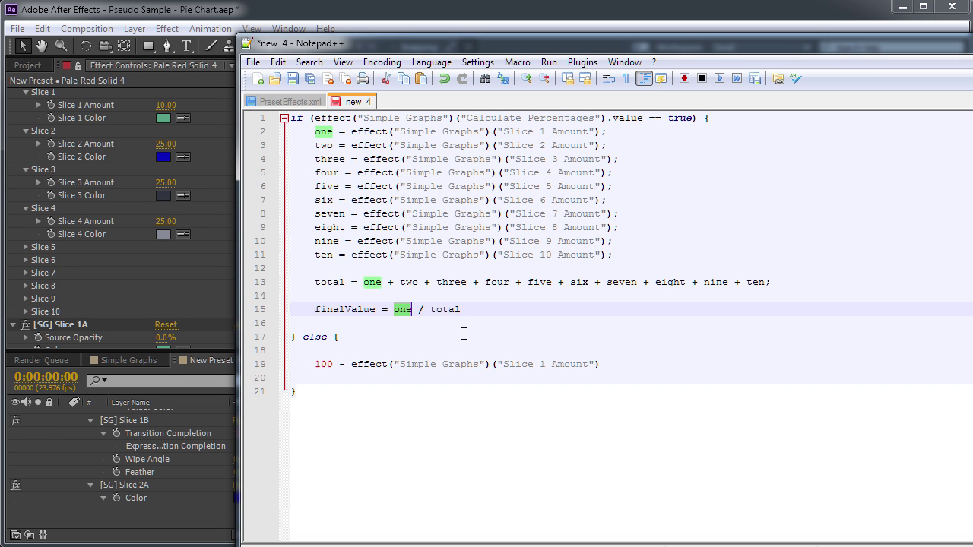
left_click(392, 310)
type("(")
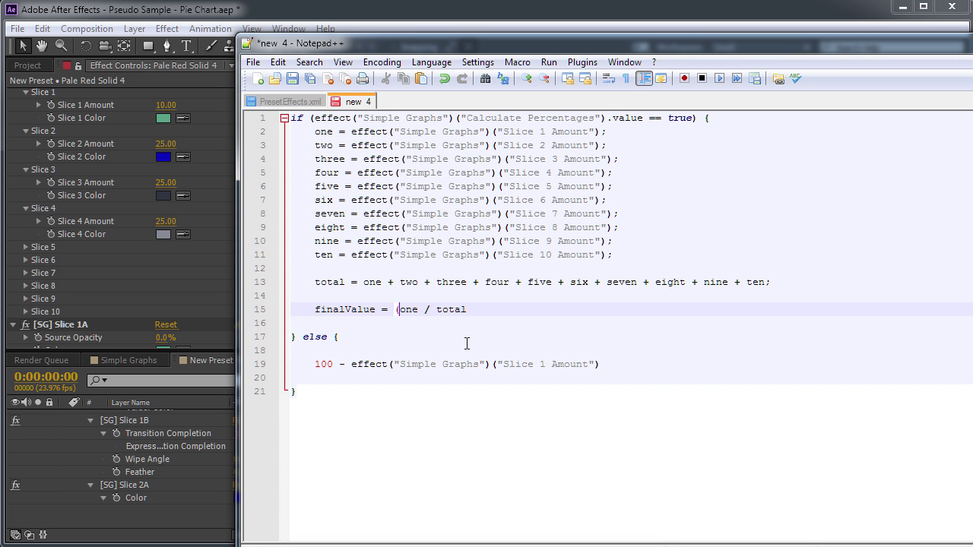
type(")")
key("Left")
type("* 100")
- Subtract the parenthesised percentage from 100 in the first finalValue line and end it with a semicolon
left_click(394, 310)
double_click(330, 362)
key("Left")
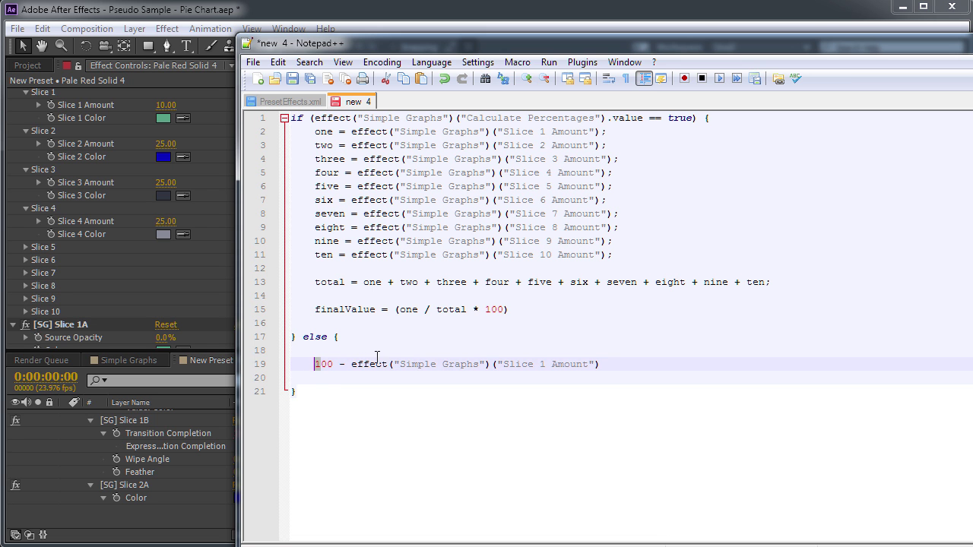
left_click(395, 310)
type("100 -")
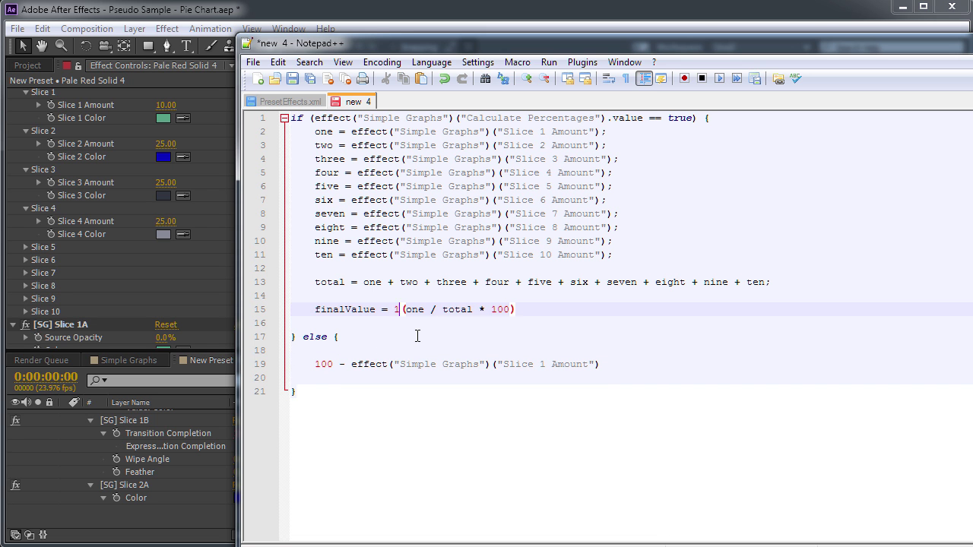
left_click(548, 306)
type(";")
- In the else branch, assign the 100 - Slice 1 Amount calculation to finalValue and close it with a semicolon
left_click(607, 366)
type(";")
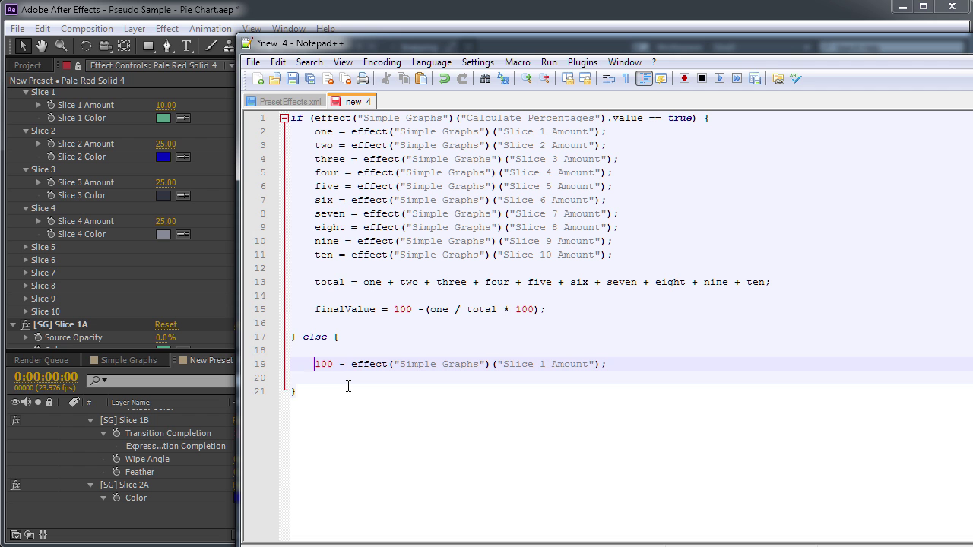
type("finalValue ")
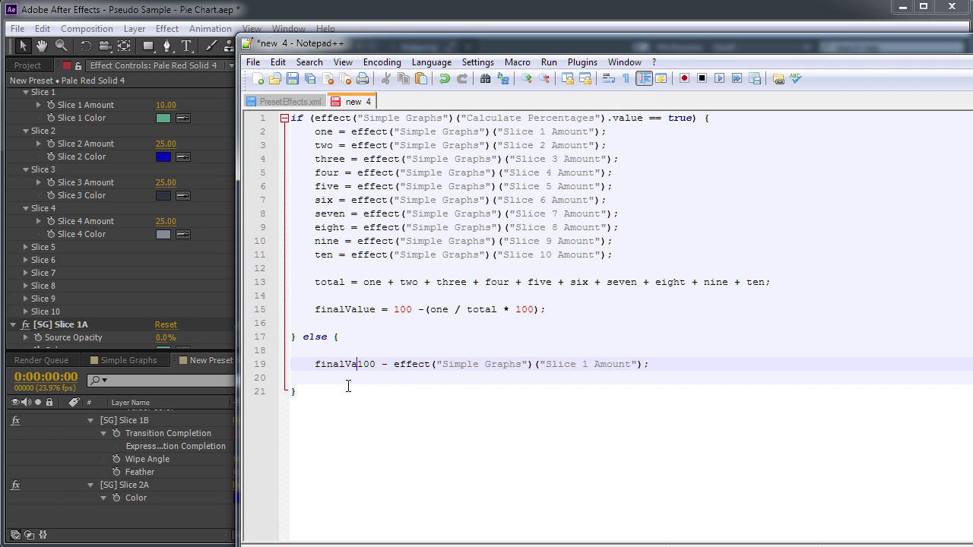
type("=")
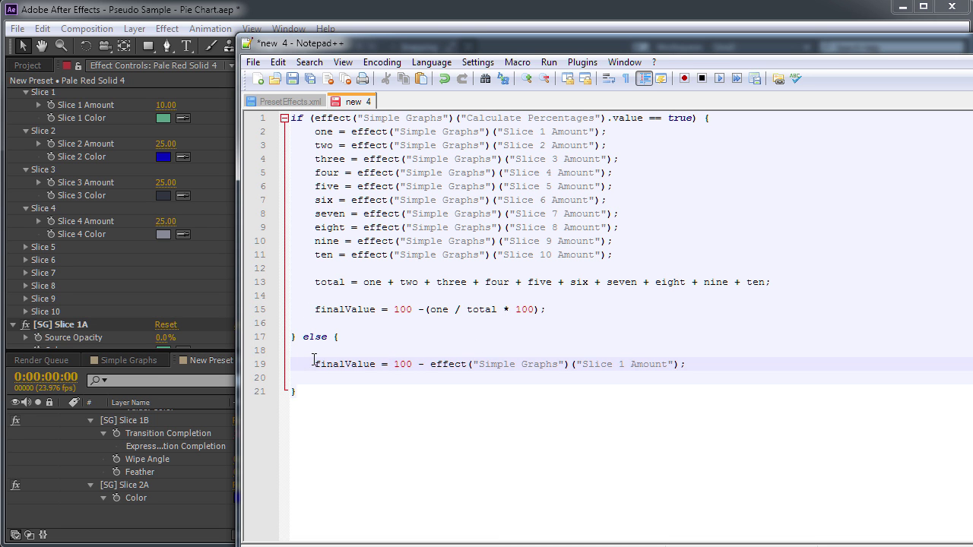
- Below the closing brace of the if/else block, add finalValue; as the output line
left_click(372, 383)
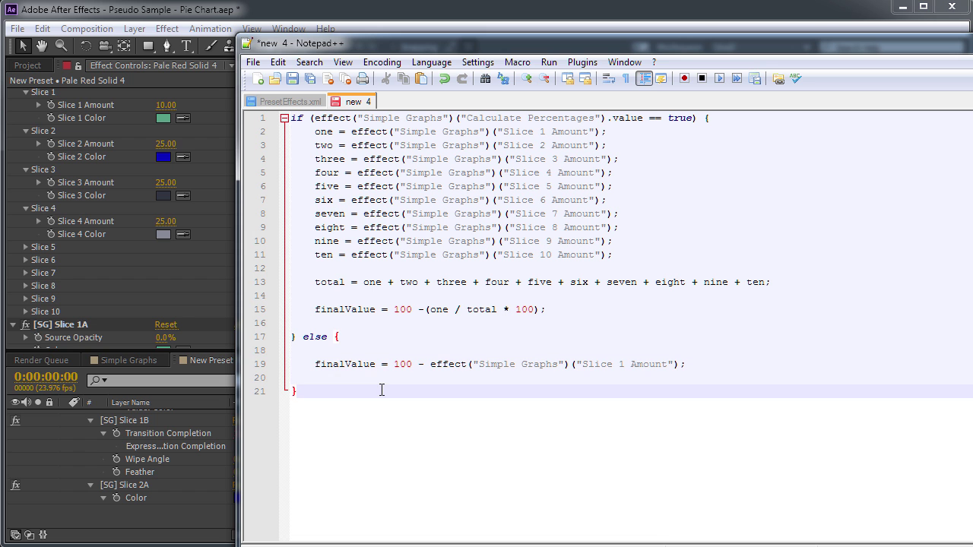
left_click(372, 390)
key("Return")
key("Return")
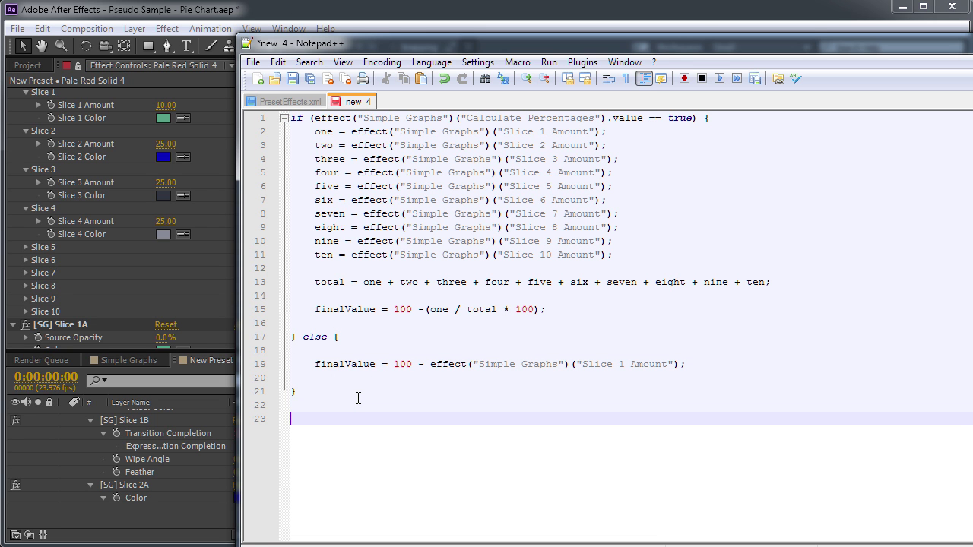
type("finalValue;")
scroll(157, 158, "up", 3)
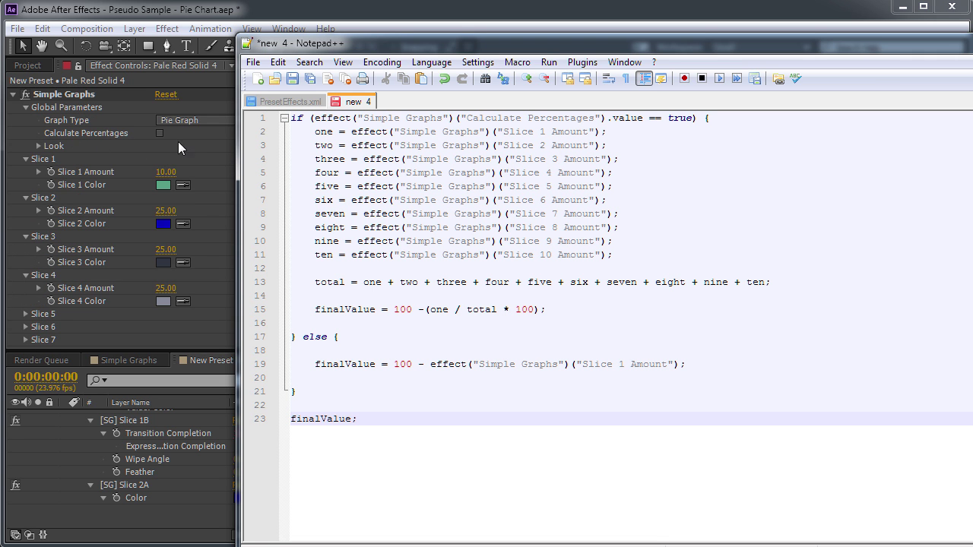
- Copy the whole script and replace the Transition Completion expression of [SG] Slice 1B in After Effects with it
double_click(321, 416)
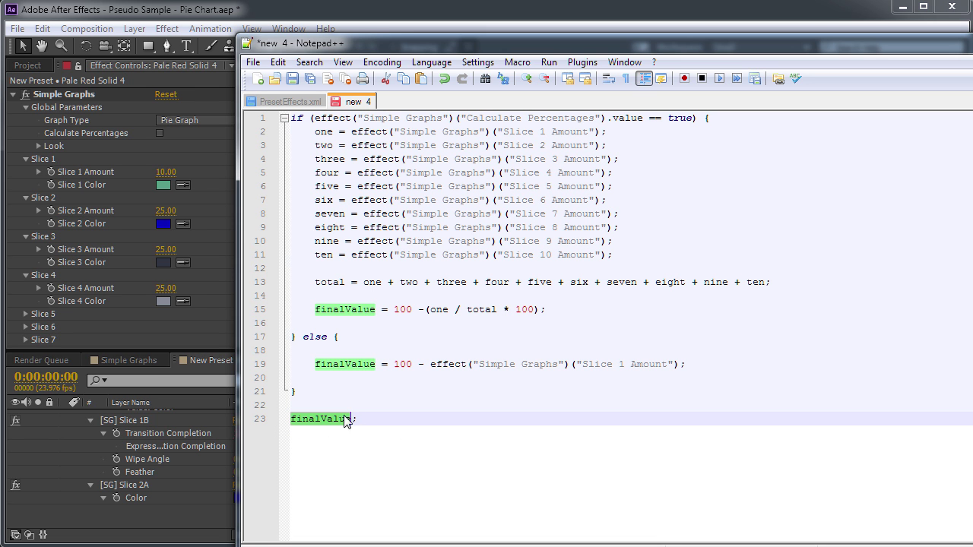
left_click(382, 423)
key("ctrl+a")
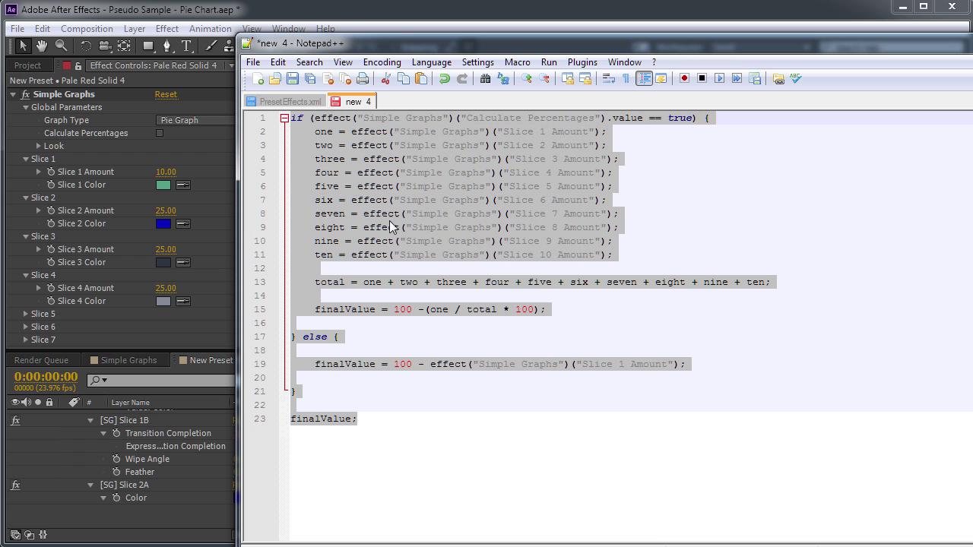
key("alt+Tab")
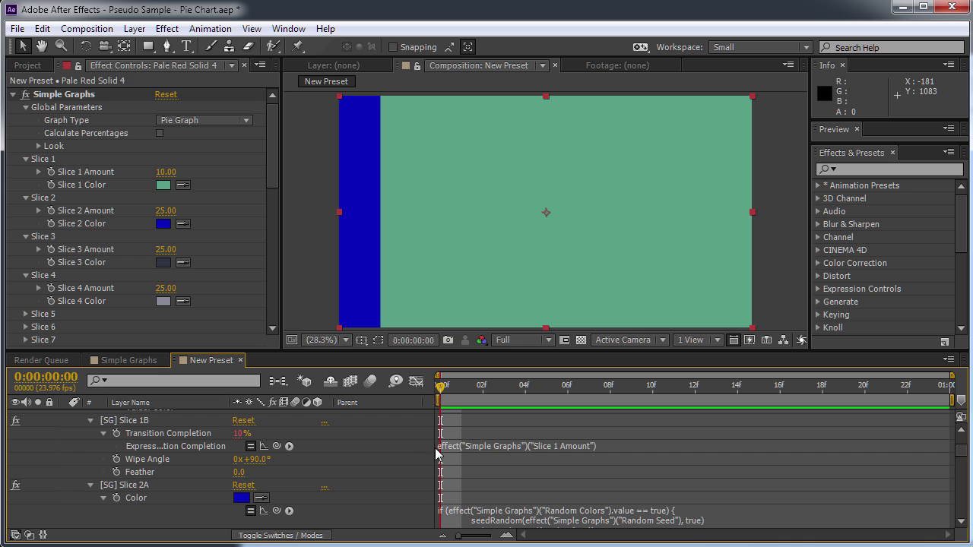
left_click(555, 445)
key("ctrl+v")
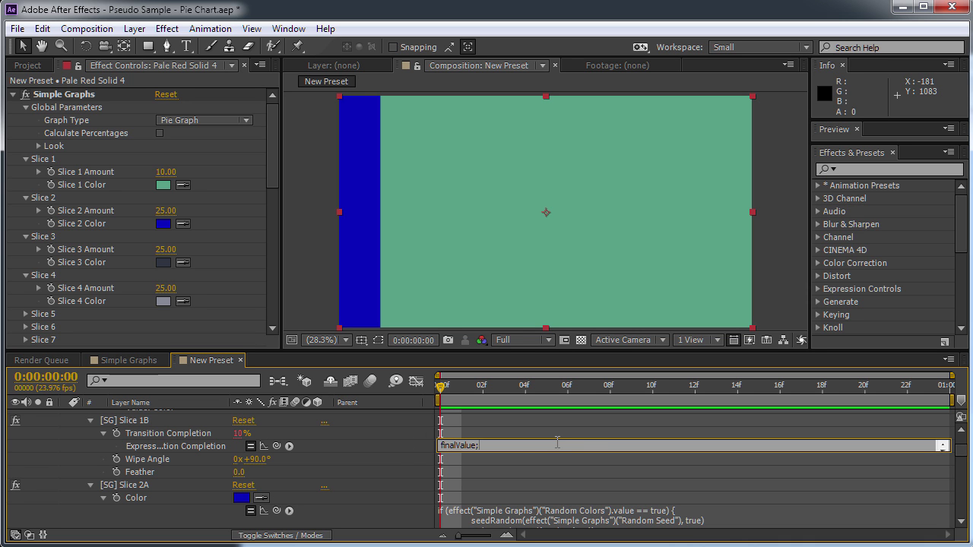
key("KP_Enter")
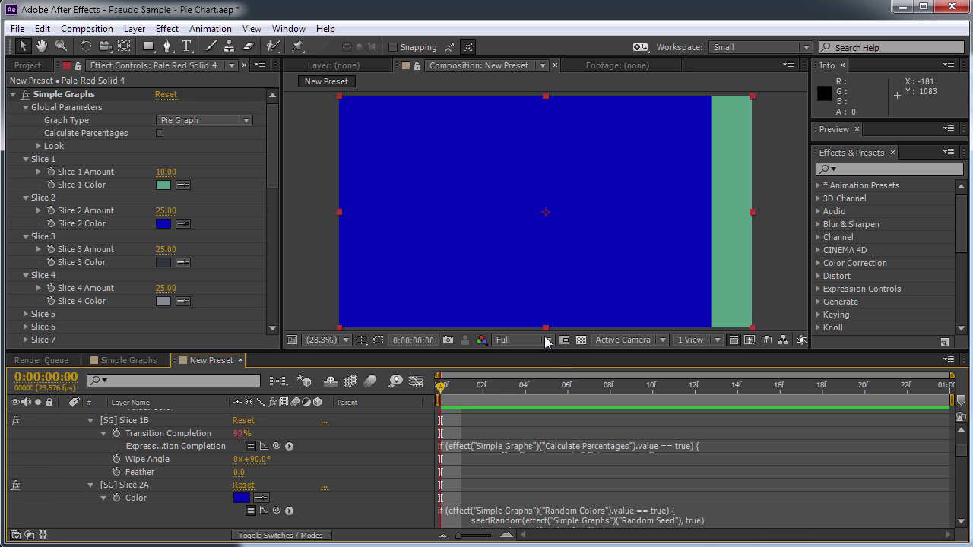
- Test the wipe by varying the Slice 1 Amount and setting it to 50
mouse_move(164, 171)
left_mouse_down()
mouse_move(193, 172)
mouse_move(162, 175)
left_mouse_up()
left_click(163, 173)
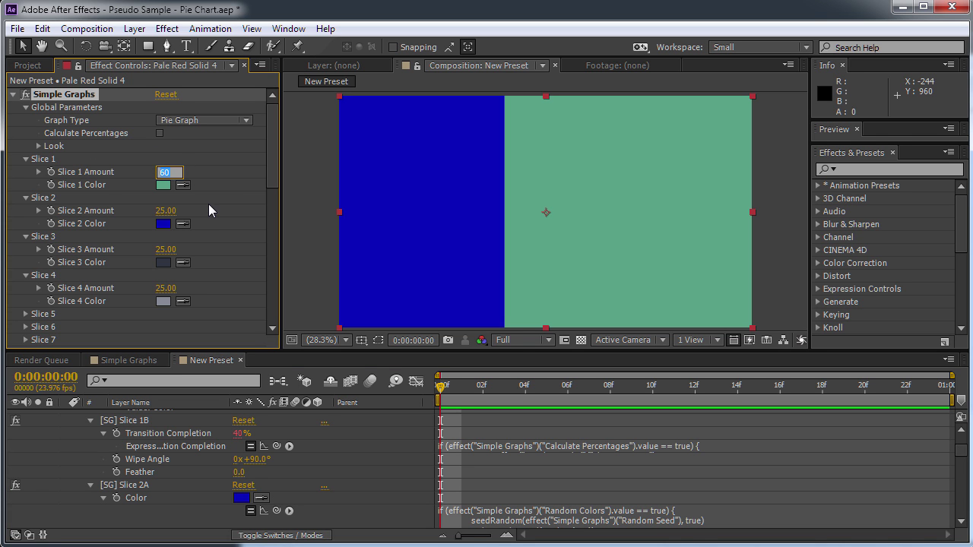
type("50")
key("Return")
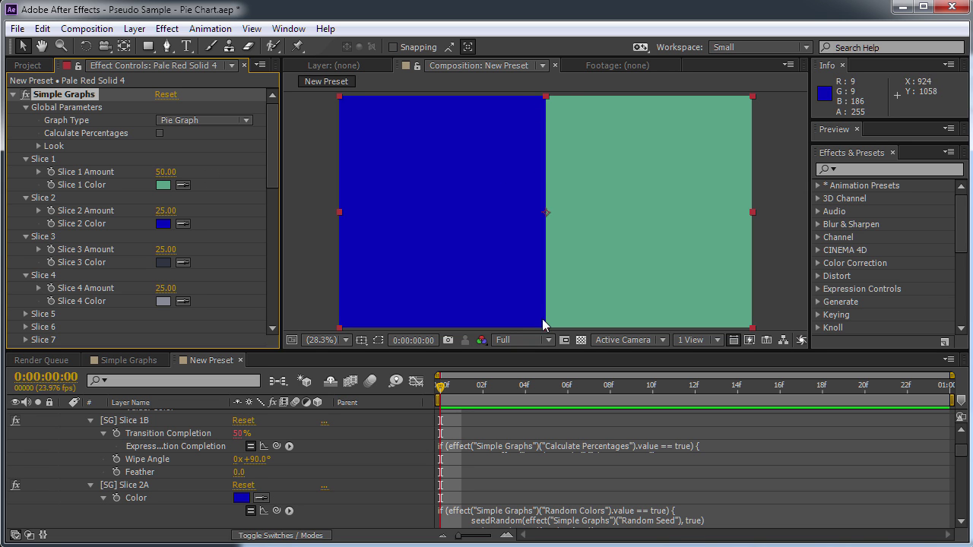
- Enable Calculate Percentages and set the Slice 1 Amount to 25
left_click(159, 133)
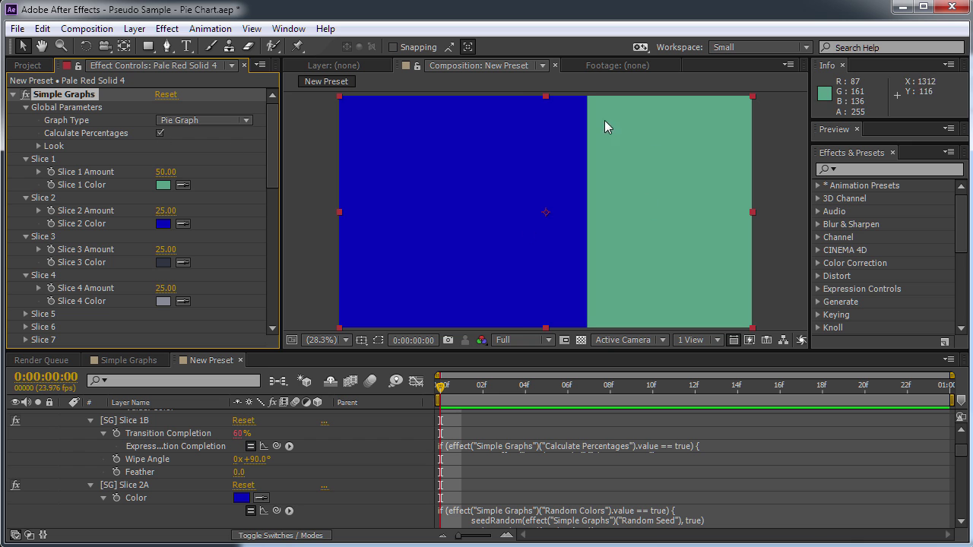
left_click(167, 172)
type("25")
key("Return")
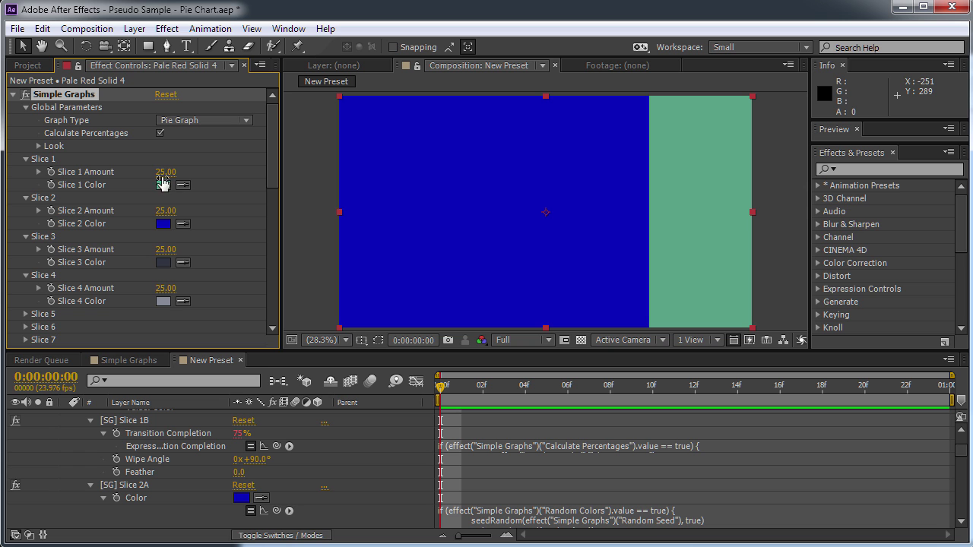
- Expand the Slice 5 parameters and set the Slice 1 Amount to 75
left_click(23, 314)
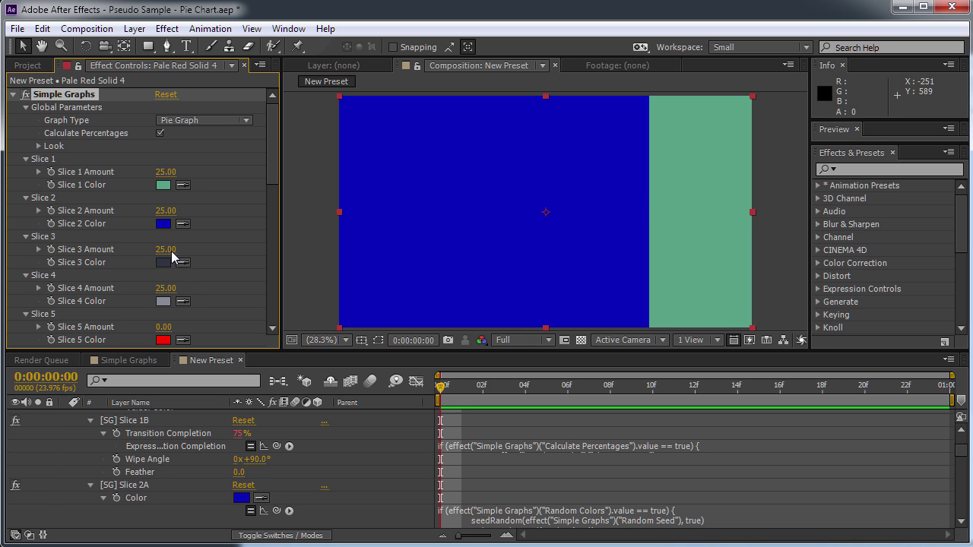
left_click(165, 171)
type("75")
key("Return")
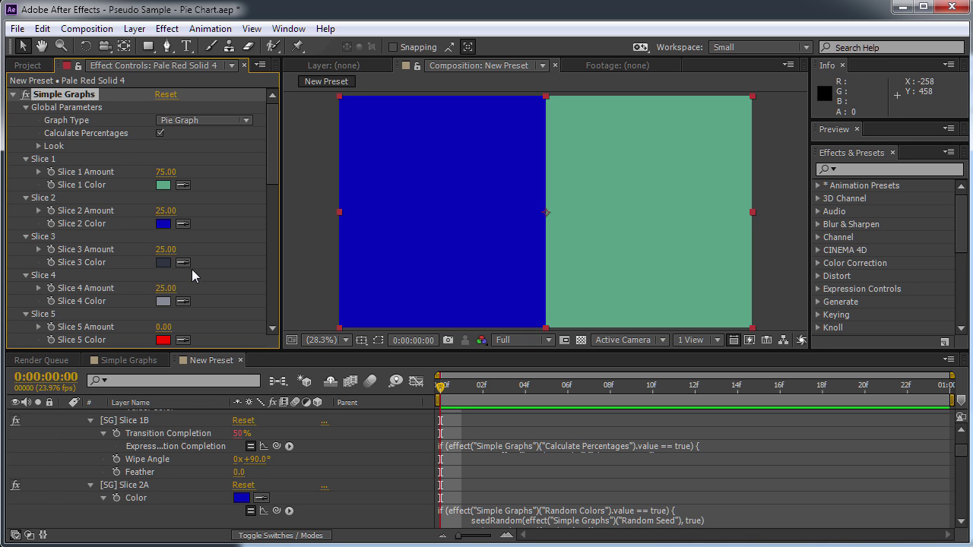
- Try a Slice 5 Amount of 25, and set it back to 0
scroll(181, 258, "down", 1)
left_click(165, 294)
type("25")
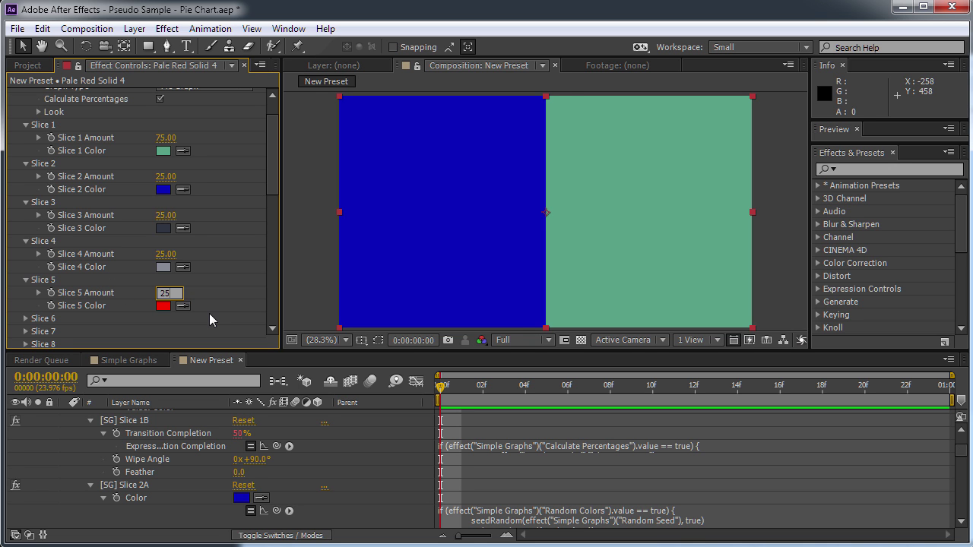
key("Return")
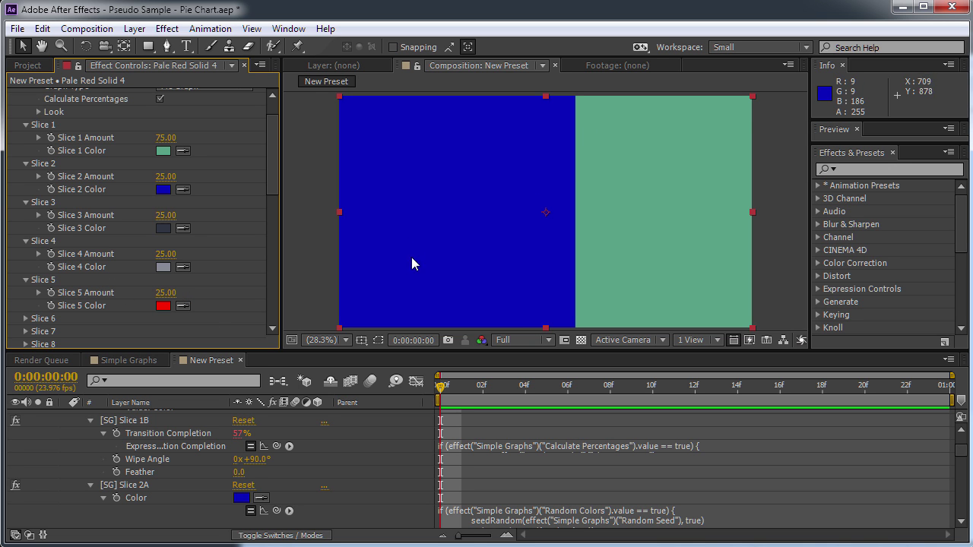
key("slash")
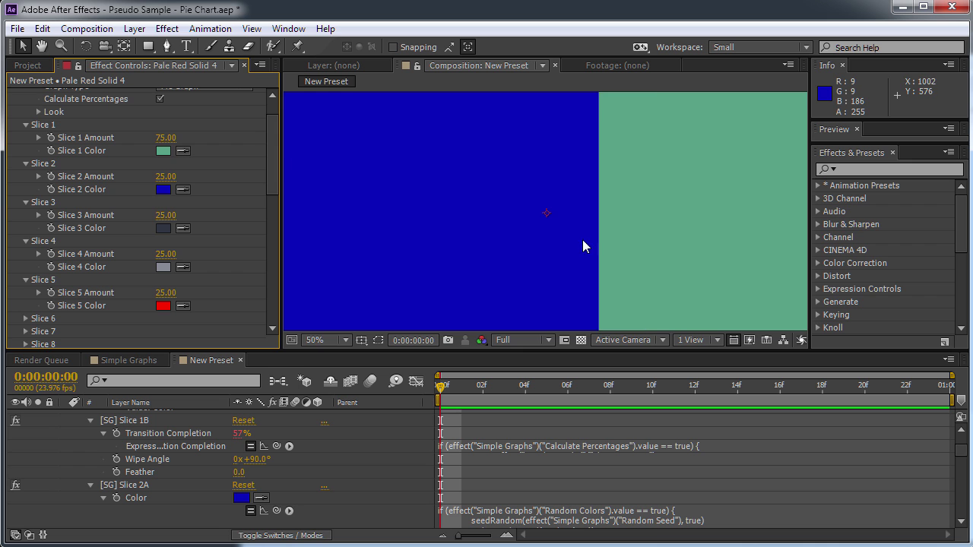
key("shift+slash")
left_click(166, 293)
type("0")
key("Return")
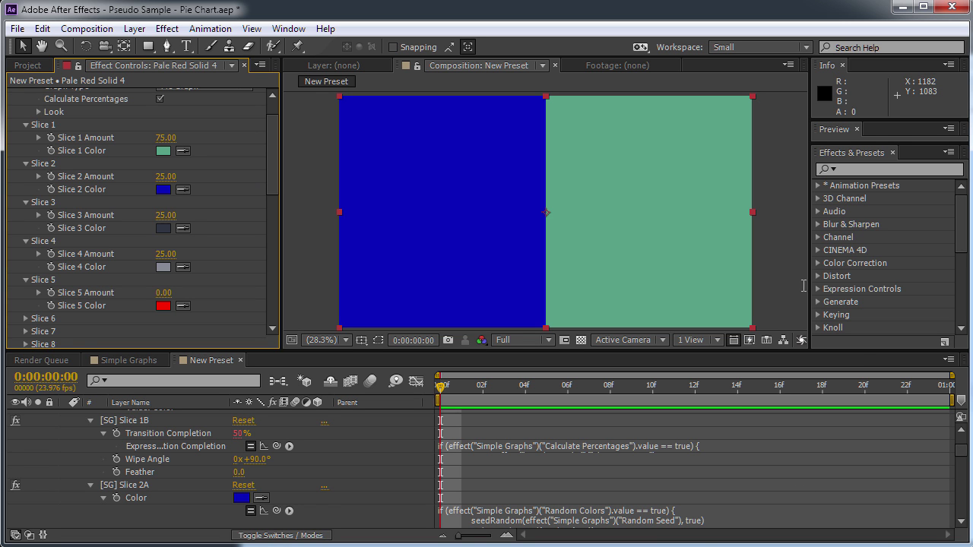
- Collapse the [SG] Slice 3A, 2A, 1B and 1A effects in the effect list
scroll(127, 211, "down", 1)
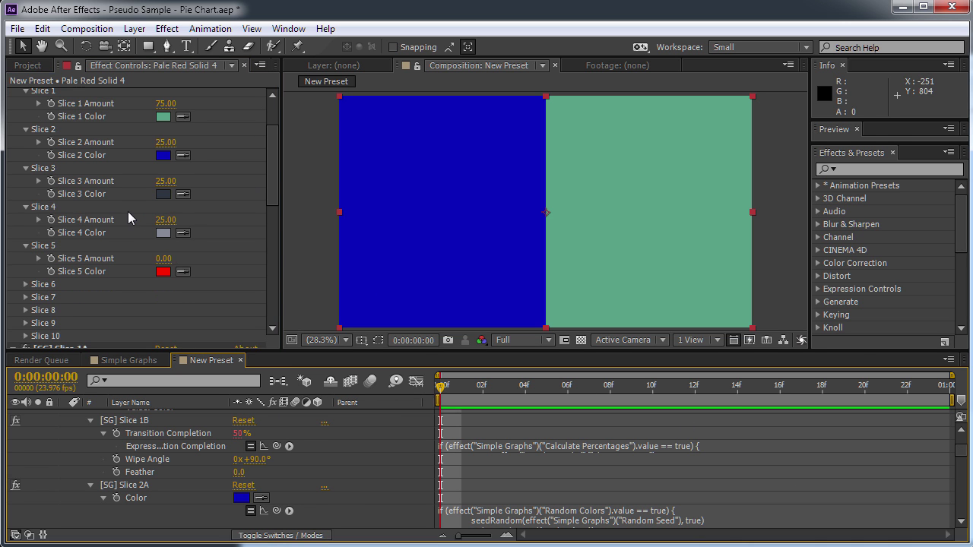
scroll(123, 228, "up", 1)
scroll(123, 228, "down", 10)
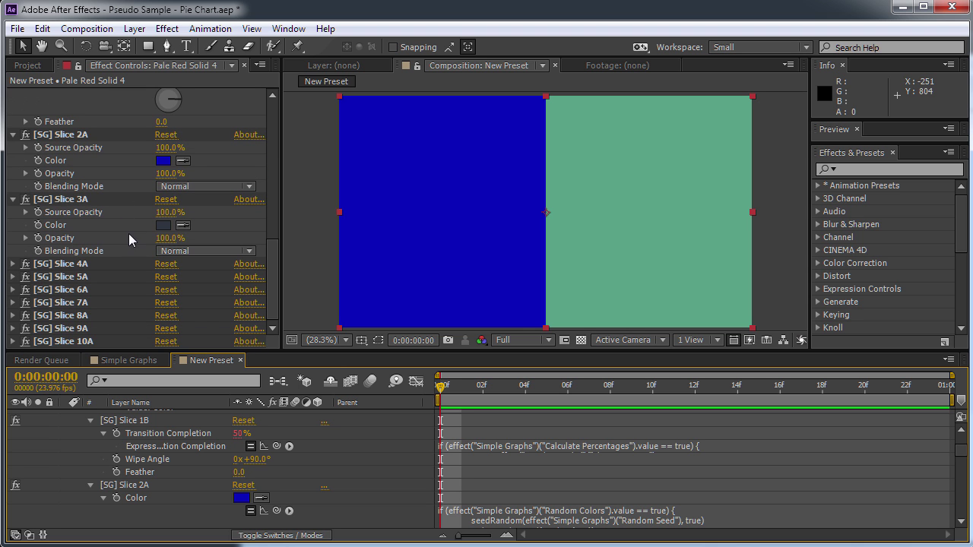
left_click(14, 201)
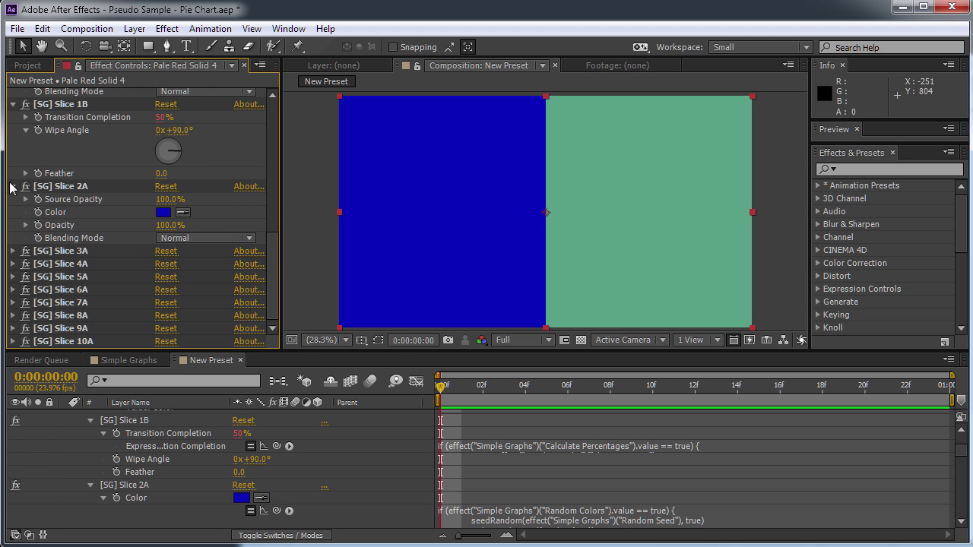
left_click(11, 187)
left_click(13, 157)
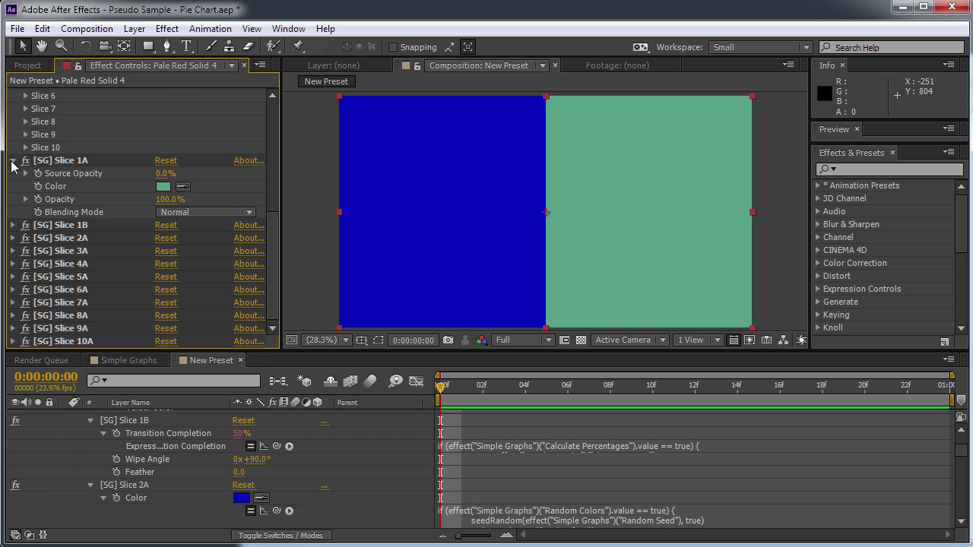
left_click(12, 160)
- Duplicate the [SG] Slice 1B wipe effect nine times
left_click(86, 227)
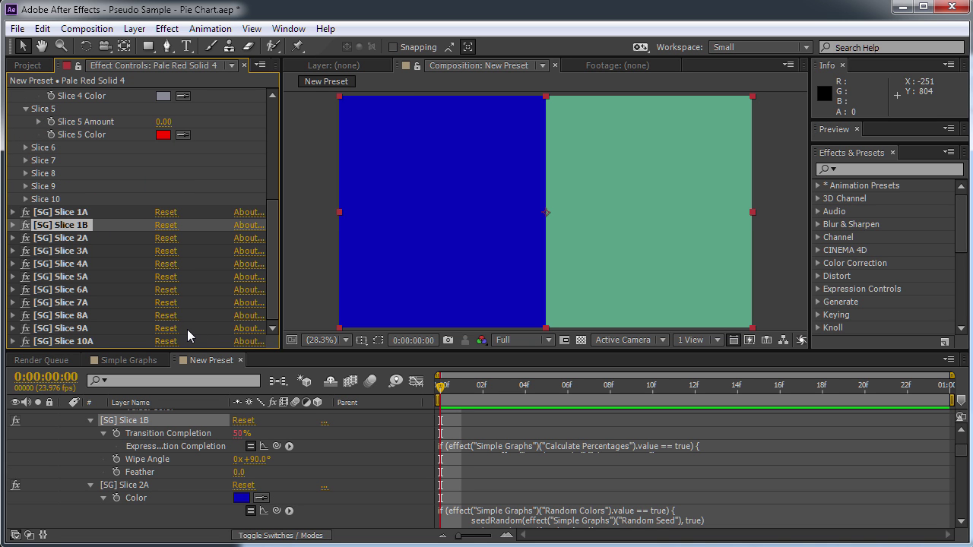
key("ctrl+d")
key("ctrl+d")
key("ctrl+d")
key("ctrl+d")
key("ctrl+d")
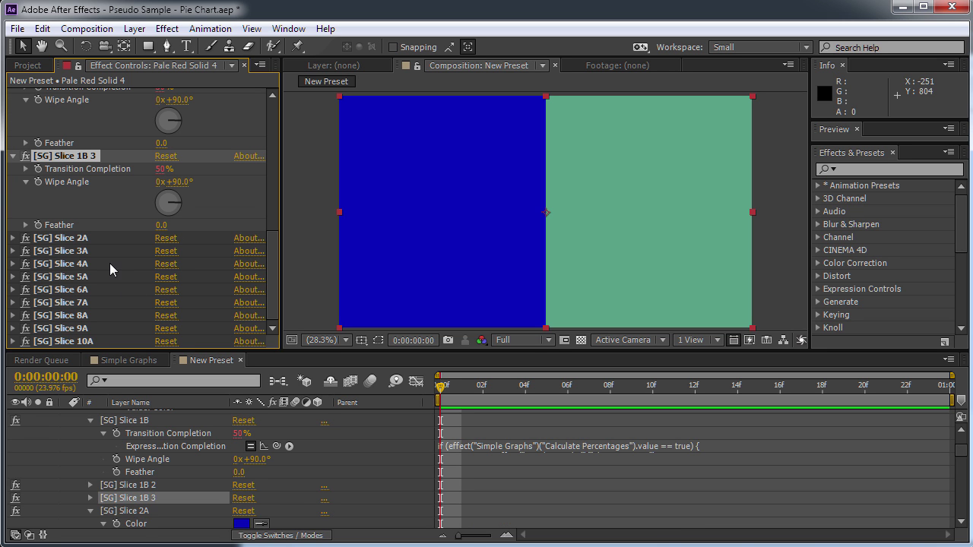
key("ctrl+d")
key("ctrl+d")
key("ctrl+d")
key("ctrl+d")
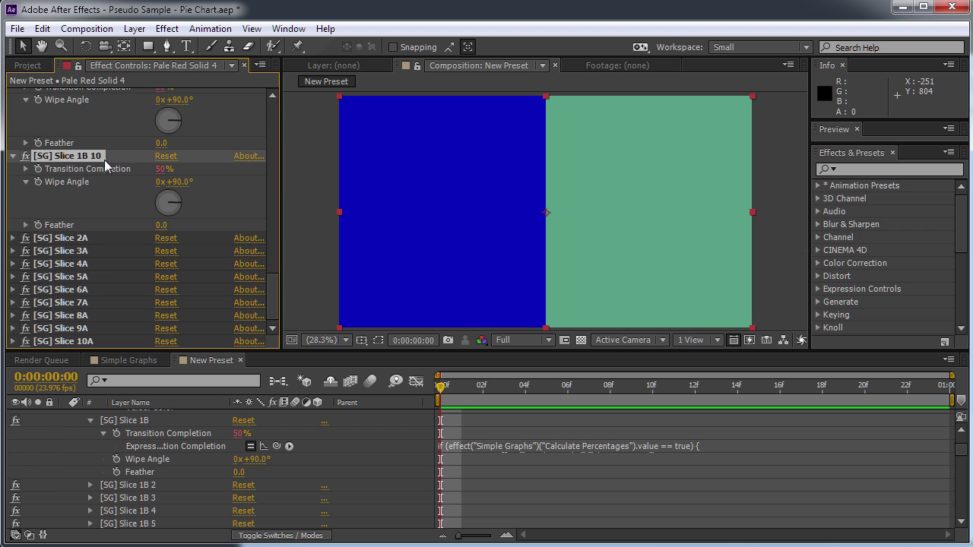
- Reorder the nine [SG] Slice 1B copies so that one sits directly below each of the [SG] Slice 2A to 10A effects
left_click_drag(90, 157, 108, 328)
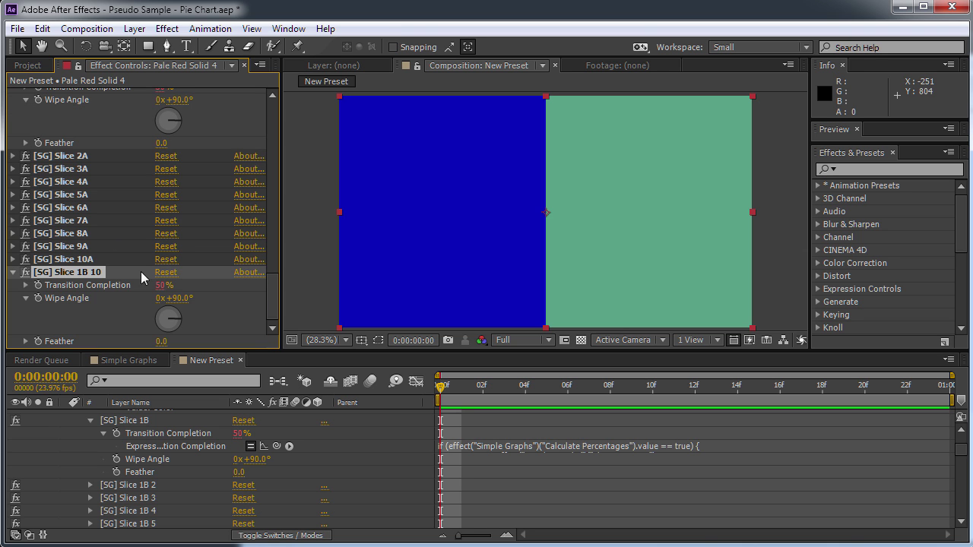
scroll(123, 241, "up", 3)
scroll(115, 231, "up", 2)
left_click_drag(69, 142, 103, 226)
scroll(122, 202, "up", 3)
left_click_drag(68, 193, 113, 230)
scroll(114, 228, "up", 2)
scroll(94, 193, "up", 3)
- Rename the wipe copy below [SG] Slice 2A as [SG] Slice 2B
key("Return")
left_click(112, 230)
type("2B")
key("Return")
left_click(111, 326)
- Rename the wipe copy below [SG] Slice 3A as [SG] Slice 3B
key("Return")
left_click(111, 325)
key("BackSpace")
key("BackSpace")
key("BackSpace")
key("BackSpace")
type("3B")
key("Return")
- Rename the wipe copy below [SG] Slice 4A as [SG] Slice 4B
scroll(111, 335, "down", 3)
left_click(107, 352)
key("Return")
left_click(106, 352)
key("BackSpace")
key("BackSpace")
key("BackSpace")
key("BackSpace")
type("4B")
key("Return")
- Rename the wipe copy below [SG] Slice 5A as [SG] Slice 5B
scroll(117, 338, "down", 3)
left_click(104, 376)
key("Return")
left_click(105, 376)
type("5B")
key("Return")
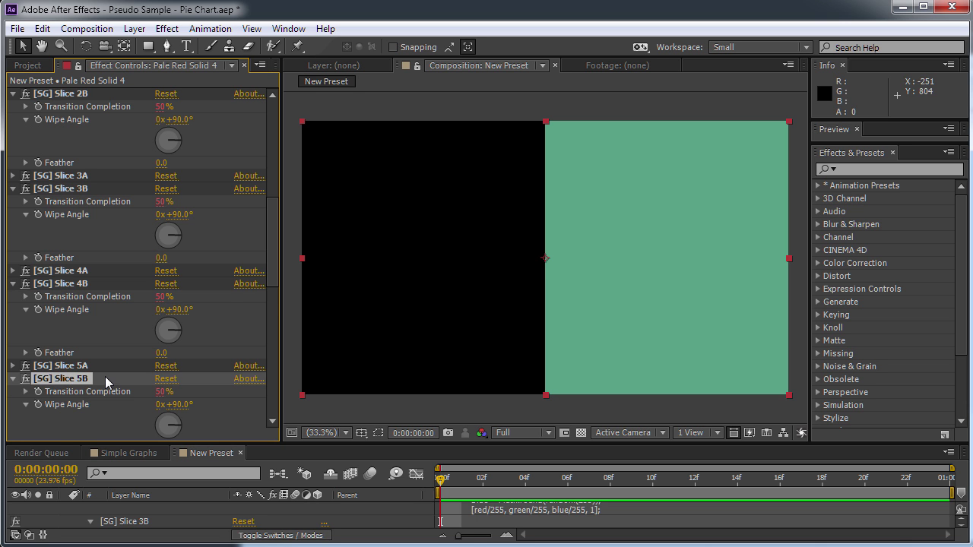
- Rename the wipe copy below [SG] Slice 6A as [SG] Slice 6B
scroll(102, 383, "down", 3)
left_click(92, 404)
key("Return")
left_click(93, 404)
key("BackSpace")
key("BackSpace")
key("BackSpace")
key("BackSpace")
type("6B")
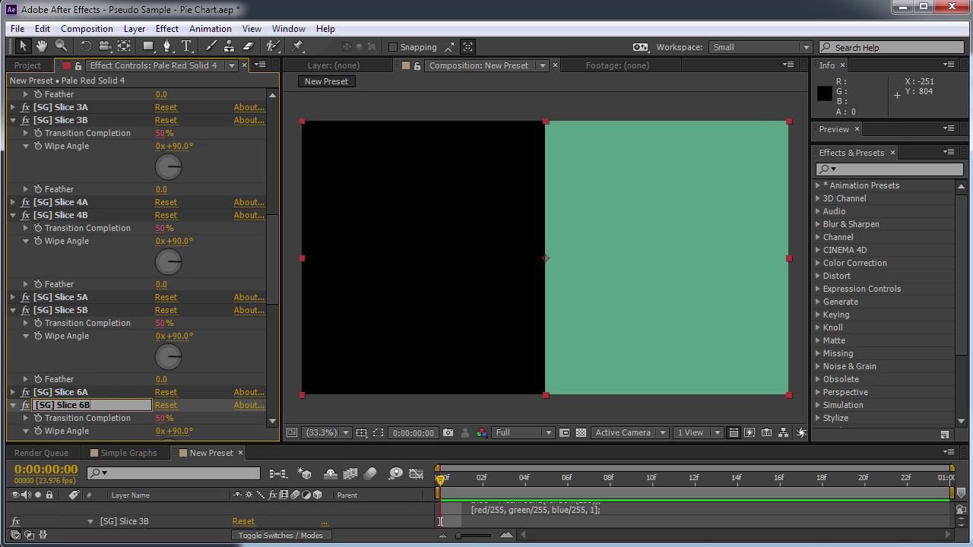
key("Return")
- Rename the wipe copy below [SG] Slice 7A as [SG] Slice 7B
scroll(96, 404, "down", 3)
left_click(93, 397)
key("Return")
left_click(93, 397)
key("BackSpace")
type("7B")
key("Return")
- Rename the wipe copy below [SG] Slice 8A as [SG] Slice 8B
scroll(93, 395, "down", 3)
left_click(93, 390)
key("Return")
left_click(94, 390)
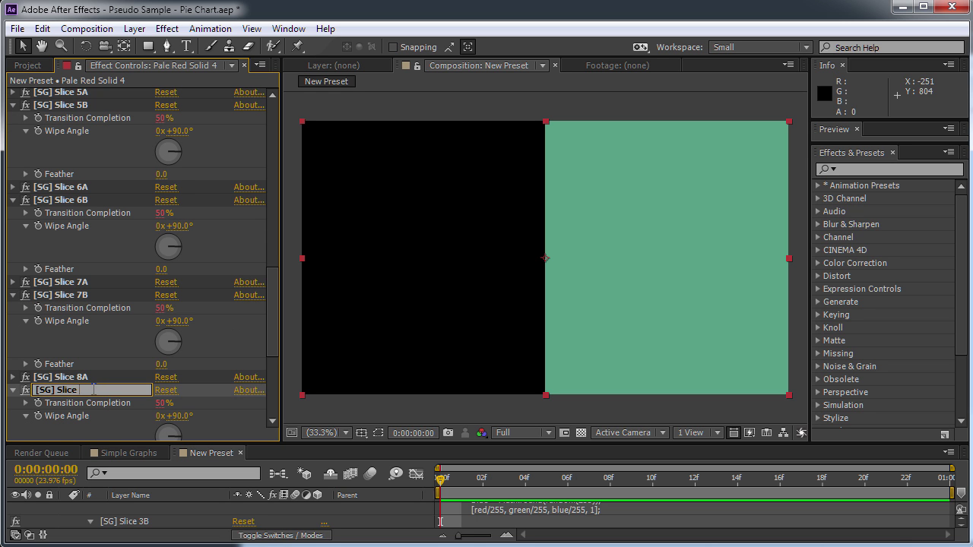
type("B")
key("Return")
- Rename the wipe copy below [SG] Slice 9A as [SG] Slice 9B
scroll(93, 392, "down", 3)
left_click(91, 348)
key("Return")
left_click(90, 348)
type("B")
key("Return")
- Rename the wipe copy below [SG] Slice 10A as [SG] Slice 10B
scroll(89, 350, "down", 3)
left_click(89, 375)
key("Return")
left_click(89, 375)
type("10B")
key("Return")
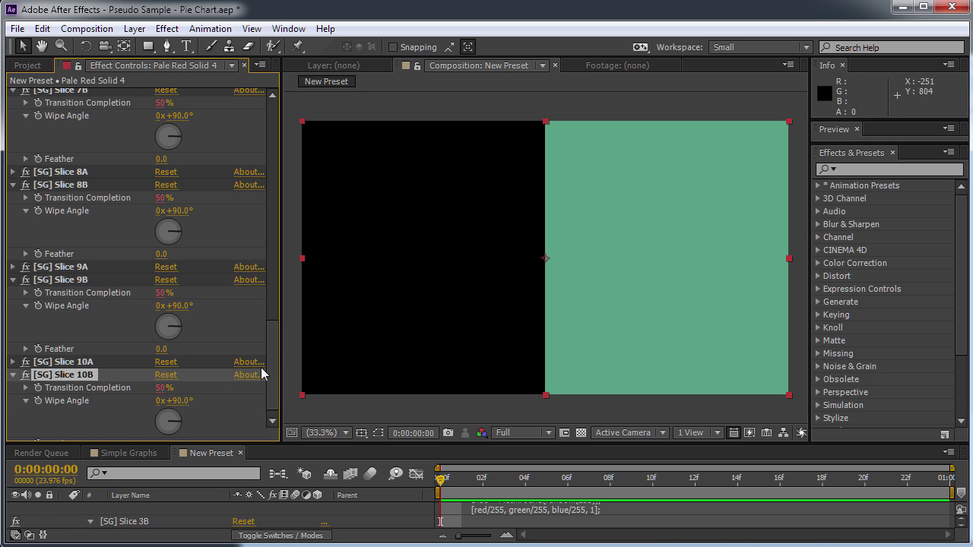
- Enlarge the timeline area to give the slice expressions more vertical room
left_click_drag(270, 367, 267, 329)
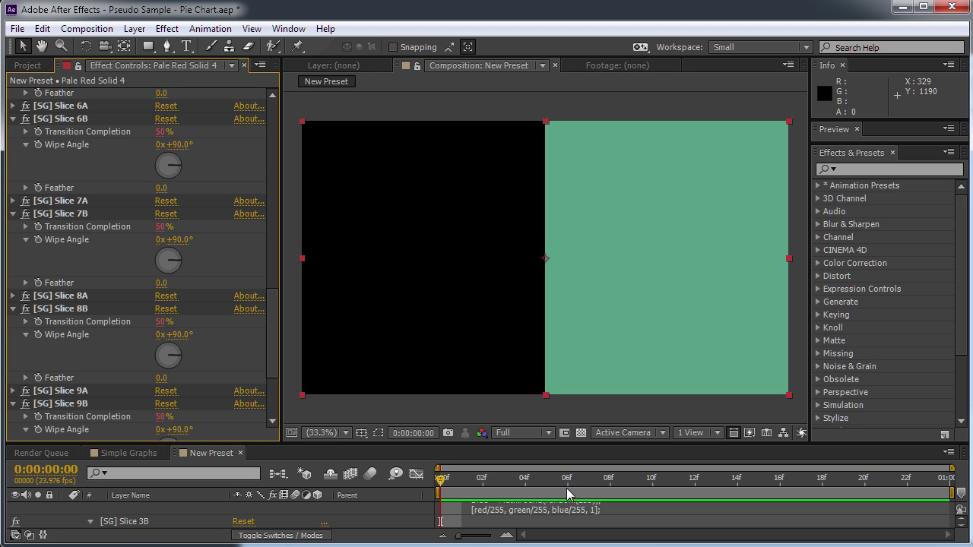
left_click_drag(426, 444, 425, 268)
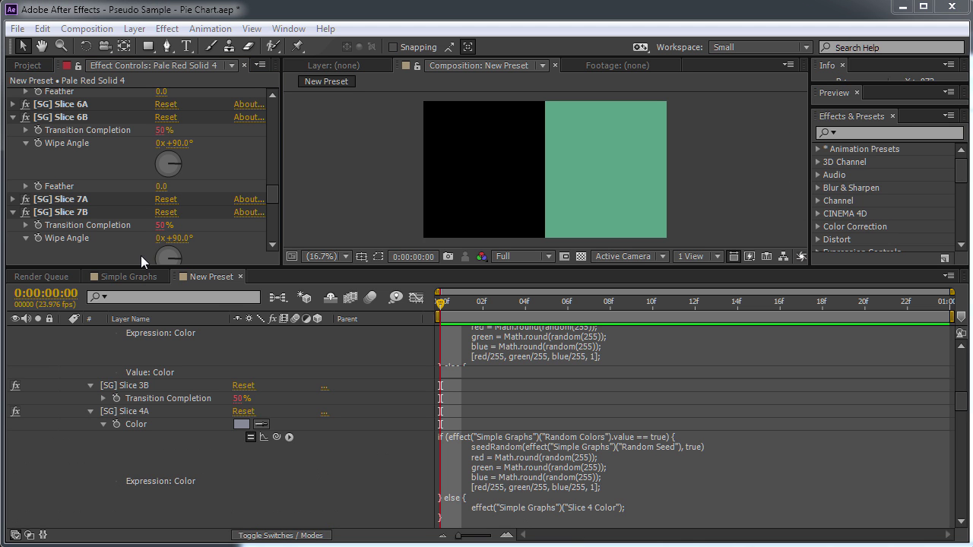
left_click_drag(269, 200, 271, 190)
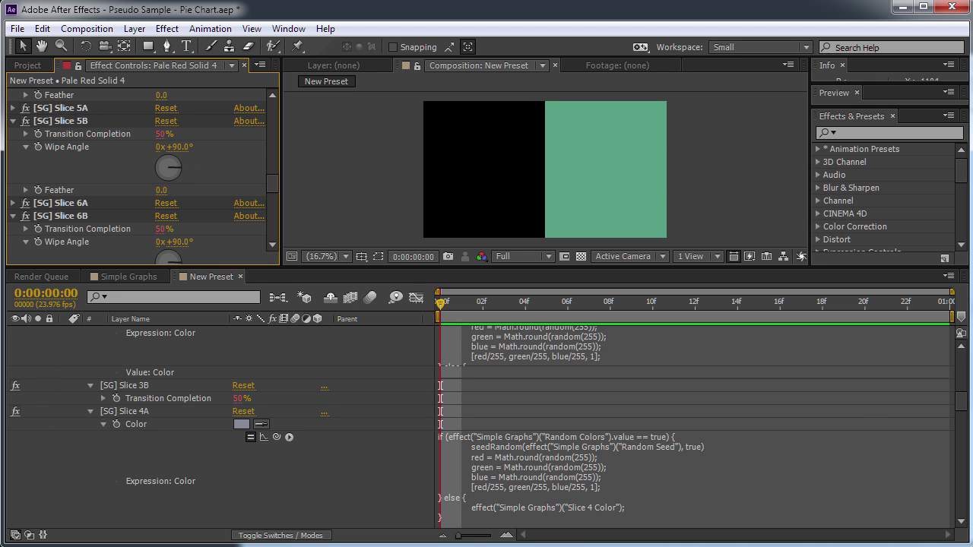
- Switch to Notepad++ and examine the slice-specific variable, the Slice 1 Amount reference and the 100 values in both finalValue lines
key("alt+Tab")
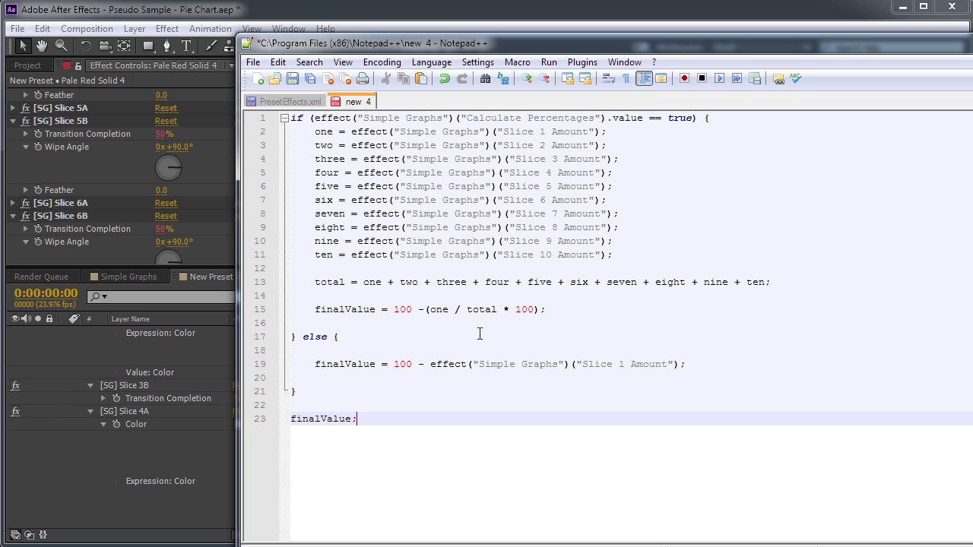
double_click(431, 311)
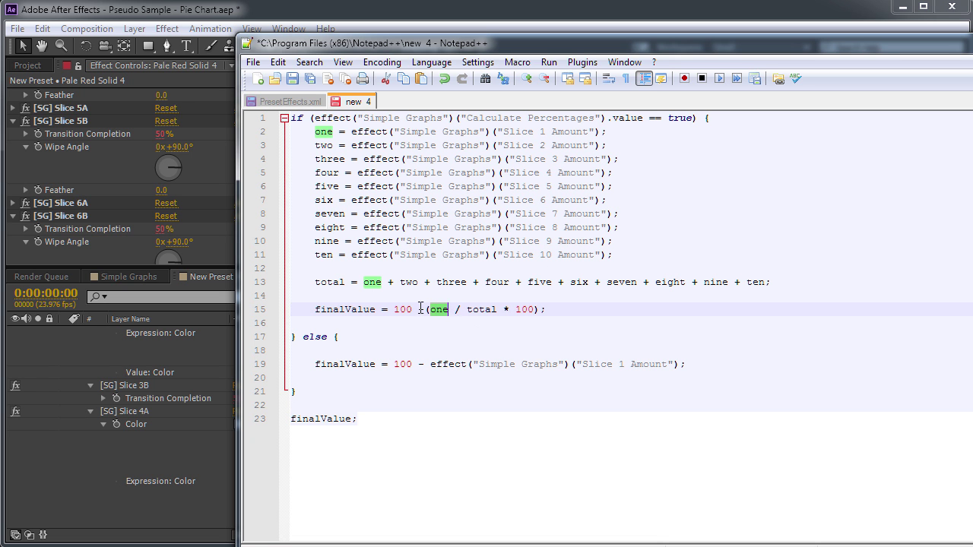
double_click(620, 364)
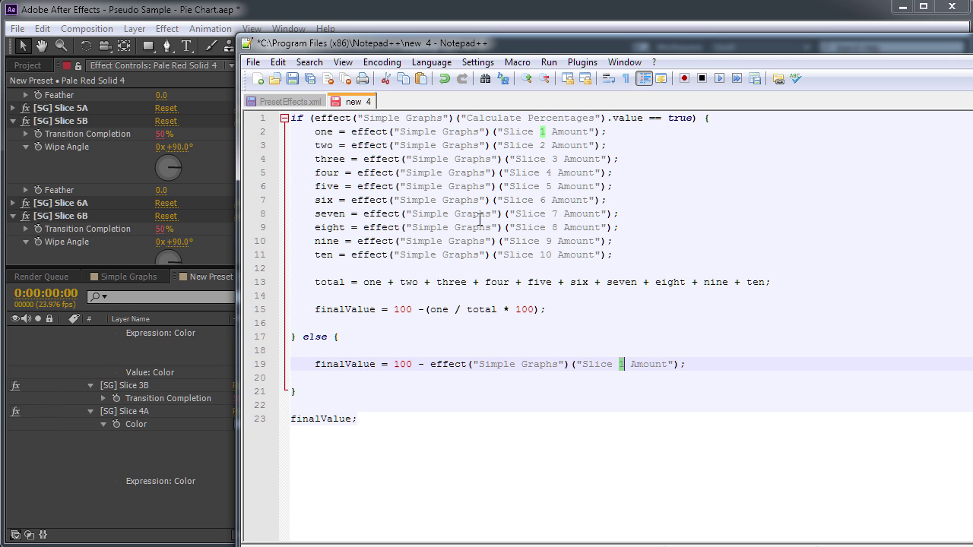
double_click(438, 310)
double_click(622, 365)
left_click(471, 366)
double_click(401, 310)
double_click(401, 365)
double_click(401, 310)
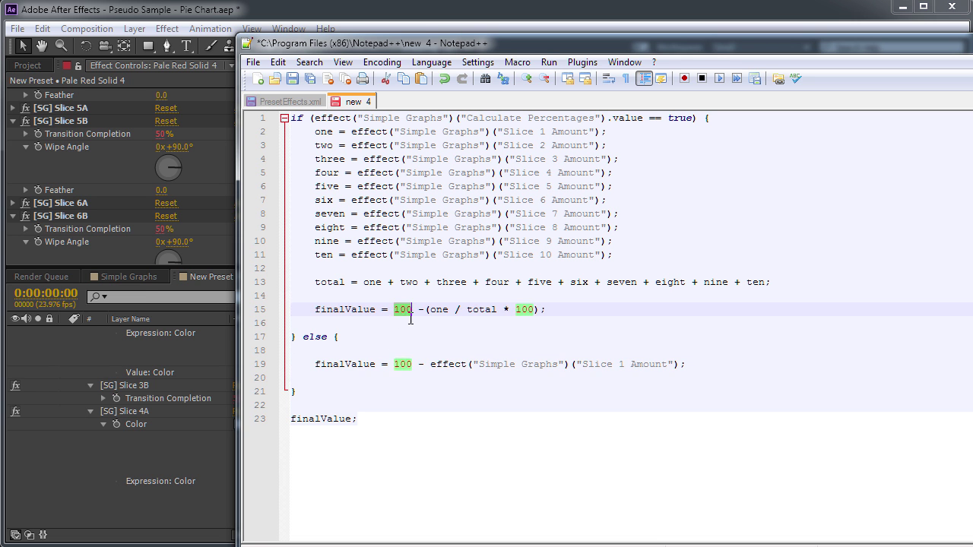
double_click(401, 365)
key("Up")
key("Up")
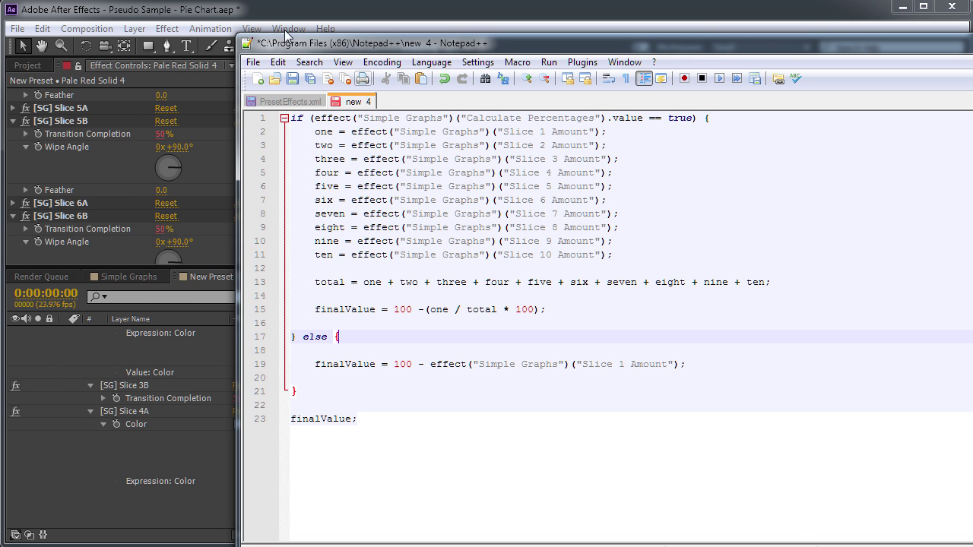
- Return to After Effects and examine the wipe and color expressions of the middle slices alongside the Slice 1 parameters
left_click(211, 17)
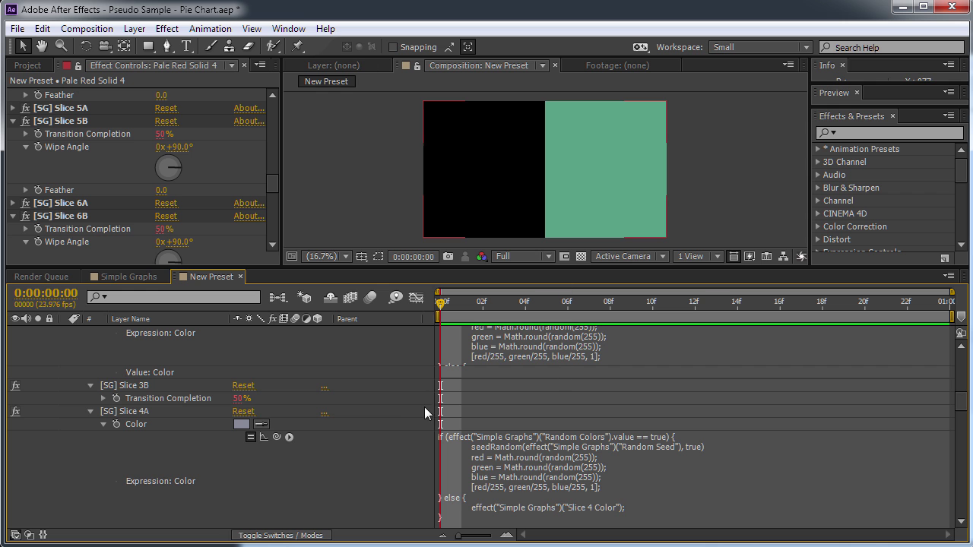
scroll(259, 390, "down", 5)
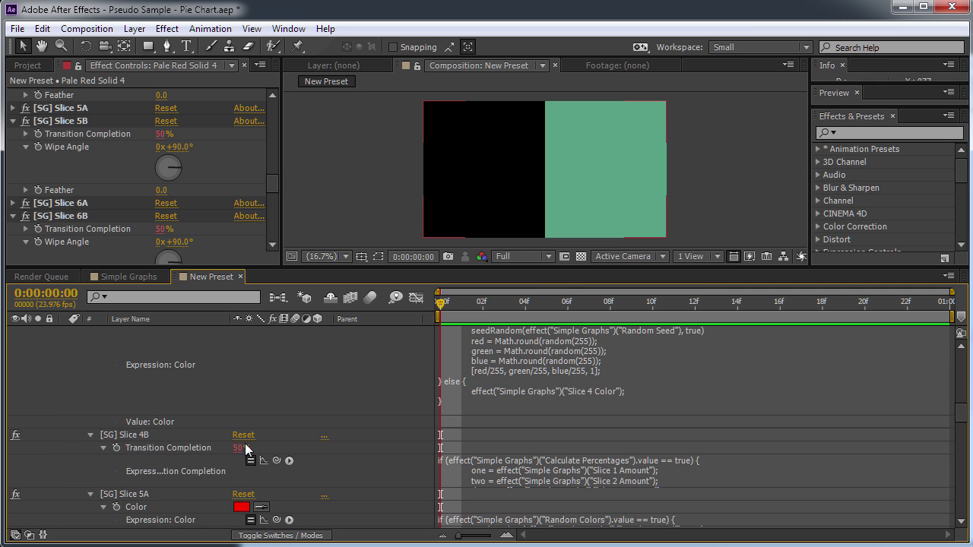
scroll(252, 439, "down", 3)
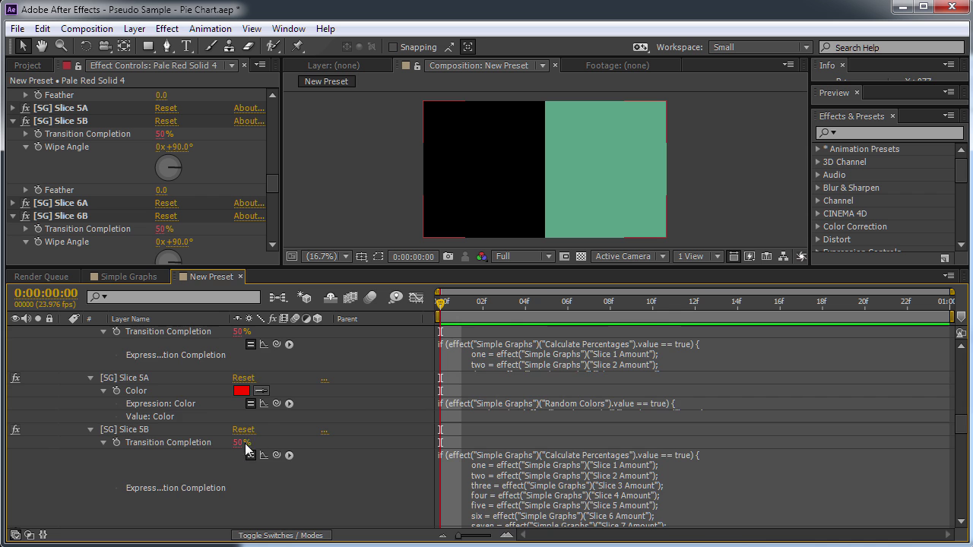
scroll(282, 484, "up", 2)
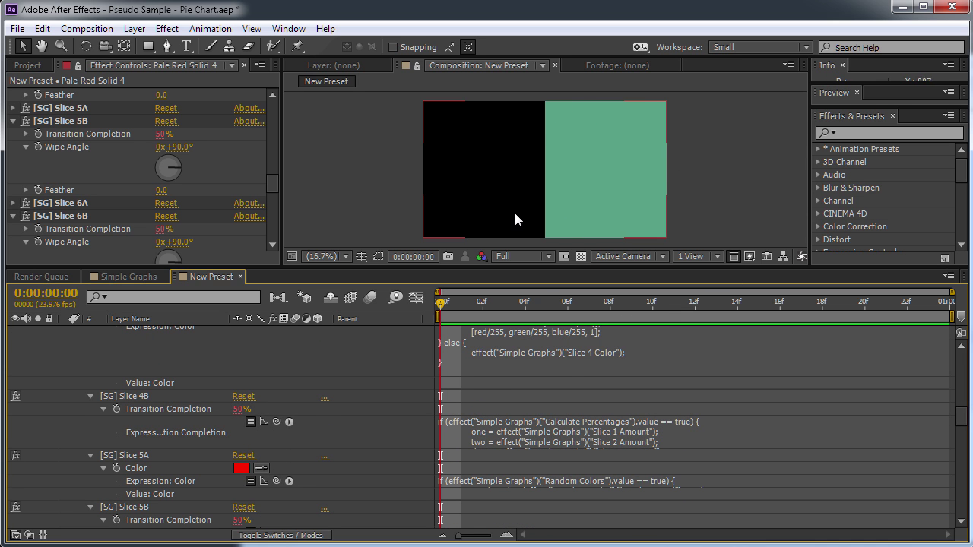
scroll(293, 468, "up", 5)
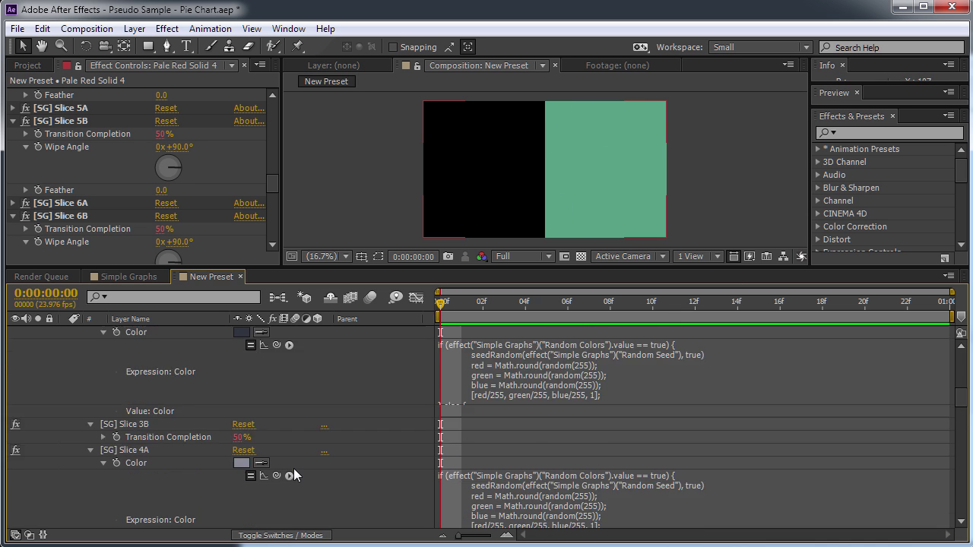
scroll(206, 196, "up", 10)
scroll(190, 218, "up", 4)
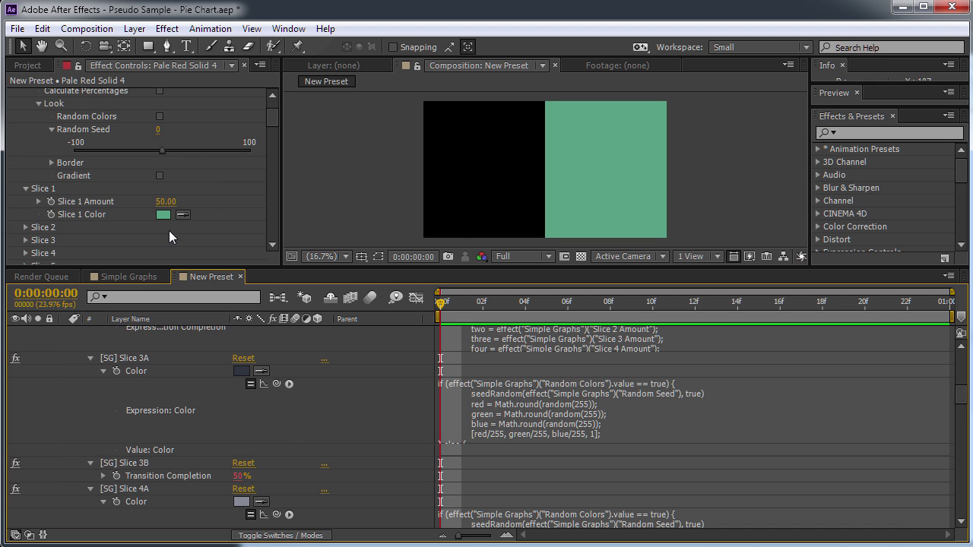
scroll(341, 371, "down", 3)
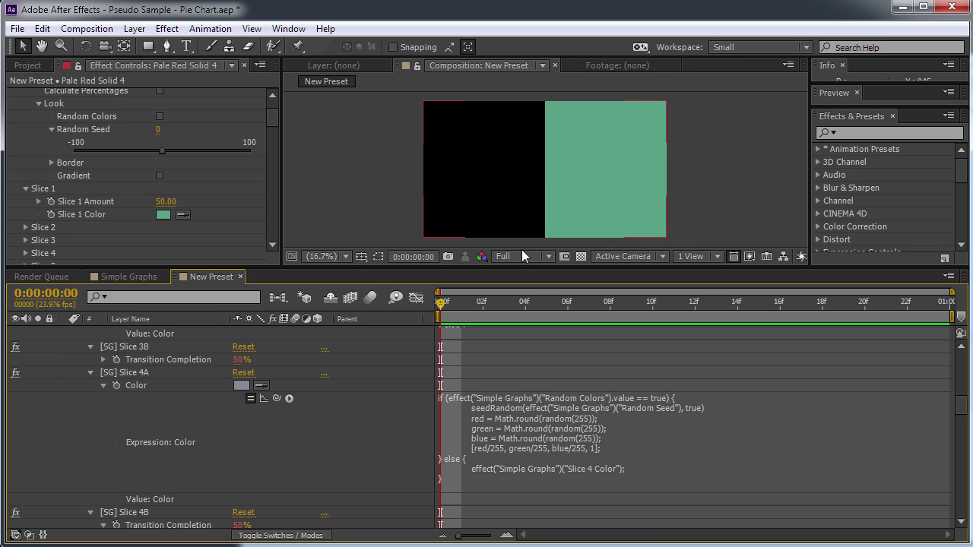
scroll(136, 217, "down", 10)
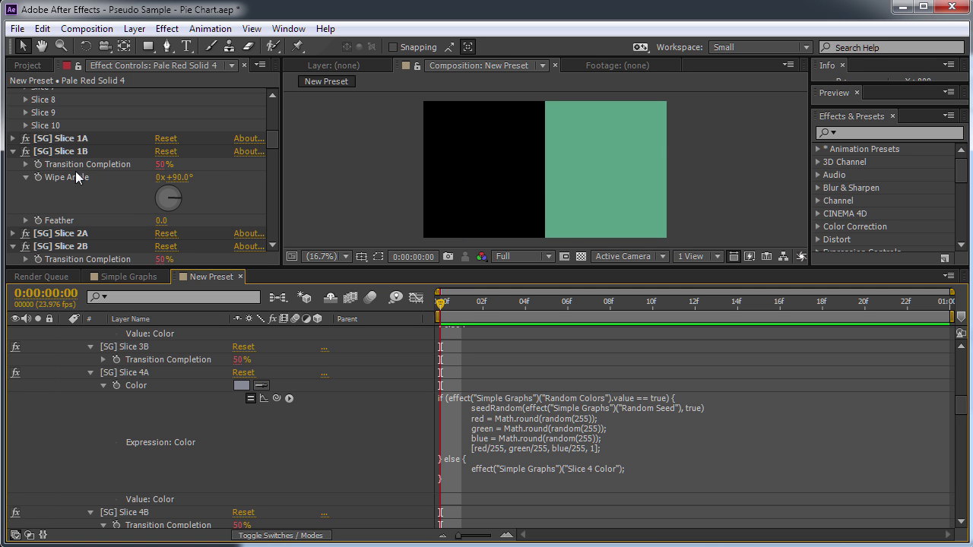
- Switch the [SG] Slice 1A and [SG] Slice 1B effects off and back on to check what each contributes
left_click(26, 138)
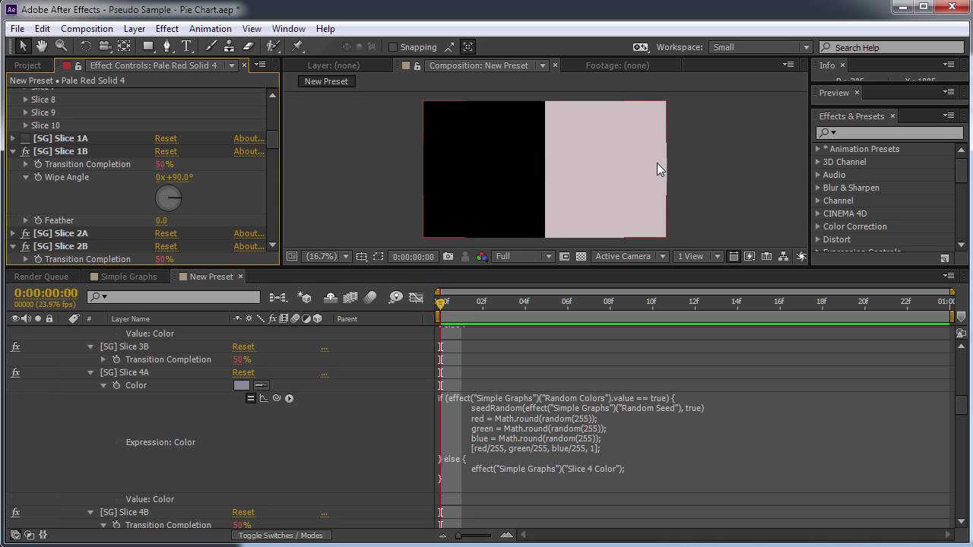
left_click(26, 139)
left_click(26, 151)
left_click(26, 151)
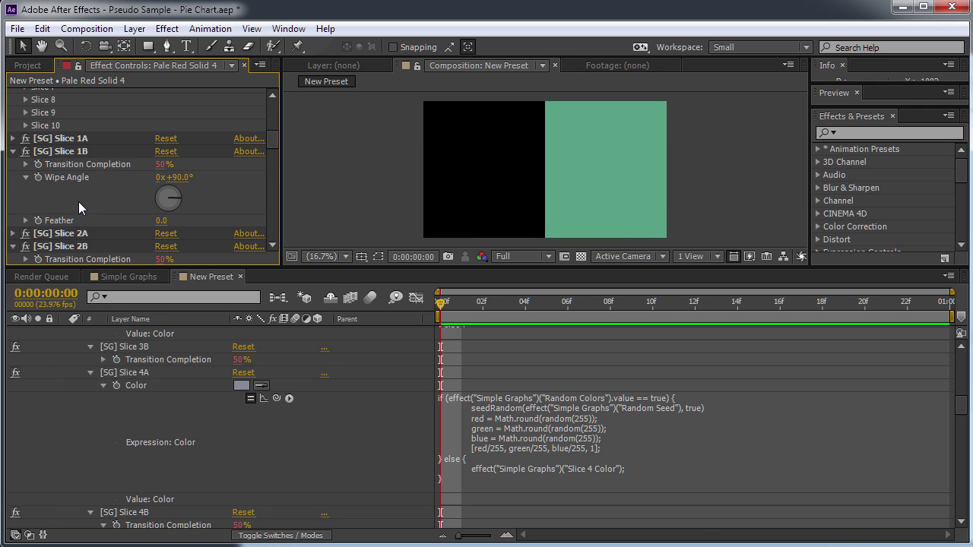
- Disable all the effects from [SG] Slice 3A through [SG] Slice 10B
scroll(79, 201, "down", 10)
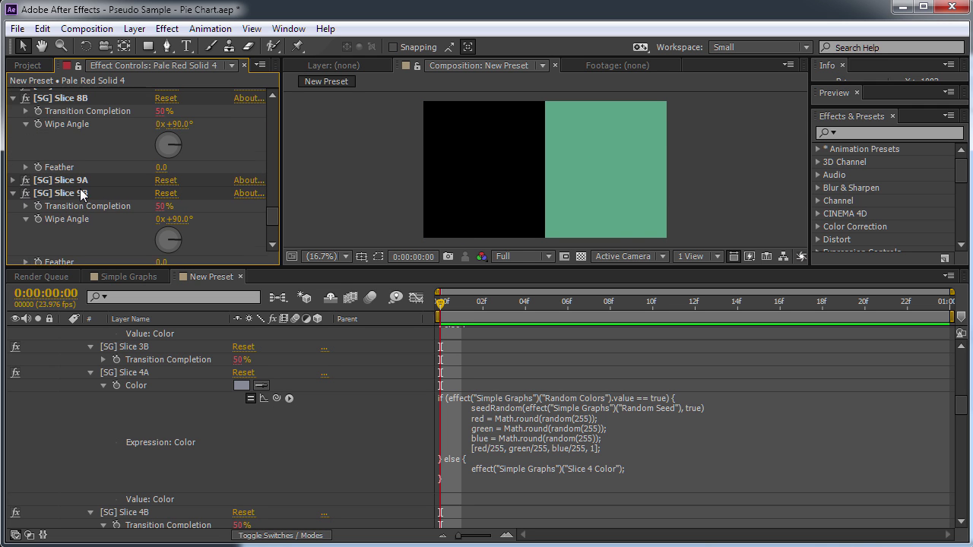
scroll(81, 190, "down", 2)
left_click(88, 187)
scroll(104, 206, "up", 9)
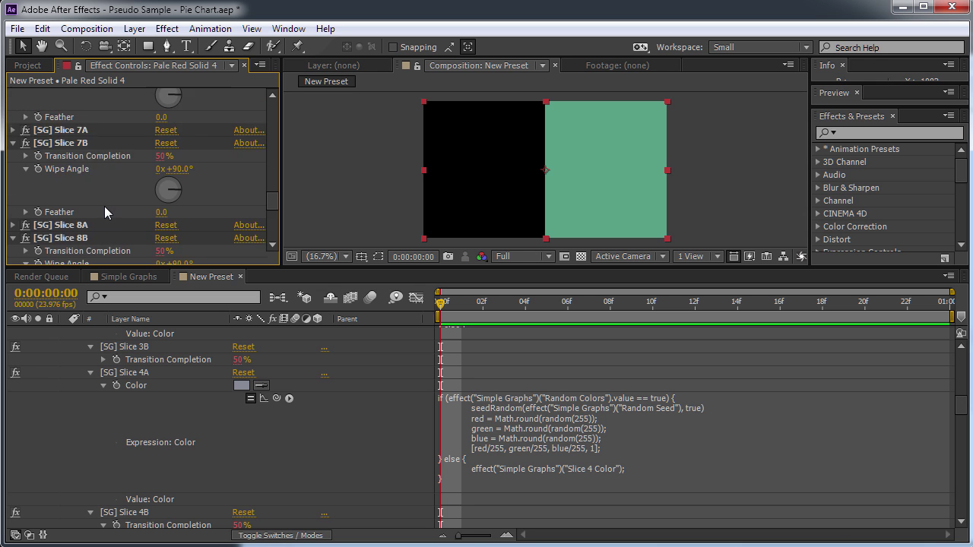
scroll(104, 206, "up", 1)
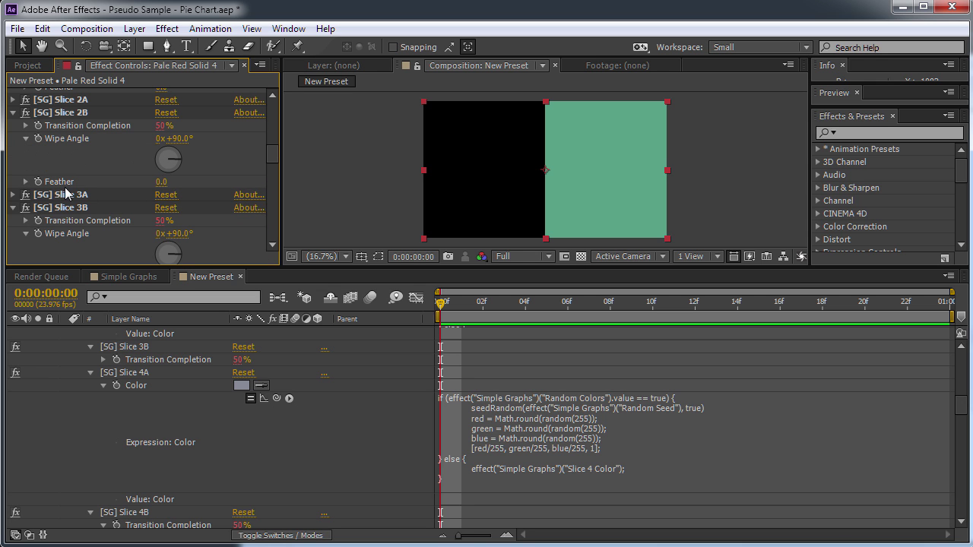
left_click(69, 195)
left_click(25, 196)
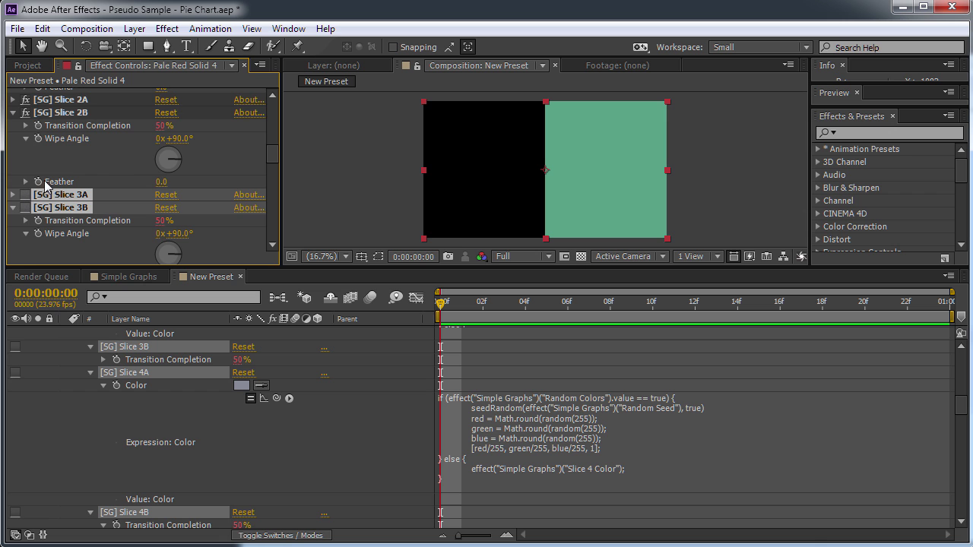
- Disable the Transition Completion expression of the [SG] Slice 2B effect
scroll(121, 156, "up", 1)
scroll(114, 179, "up", 1)
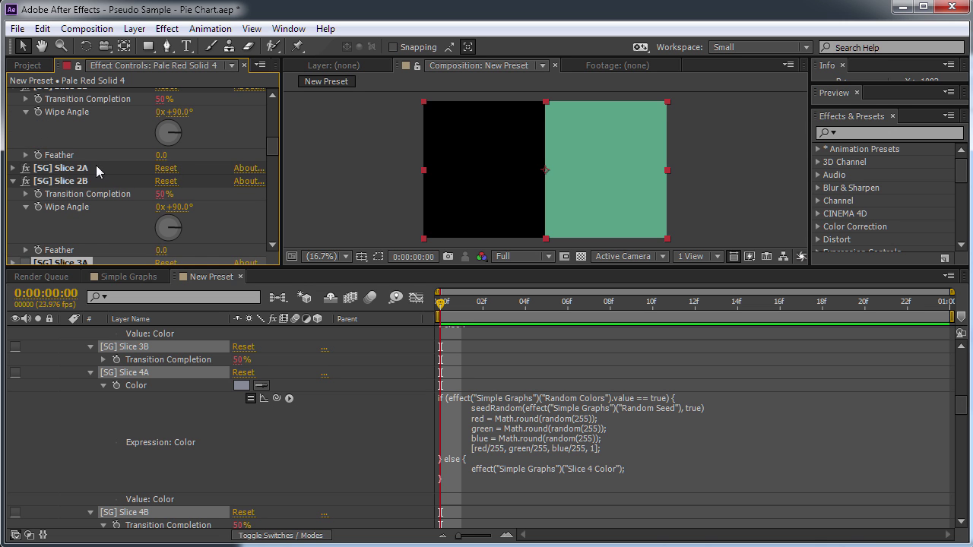
scroll(114, 183, "up", 1)
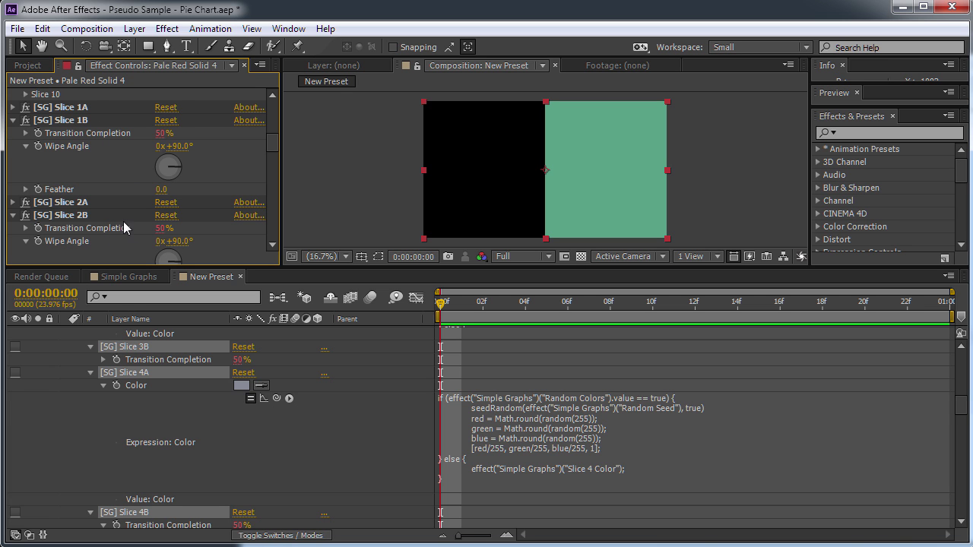
left_click(70, 216)
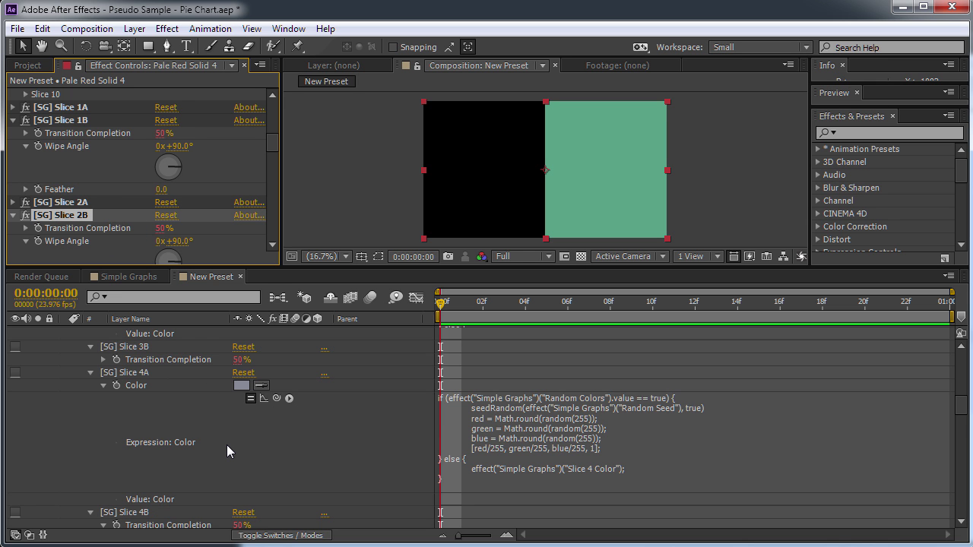
scroll(227, 446, "up", 10)
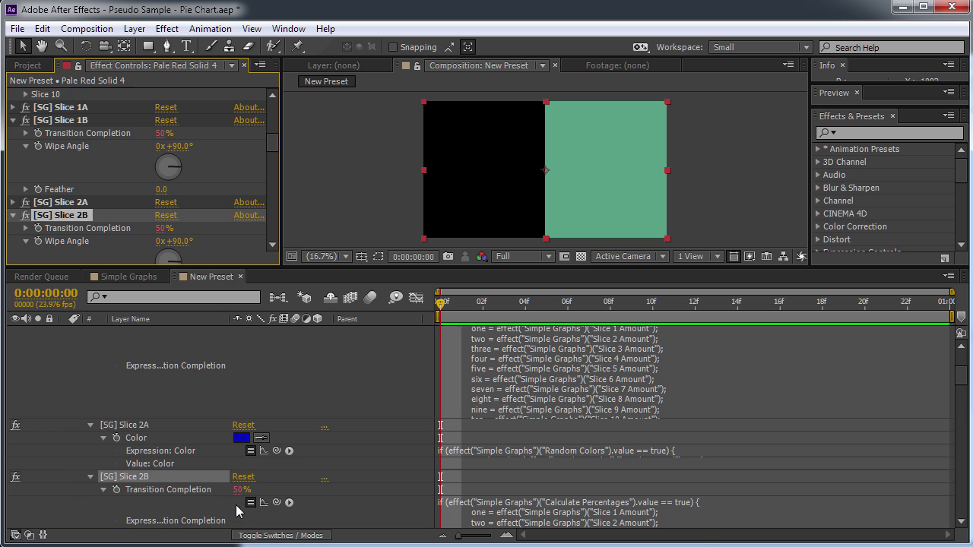
left_click(250, 503)
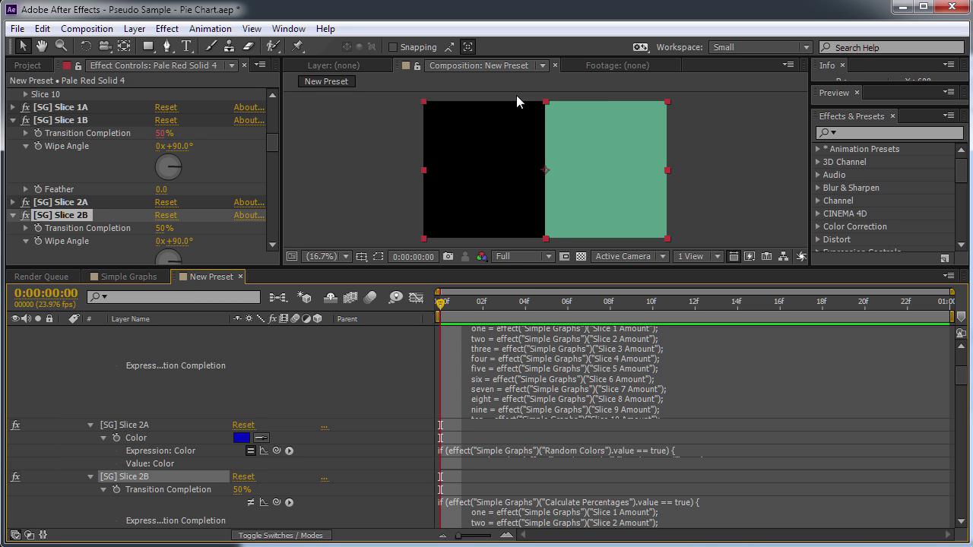
- Try Slice 2B's Transition Completion at 16% and set it back to 50%
left_click_drag(162, 235, 140, 230)
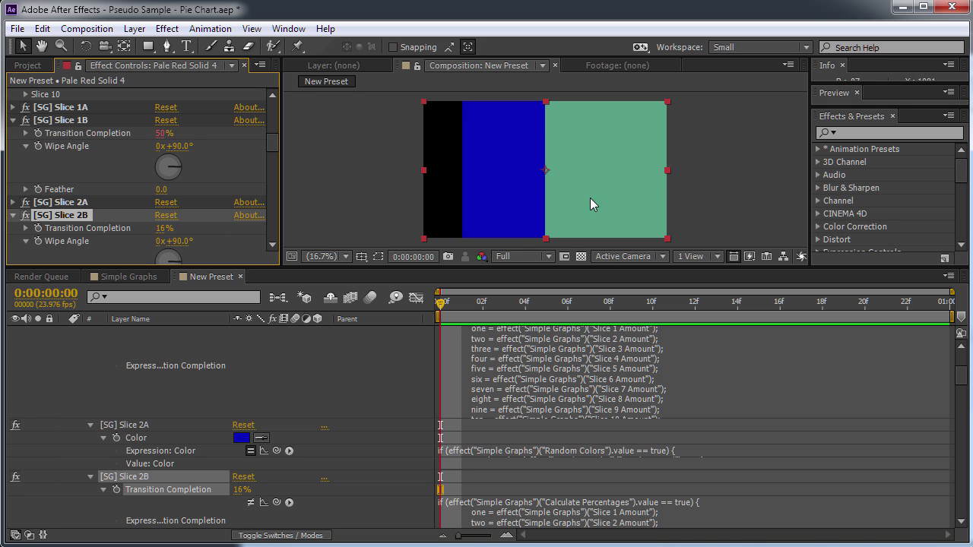
left_click(157, 228)
type("50")
key("Return")
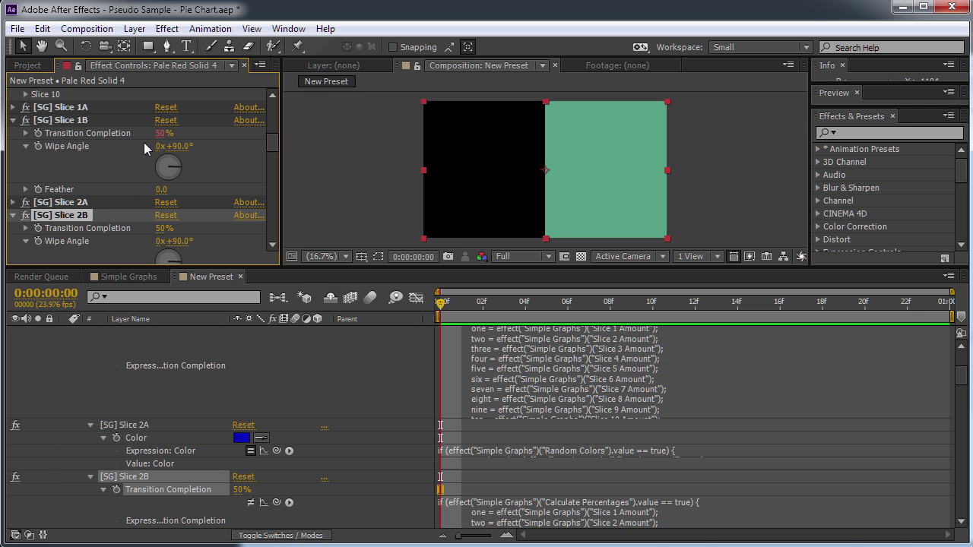
- Compare the starting value 100 in the Notepad++ finalValue lines with the Slice 1B and Slice 2B Transition Completion settings in After Effects
key("alt+Tab")
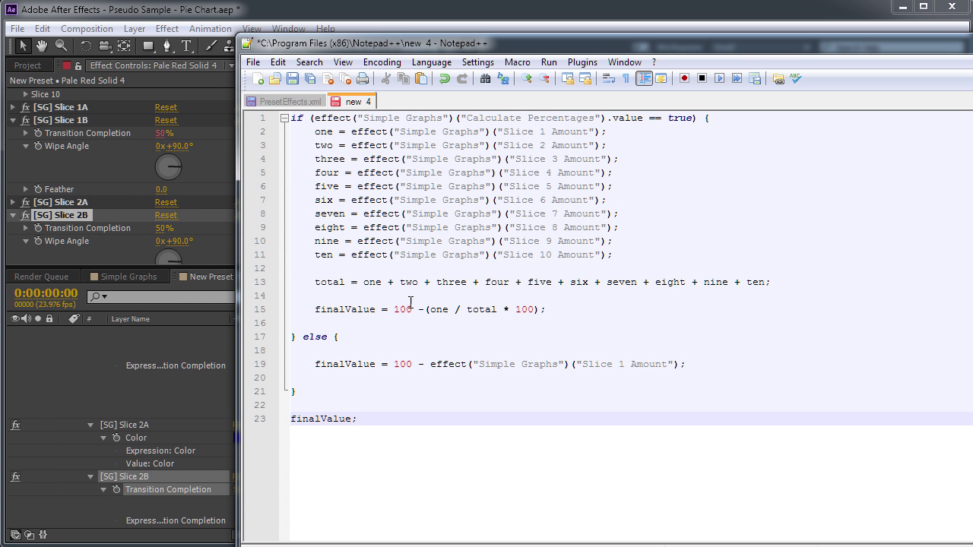
key("alt+Tab")
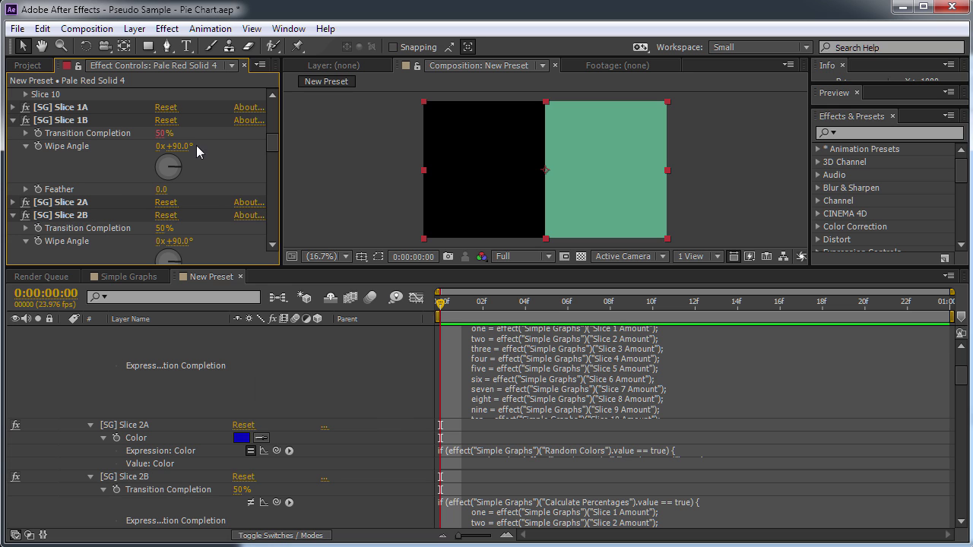
left_click(108, 219)
key("alt+Tab")
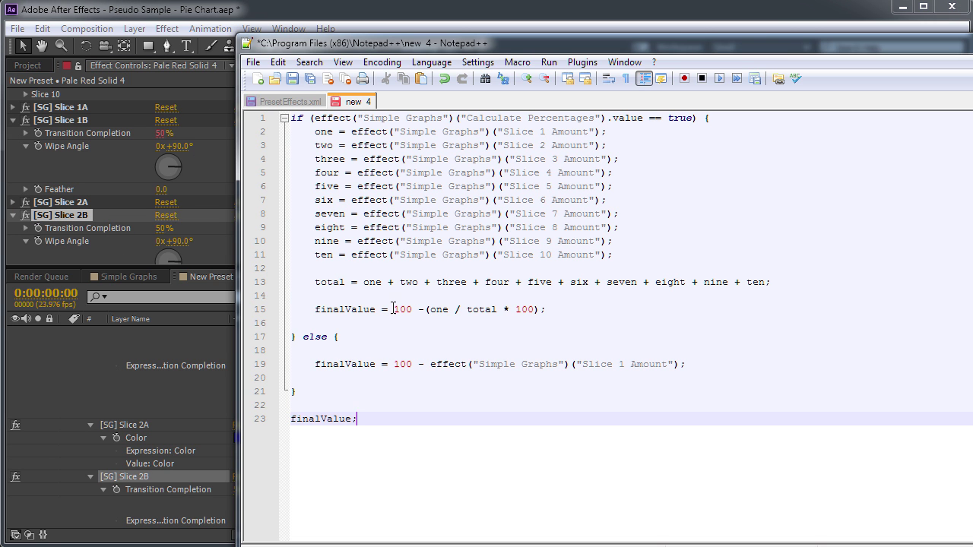
key("alt+Tab")
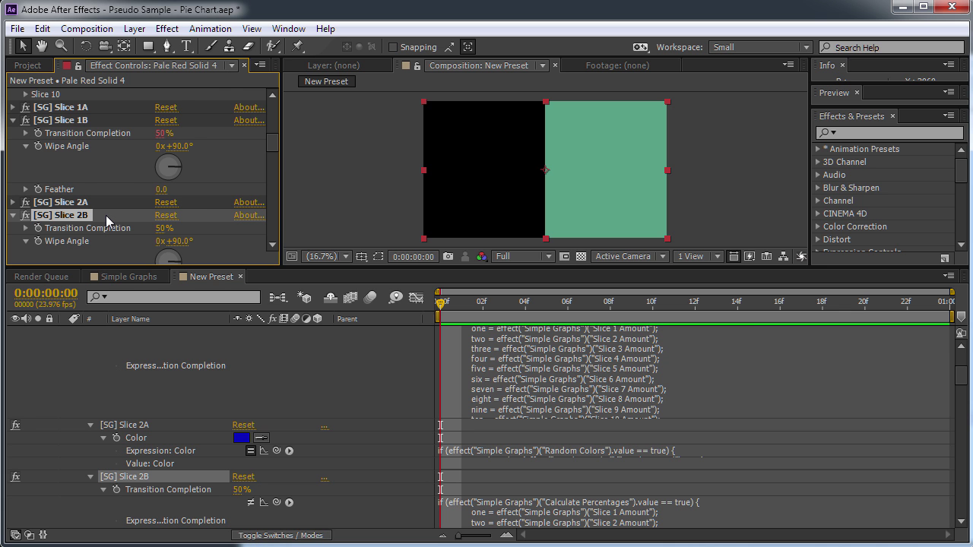
key("alt+Tab")
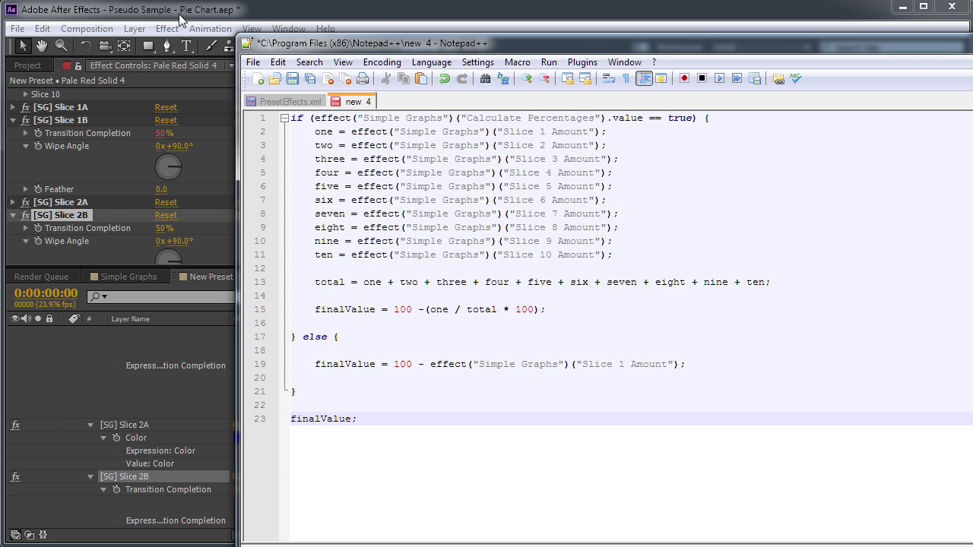
- In After Effects, replace Slice 2B's Transition Completion expression with a link to Slice 1B's Transition Completion and copy that reference
key("alt+Tab")
left_click(522, 524)
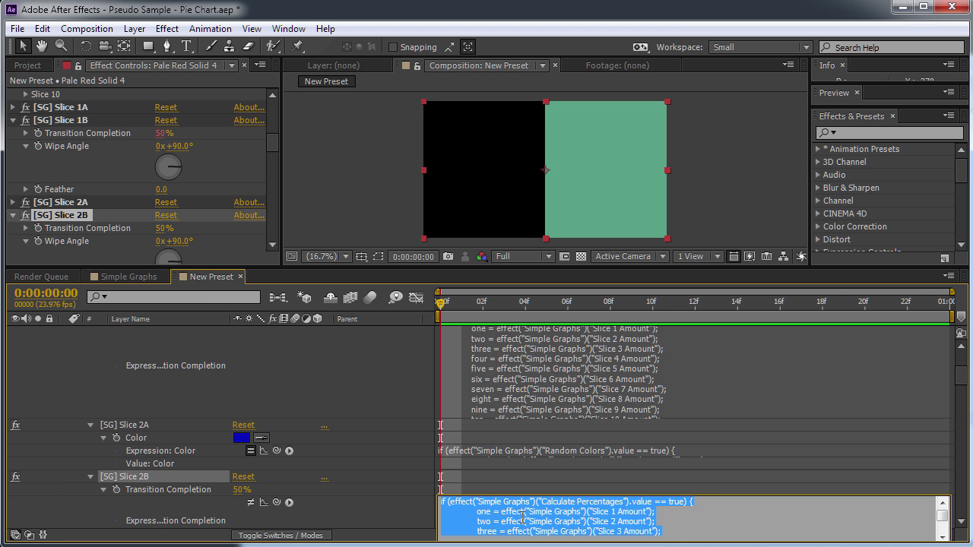
key("BackSpace")
left_click_drag(276, 502, 117, 137)
left_click_drag(625, 501, 435, 501)
key("ctrl+c")
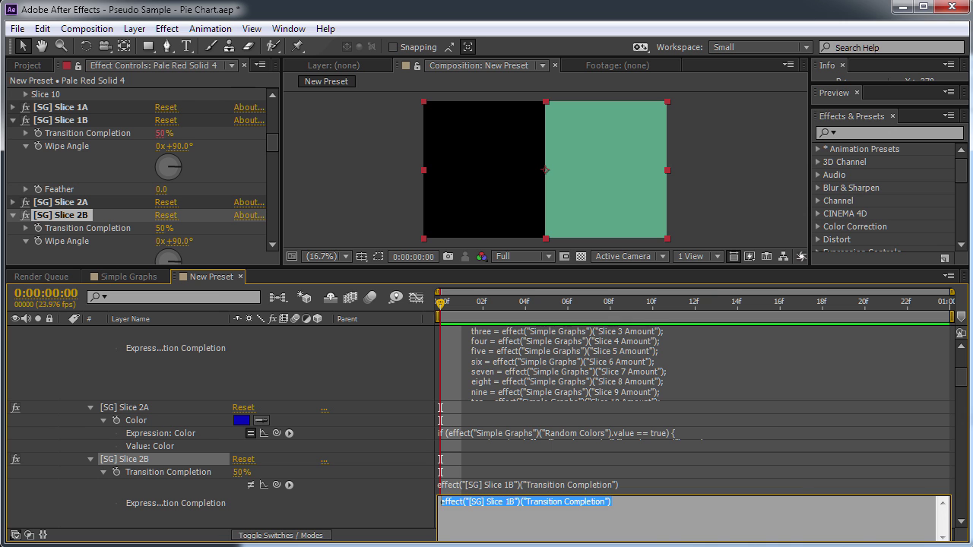
- In Notepad++, replace the starting 100 in both finalValue lines with effect("[SG] Slice 1B")("Transition Completion")
key("alt+Tab")
double_click(402, 310)
key("ctrl+v")
double_click(403, 364)
key("ctrl+v")
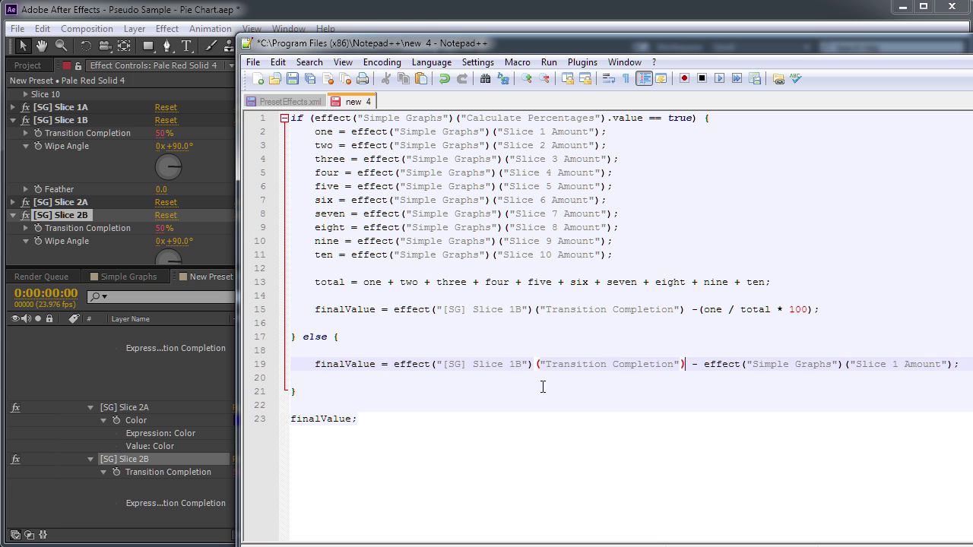
left_click(418, 325)
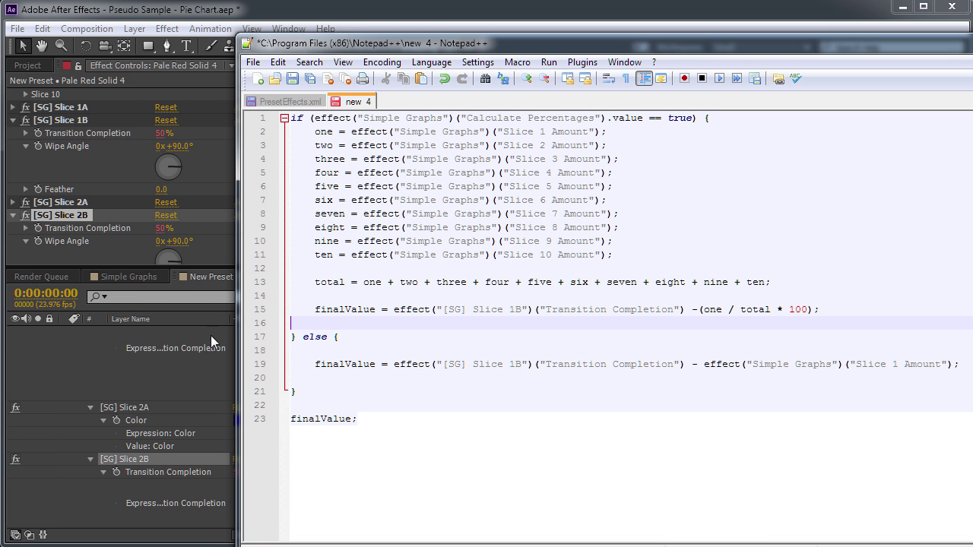
- Change the subtracted amounts in the Notepad++ expression to the variable two and to Slice 2 Amount in the else branch
left_click(196, 247)
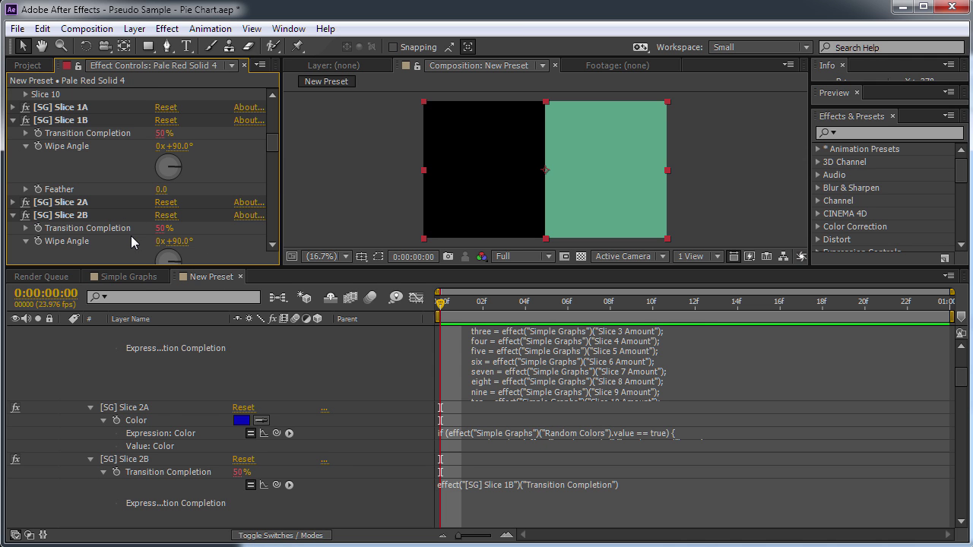
key("alt+Tab")
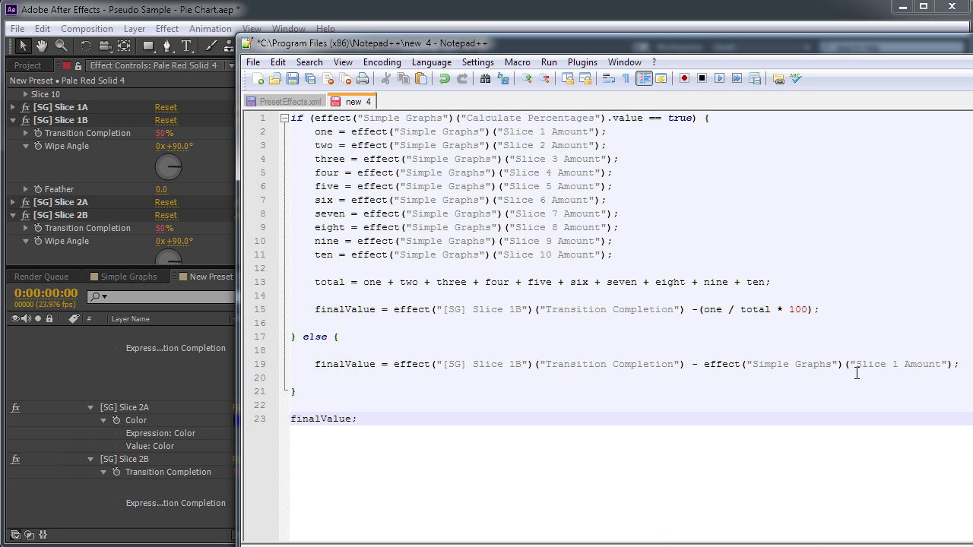
double_click(712, 309)
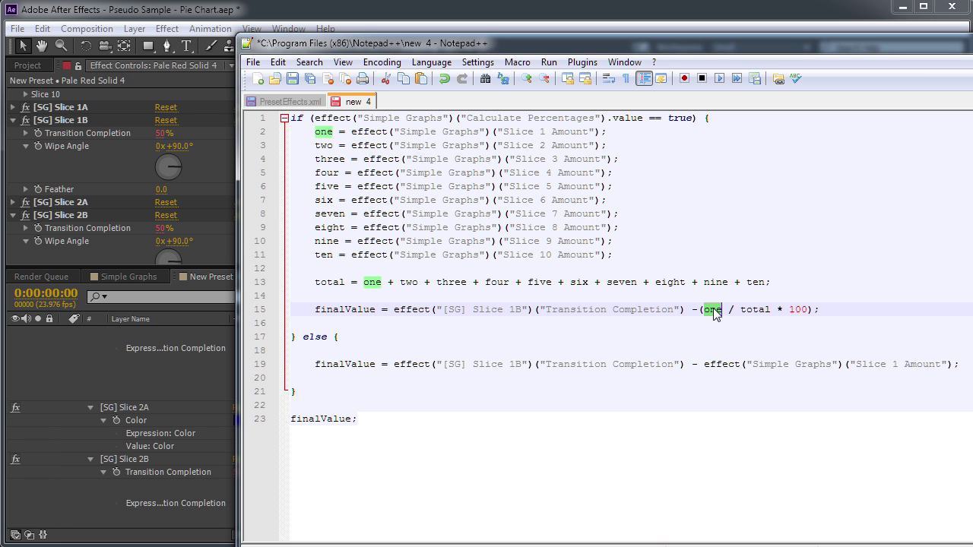
type("two")
left_click(888, 371)
key("Delete")
type("2")
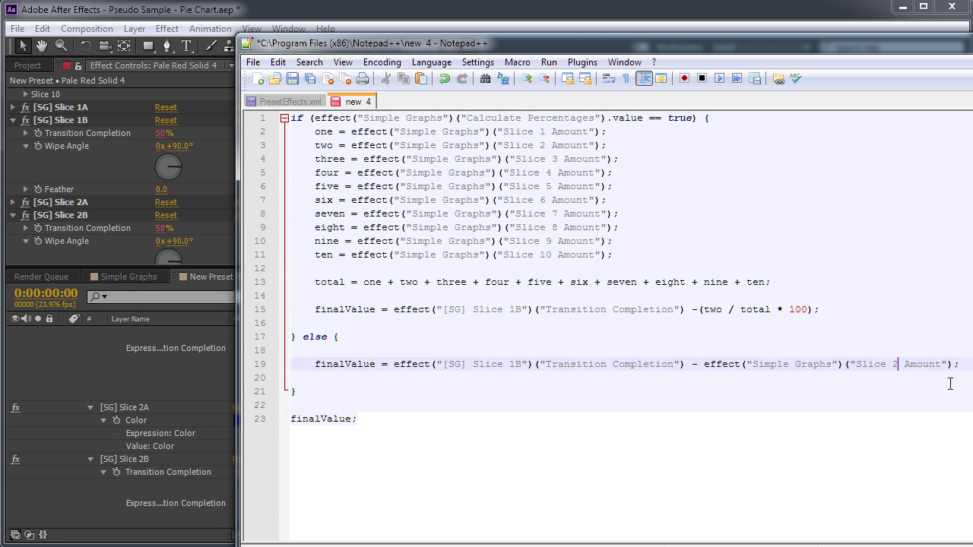
- Copy the whole Notepad++ expression and paste it over Slice 2B's Transition Completion expression in After Effects
left_click(394, 424)
key("ctrl+a")
left_click(245, 19)
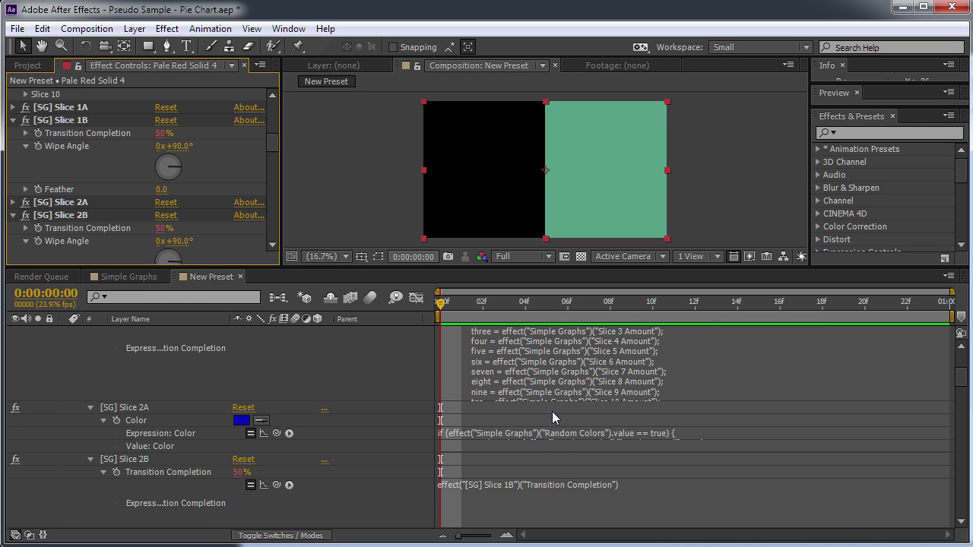
left_click(537, 494)
key("ctrl+v")
key("KP_Enter")
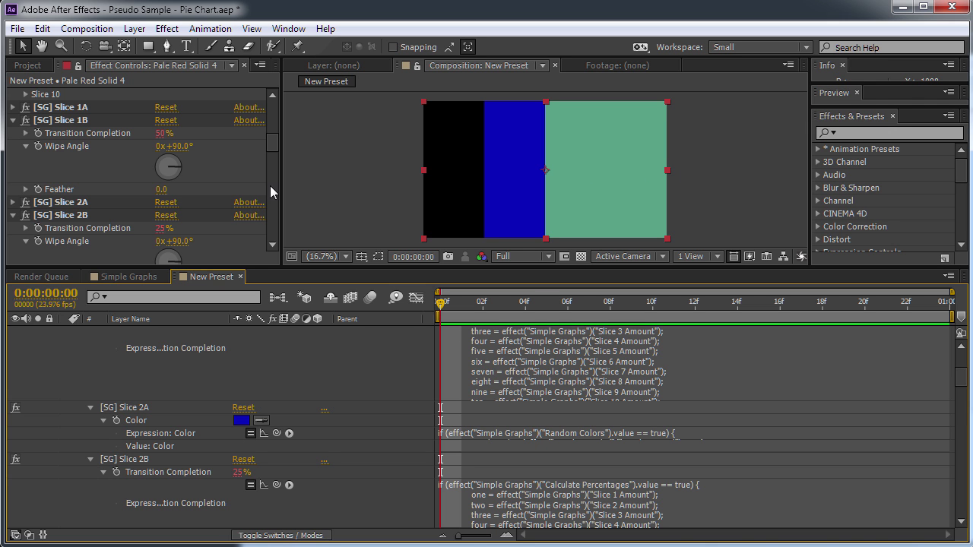
- Expand the Slice 2 controls and set Slice 2 Amount to 50
left_click_drag(275, 148, 271, 125)
left_click(25, 211)
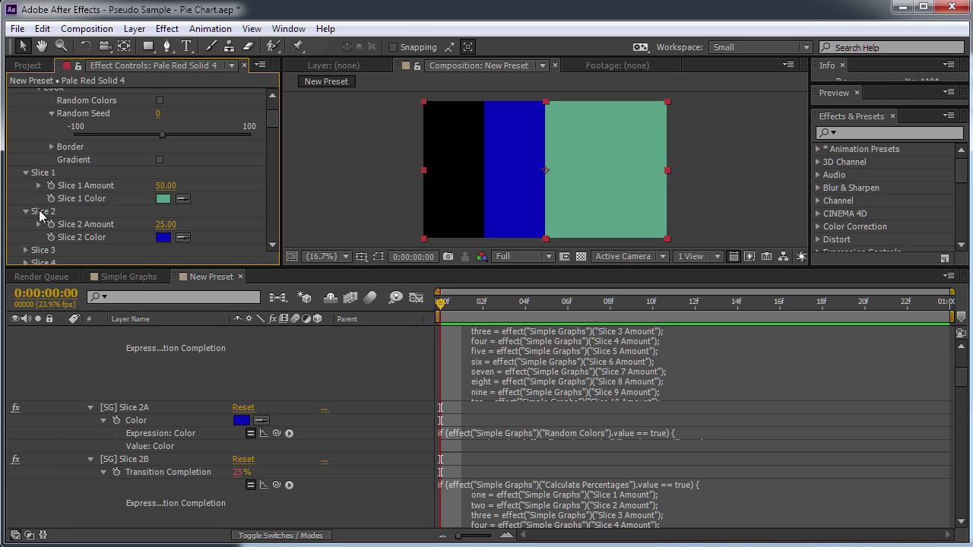
left_click(167, 225)
type("50")
key("Return")
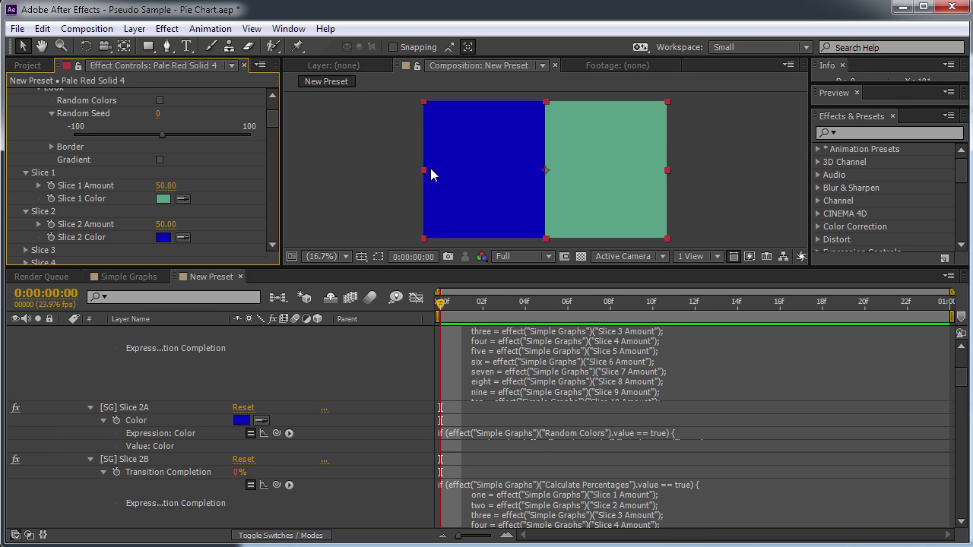
- Set Slice 1 Amount to 10 and raise it to 29
left_click(166, 185)
type("10")
key("Return")
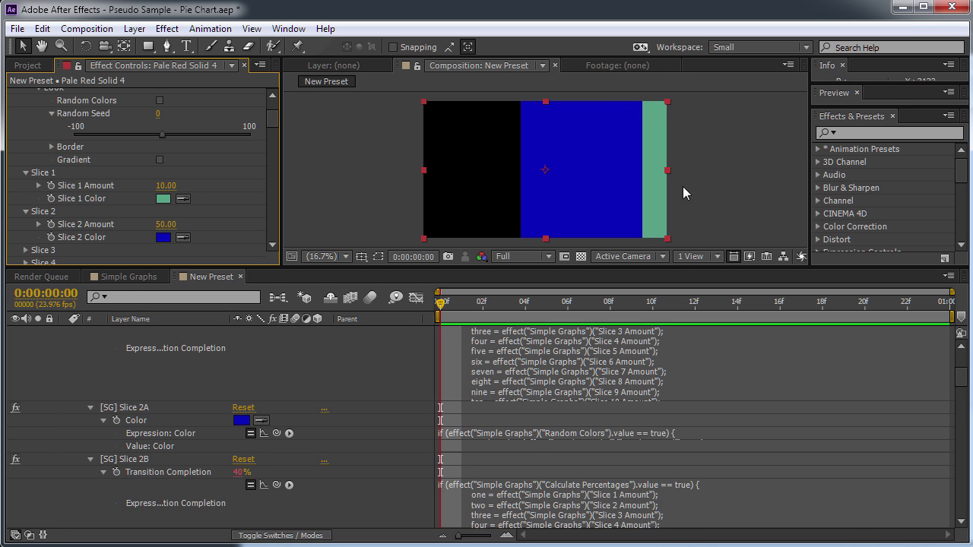
left_click_drag(165, 186, 179, 185)
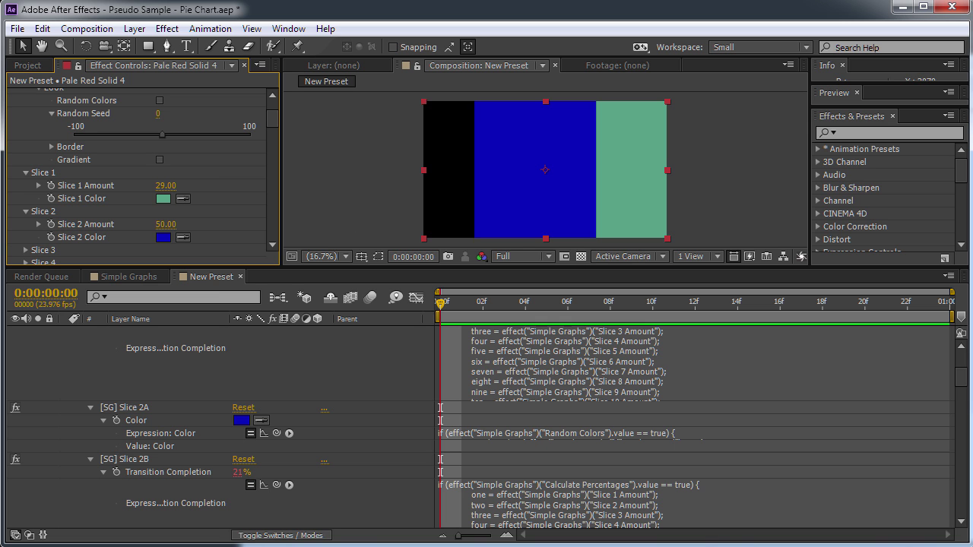
- In Notepad++, examine the slice-specific parts of both finalValue lines: the two variable, Slice 2 Amount and the Slice 1B references
key("alt+Tab")
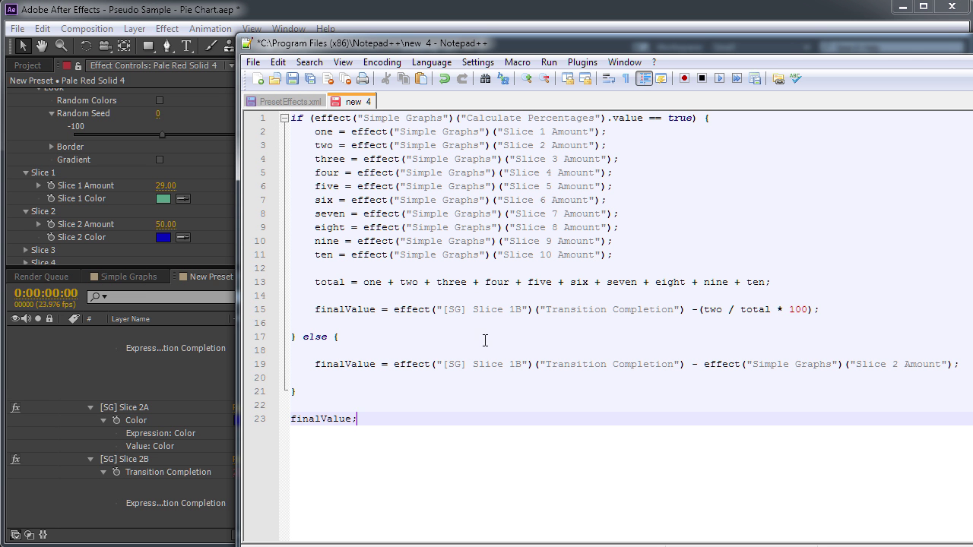
double_click(712, 310)
double_click(897, 363)
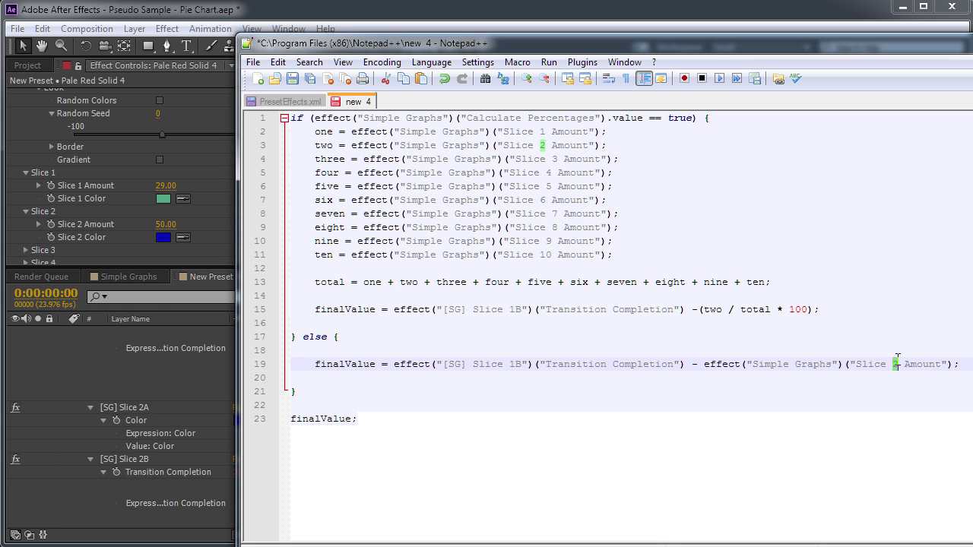
left_click(636, 393)
left_click(514, 309)
left_click(514, 363)
left_click(513, 307)
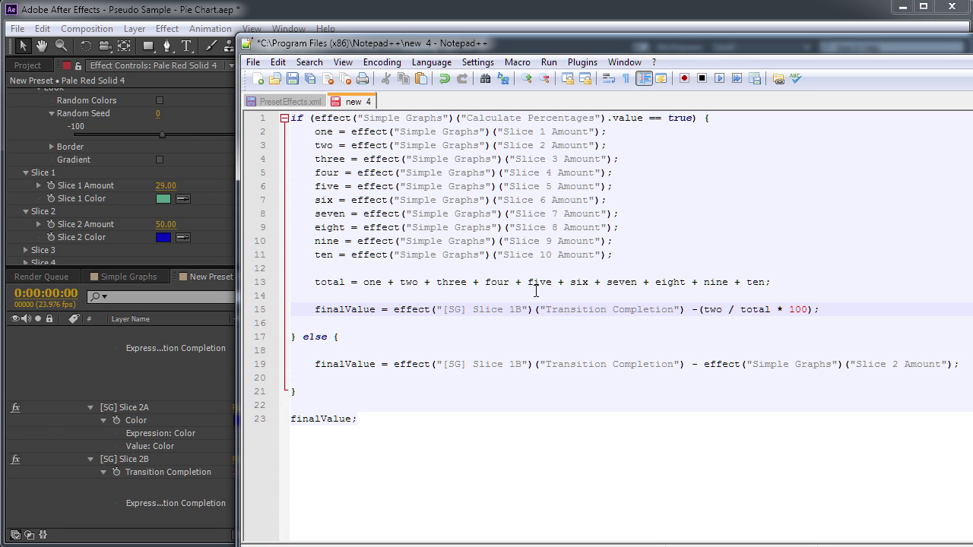
left_click_drag(467, 309, 521, 309)
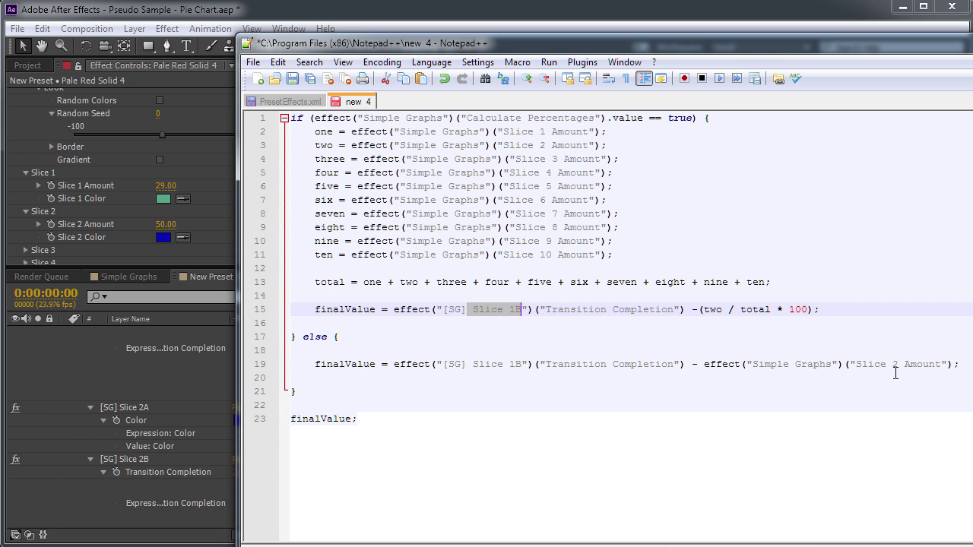
- Adapt the expression for the third slice: variable three, Slice 3 Amount, and Slice 2B as the reference in both finalValue lines
double_click(716, 307)
type("three")
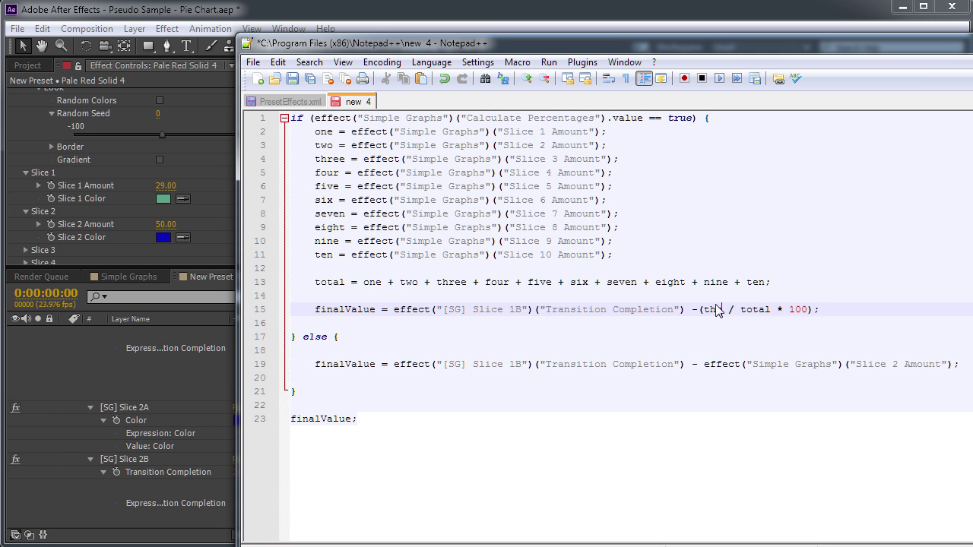
left_click(899, 366)
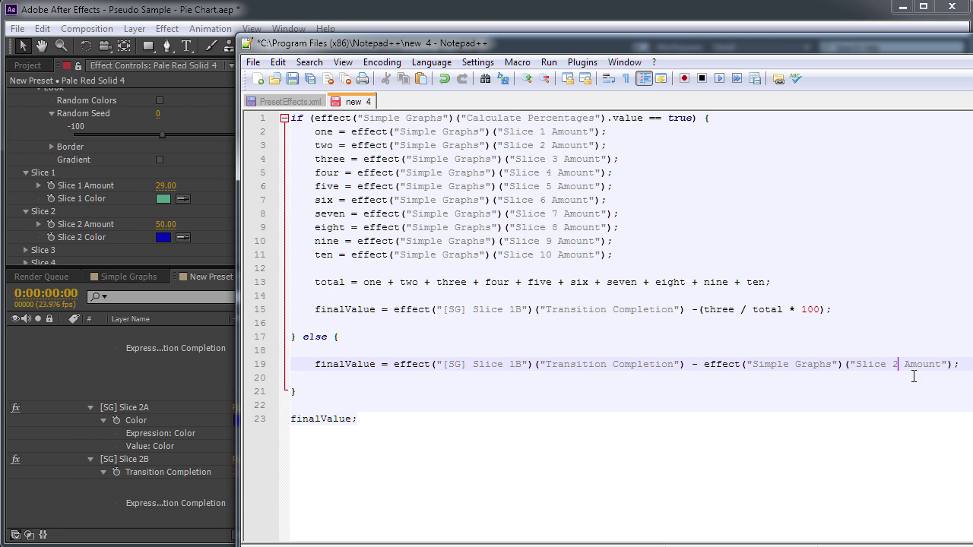
left_click(519, 308)
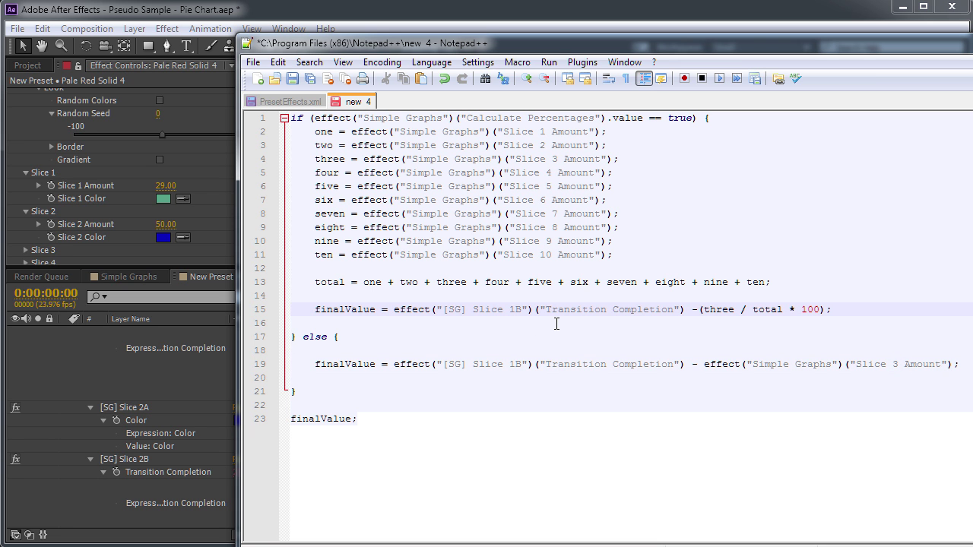
key("Down")
key("Down")
key("Down")
key("Down")
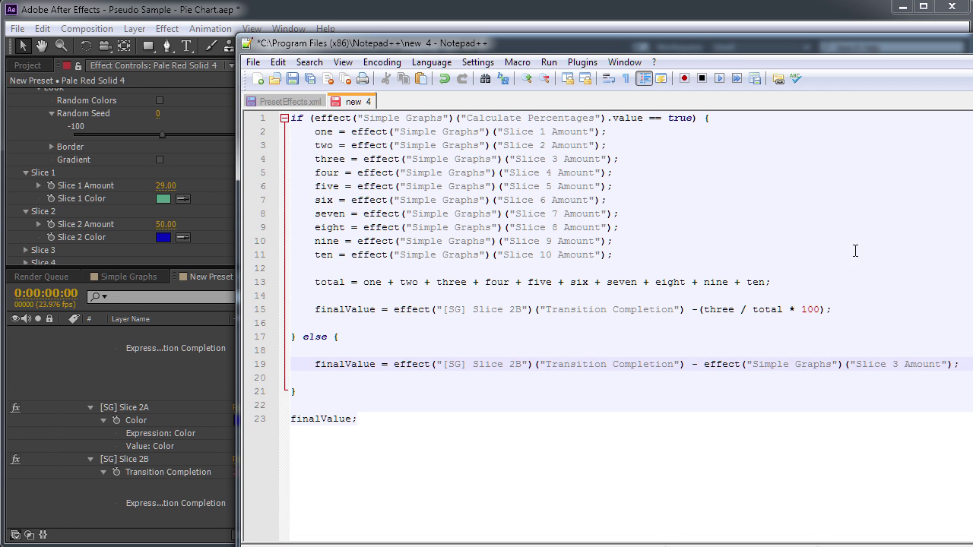
- Copy the whole expression and paste it over Slice 3B's Transition Completion expression in After Effects
left_click(387, 438)
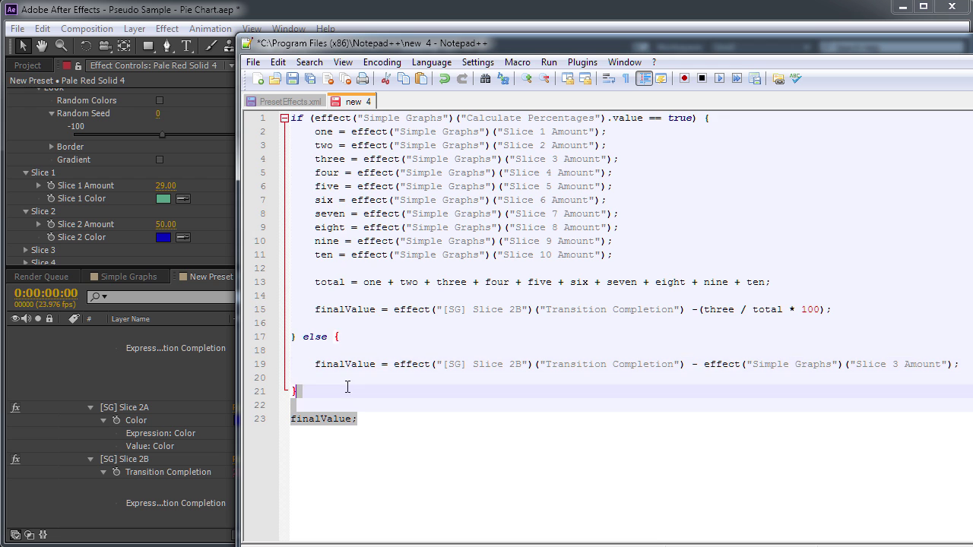
key("ctrl+a")
left_click(214, 91)
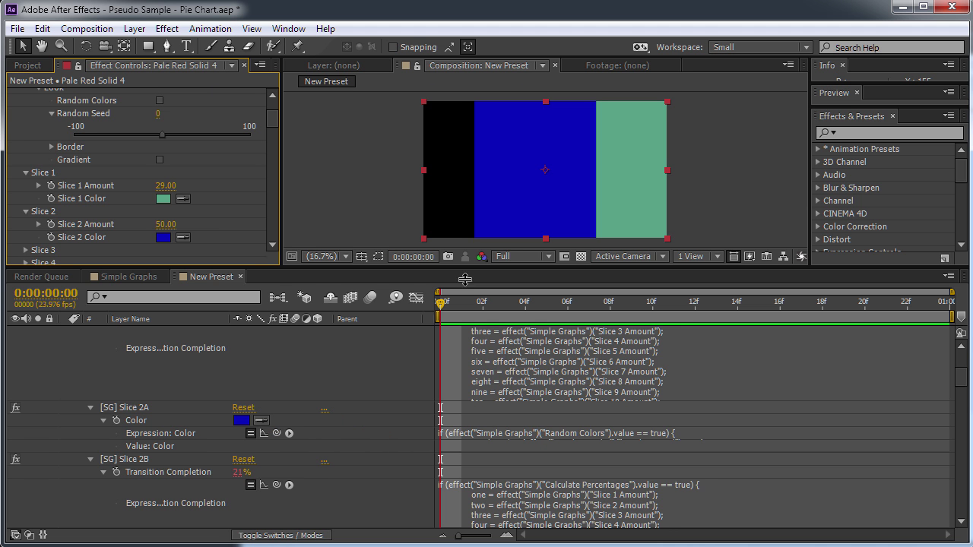
scroll(509, 427, "down", 5)
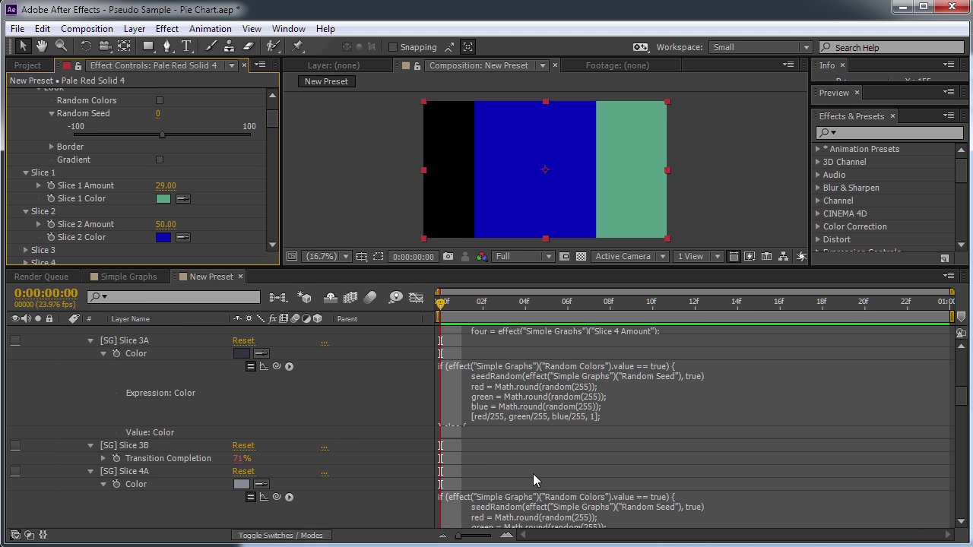
left_click(103, 458)
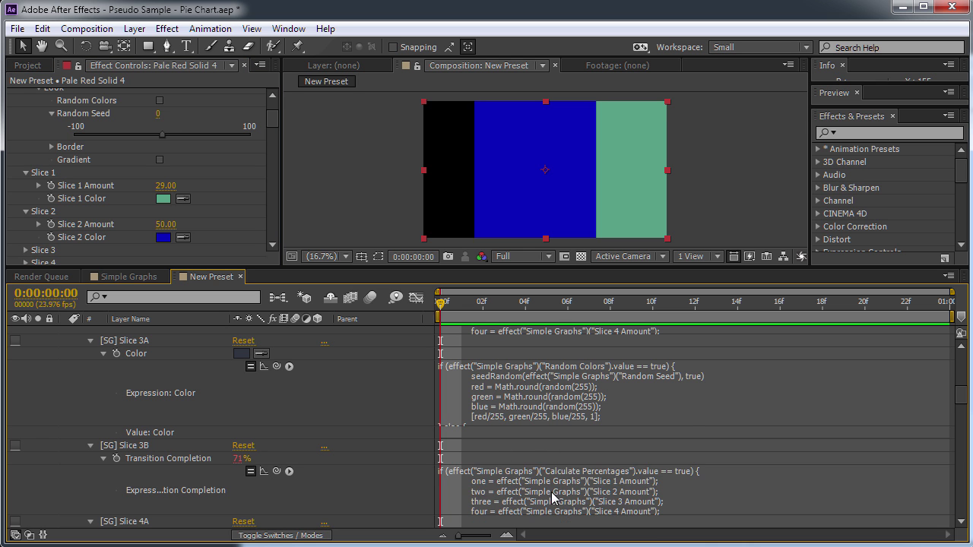
left_click(552, 493)
key("ctrl+v")
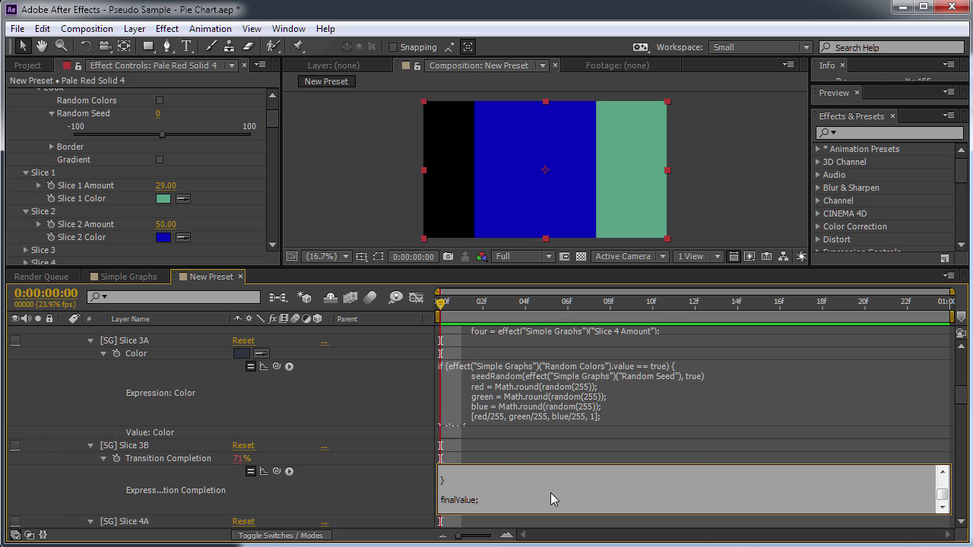
- In Notepad++, change the else branch to subtract Slice 4 Amount, and return to the After Effects timeline
key("alt+Tab")
double_click(895, 364)
type("4")
key("alt+Tab")
scroll(607, 343, "down", 3)
- In Notepad++, change the previous-slice reference to Slice 4B in both finalValue lines and the subtracted variable to five
key("alt+Tab")
left_click(517, 308)
key("BackSpace")
type("4")
key("Down")
key("Down")
key("Down")
key("Down")
key("BackSpace")
type("4")
double_click(716, 310)
type("five")
- Copy the whole expression and paste it over Slice 5B's Transition Completion expression in After Effects
key("ctrl+a")
key("ctrl+c")
key("alt+Tab")
key("ctrl+v")
- In Notepad++, adapt the expression for the sixth slice with Slice 6 Amount, variable six and the Slice 5B reference
key("alt+Tab")
double_click(894, 364)
type("6")
double_click(715, 310)
type("six")
left_click(522, 308)
type("5")
- Copy the whole expression and paste it over Slice 6B's Transition Completion expression in After Effects
key("ctrl+a")
key("ctrl+c")
key("alt+Tab")
key("ctrl+v")
scroll(515, 456, "down", 2)
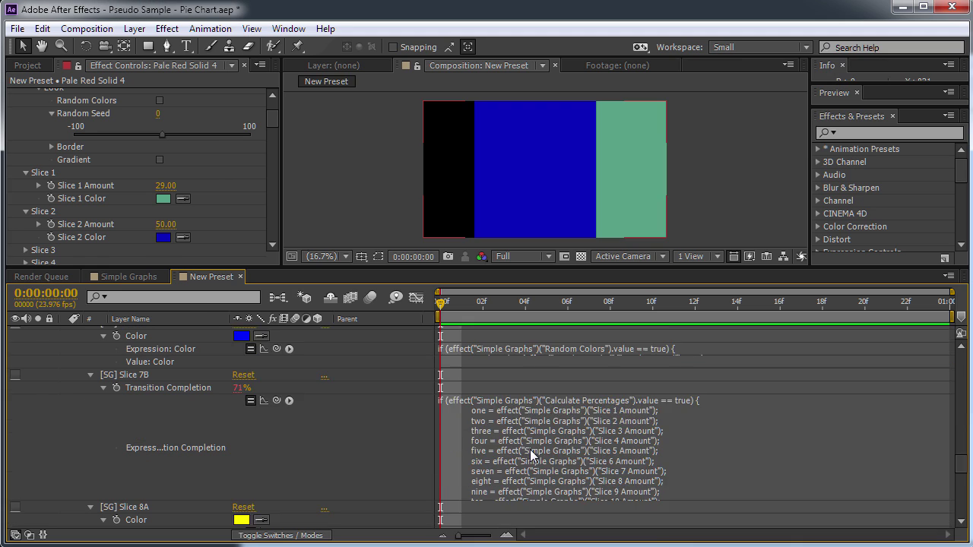
- In Notepad++, adapt the expression for the seventh slice with Slice 7 Amount, variable seven and the Slice 6B reference
key("alt+Tab")
double_click(895, 364)
type("7")
double_click(714, 310)
type("seven")
left_click(517, 308)
key("BackSpace")
type("6")
- Copy the whole expression and paste it over Slice 7B's Transition Completion expression in After Effects
key("ctrl+a")
key("ctrl+c")
key("alt+Tab")
key("ctrl+v")
scroll(515, 456, "down", 2)
- In Notepad++, adapt the expression for the eighth slice with Slice 8 Amount, variable eight and the Slice 7B reference
key("alt+Tab")
double_click(895, 364)
type("8")
double_click(715, 310)
type("eight")
left_click(509, 310)
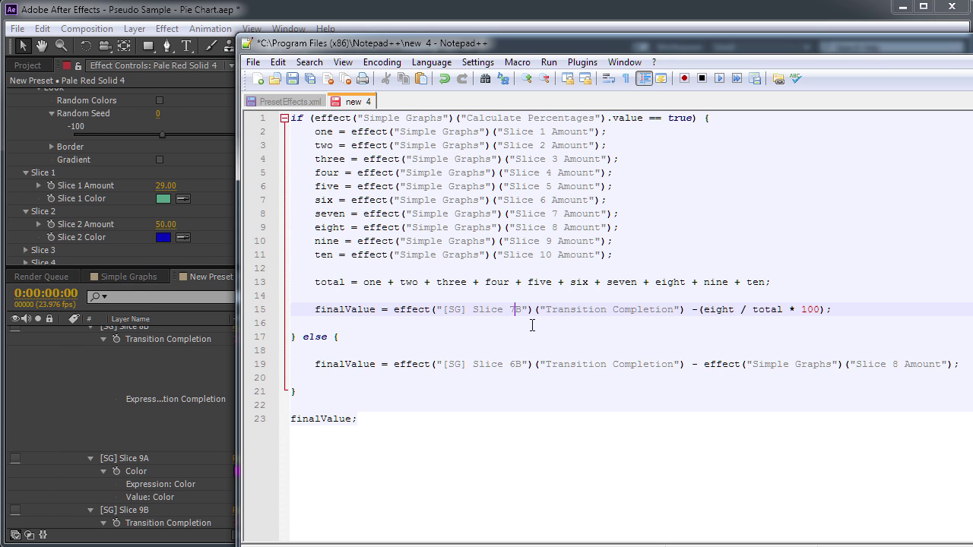
left_click(509, 364)
- Copy the whole expression and paste it over Slice 8B's Transition Completion expression in After Effects
key("ctrl+a")
key("ctrl+c")
left_click(159, 434)
left_click(653, 423)
key("ctrl+v")
- In Notepad++, adapt the expression for the ninth slice with Slice 9 Amount, variable nine and the Slice 8B reference
key("alt+Tab")
double_click(714, 311)
type("nine")
left_click(512, 363)
- Copy the whole expression and paste it over Slice 9B's Transition Completion expression in After Effects
key("ctrl+a")
key("ctrl+c")
key("alt+Tab")
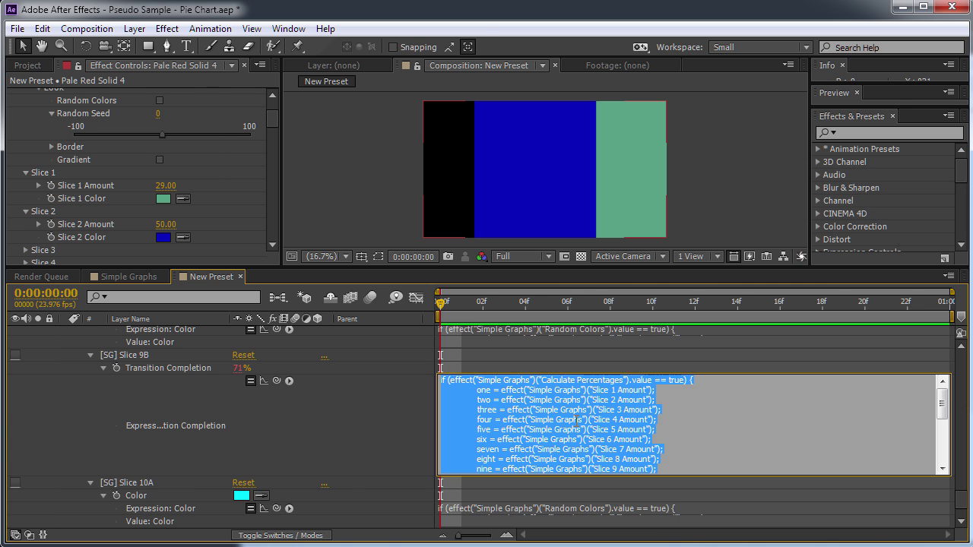
key("ctrl+v")
- In Notepad++, adapt the expression for the tenth slice with Slice 10 Amount, variable ten and the Slice 9B reference
scroll(578, 420, "down", 2)
key("alt+Tab")
double_click(894, 364)
type("10")
double_click(714, 310)
type("ten")
left_click(514, 364)
- Copy the whole expression and paste it over Slice 10B's Transition Completion expression in After Effects
key("ctrl+a")
key("ctrl+c")
key("alt+Tab")
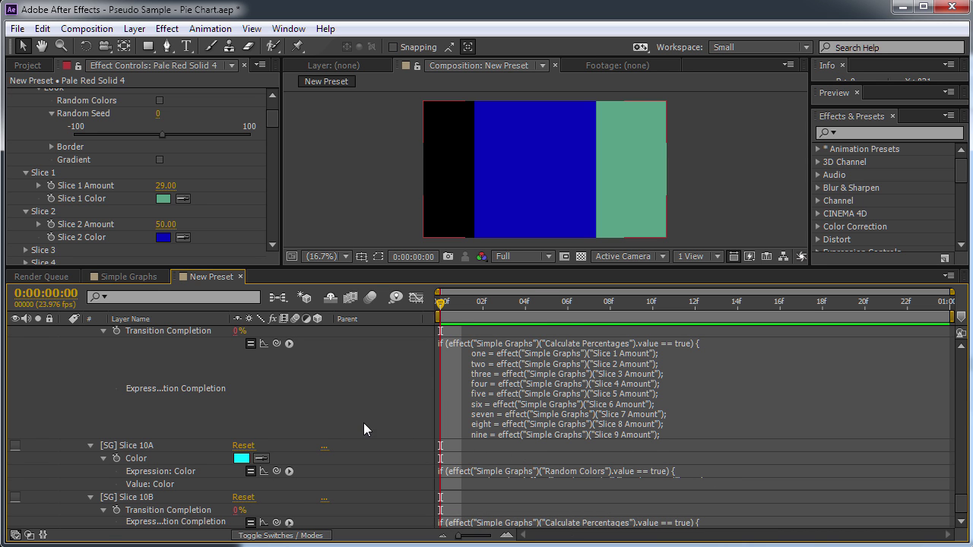
- Select all slice effects from [SG] Slice 3A through [SG] Slice 10B and enable them
scroll(337, 417, "up", 2)
scroll(196, 387, "up", 2)
left_click_drag(274, 124, 270, 154)
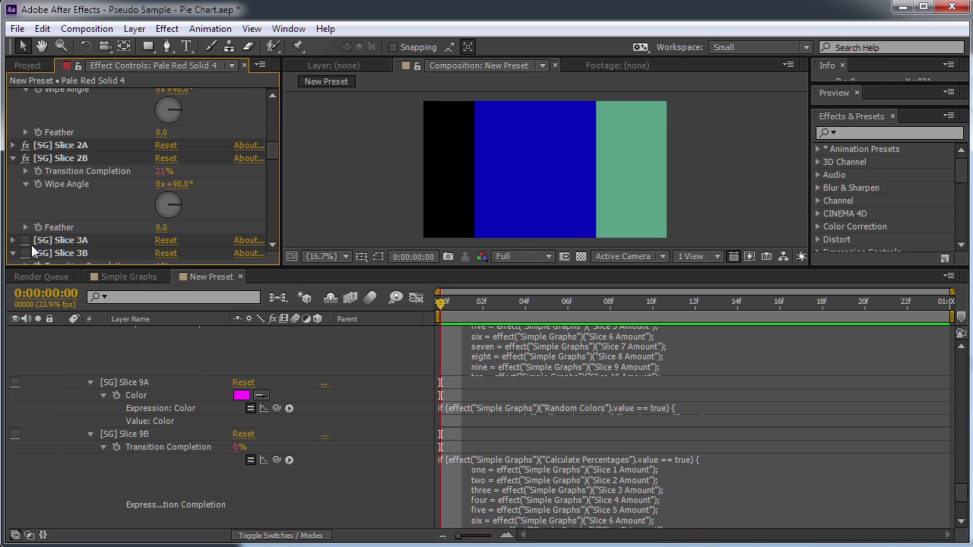
left_click(58, 242)
scroll(155, 230, "down", 8)
scroll(158, 237, "down", 8)
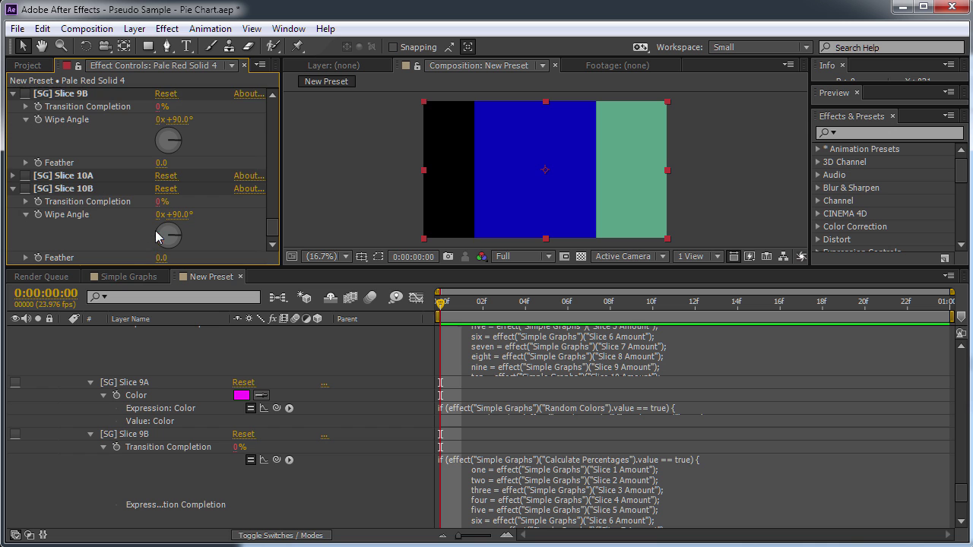
left_click(47, 188, "shift")
left_click(25, 188)
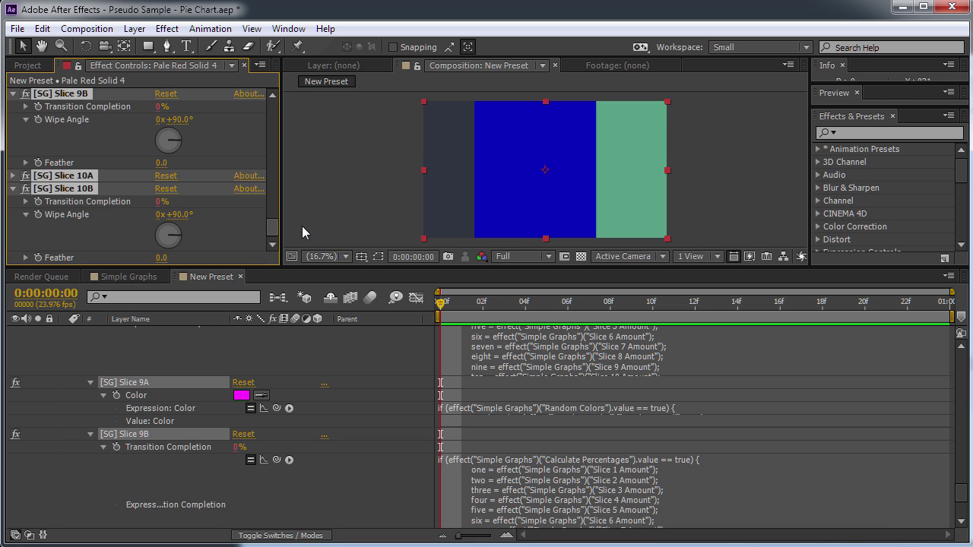
- In the Simple Graphs effect, set the amounts of Slice 1 through Slice 5 to 10 each
left_click_drag(273, 230, 274, 137)
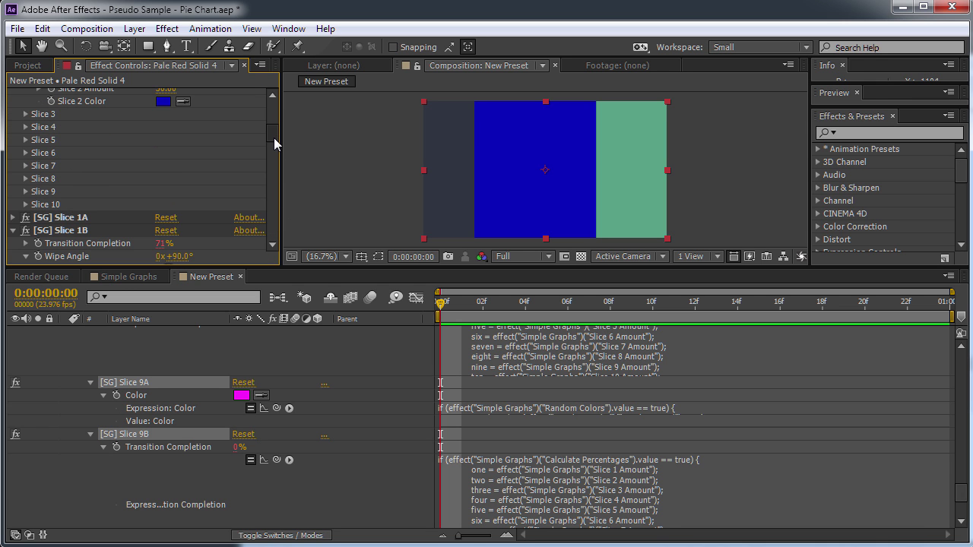
left_click(27, 114)
scroll(188, 149, "up", 3)
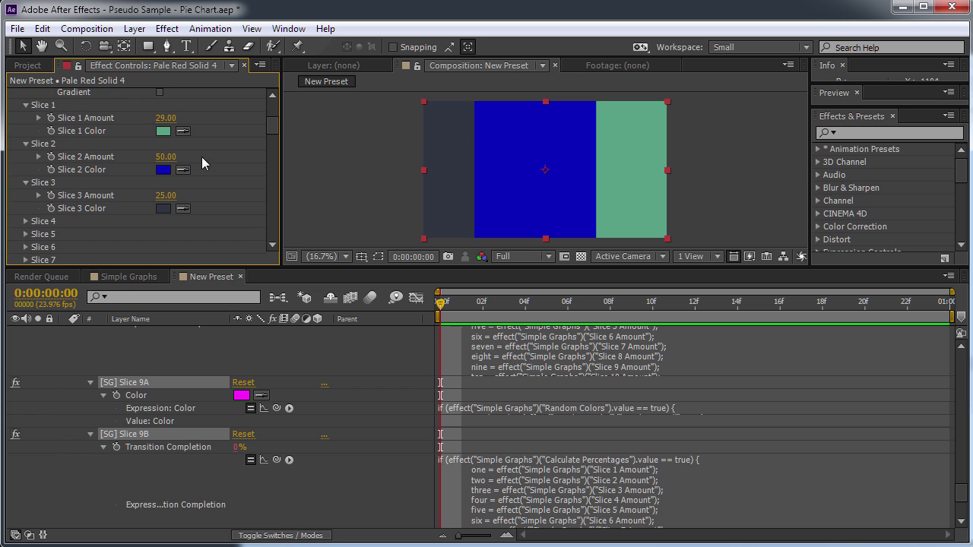
left_click(164, 120)
type("10")
key("Tab")
type("10")
key("Tab")
type("10")
key("Tab")
type("10")
key("Return")
key("Tab")
type("10")
key("Tab")
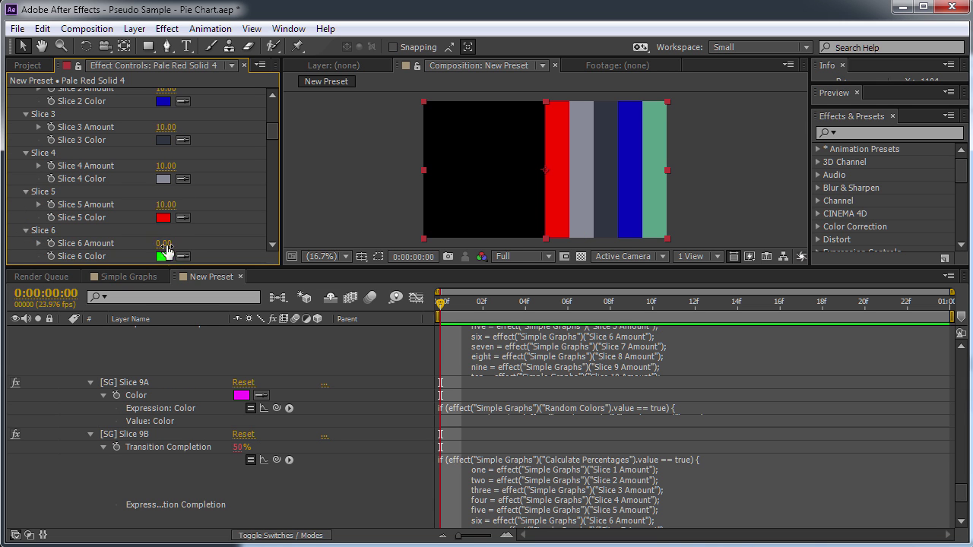
- Set the amounts of Slice 6 through Slice 10 to 10 each
type("10")
key("Tab")
type("10")
key("Return")
key("Tab")
type("10")
key("Tab")
type("10")
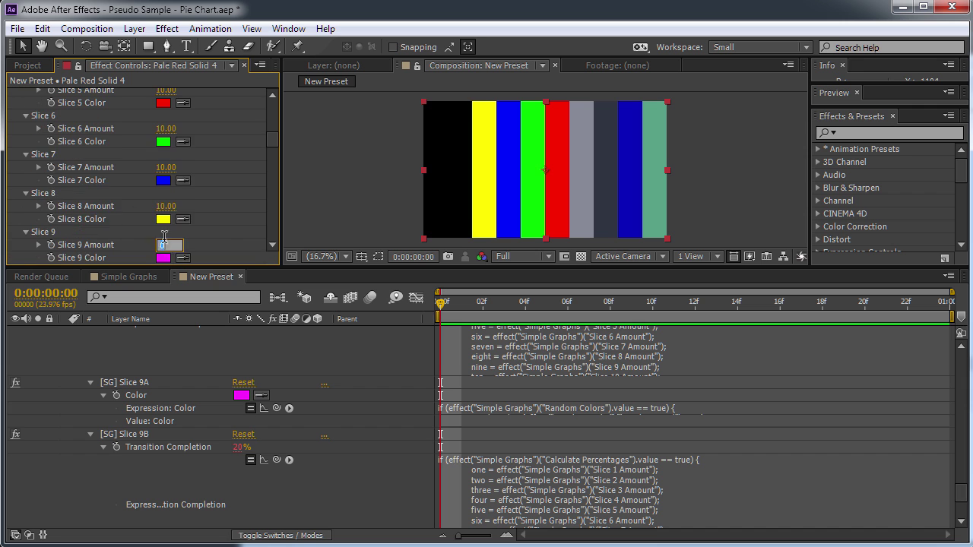
key("Tab")
type("10")
key("Return")
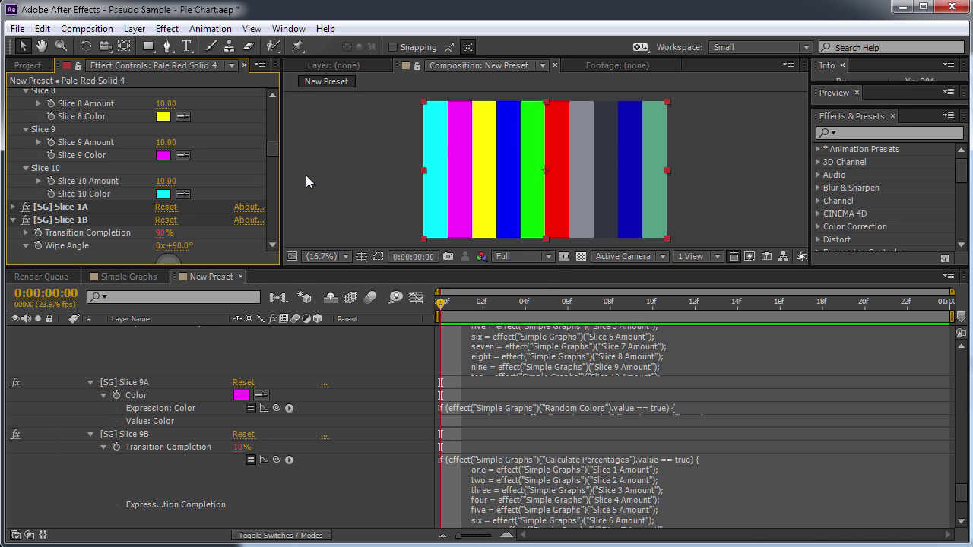
left_click_drag(268, 149, 272, 98)
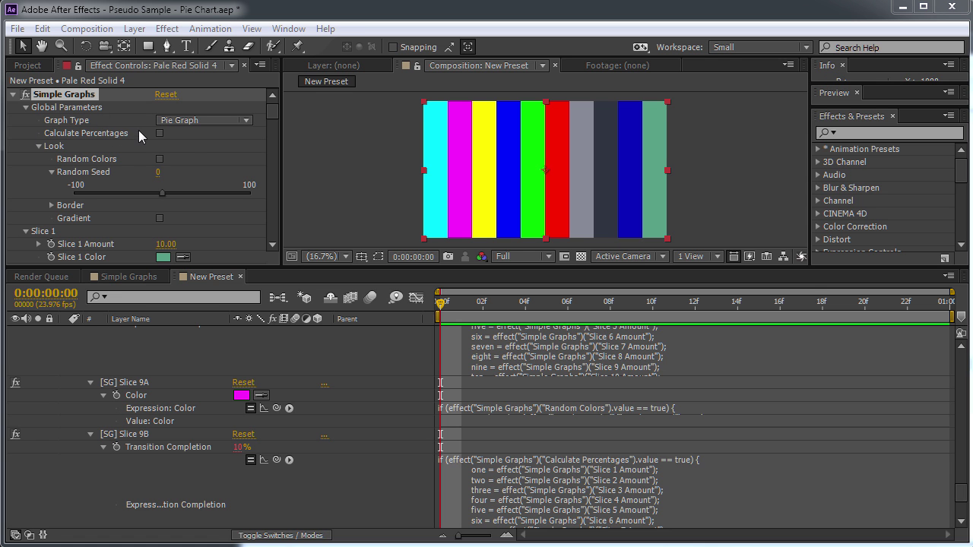
key("alt+Tab")
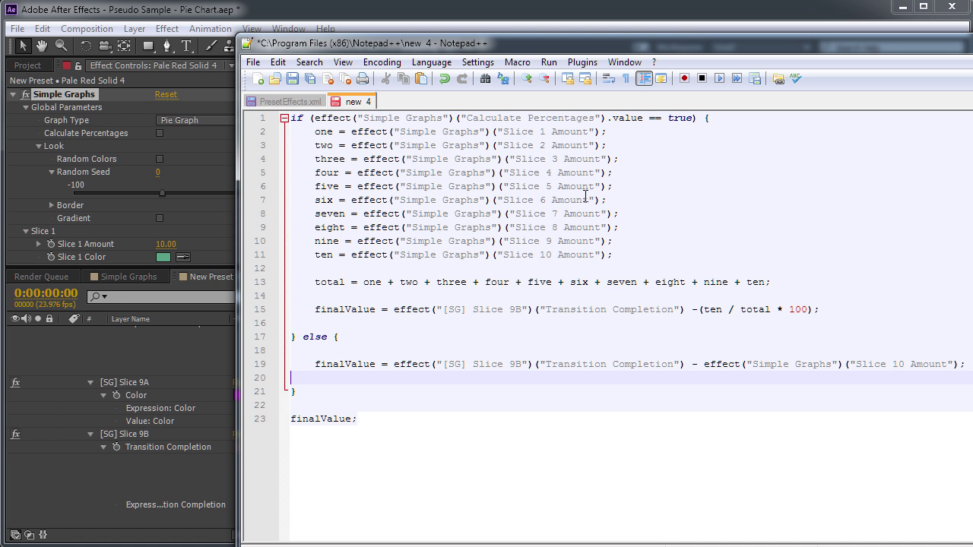
left_click(209, 12)
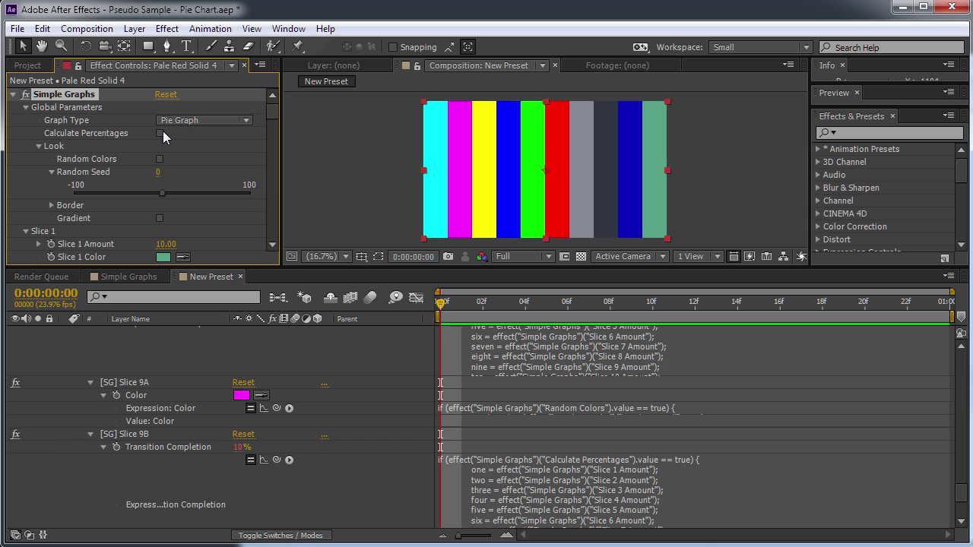
- Test the uncalculated graph by setting Slice 1 Amount to 20 and lowering it to 16
left_click(268, 247)
left_click(169, 209)
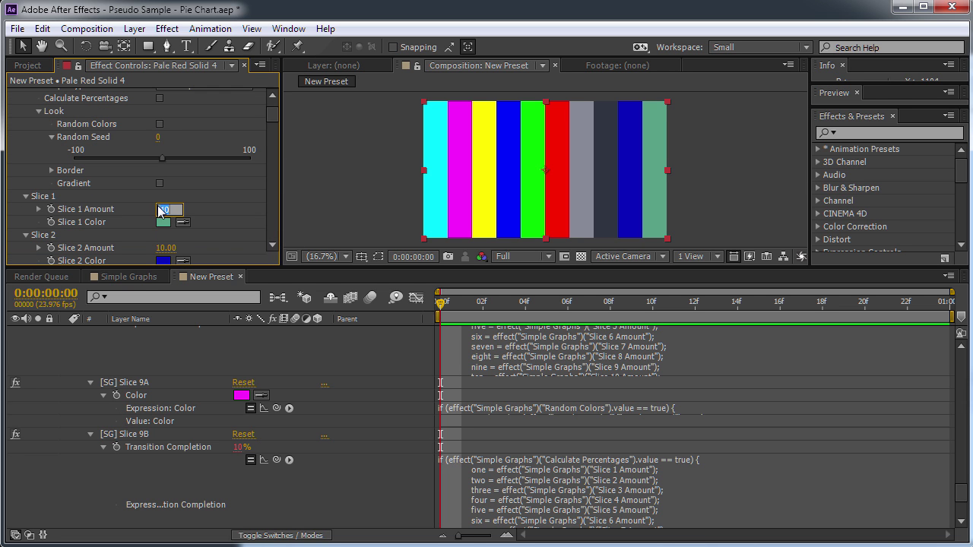
type("20")
key("Return")
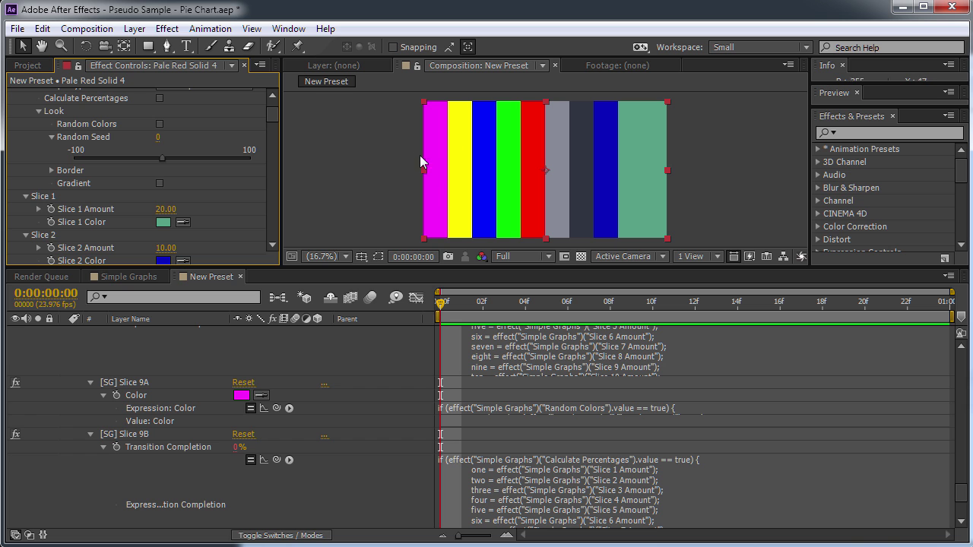
left_click_drag(165, 209, 158, 209)
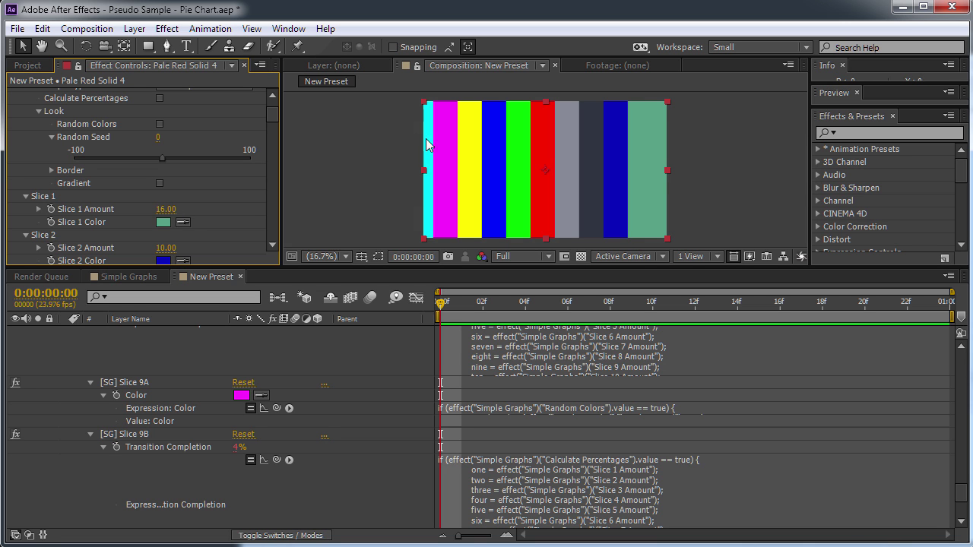
- Enable Calculate Percentages in the Global Parameters of the Simple Graphs effect
scroll(269, 152, "down", 3)
mouse_move(274, 133)
left_mouse_down()
mouse_move(269, 202)
mouse_move(270, 147)
left_mouse_up()
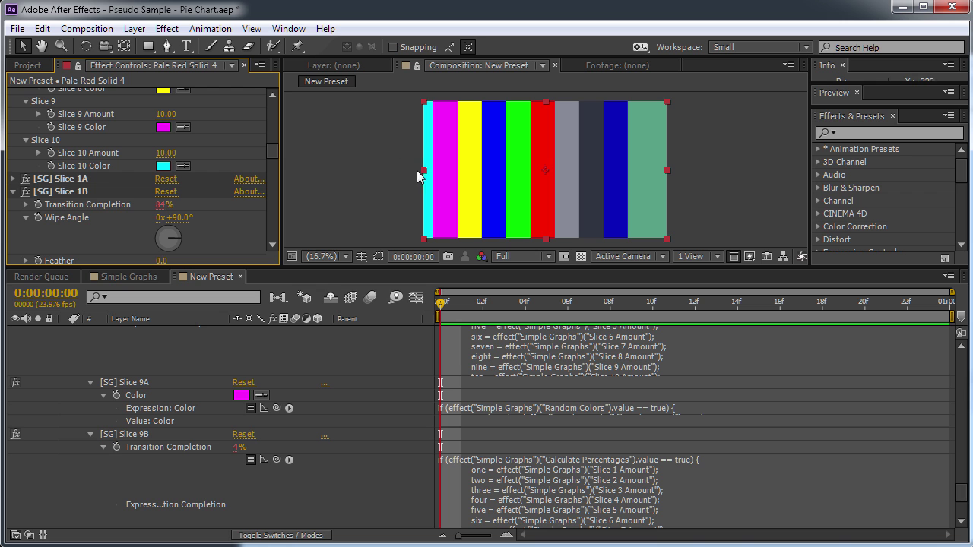
left_click_drag(273, 152, 272, 106)
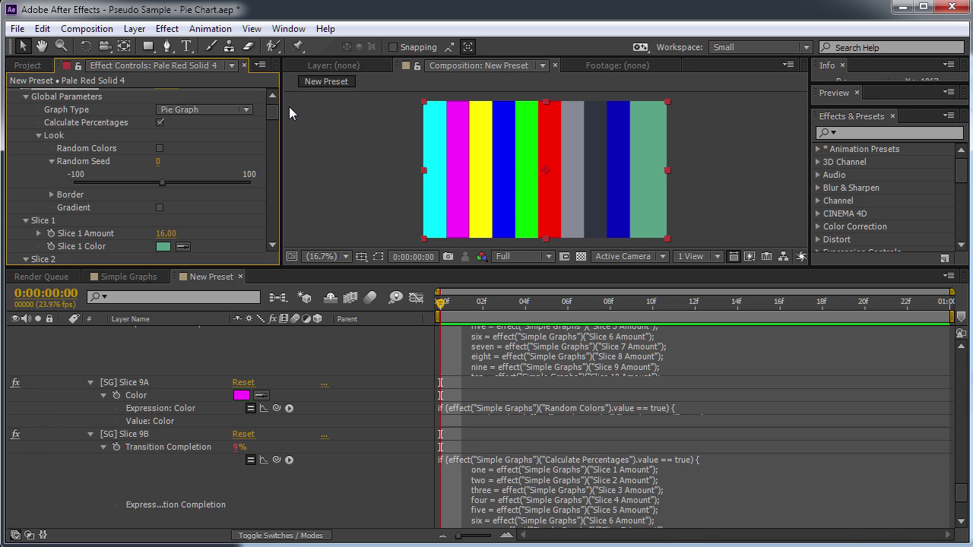
left_click_drag(275, 111, 275, 115)
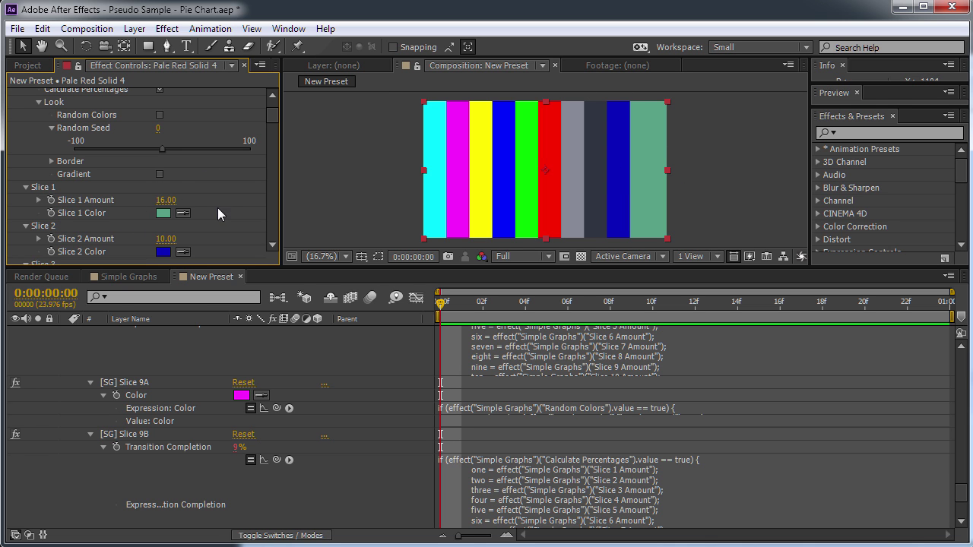
- Test the percentage calculation with Slice 1 Amount at 10 and at 100
left_click_drag(272, 114, 271, 129)
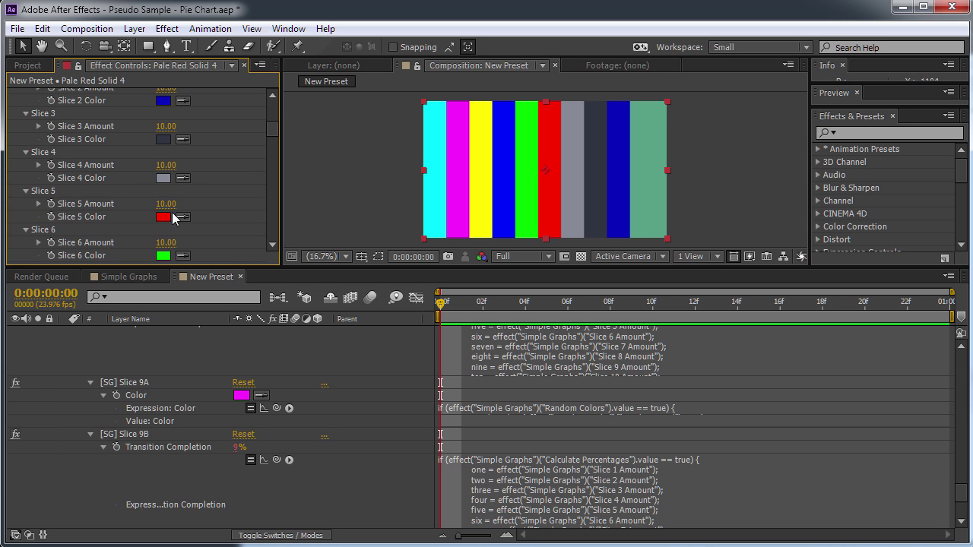
left_click_drag(271, 133, 271, 120)
left_click(166, 158)
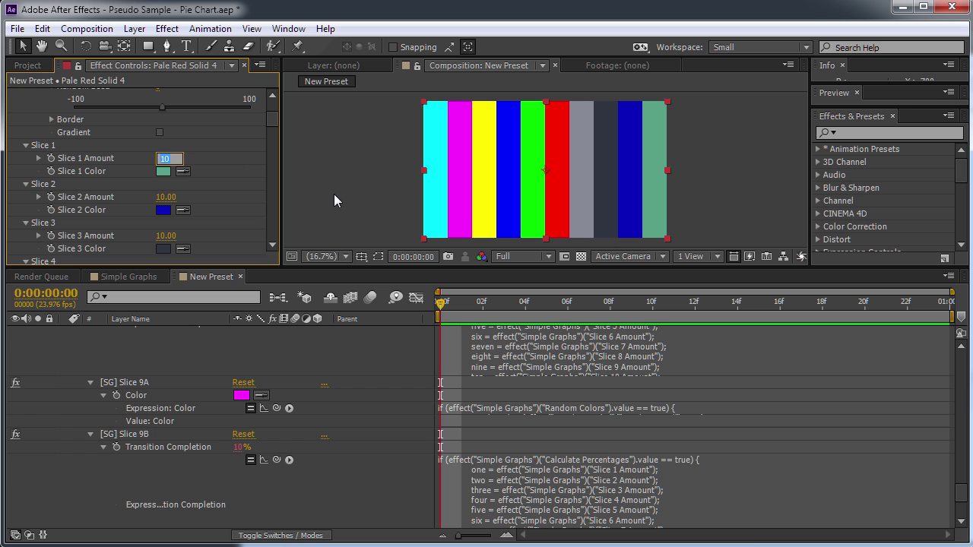
type("10")
key("Return")
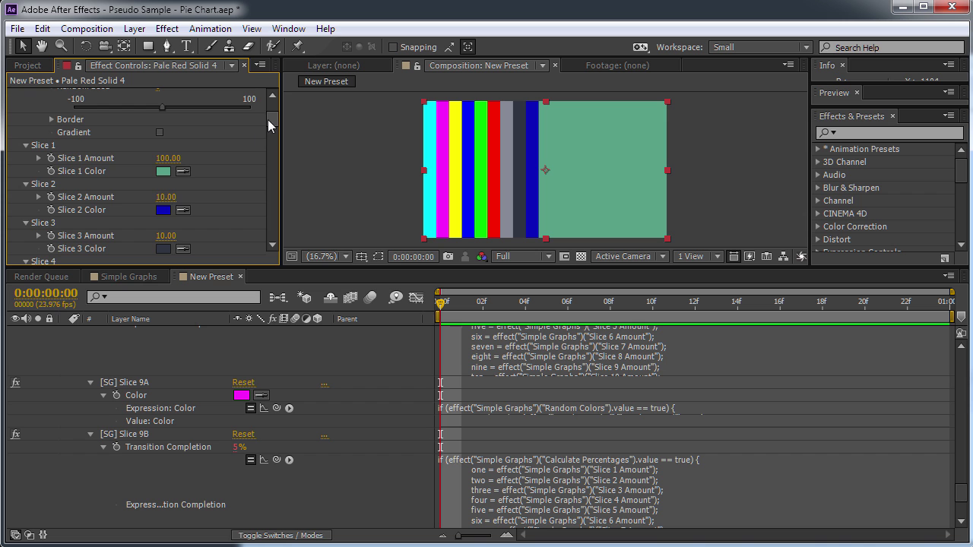
- Set the amounts of Slice 1, Slice 2, Slice 3 and Slice 4 to 25 each
left_click_drag(268, 117, 247, 125)
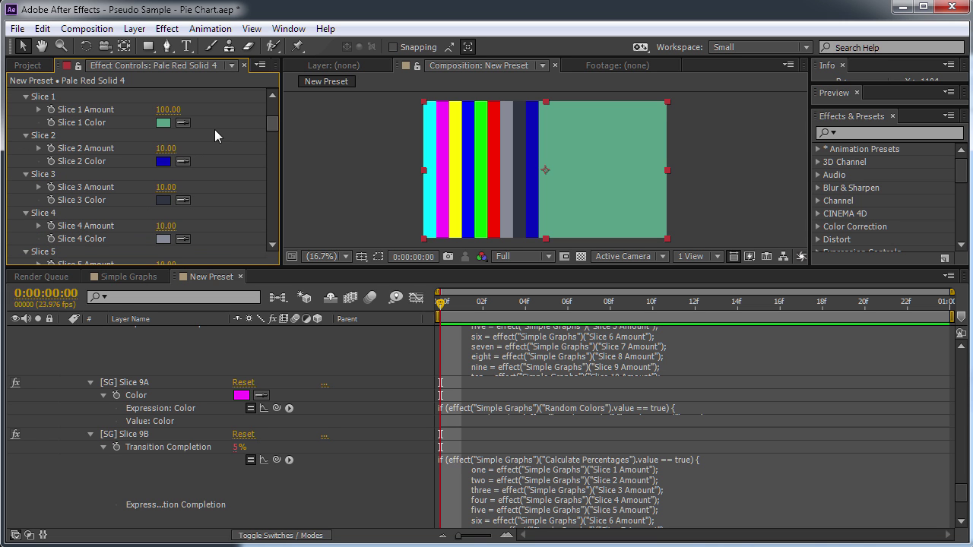
left_click(168, 109)
type("25")
left_click(163, 149)
type("25")
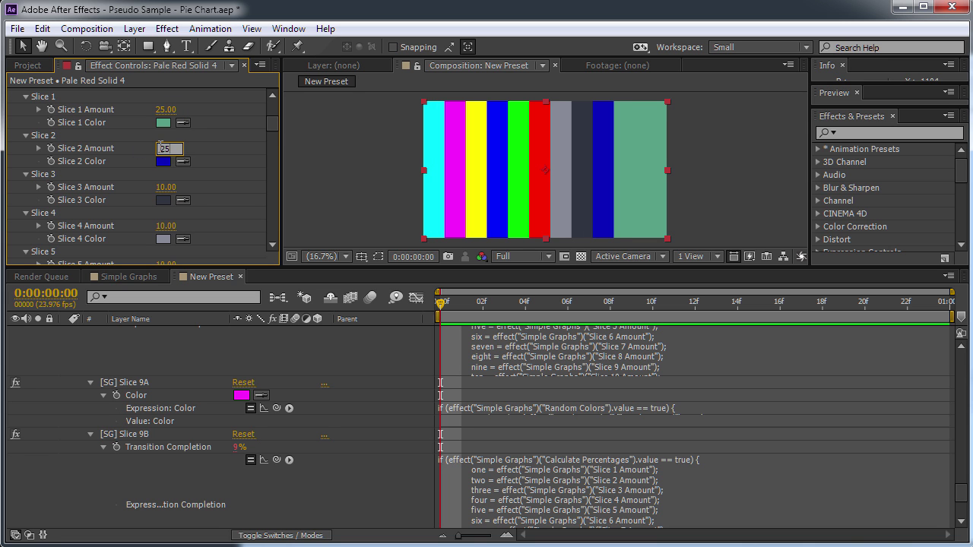
left_click(163, 187)
type("25")
key("Return")
left_click(161, 225)
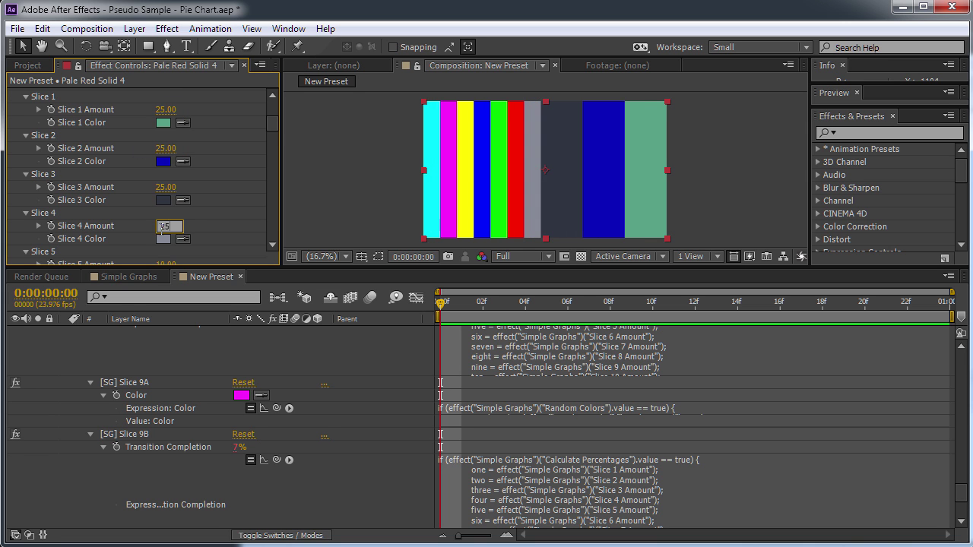
type("25")
key("Tab")
- Set the amounts of Slice 5 through Slice 10 to 0
type("0")
key("Tab")
type("0")
key("Tab")
type("0")
key("Tab")
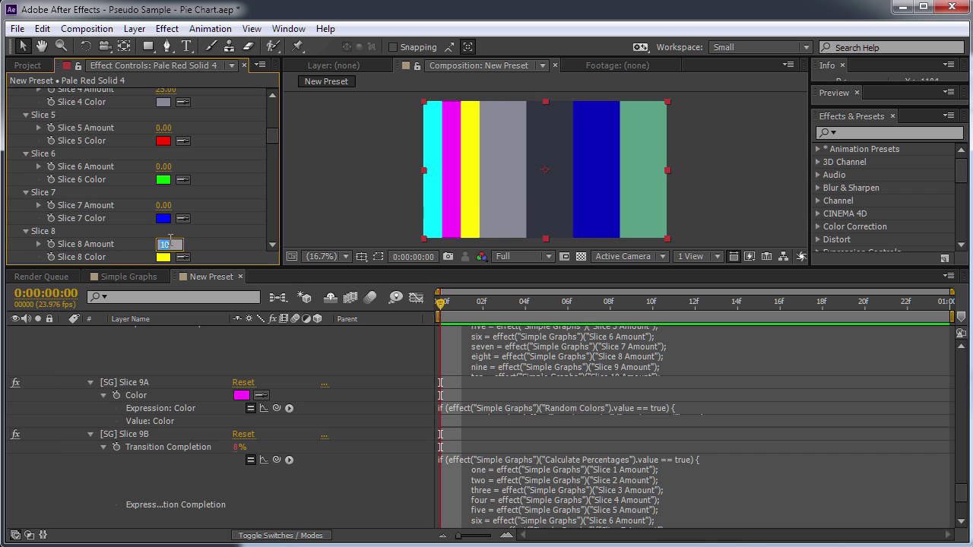
type("0")
key("Tab")
type("0")
key("Tab")
type("0")
key("Tab")
- Enlarge the composition viewer and add a Polar Coordinates distortion effect to the solid layer
left_click_drag(487, 269, 487, 354)
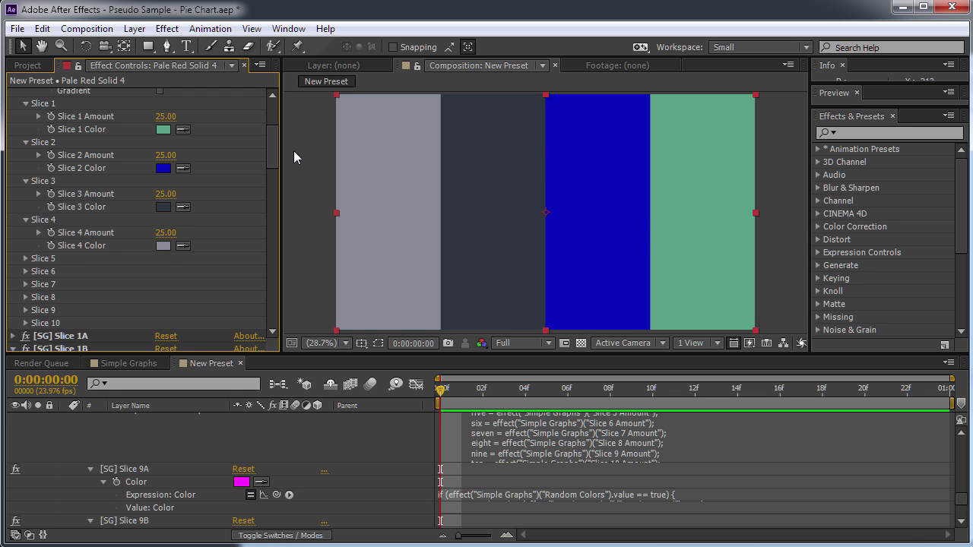
left_click_drag(272, 151, 269, 141)
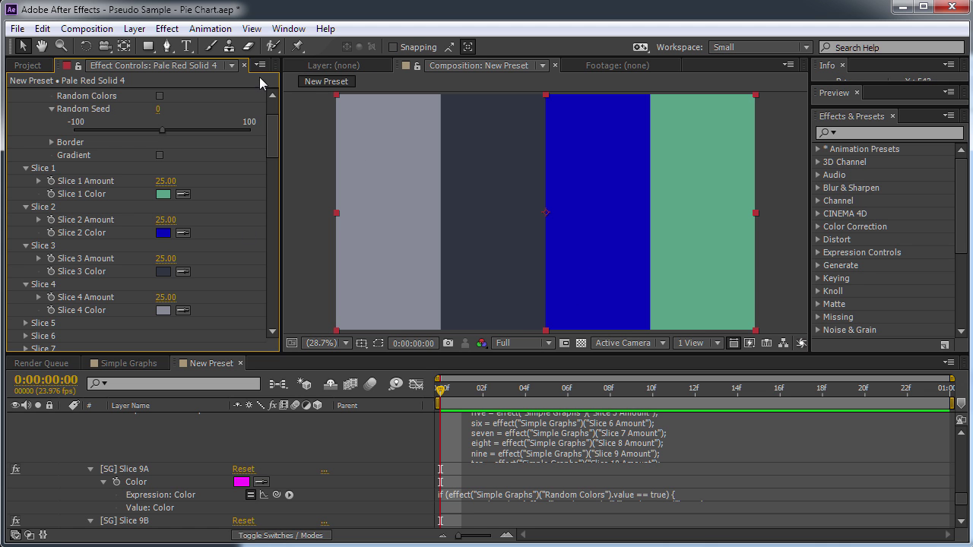
left_click(164, 29)
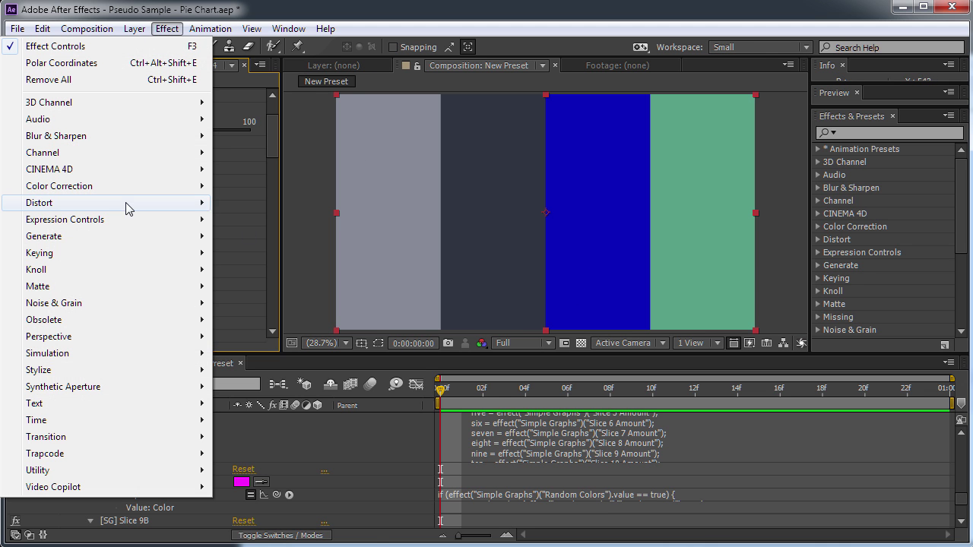
mouse_move(127, 204)
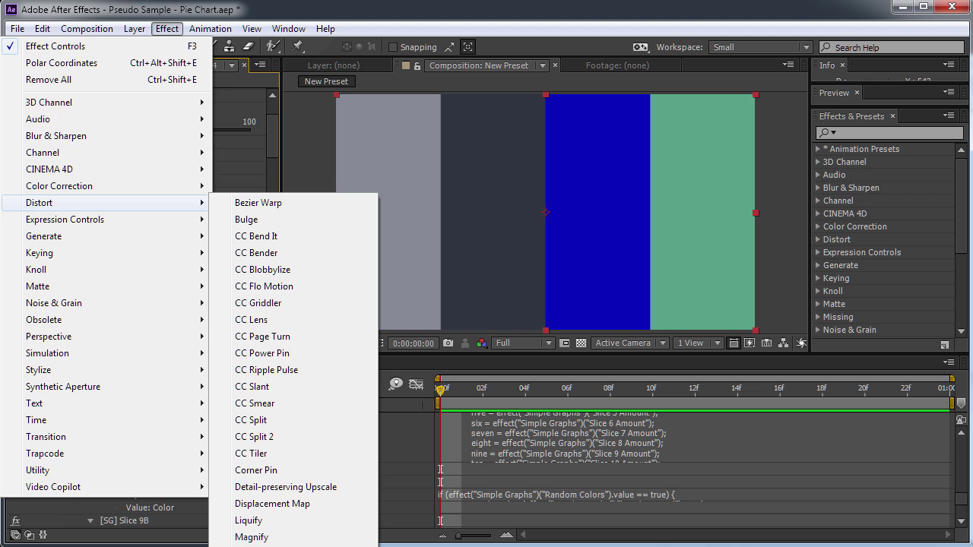
left_click(262, 546)
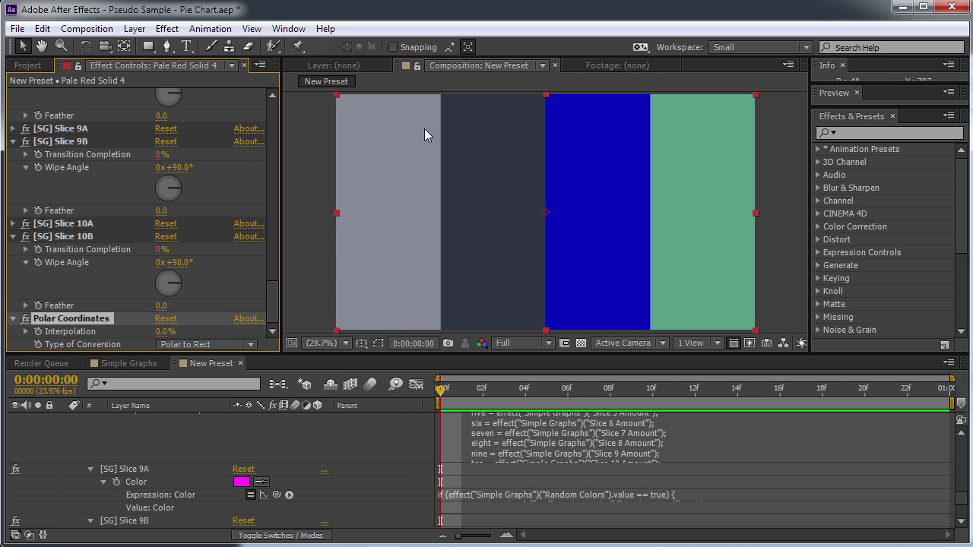
- Set the Polar Coordinates conversion type to Rect to Polar and its interpolation to 100%
left_click(244, 346)
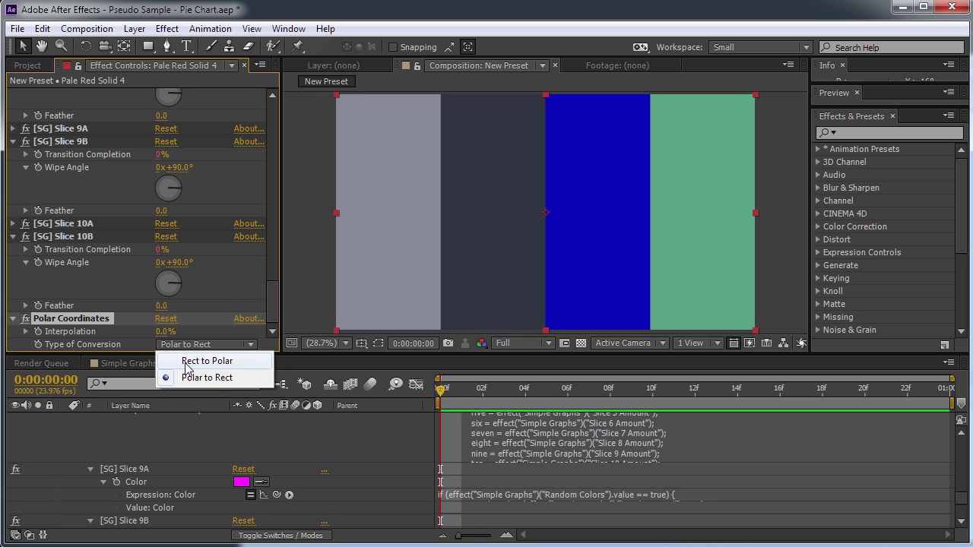
left_click(237, 361)
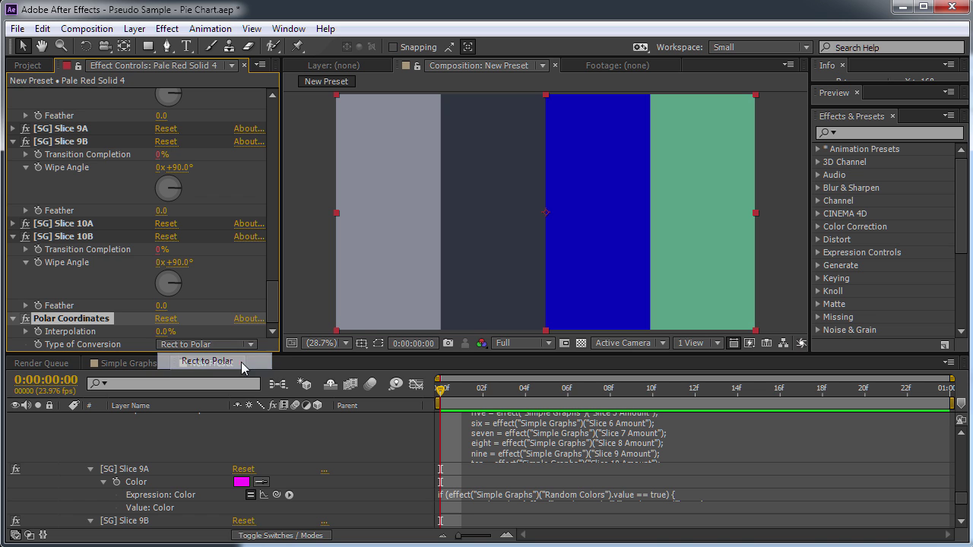
left_click(162, 333)
type("100")
key("Return")
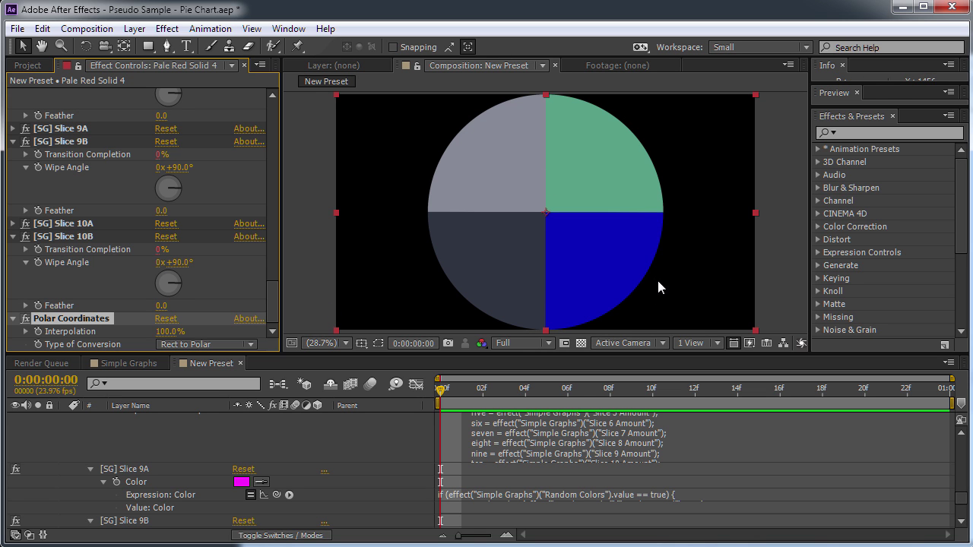
- Turn off the Polar Coordinates effect, collapse all of the layer's effects, and expand only Simple Graphs
left_click(26, 319)
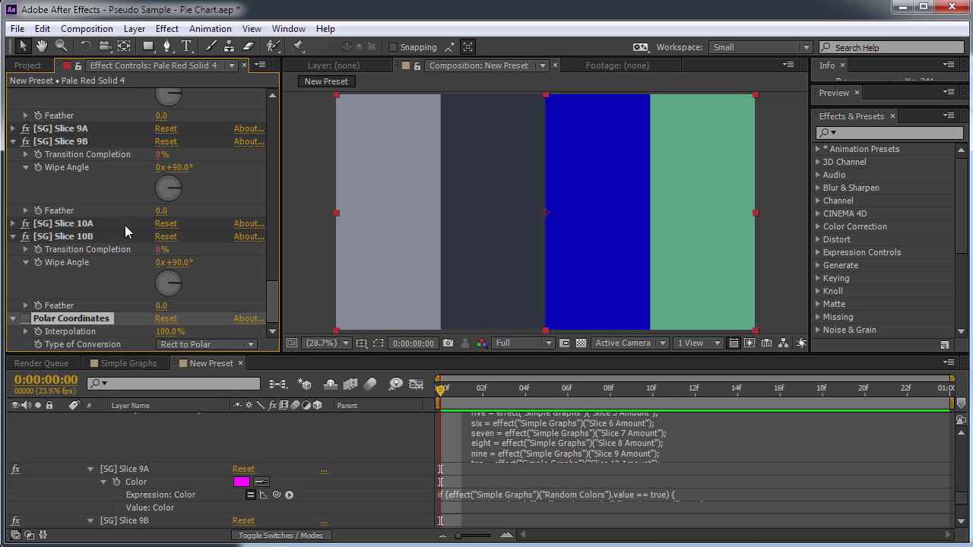
key("ctrl+a")
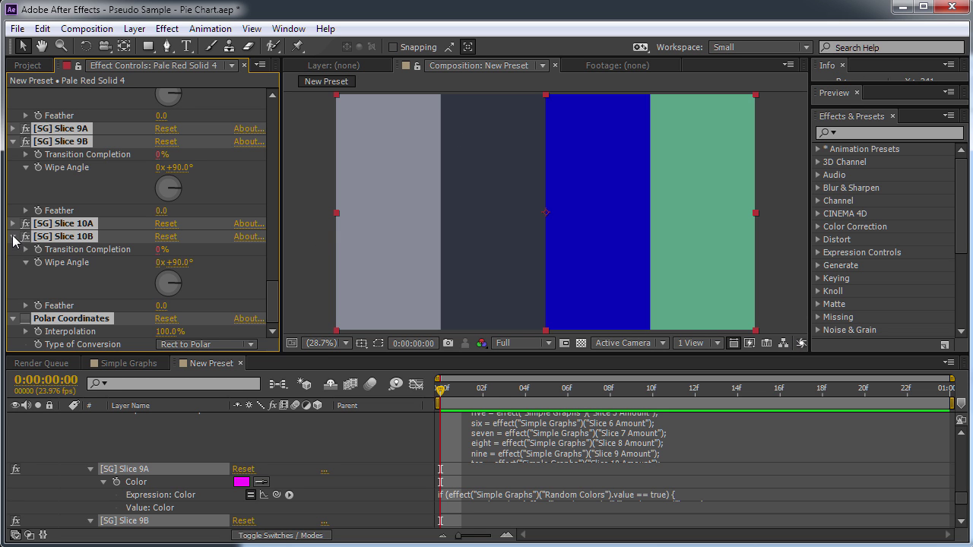
left_click(13, 236, "ctrl")
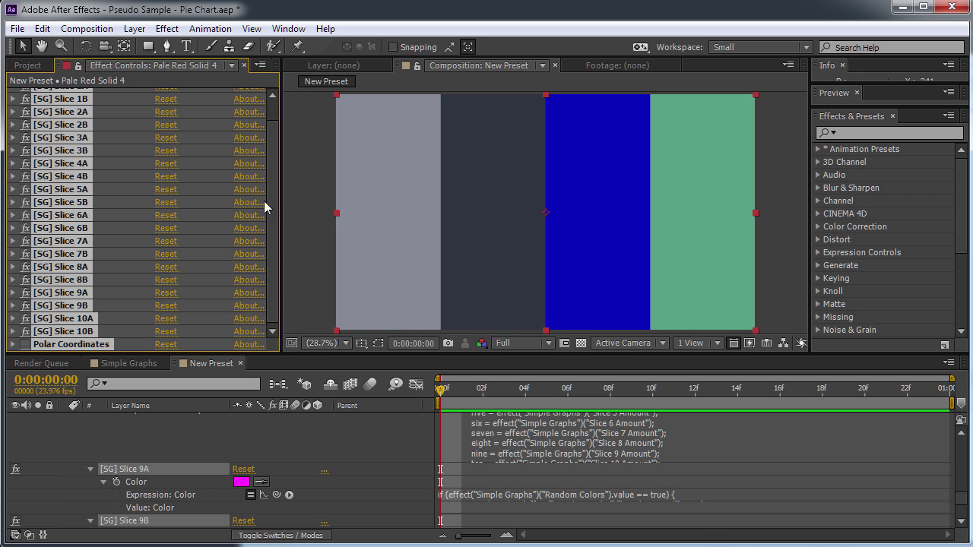
scroll(260, 152, "up", 2)
key("ctrl+shift+a")
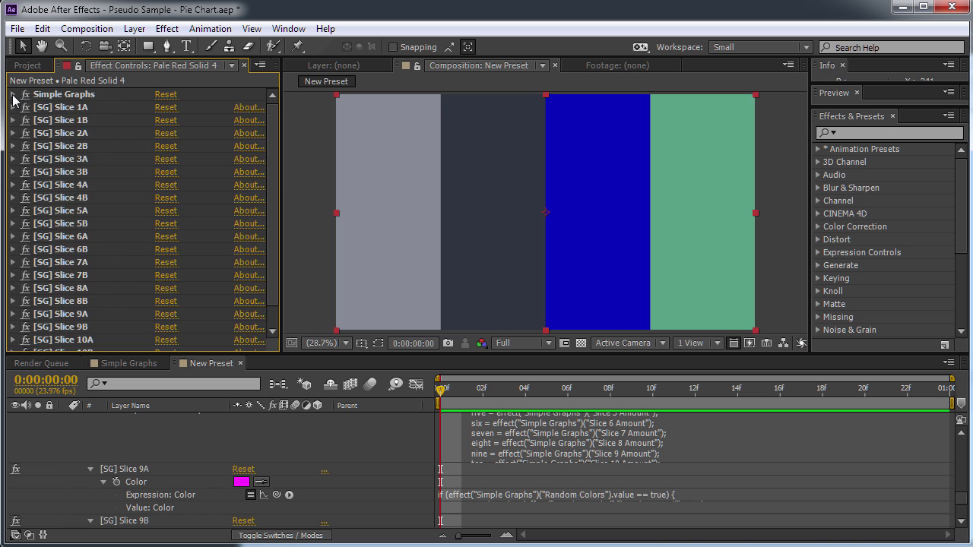
left_click(13, 95)
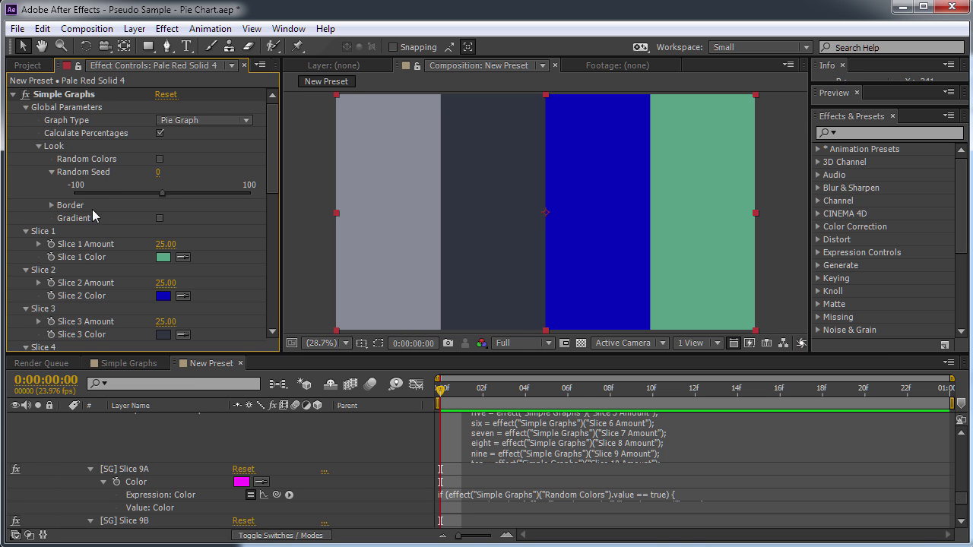
- Add a Gradient Ramp effect to the solid layer after Polar Coordinates
left_click(160, 218)
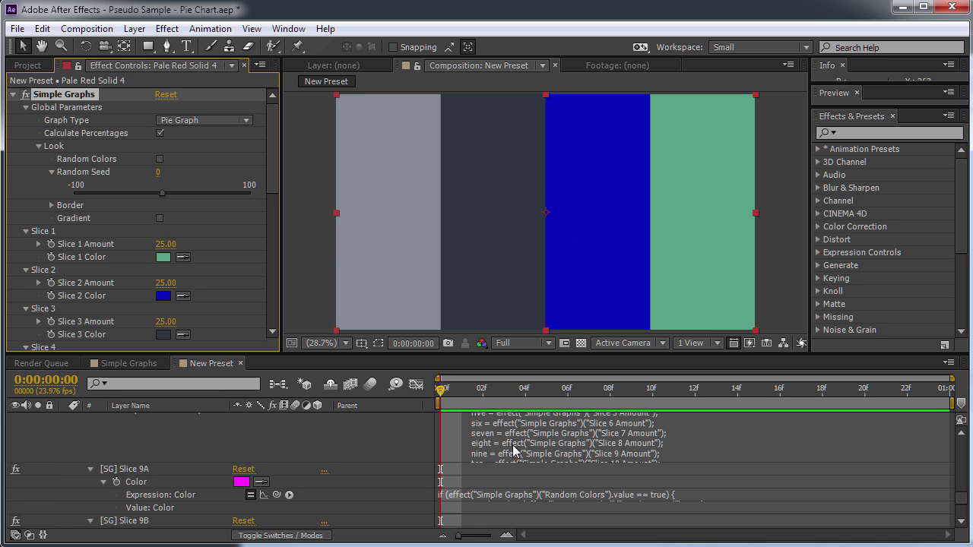
left_click_drag(275, 135, 288, 297)
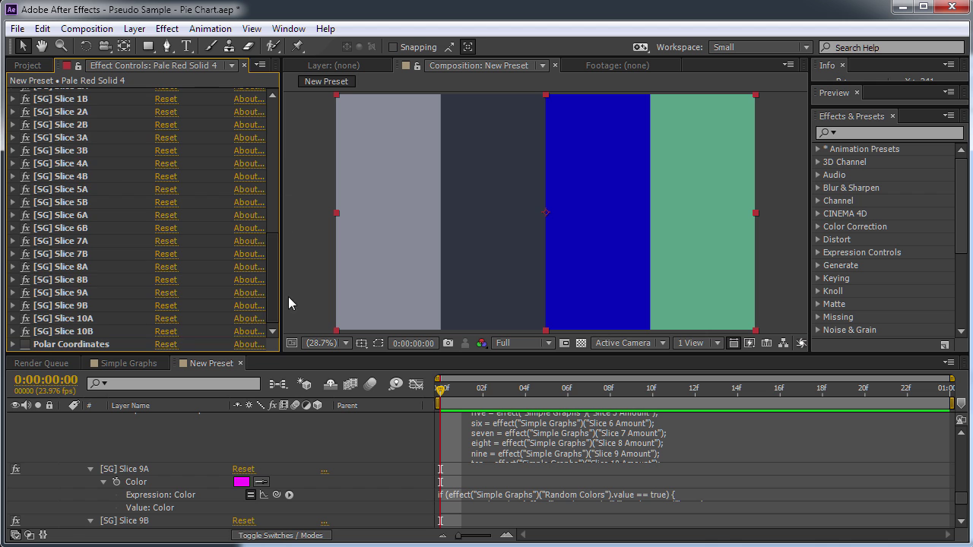
left_click(165, 30)
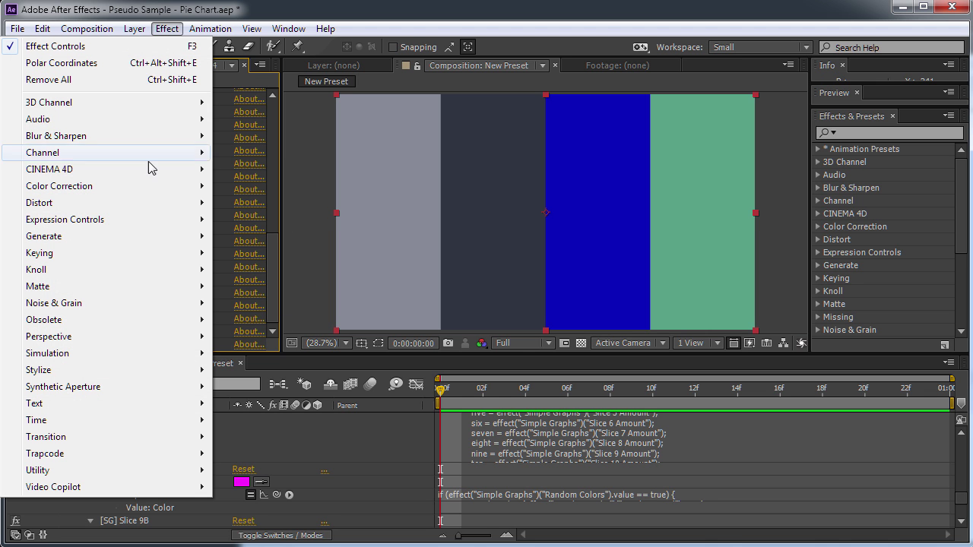
mouse_move(119, 239)
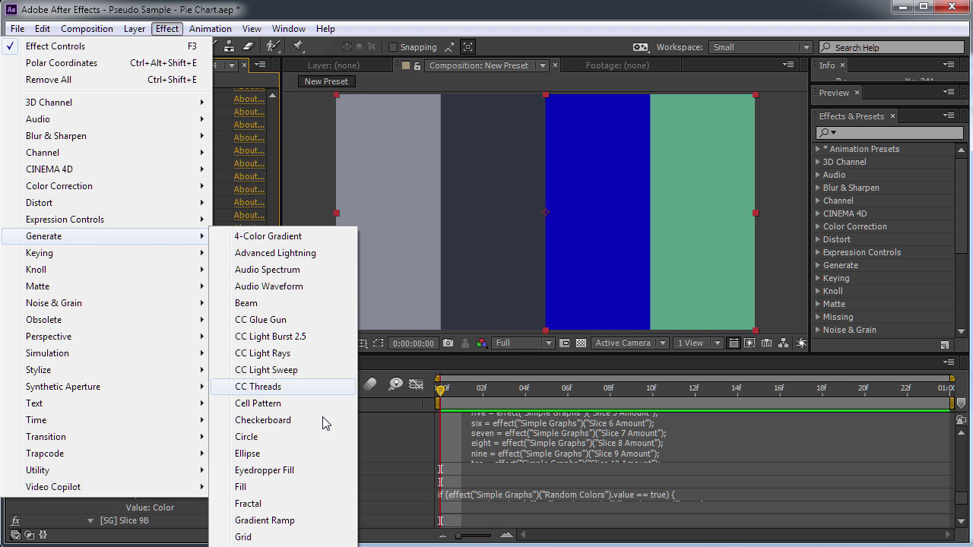
left_click(308, 520)
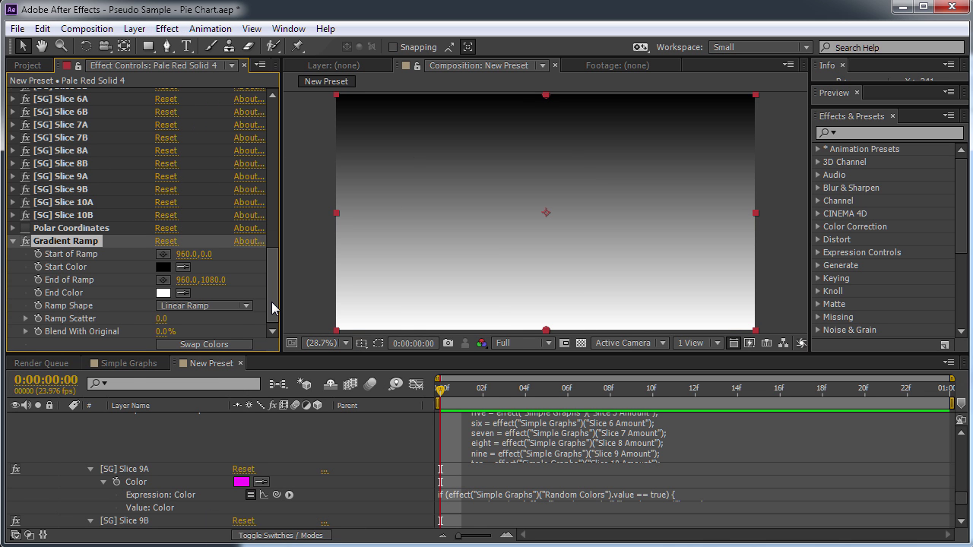
- Try Gradient Ramp's Blend With Original at 100%, and set it to 50%
left_click(165, 332)
type("560")
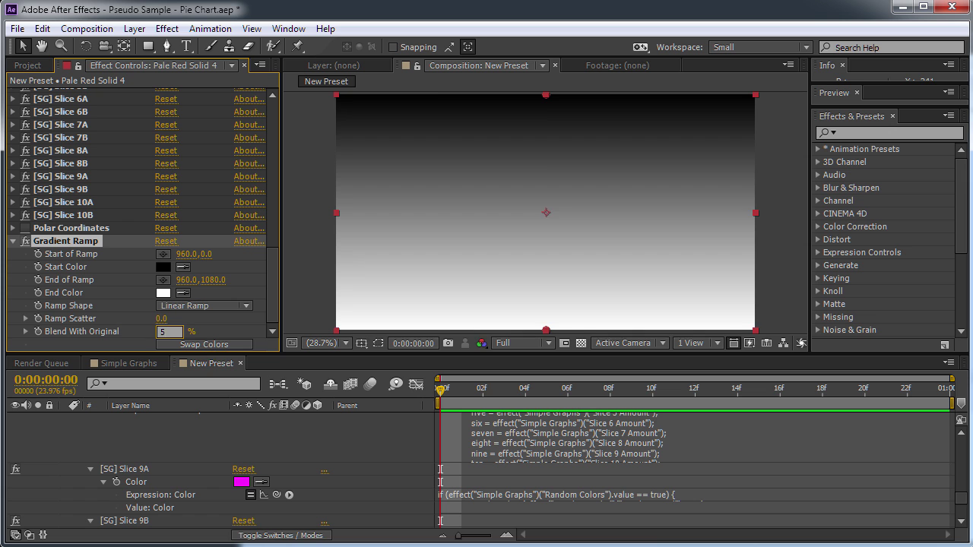
key("Return")
left_click(165, 332)
type("100")
key("Return")
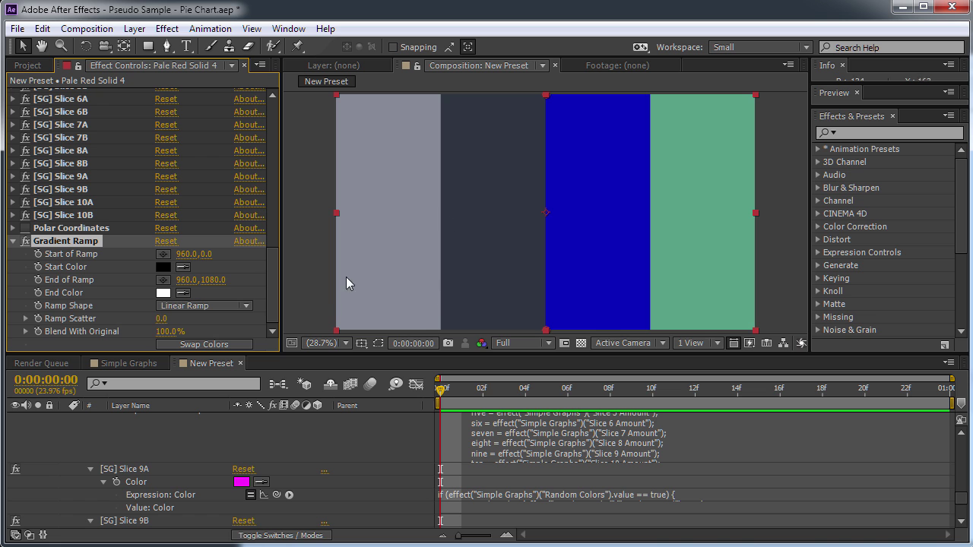
left_click(168, 329)
type("50")
key("Return")
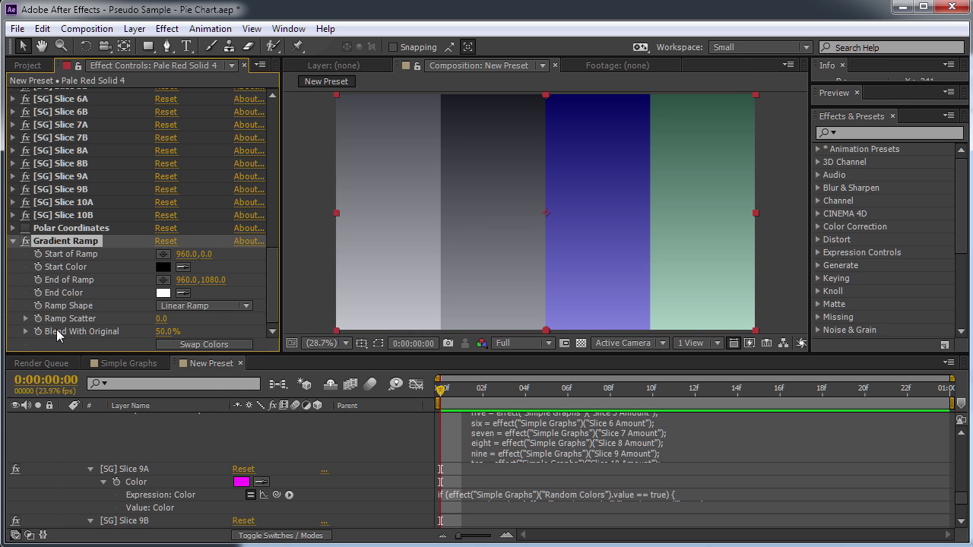
- Start an if expression on Gradient Ramp's Blend With Original, link its condition to the Simple Graphs Gradient checkbox, and copy it
left_click_drag(272, 272, 268, 114)
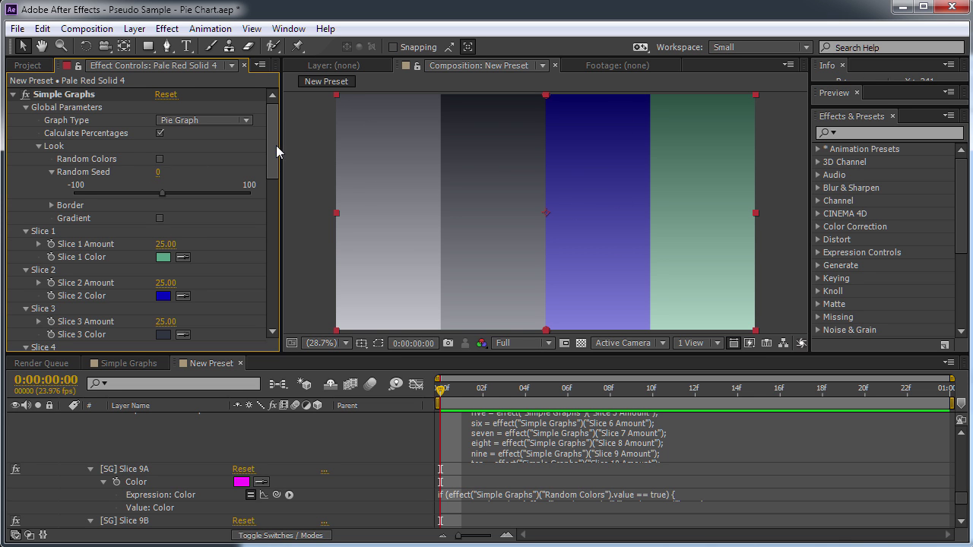
left_click_drag(272, 152, 275, 306)
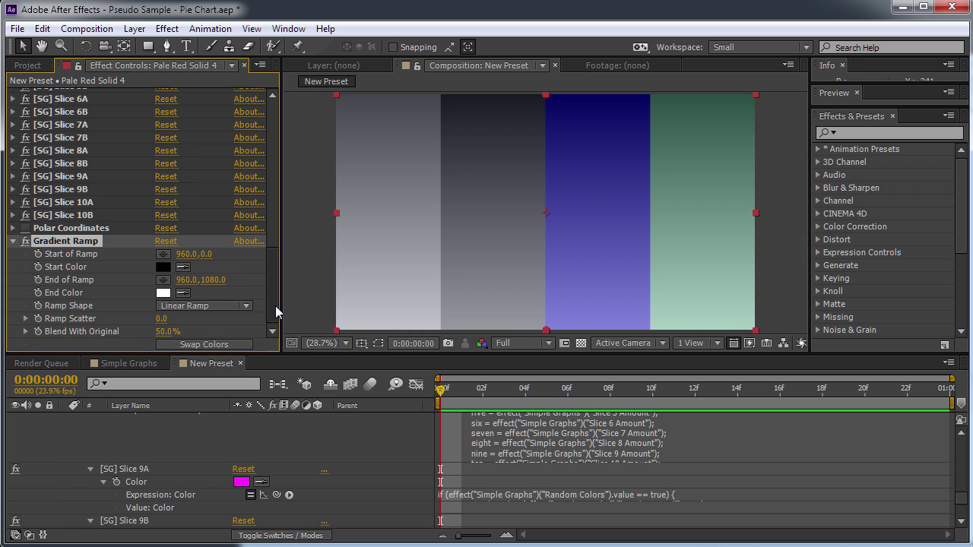
left_click(39, 329, "alt")
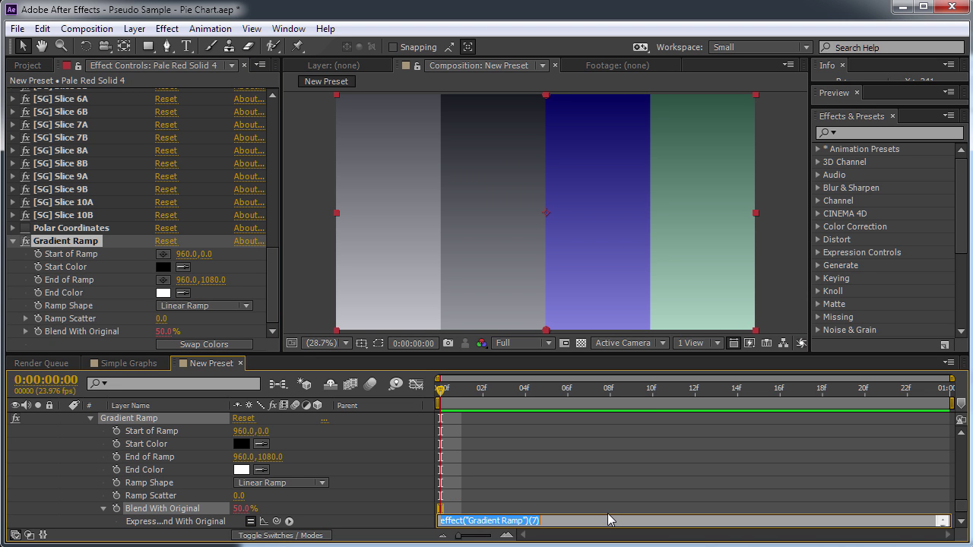
type("if (")
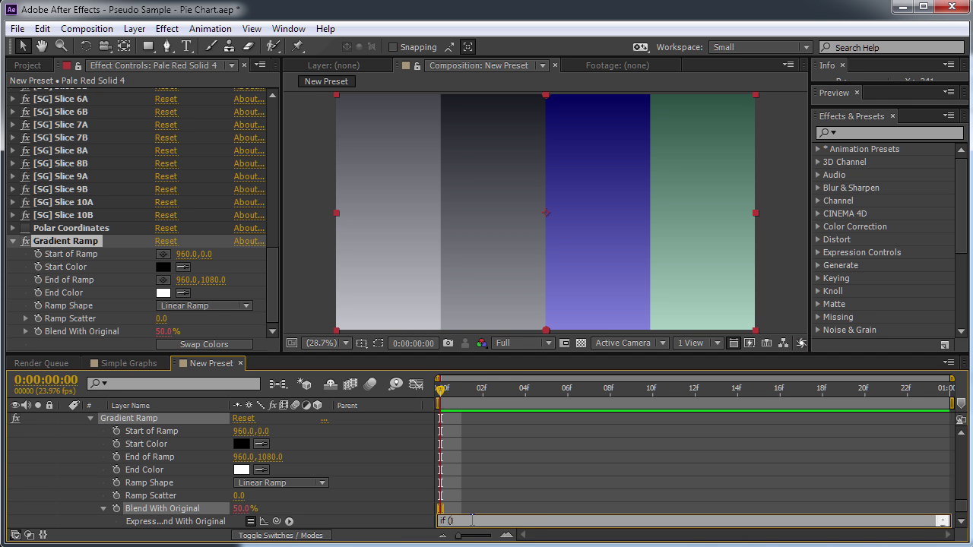
left_click_drag(277, 521, 122, 114)
left_click_drag(611, 520, 417, 505)
key("ctrl+c")
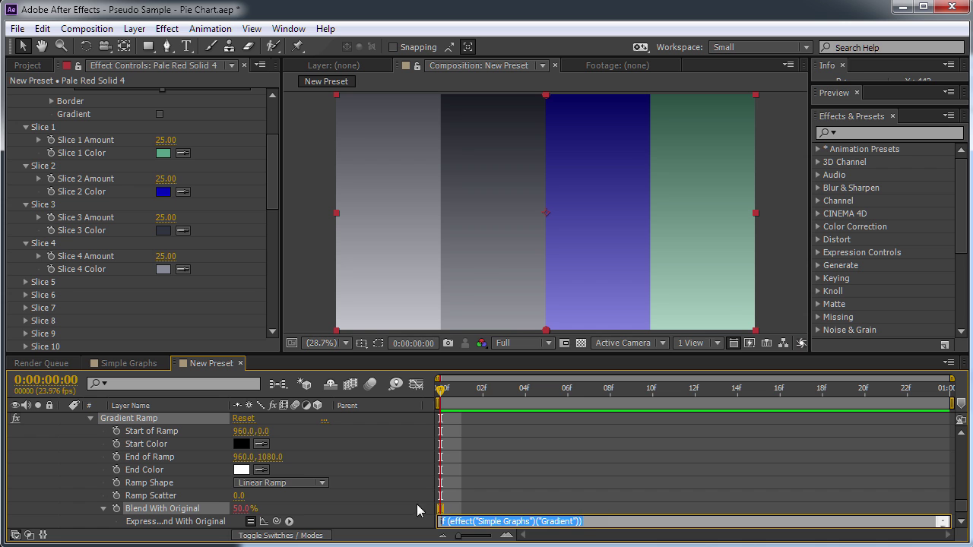
- Switch to Notepad++, paste the copied condition in place of the old text, and add an empty braced block after it
key("alt+Tab")
left_click_drag(431, 456, 232, 74)
key("ctrl+v")
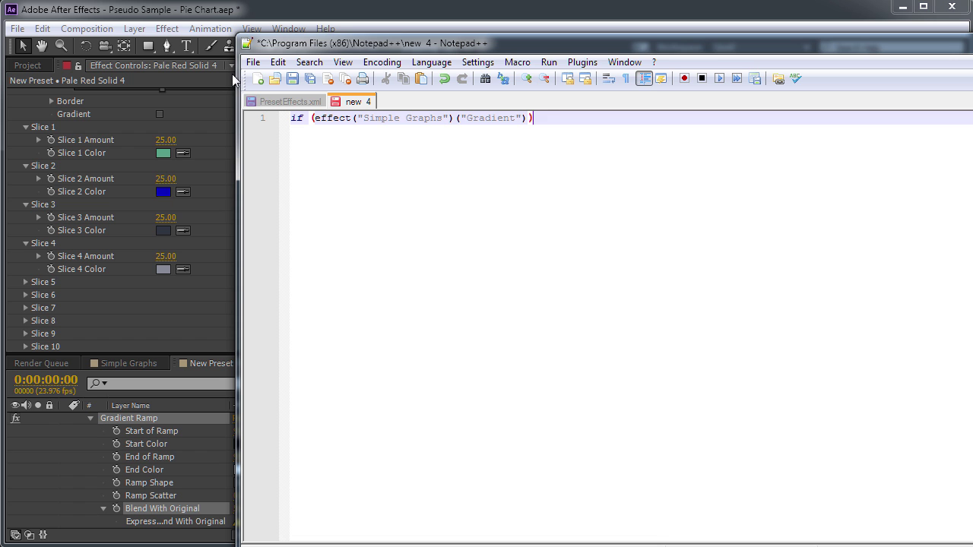
type("{}")
key("Return")
key("Return")
key("Return")
key("Up")
key("Return")
key("Up")
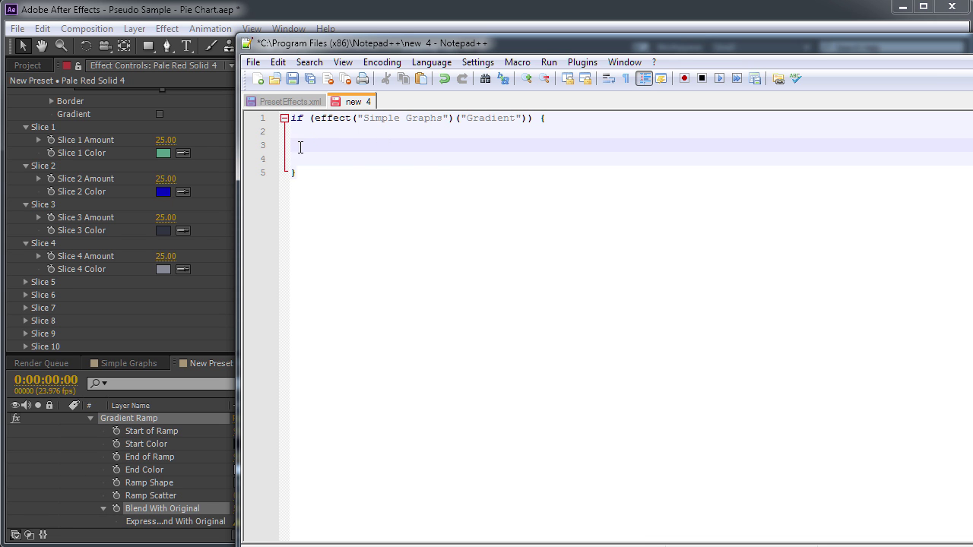
- Complete the if condition by appending ".value == true" to the Gradient reference
left_click(526, 119)
type(".")
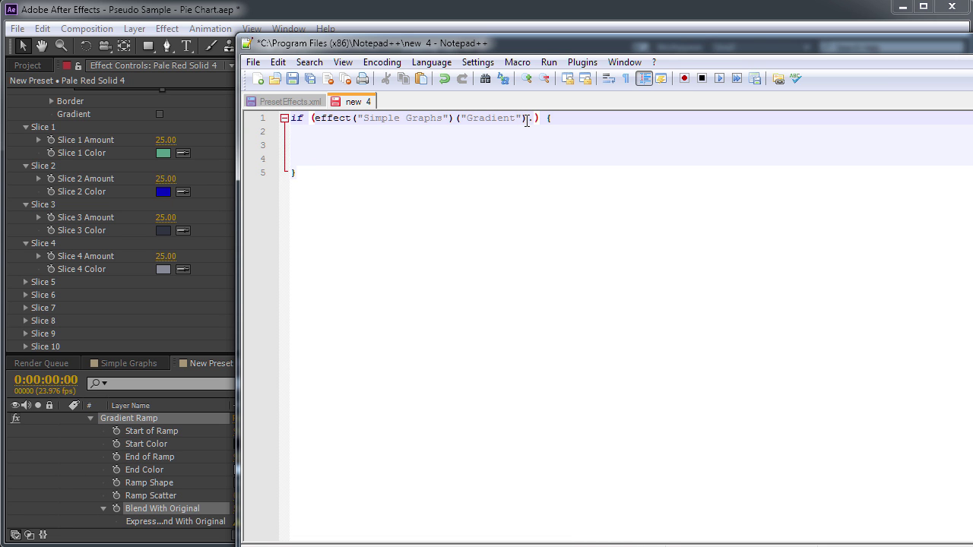
type("value =")
key("BackSpace")
type("= tur")
key("BackSpace")
key("BackSpace")
type("rue")
- Write 50; in the if block and add an else block containing 100;
left_click(366, 147)
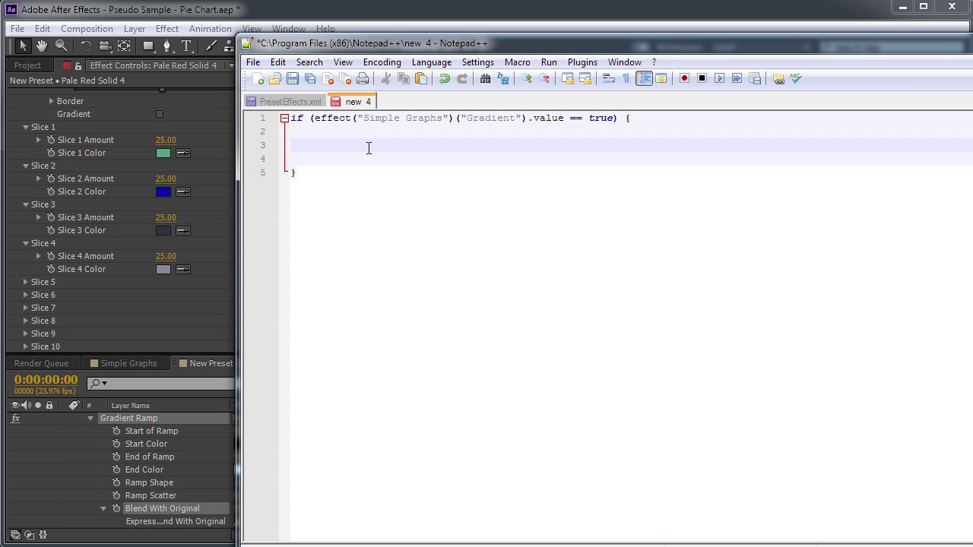
type("50")
left_click(319, 177)
type("else {")
key("Return")
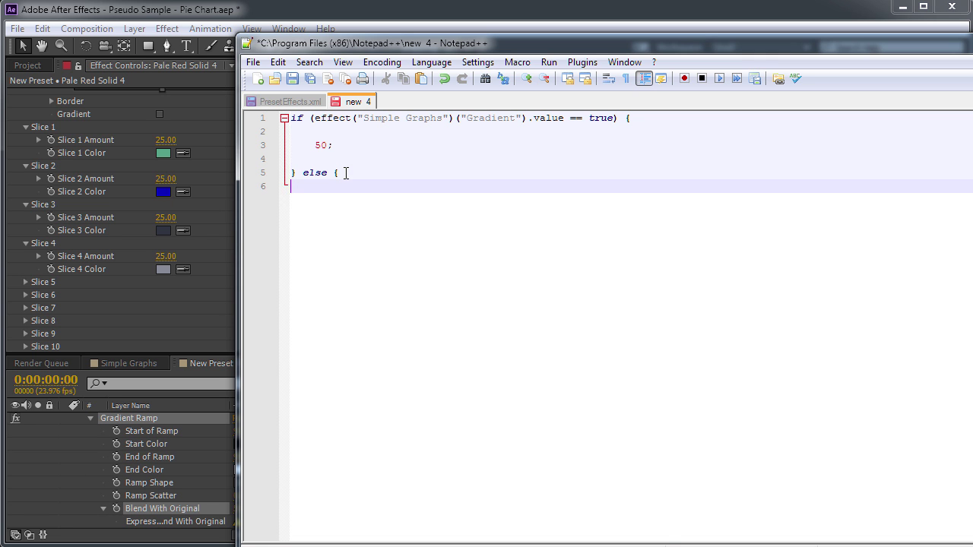
key("Return")
key("Return")
type("}")
key("Up")
key("Return")
key("Up")
key("Tab")
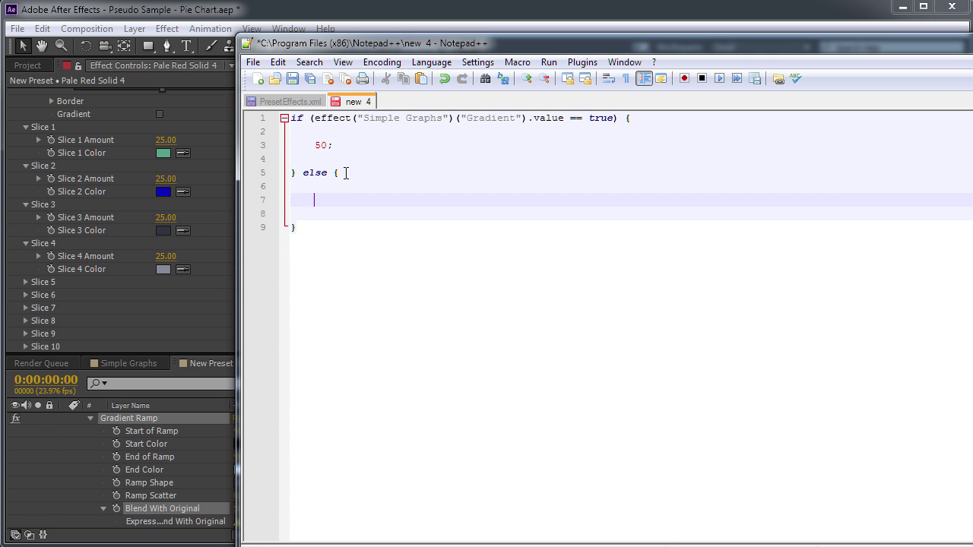
type("100;")
- Copy the finished if/else code, return to After Effects, and paste it over the Blend With Original expression
left_click_drag(326, 235, 291, 118)
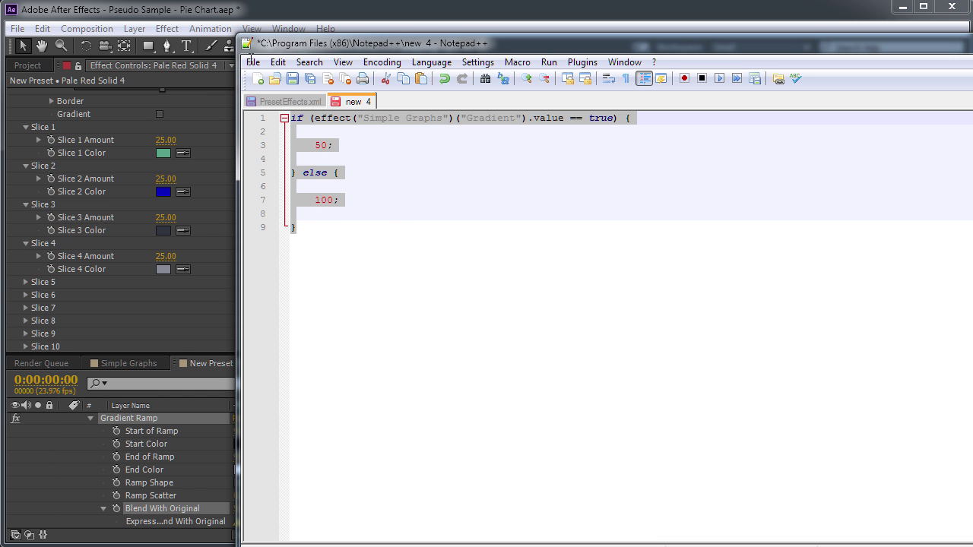
left_click(212, 16)
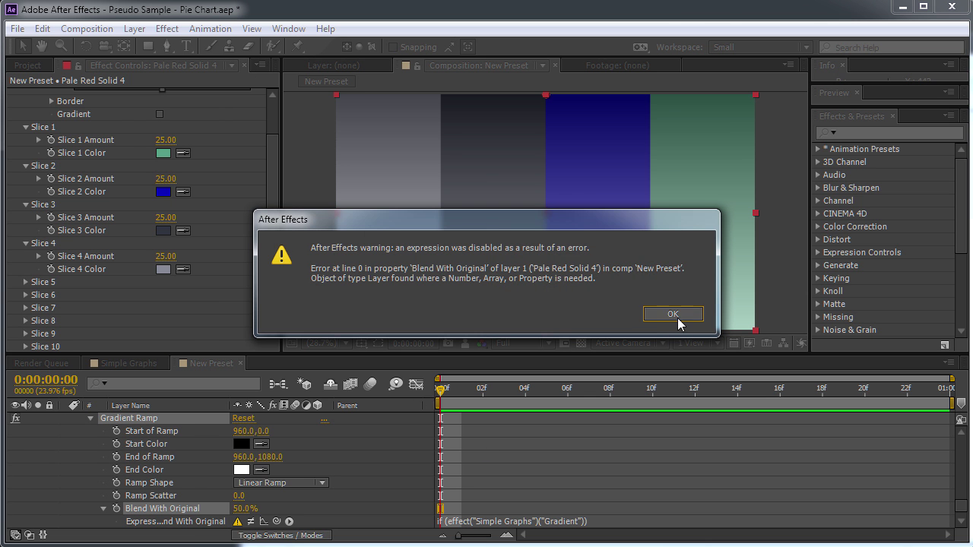
left_click(673, 314)
left_click(613, 521)
key("ctrl+v")
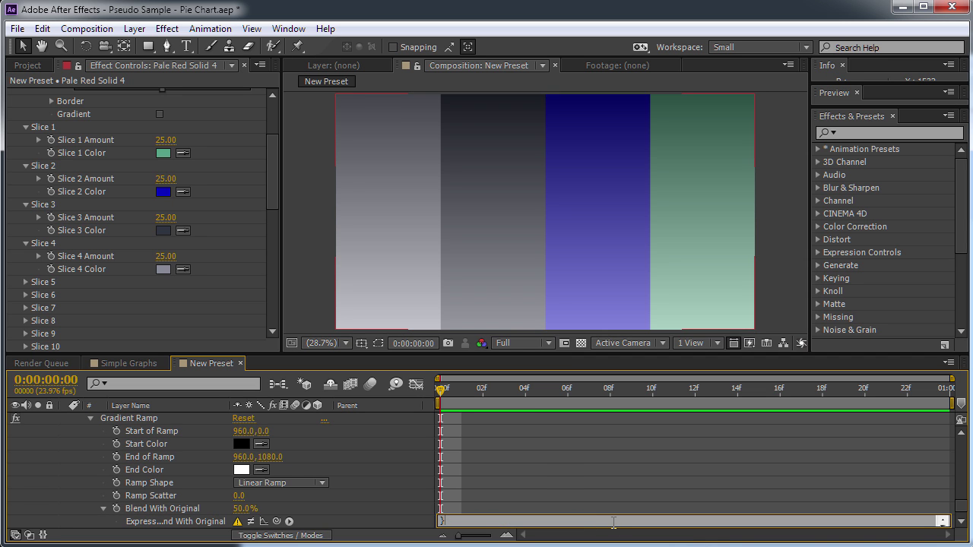
left_click(614, 532)
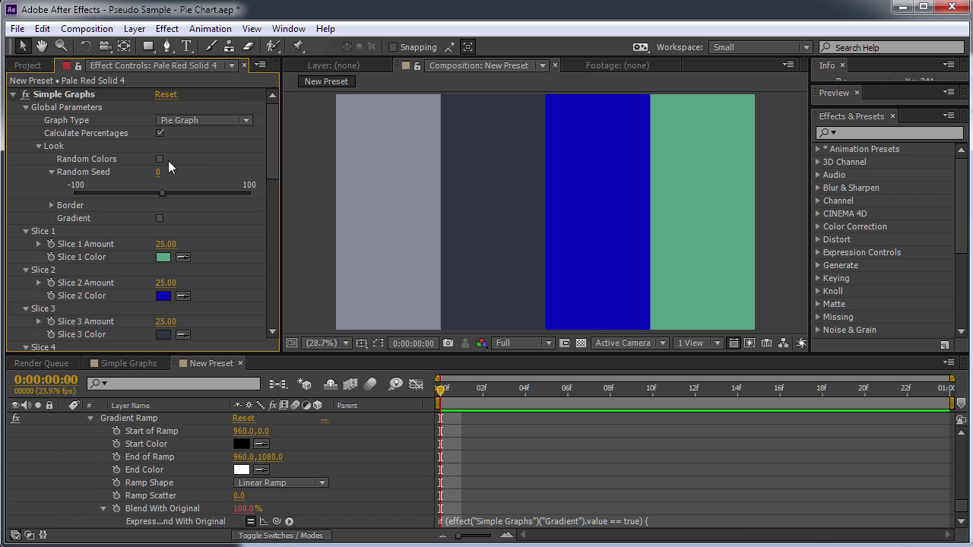
- Toggle the Simple Graphs Gradient option on and off to check the gradient, leaving it off
left_click(159, 218)
left_click(159, 219)
left_click(160, 219)
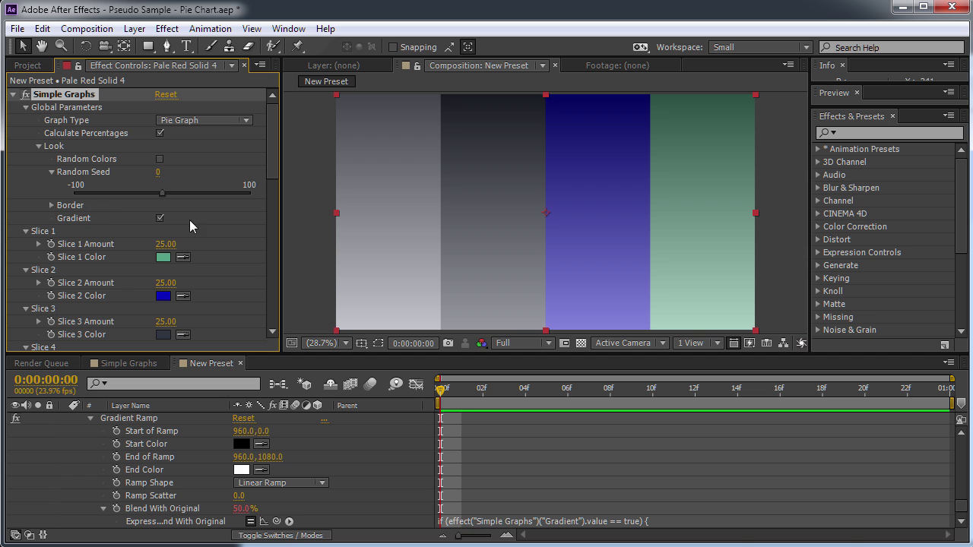
left_click(159, 218)
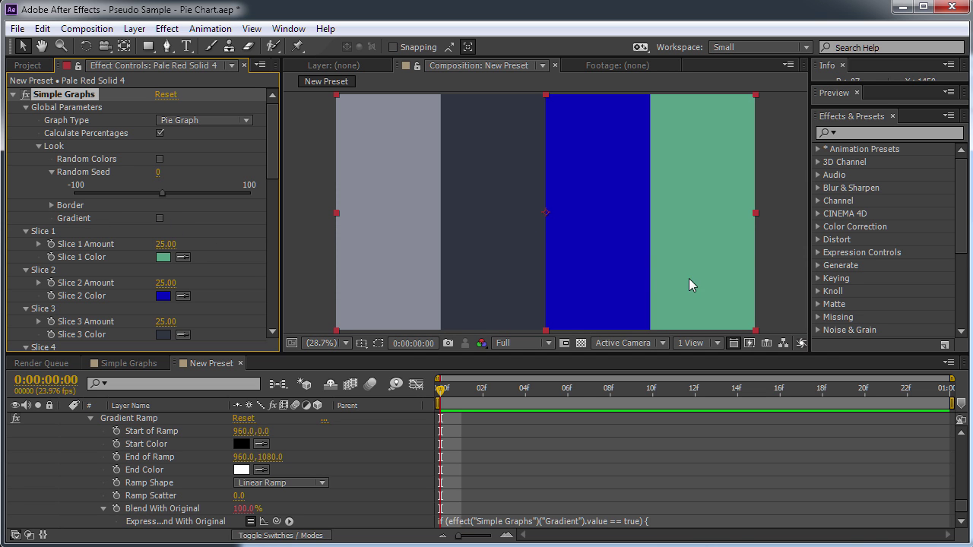
- Enlarge the timeline area and expand the Border options of Simple Graphs
left_click_drag(361, 354, 360, 301)
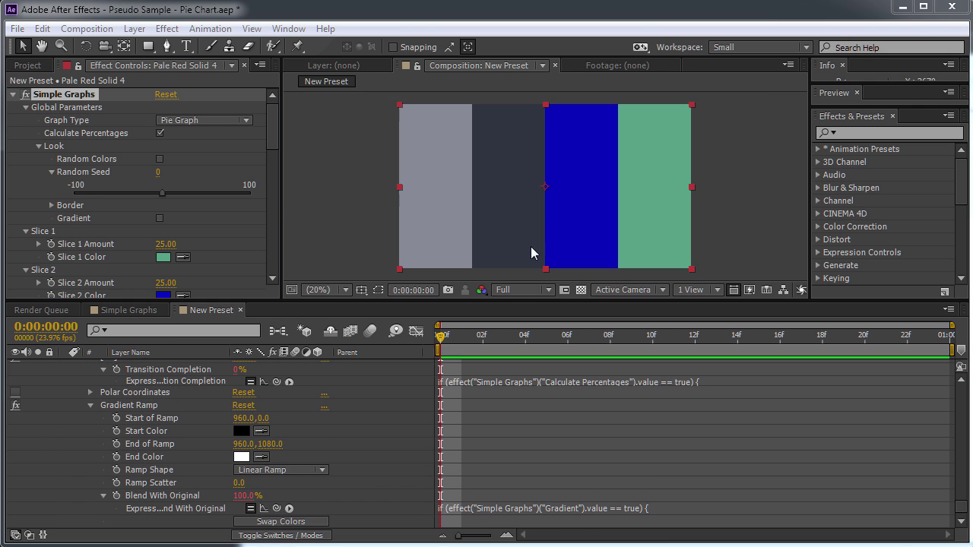
left_click(51, 206)
scroll(113, 236, "down", 2)
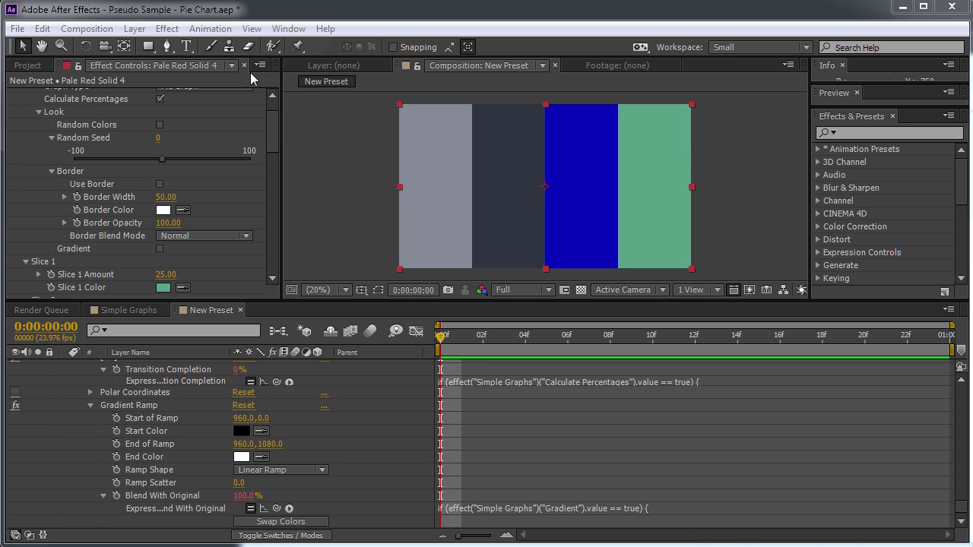
- Collapse the Gradient Ramp effect, rename it [SG] Gradient, and move it above Polar Coordinates in the effect stack
left_click_drag(271, 126, 257, 250)
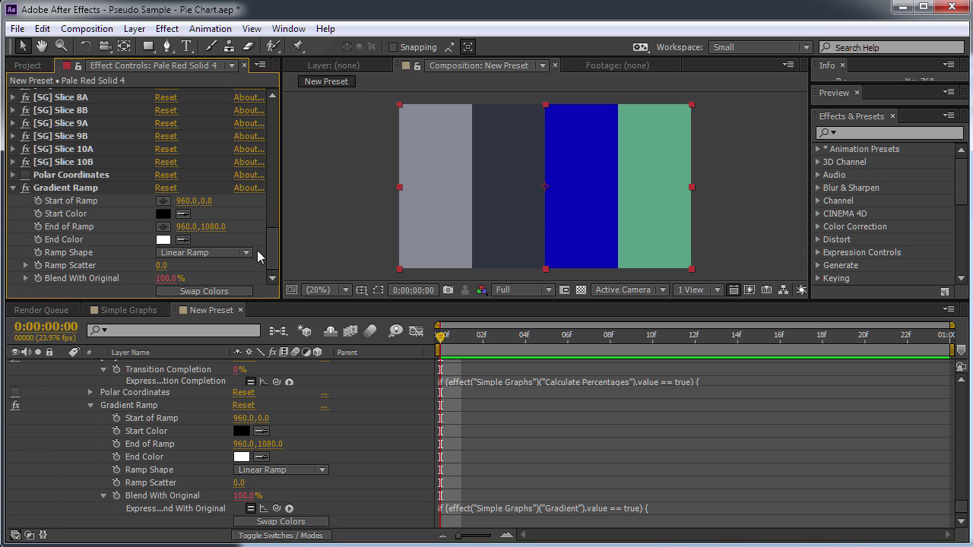
left_click(12, 188)
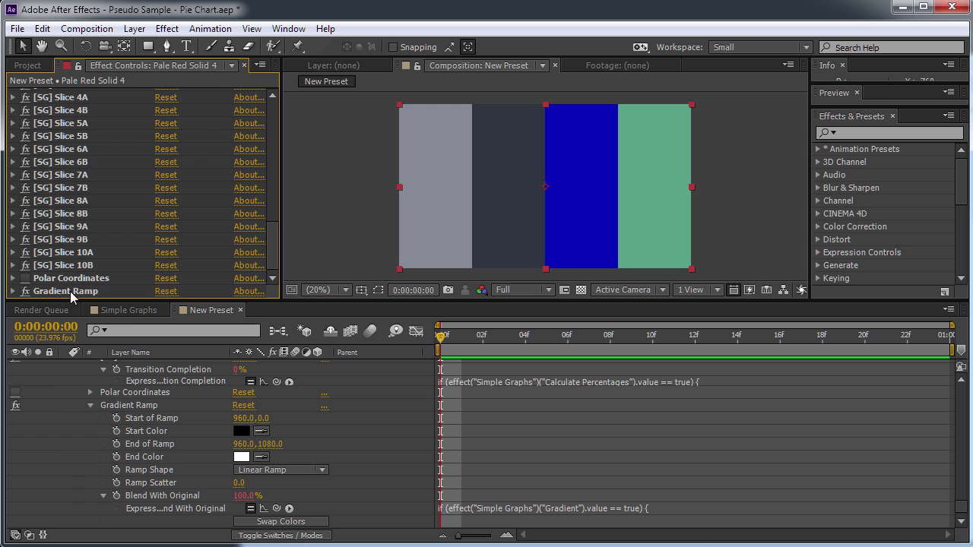
left_click(70, 291)
key("Return")
type("[")
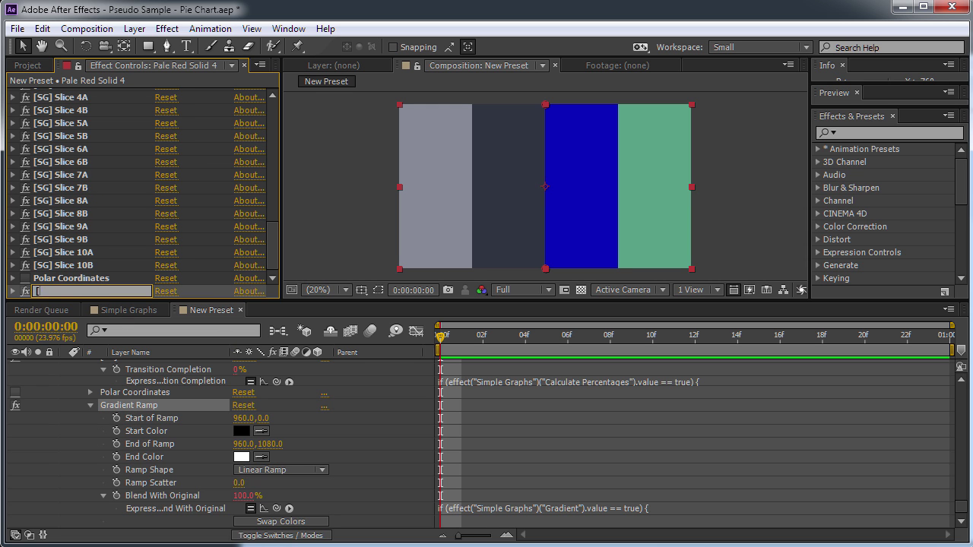
type("SG] Gradient")
key("Return")
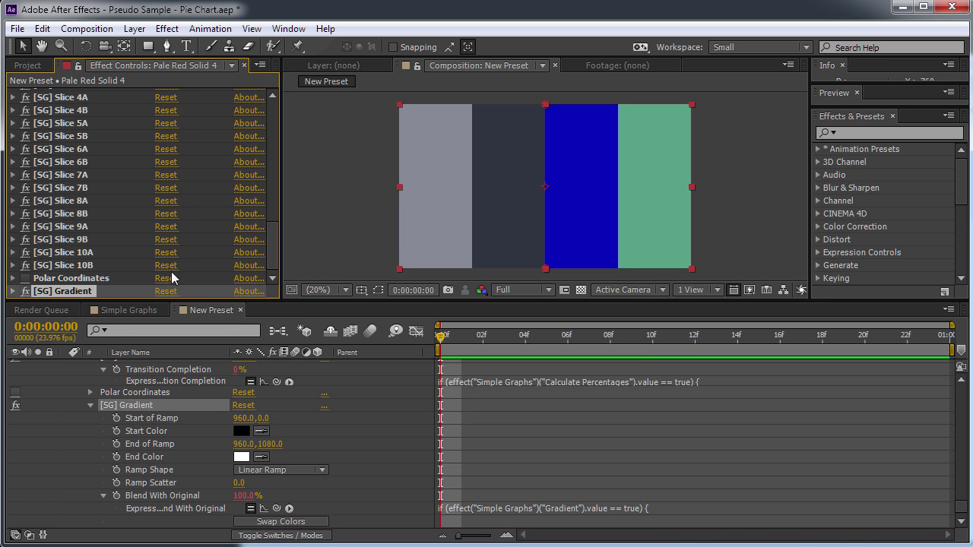
left_click_drag(86, 291, 85, 275)
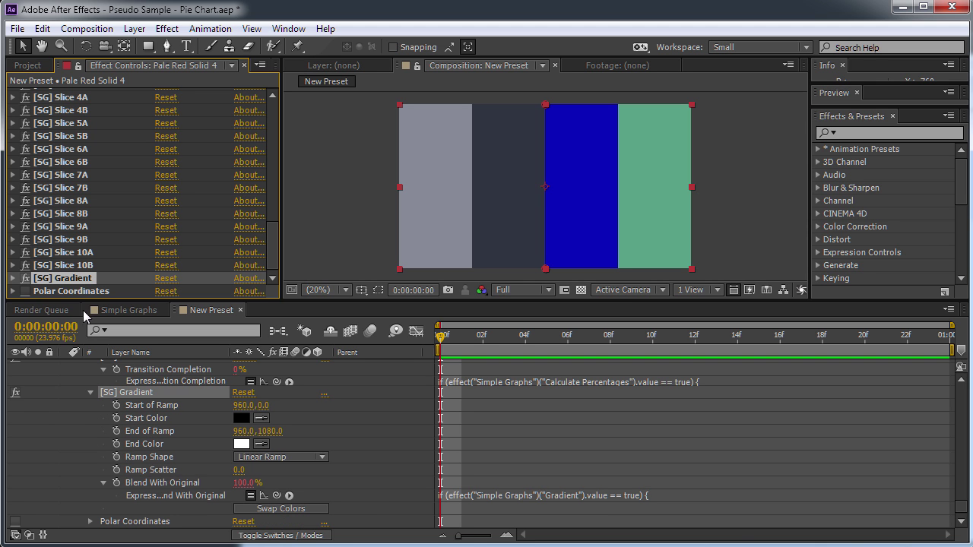
- Add a Checkerboard effect after [SG] Gradient and rename it [SG] Border
left_click(166, 29)
mouse_move(117, 241)
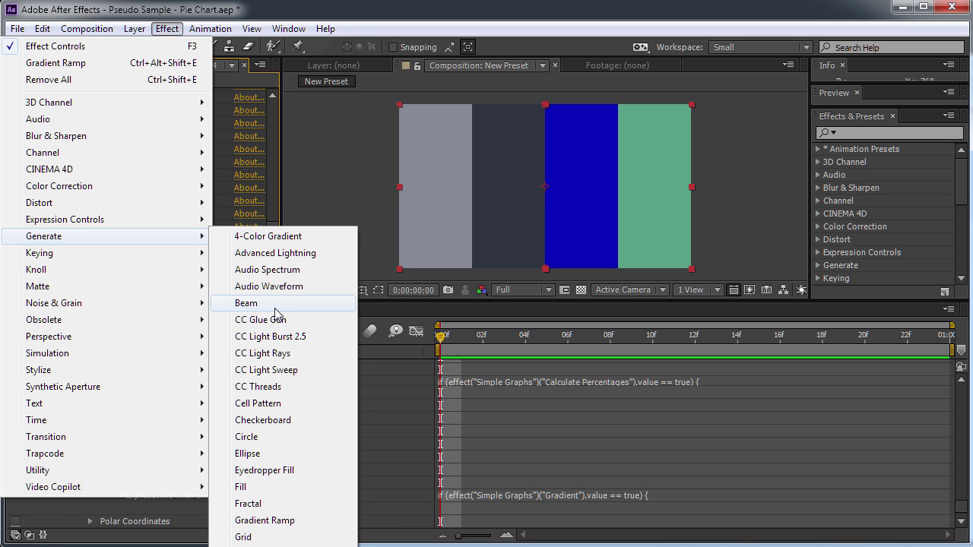
left_click(289, 423)
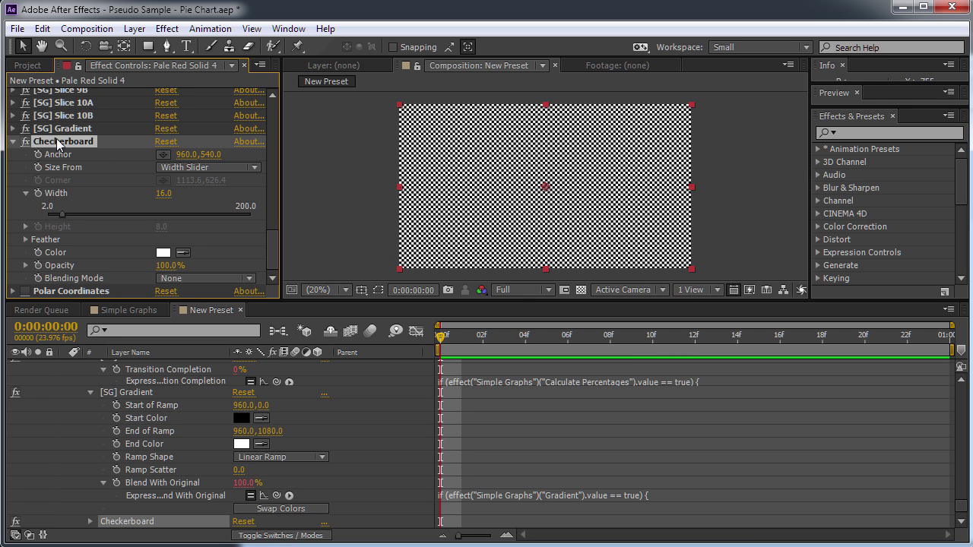
key("Return")
type("[SG] Bo")
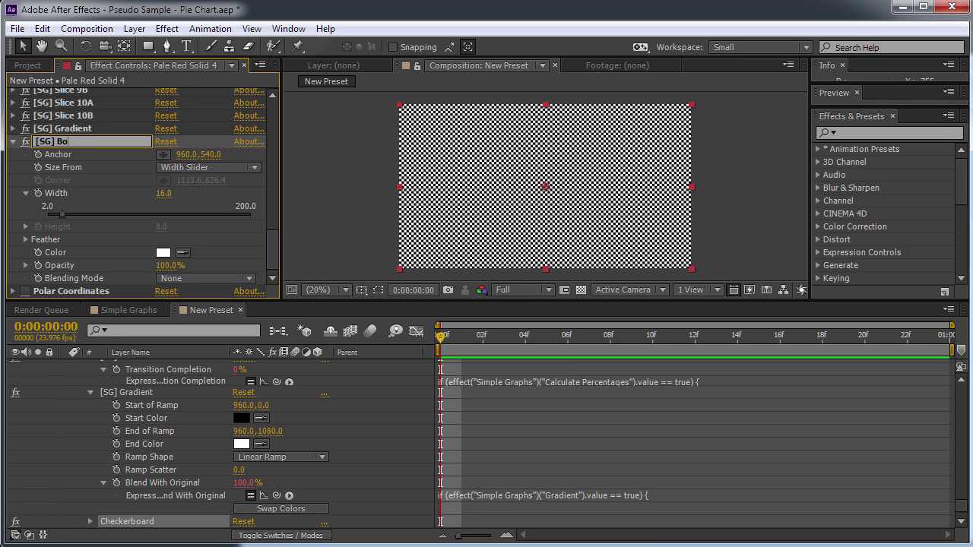
key("Return")
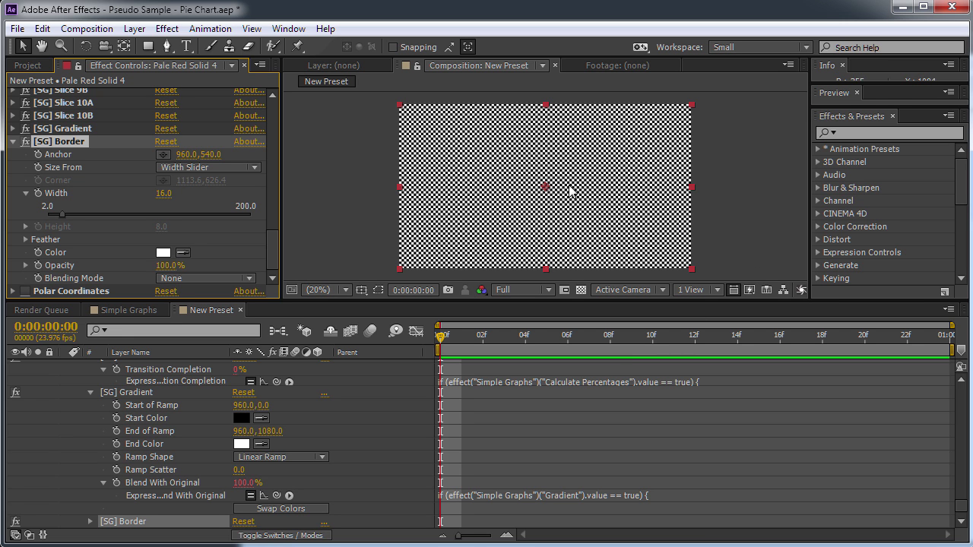
- Size the [SG] Border checkerboard from Width & Height Sliders and set its Width to 1920
left_click(178, 168)
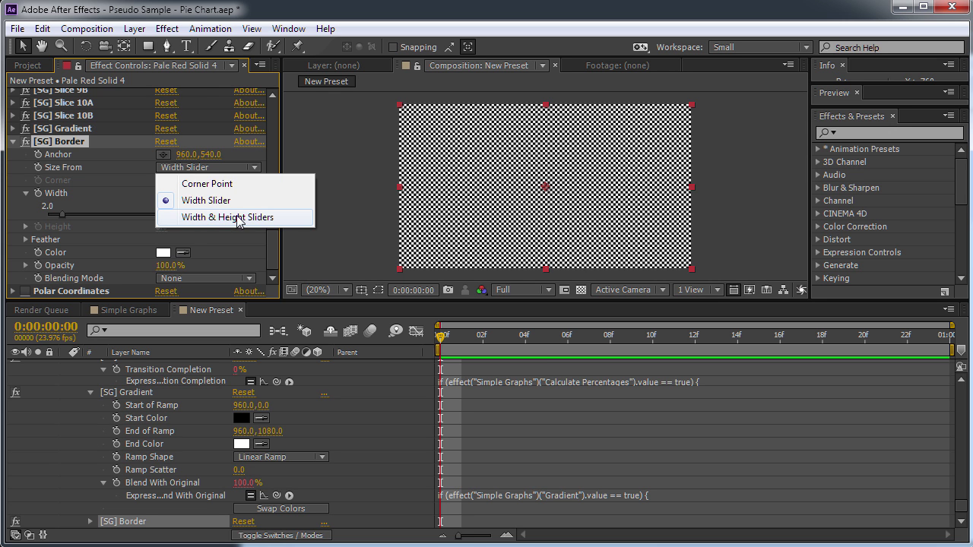
left_click(237, 217)
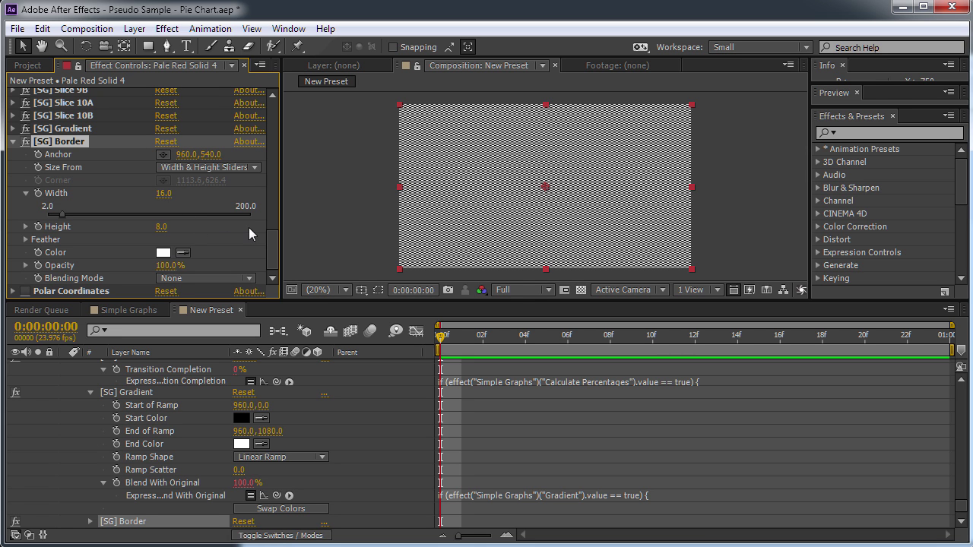
left_click(165, 194)
type("1920")
key("Return")
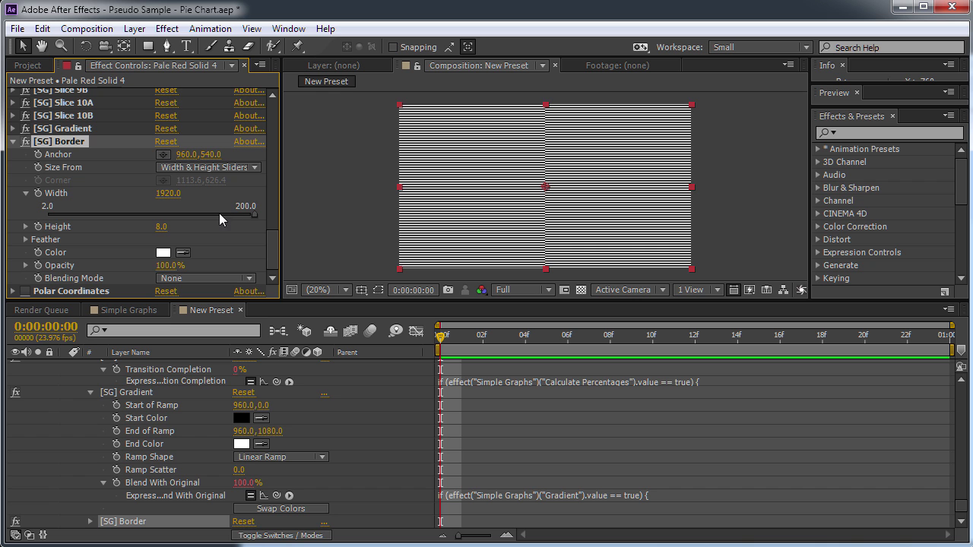
- Increase the [SG] Border Height to about 567 and place its Anchor at the frame's right edge, about 1925, 540
left_click_drag(163, 227, 570, 212)
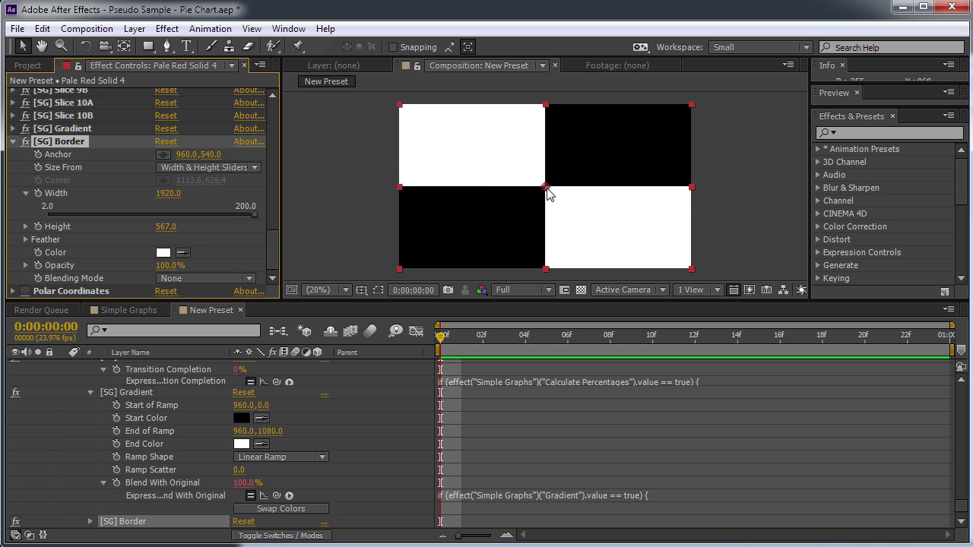
left_click(163, 155)
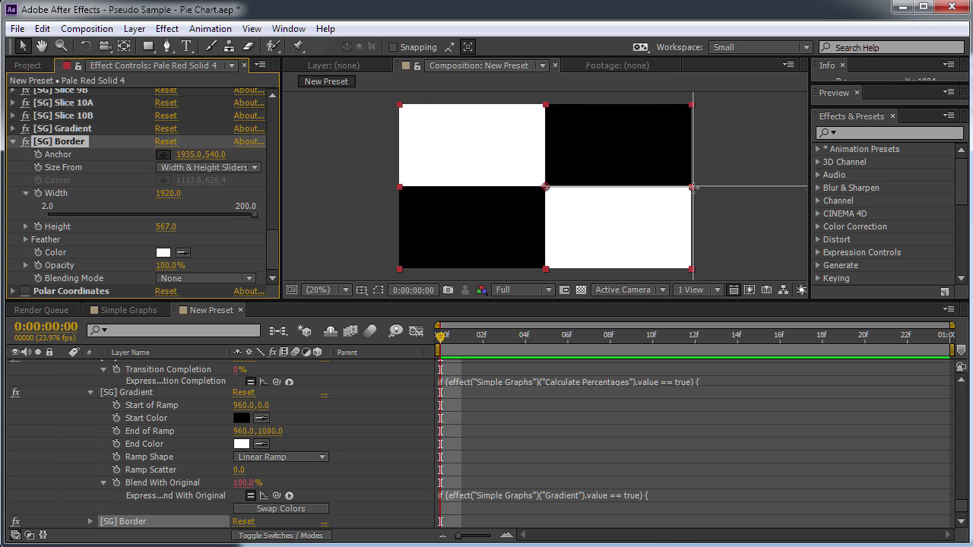
left_click(691, 187)
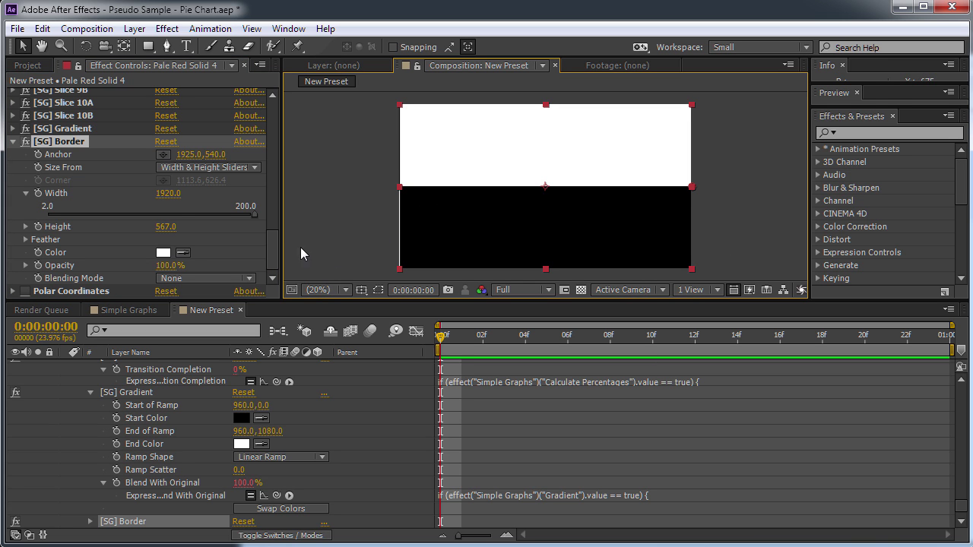
- Set the [SG] Border Width to 2000 and its Blending Mode to Normal
left_click(166, 194)
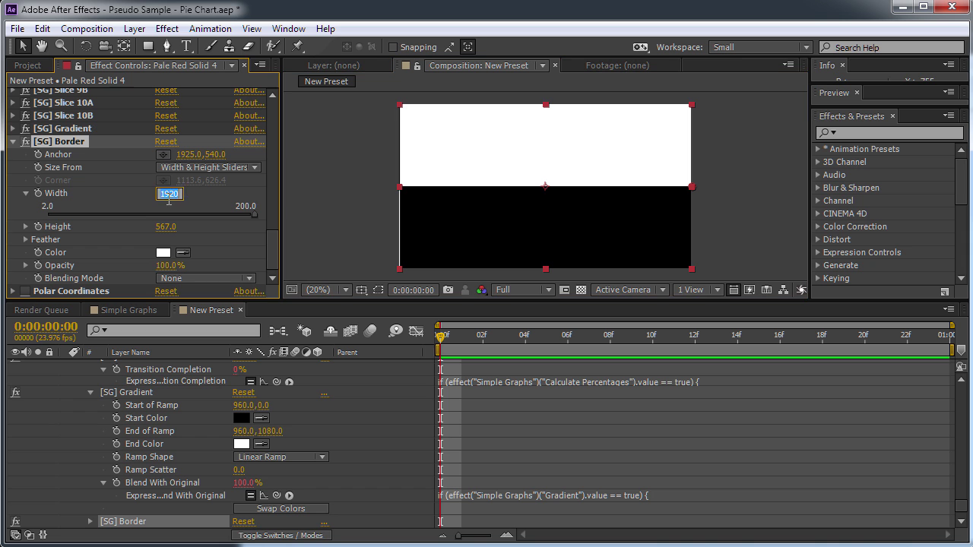
type("2000")
key("Return")
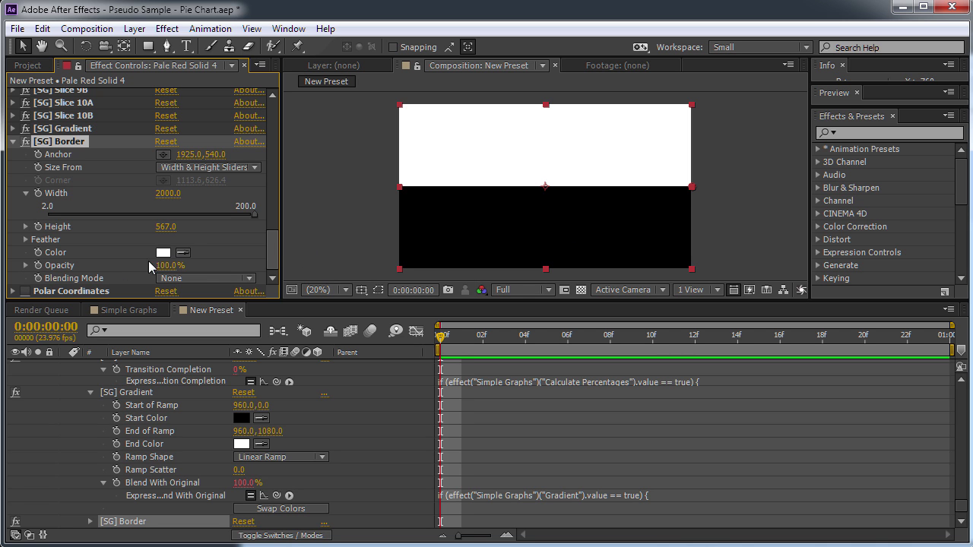
left_click(201, 278)
left_click(197, 312)
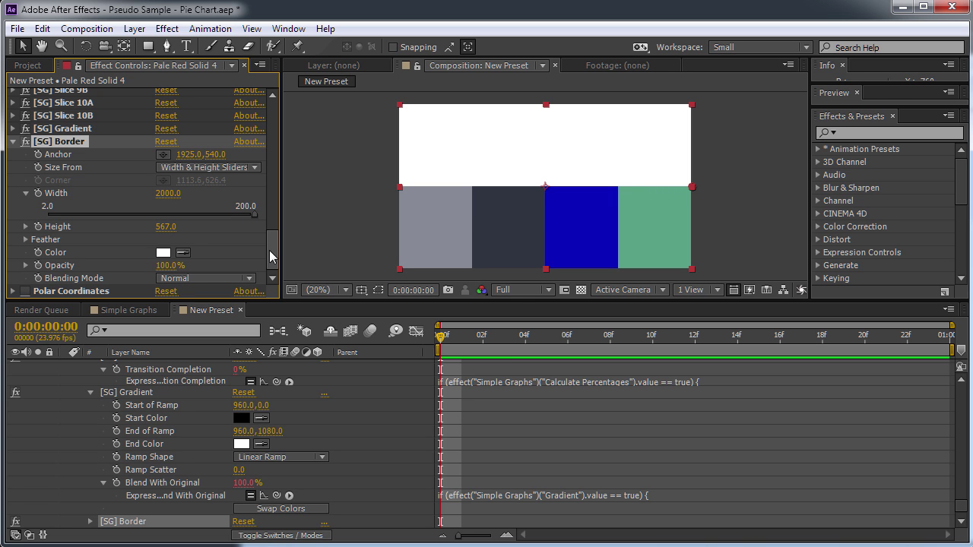
- Check the border with Polar Coordinates on and off, and move the [SG] Border Anchor up to about 1925, -14
left_click(27, 291)
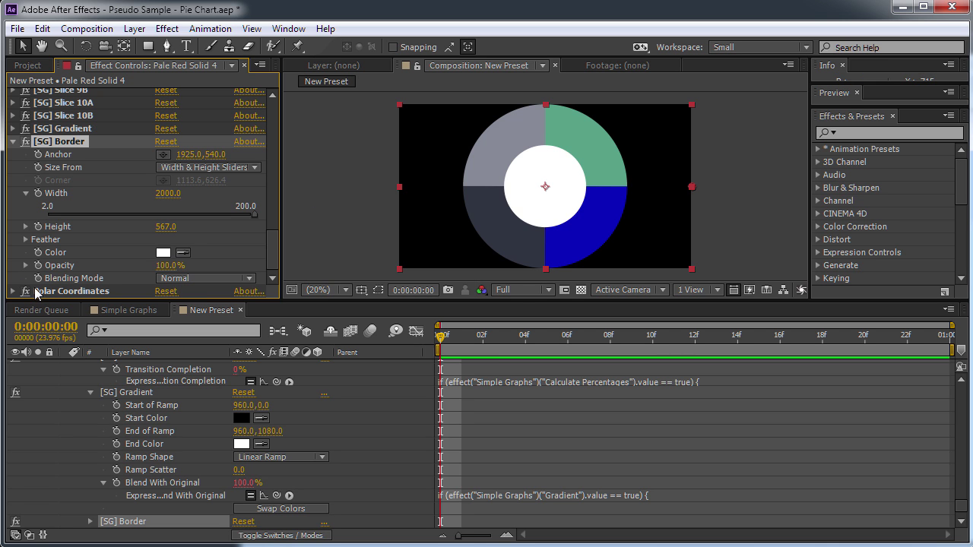
left_click(27, 291)
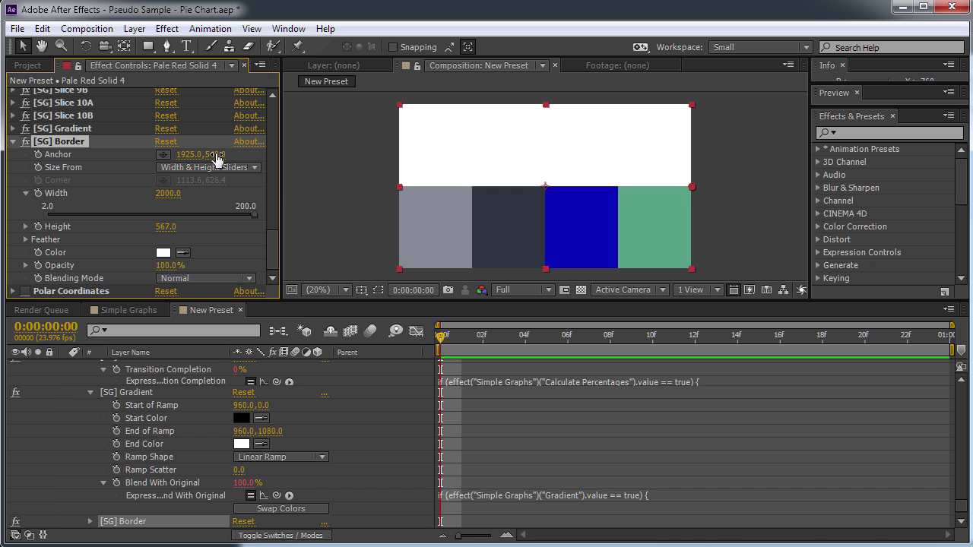
left_click_drag(215, 157, 3, 154)
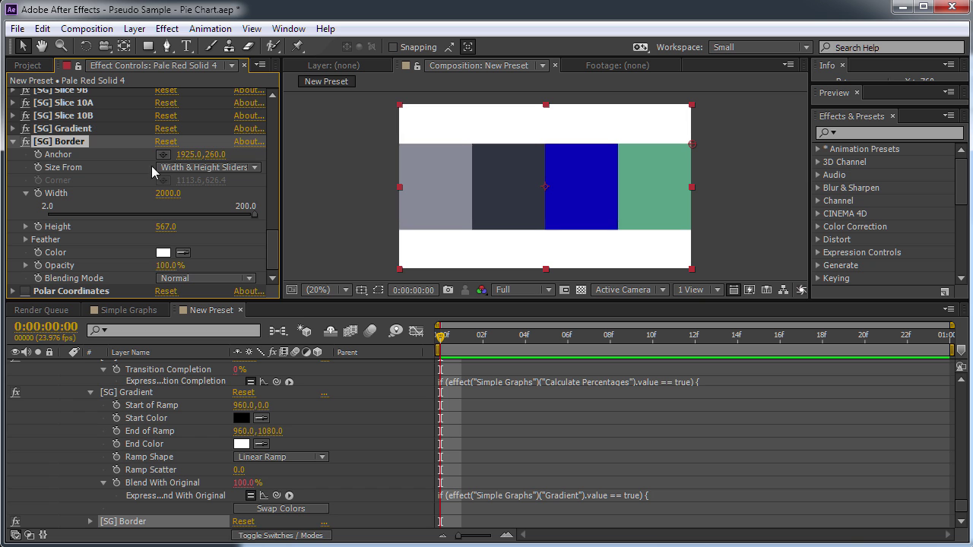
left_click_drag(212, 157, 120, 173)
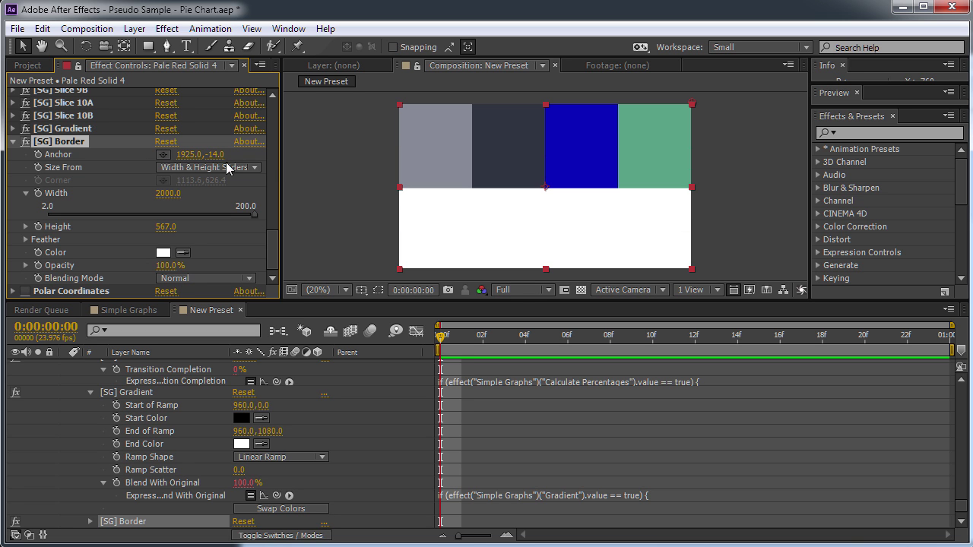
- Increase the [SG] Border Height to about 1023, turning on Polar Coordinates to judge the ring's thickness
left_click_drag(158, 228, 329, 234)
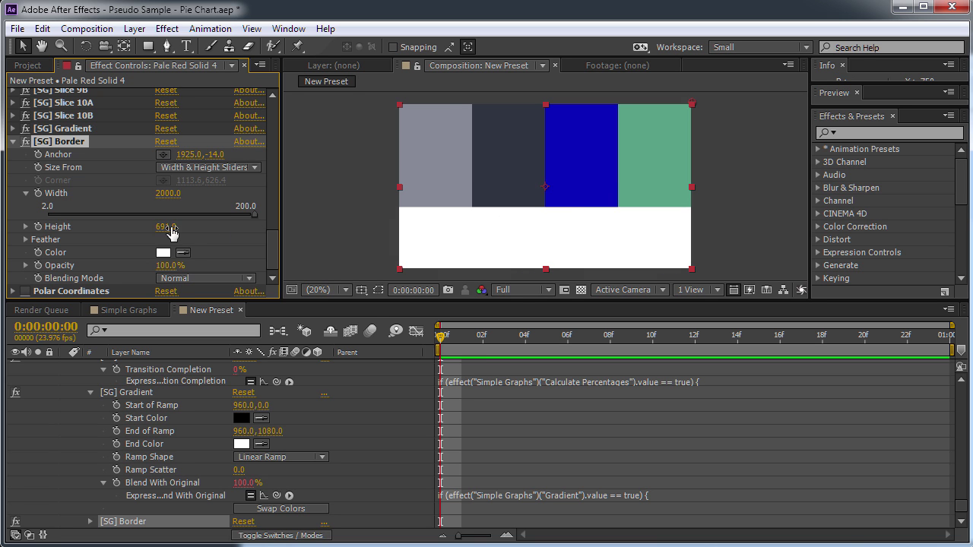
left_click_drag(167, 227, 391, 223)
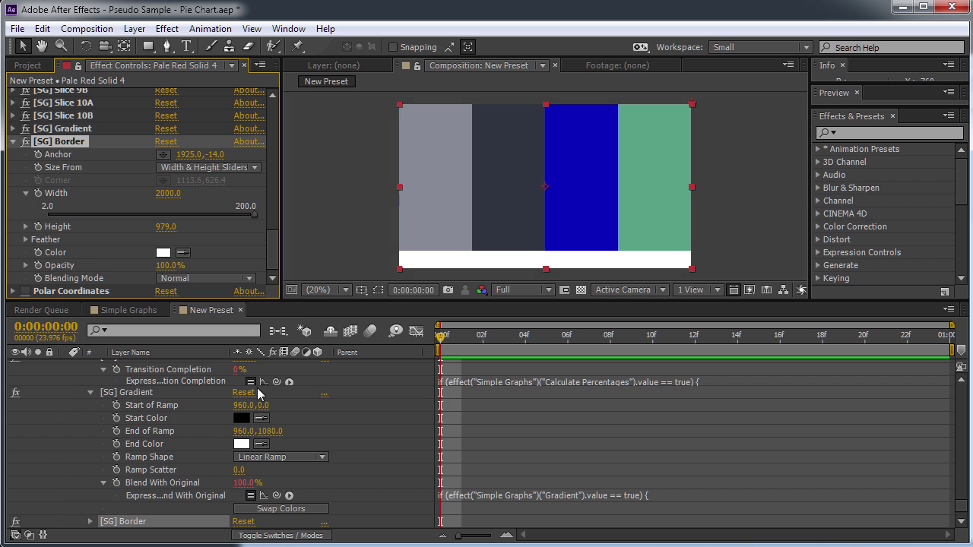
left_click(25, 291)
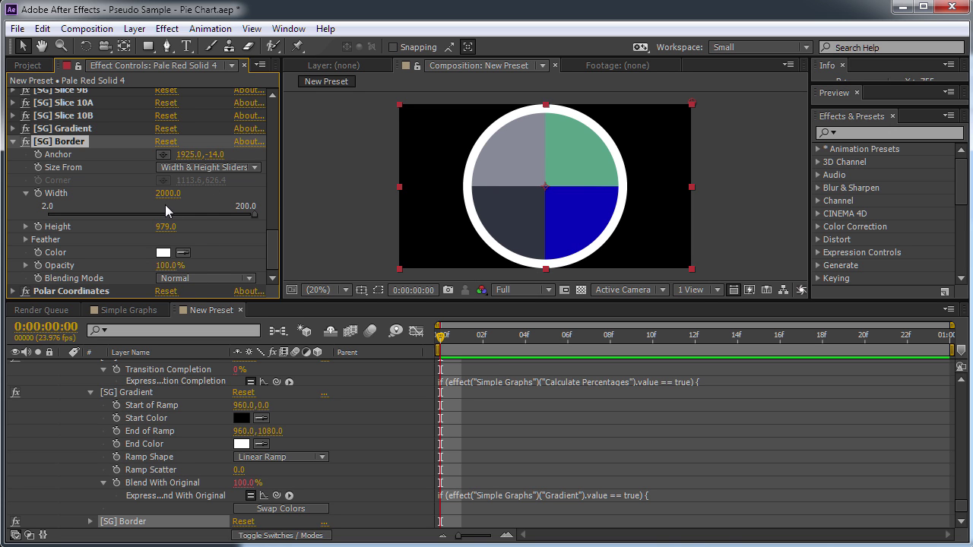
left_click_drag(168, 226, 199, 225)
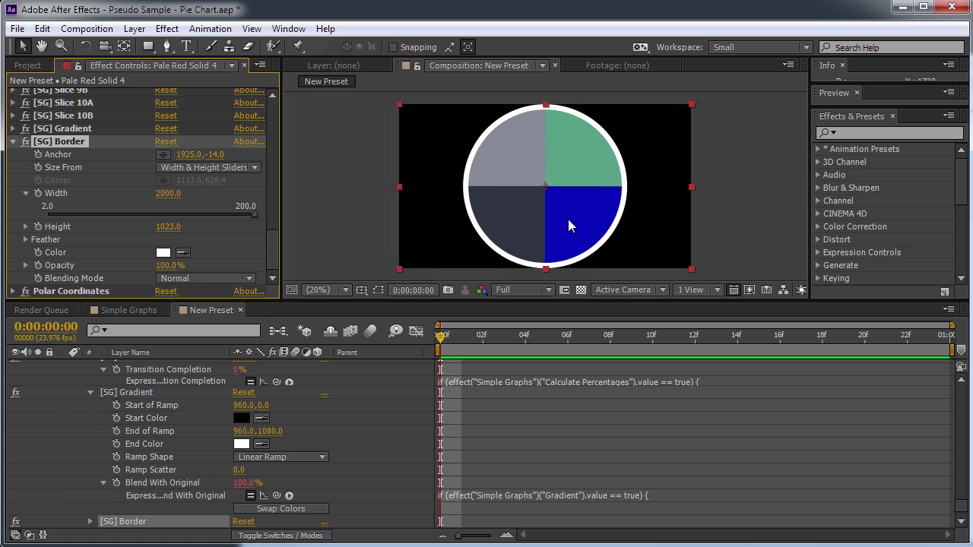
- Toggle Polar Coordinates to compare the border on the flat slices and the pie chart, leaving it off
left_click(25, 291)
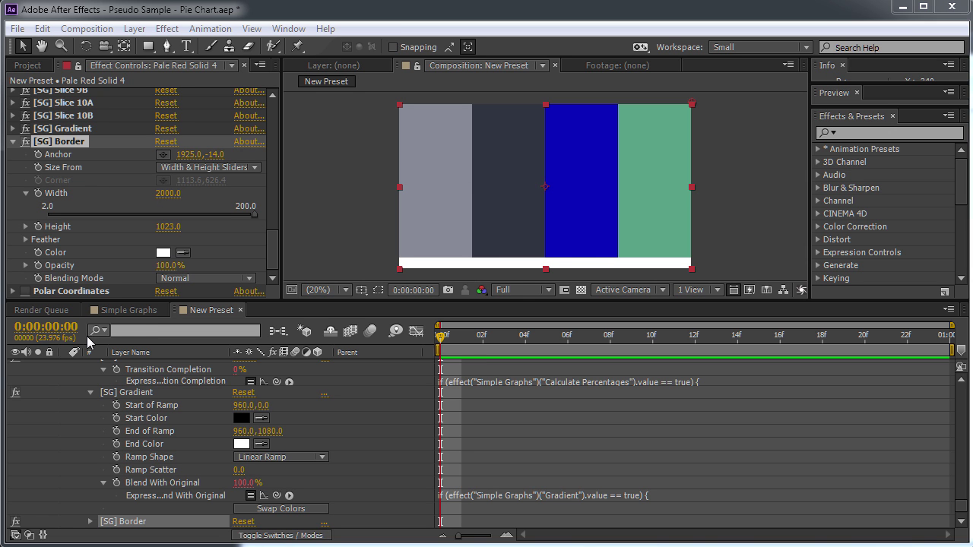
left_click(25, 291)
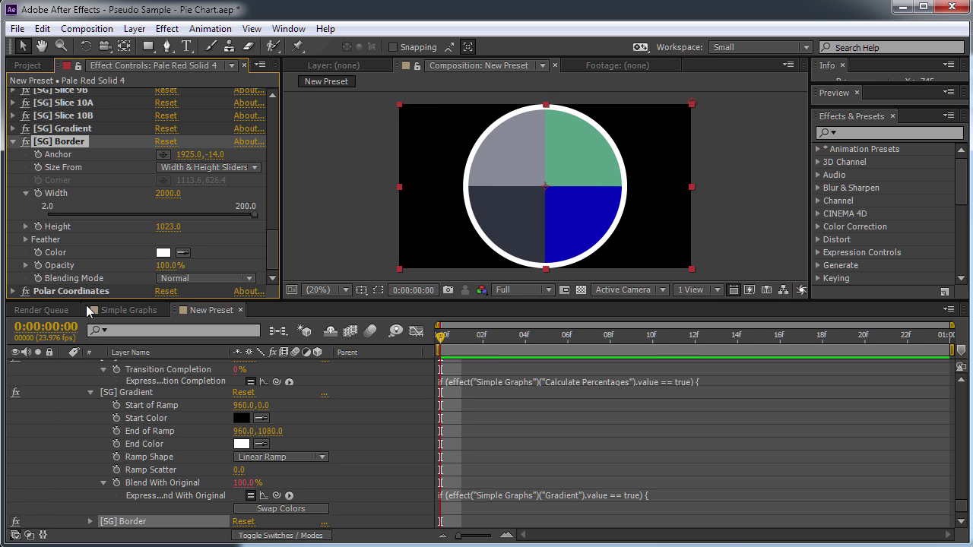
left_click(25, 291)
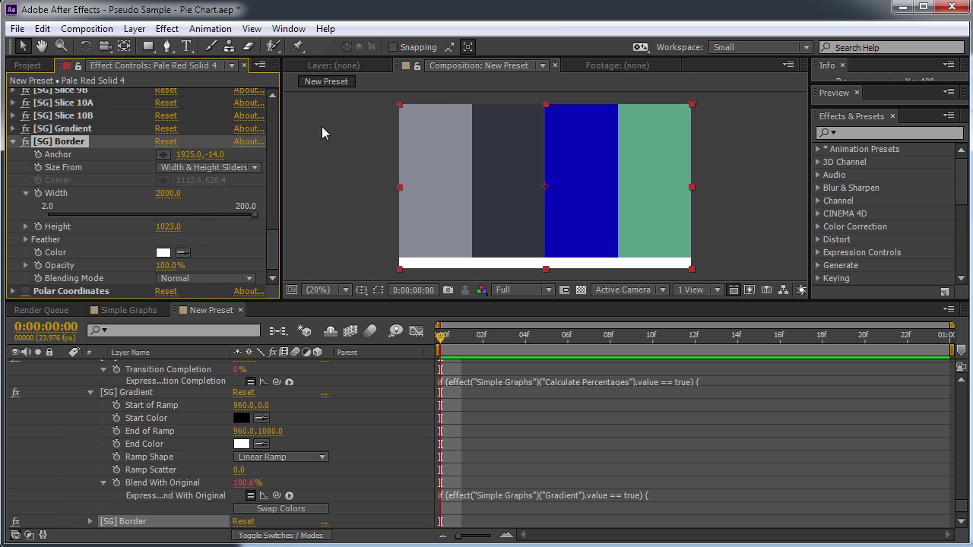
- Add an expression to the [SG] Border Width with the lines w = thisLayer.width + 100; and w;
left_click(39, 193, "alt")
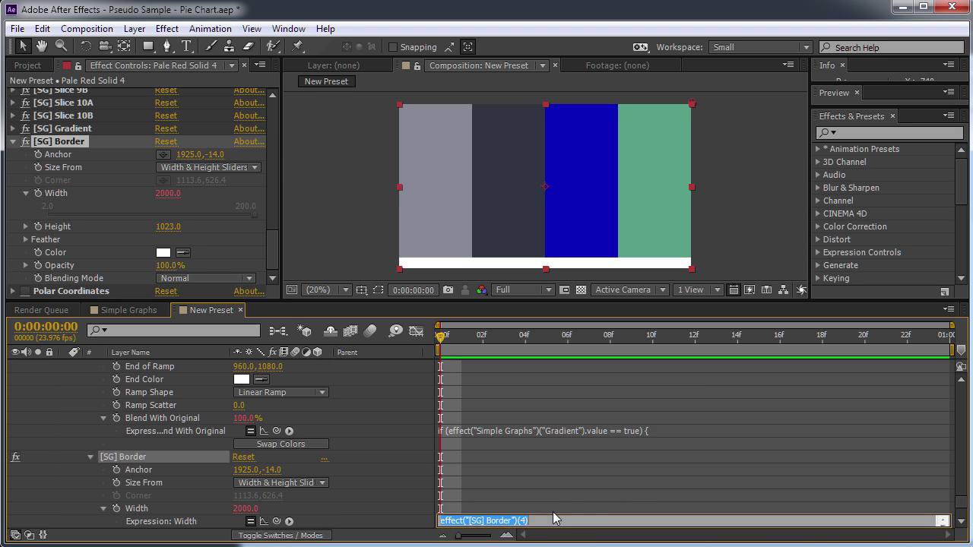
type("w")
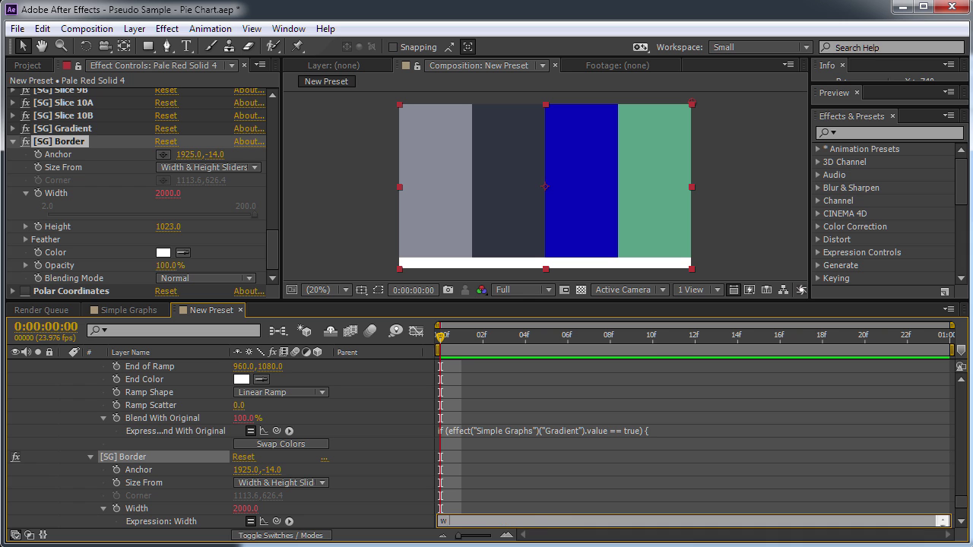
type(" = thisLayer.")
type("width +100")
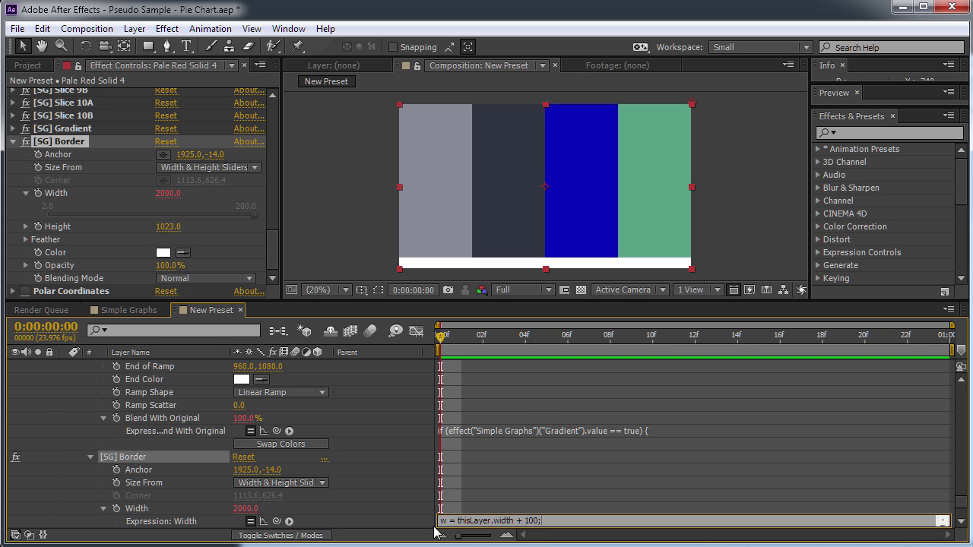
type(" ;")
left_click(459, 521)
key("Return")
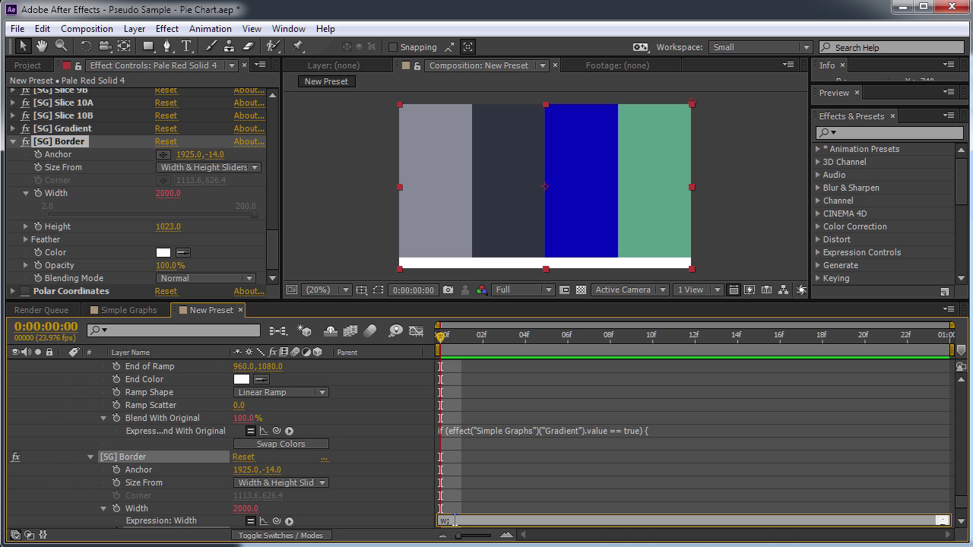
key("KP_Enter")
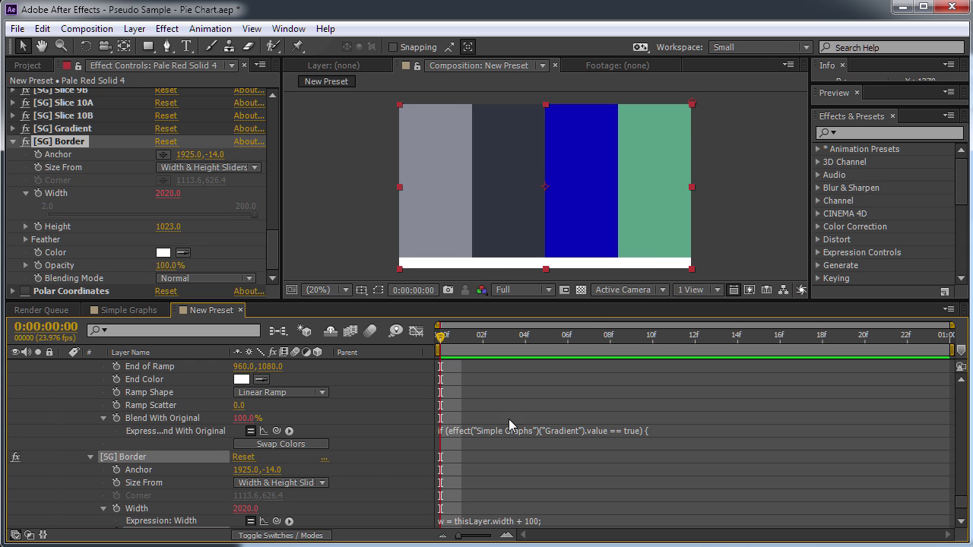
- Begin an expression on the [SG] Border Anchor and cut the old Gradient conditional out of the Notepad++ scratch file
left_click(116, 470, "alt")
key("BackSpace")
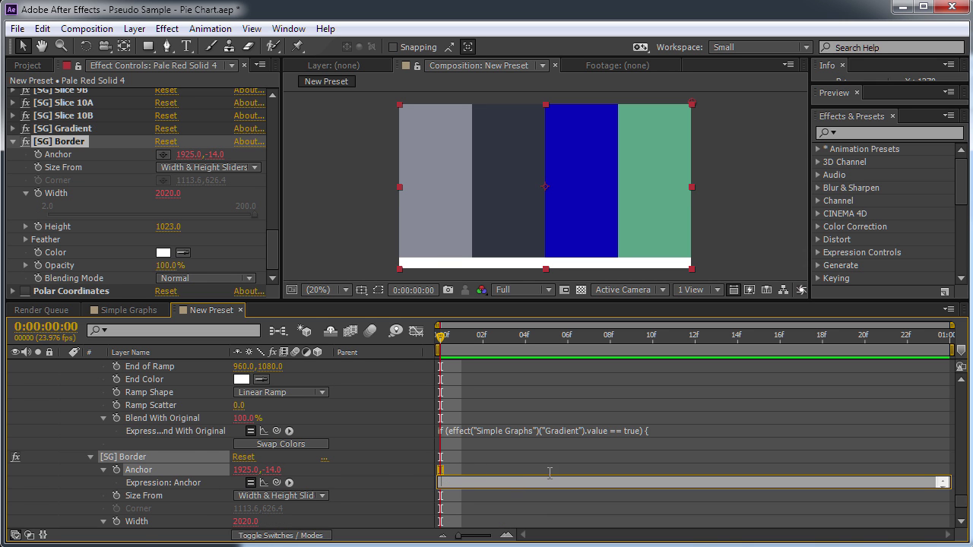
key("alt+Tab")
key("ctrl+a")
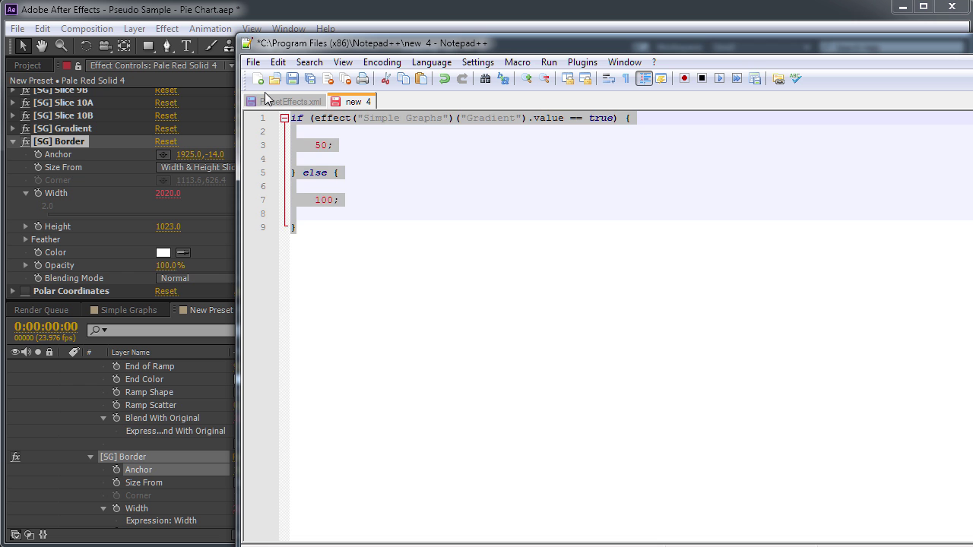
key("ctrl+x")
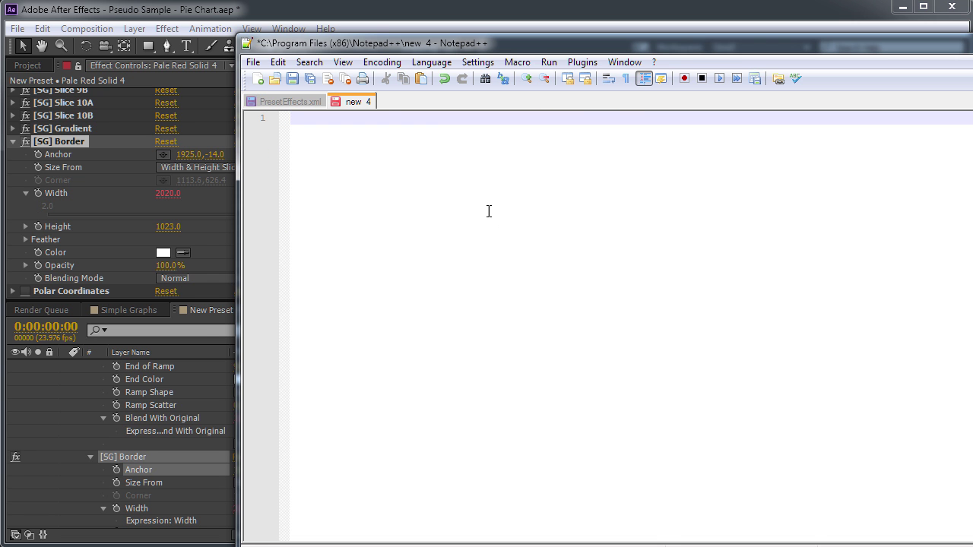
key("alt+Tab")
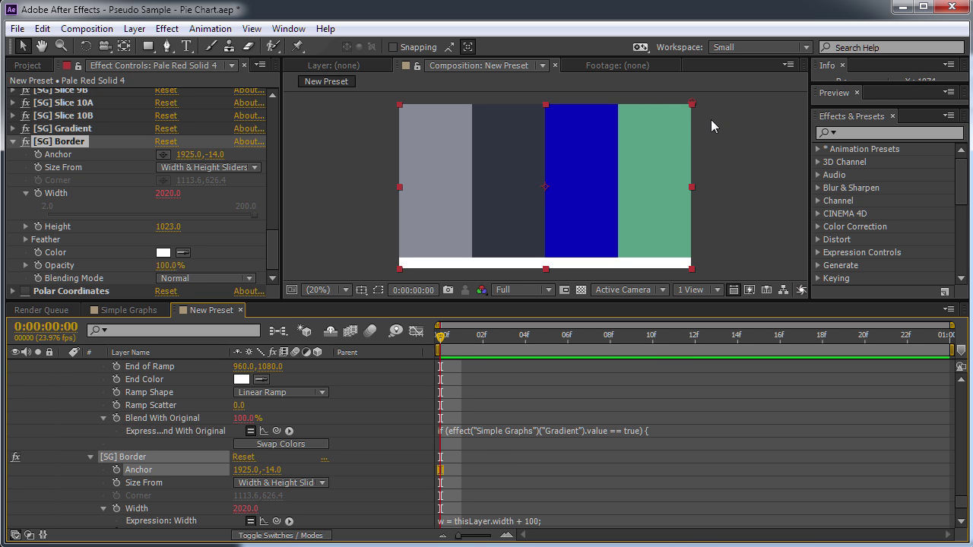
- Begin the Anchor expression in Notepad++ by assigning an empty array with a = []
key("alt+Tab")
key("alt+Tab")
key("alt+Tab")
type("a")
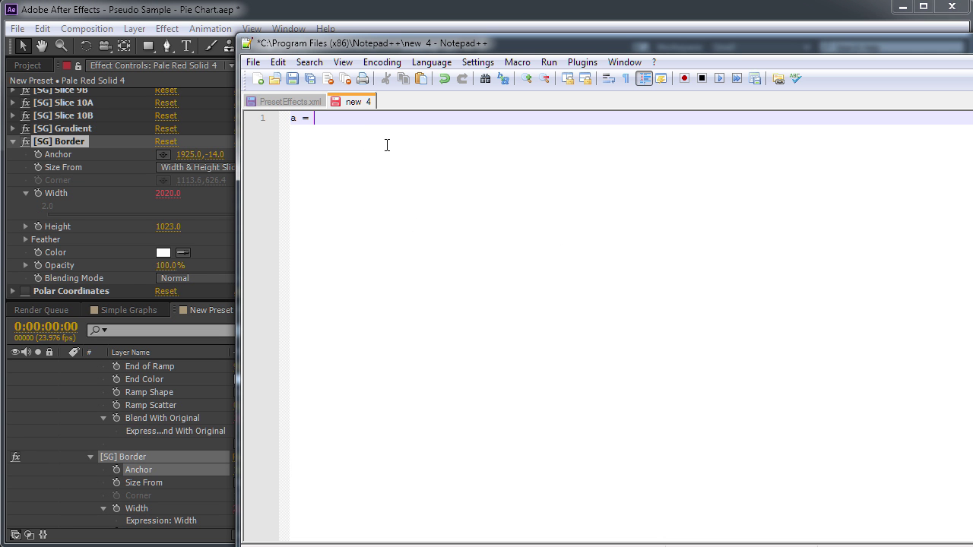
left_click(340, 21)
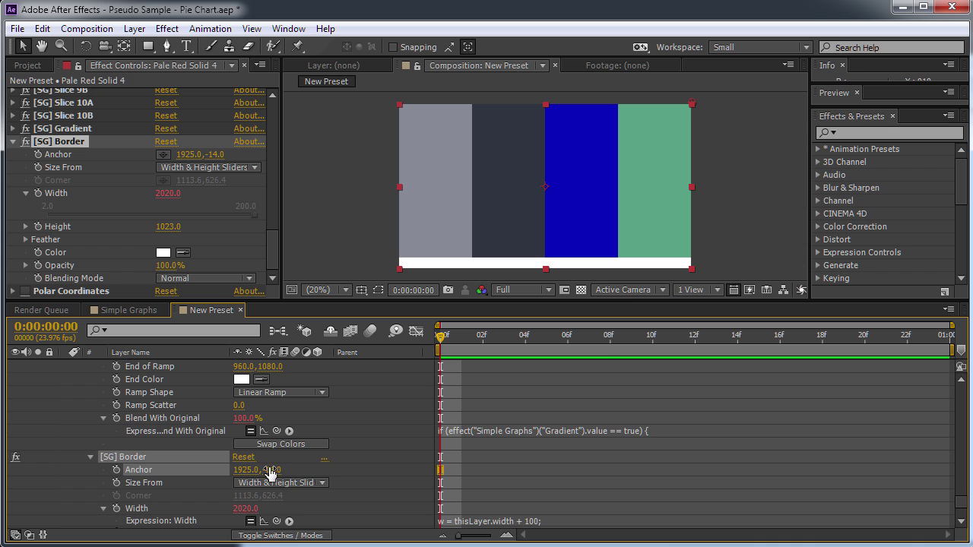
key("alt+Tab")
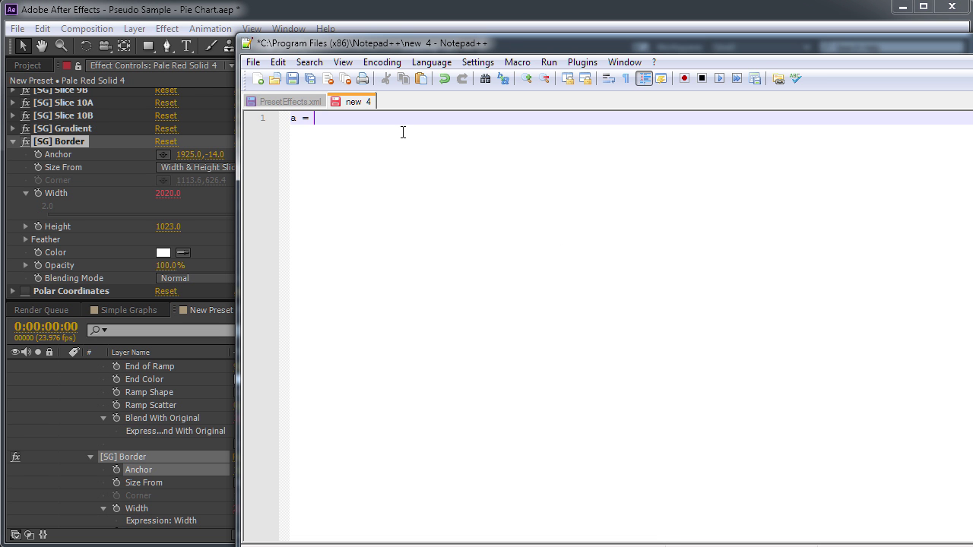
type("[")
left_click(563, 25)
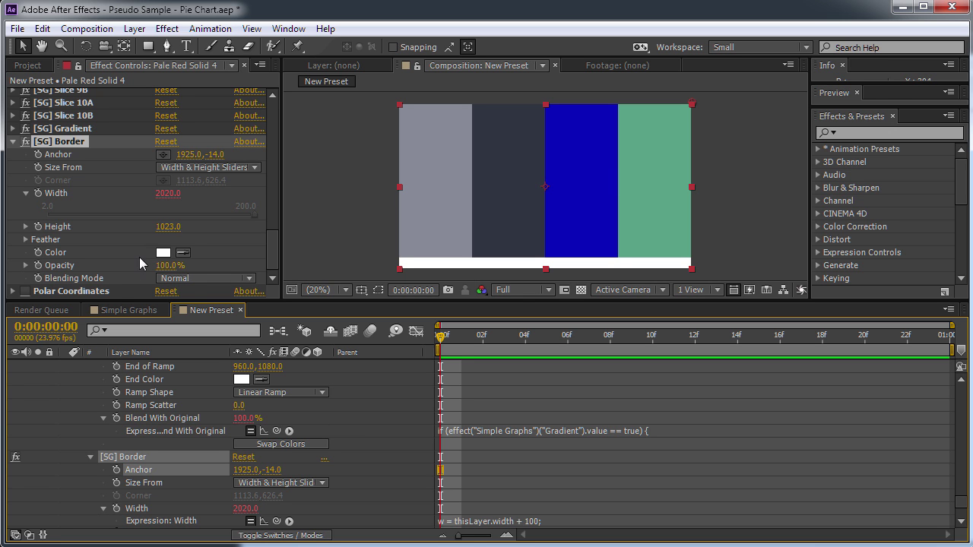
- Set the X value of the [SG] Border Anchor to 1970 in After Effects
left_click(247, 469)
left_click(263, 470)
key("BackSpace")
type("0")
key("BackSpace")
type("70")
key("Return")
- Fill the array in Notepad++ with thisLayer.width + 50 as its first value and 0 as its second
key("alt+Tab")
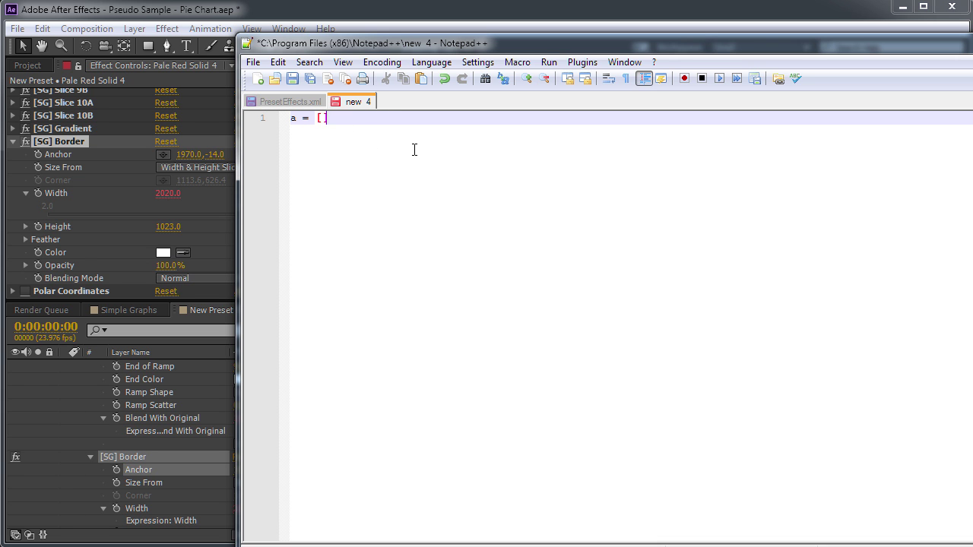
type("thisLayer.width + ")
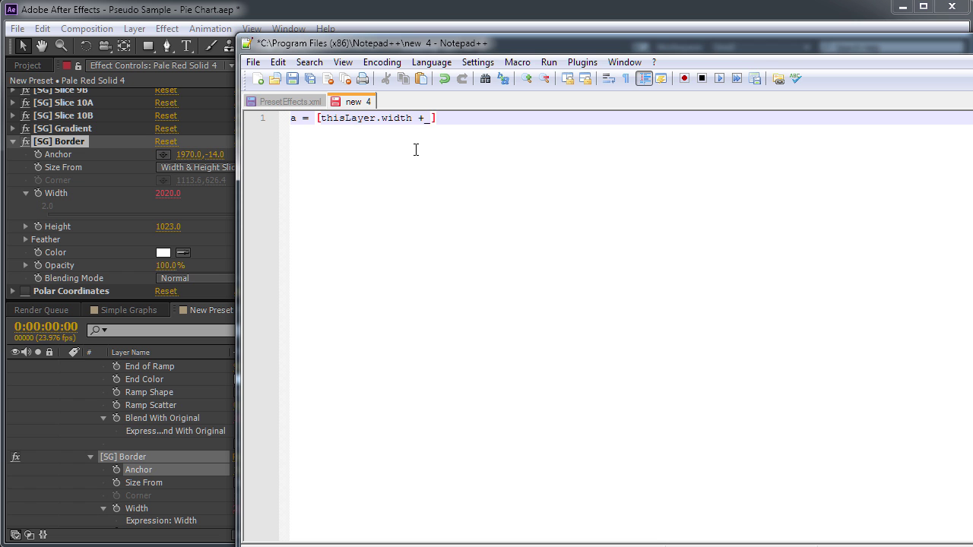
type("50")
left_click(394, 32)
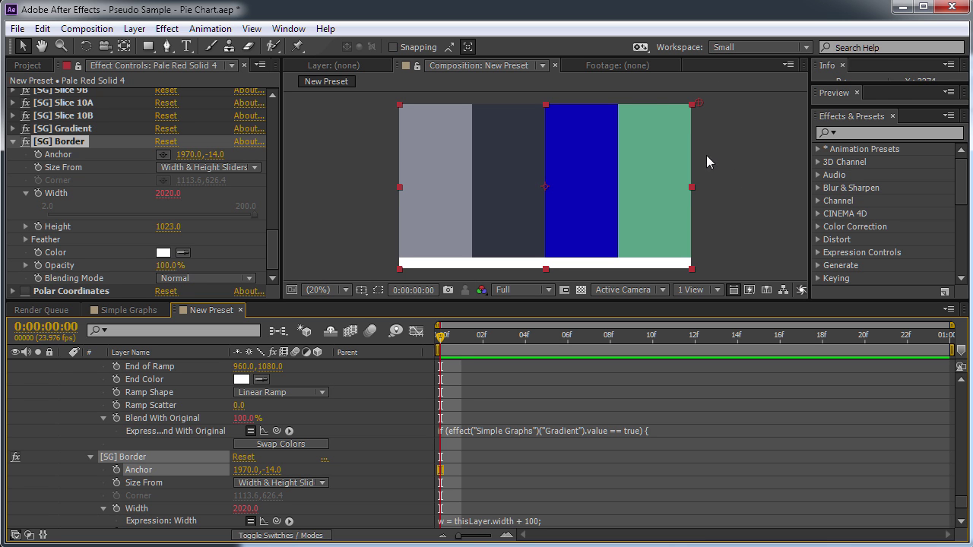
key("alt+Tab")
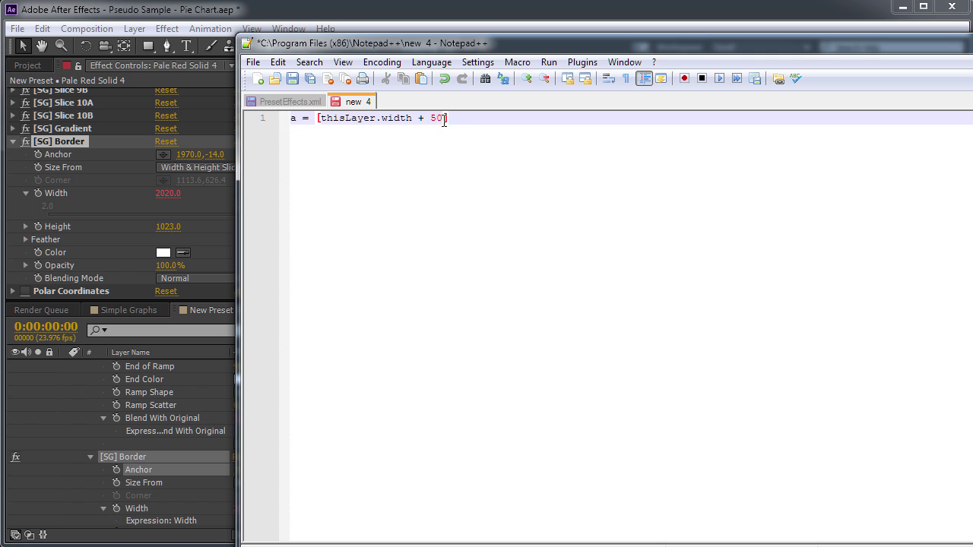
type(",")
key("alt+Tab")
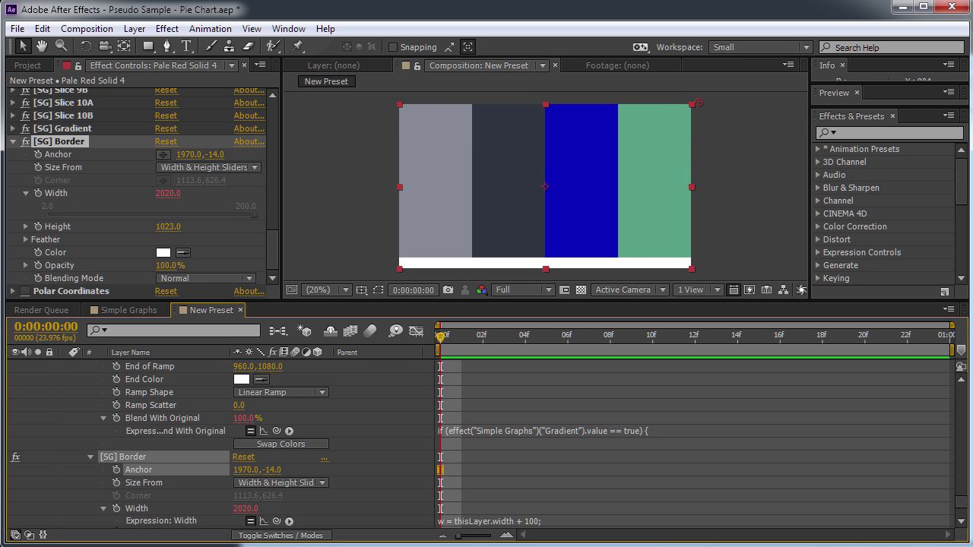
key("alt+Tab")
type("0")
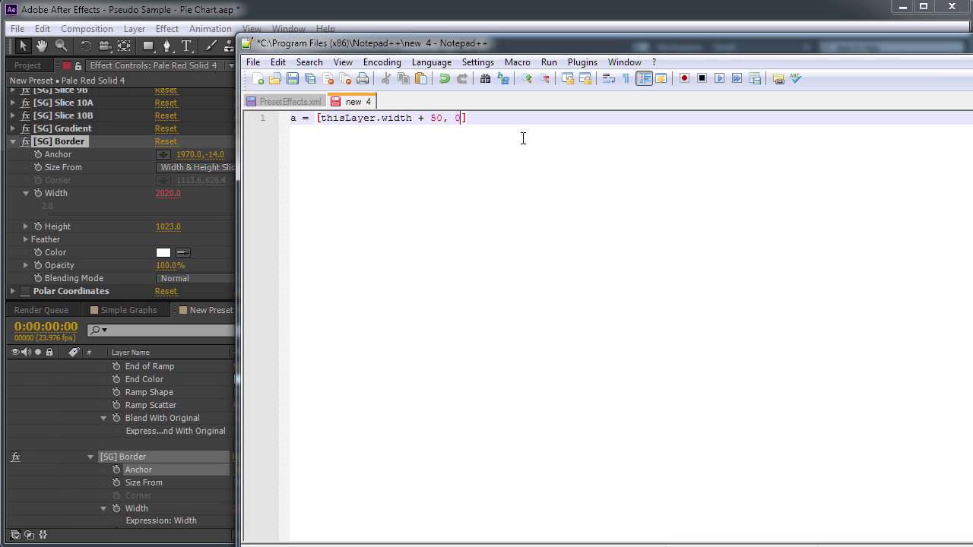
key("alt+Tab")
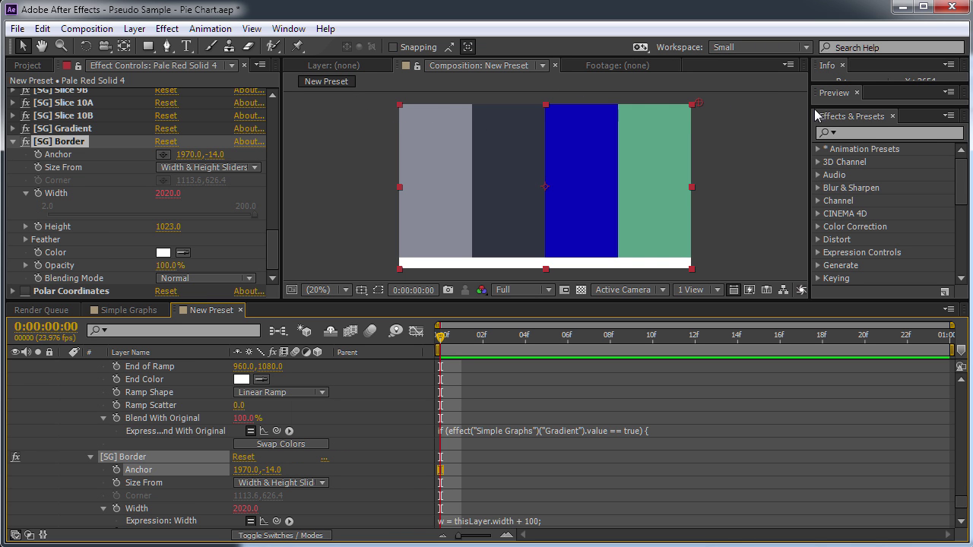
- Set the Y value of the [SG] Border Anchor to -5
left_click(273, 469)
type("-5")
key("Return")
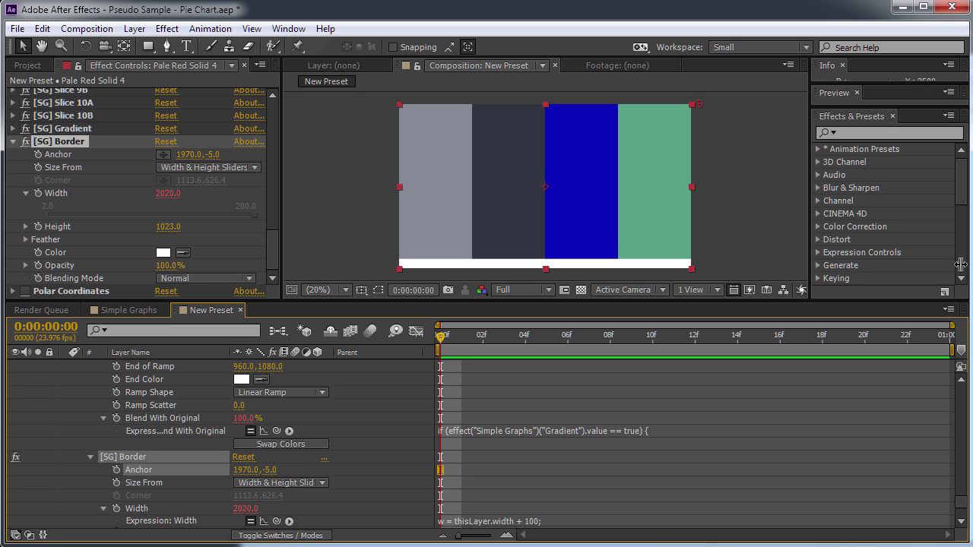
- Change the second array value in the Notepad++ expression to -5, keeping the expression on one line
key("alt+Tab")
key("BackSpace")
type("-5")
key("Return")
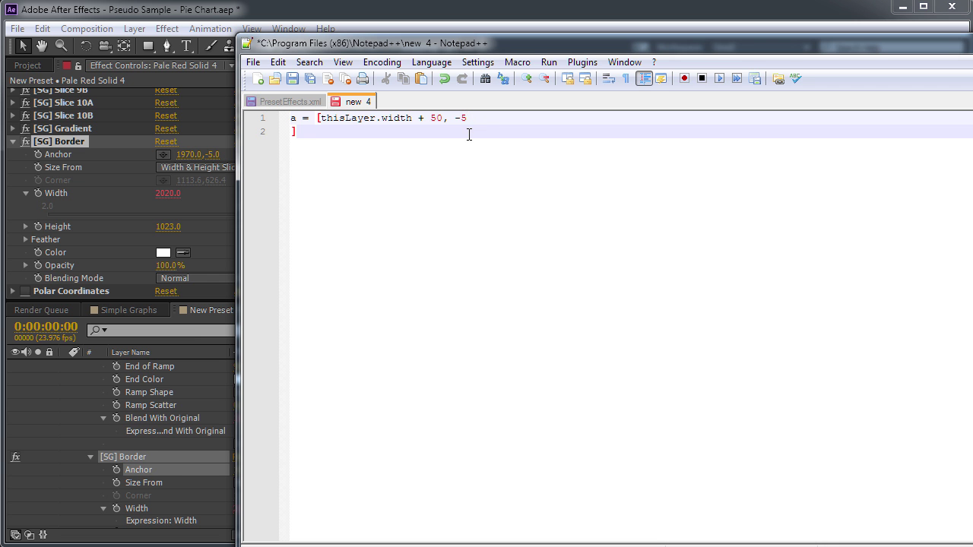
key("BackSpace")
- Reduce the [SG] Border Height to about 979 and apply the expression a = [thisLayer.width + 50, -5] to the Anchor
key("alt+Tab")
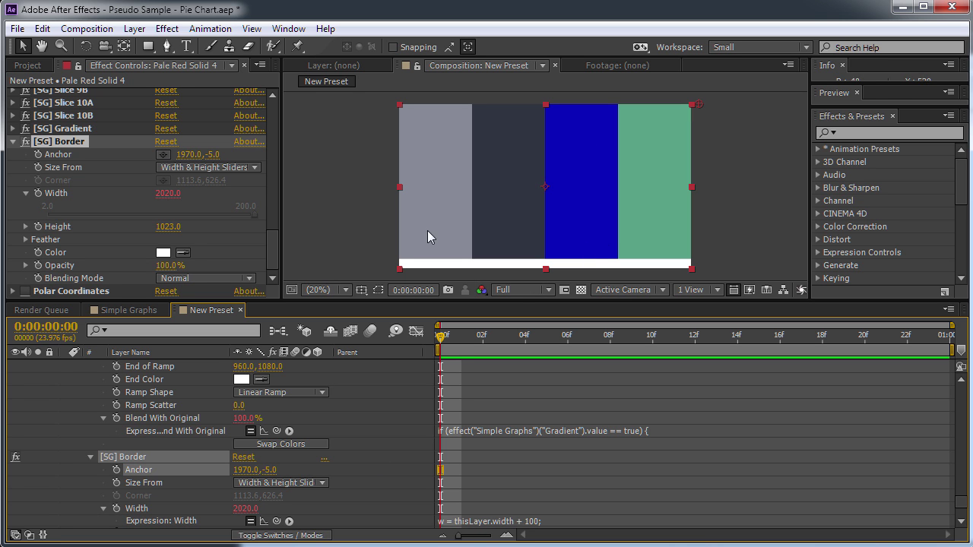
left_click_drag(168, 226, 205, 227)
key("alt+Tab")
key("ctrl+a")
left_click(306, 15)
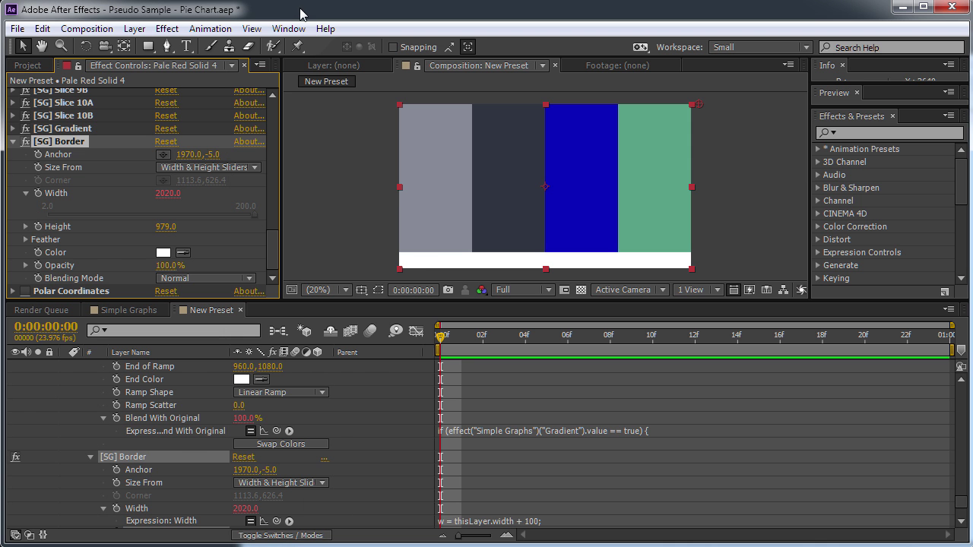
left_click(117, 471, "alt")
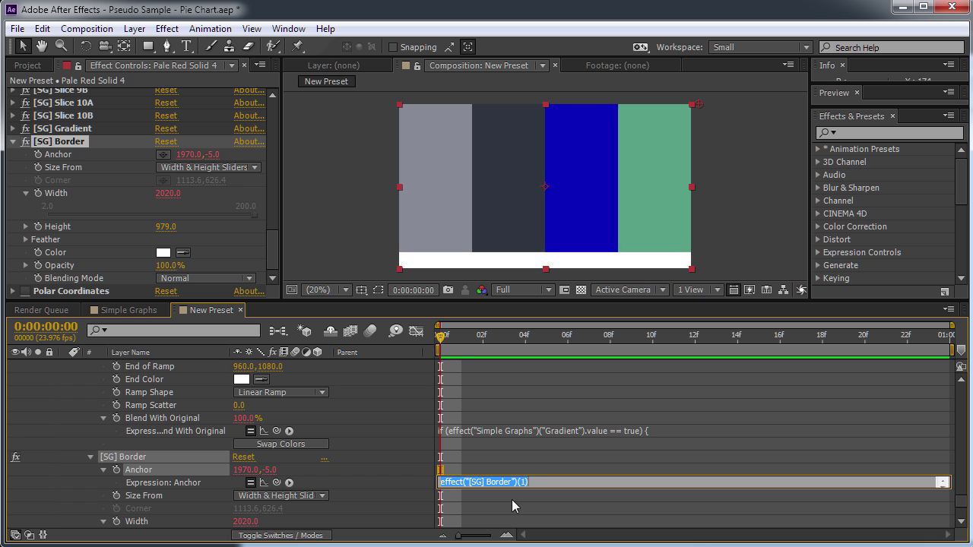
key("ctrl+v")
key("KP_Enter")
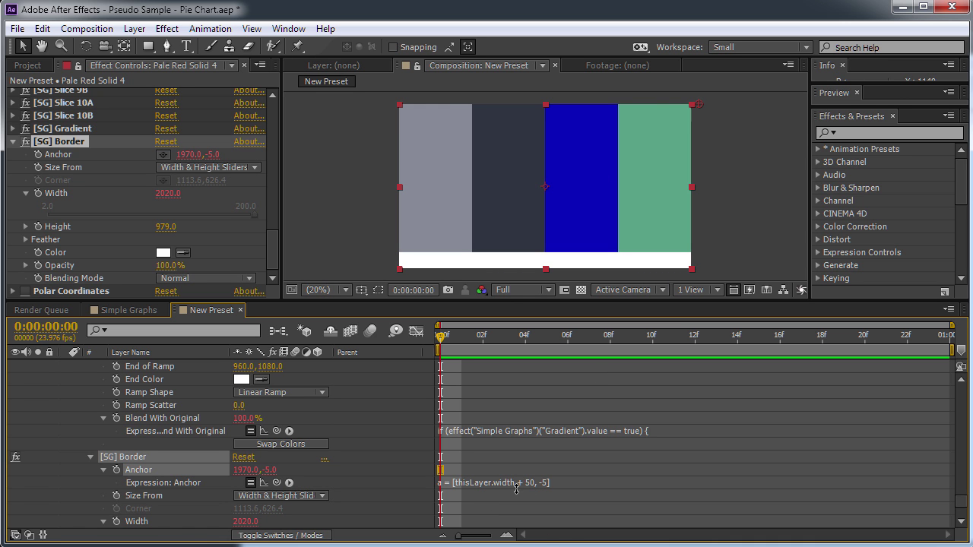
- Add an expression to the [SG] Border Opacity that references the Use Border checkbox of Simple Graphs
left_click_drag(273, 251, 273, 152)
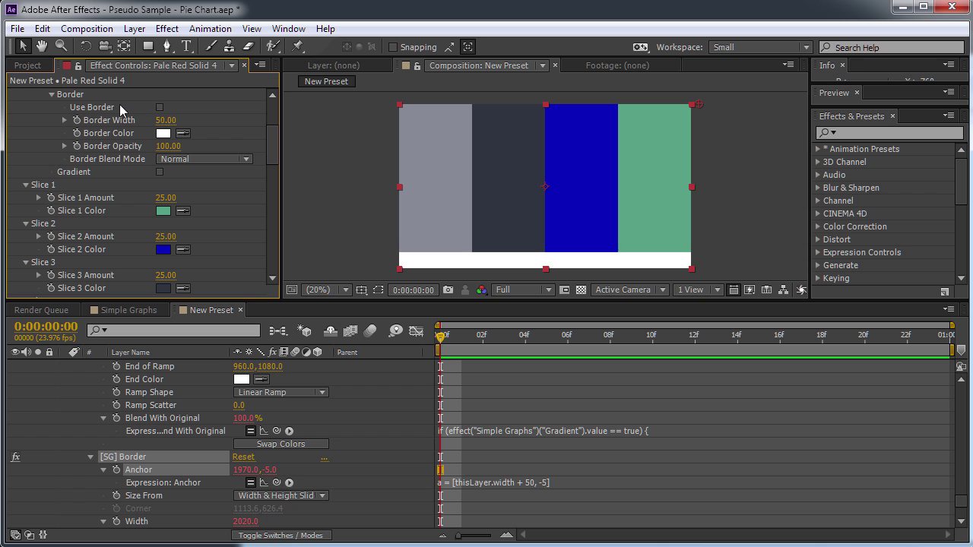
scroll(308, 419, "down", 2)
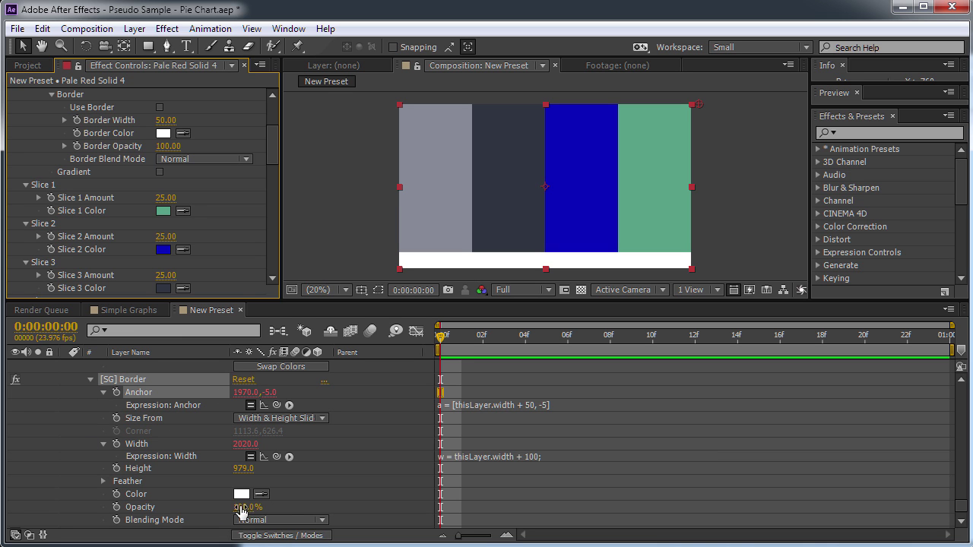
left_click(117, 508, "alt")
left_click_drag(277, 519, 159, 117)
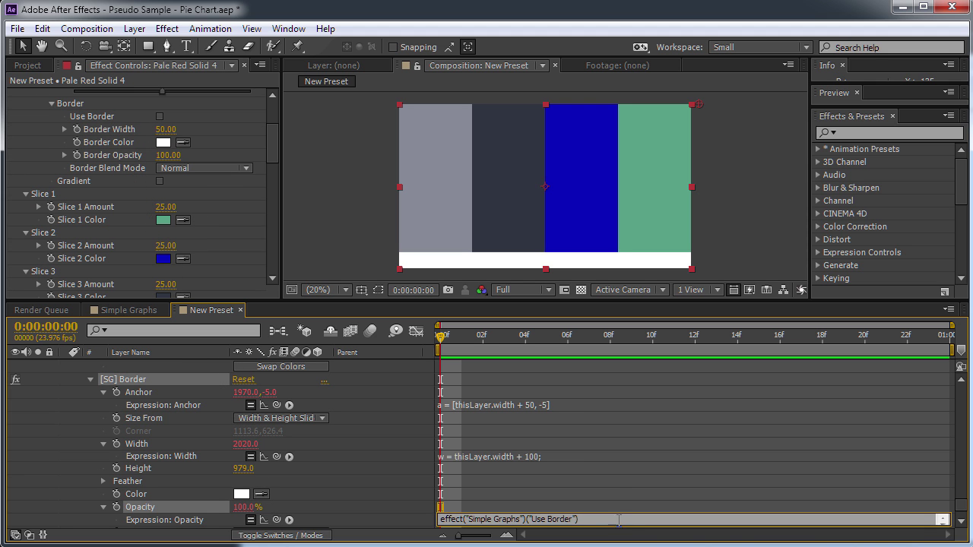
left_click_drag(608, 521, 439, 520)
- Replace the Notepad++ text with the opening condition if (effect("Simple Graphs")("Use Border").value == true) {
key("alt+Tab")
left_click_drag(502, 119, 251, 120)
key("BackSpace")
type("if (")
key("ctrl+v")
type(".value == tr")
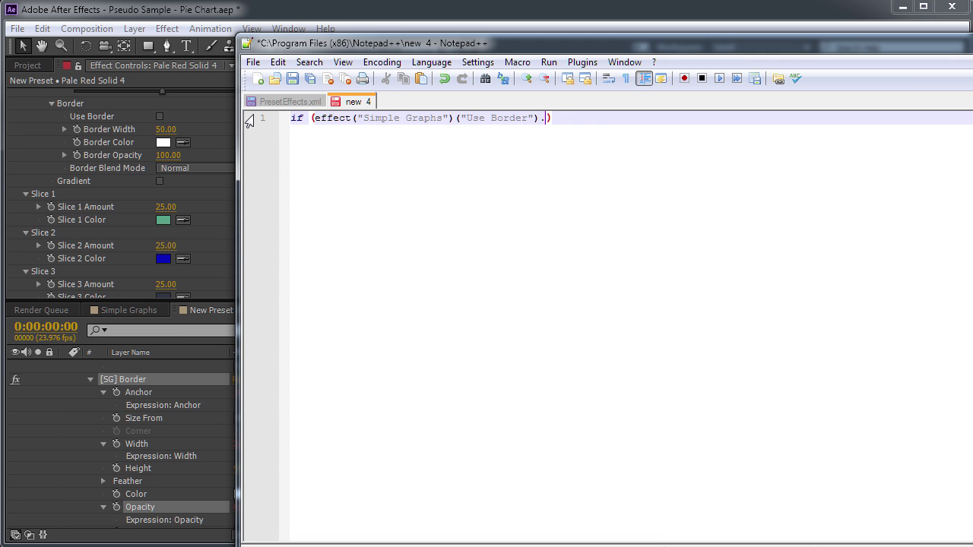
type("ue) {")
- Complete the conditional with 100; in the true branch and 0; in an else branch
key("Return")
key("Return")
key("Up")
key("Return")
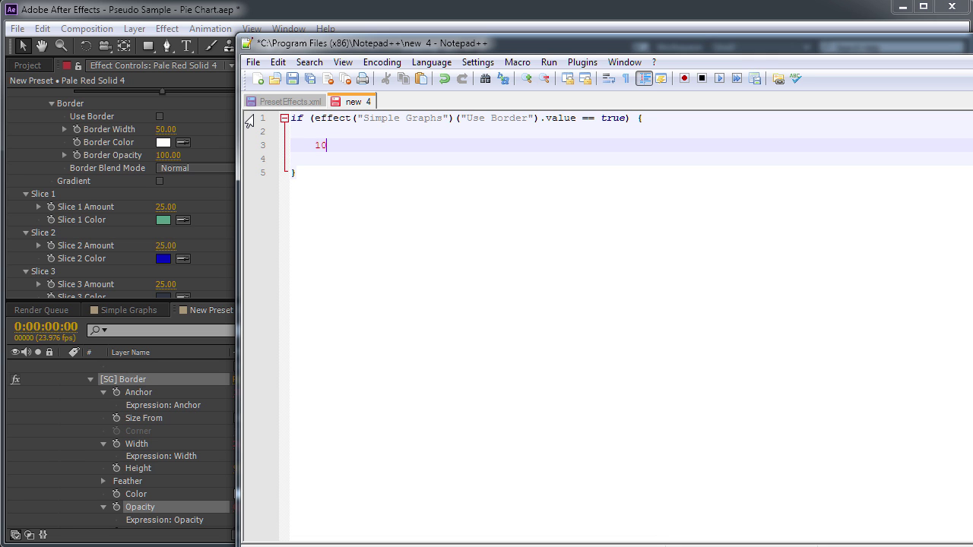
key("Down")
key("Down")
type("else {")
key("Return")
key("Return")
key("Return")
key("Return")
key("Up")
key("Up")
key("Tab")
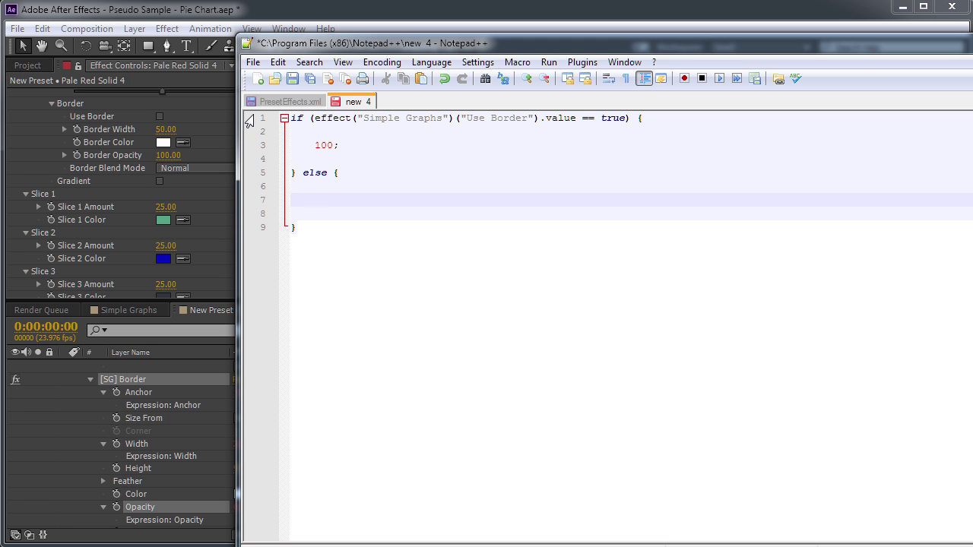
type("0;")
- Replace the [SG] Border Opacity expression with the complete Use Border conditional from Notepad++
key("ctrl+a")
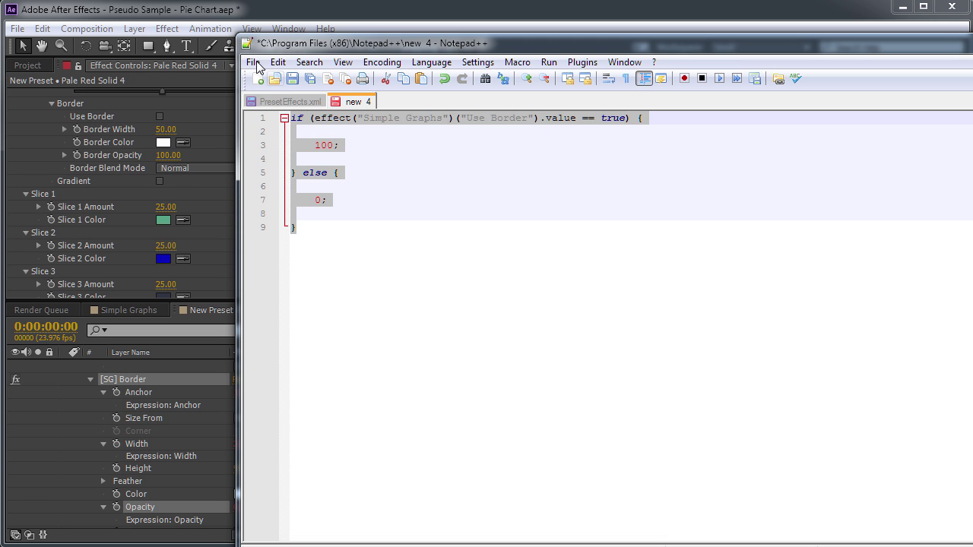
left_click(232, 26)
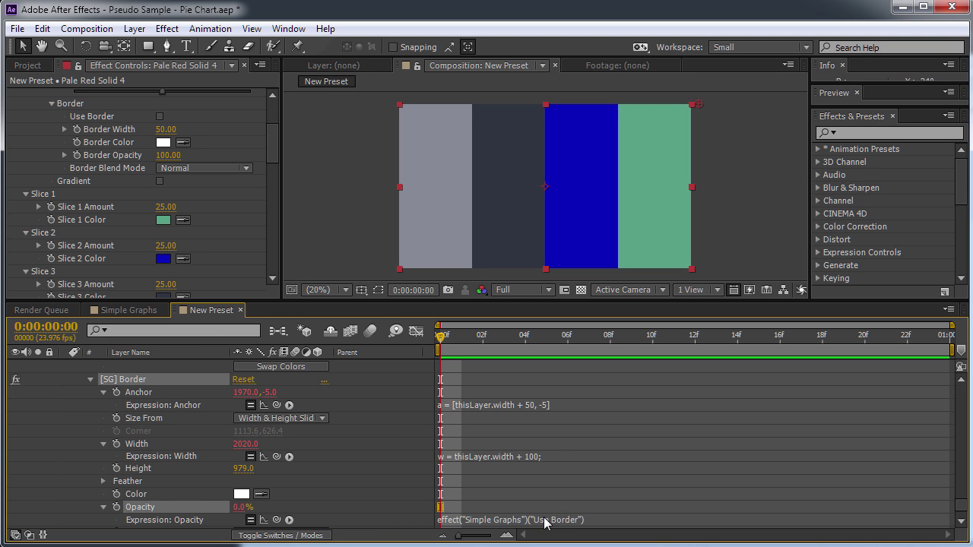
left_click(580, 521)
key("ctrl+v")
key("KP_Enter")
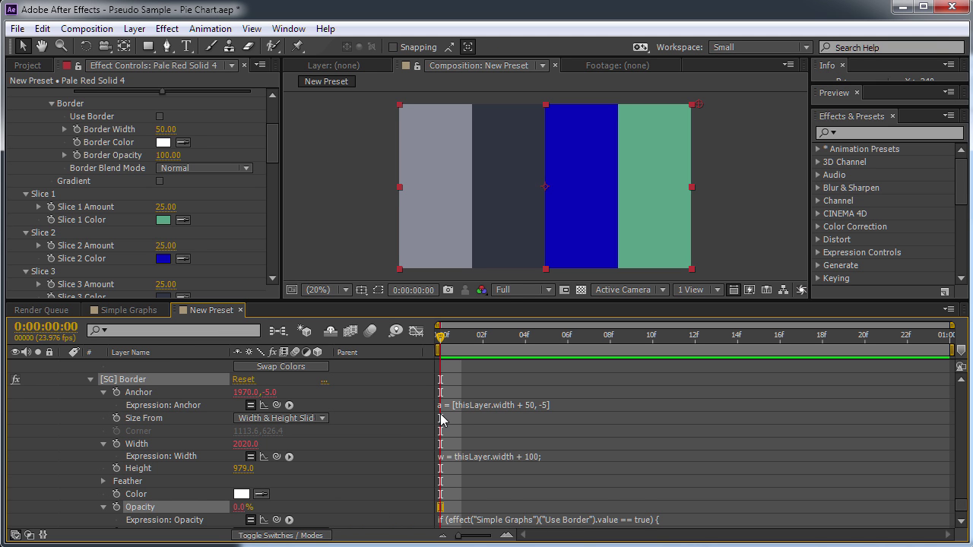
- Turn on Use Border and set the Border Opacity option to 52
left_click(160, 117)
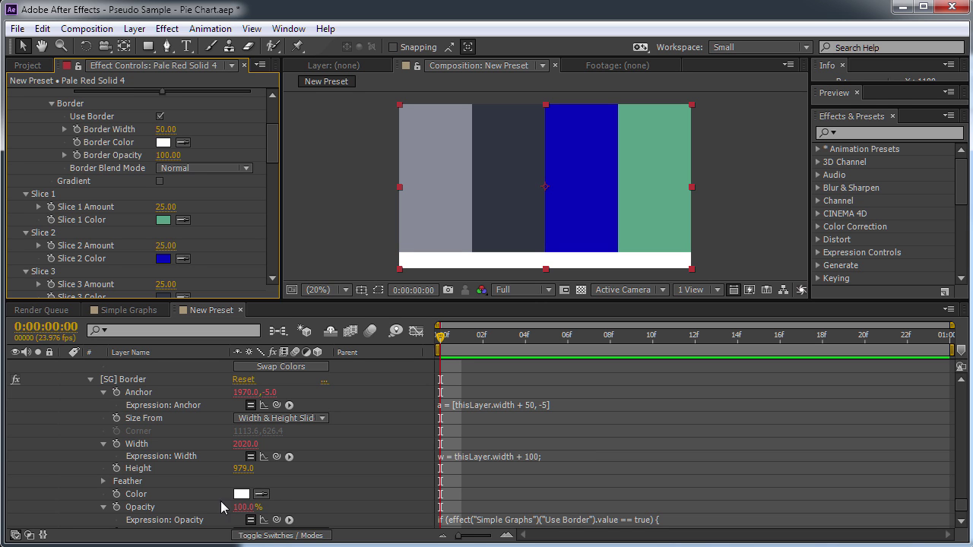
left_click(174, 157)
type("52")
key("Return")
- Replace the [SG] Border Opacity expression with a reference to the Border Opacity option and copy that reference
left_click(560, 520)
key("BackSpace")
left_click_drag(277, 522, 112, 148)
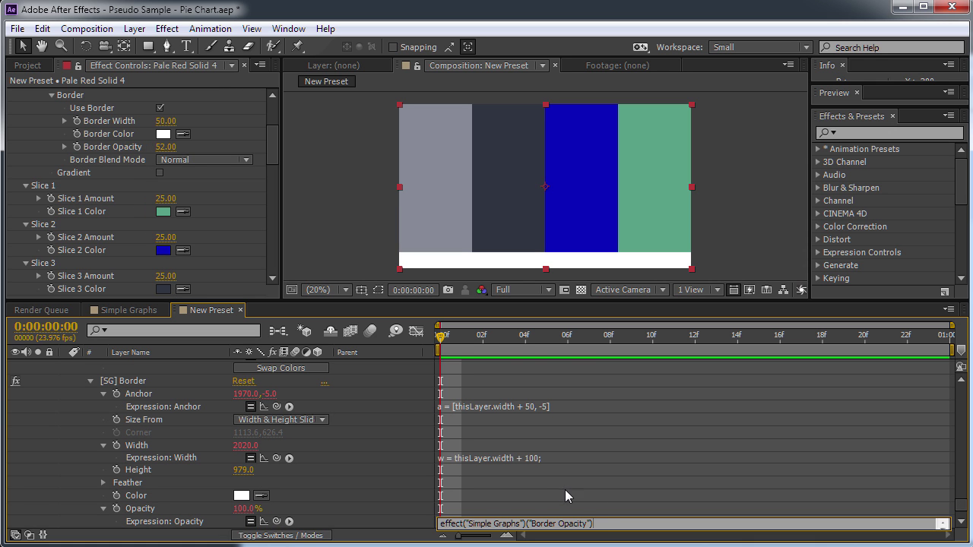
left_click(603, 526)
key("ctrl+c")
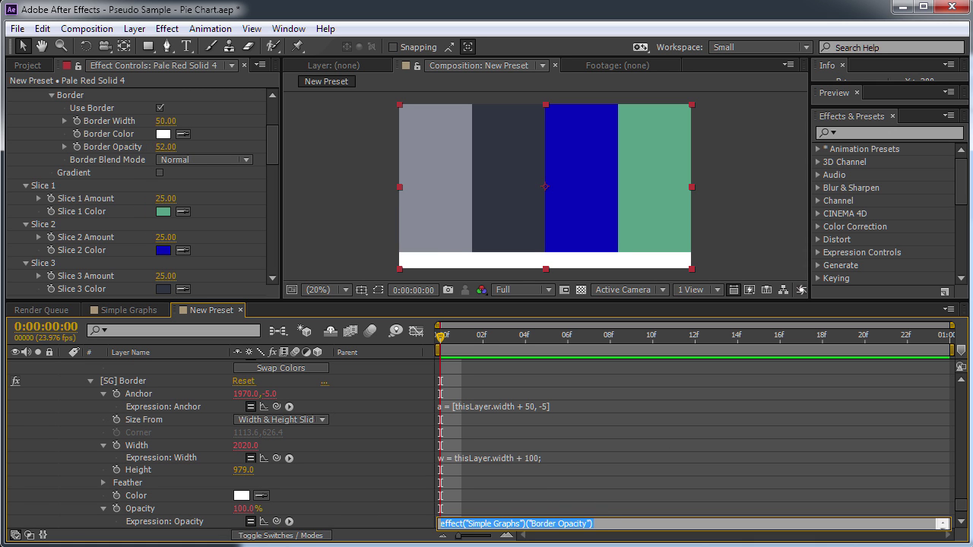
- Switch to Notepad++ and insert the copied Border Opacity reference on its own line above 100 in the conditional's true branch
key("alt+Tab")
left_click(325, 135)
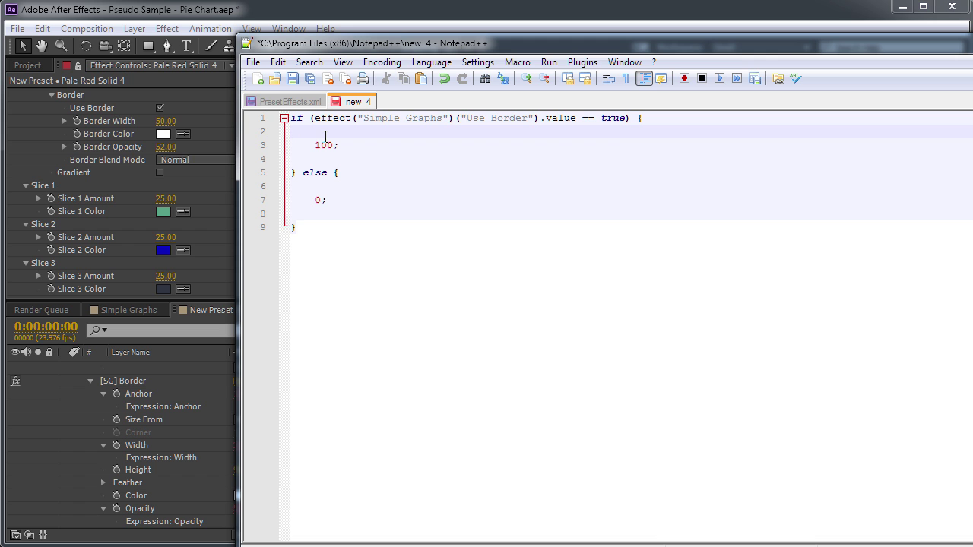
key("Return")
key("Up")
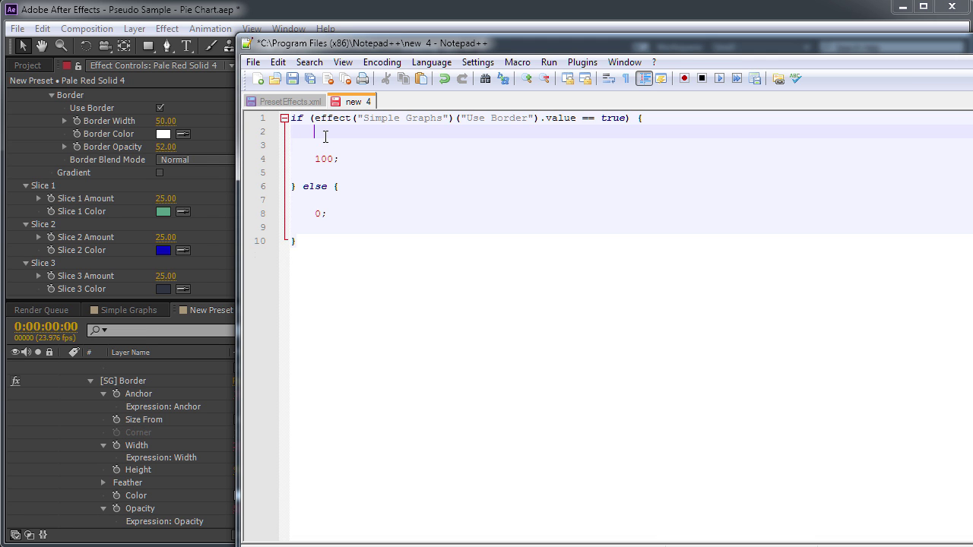
key("Return")
key("ctrl+v")
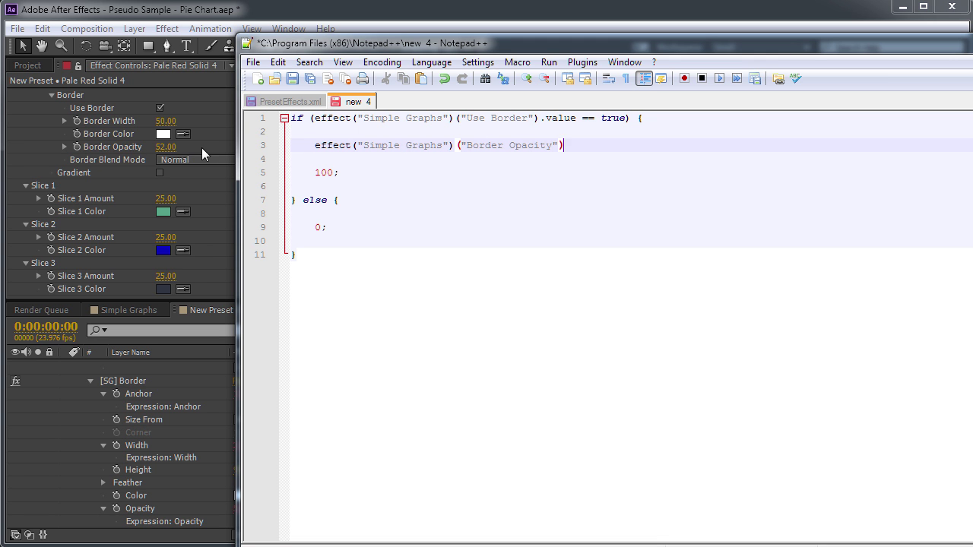
- Remove the 100; line from the true branch and complete the Border Opacity reference with .value;
left_click(337, 177)
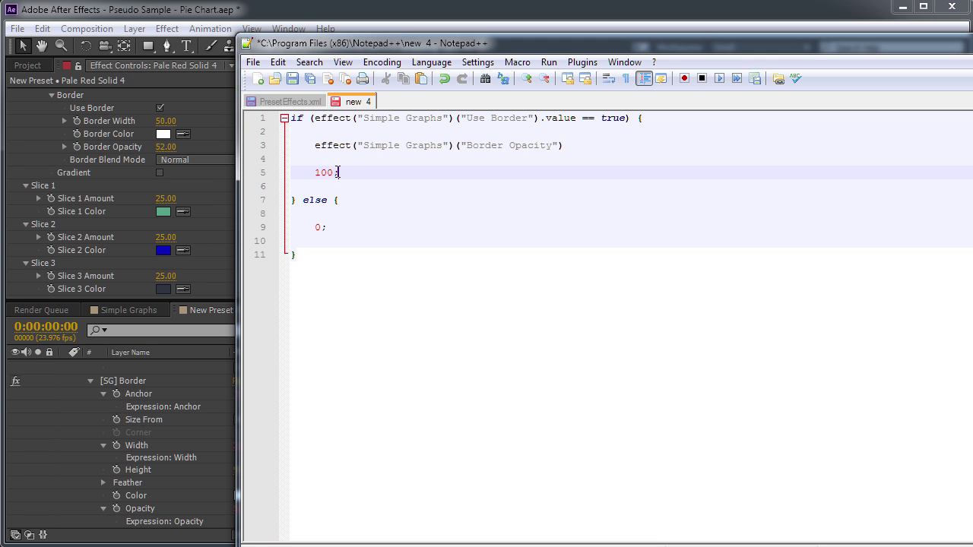
key("BackSpace")
key("BackSpace")
key("BackSpace")
key("BackSpace")
key("BackSpace")
key("BackSpace")
key("BackSpace")
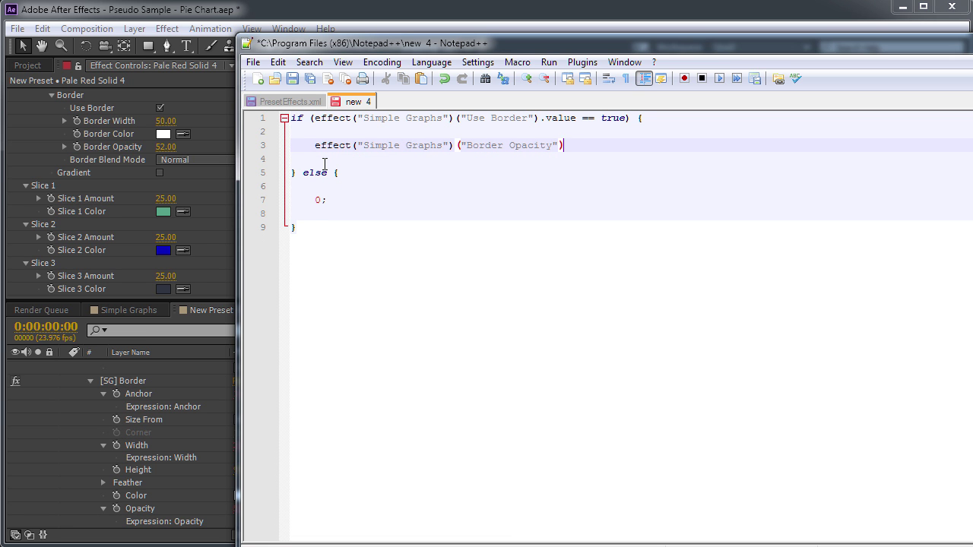
type(".value;")
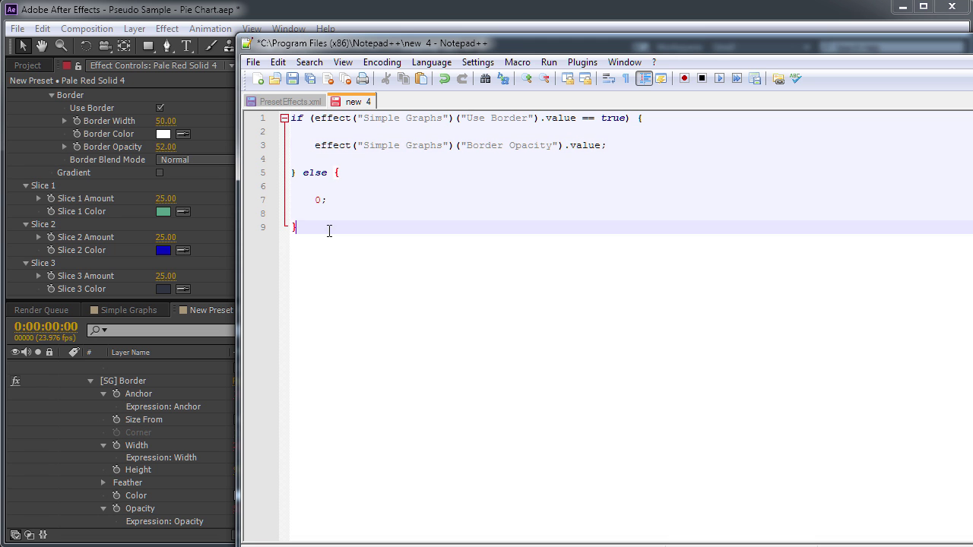
- Copy the whole Use Border conditional and replace the [SG] Border Opacity expression with it in After Effects
left_click_drag(328, 230, 231, 51)
left_click(187, 17)
left_click(521, 520)
key("ctrl+v")
left_click(628, 528)
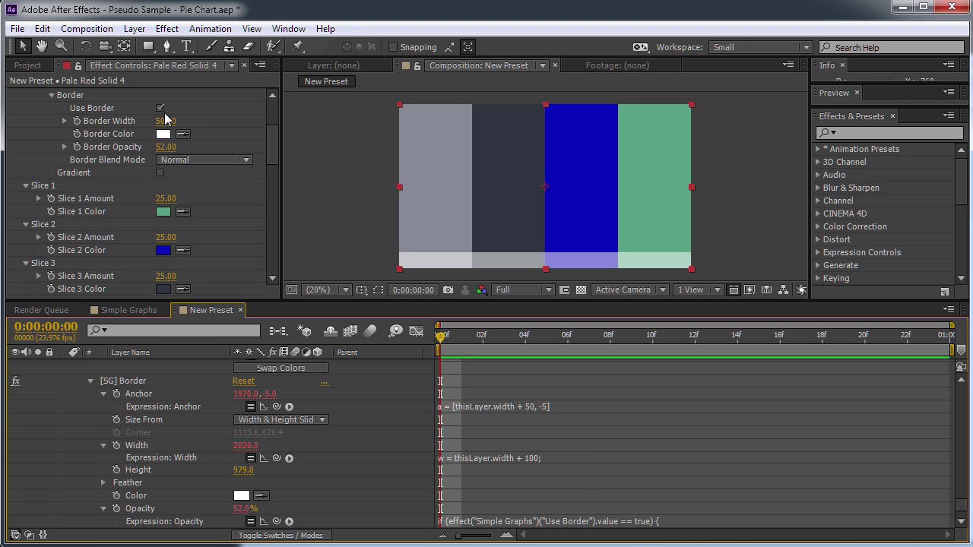
- Test the conditional by toggling Use Border off and on, raising Border Opacity to 100 and setting it to 0
left_click(160, 108)
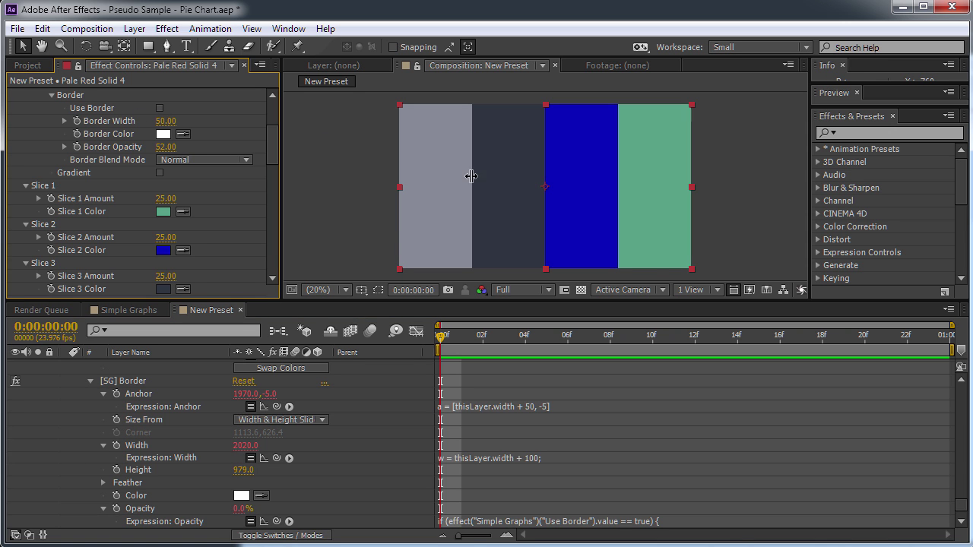
left_click(159, 108)
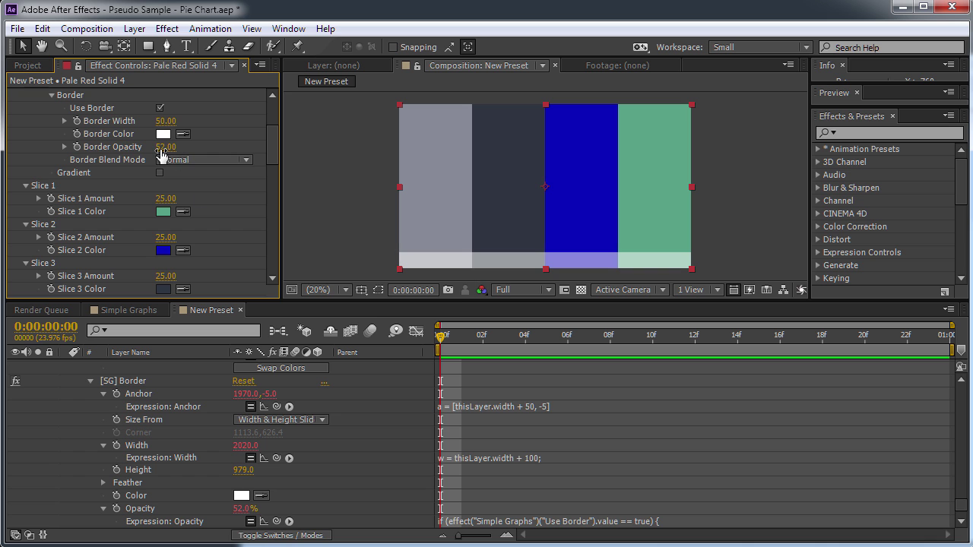
left_click_drag(158, 147, 250, 155)
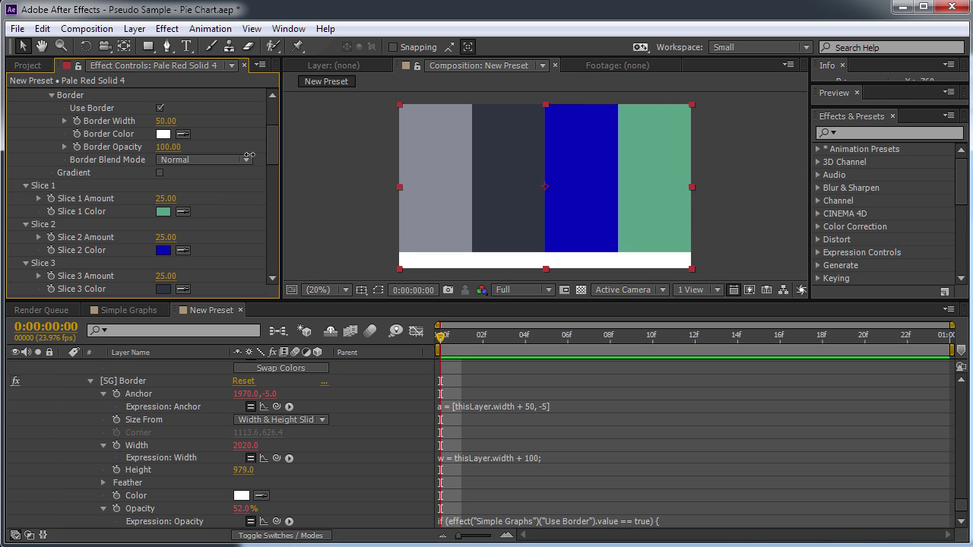
left_click_drag(165, 149, 190, 152)
left_click(168, 146)
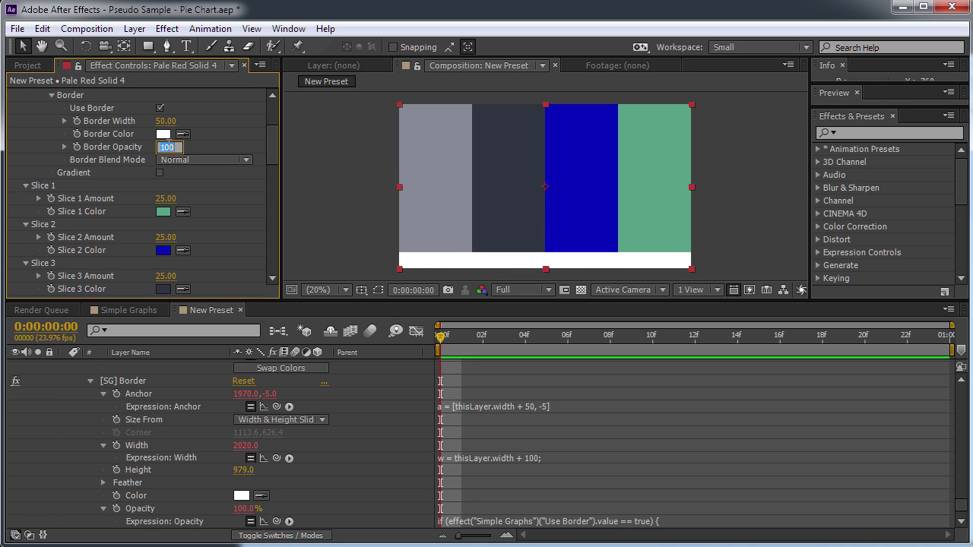
type("0")
key("Return")
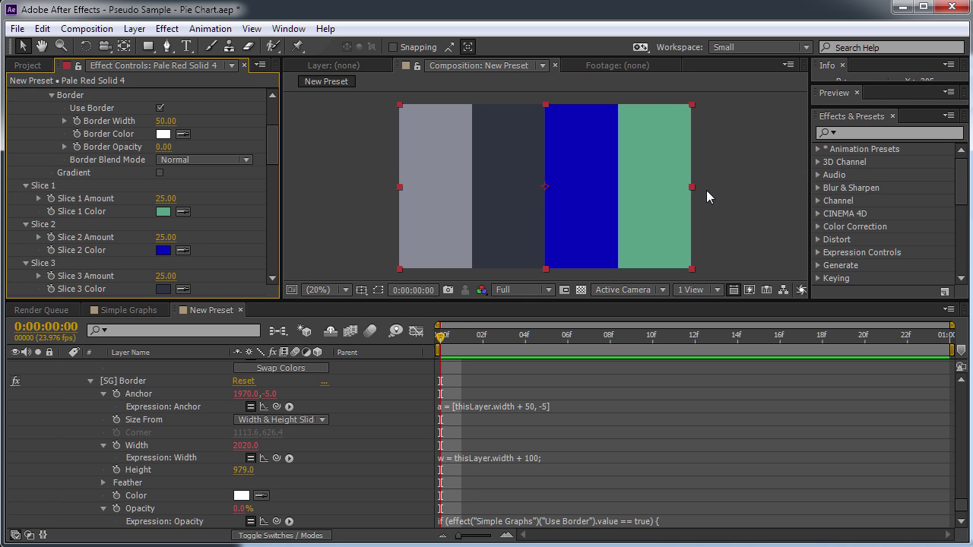
- Try Border Opacity at 27, and set it to 100
left_click_drag(162, 144, 202, 147)
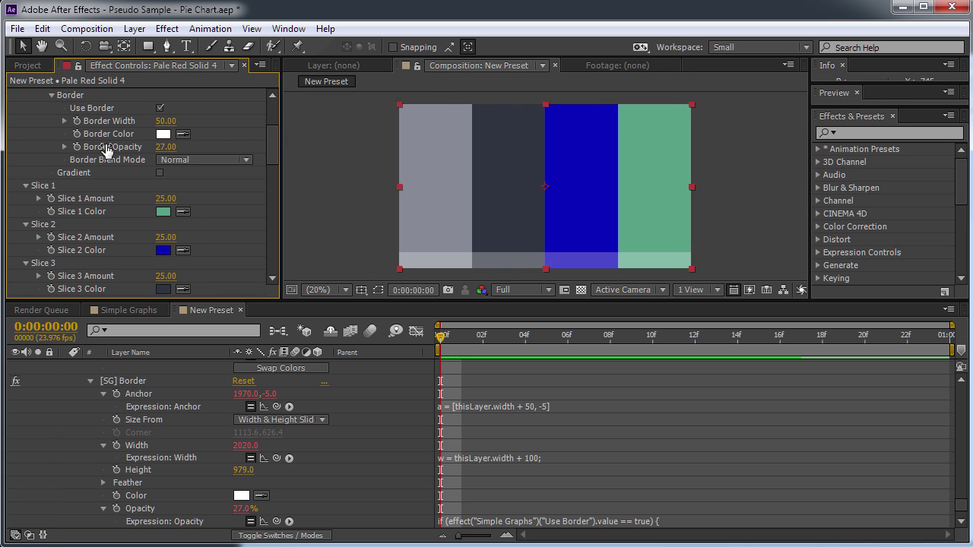
left_click(167, 147)
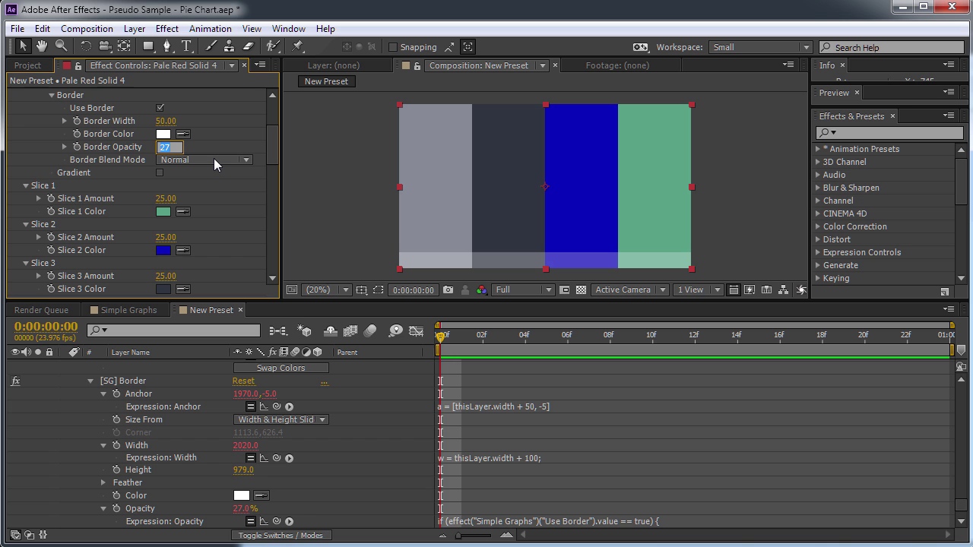
type("100")
key("Return")
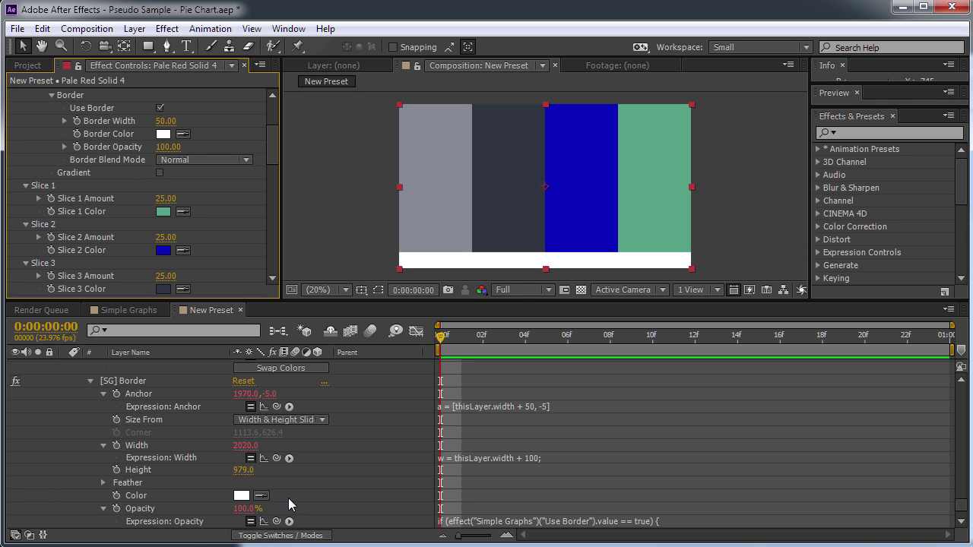
- Add an expression to the [SG] Border Color that links it to the Simple Graphs Border Color option
left_click(117, 495, "alt")
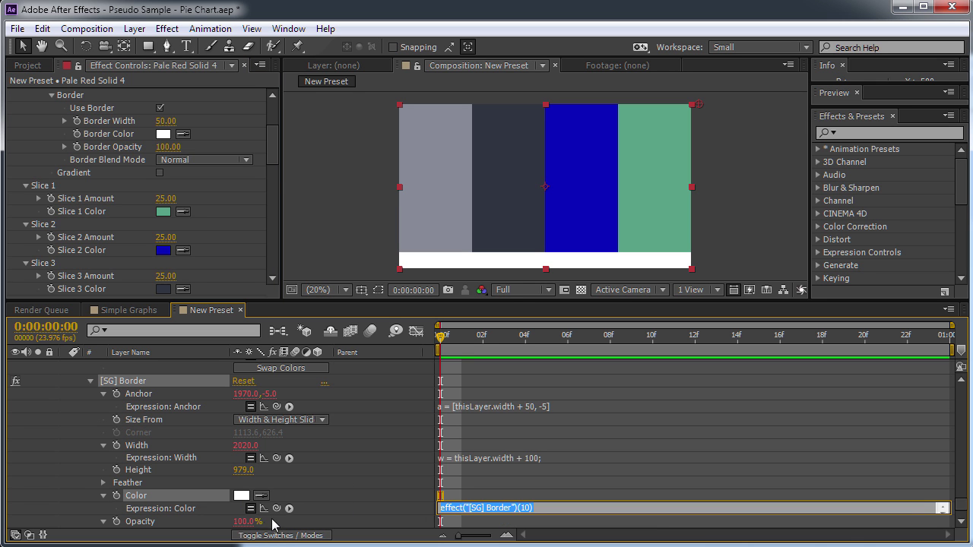
left_click_drag(275, 509, 126, 141)
left_click(258, 194)
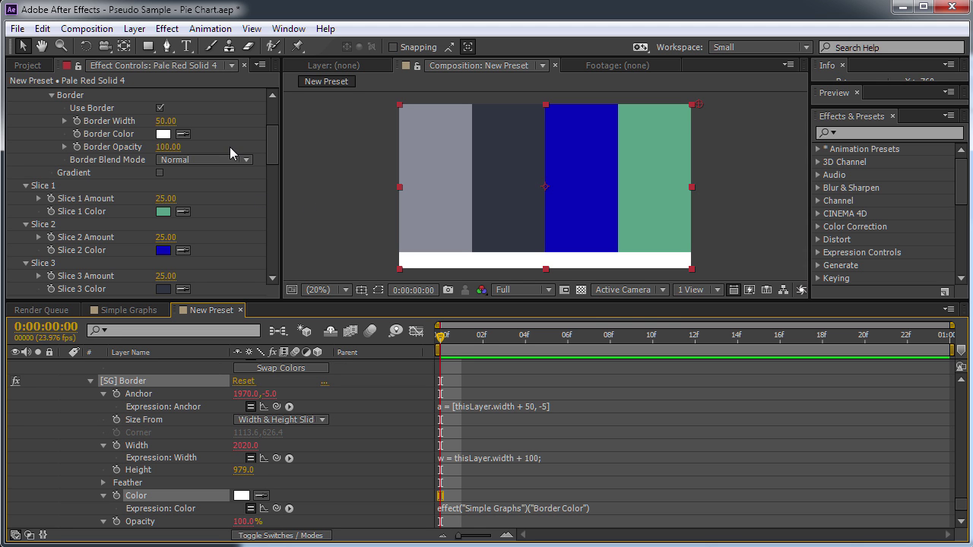
- Test the color link by previewing blue 085DD0 as the Border Color, and cancel the color change
left_click(162, 134)
left_click_drag(535, 263, 530, 296)
left_click(536, 324)
mouse_move(481, 352)
left_mouse_down()
mouse_move(397, 351)
mouse_move(440, 352)
left_mouse_up()
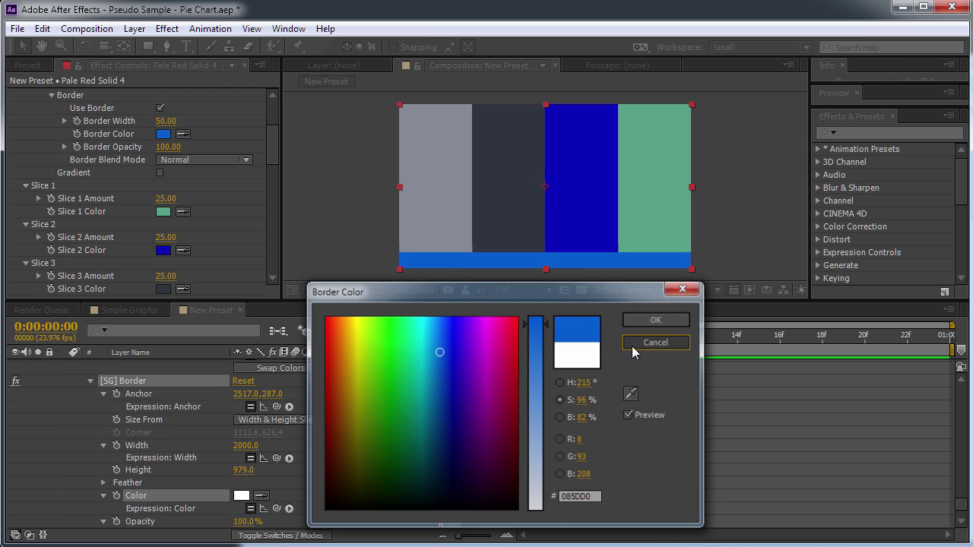
left_click(633, 344)
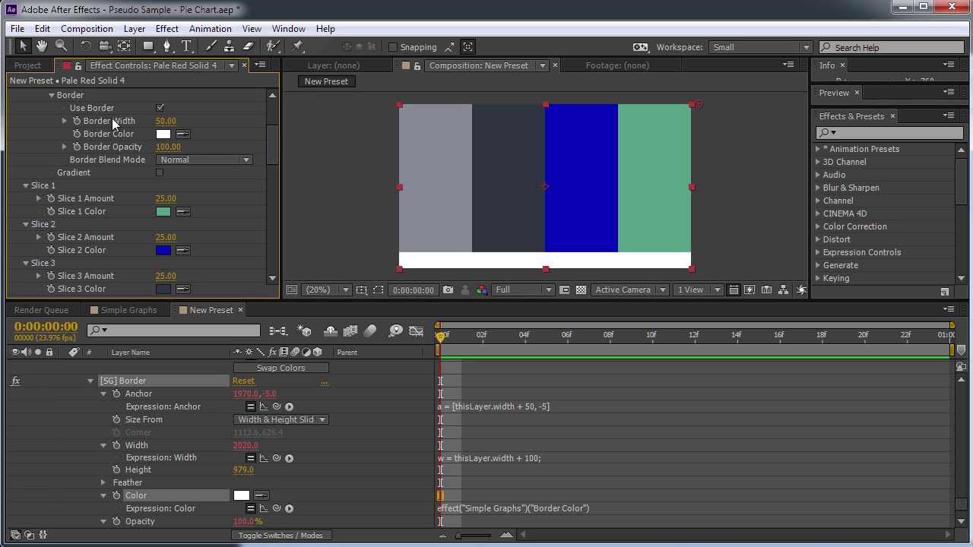
left_click(214, 131)
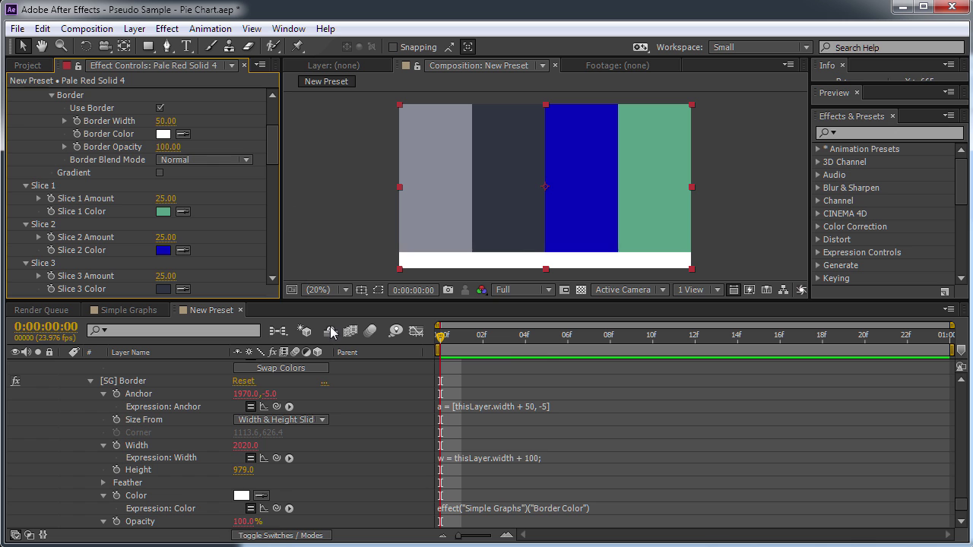
- Try different [SG] Border heights, and set the height to 975 for a border width of 50
scroll(287, 501, "down", 2)
left_click_drag(240, 432, 303, 406)
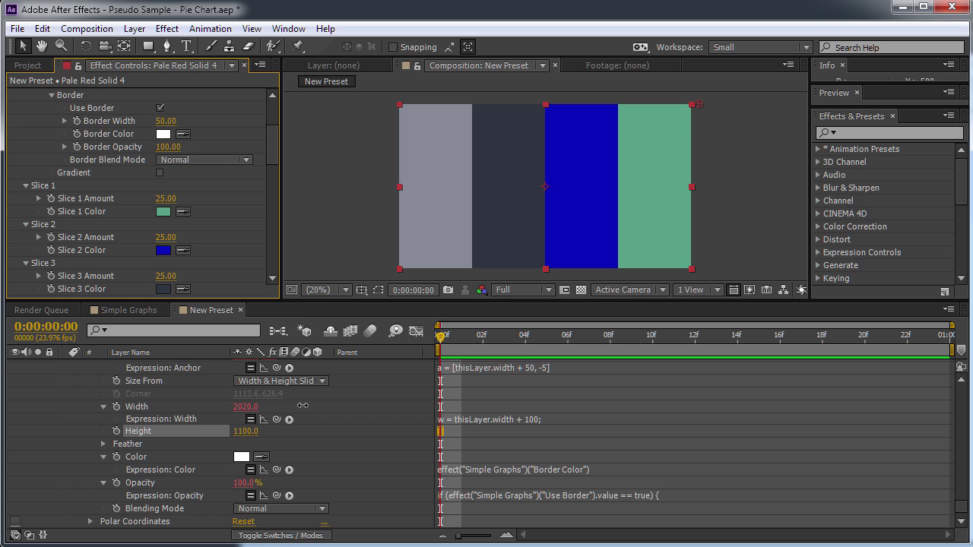
left_click_drag(303, 406, 206, 406)
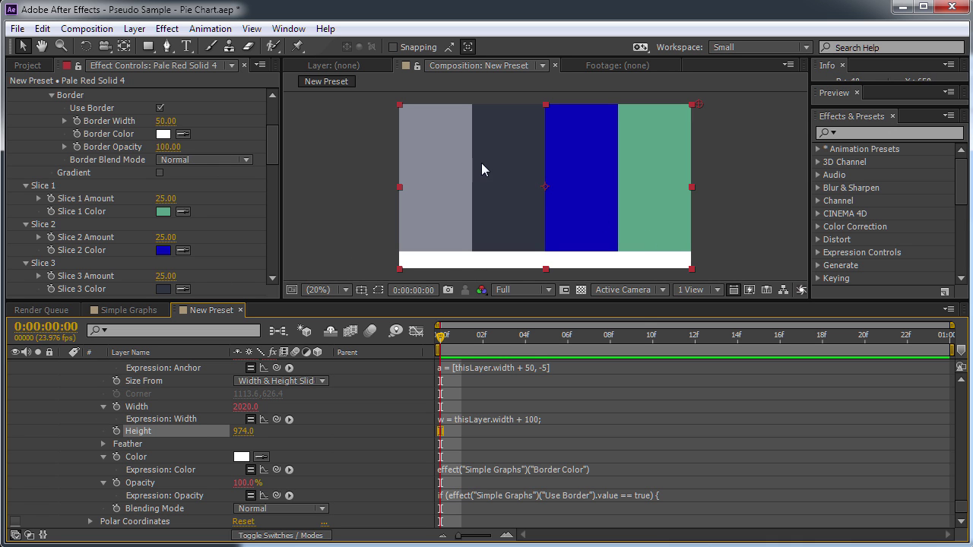
left_click(251, 431)
type("975")
key("Return")
- Increase the [SG] Border height until the border disappears from the slices, setting it to 1085
left_click_drag(240, 432, 251, 433)
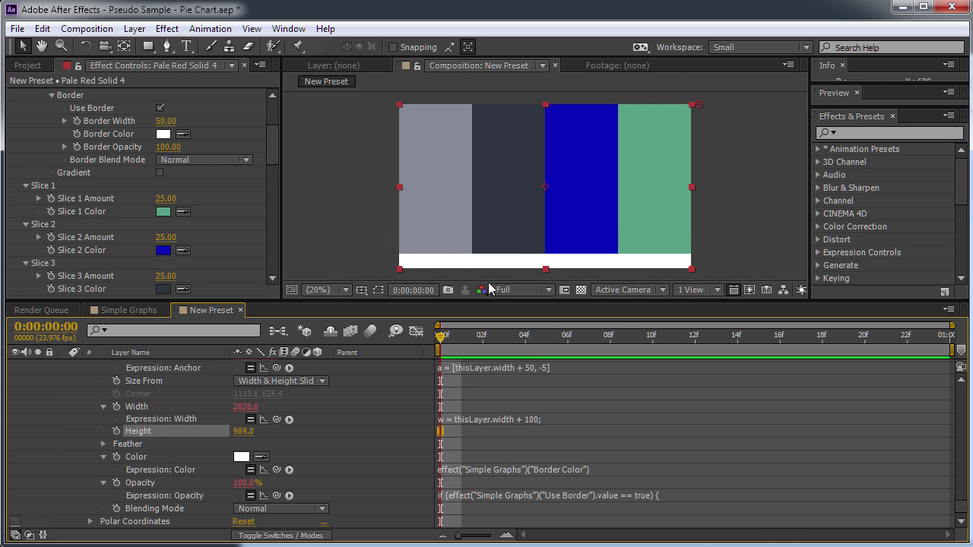
left_click_drag(253, 439, 291, 441)
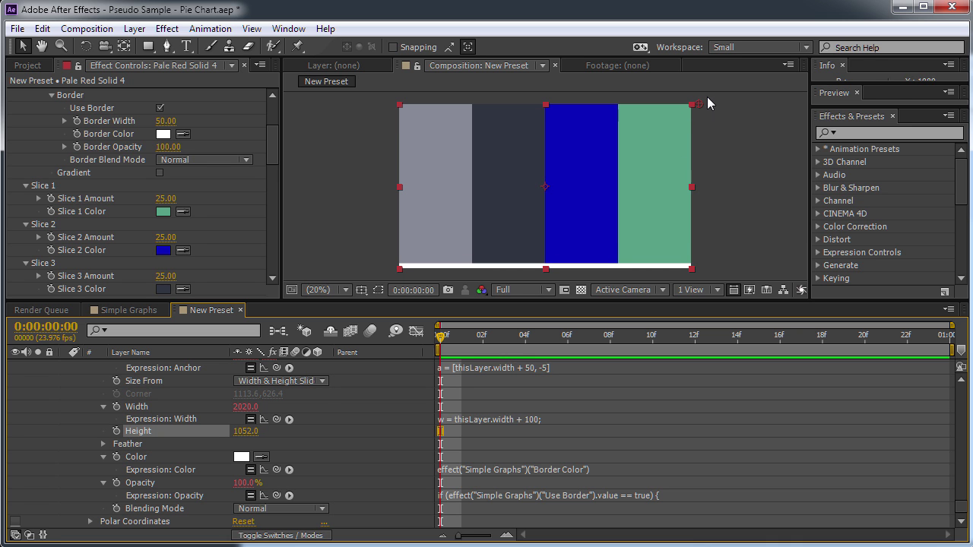
left_click(246, 431)
type("1085")
key("Return")
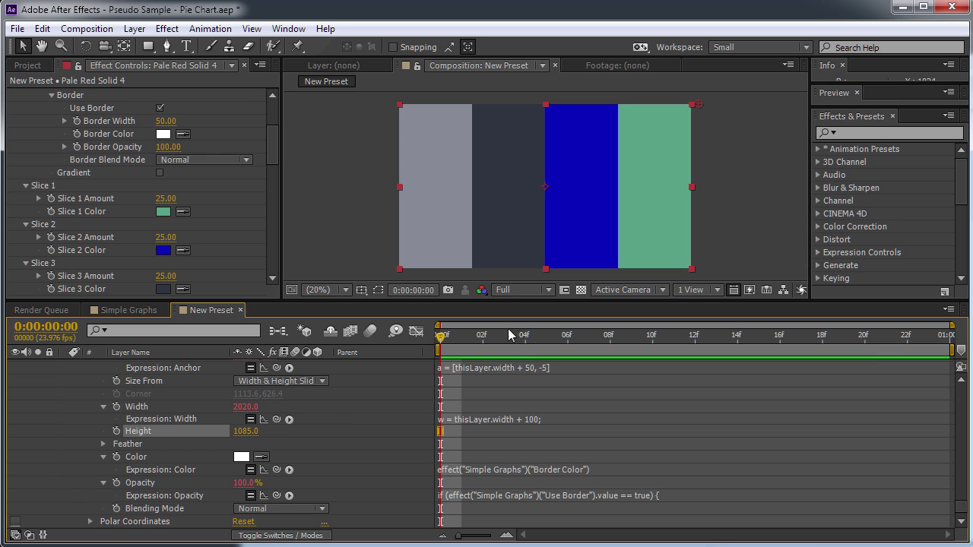
- Clear the Notepad++ document and note the first width-to-height pair as 50 --> 975
key("alt+Tab")
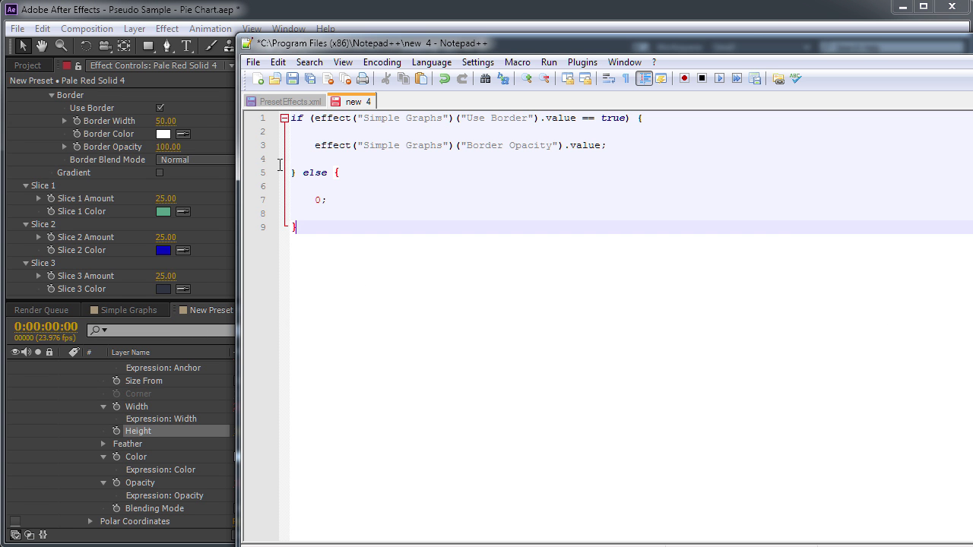
key("ctrl+a")
key("Delete")
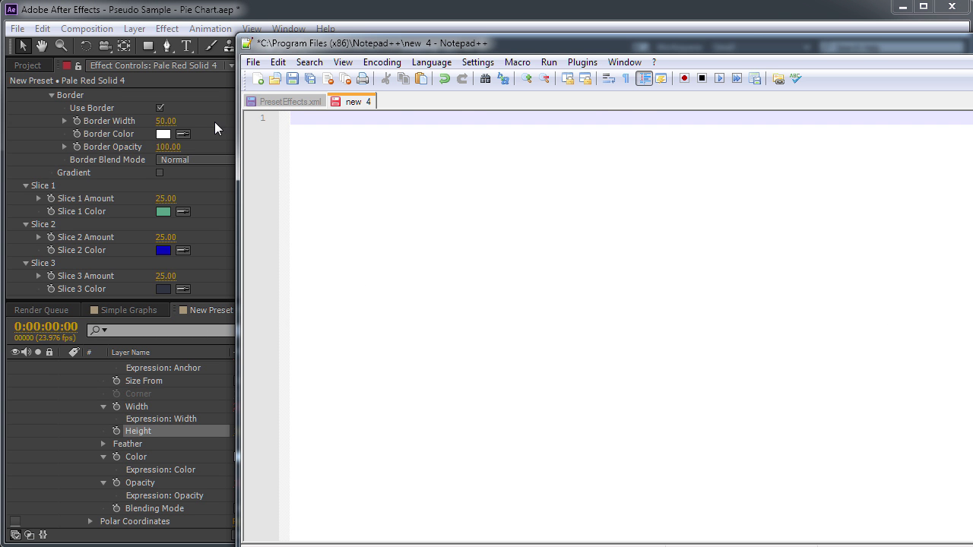
type("50 --> 975")
key("Return")
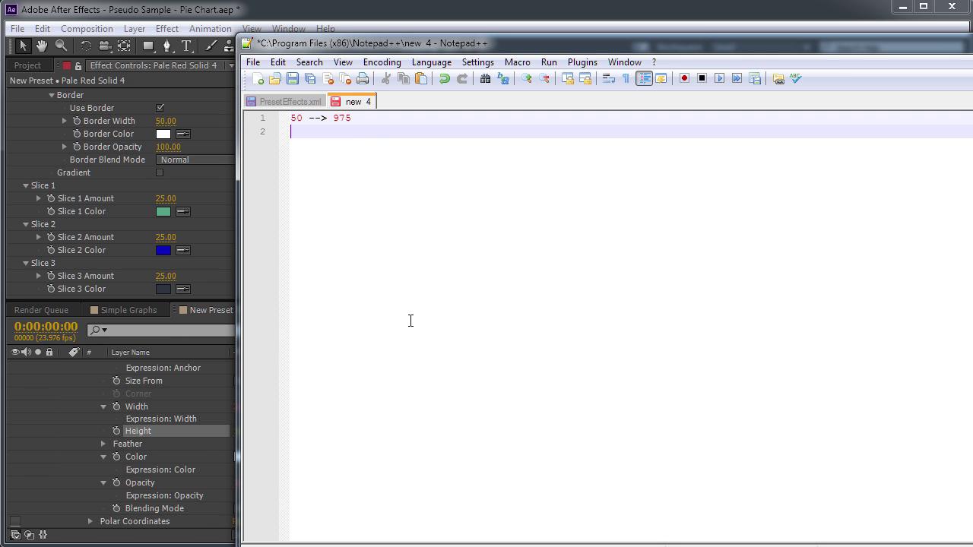
- Note the second pair as 0 --> 1085, and write the height difference 110 below a blank line
type("0  --")
key("BackSpace")
type("> 1085")
double_click(331, 132)
left_click(384, 133)
key("Return")
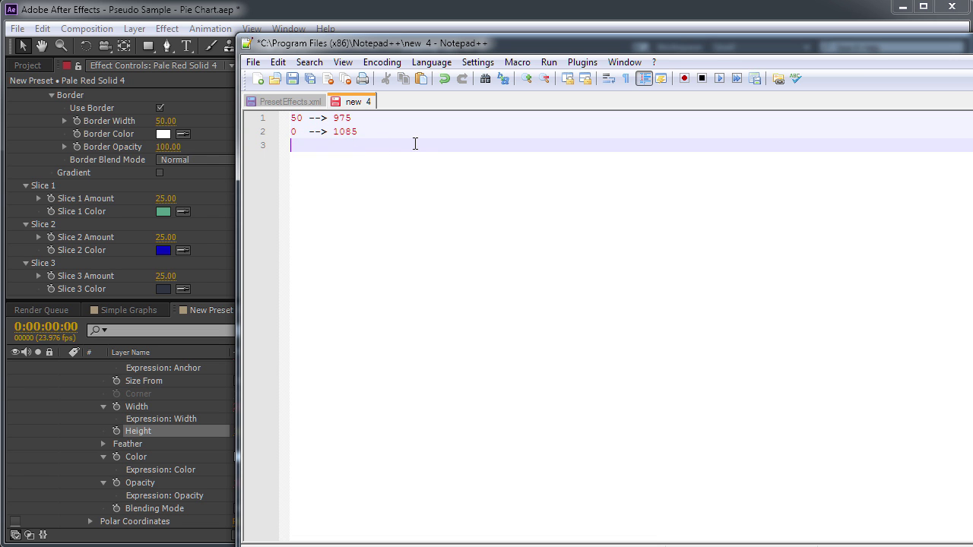
key("Return")
type("110")
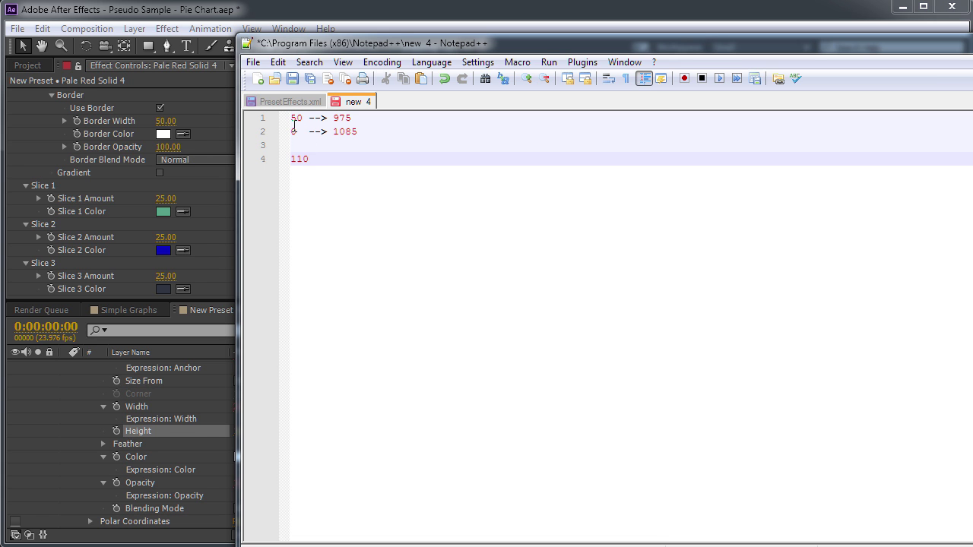
- Insert the pair 100--> 865 above the 50 line and compare the heights with the 110 difference
left_click_drag(309, 159, 292, 159)
left_click(291, 131)
left_click_drag(291, 120, 302, 122)
key("Left")
key("Return")
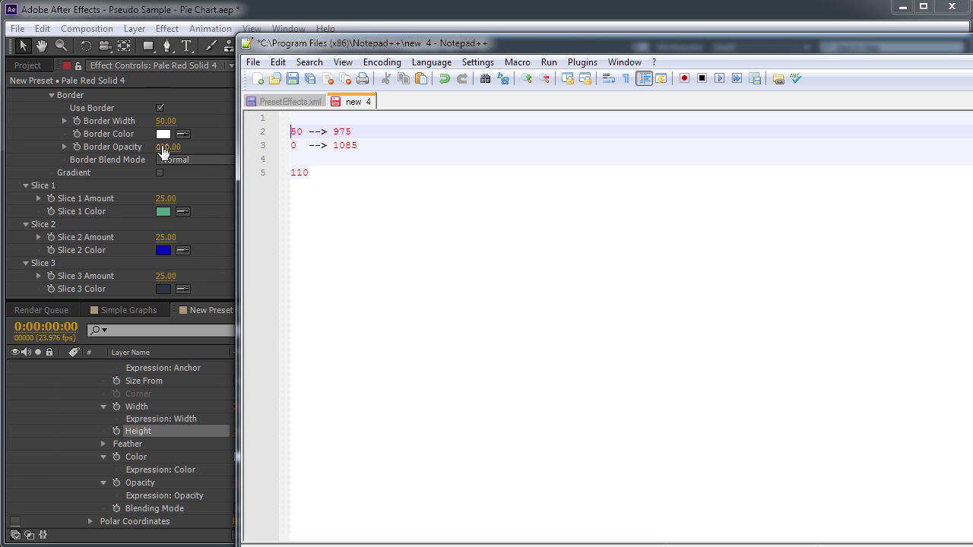
key("Up")
type("100")
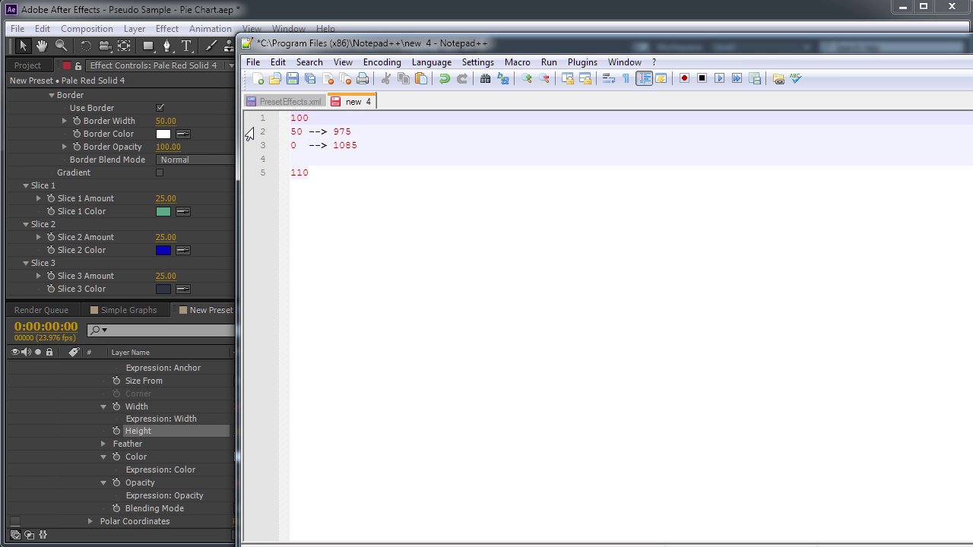
type("--> 865")
left_click_drag(356, 120, 330, 118)
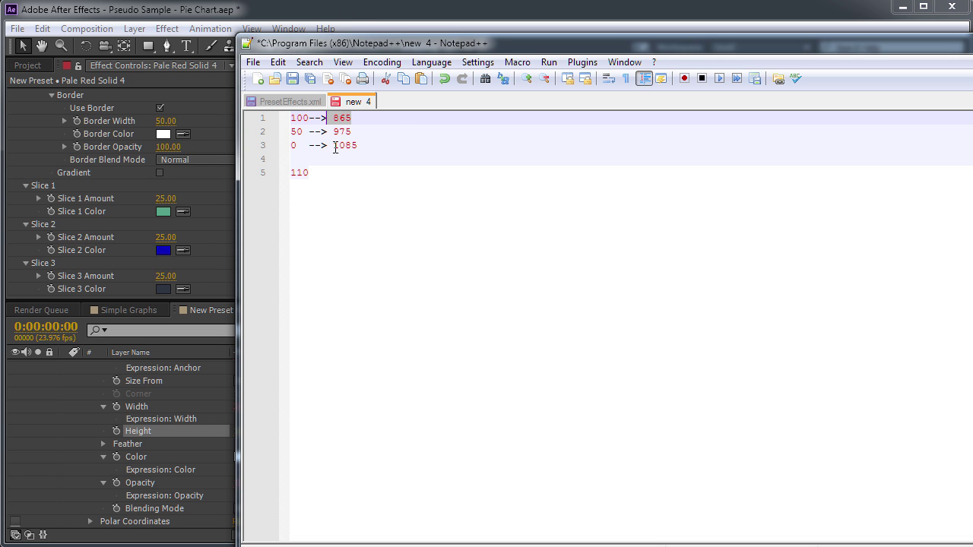
left_click_drag(365, 147, 342, 148)
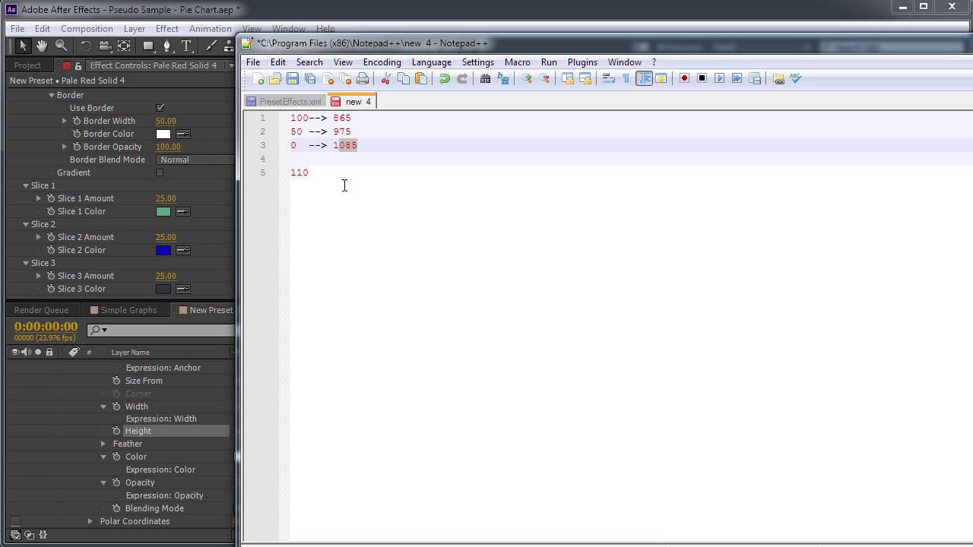
left_click(327, 177)
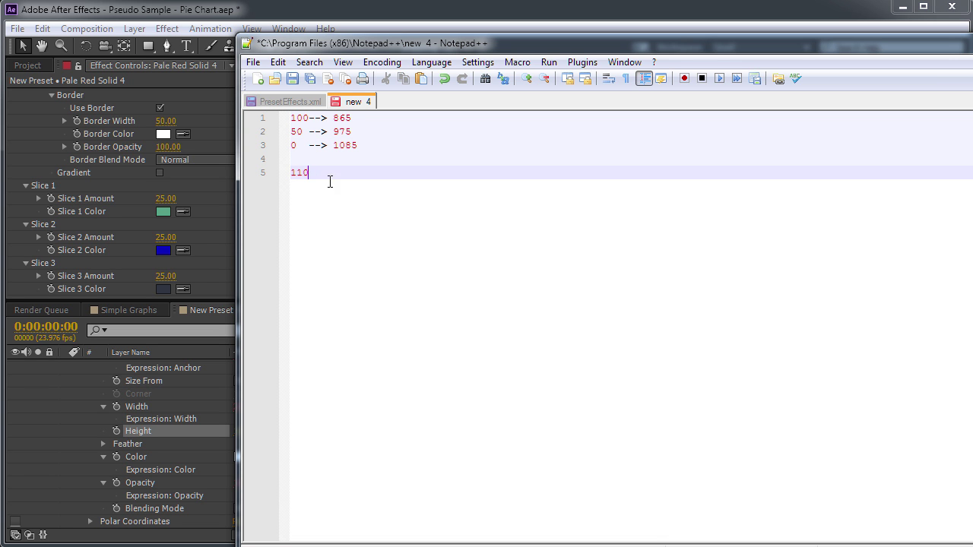
- Delete the 110 difference from the notes and leave blank lines below the width-to-height pairs
key("BackSpace")
key("BackSpace")
key("BackSpace")
key("BackSpace")
key("Return")
key("Return")
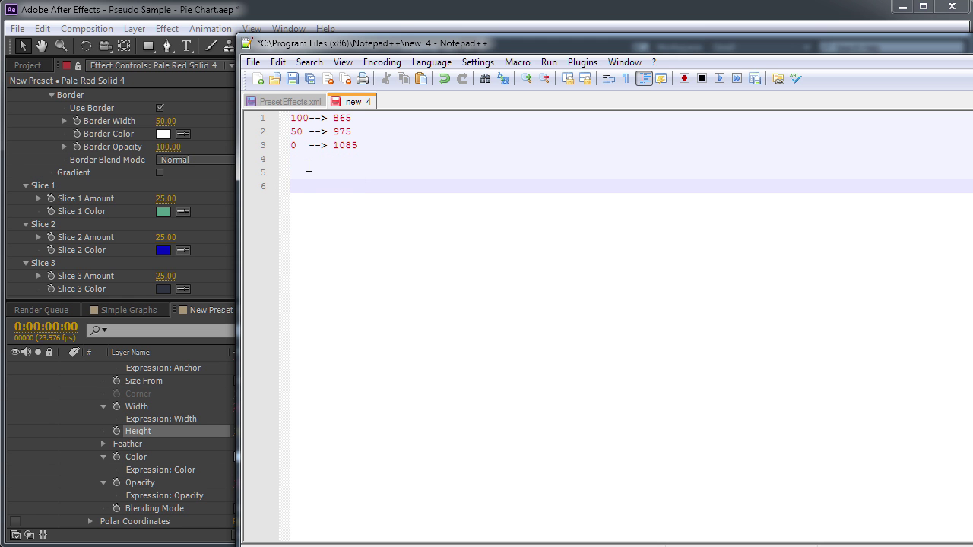
- Switch to After Effects and add an expression to the [SG] Border Height that links it to the Simple Graphs Border Width
left_click(243, 10)
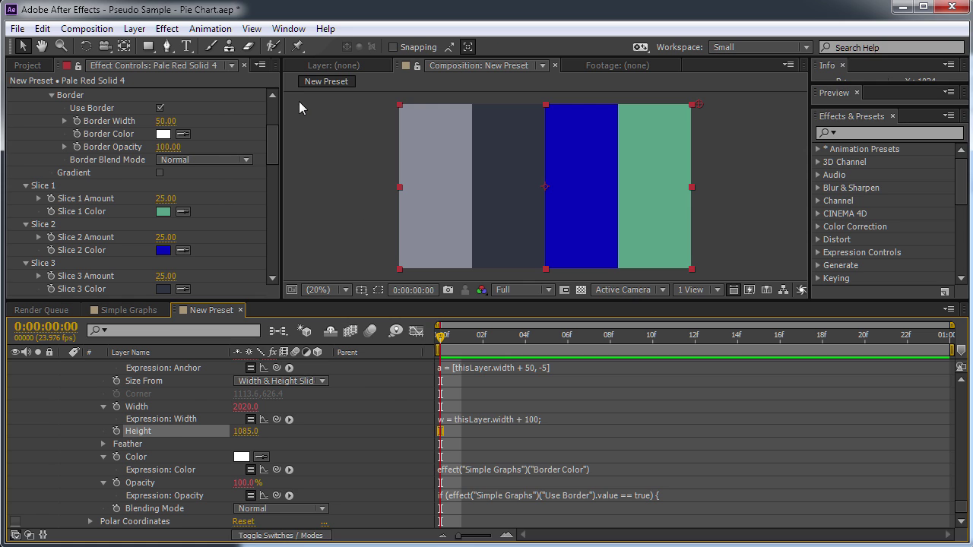
left_click(116, 431, "alt")
left_click_drag(277, 444, 110, 120)
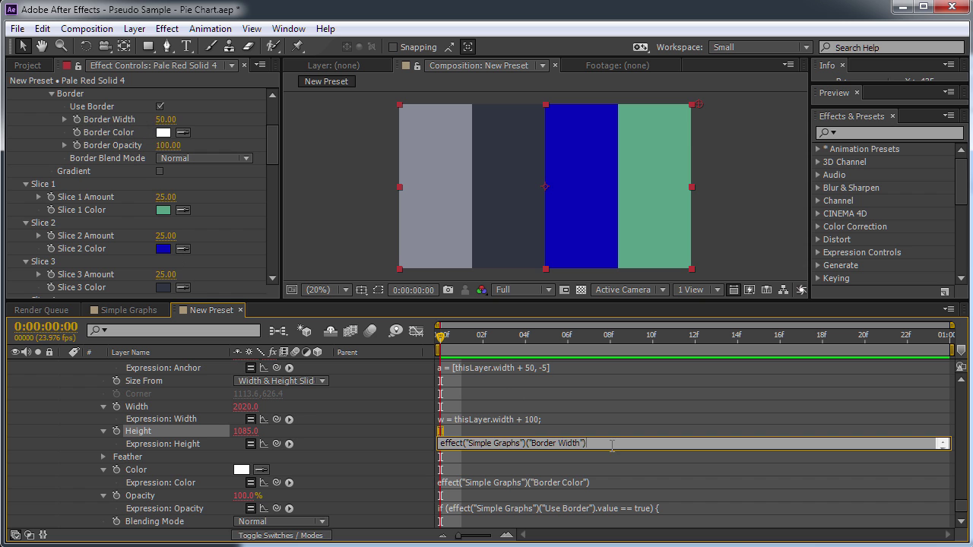
- Back in Notepad++, write base = 865; below the pairs and, after a blank line, effect("Simple Graphs")("Border Width")
key("alt+Tab")
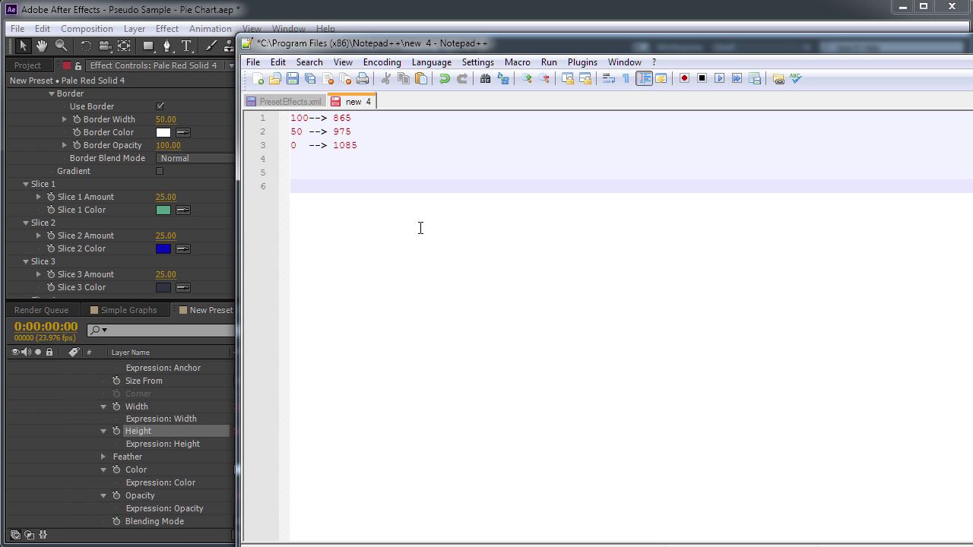
type("base = 865;")
key("Return")
key("Return")
type("effect(\"Simple Graphs\")(\"Border Width\")")
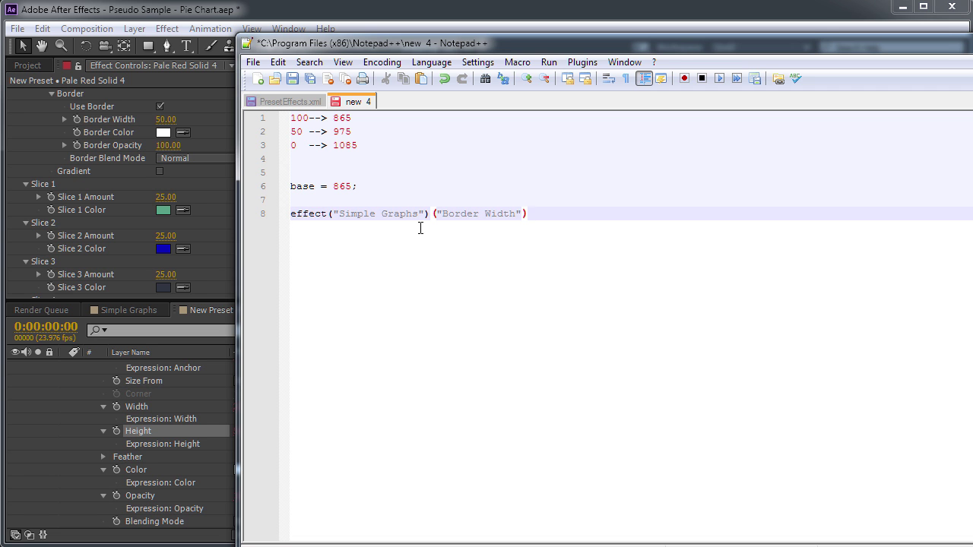
- Add blank lines above the base line and note the total height difference 220 below the pairs
left_click(306, 157)
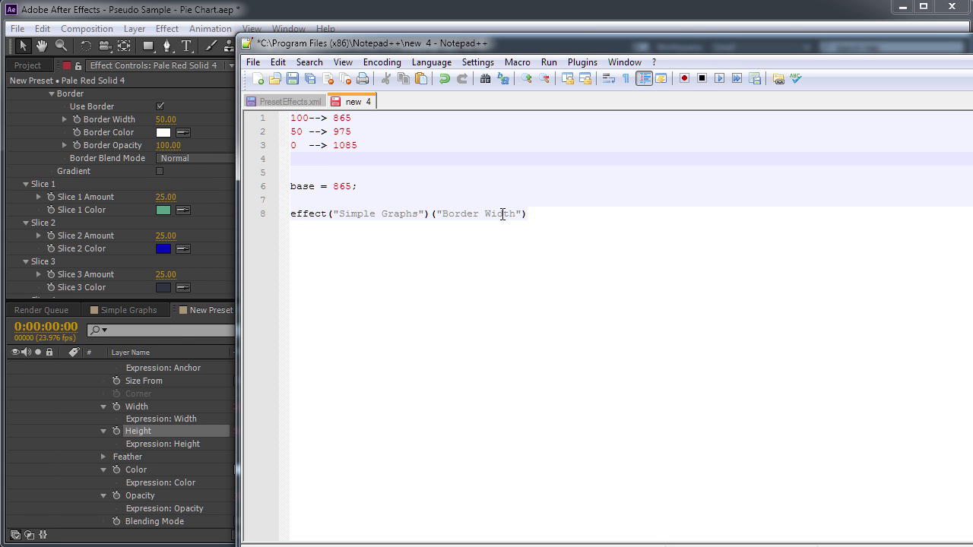
key("Return")
key("Return")
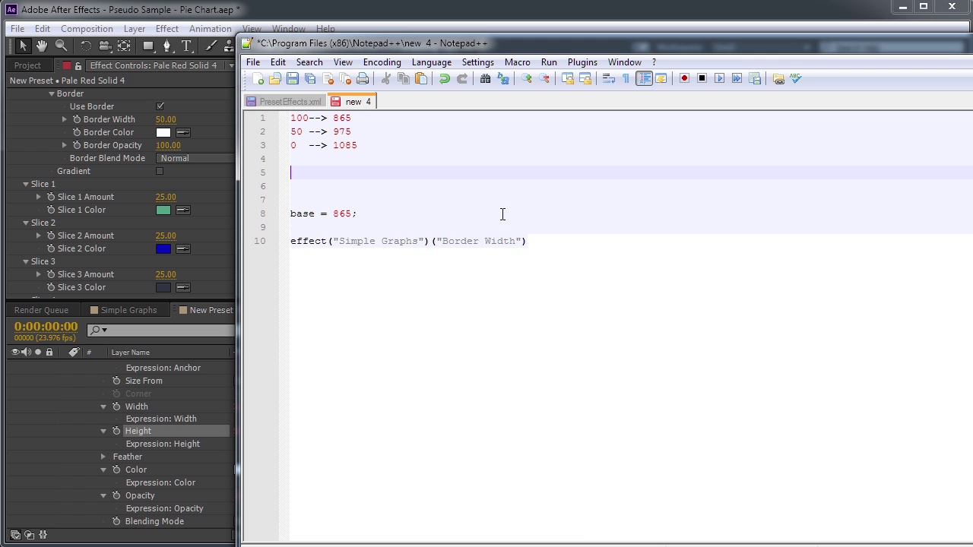
left_click_drag(329, 132, 376, 145)
left_click(368, 146)
left_click(329, 162)
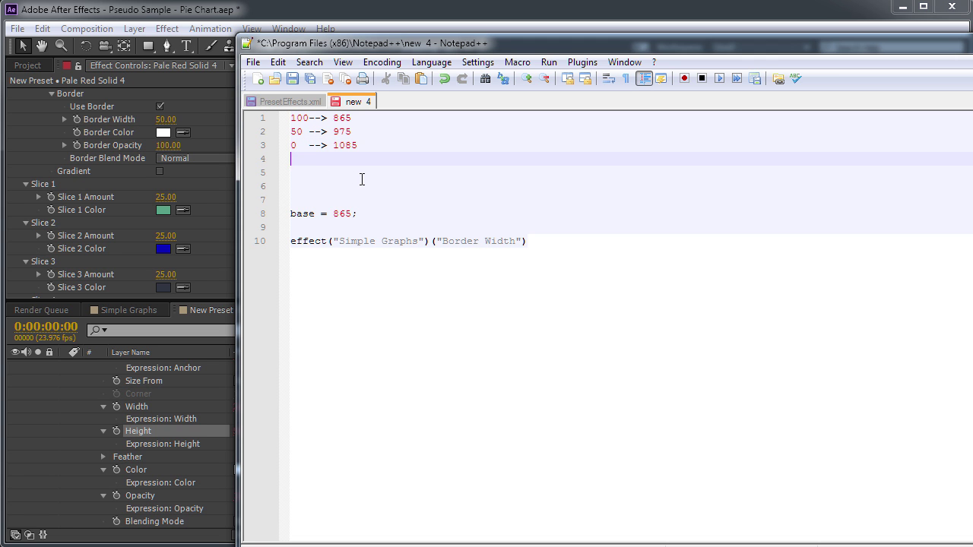
key("Return")
type("220")
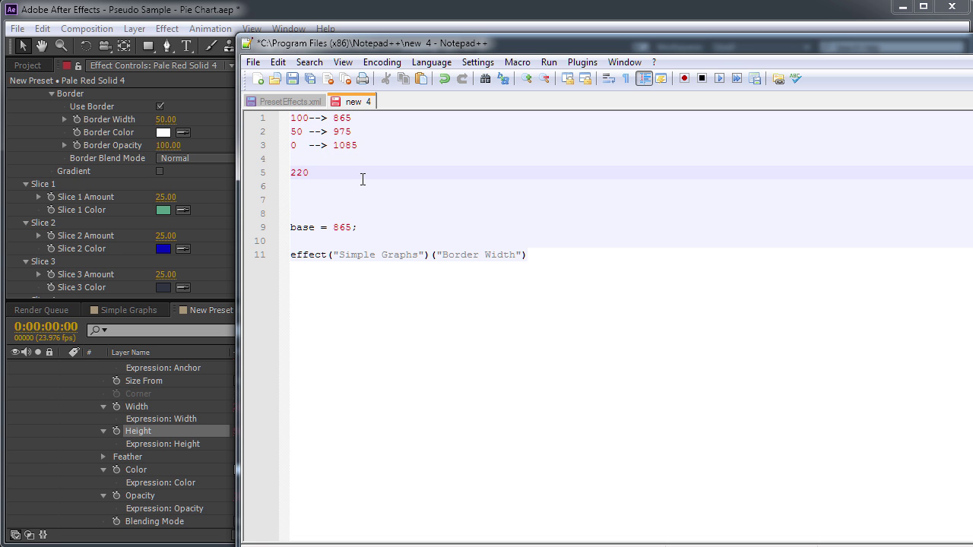
- Divide the 220 difference by the 100 width range, completing the note as 220/100 = 2.2
double_click(325, 174)
left_click(302, 145)
left_click(303, 116)
key("Down")
key("Down")
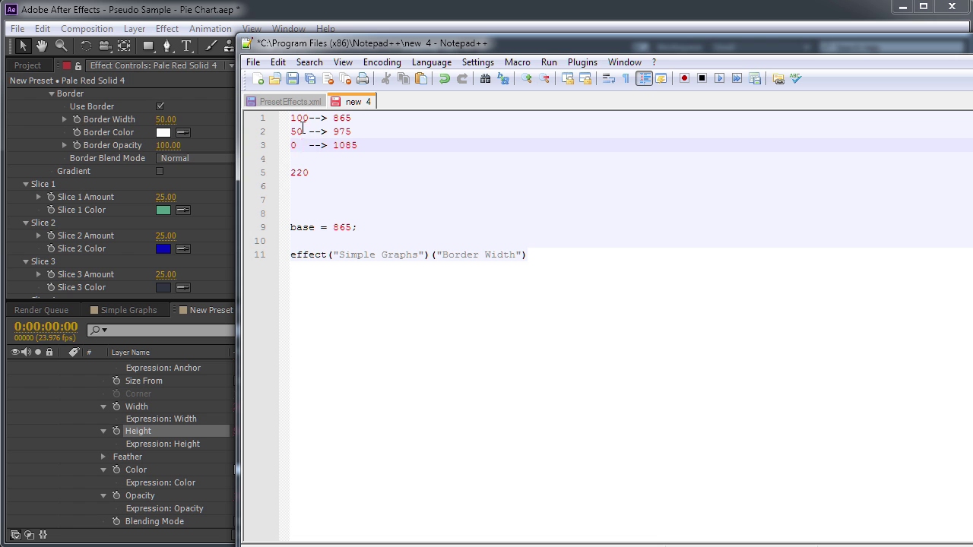
left_click(324, 174)
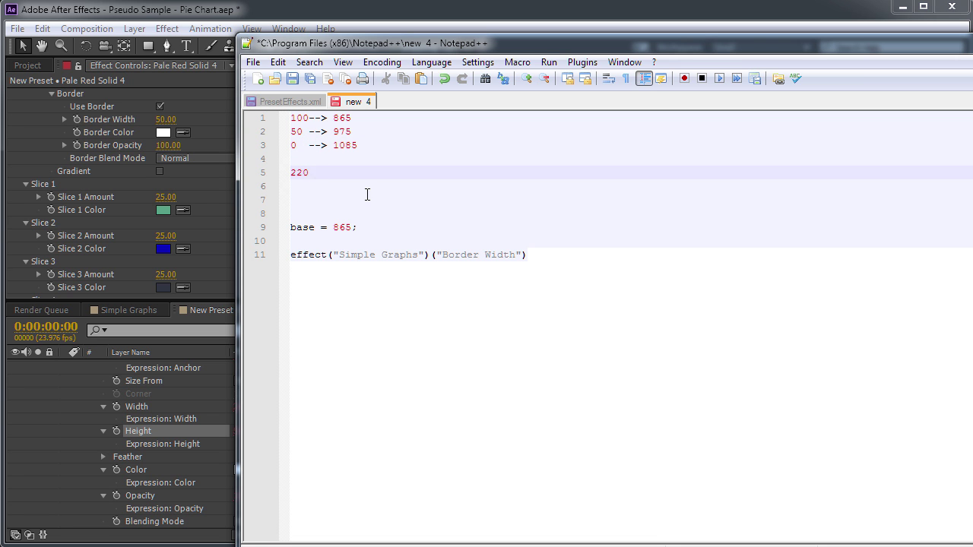
left_click(277, 122)
left_click(297, 145)
left_click(328, 174)
type("/100")
type("= 2.2")
left_click(296, 120)
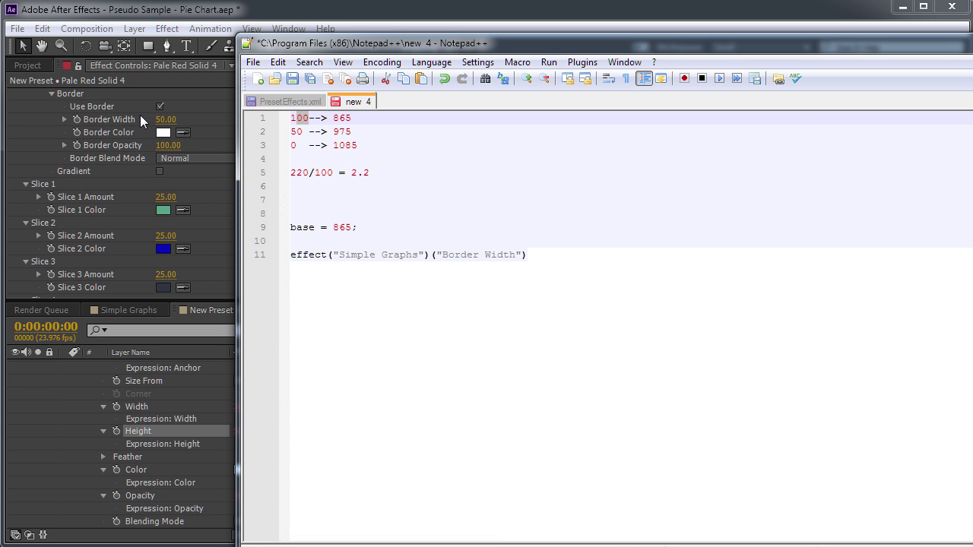
double_click(339, 119)
left_click(383, 170)
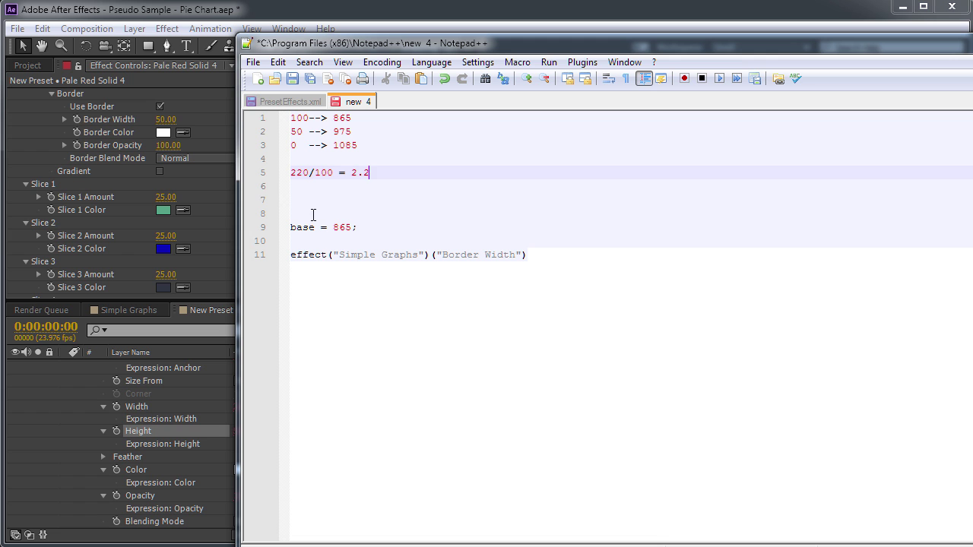
double_click(297, 119)
left_click(393, 204)
- Move the Border Width reference directly below the base line and assign it to controlAmount, ending the statement with a semicolon
key("ctrl+End")
key("Home")
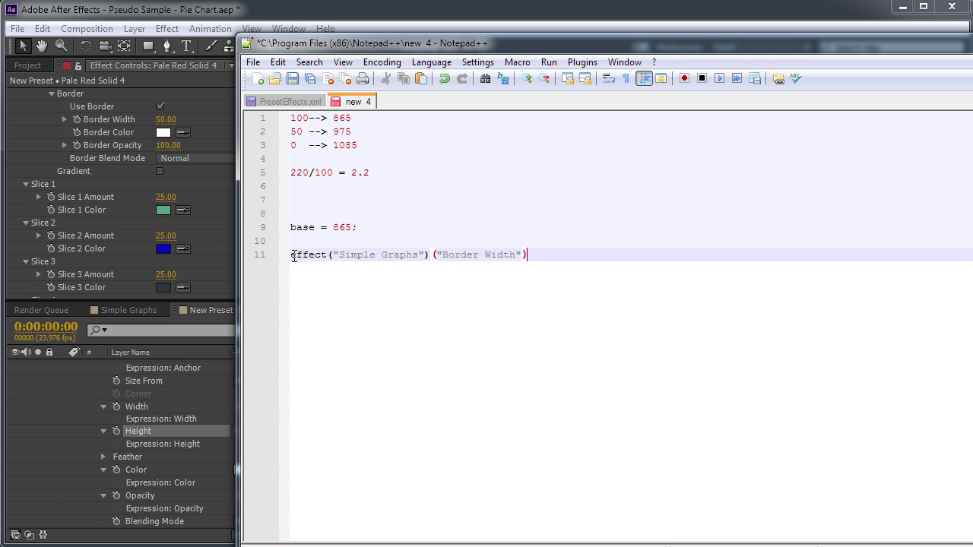
key("BackSpace")
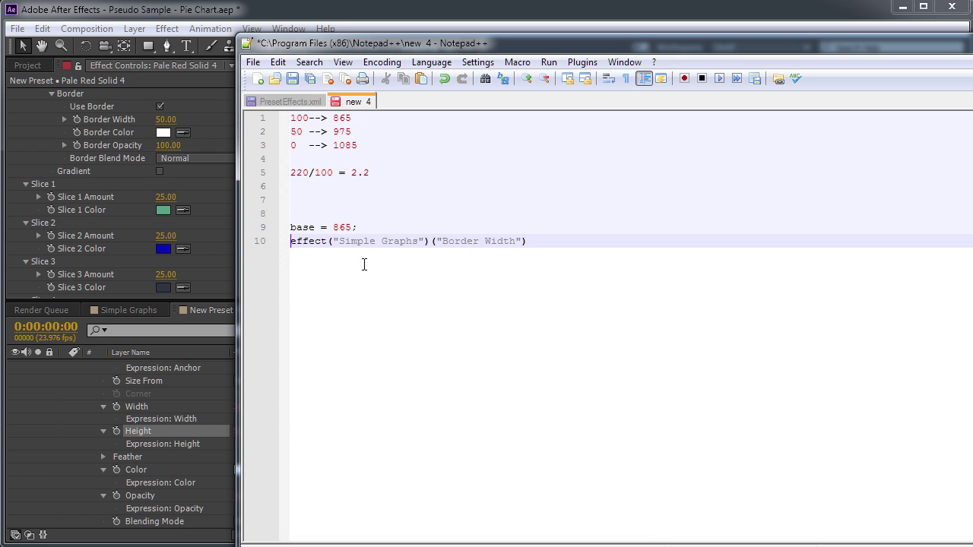
type("controlAmount =")
left_click(644, 240)
type(";")
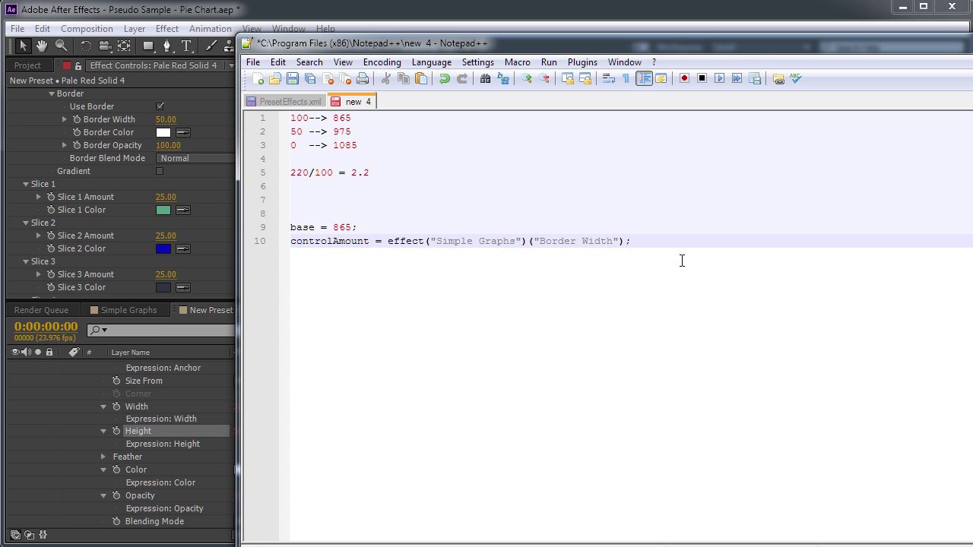
key("Return")
key("Return")
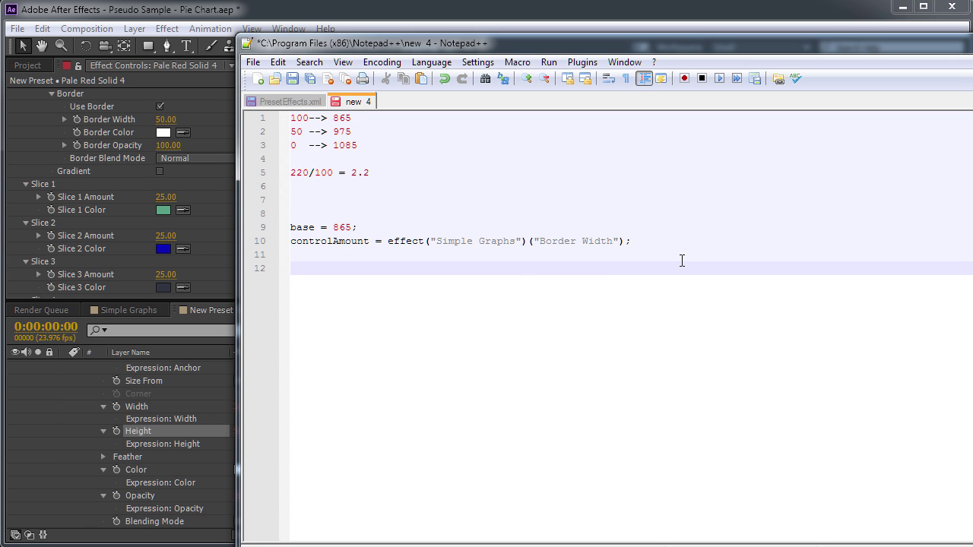
- Invert controlAmount by making it 100 - effect("Simple Graphs")("Border Width").value
left_click(396, 246)
type("100 -")
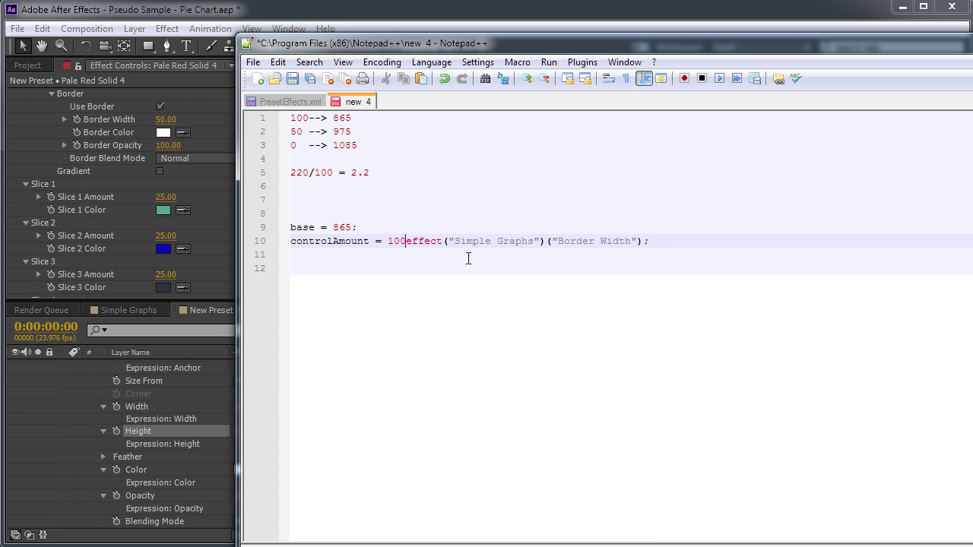
left_click(674, 241)
key("Left")
type(".value")
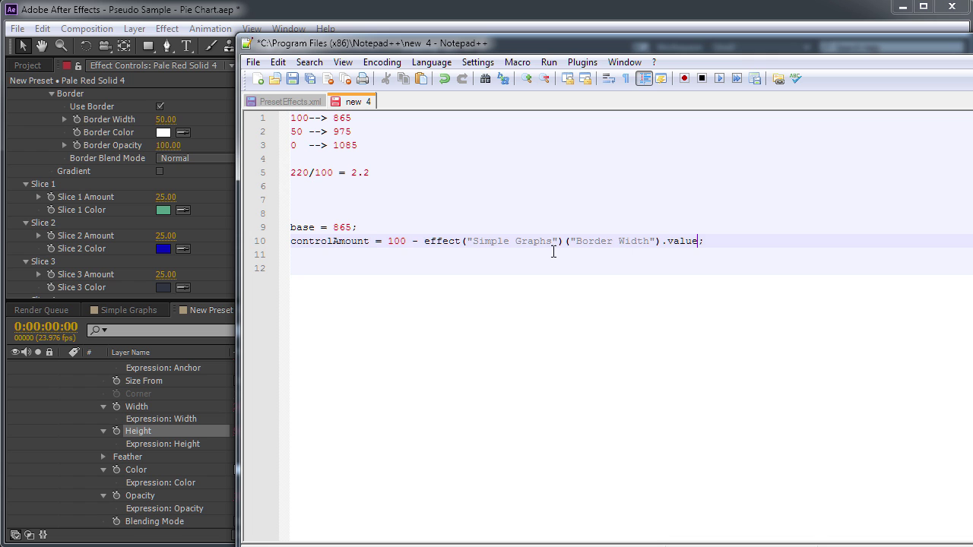
- Write addHeight = controlAmount * 2.2; directly below the controlAmount line, without a blank line between them
left_click(307, 241)
left_click_drag(351, 173, 377, 173)
left_click(357, 274)
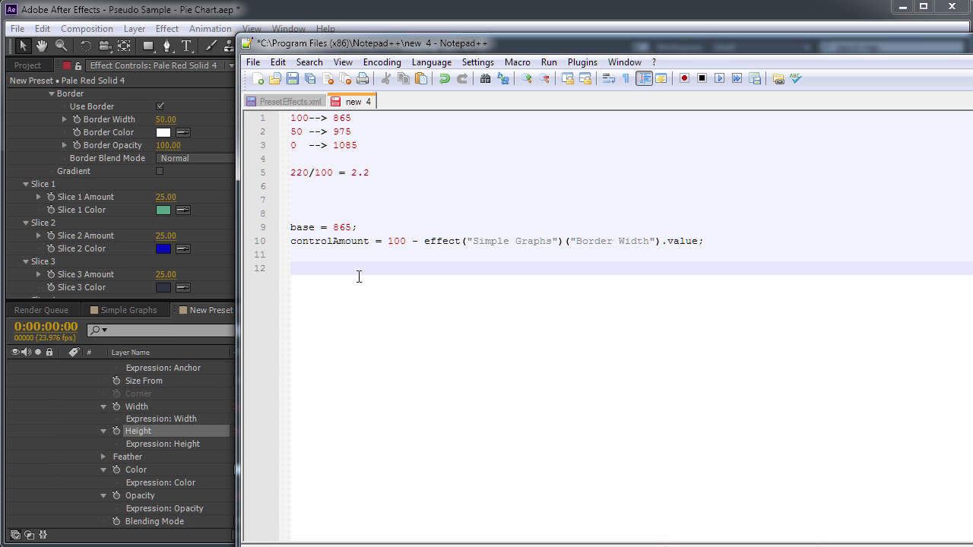
type("controlAmount")
type("addHeight ")
type("=")
key("Home")
key("Up")
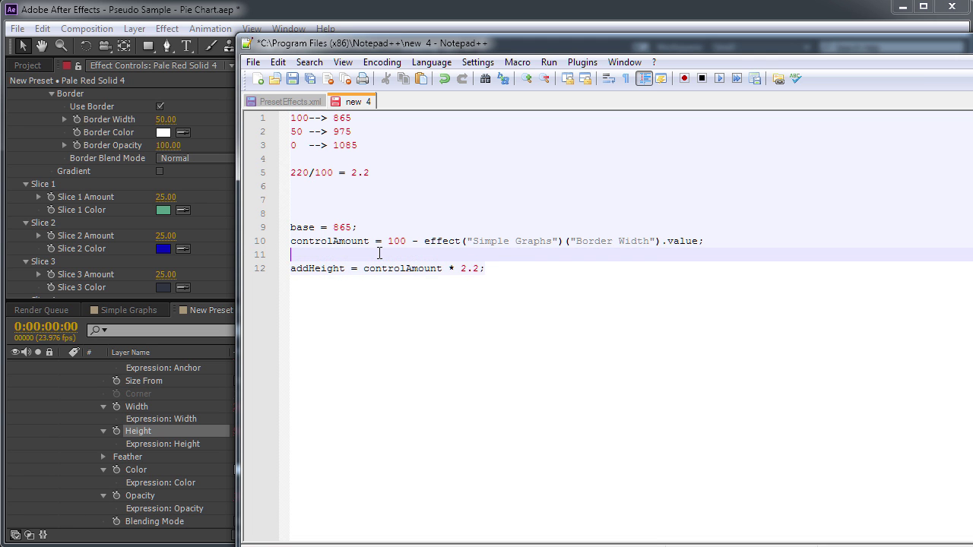
key("BackSpace")
key("Down")
- Finish the expression with base + addHeight; below a blank line
key("Return")
key("Return")
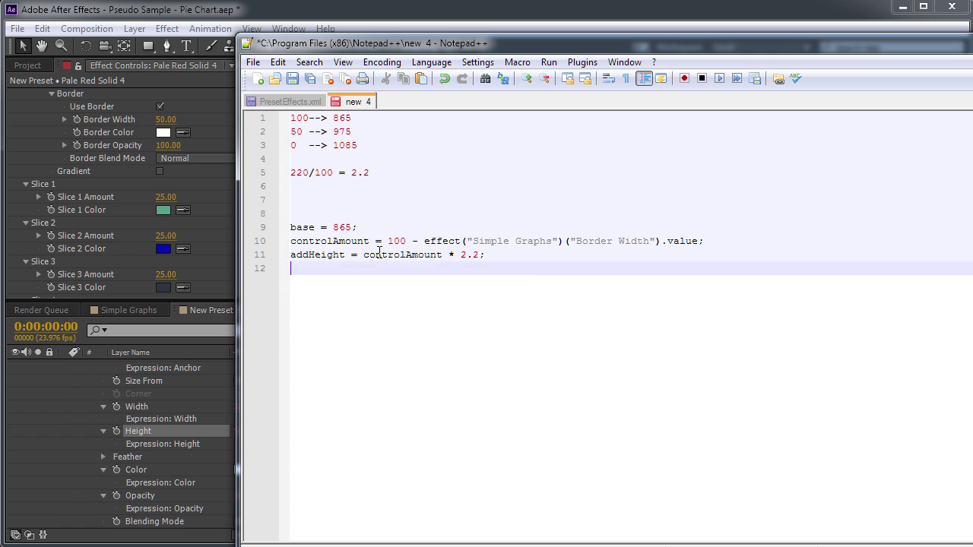
type("base + addHeight;")
left_click_drag(403, 281, 290, 282)
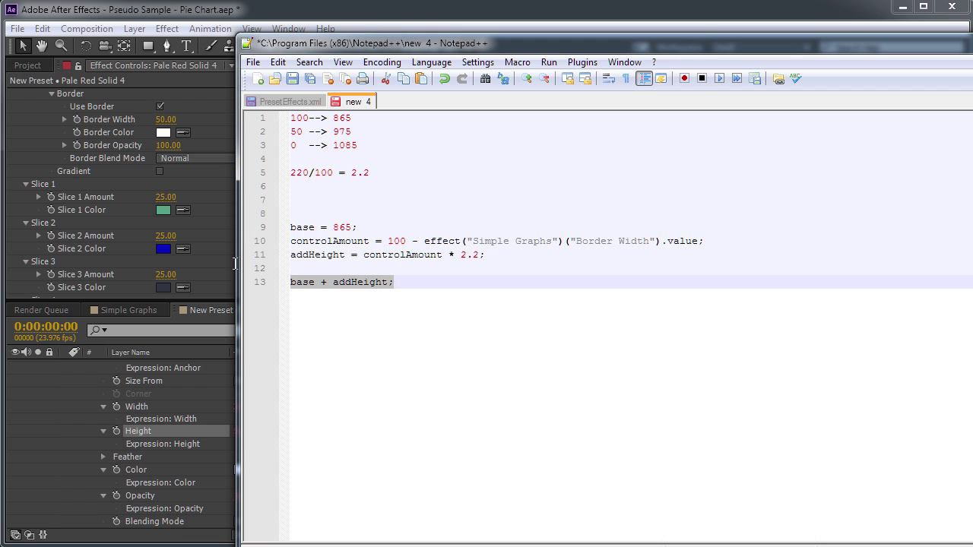
- Copy the whole expression from base to base + addHeight and replace the [SG] Border Height expression in After Effects with it
left_click_drag(410, 281, 266, 231)
left_click(230, 22)
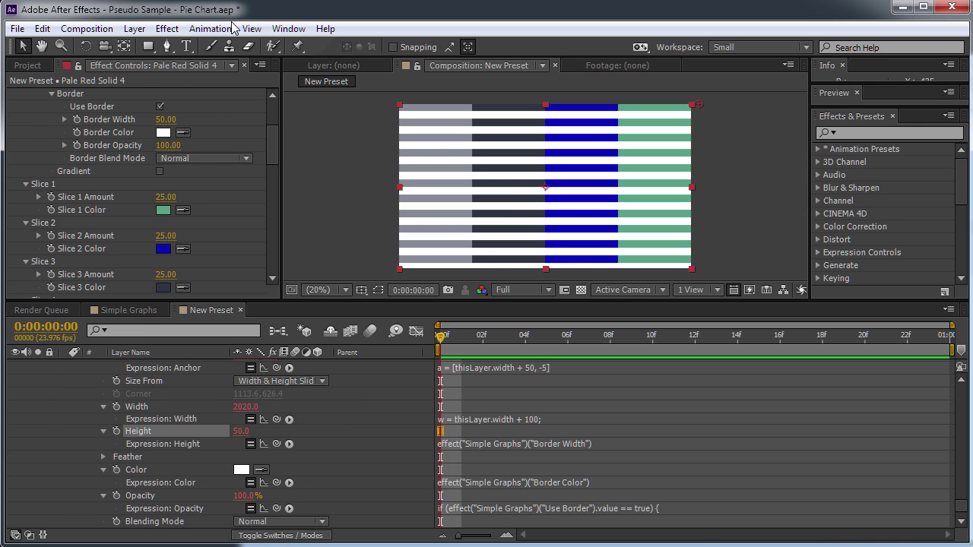
left_click(515, 449)
key("ctrl+v")
key("KP_Enter")
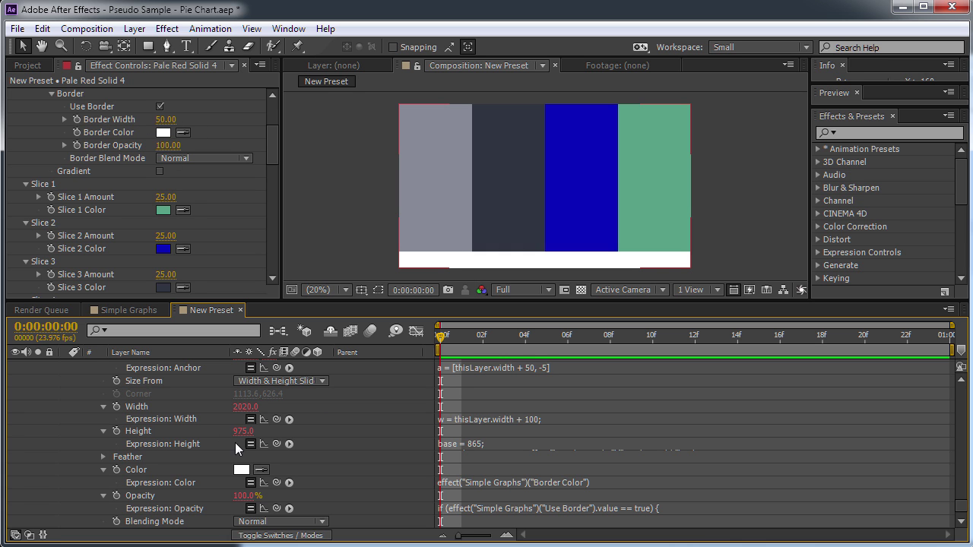
- Test the Height expression by setting the Border Width to 0 and then to 100
left_click(165, 120)
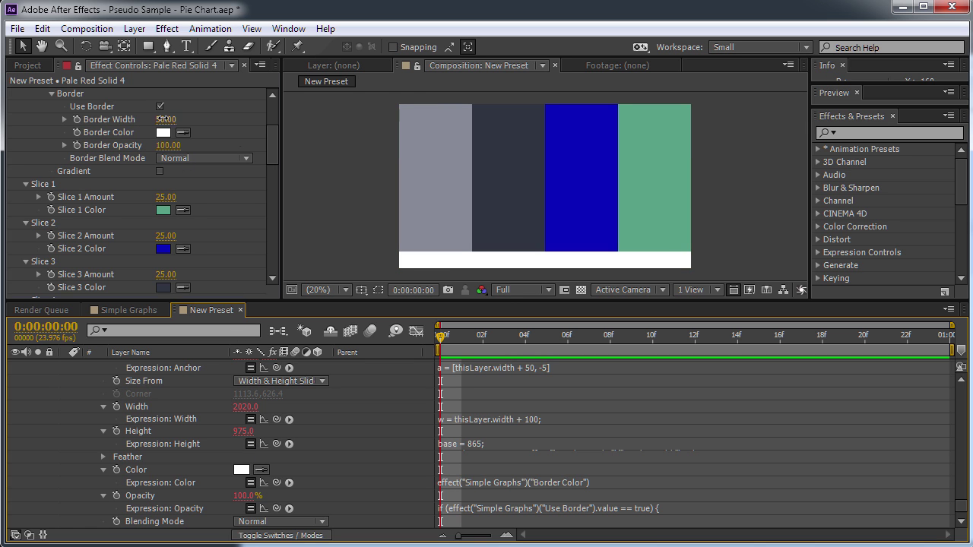
type("0")
key("Return")
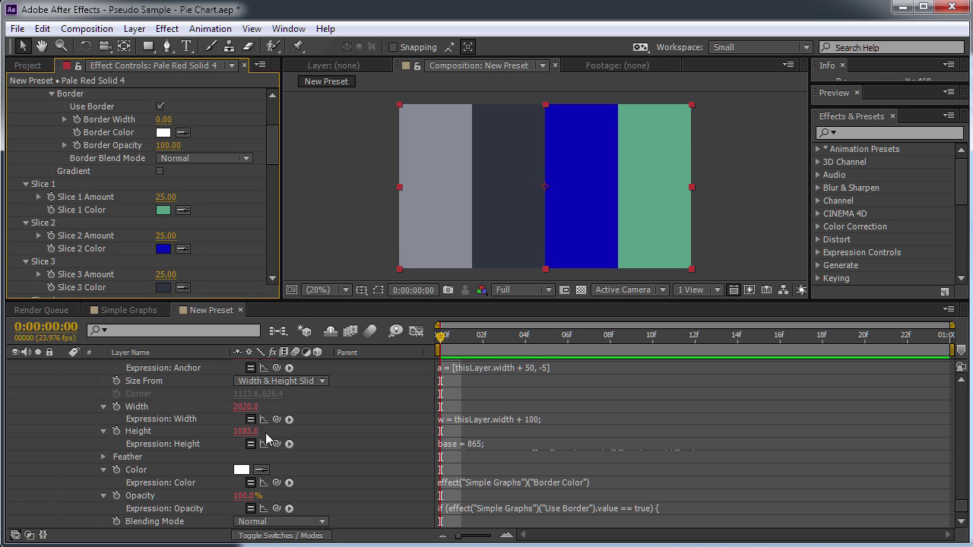
left_click(163, 120)
type("100")
key("Return")
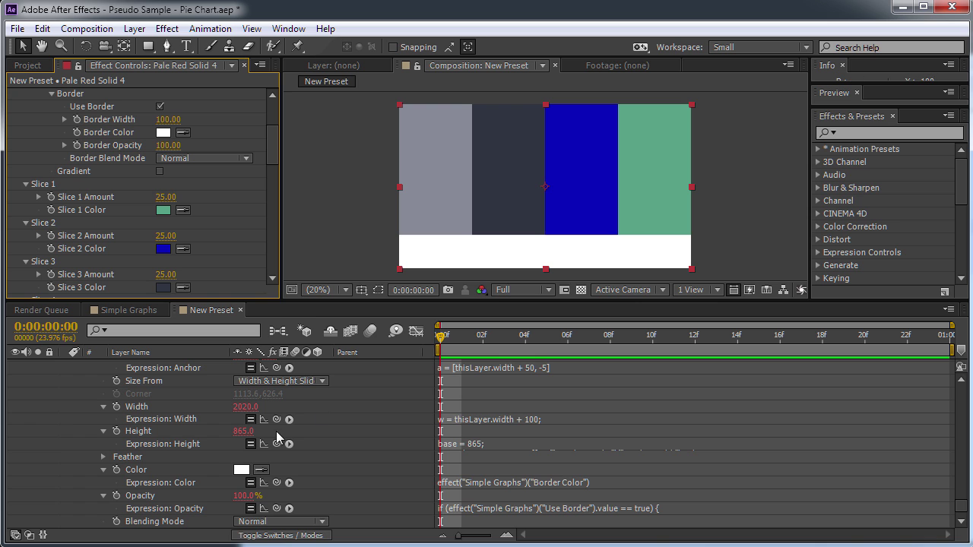
- Review the noted width-to-height pairs in Notepad++, and test a Border Width of 50 in After Effects
key("alt+Tab")
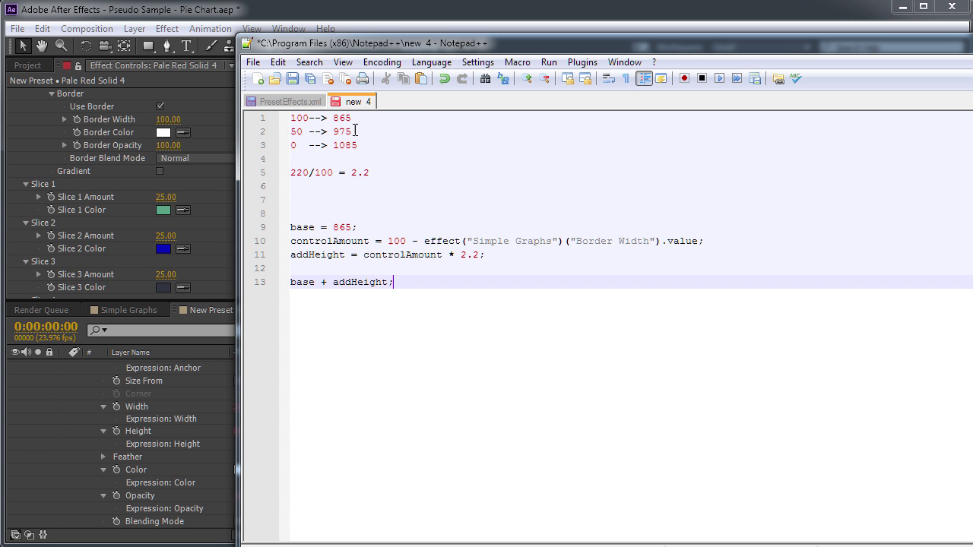
left_click_drag(357, 145, 290, 118)
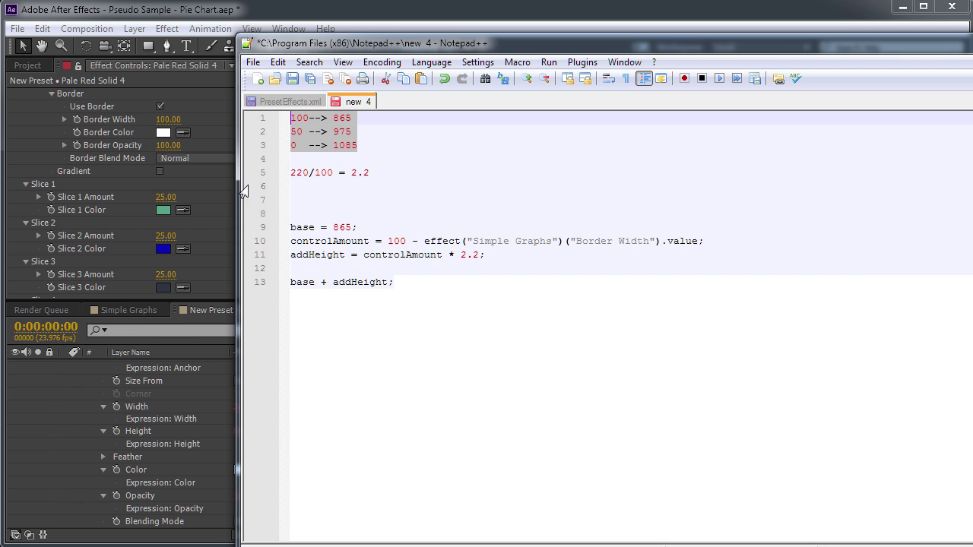
left_click(169, 15)
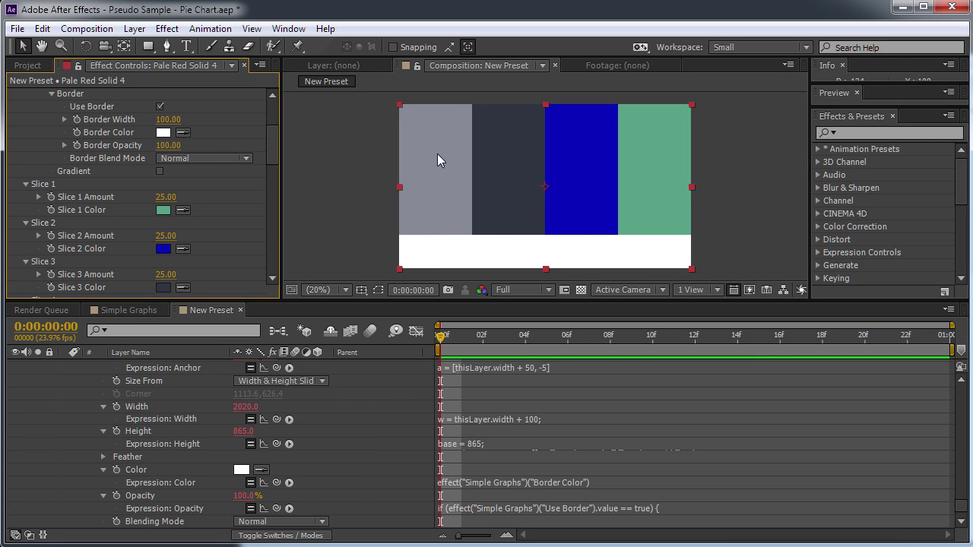
left_click(167, 119)
type("50")
key("Return")
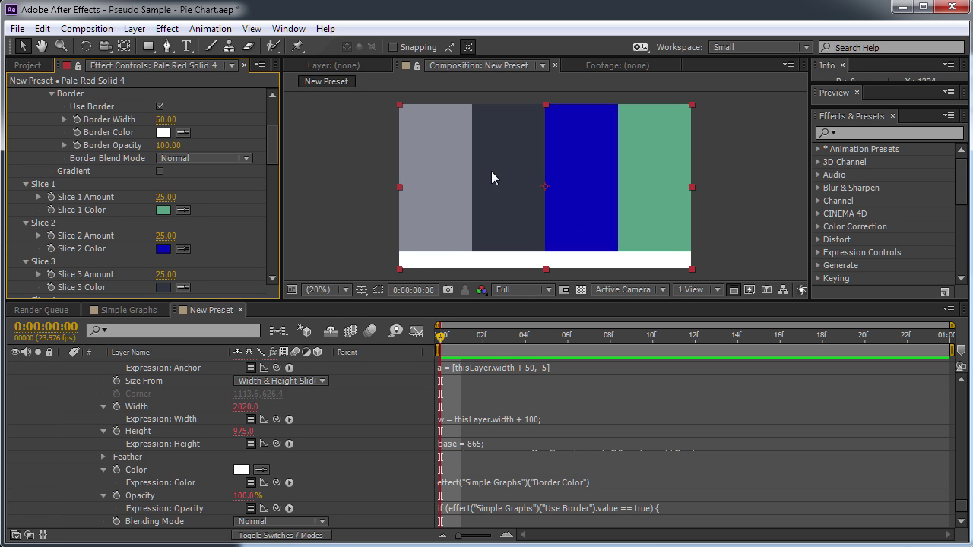
- Raise the Border Width to 100 and turn on Polar Coordinates to check the border around the pie
left_click_drag(165, 120, 668, 228)
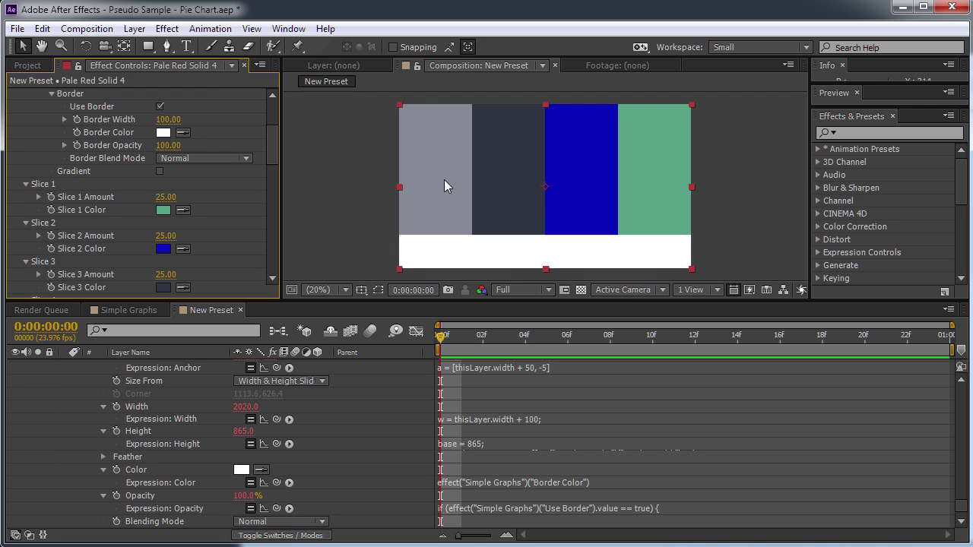
left_click_drag(270, 150, 275, 251)
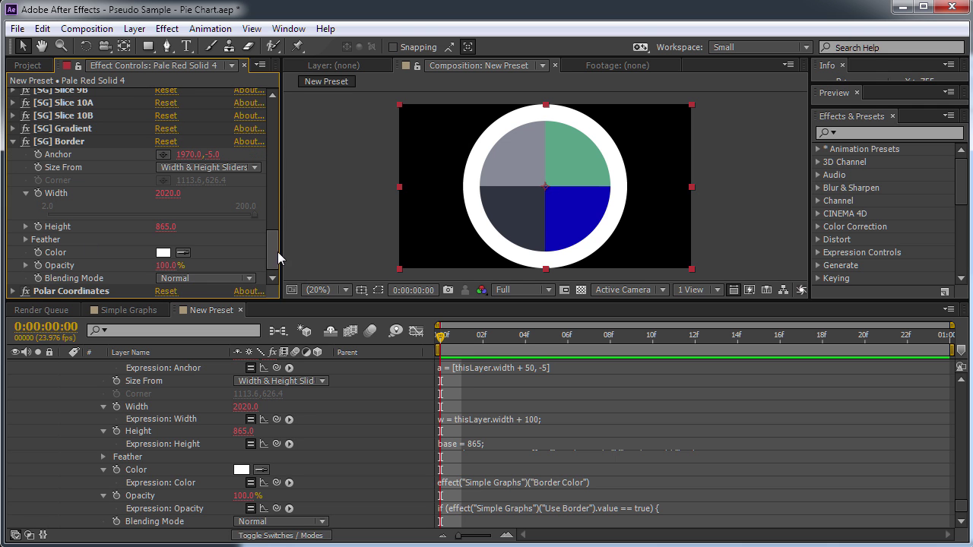
left_click_drag(276, 256, 283, 117)
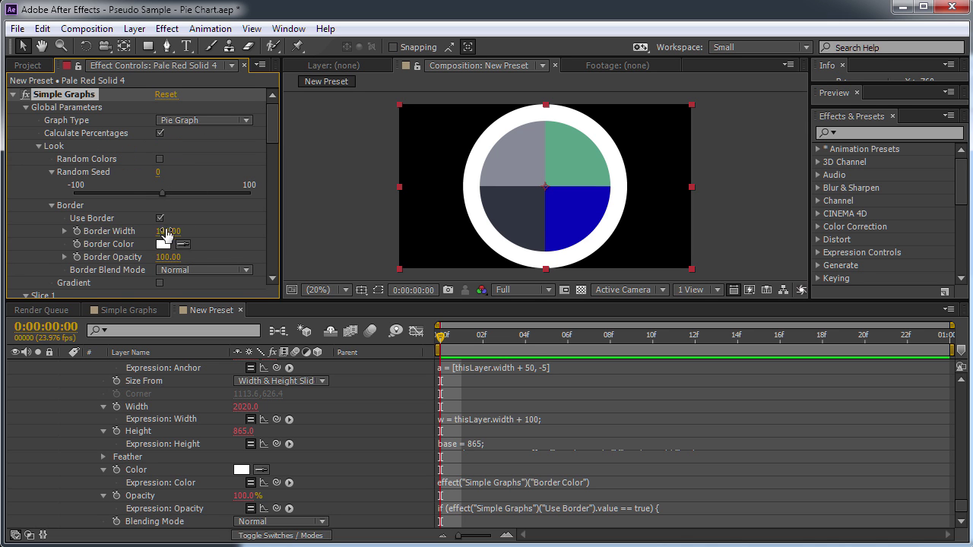
- Test the border with a Border Width of 75, a cancelled red Border Color and a Border Opacity of 13
left_click_drag(168, 231, 151, 234)
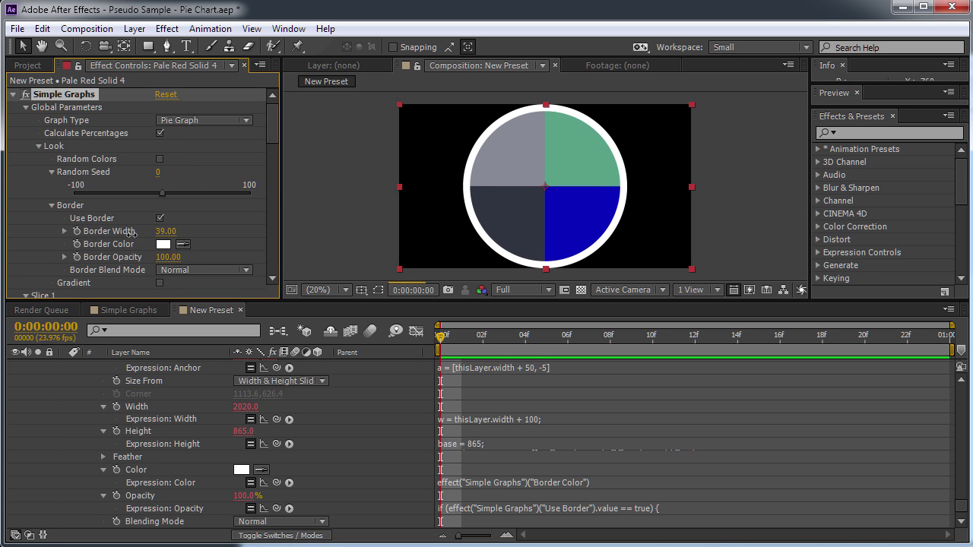
left_click(164, 244)
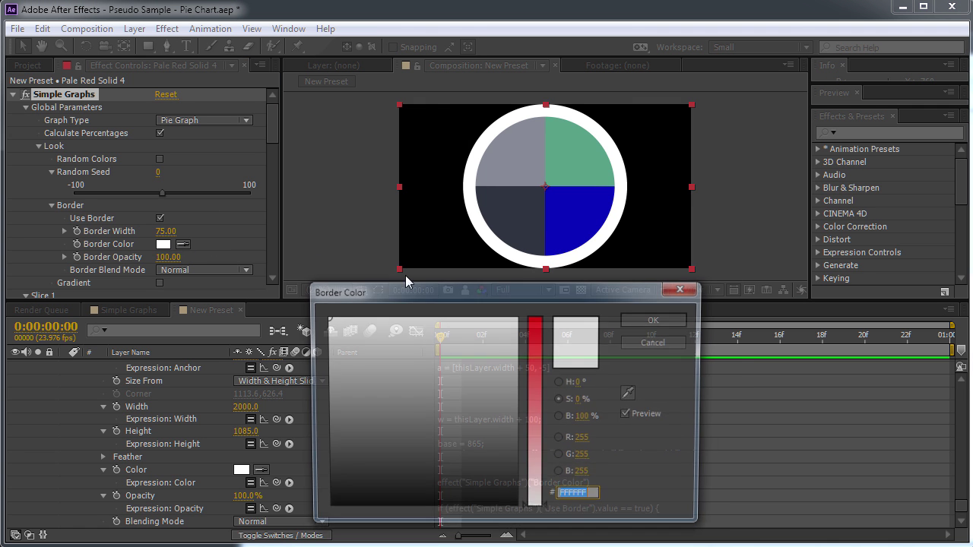
left_click(532, 363)
left_click(513, 333)
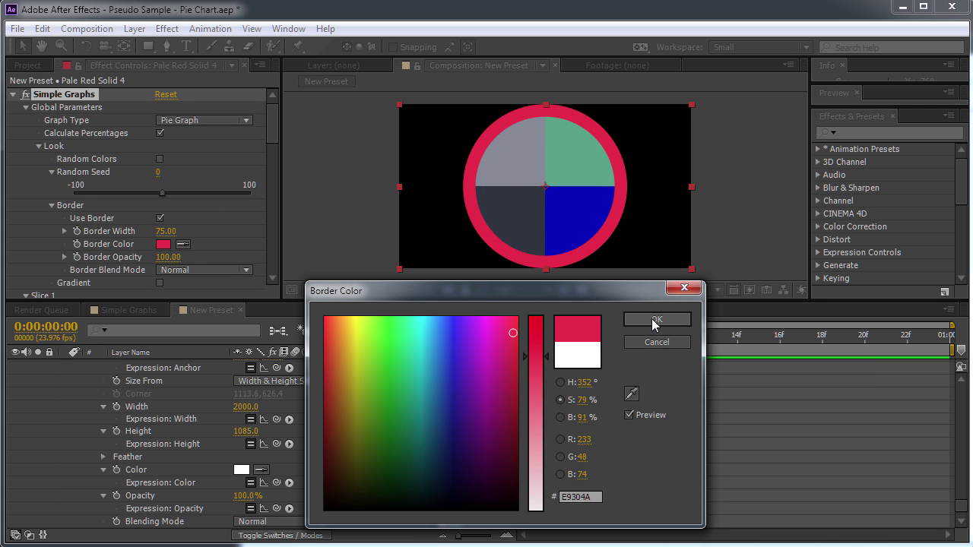
left_click(657, 342)
left_click_drag(167, 257, 93, 272)
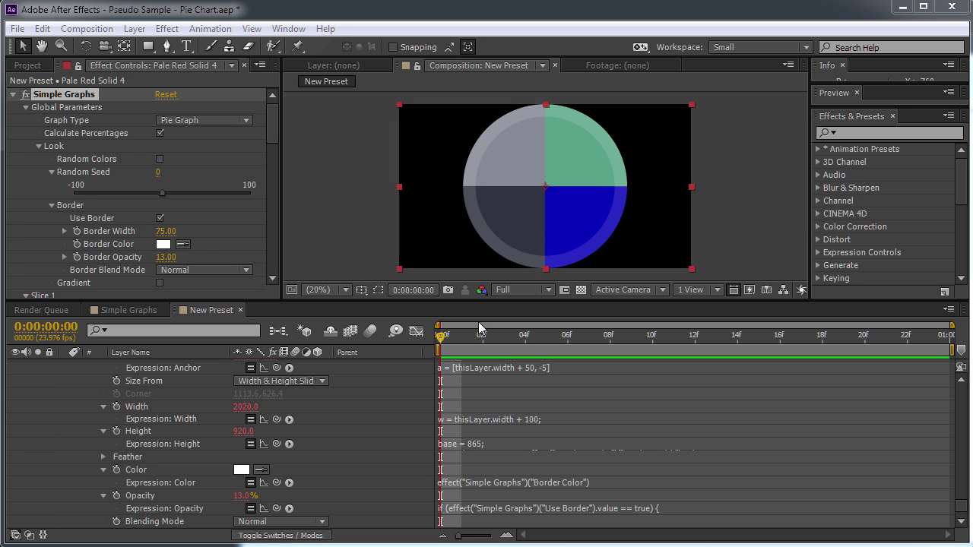
- Compare the options offered by Border Blend Mode with those of the [SG] Border effect's Blending Mode
left_click(188, 270)
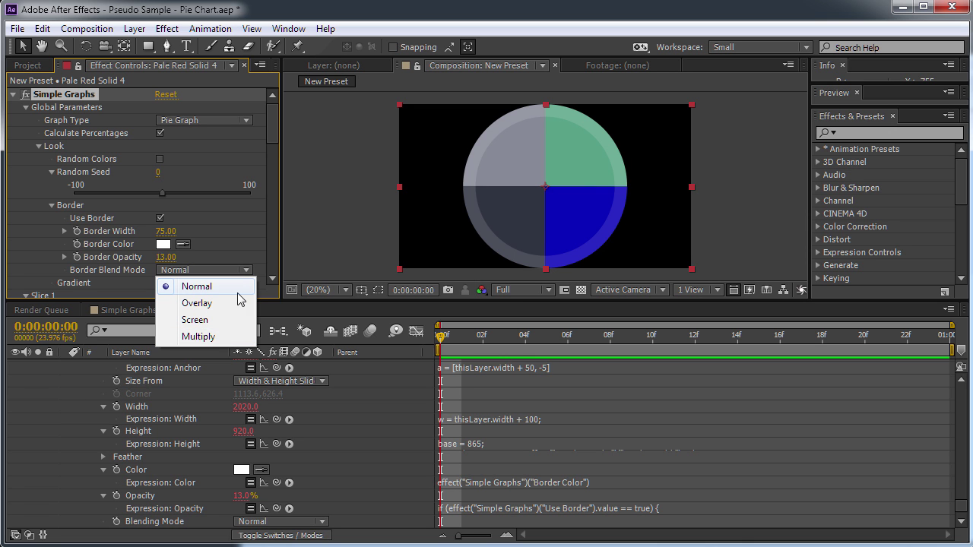
left_click_drag(273, 123, 270, 252)
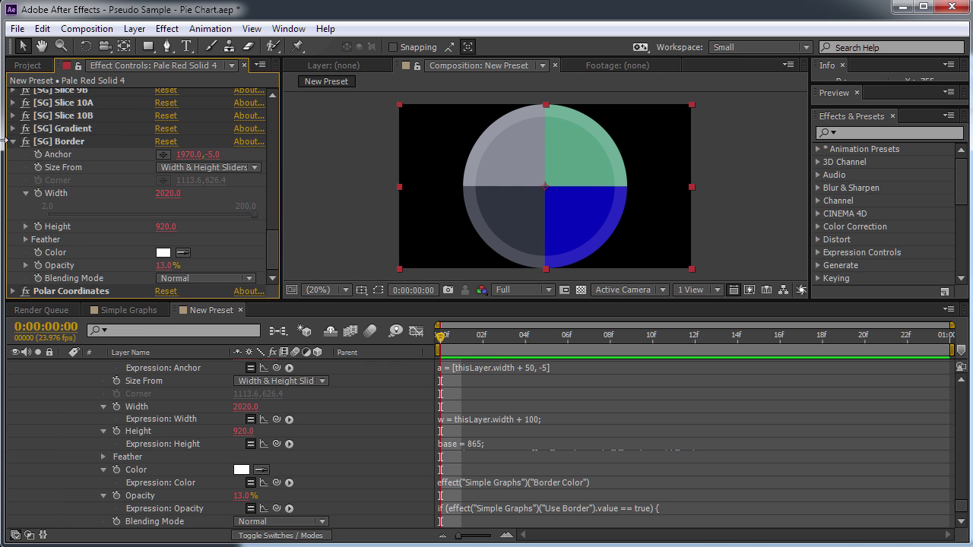
left_click(211, 278)
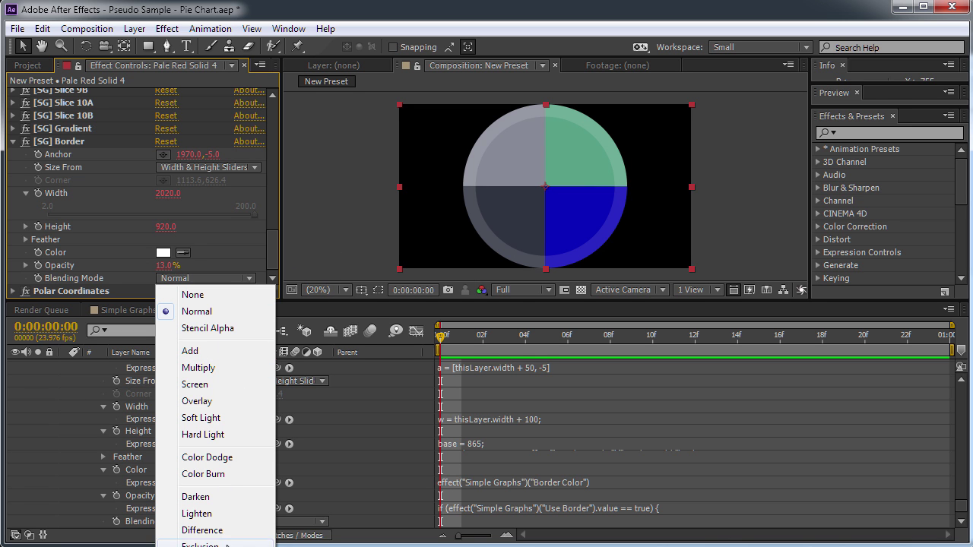
left_click(250, 311)
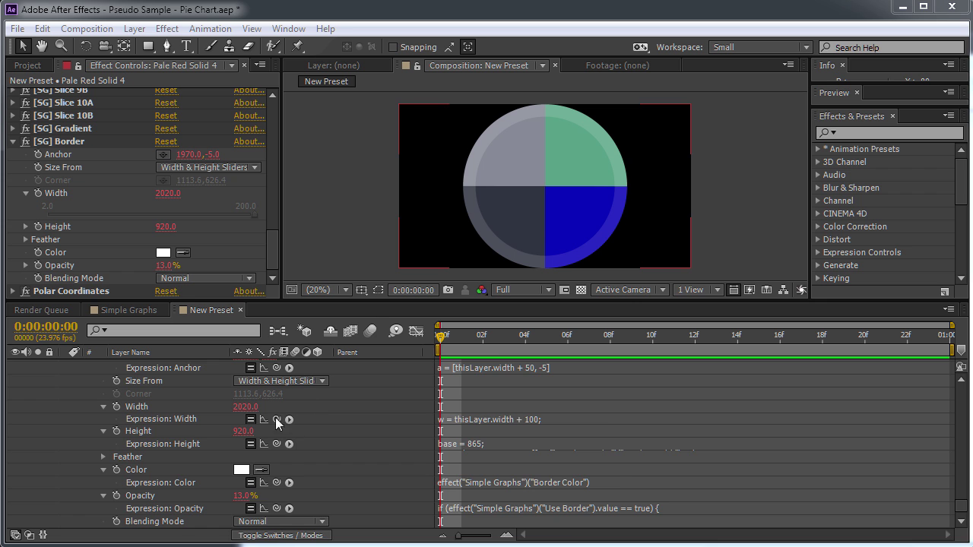
- Add an expression to the [SG] Border Blending Mode that links it to the Simple Graphs Border Blend Mode
scroll(258, 449, "down", 1)
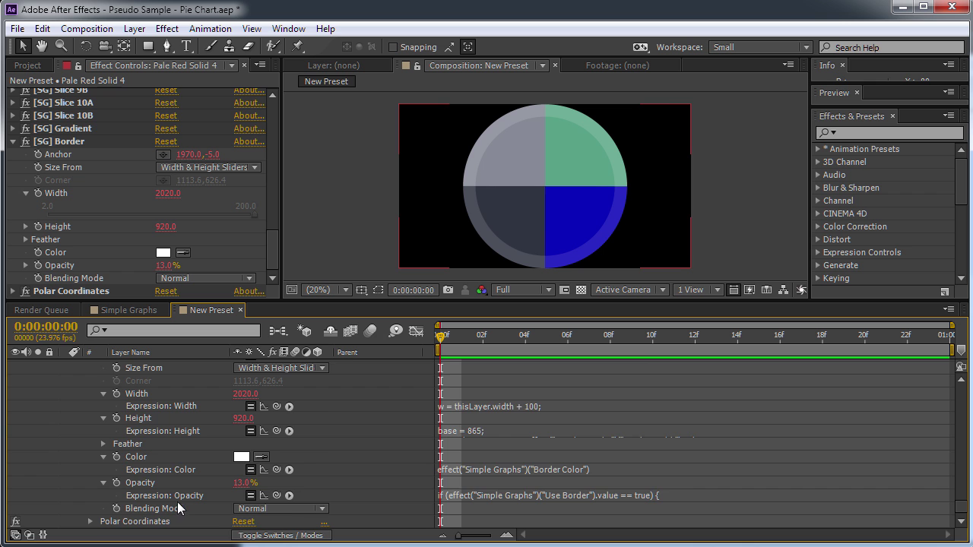
scroll(173, 408, "up", 3)
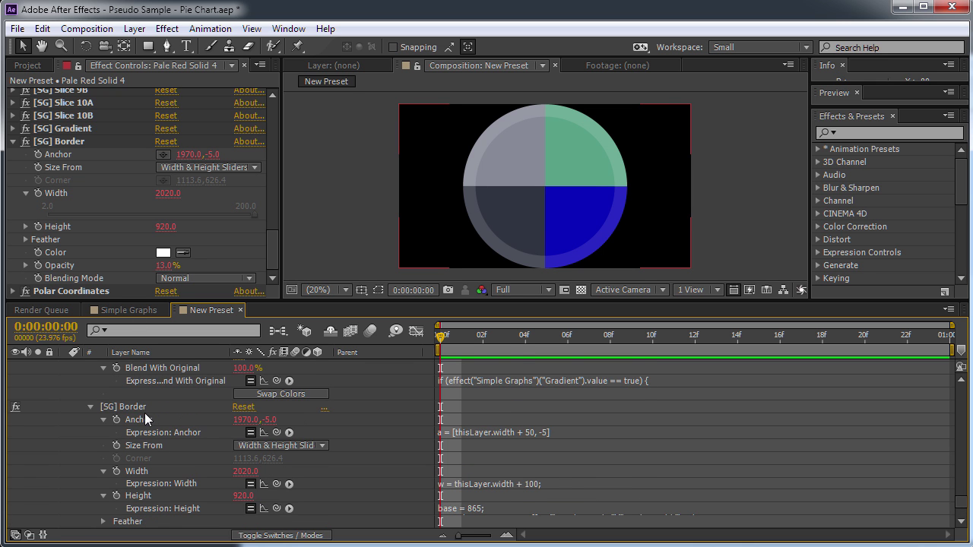
scroll(222, 449, "down", 3)
left_click(116, 509, "alt")
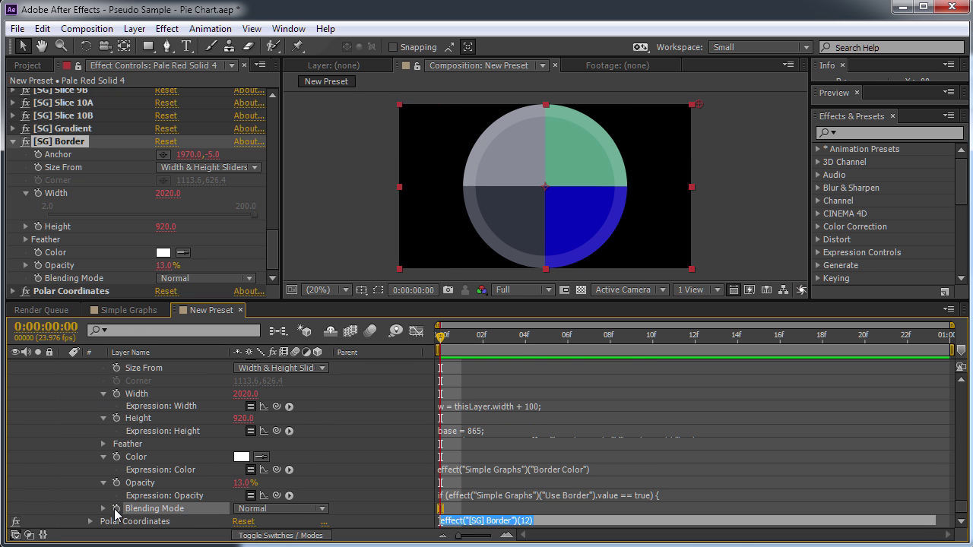
key("BackSpace")
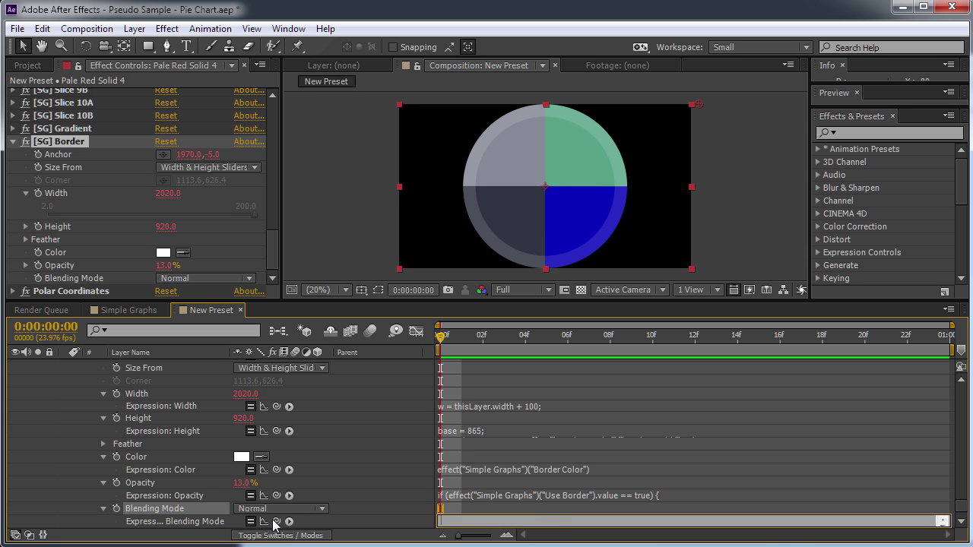
left_click_drag(269, 247, 270, 137)
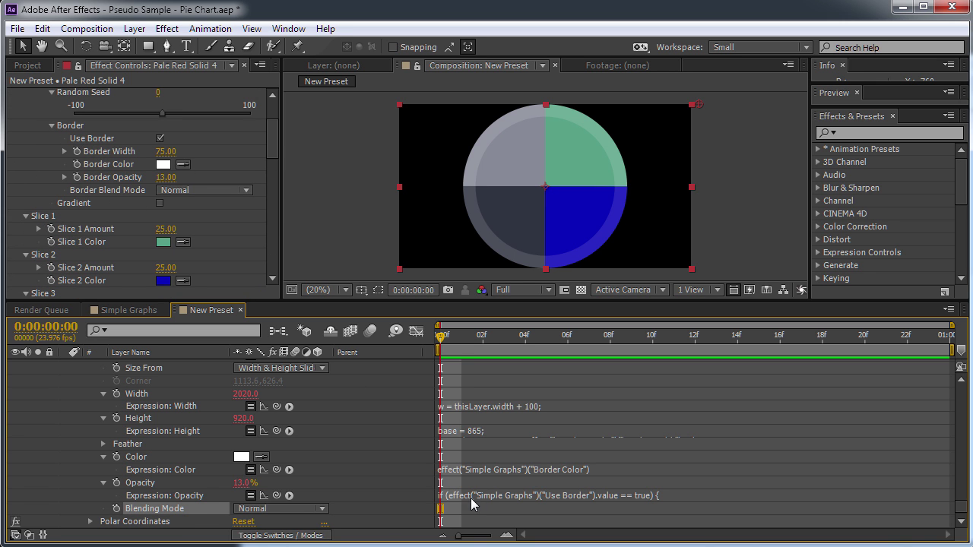
left_click(117, 508, "alt")
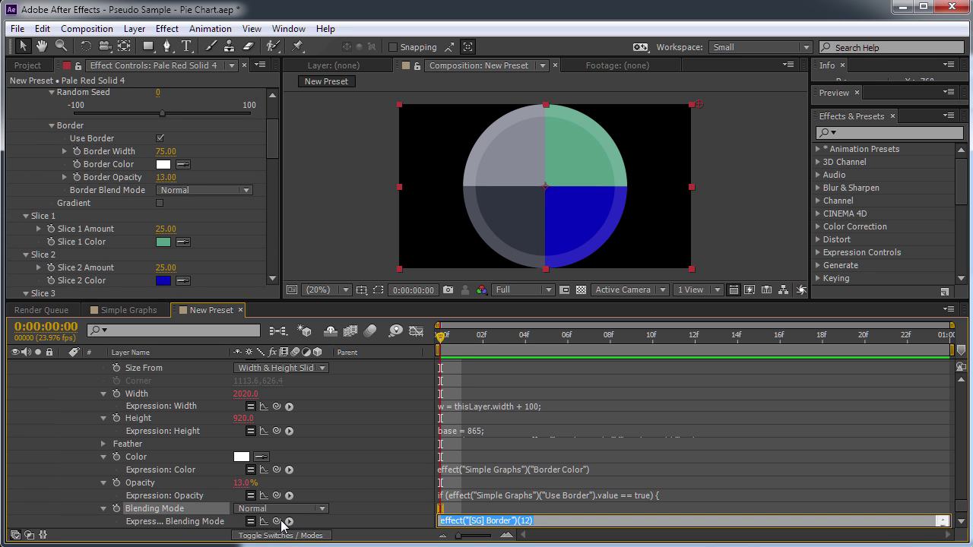
left_click_drag(277, 522, 141, 189)
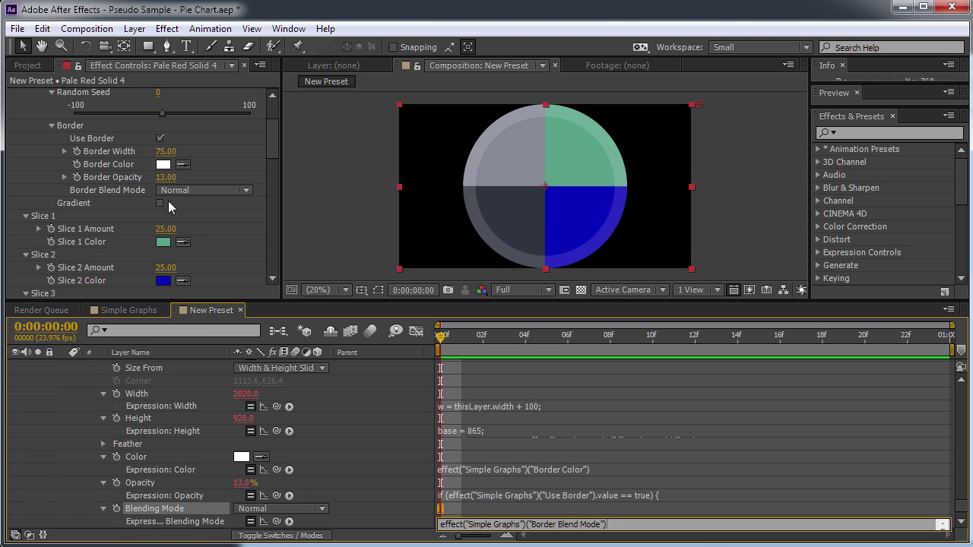
- Copy the Border Blend Mode reference from the expression and clear the scratch document in Notepad++
left_click_drag(601, 522, 427, 516)
key("ctrl+c")
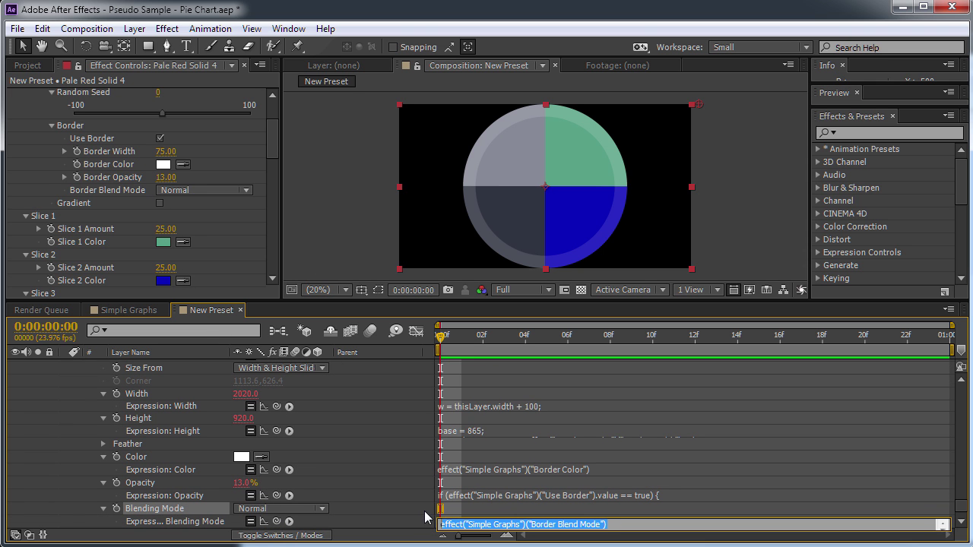
key("alt+Tab")
key("ctrl+a")
key("Delete")
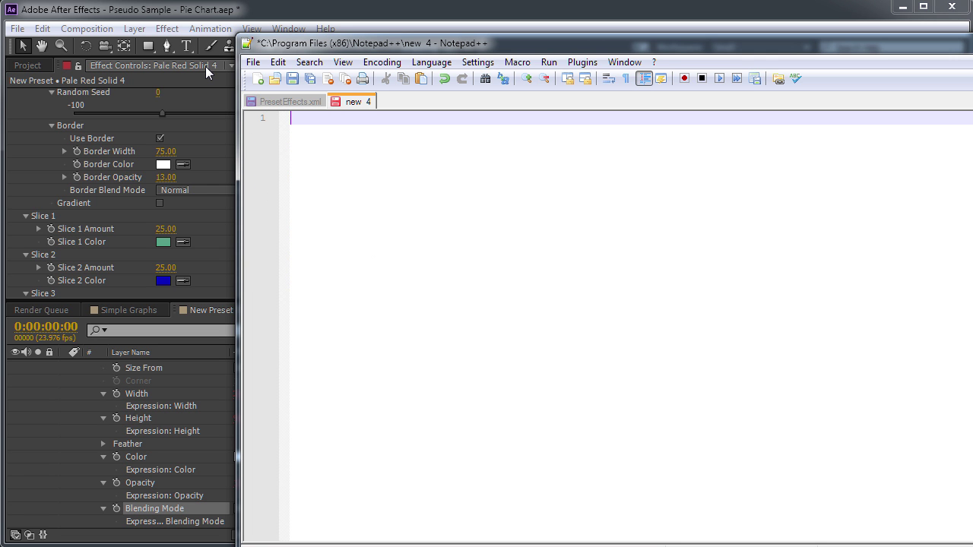
- Write a switch statement that evaluates effect("Simple Graphs")("Border Blend Mode").value
type("switch ()")
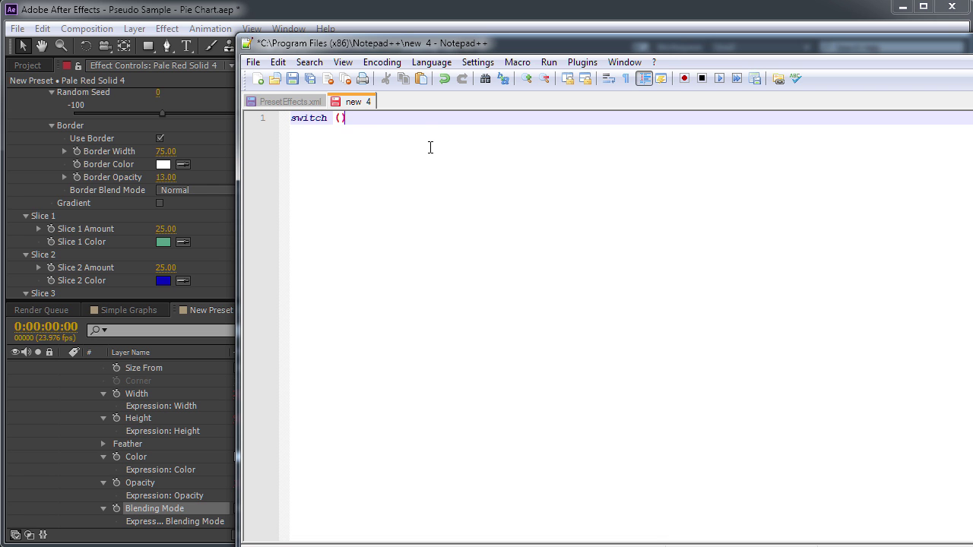
left_click(326, 118)
key("ctrl+v")
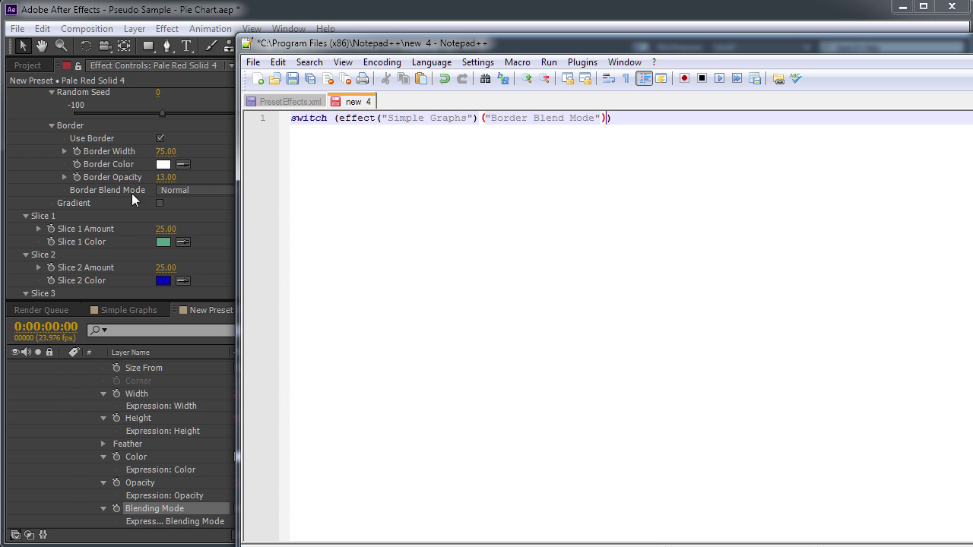
type(".value")
- Check the order of the Border Blend Mode options in After Effects and return to Notepad++
left_click(264, 4)
left_click(190, 190)
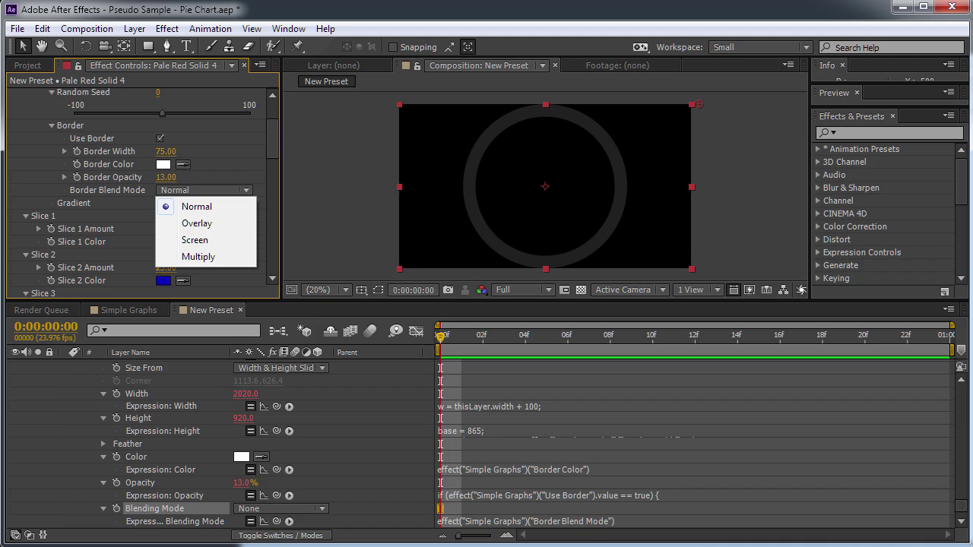
key("alt+Tab")
- Enclose the switch body in curly braces with blank lines inside and add the label case 1: to it
type("{")
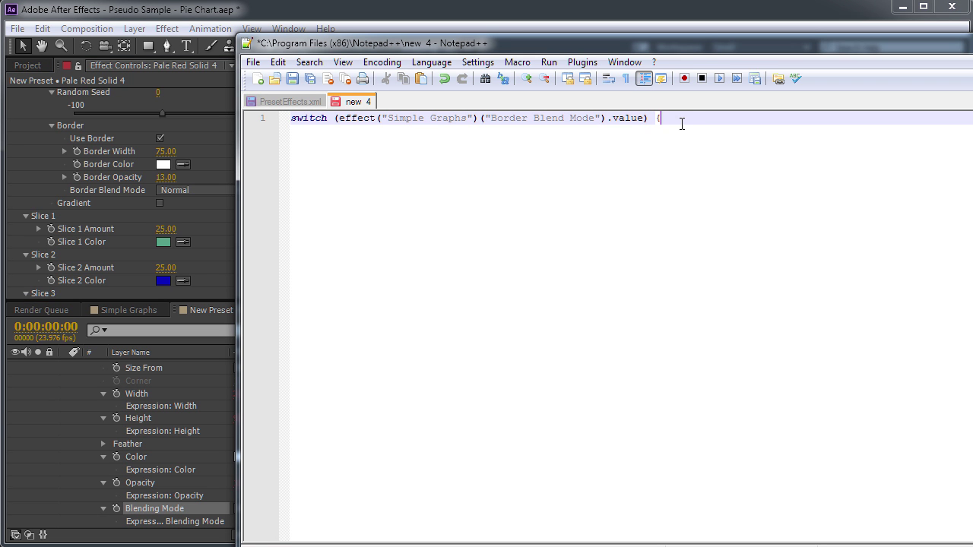
type("}")
key("Return")
key("Return")
key("Return")
key("Return")
key("Up")
key("Up")
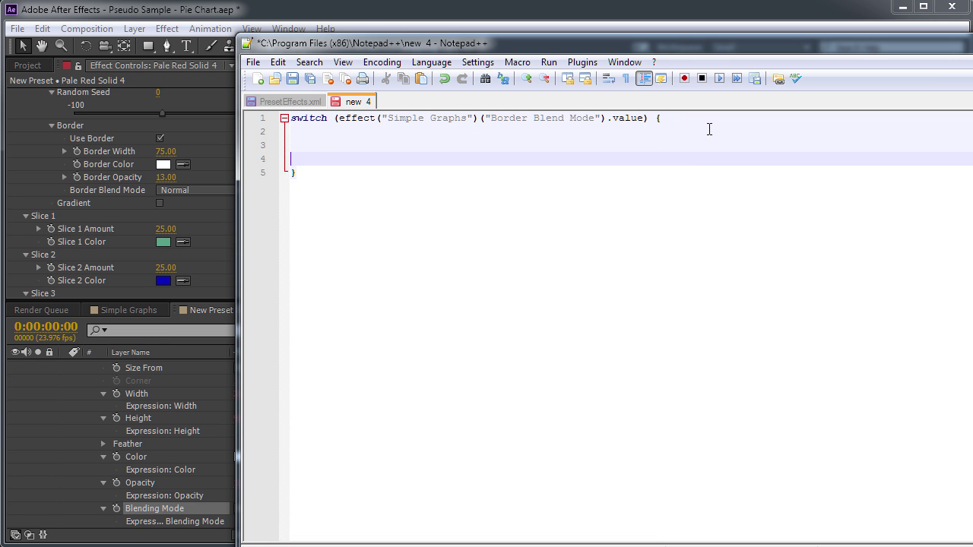
key("Return")
key("Return")
key("Up")
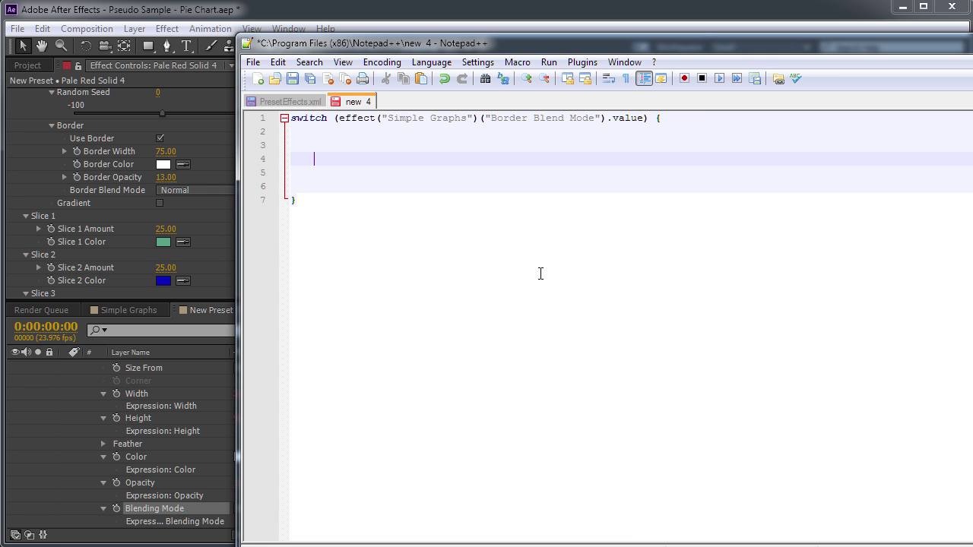
type("case 1:")
left_click(378, 174)
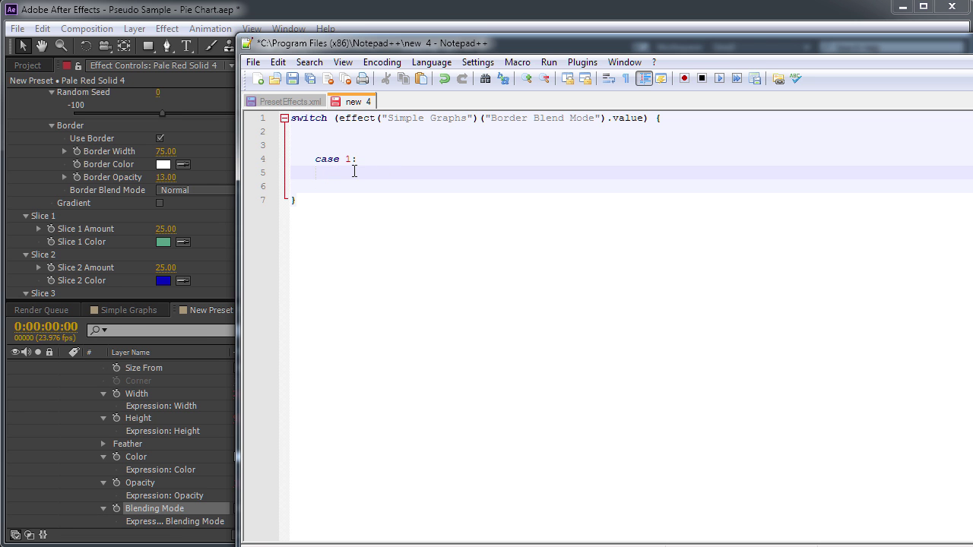
- In After Effects, look up the position of Normal in Border Blend Mode and in the [SG] Border Blending Mode
left_click(259, 22)
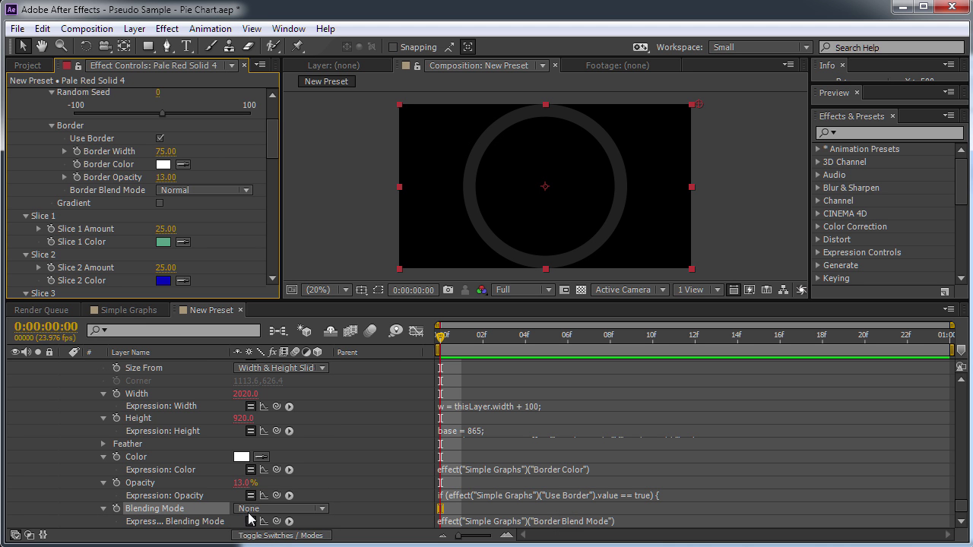
key("alt+Tab")
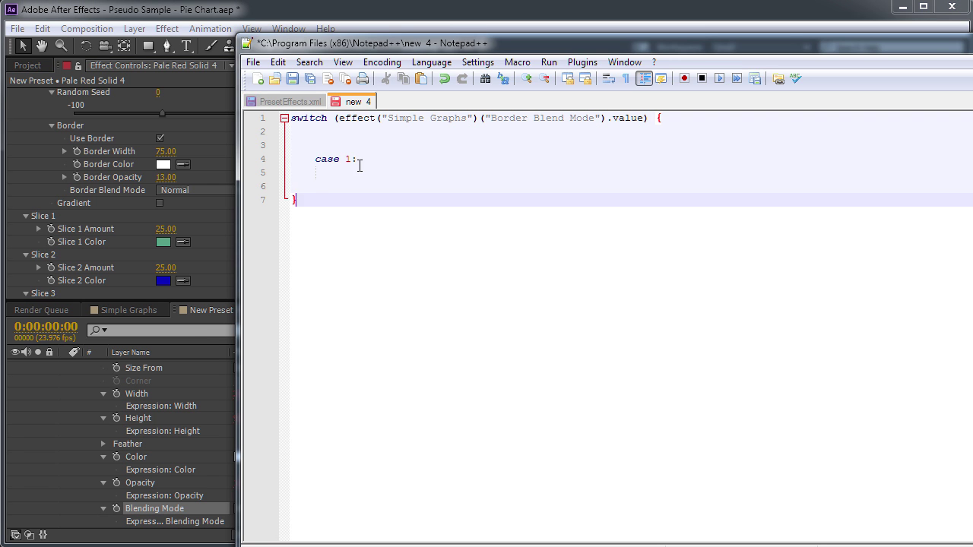
left_click(258, 18)
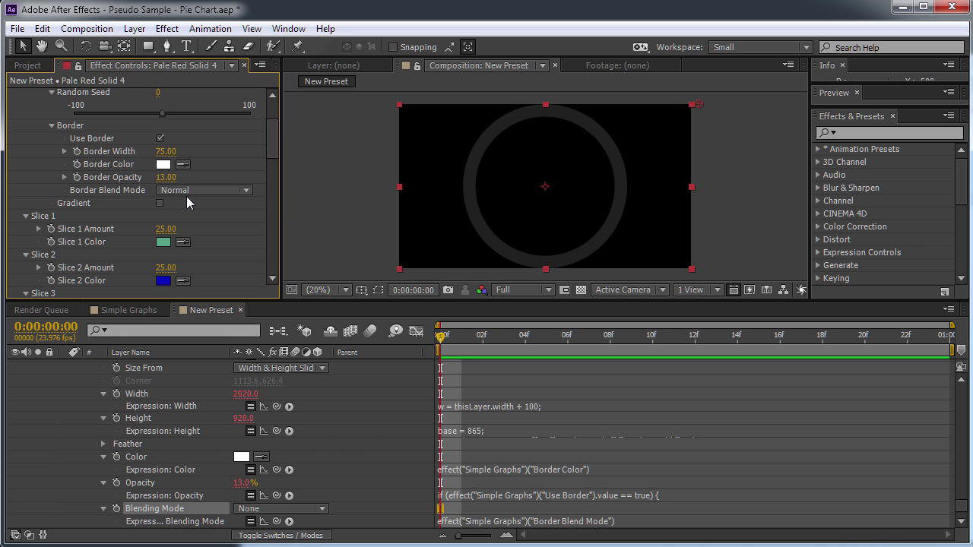
left_click(185, 192)
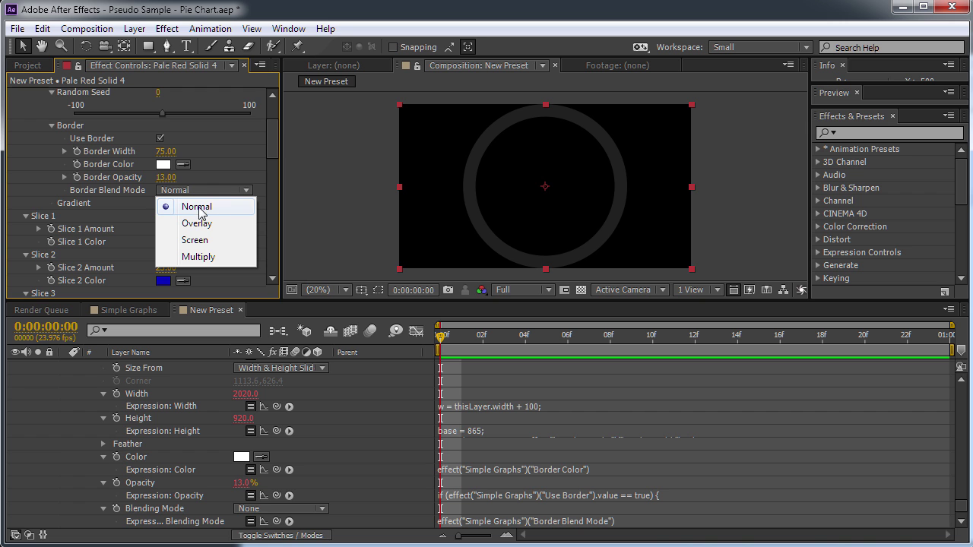
left_click(292, 26)
left_click(285, 509)
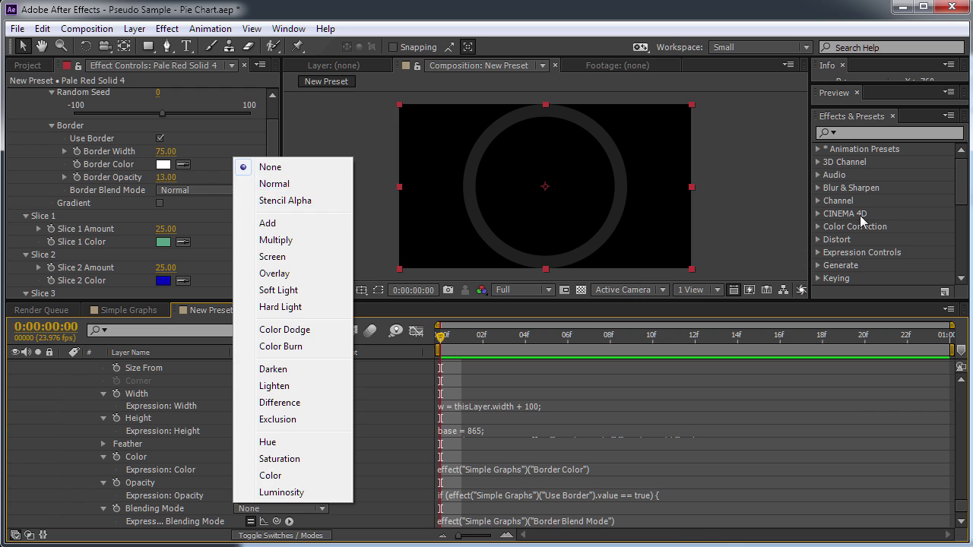
- In Notepad++, give case 1 the value 2; followed by a break; statement
key("alt+Tab")
left_click(364, 172)
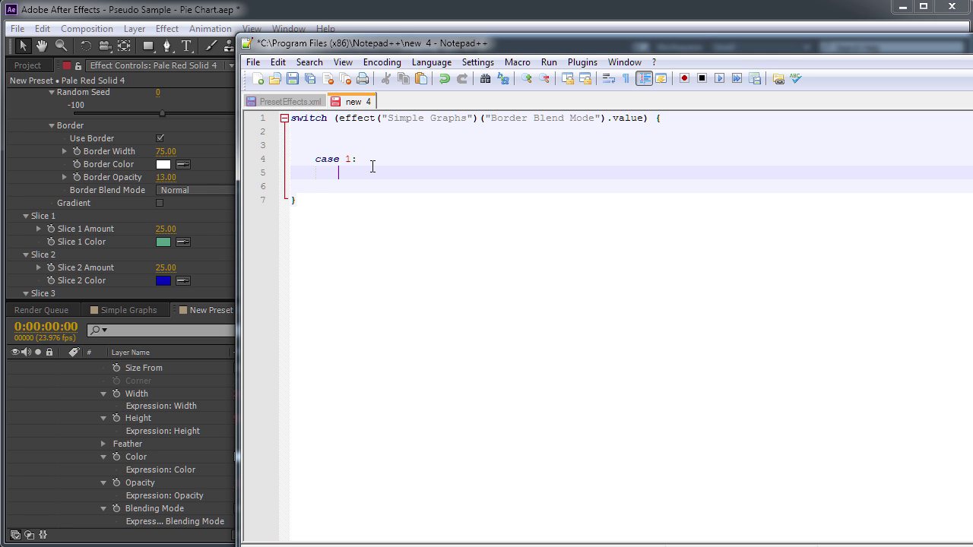
type("2;")
key("Return")
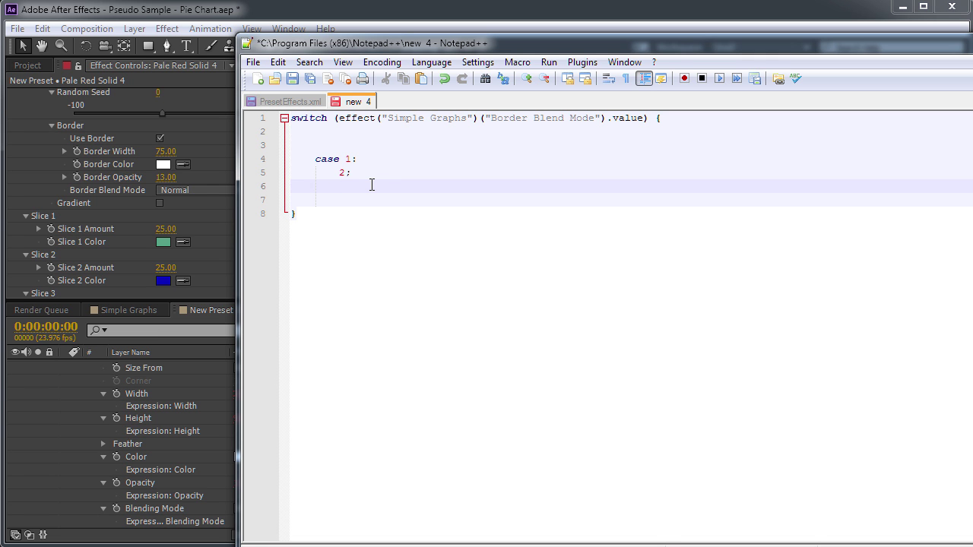
type("break")
- Review the case 1 block's label, its value and its break statement
left_click_drag(308, 157, 365, 156)
left_click(316, 159)
double_click(340, 173)
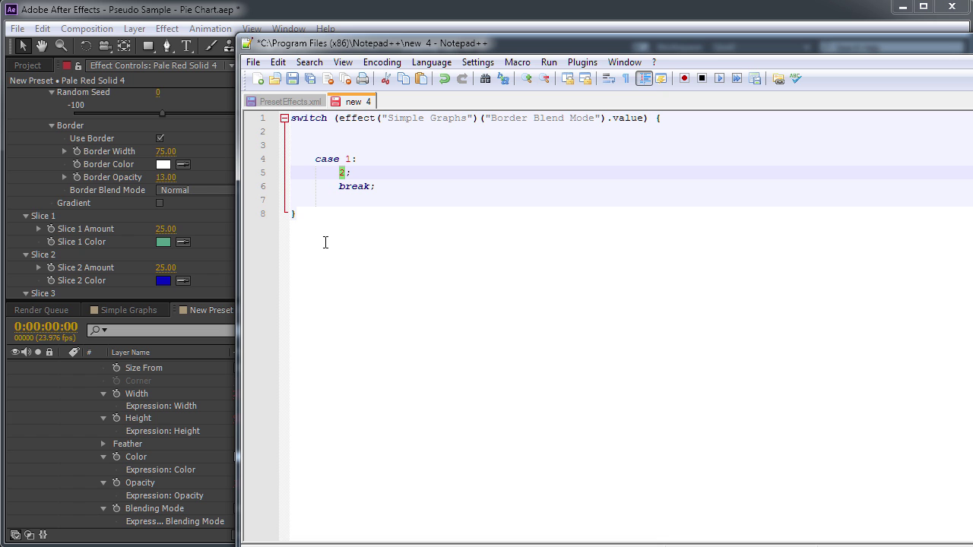
double_click(327, 160)
key("shift+End")
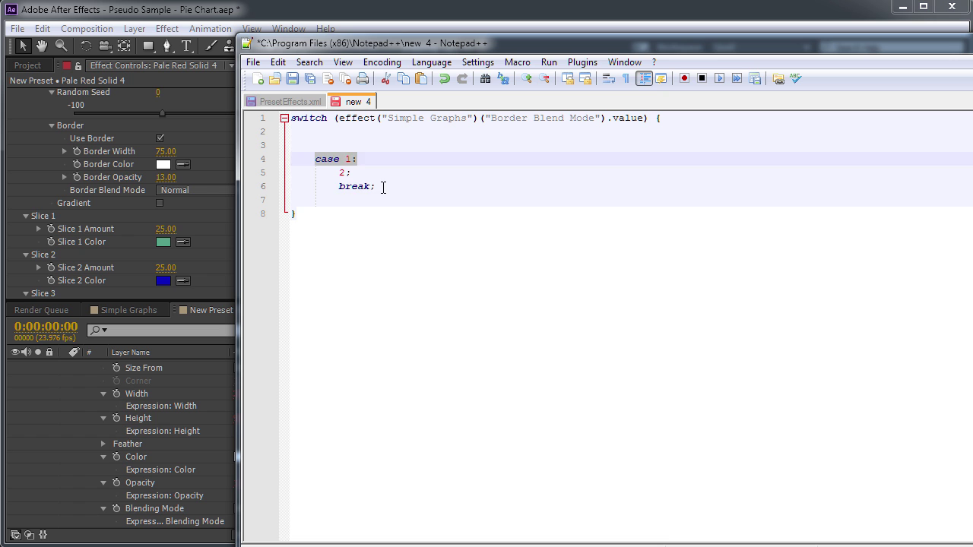
left_click_drag(383, 187, 340, 188)
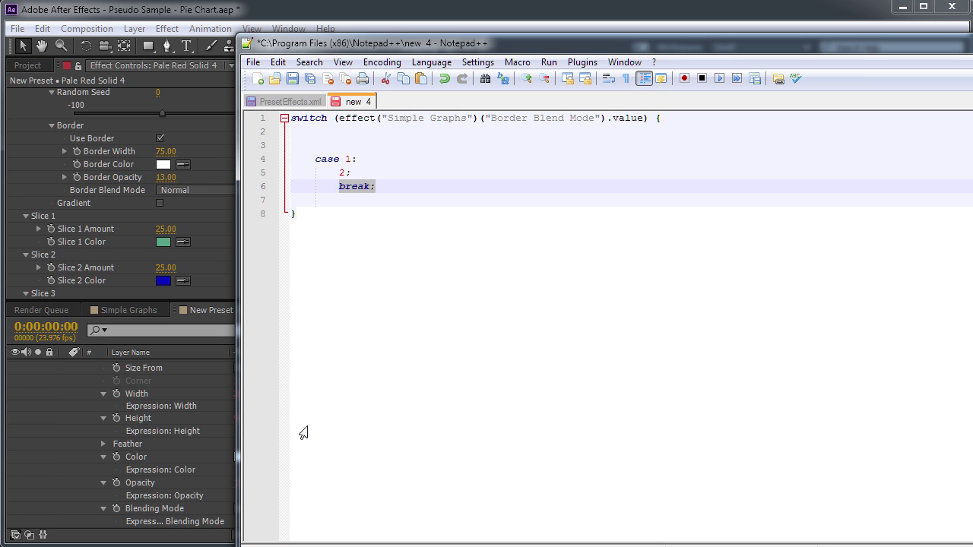
left_click(346, 172)
- Add the label case 2: below the break statement of case 1 in the switch body
left_click(402, 192)
key("Return")
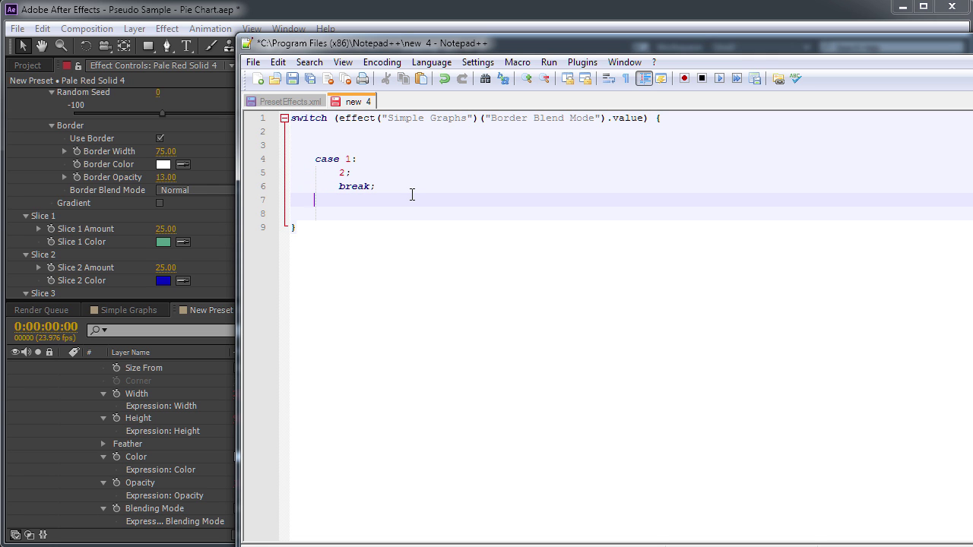
type("case 2:")
key("Return")
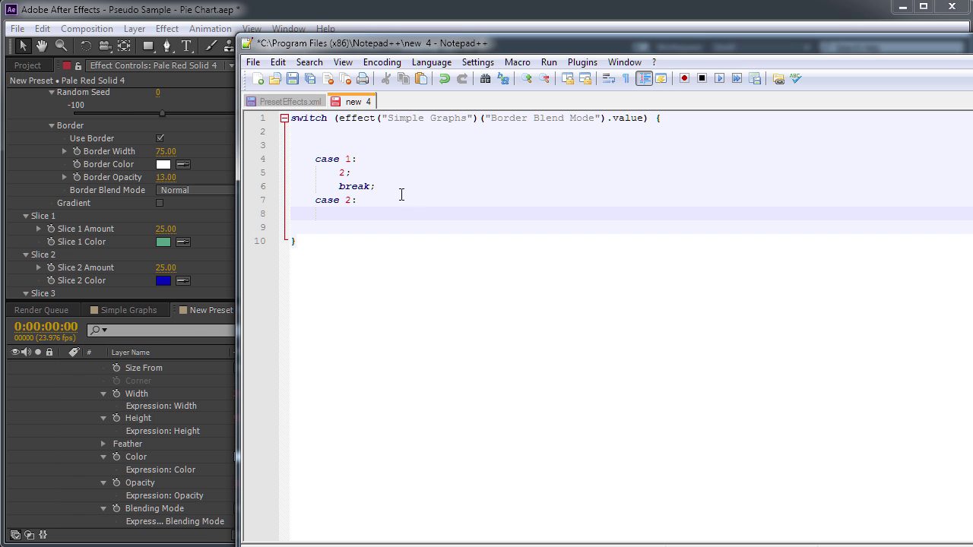
- In After Effects, choose Overlay as Border Blend Mode and look up Overlay's position among the border's Blending Mode options
left_click(213, 193)
left_click(213, 191)
left_click(237, 219)
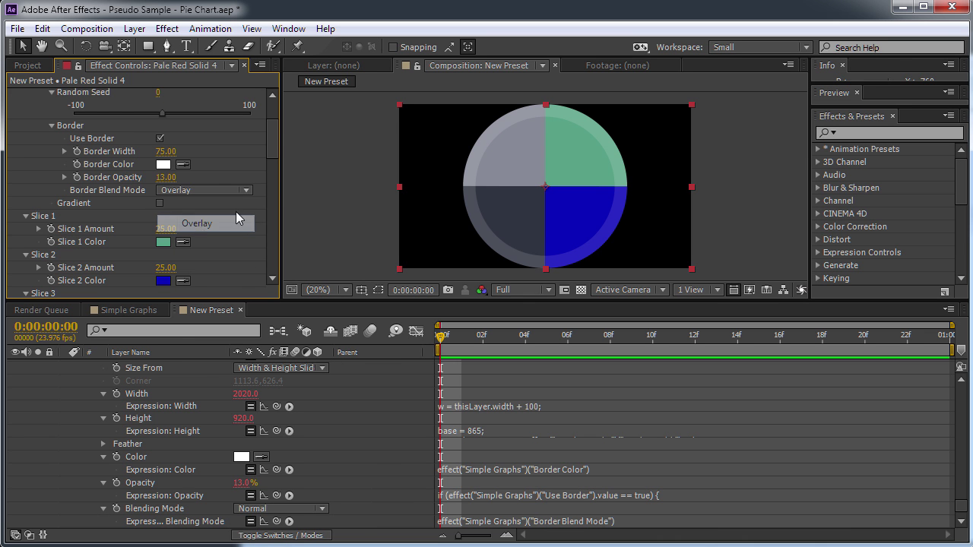
mouse_move(276, 140)
left_mouse_down()
mouse_move(266, 169)
mouse_move(269, 152)
left_mouse_up()
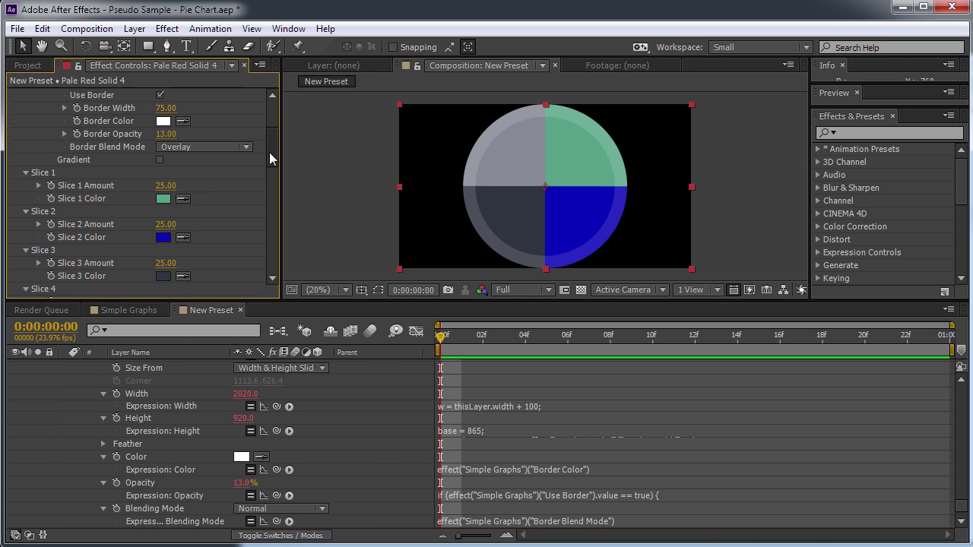
left_click(308, 509)
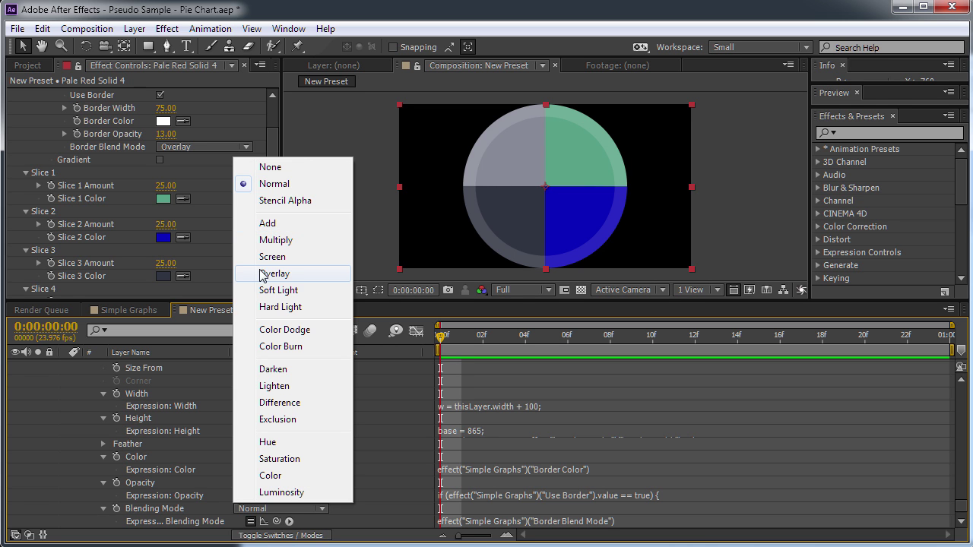
- In Notepad++, give case 2 the value 8; followed by a break; statement
key("alt+Tab")
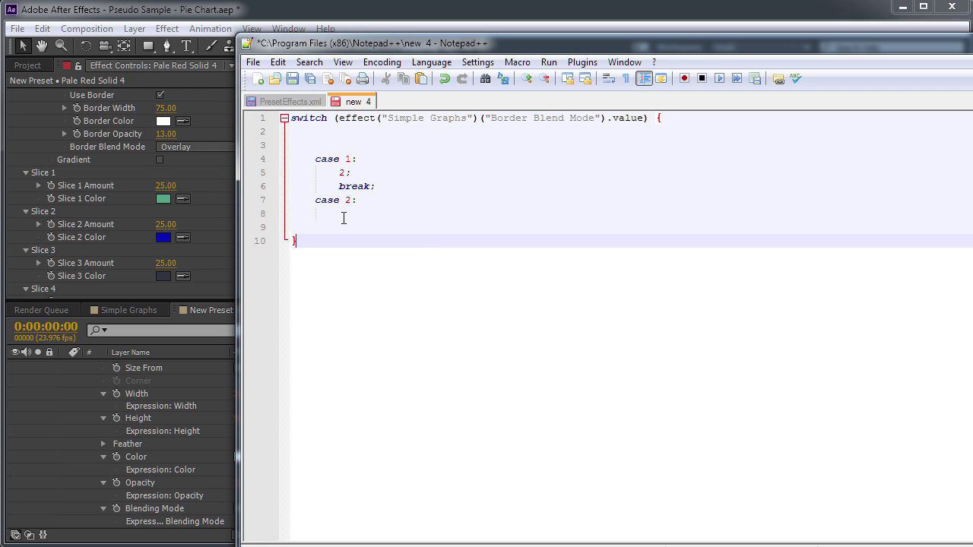
left_click(369, 211)
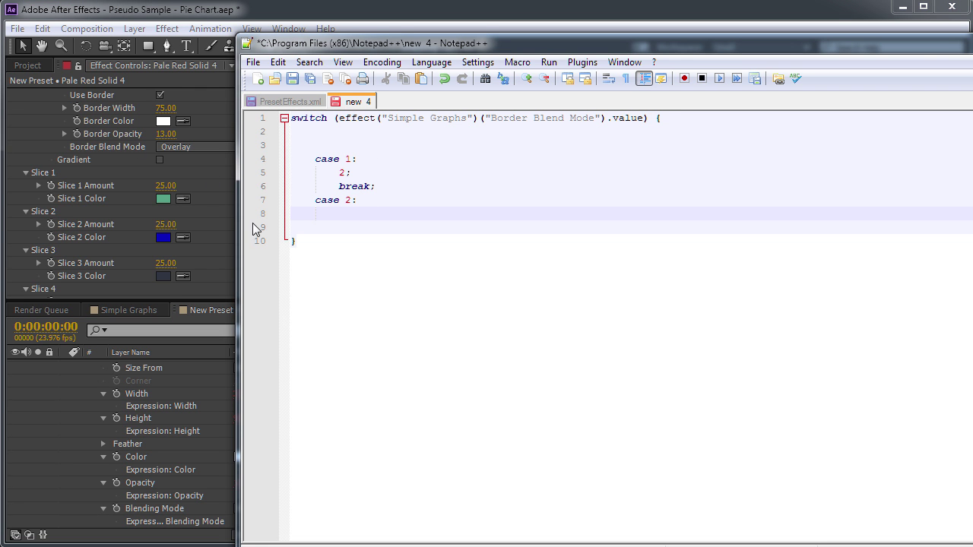
type("8;")
key("Return")
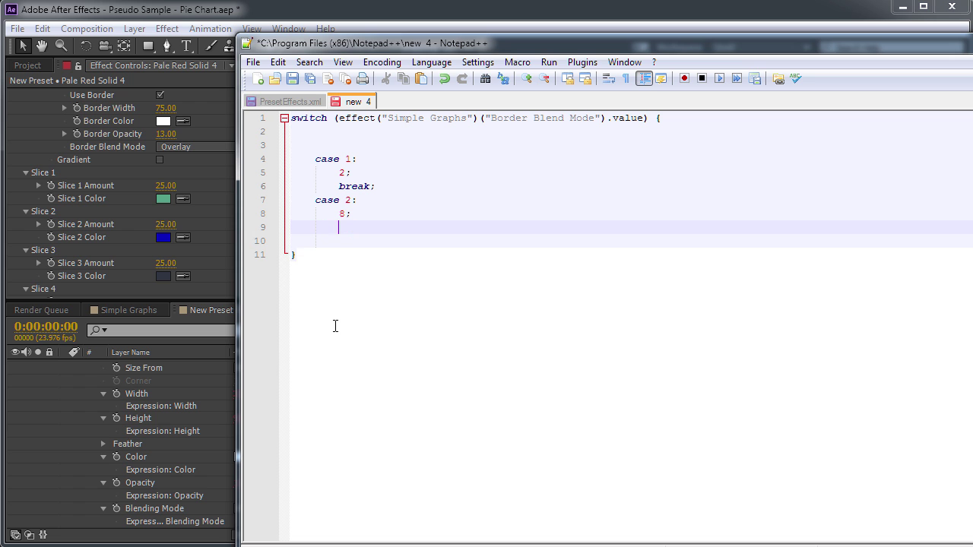
type("break;")
- Add the label case 3: below case 2, aligned with the other labels, and indent the line beneath it
key("Return")
key("BackSpace")
type("case ")
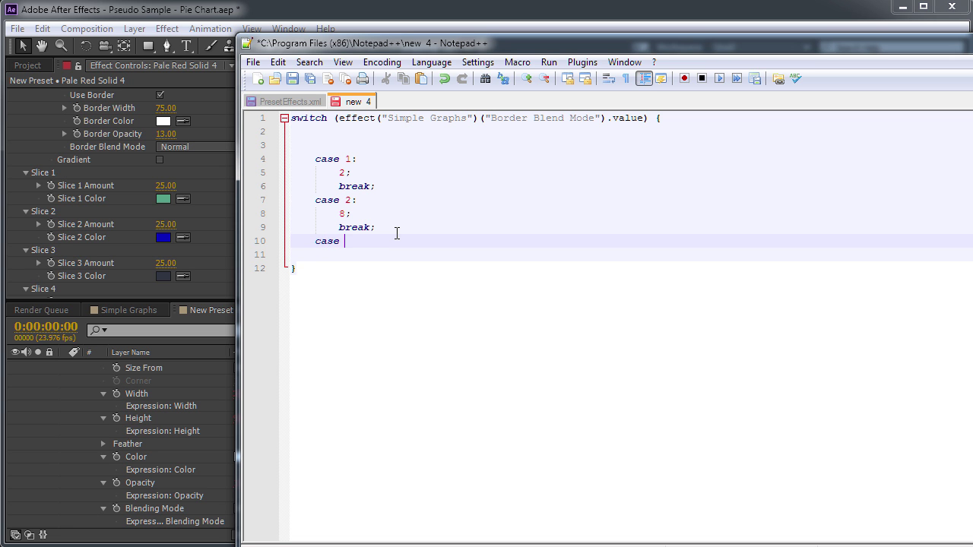
type("3:")
key("Return")
key("Tab")
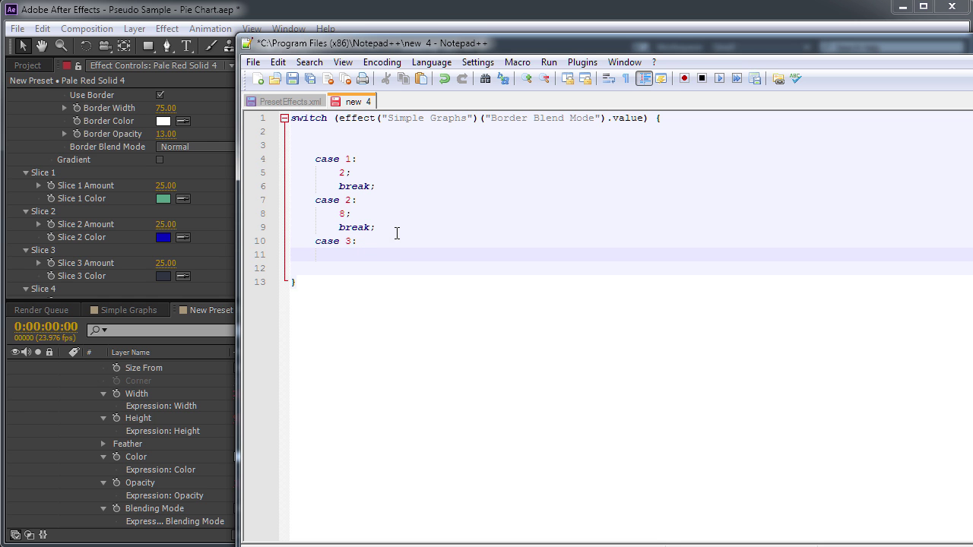
- In After Effects, choose the third Border Blend Mode option and look up Screen's position among the border's Blending Mode options
left_click(190, 147)
left_click(196, 198)
scroll(270, 179, "down", 6)
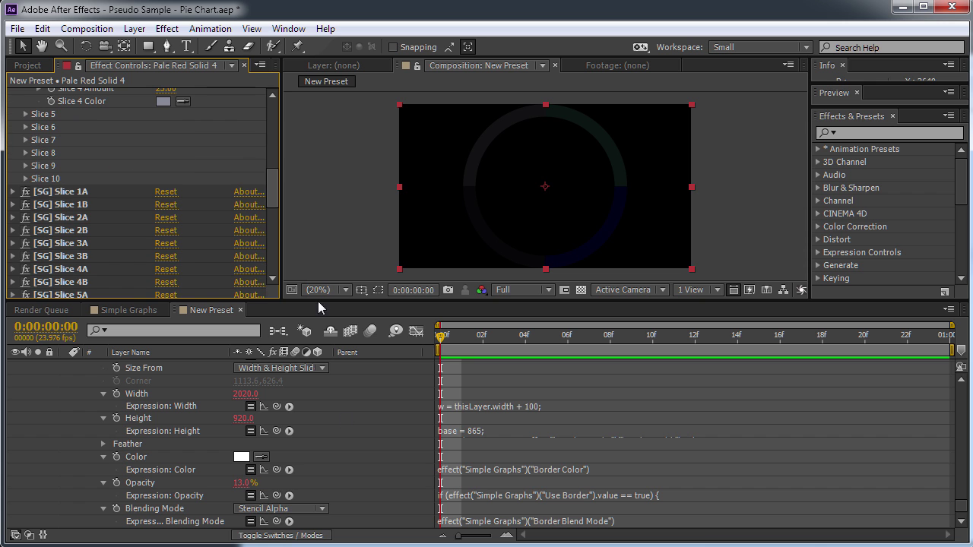
scroll(319, 510, "down", 1)
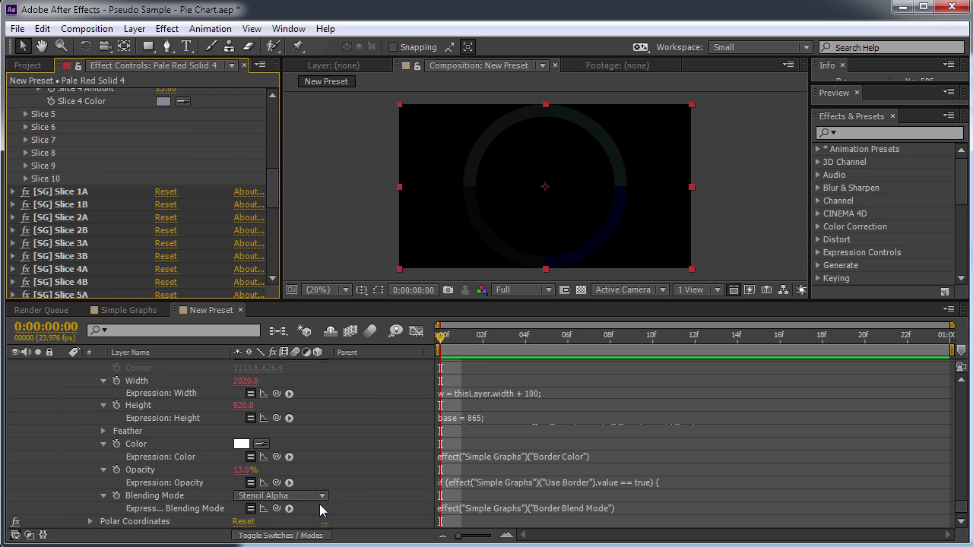
left_click(287, 497)
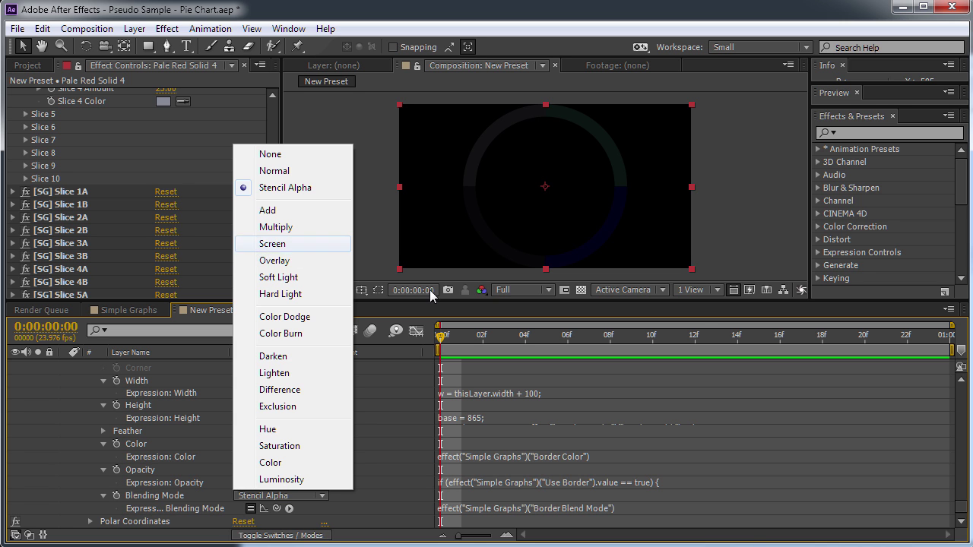
- In Notepad++, give case 3 the value 7; with a break; statement and add the label case 4: below it
key("alt+Tab")
left_click(371, 254)
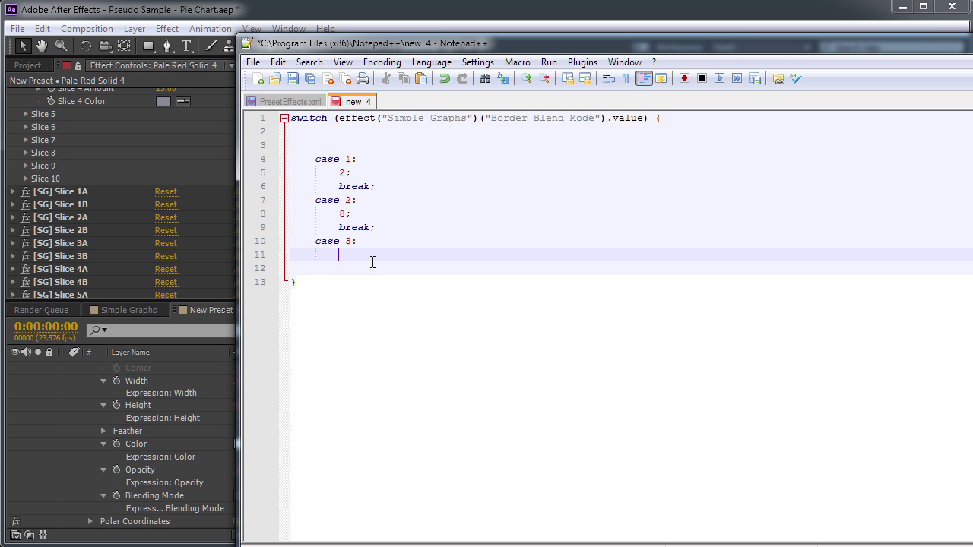
key("Return")
type("break;")
key("Return")
type("case 4:")
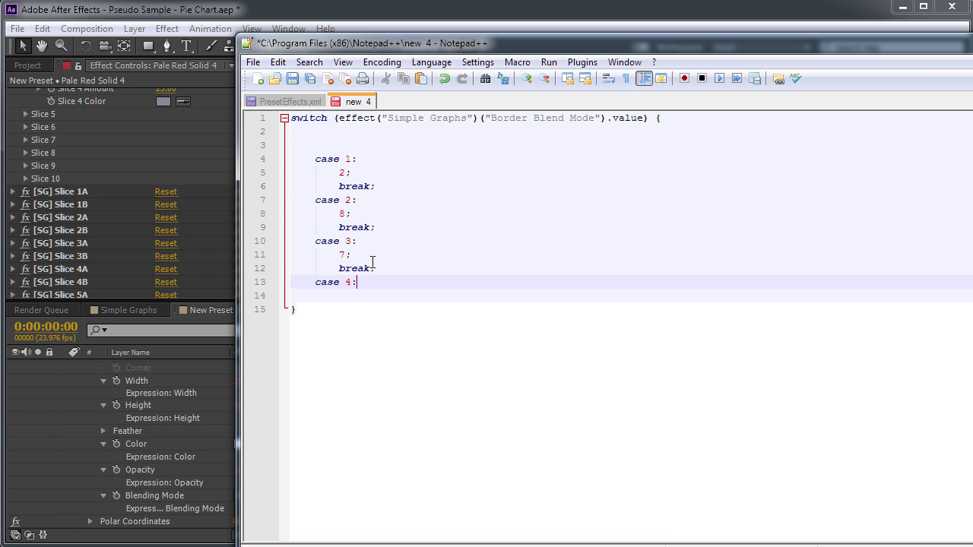
- Review the case 3 block and the case 4 label, checking each keyword, number and colon
double_click(363, 283)
left_click(374, 268)
double_click(350, 242)
left_click(348, 242)
key("End")
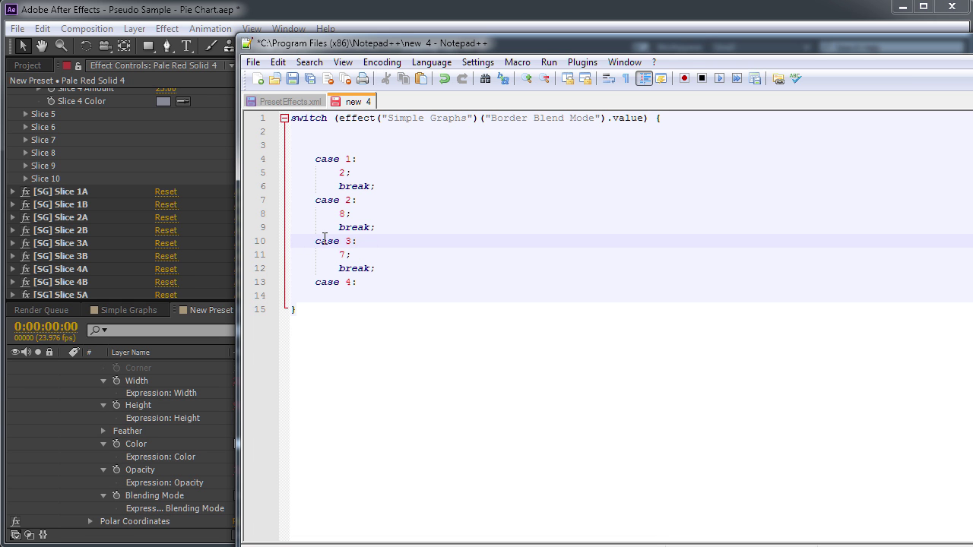
double_click(319, 240)
left_click(350, 240)
double_click(350, 240)
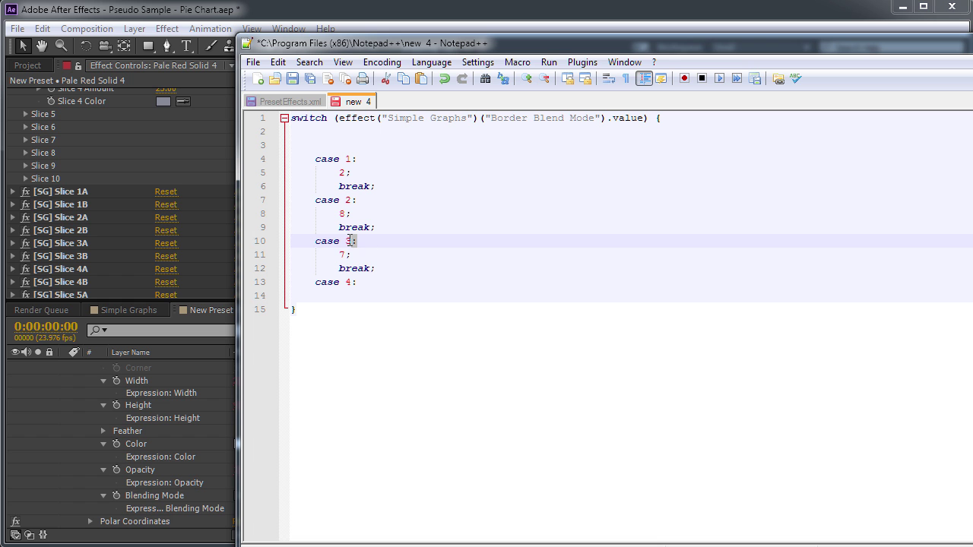
left_click(346, 285)
left_click(365, 296)
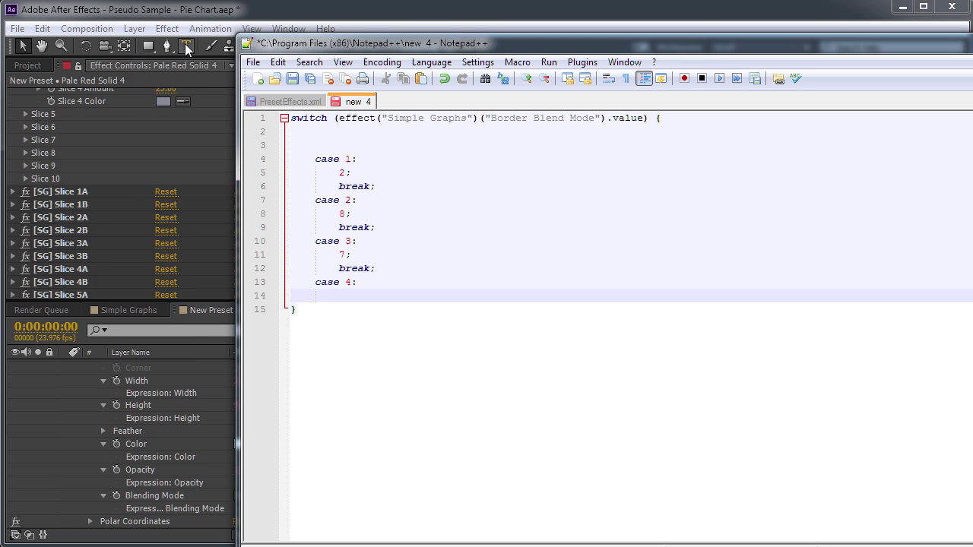
- In After Effects, choose Multiply as Border Blend Mode and look up Multiply's position among the border's Blending Mode options
left_click(179, 12)
left_click_drag(276, 198, 271, 125)
left_click(203, 182)
left_click(196, 248)
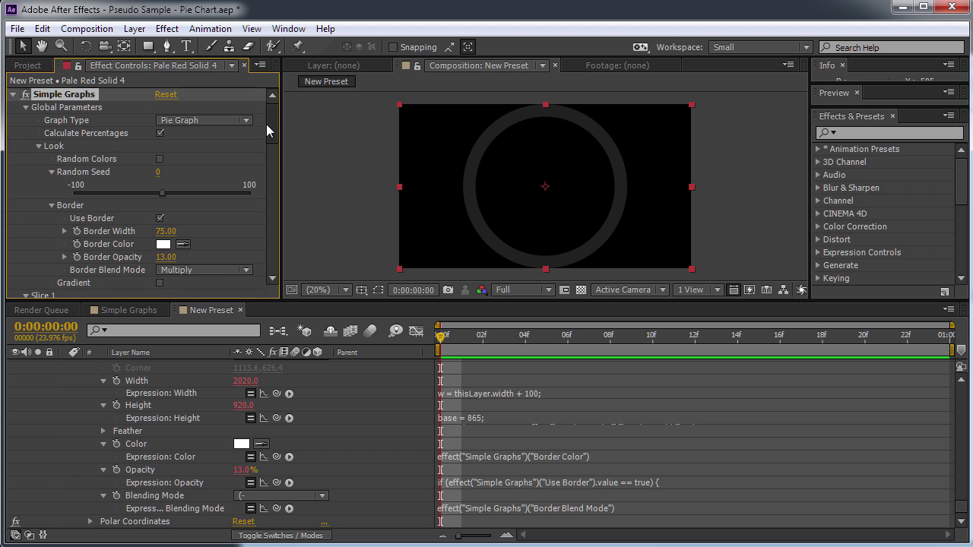
left_click(307, 496)
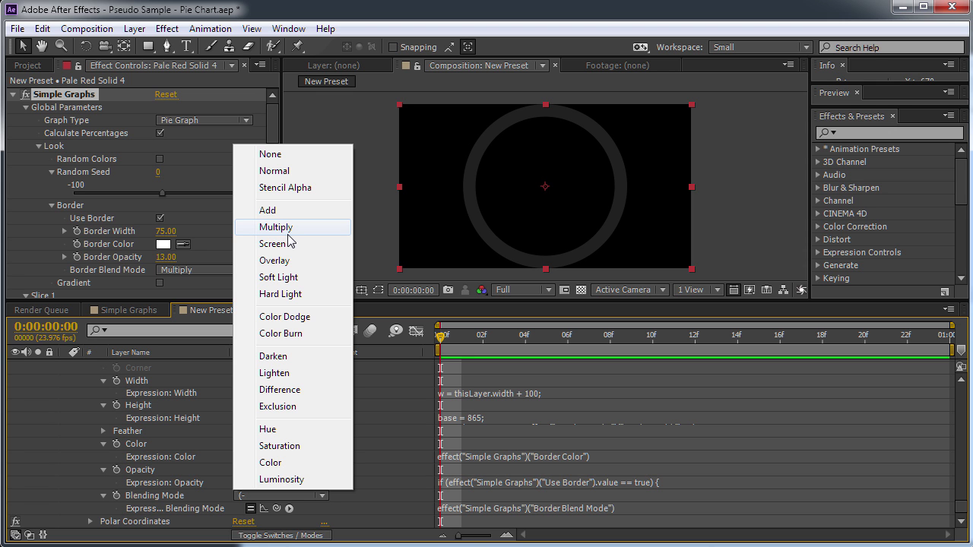
- In Notepad++, give case 4 the value 6; followed by a break; statement
key("alt+Tab")
left_click(345, 285)
left_click(376, 296)
type("6;")
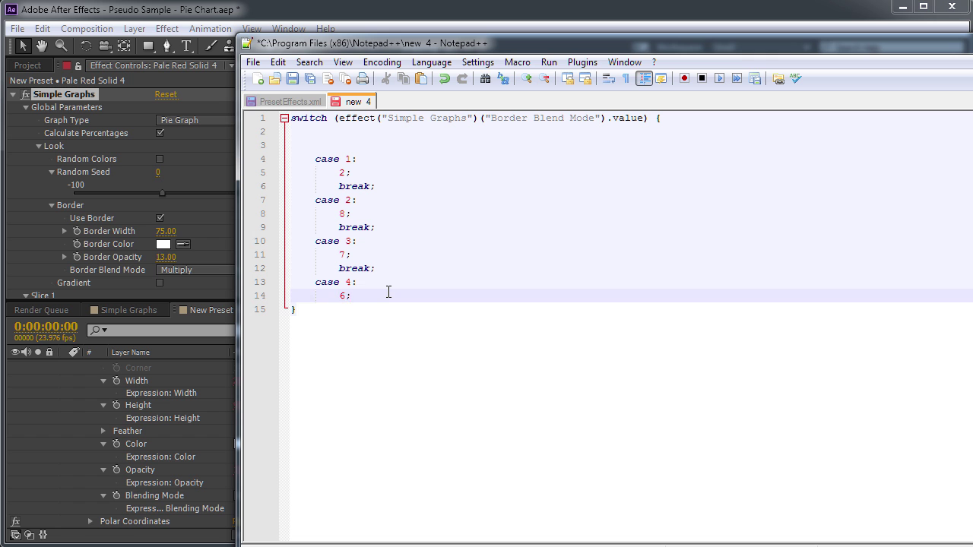
key("Return")
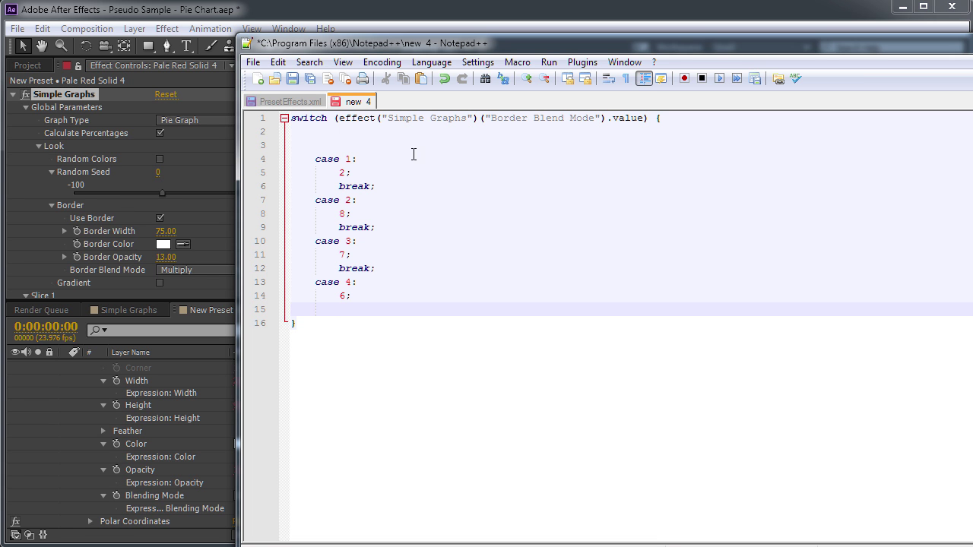
type("break")
left_click_drag(385, 310, 345, 311)
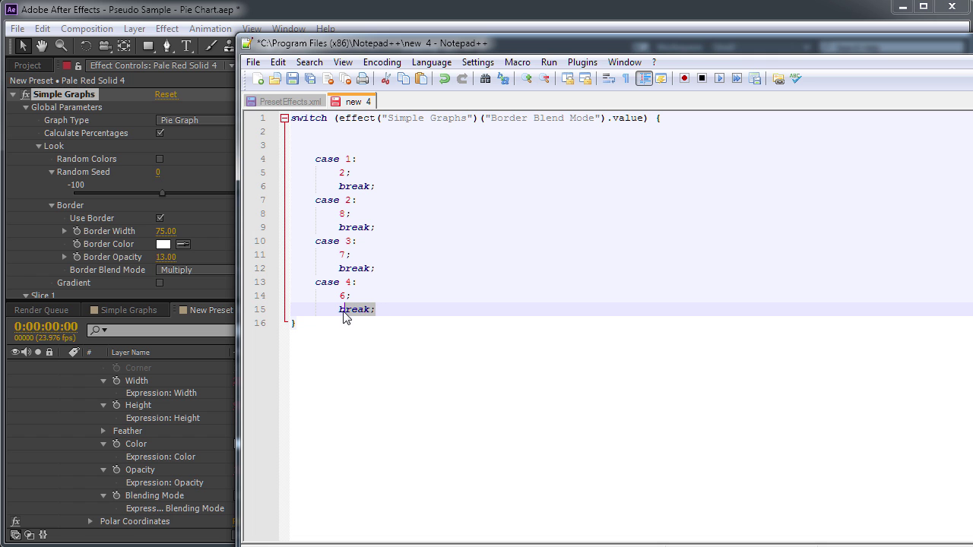
left_click(387, 308)
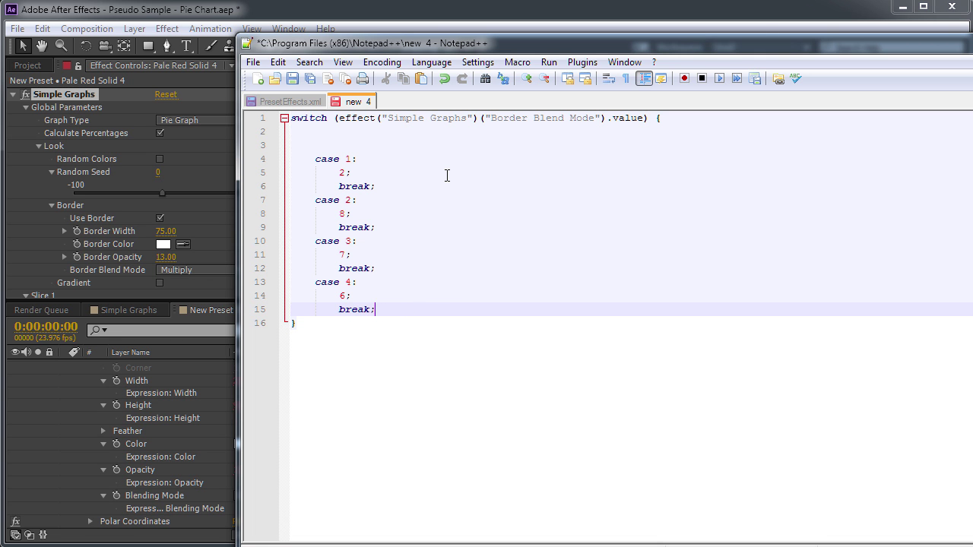
key("Return")
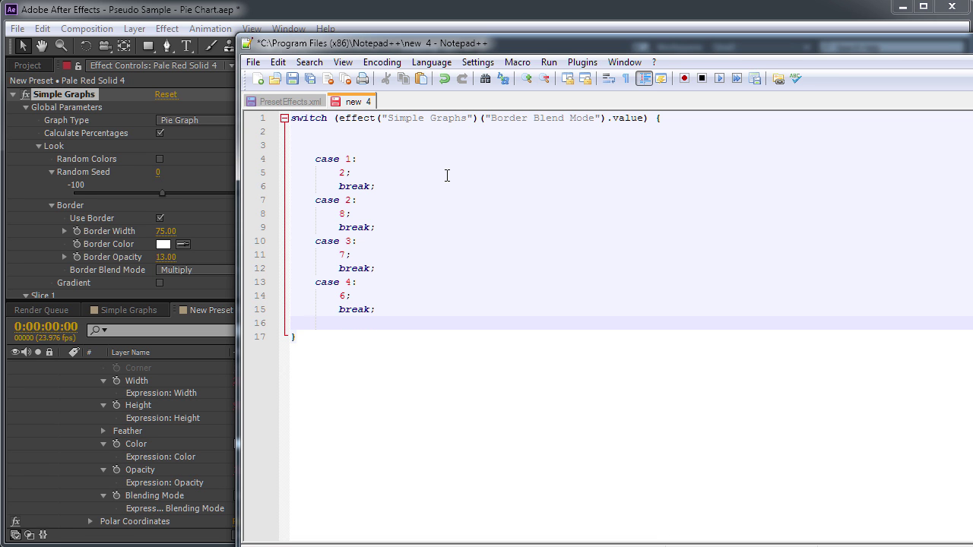
type("default")
left_click_drag(362, 323, 373, 309)
key("Delete")
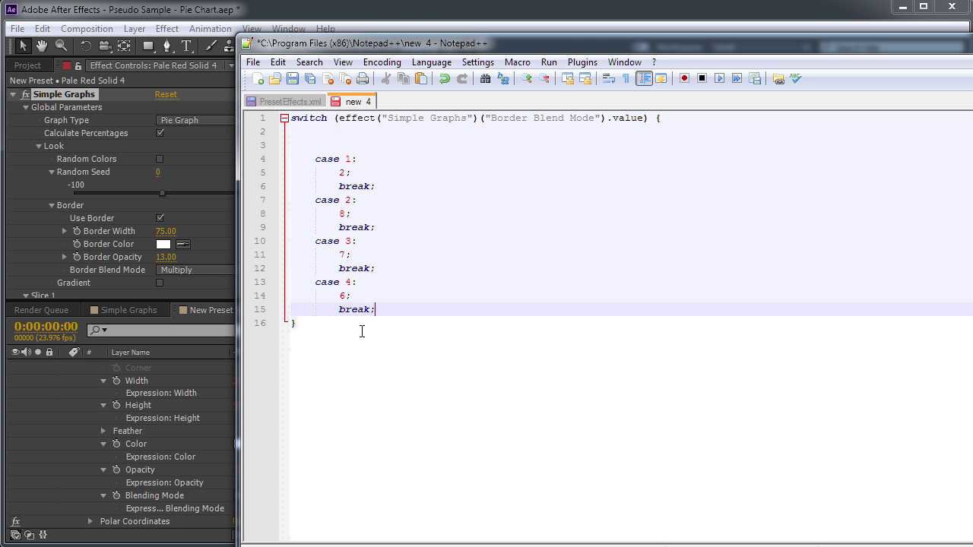
- Copy the whole switch statement and, in After Effects, replace the border's Blending Mode expression with it
key("ctrl+a")
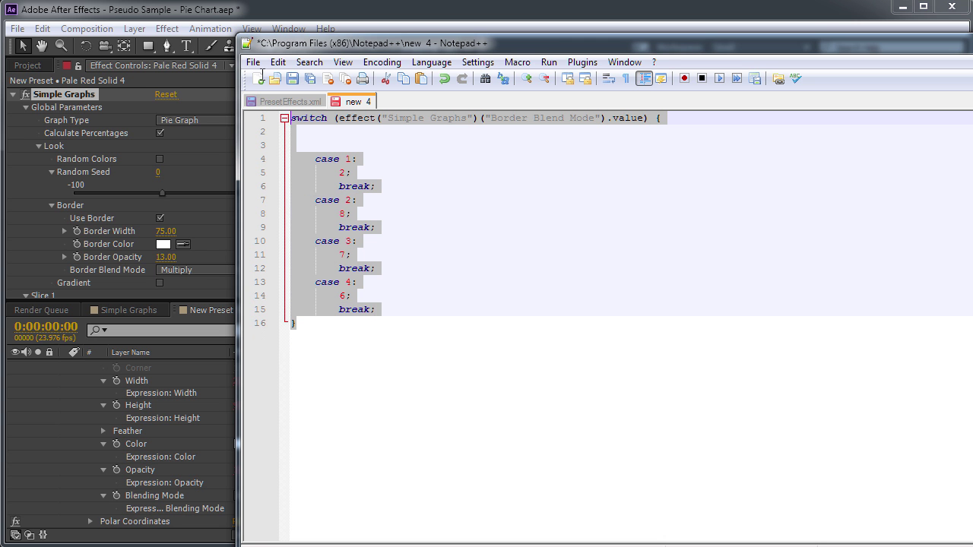
left_click(231, 12)
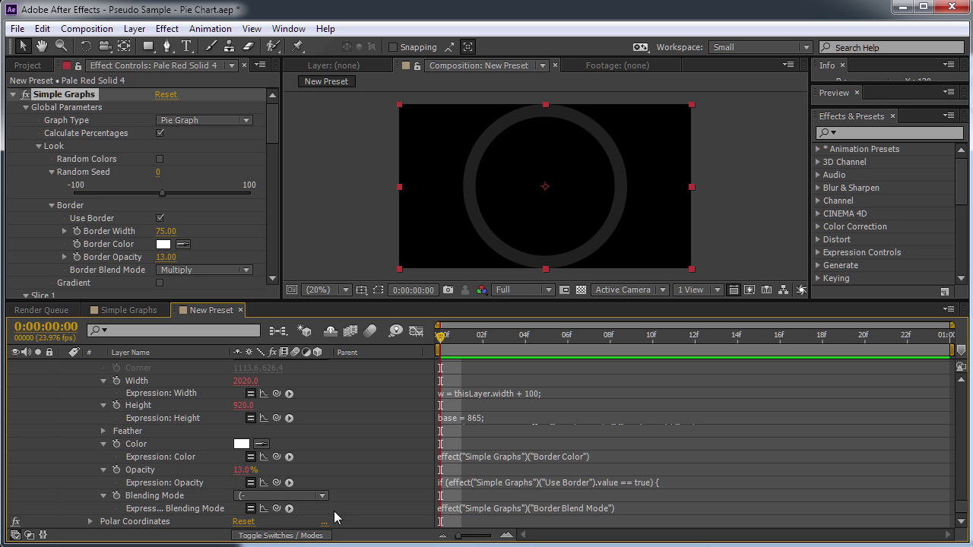
left_click(492, 508)
key("ctrl+v")
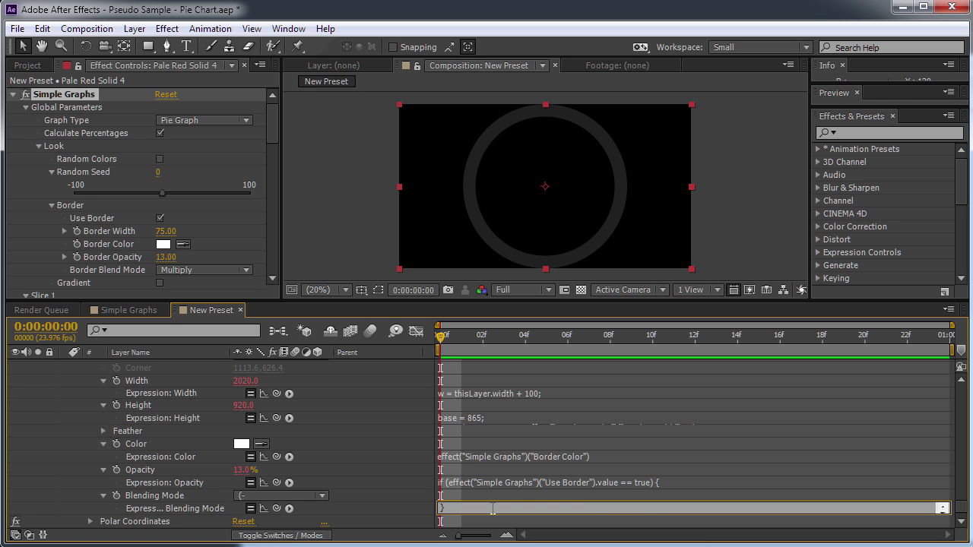
key("KP_Enter")
- Set the Simple Graphs Border Blend Mode to Normal and the Border Opacity to 100
left_click_drag(273, 134, 274, 106)
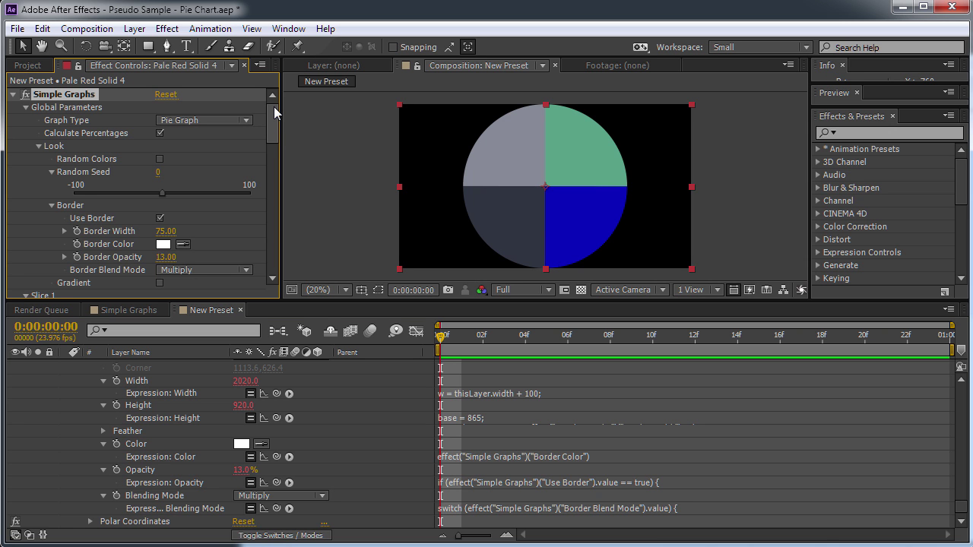
left_click(231, 271)
left_click(199, 286)
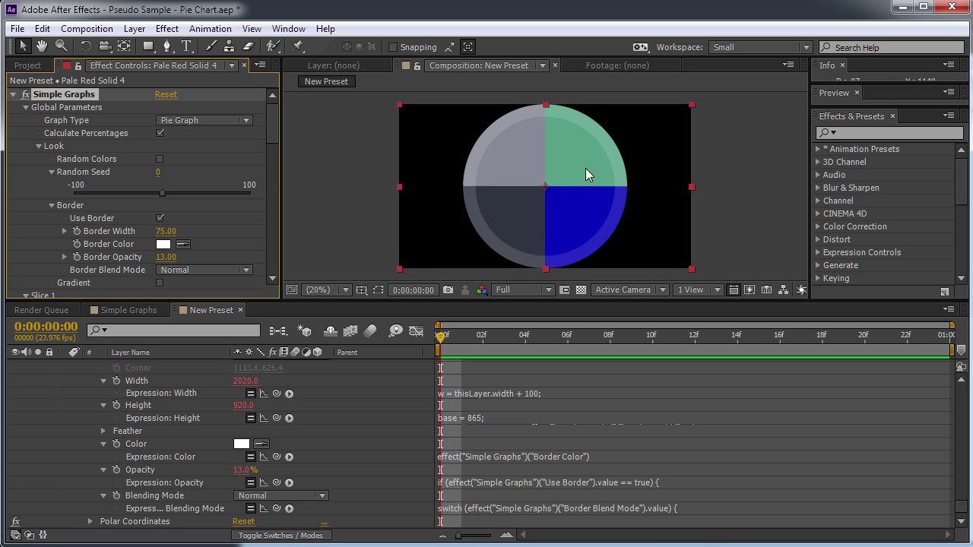
left_click(164, 257)
type("100")
key("Return")
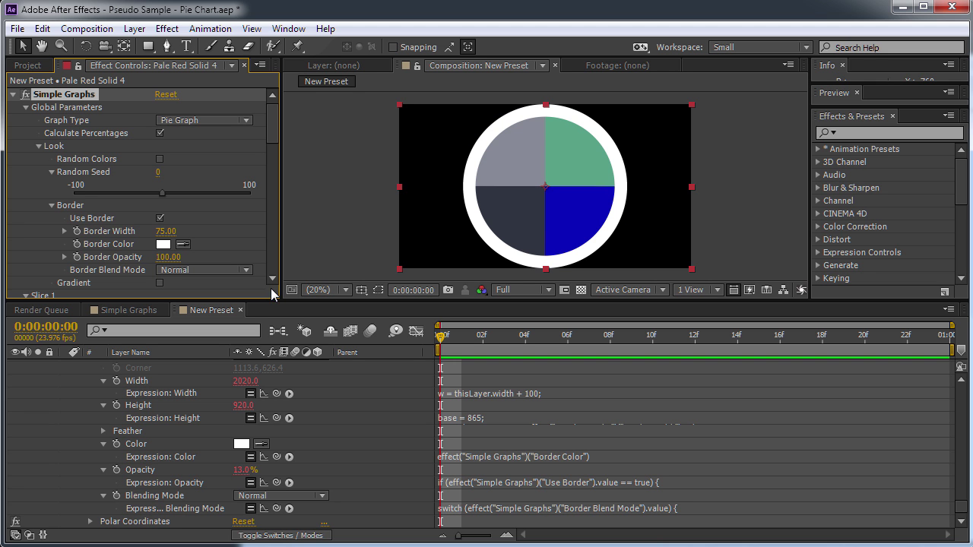
- Change the Simple Graphs Border Color to a dark blue
left_click(163, 244)
left_click_drag(542, 378, 540, 351)
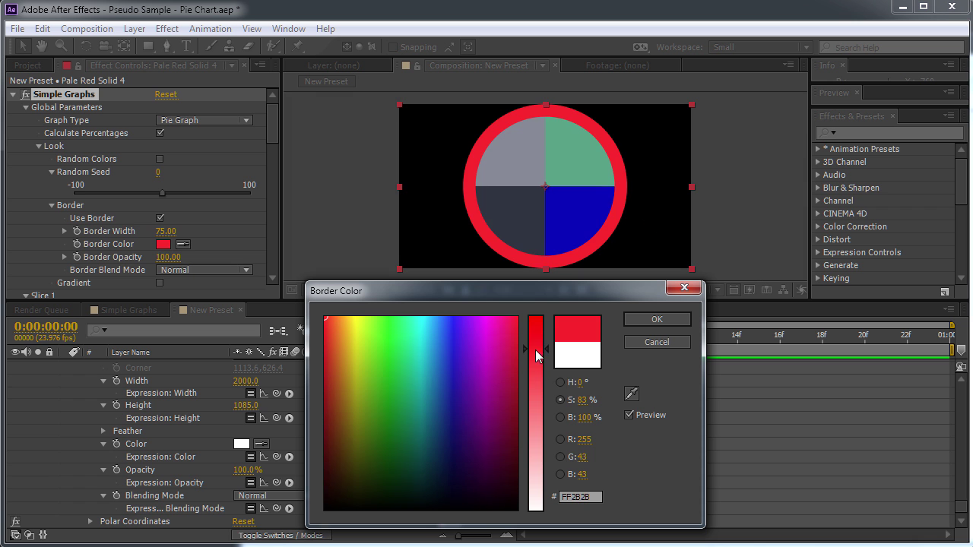
left_click(486, 365)
left_click(465, 372)
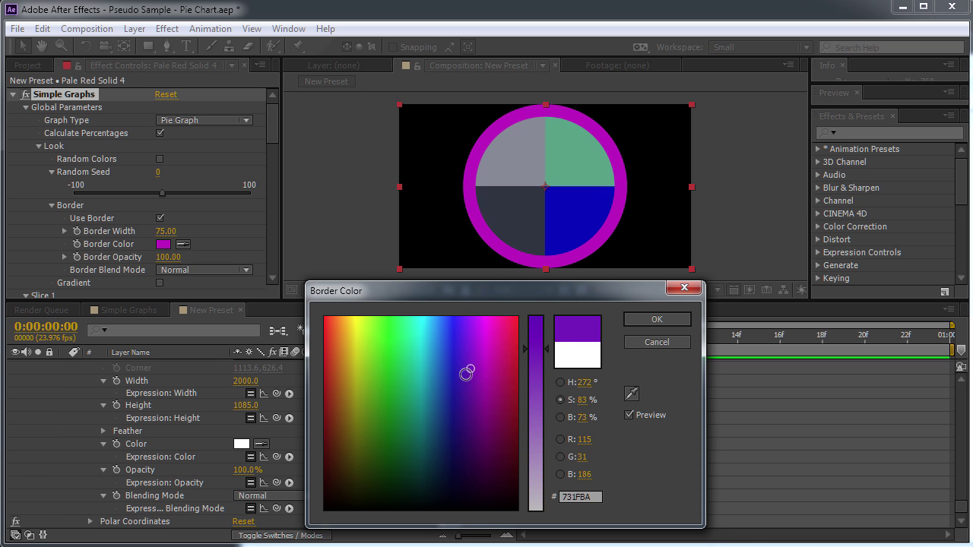
left_click(451, 383)
left_click(669, 319)
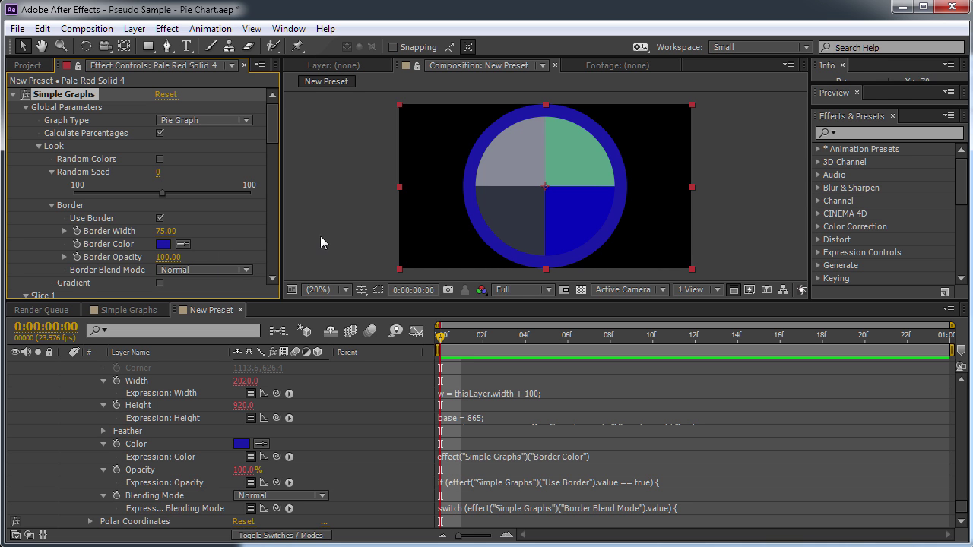
- Set the Simple Graphs Border Blend Mode to Overlay and Screen to compare the looks, ending on Multiply
left_click(234, 265)
left_click(210, 302)
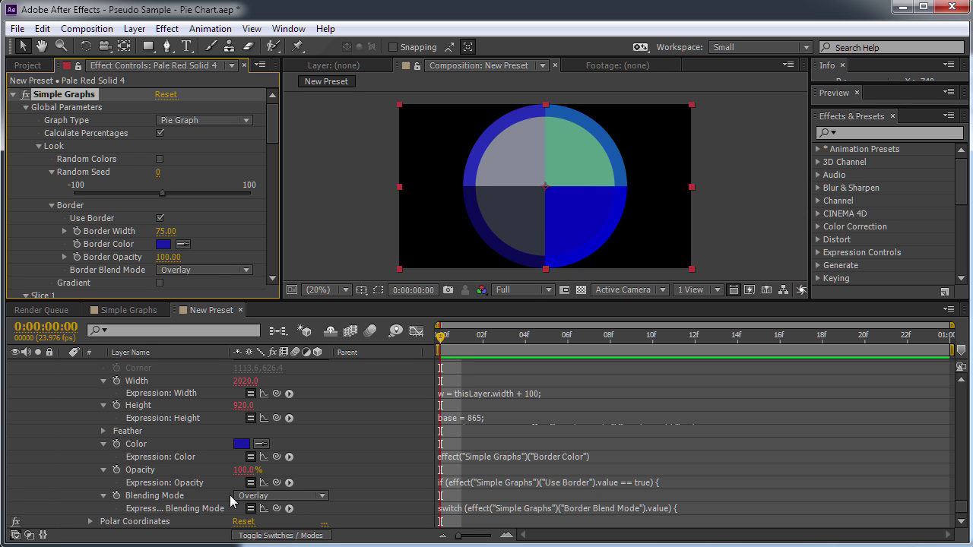
left_click(224, 271)
left_click(205, 316)
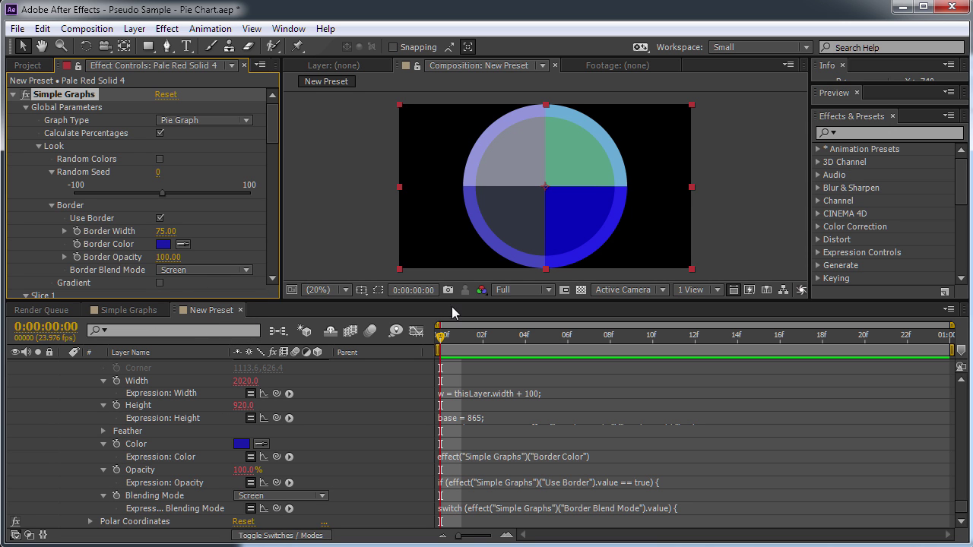
left_click(174, 271)
left_click(204, 336)
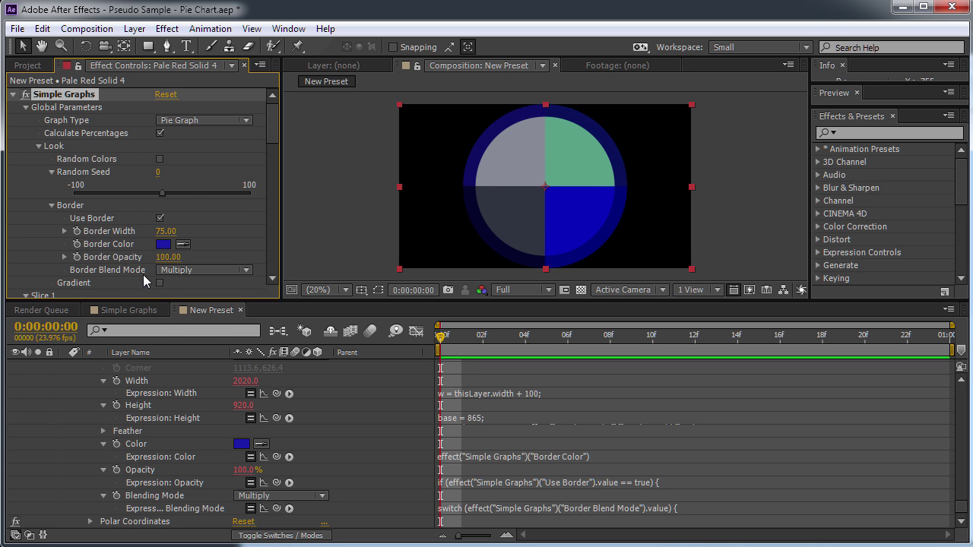
- Turn on Gradient to preview it with the border, and switch off both Use Border and Gradient
left_click(160, 283)
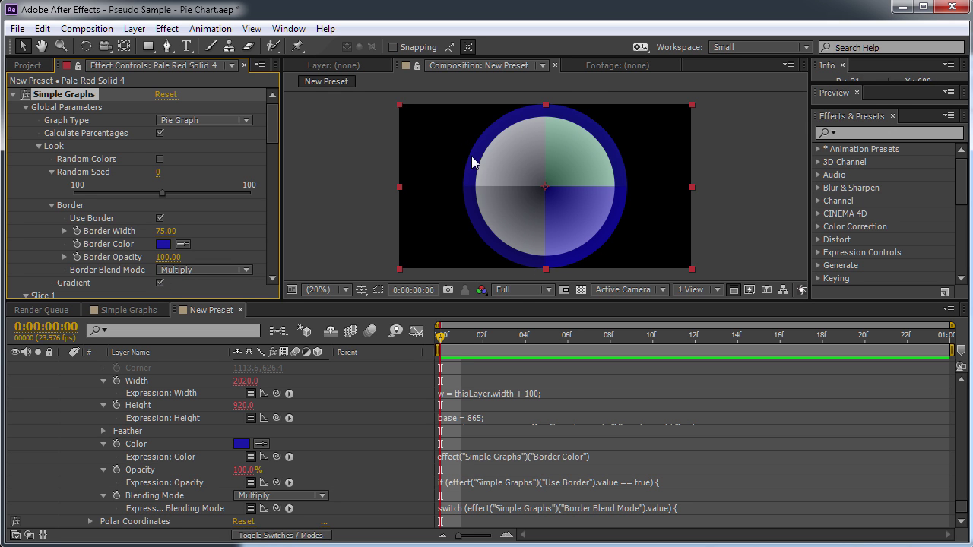
scroll(221, 249, "down", 1)
scroll(221, 248, "up", 1)
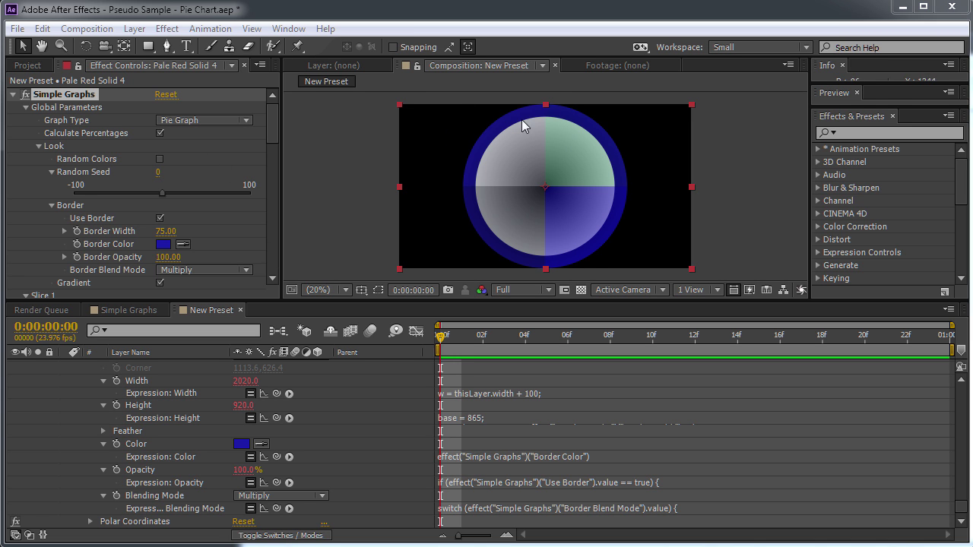
left_click(159, 218)
left_click(160, 282)
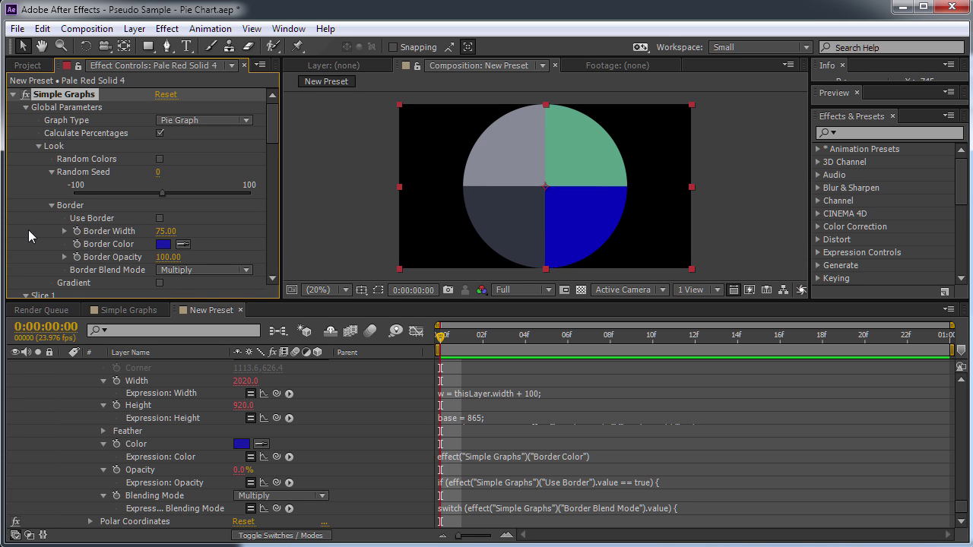
- Collapse the Border, Look and Slice 1 to Slice 4 groups of Simple Graphs
left_click(52, 205)
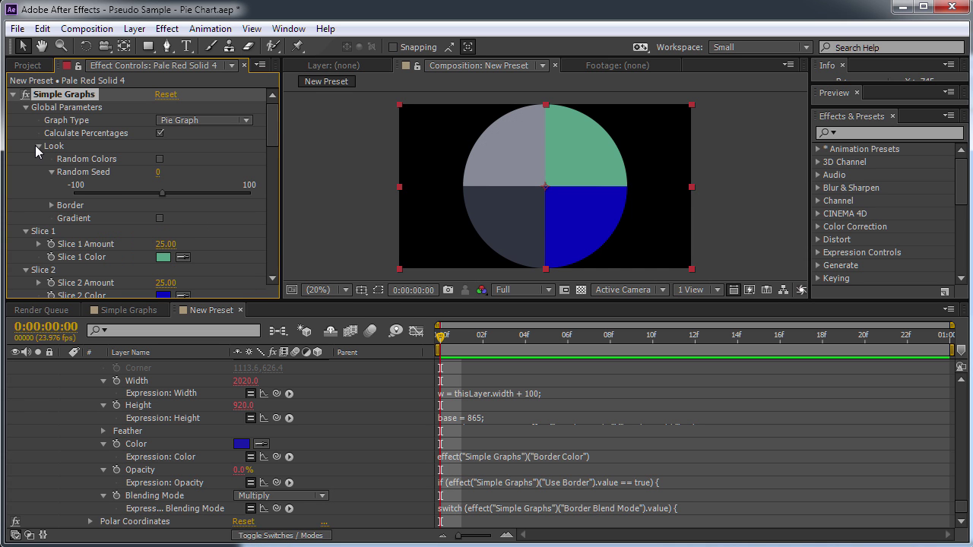
left_click(38, 146)
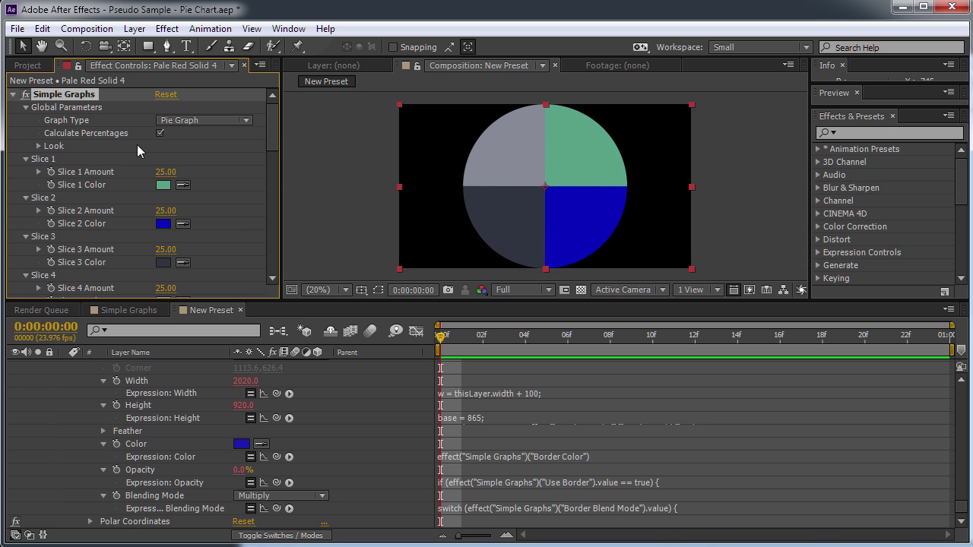
left_click(26, 159)
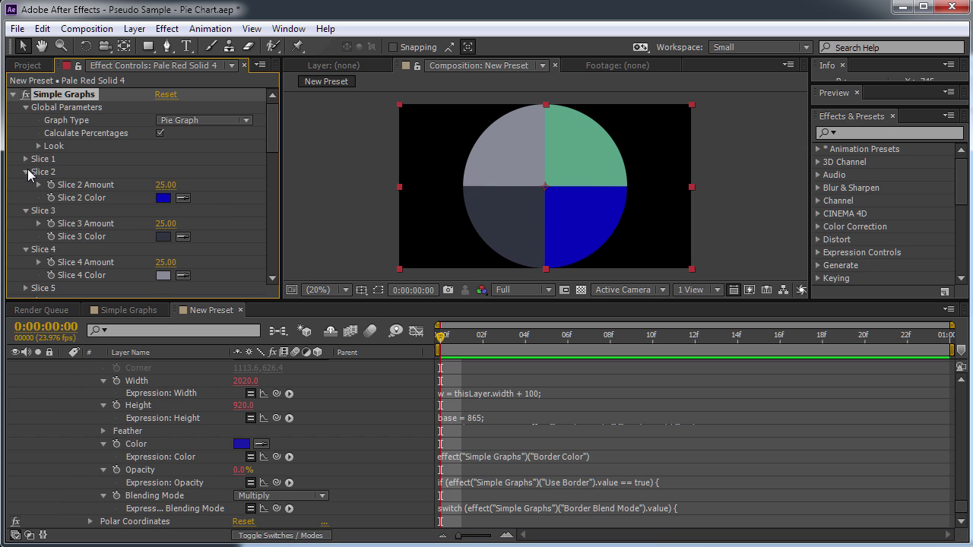
left_click(26, 172)
left_click(26, 184)
left_click(26, 198)
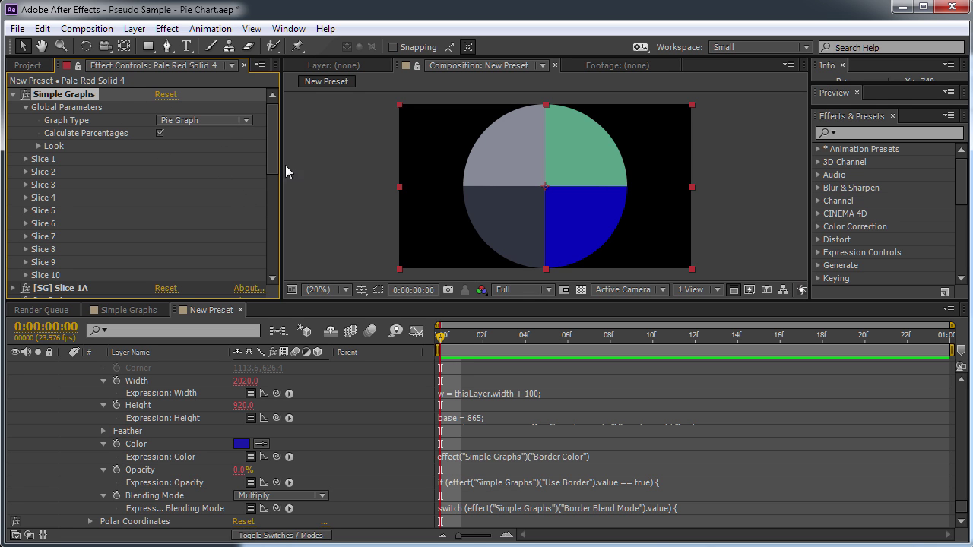
- Try the Ring Graph and Bar Graph options of the Simple Graphs Graph Type
left_click(209, 119)
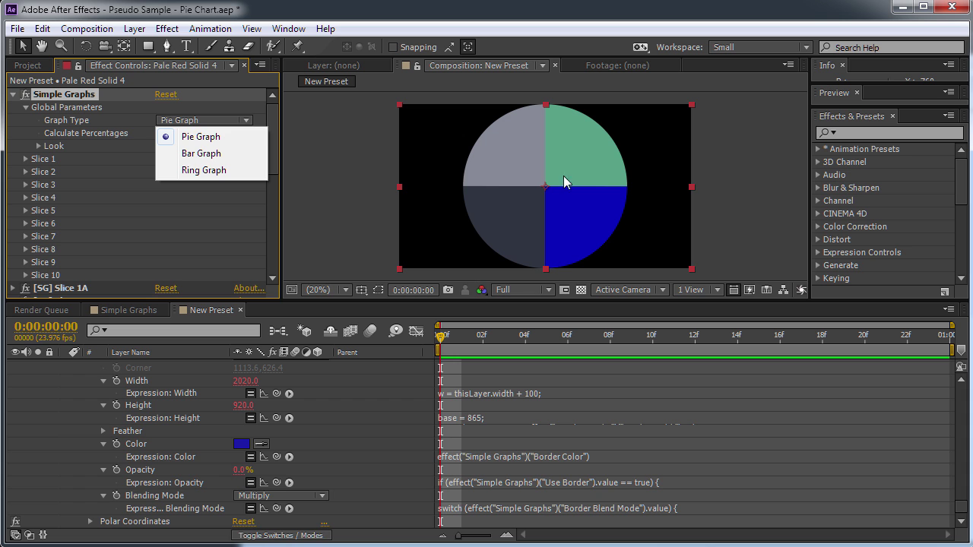
left_click(196, 170)
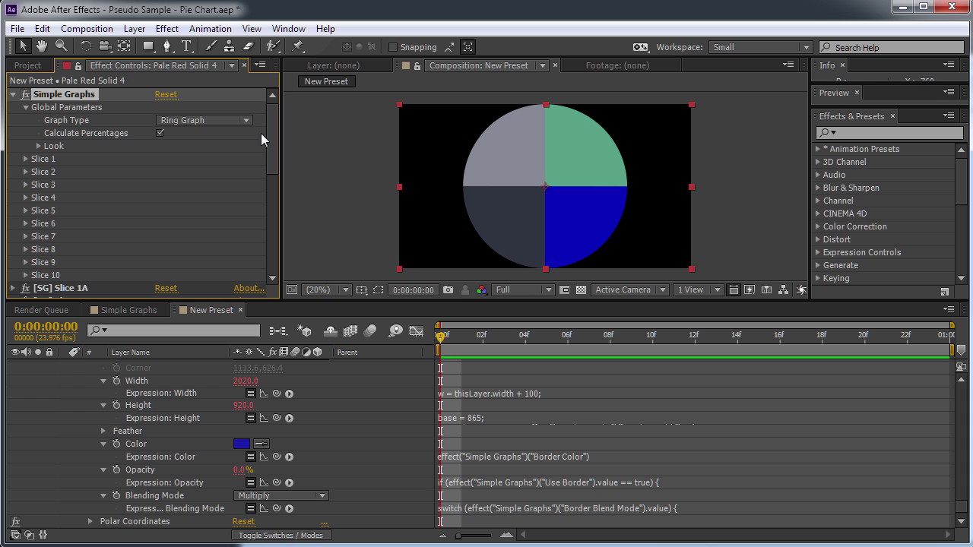
left_click(203, 120)
left_click(205, 152)
- Disable the Polar Coordinates effect to preview the flat bar layout, and undo it
left_click_drag(268, 140, 273, 243)
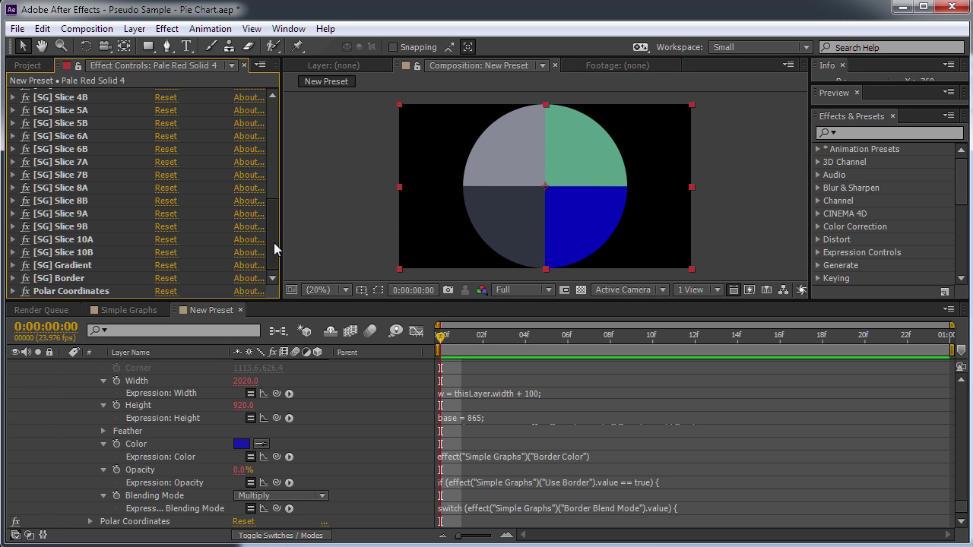
left_click(26, 291)
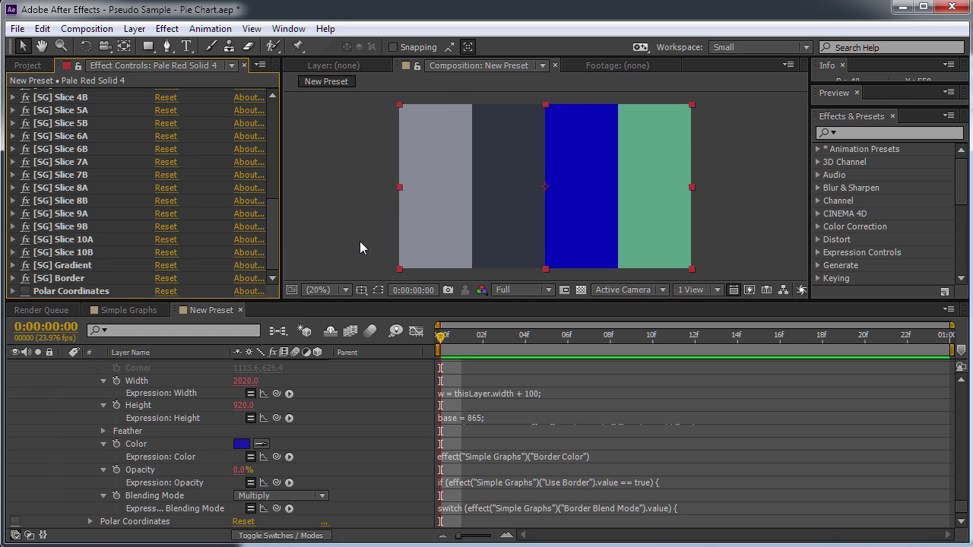
key("ctrl+z")
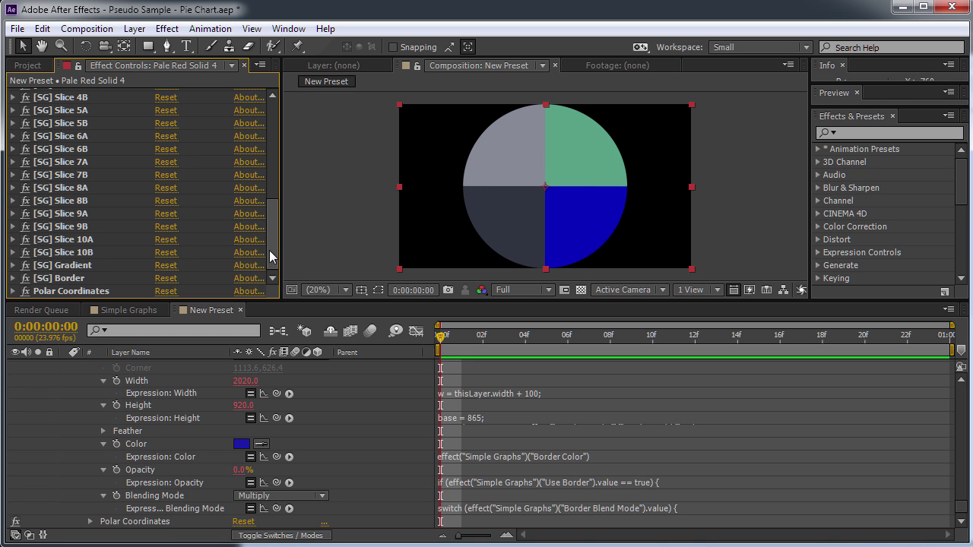
- Switch the Graph Type to Ring Graph and Bar Graph again, and return it to Pie Graph
left_click_drag(272, 175, 273, 119)
left_click(211, 121)
left_click(203, 170)
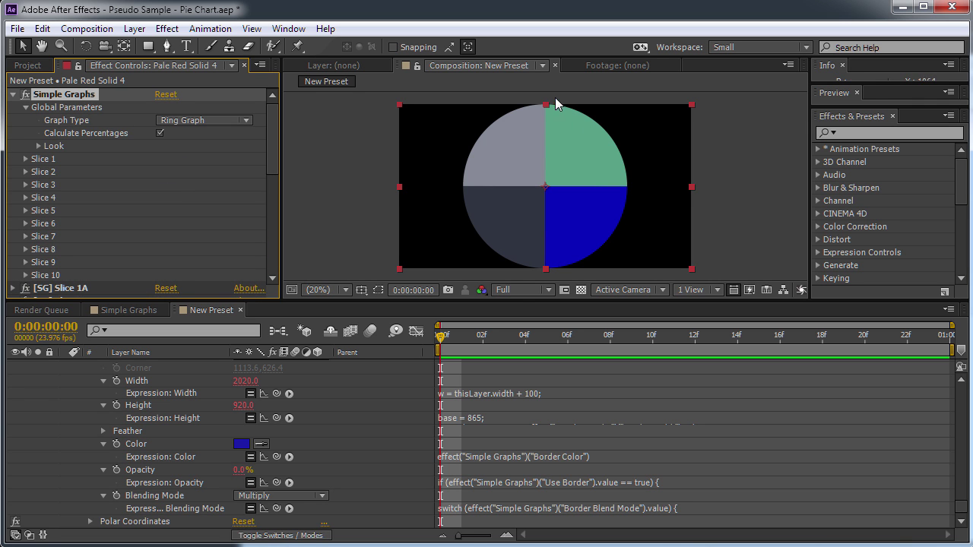
left_click(228, 120)
left_click(228, 154)
left_click(238, 123)
left_click(239, 135)
- Set the Interpolation of the Polar Coordinates effect to 0%
scroll(277, 177, "down", 8)
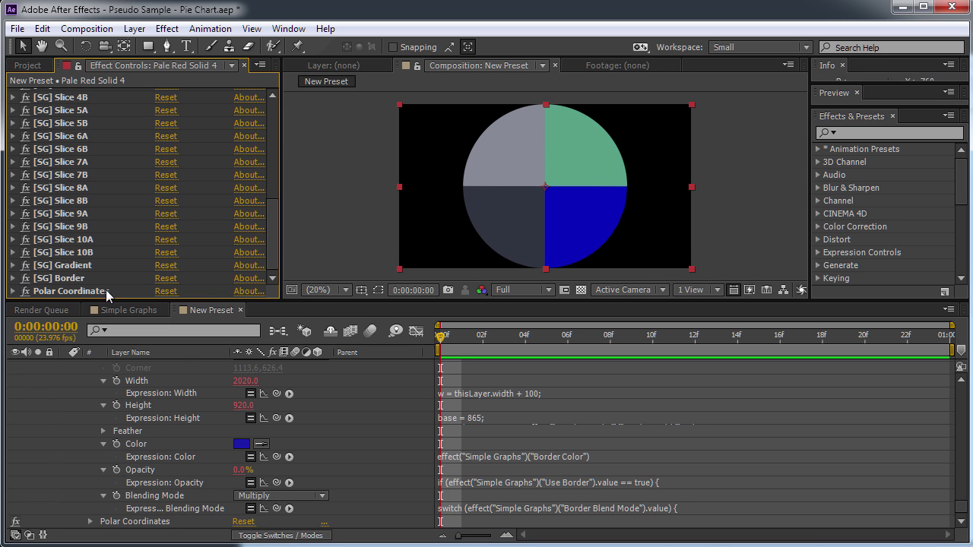
left_click(13, 291)
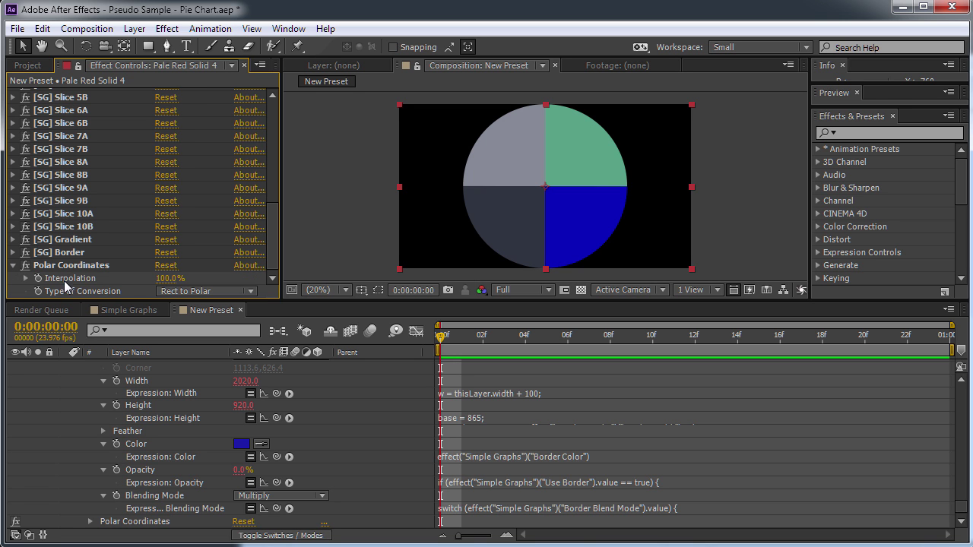
left_click(169, 278)
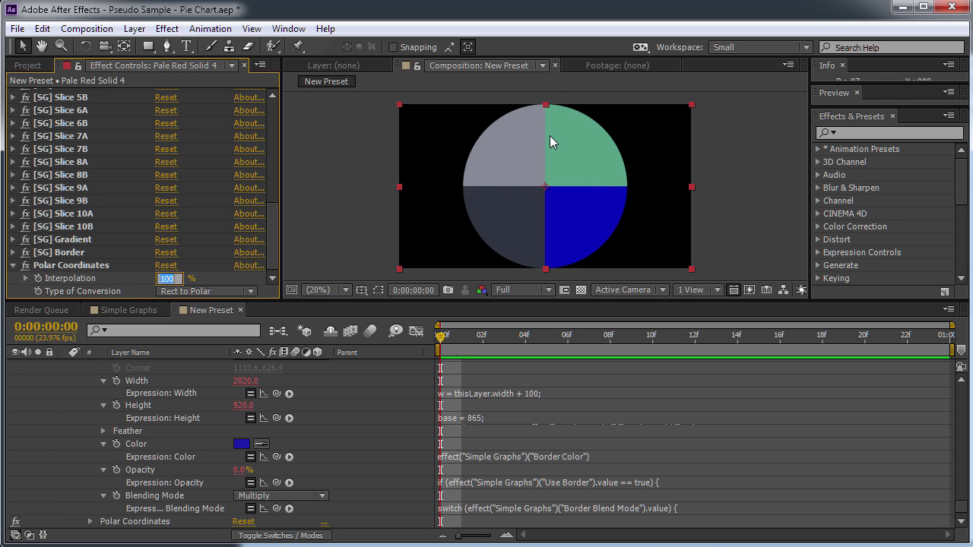
type("0")
key("Return")
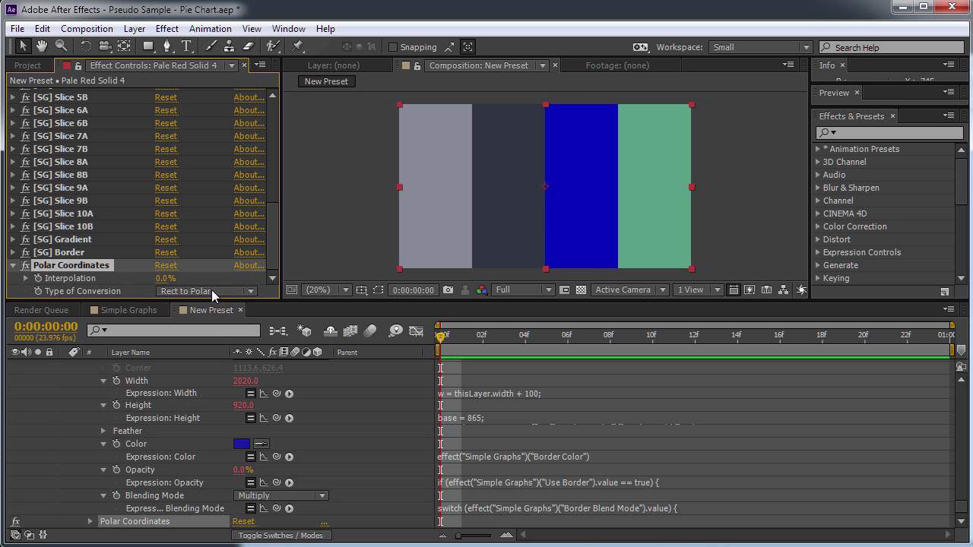
- Add an expression to the Polar Coordinates Interpolation that links it to the Simple Graphs Graph Type
left_click(43, 280, "alt")
left_click_drag(274, 220, 276, 113)
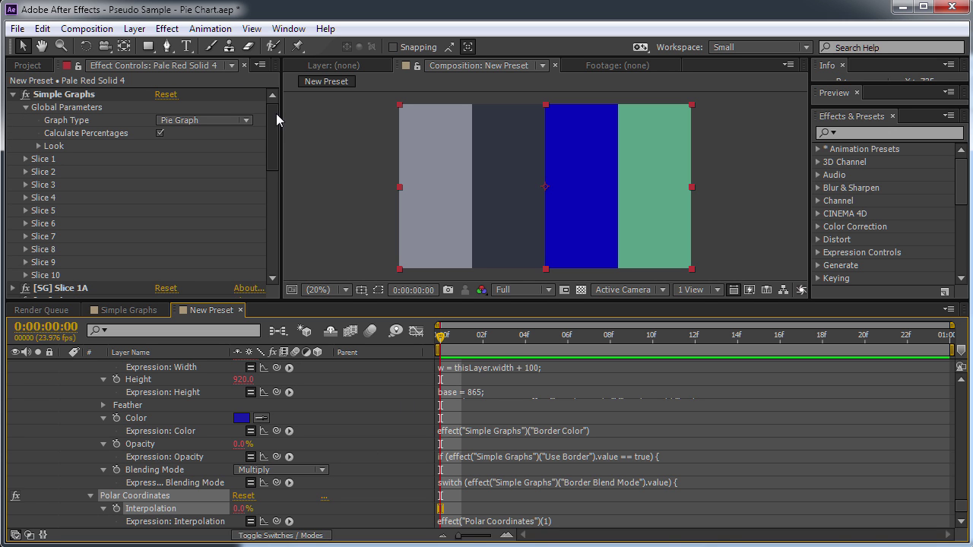
left_click(518, 522)
left_click_drag(276, 521, 70, 127)
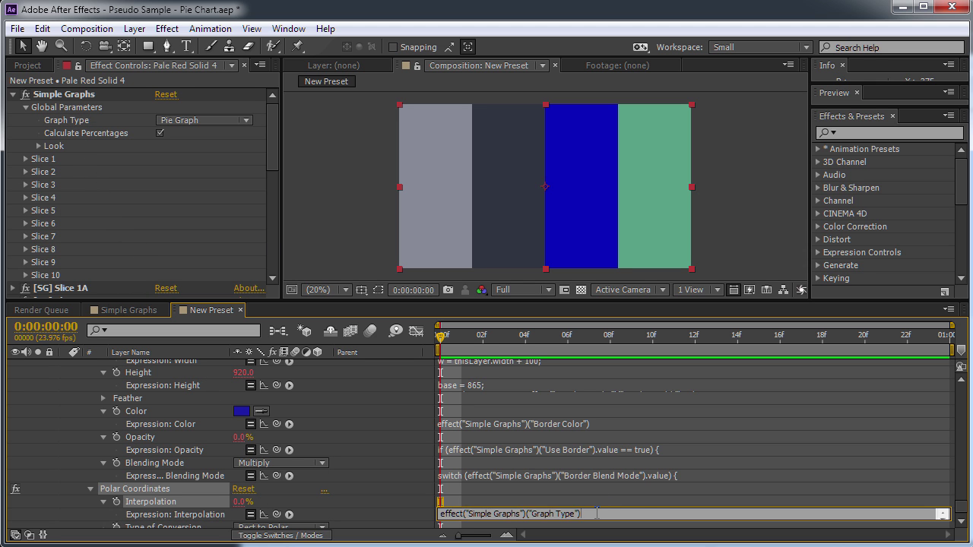
- Copy the Interpolation expression and, in Notepad++, replace the old code with if (effect("Simple Graphs")("Graph Type").value )
key("ctrl+a")
key("ctrl+c")
key("alt+Tab")
left_click_drag(412, 364, 253, 87)
key("Delete")
type("if ()")
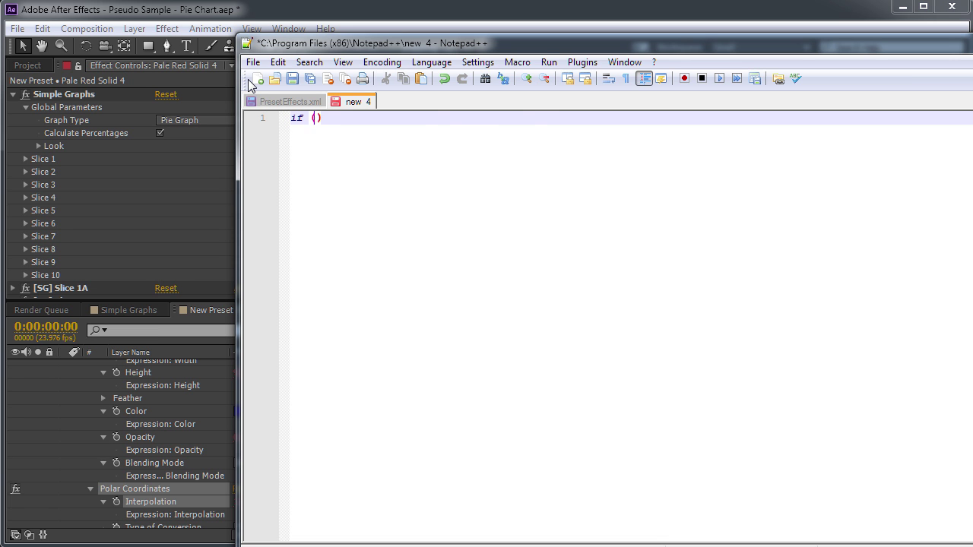
key("ctrl+v")
type(".value")
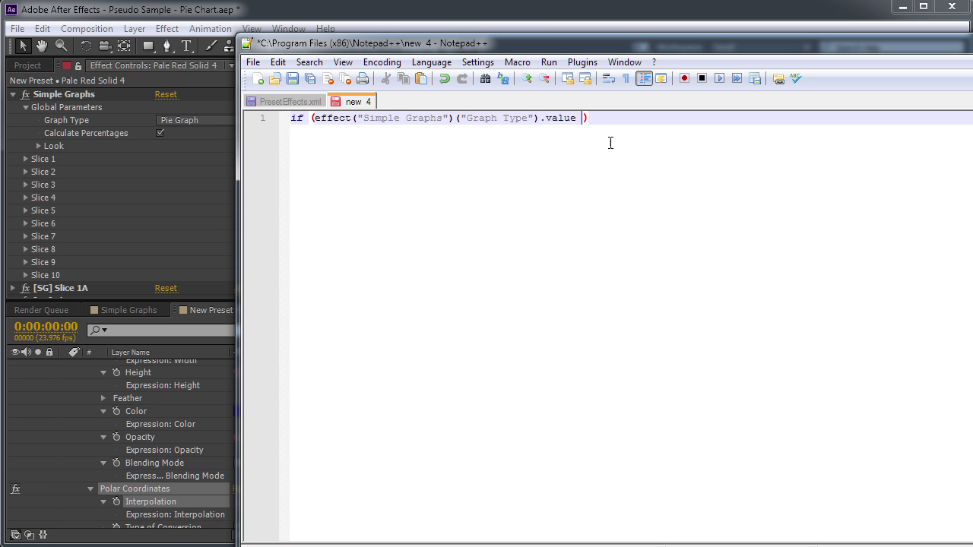
- Back in After Effects, cycle the Graph Type through Pie, Bar and Ring Graph to examine which Interpolation value each option gives
left_click(259, 19)
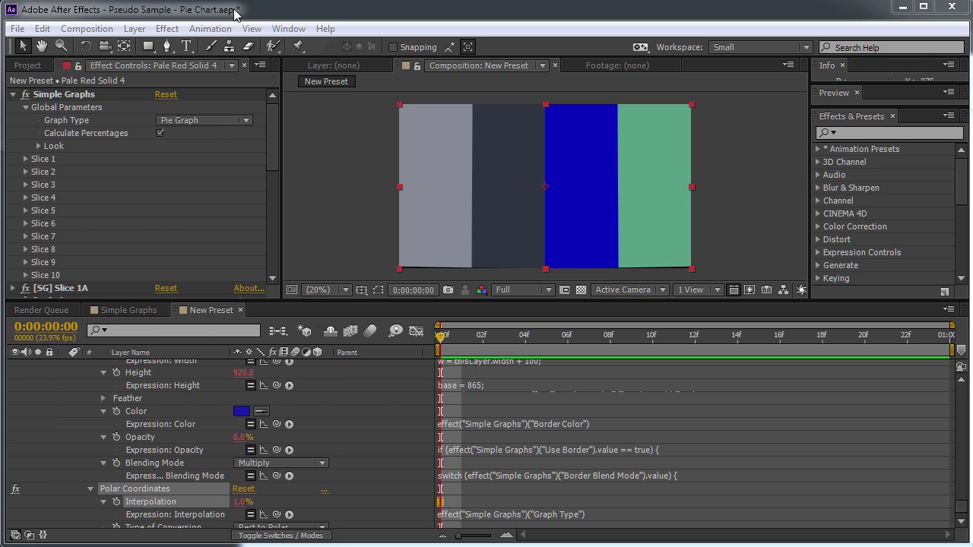
left_click(245, 120)
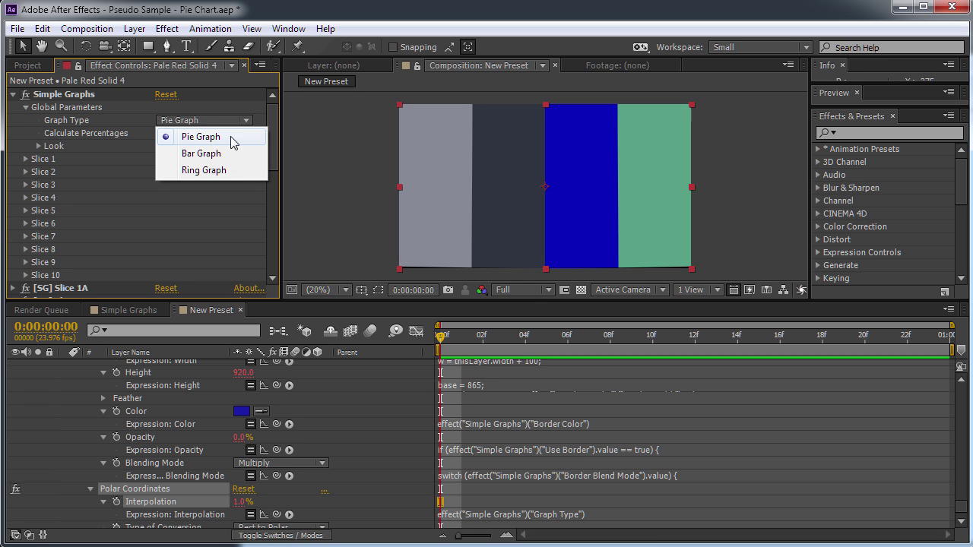
left_click(204, 170)
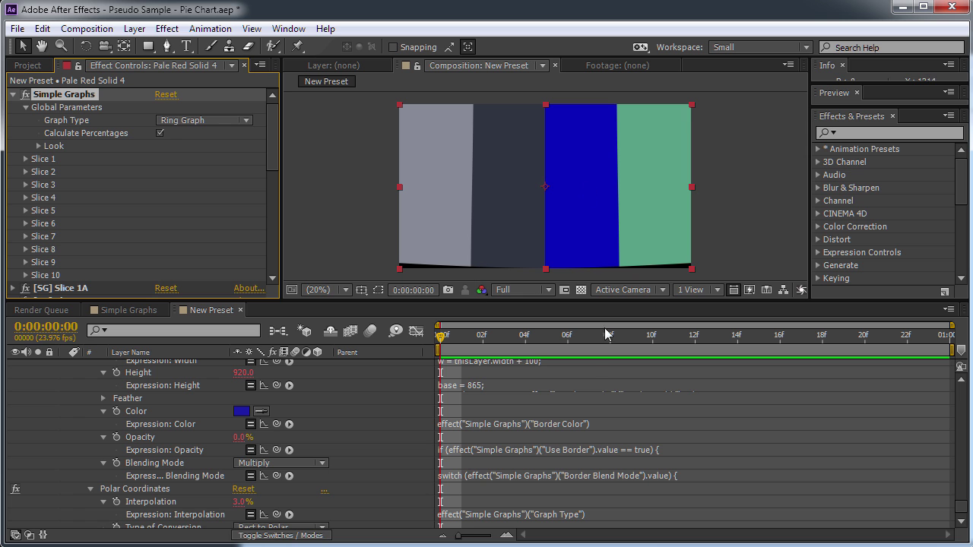
left_click(204, 121)
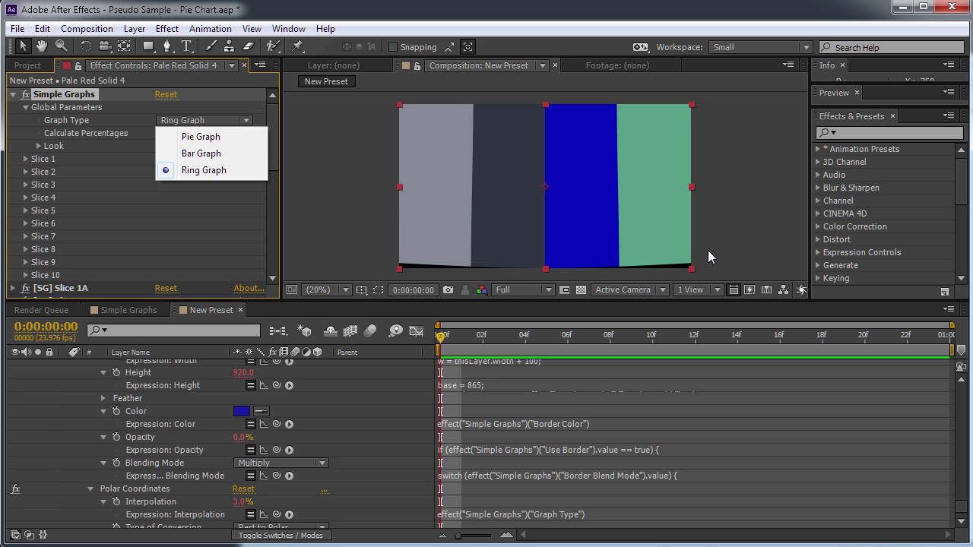
left_click(201, 137)
left_click(199, 123)
left_click(204, 152)
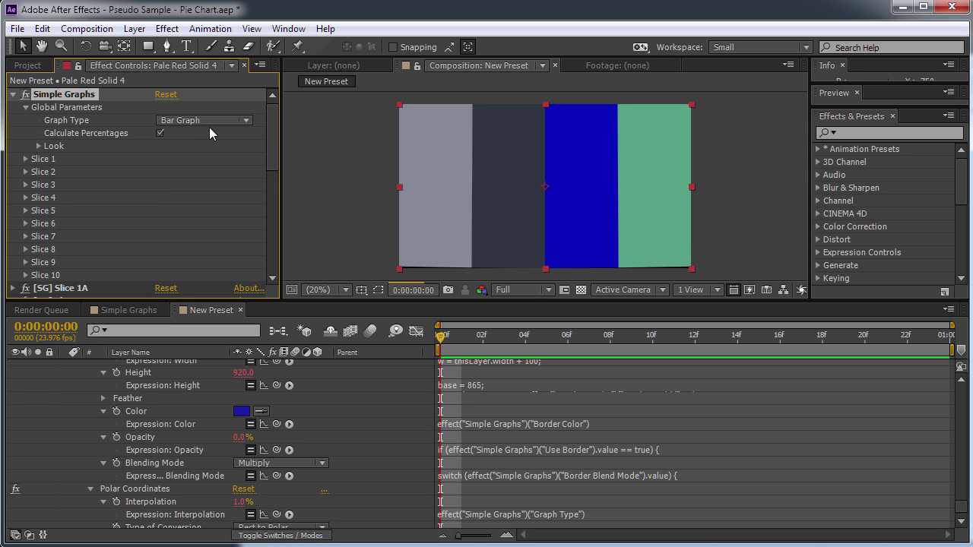
left_click(203, 122)
left_click(202, 170)
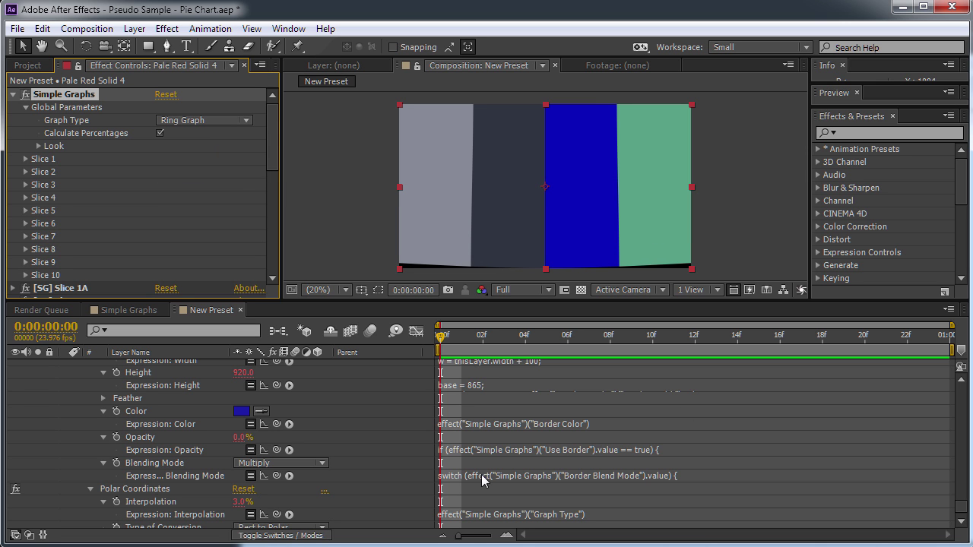
left_click(203, 120)
left_click(200, 137)
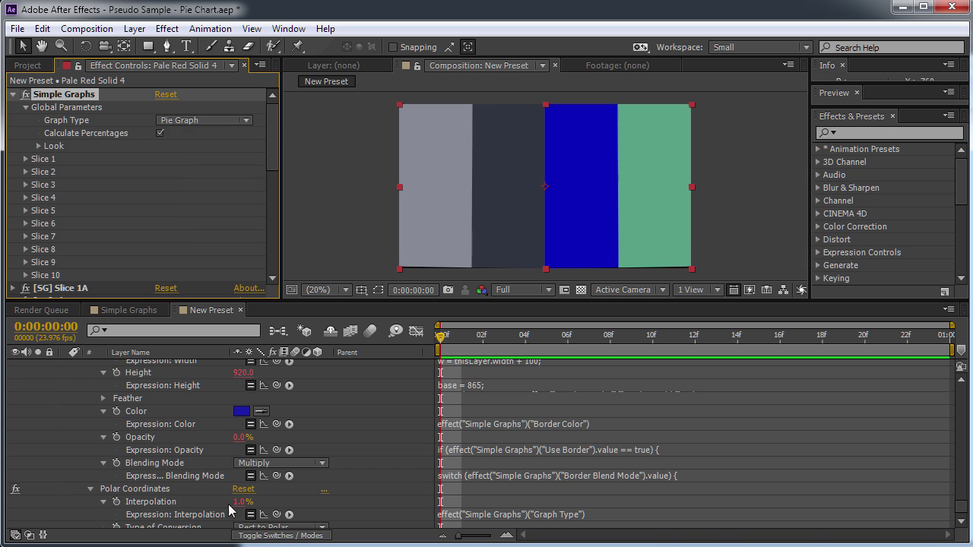
left_click(185, 121)
left_click(185, 155)
left_click(203, 120)
left_click(184, 169)
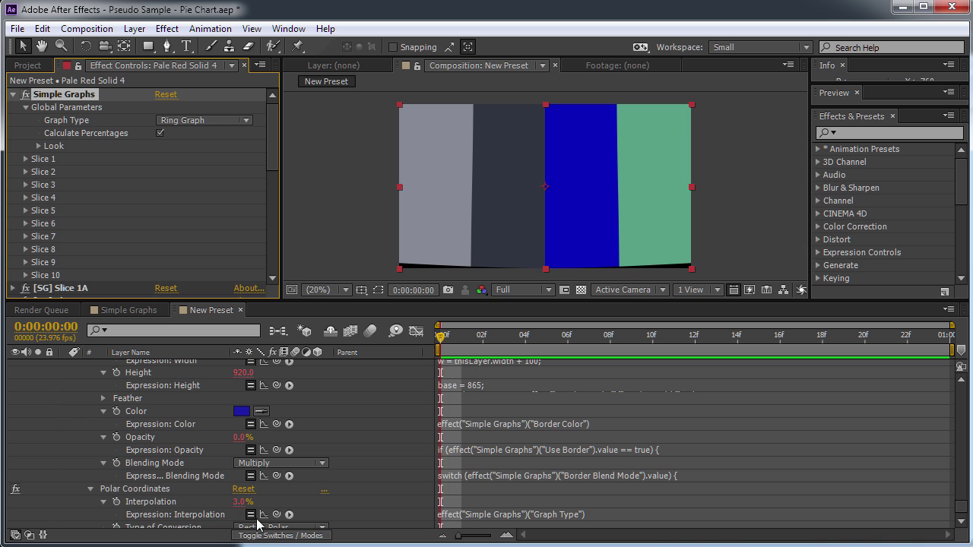
- Set the Simple Graphs graph type to Pie Graph and check the order of the available graph types
left_click(203, 120)
left_click(207, 141)
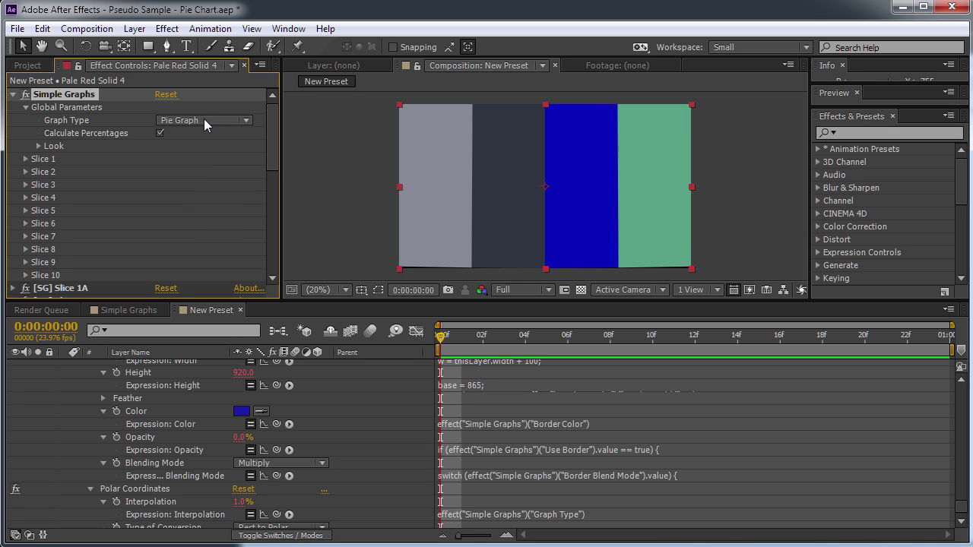
left_click(204, 120)
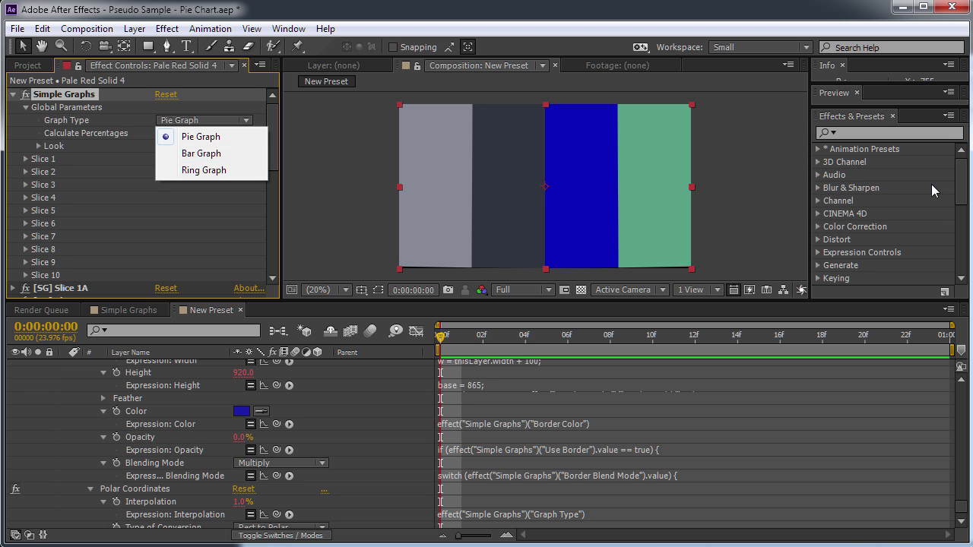
- In Notepad++, move the Graph Type reference out of the if condition into a first line: sel = effect("Simple Graphs")("Graph Type").value;
key("alt+Tab")
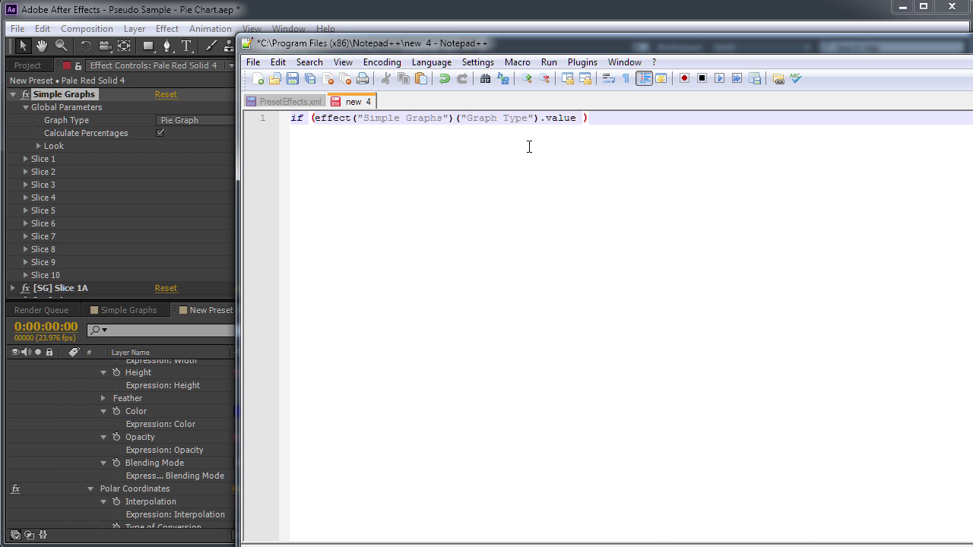
left_click_drag(575, 118, 319, 119)
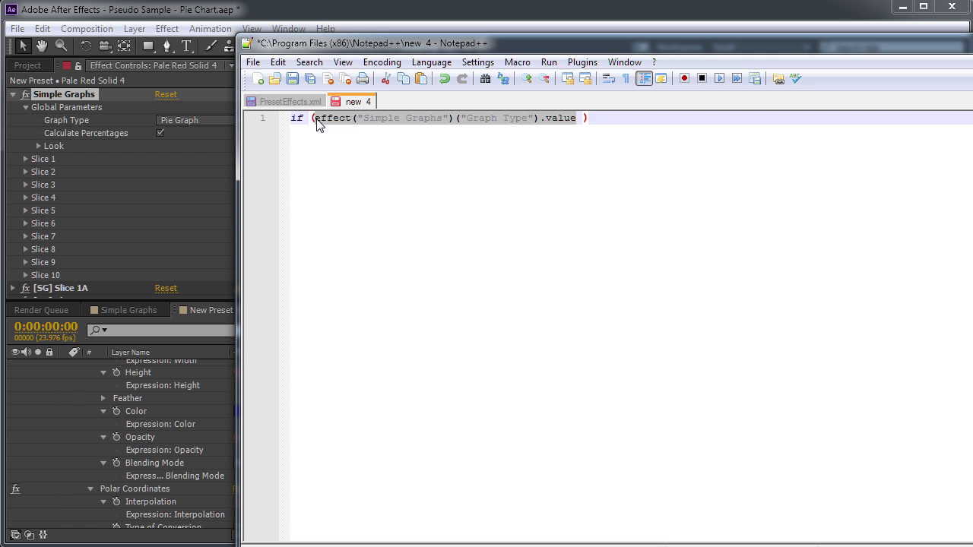
key("ctrl+x")
key("Return")
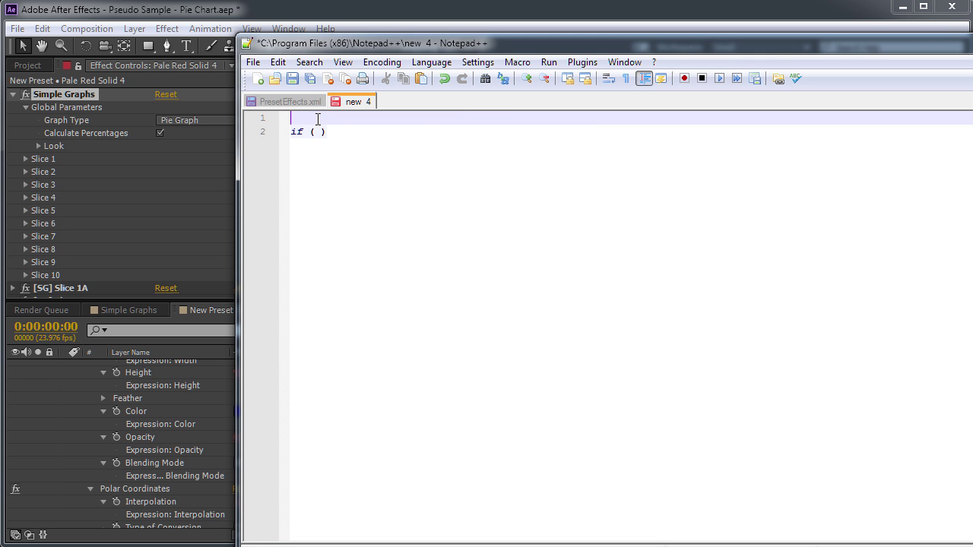
type("sel =")
key("ctrl+v")
type(";")
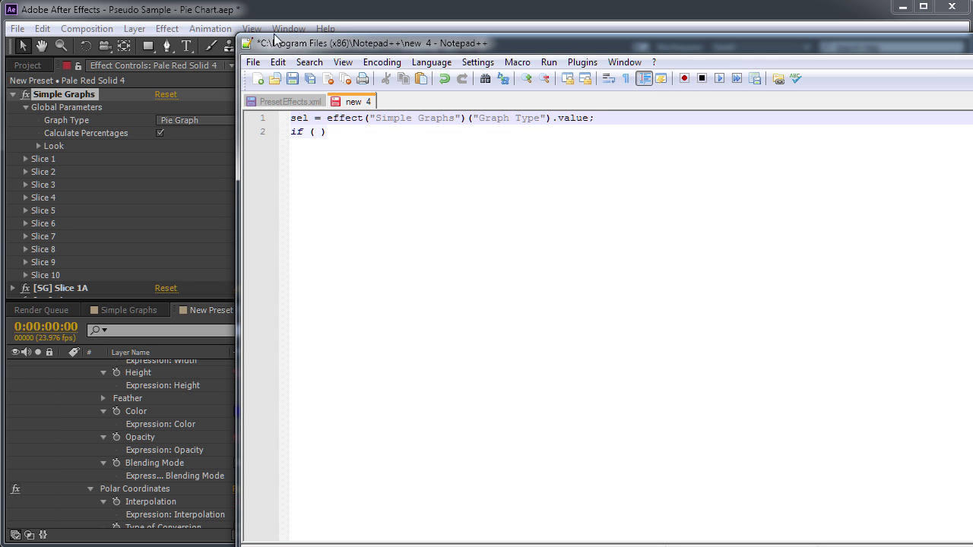
- Fill the empty if condition with sel == 1 || sel == 3
left_click(360, 151)
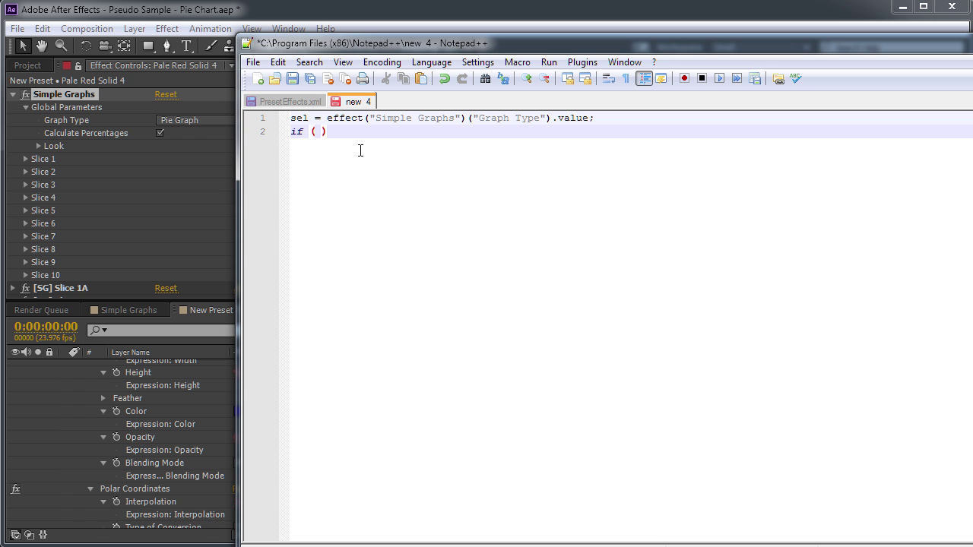
type("sel ")
type("==")
type(" 1 ||")
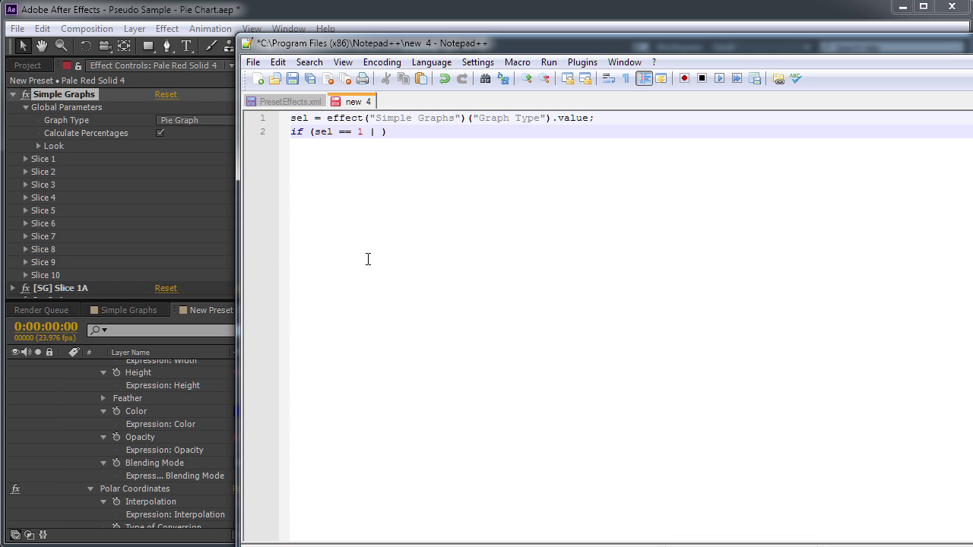
double_click(375, 132)
left_click(368, 132)
left_click(362, 132)
left_click_drag(363, 132, 314, 132)
key("ctrl+c")
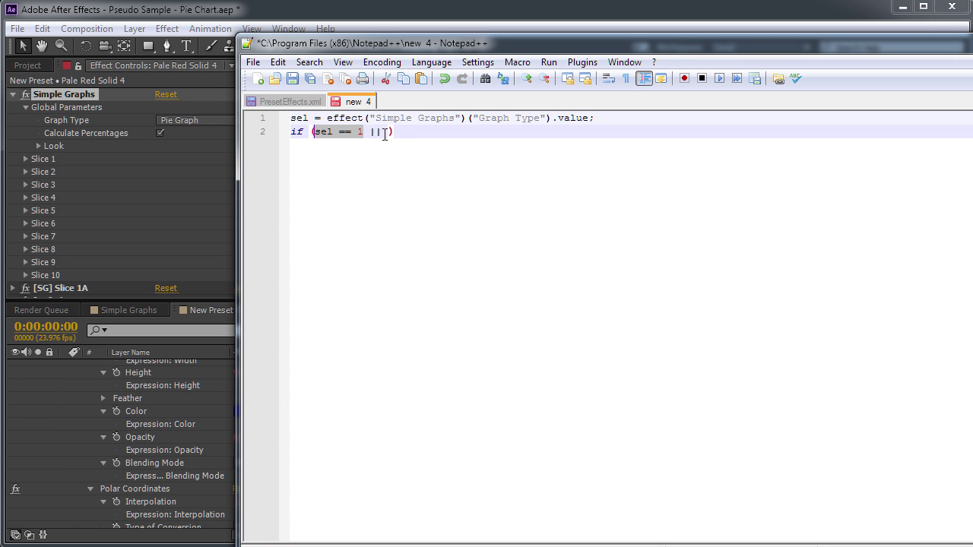
left_click(385, 132)
key("ctrl+v")
key("BackSpace")
type("3")
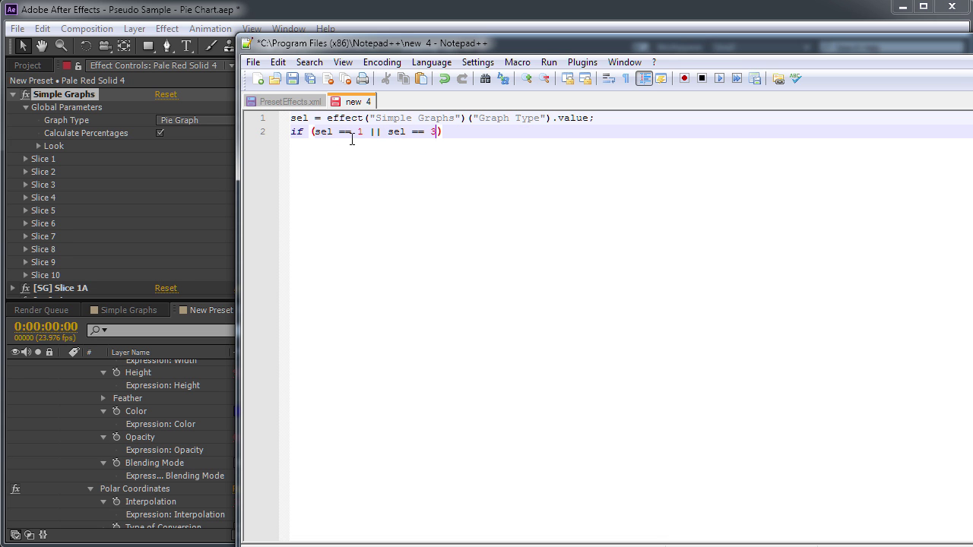
- Add a braced body to the if statement that returns 100
key("End")
type("{")
key("Return")
key("Return")
type("}")
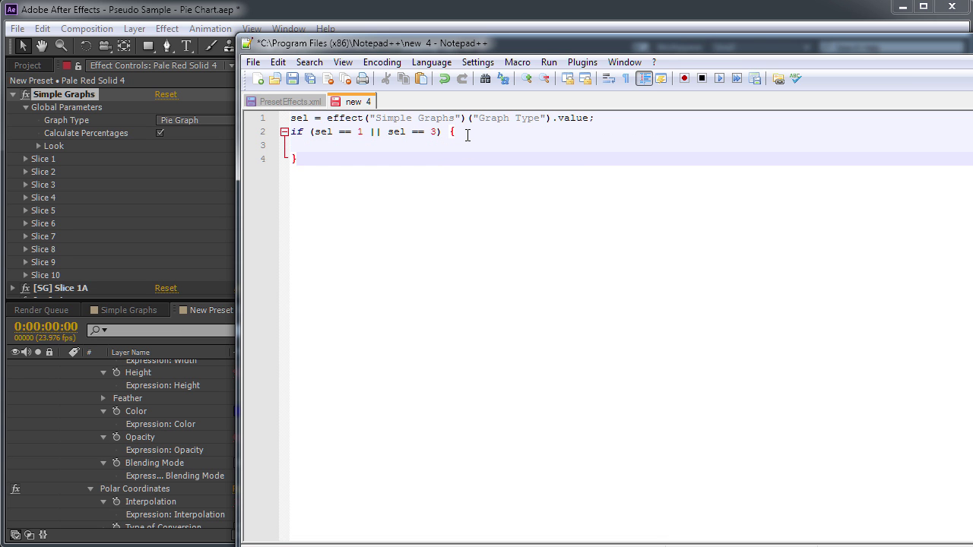
key("Up")
type("100")
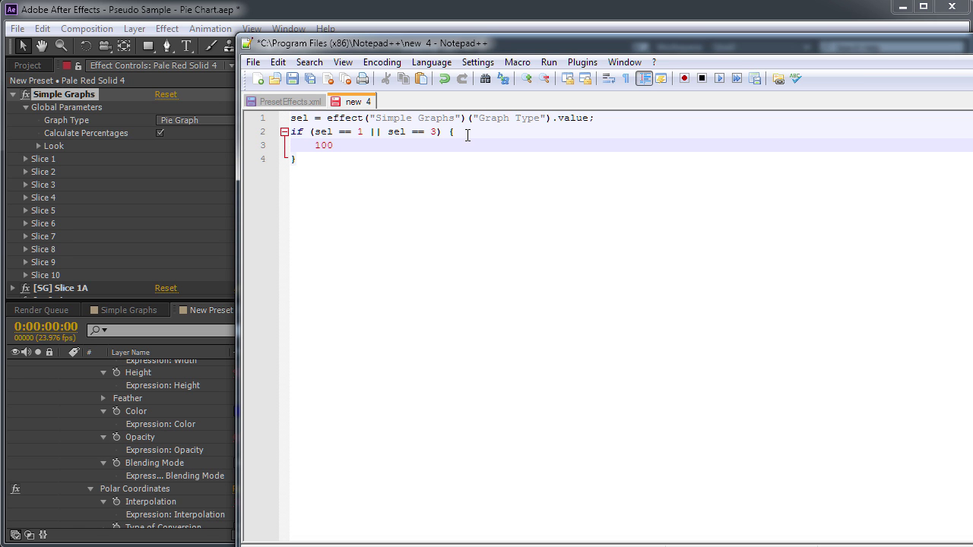
- Add an else branch that returns 0; after the if block
type("else {")
key("Return")
key("Return")
type("}")
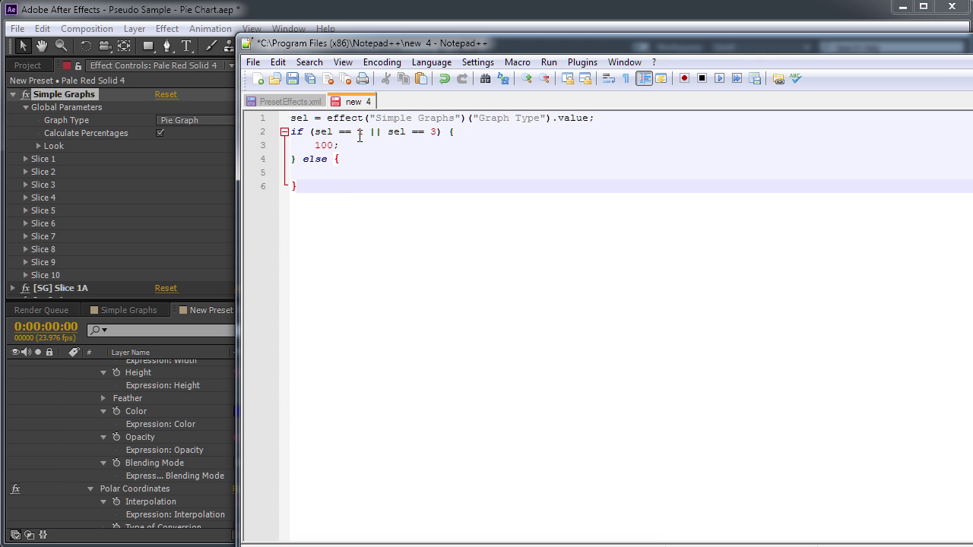
left_click(333, 172)
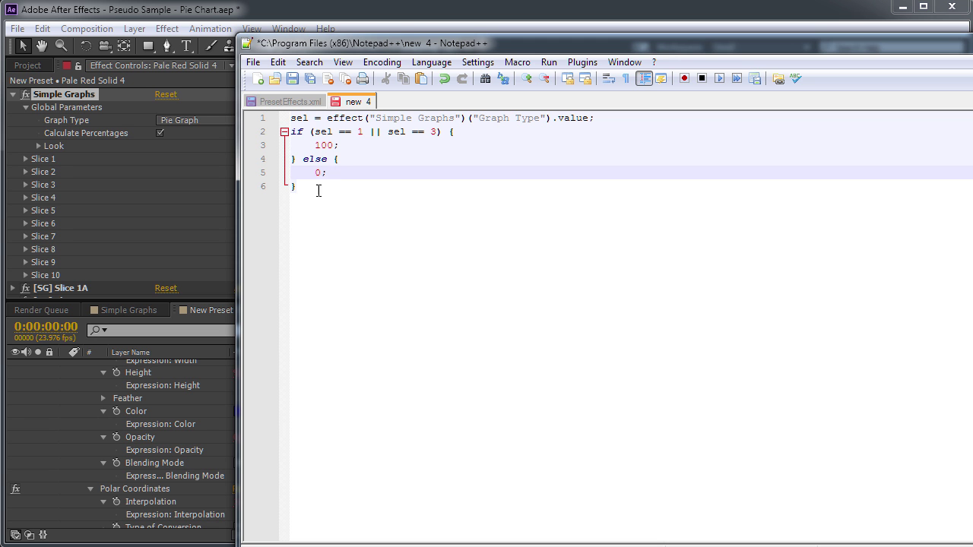
- Copy the whole script and replace the Polar Coordinates Interpolation expression with it in After Effects
key("ctrl+a")
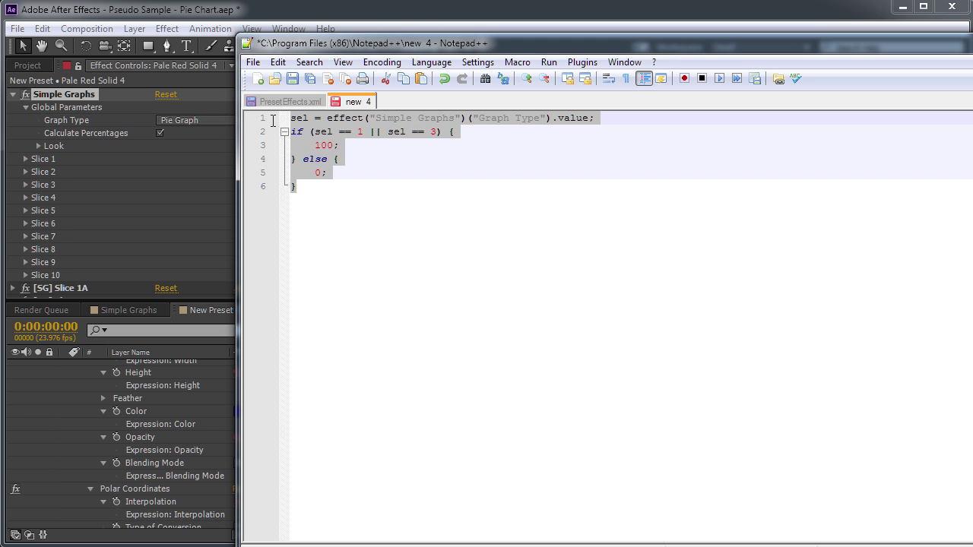
left_click(224, 15)
left_click(620, 514)
key("ctrl+v")
key("KP_Enter")
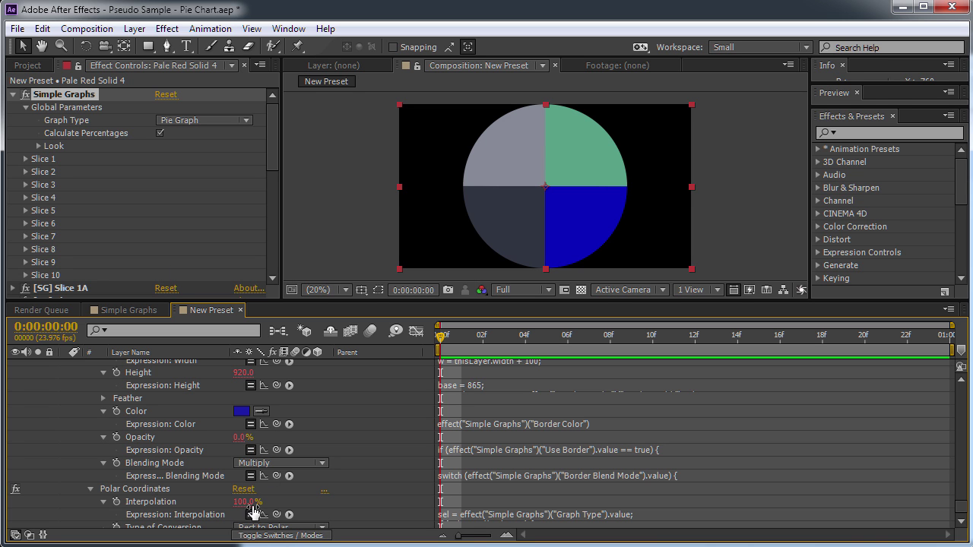
- Test the Interpolation expression by switching the graph type between Bar, Ring and Pie Graph, ending on Ring Graph
left_click(209, 122)
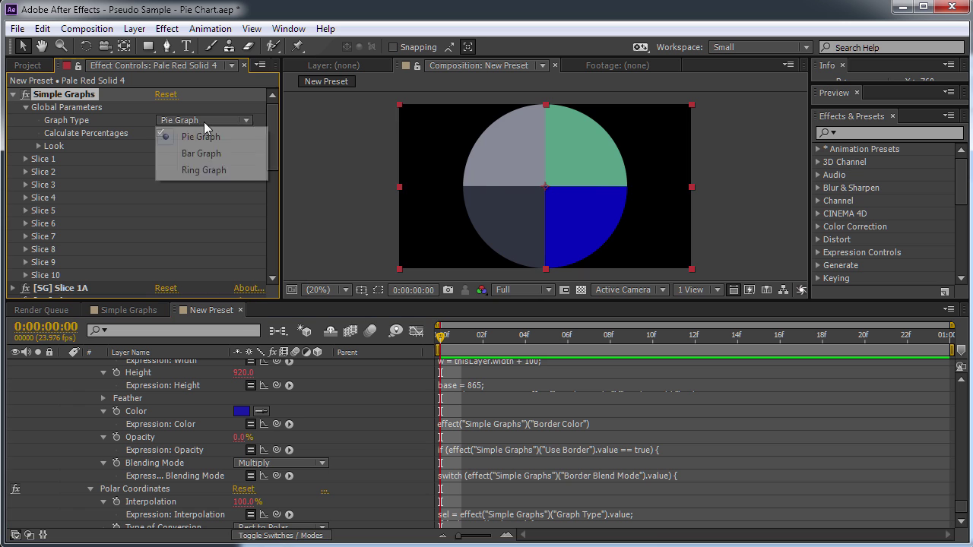
left_click(199, 153)
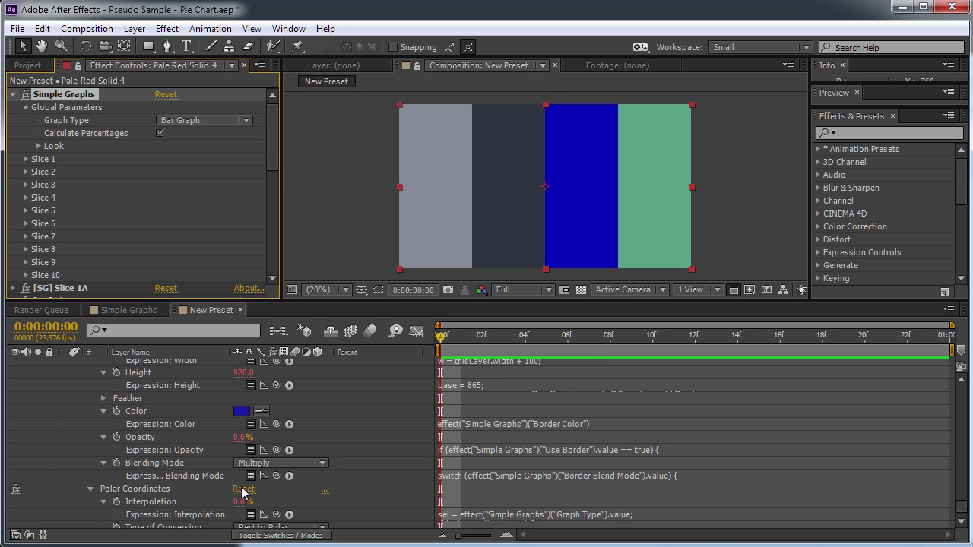
left_click(194, 120)
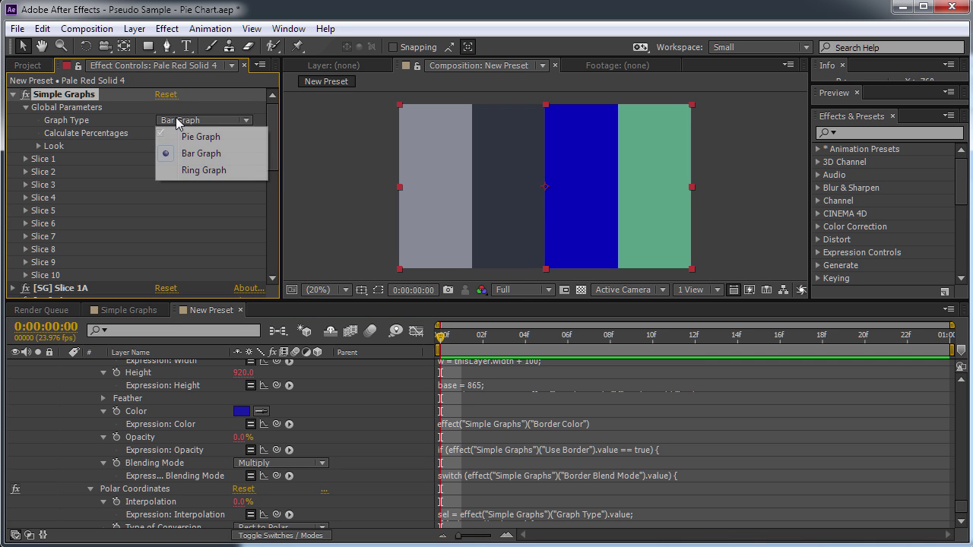
left_click(202, 171)
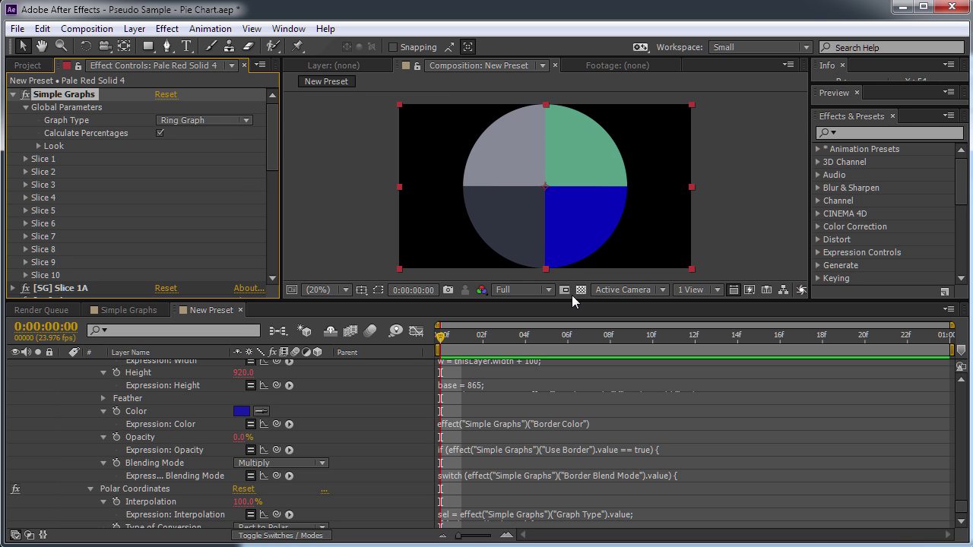
left_click(234, 122)
left_click(217, 153)
left_click(223, 120)
left_click(224, 138)
left_click(222, 120)
left_click(201, 153)
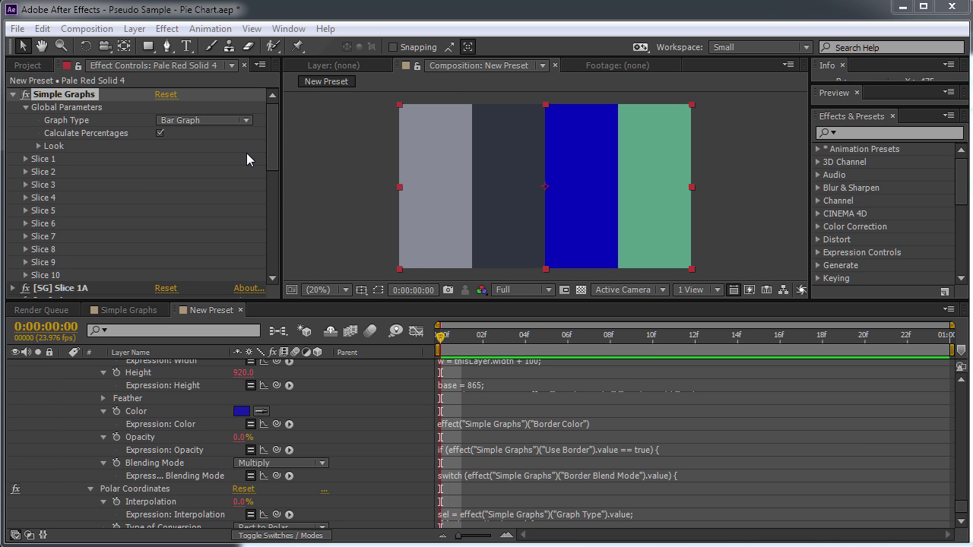
left_click(227, 123)
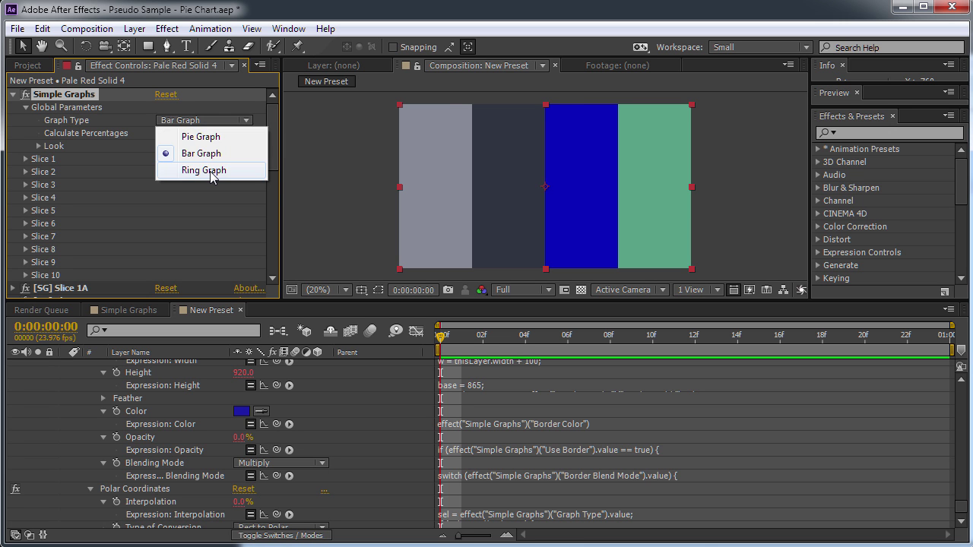
left_click(211, 172)
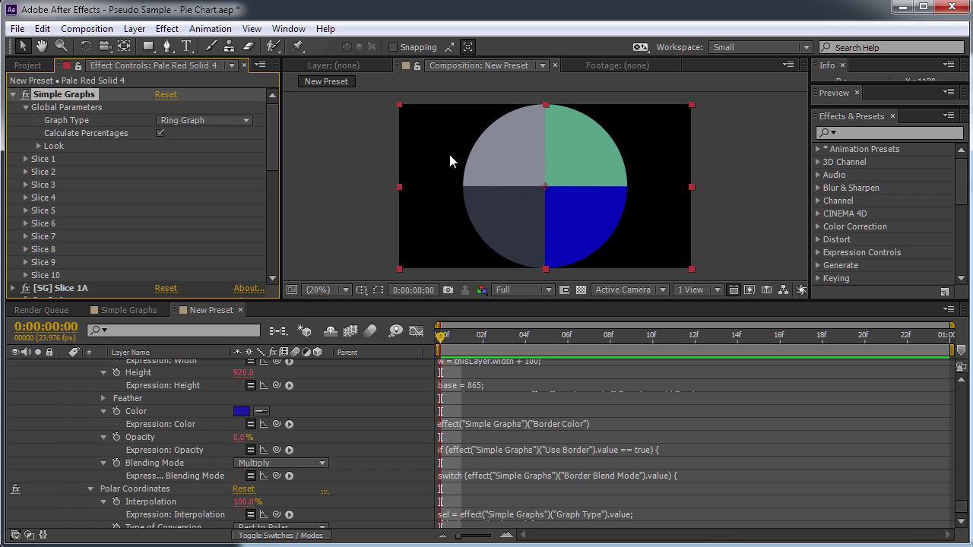
- Turn off the Polar Coordinates effect and rename it [SG] Pie
left_click_drag(272, 130, 250, 274)
left_click(25, 266)
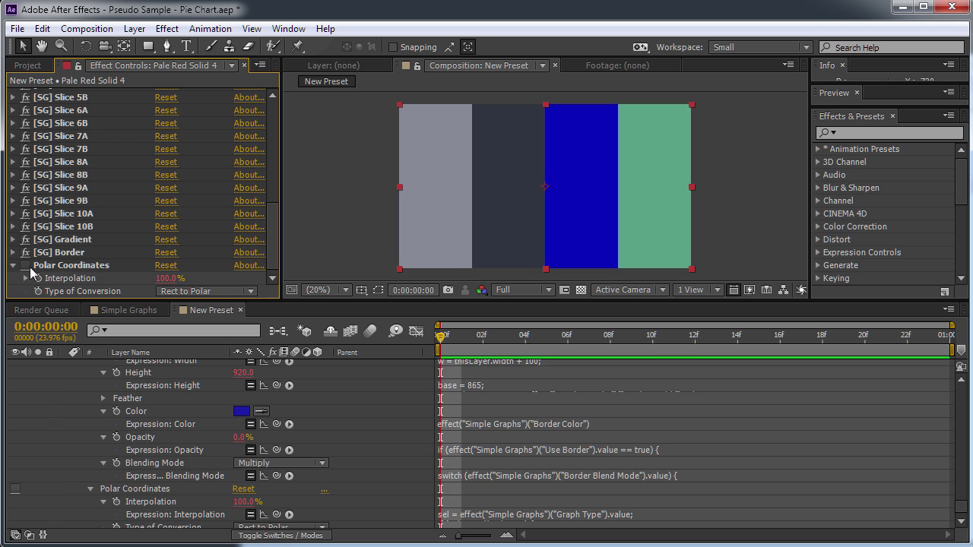
left_click(72, 266)
key("Return")
type("[]")
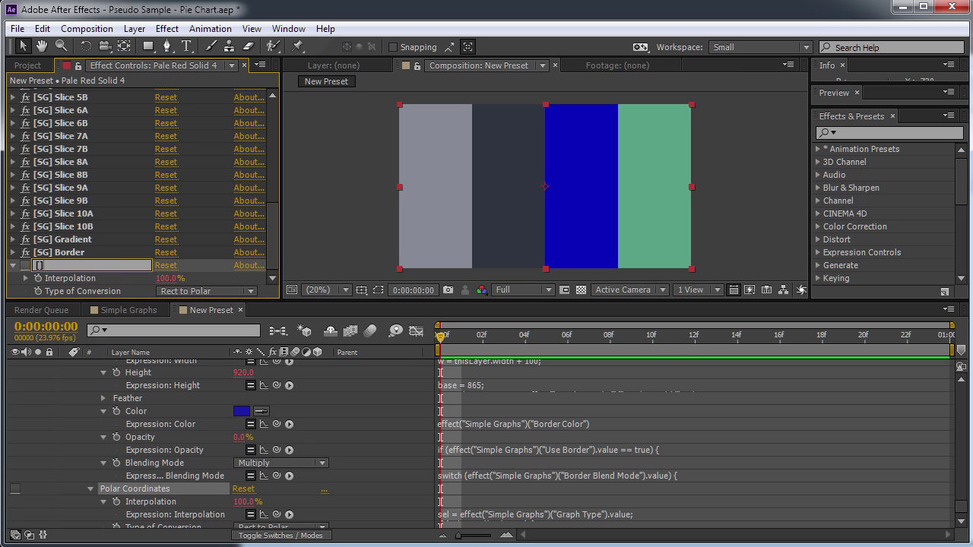
type("SG")
type(" Pie")
key("Return")
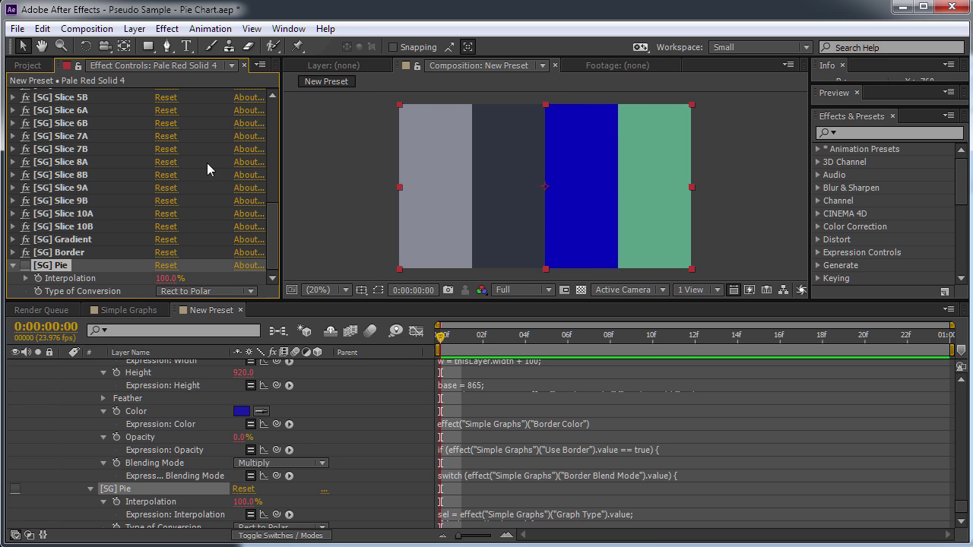
- Apply a Linear Wipe effect to the solid with a 180° wipe angle and 77% transition completion
left_click(167, 28)
mouse_move(91, 439)
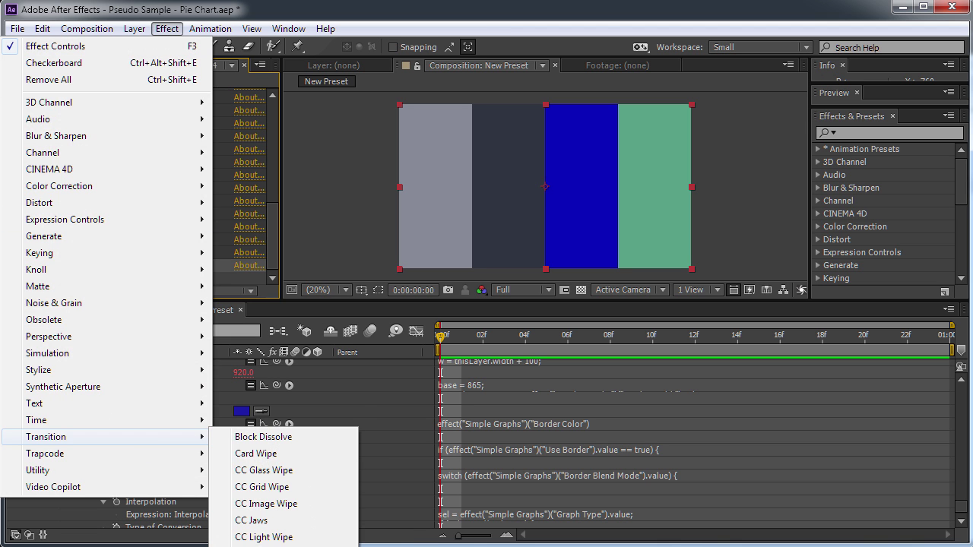
left_click(262, 546)
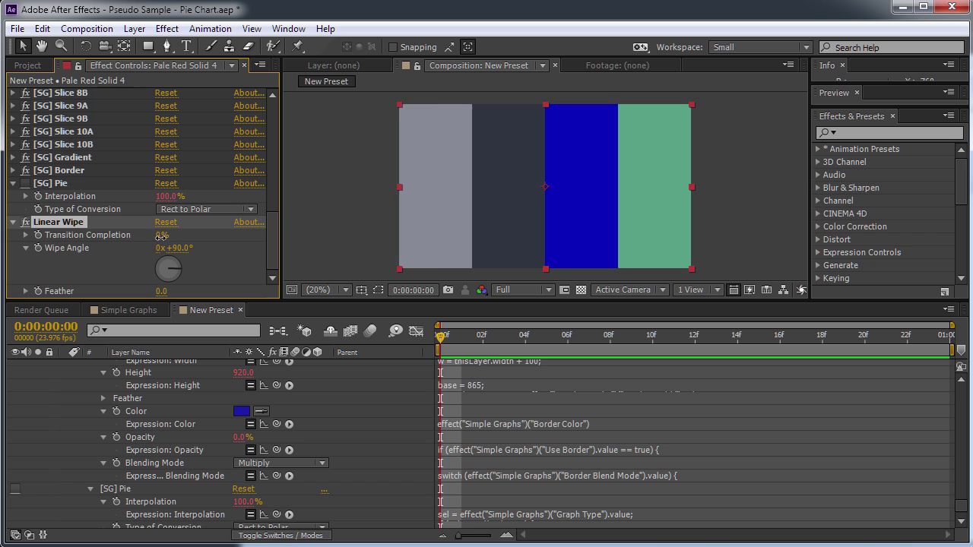
left_click_drag(161, 236, 198, 238)
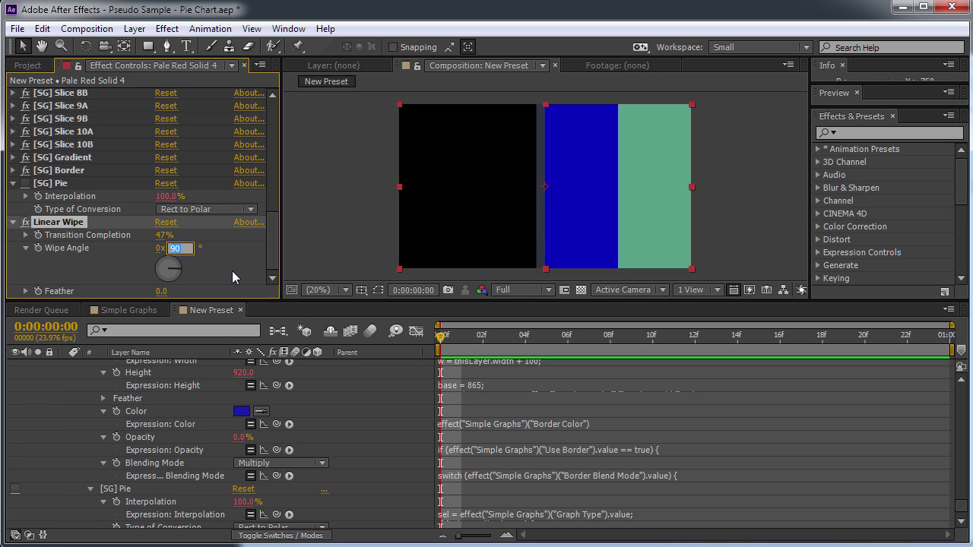
type("180")
key("Return")
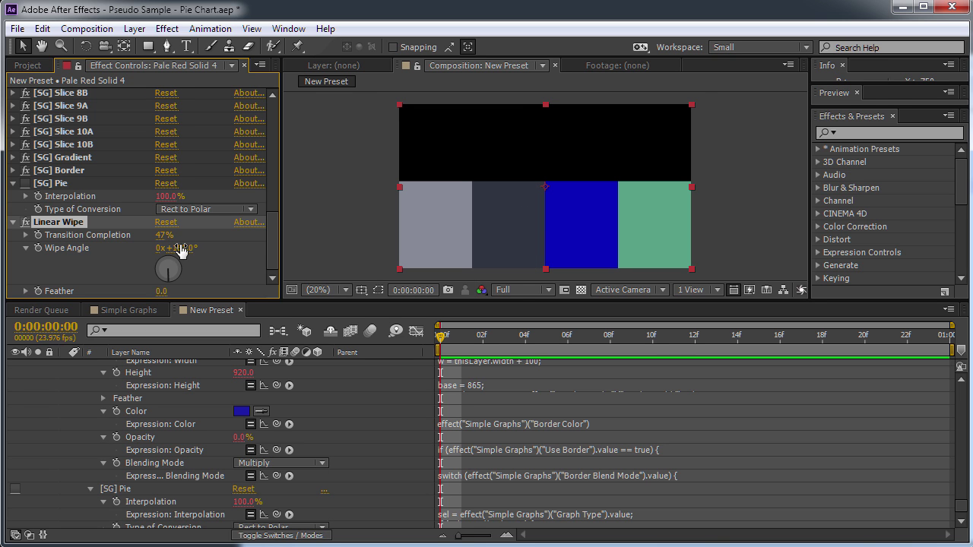
mouse_move(162, 240)
left_mouse_down()
mouse_move(183, 237)
mouse_move(156, 237)
mouse_move(170, 241)
left_mouse_up()
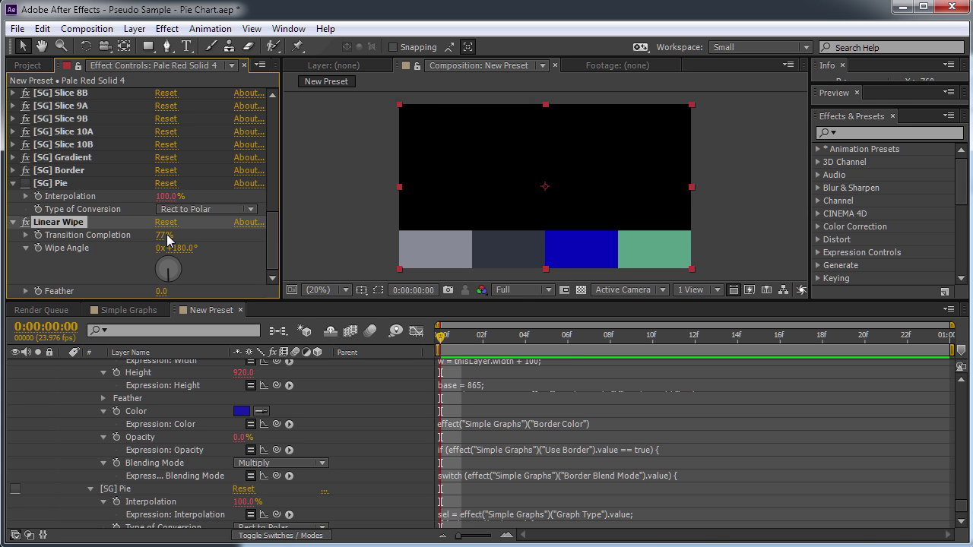
- Turn [SG] Pie back on and place Linear Wipe between [SG] Gradient and [SG] Border, comparing the graph with and without the wipe
left_click(25, 184)
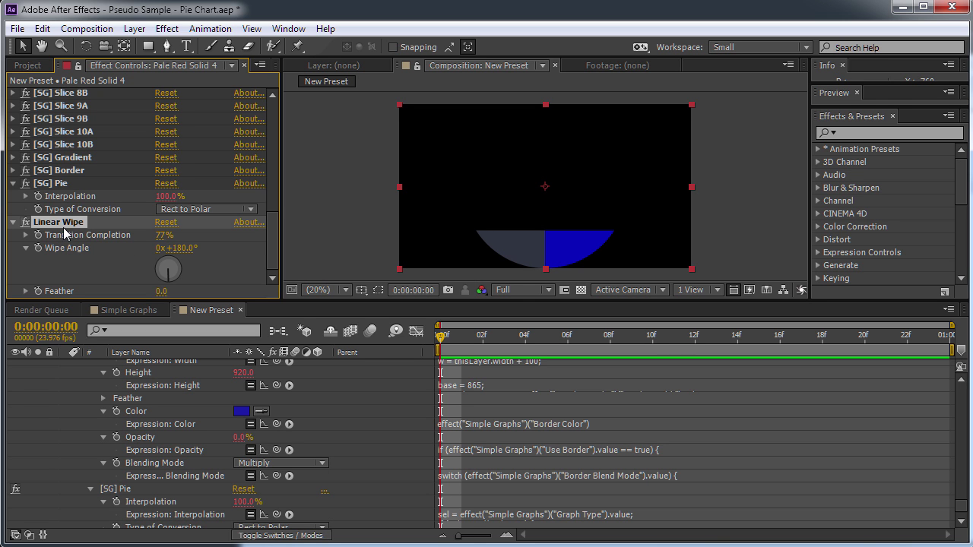
left_click_drag(64, 229, 177, 169)
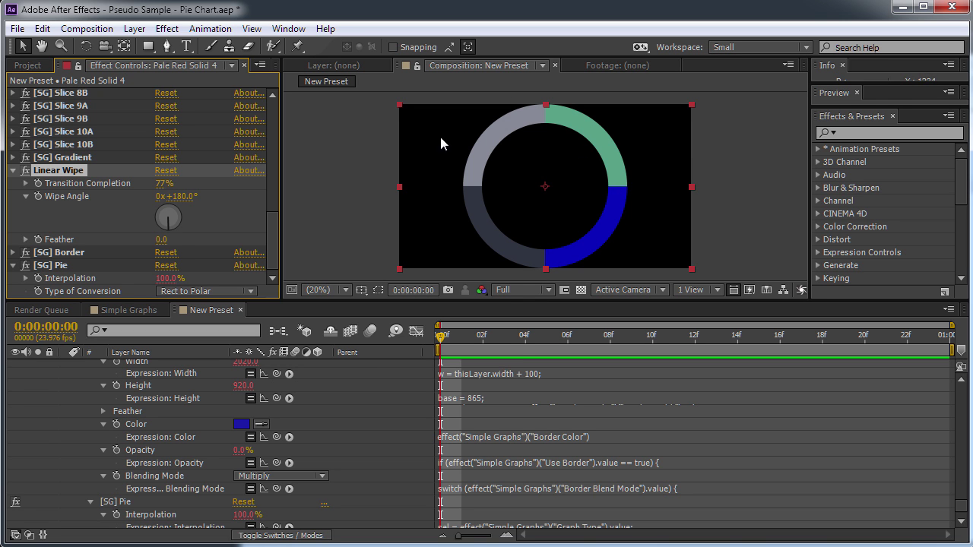
left_click(26, 170)
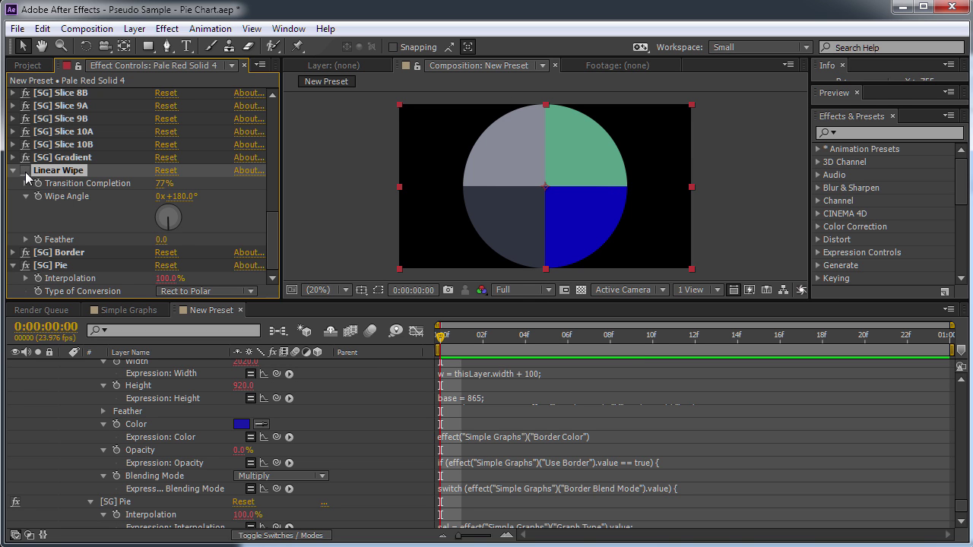
left_click(27, 171)
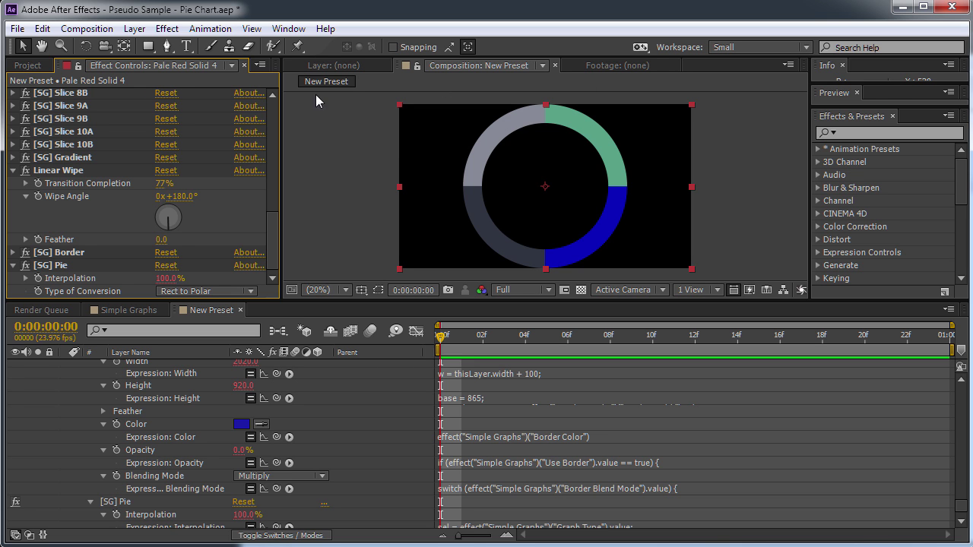
- Set Linear Wipe's transition completion to 85% and preview the thinner ring with Gradient switched on and off again
mouse_move(163, 184)
left_mouse_down()
mouse_move(180, 184)
mouse_move(167, 185)
left_mouse_up()
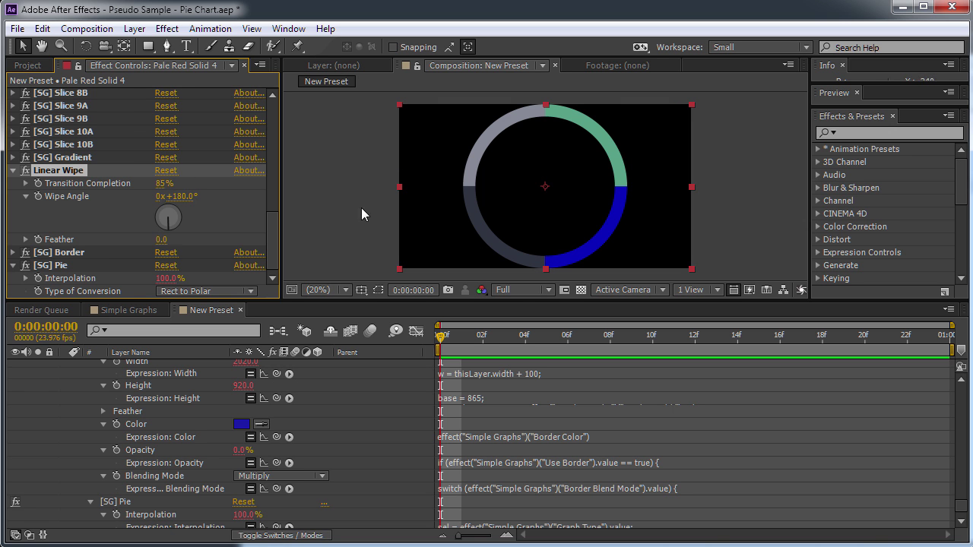
left_click_drag(272, 228, 269, 108)
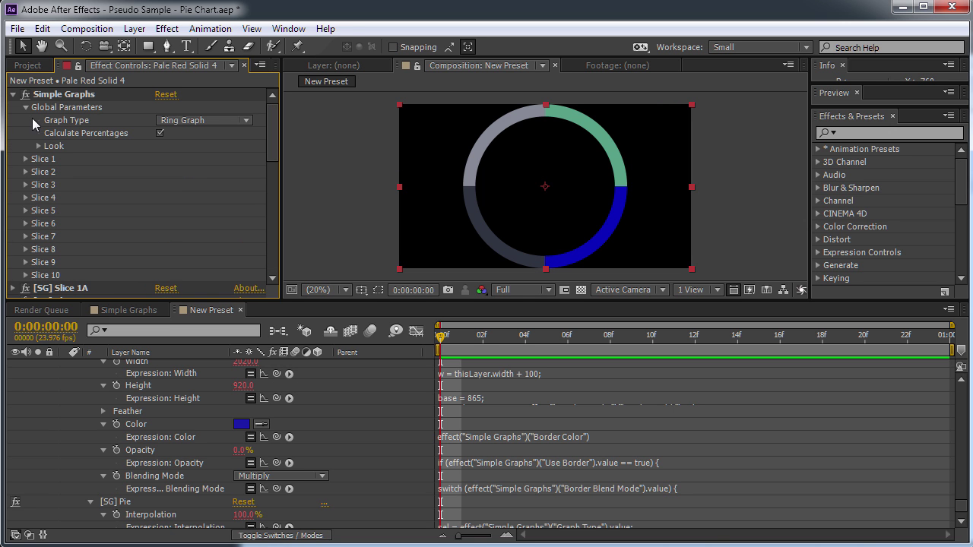
left_click(38, 146)
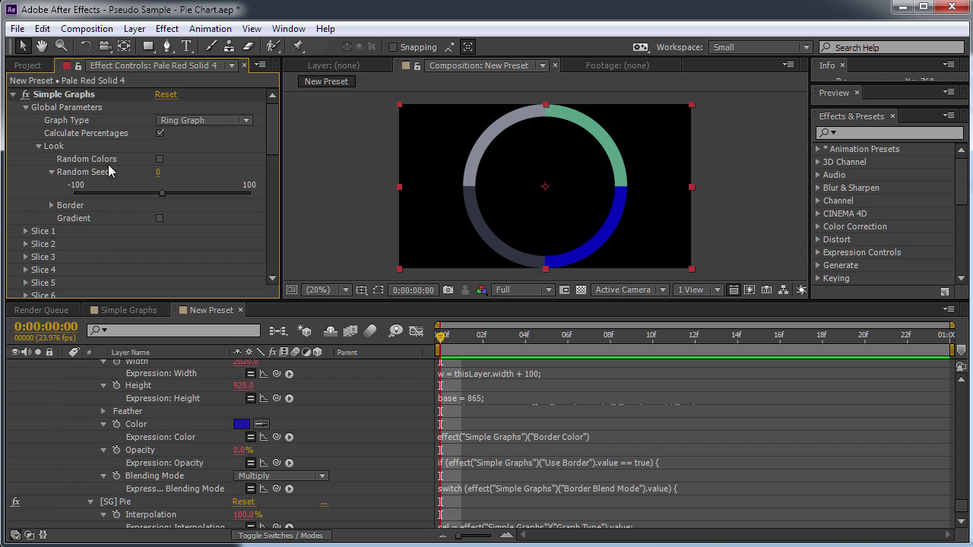
left_click(160, 218)
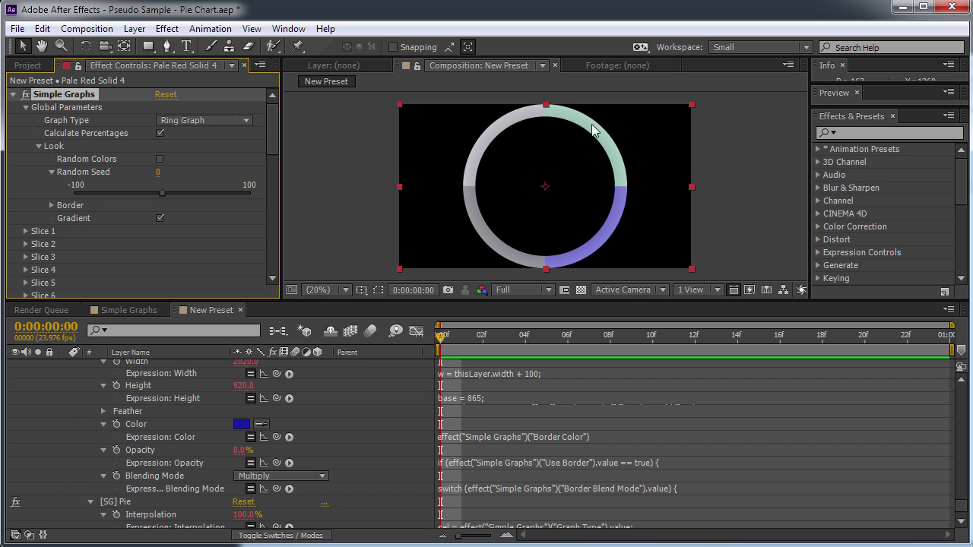
left_click(159, 218)
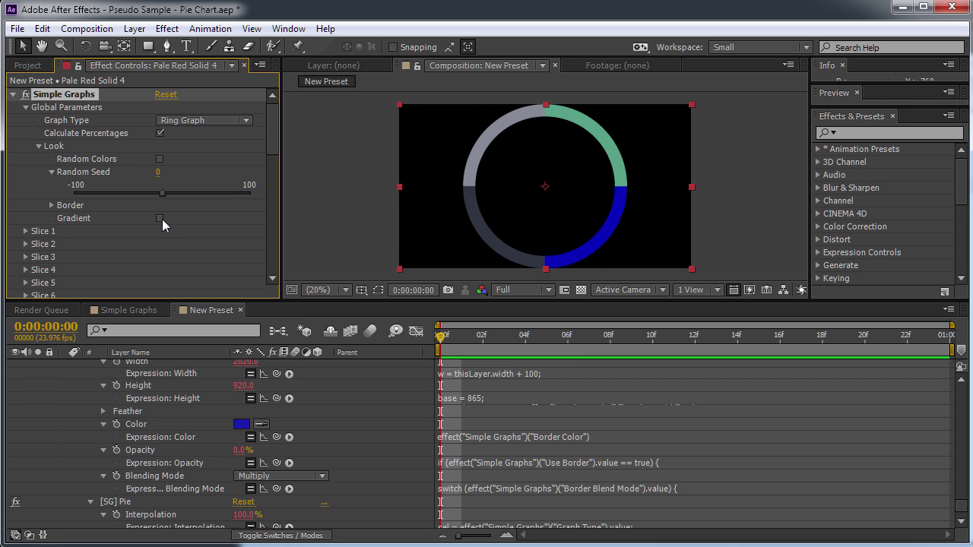
- Enable Use Border in the Simple Graphs look settings and set Border Width to 10
left_click(52, 205)
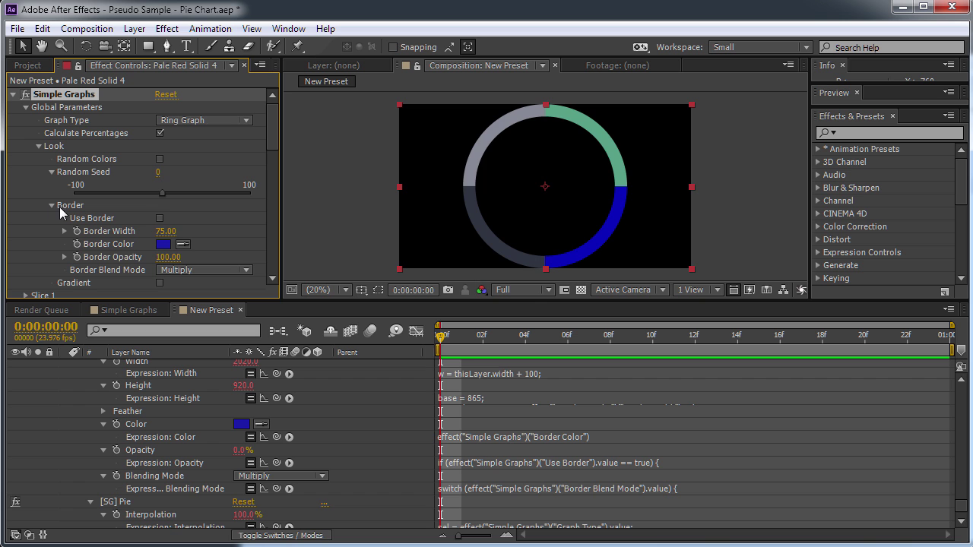
left_click(159, 218)
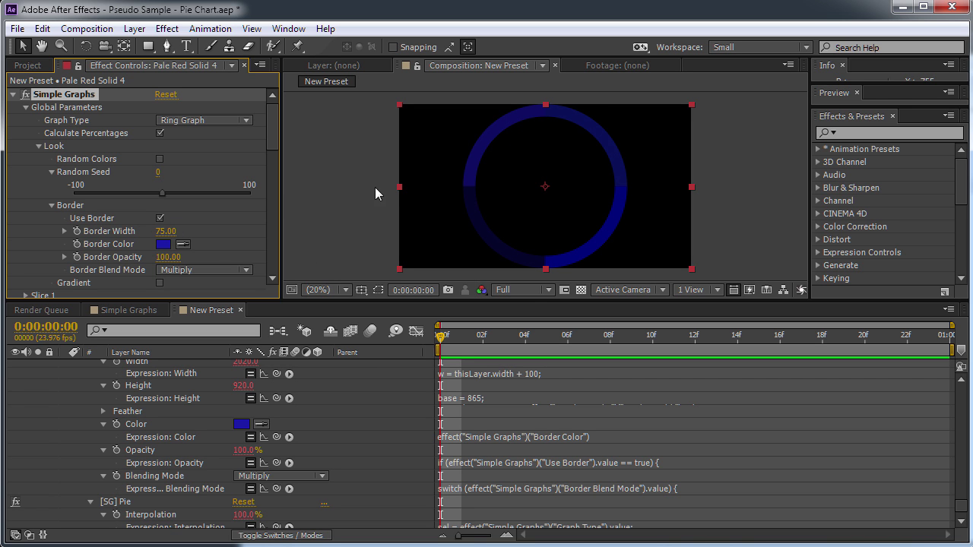
left_click(164, 231)
type("10")
key("Return")
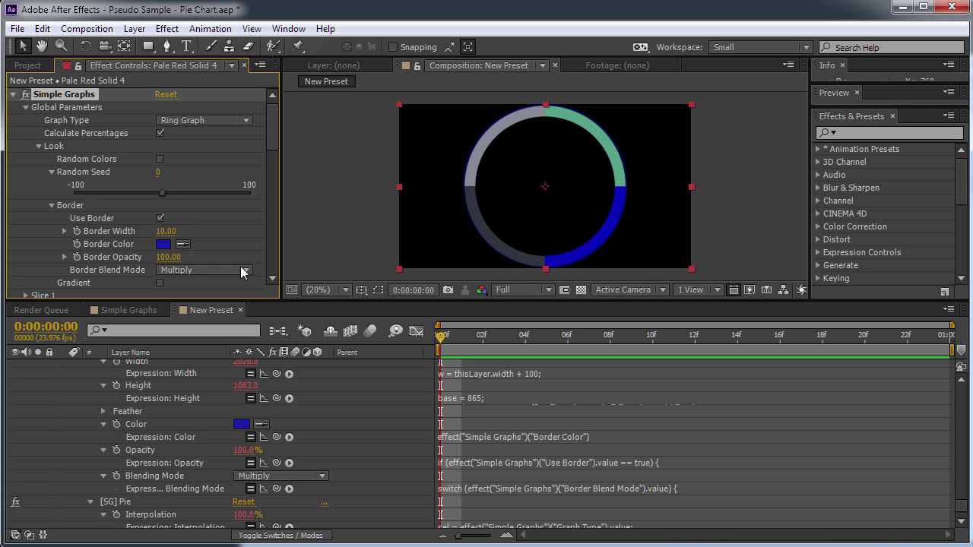
- Set Border Blend Mode to Normal and Border Color to yellow
left_click(182, 270)
left_click(190, 288)
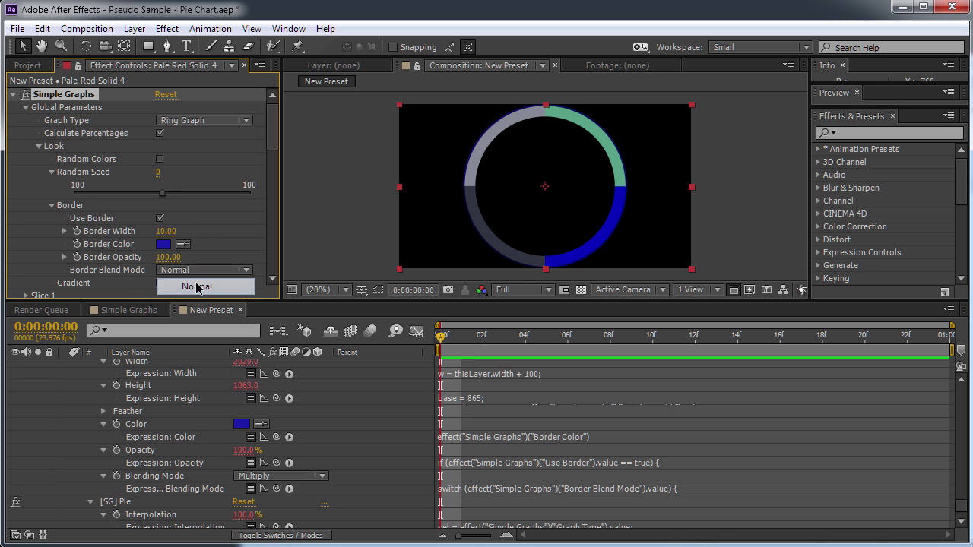
left_click(163, 244)
left_click_drag(408, 348, 356, 312)
left_click(677, 319)
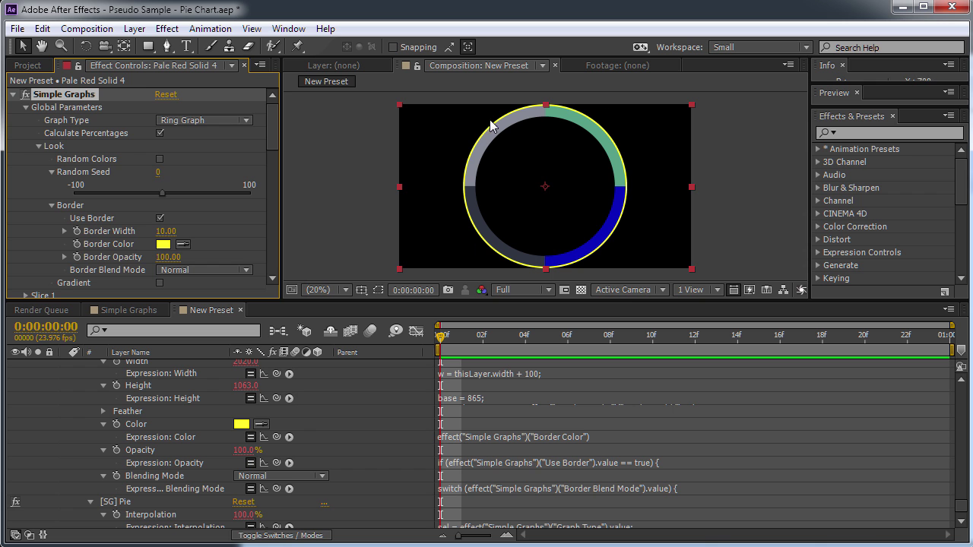
- Turn off [SG] Pie and add a Mirror effect placed between [SG] Border and [SG] Pie
scroll(86, 163, "down", 3)
scroll(76, 228, "down", 5)
left_click(25, 265)
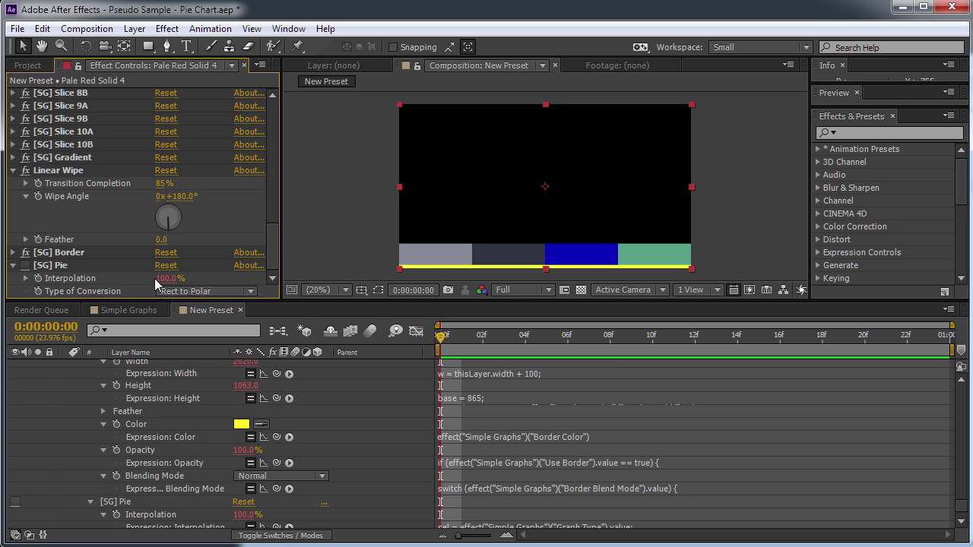
left_click(171, 29)
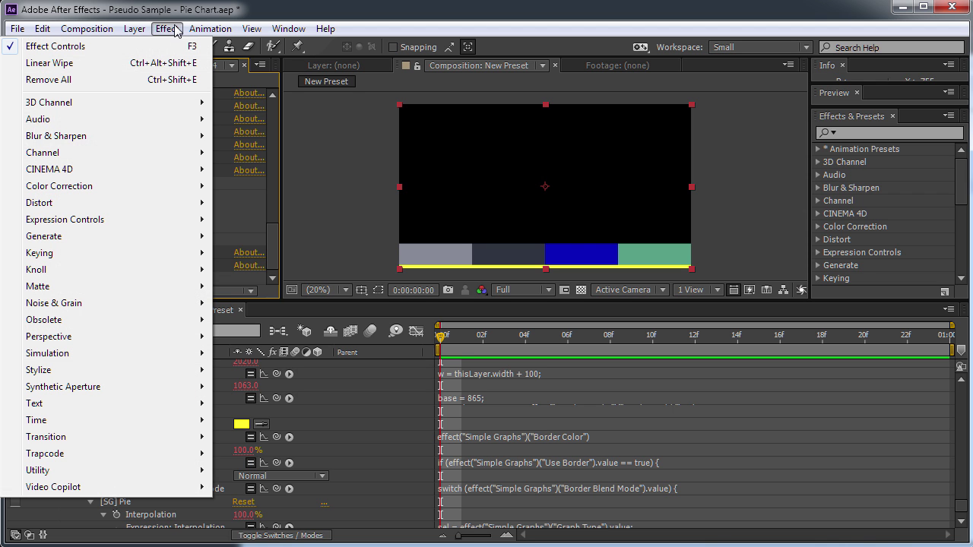
mouse_move(110, 201)
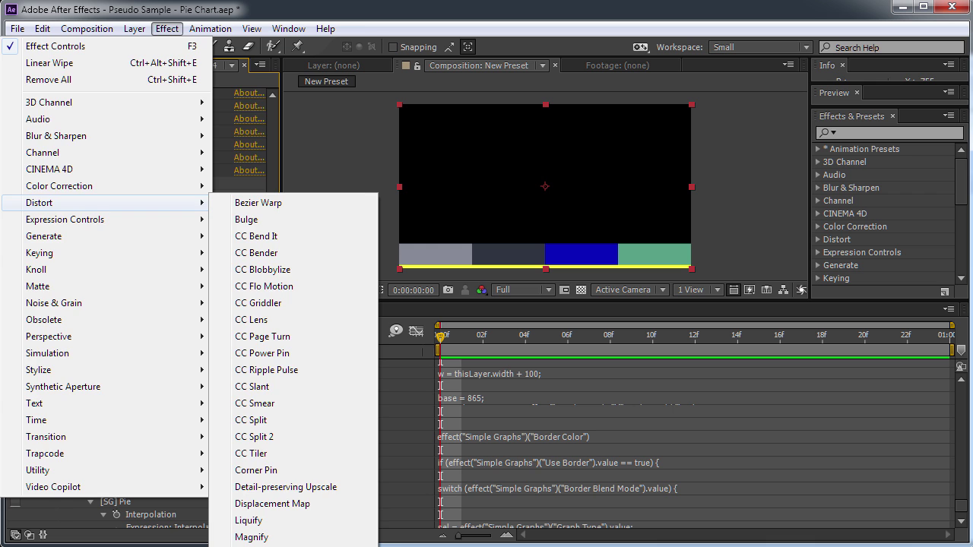
left_click(252, 546)
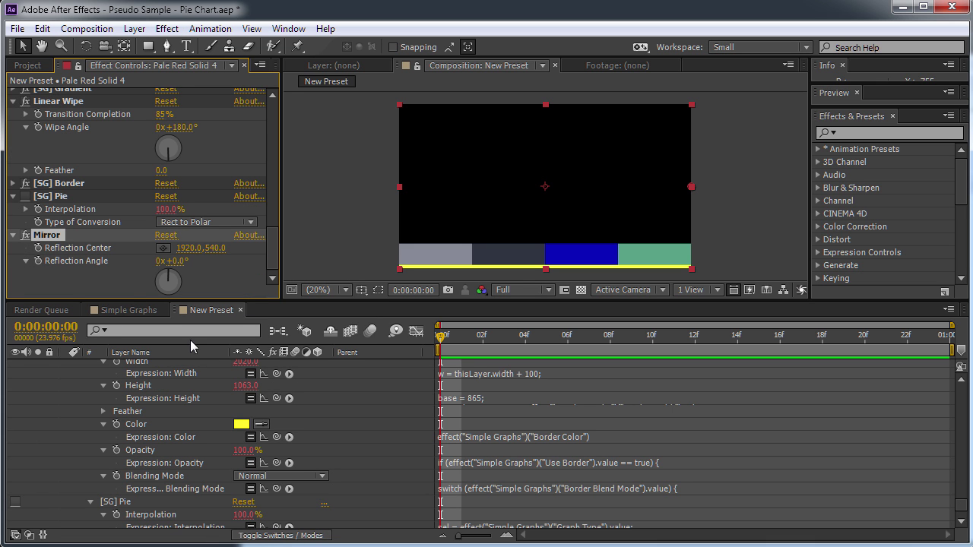
left_click_drag(52, 239, 65, 195)
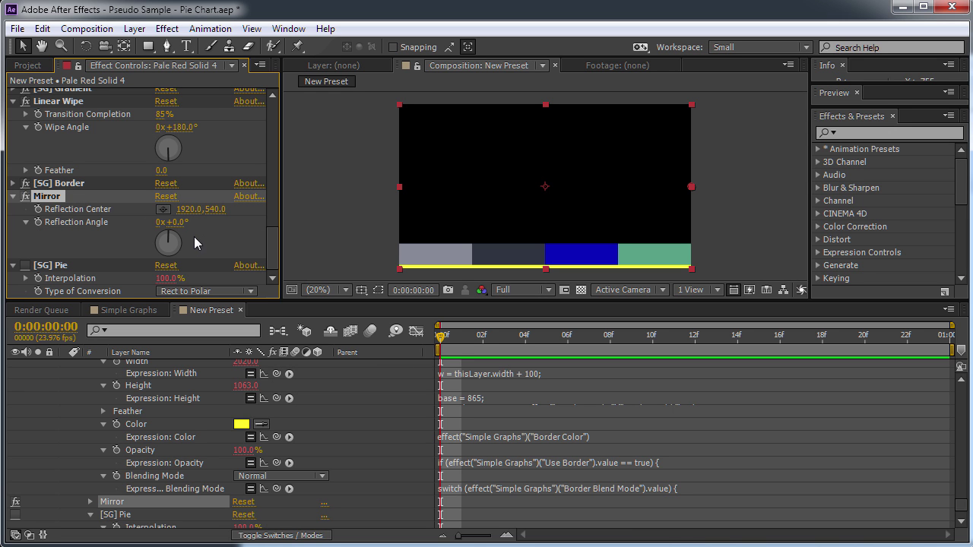
left_click_drag(66, 198, 75, 263)
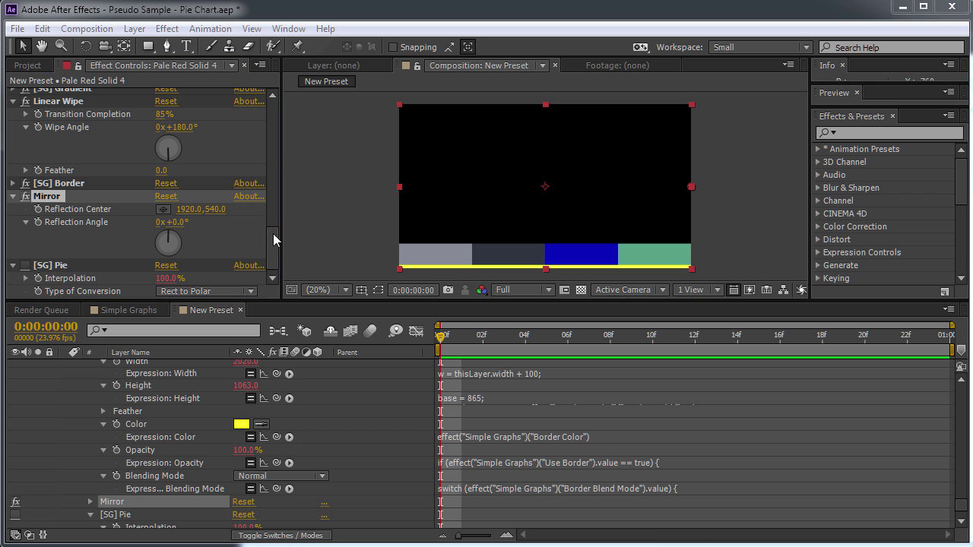
- Set Mirror's Reflection Center to 1925, 995 and Reflection Angle to -90°, previewing the result with [SG] Pie briefly on
left_click(164, 210)
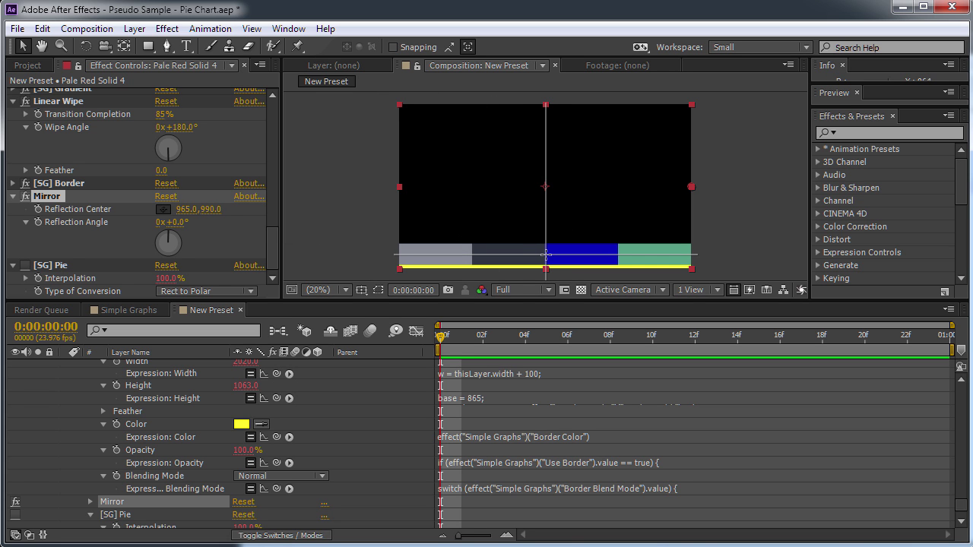
left_click(691, 256)
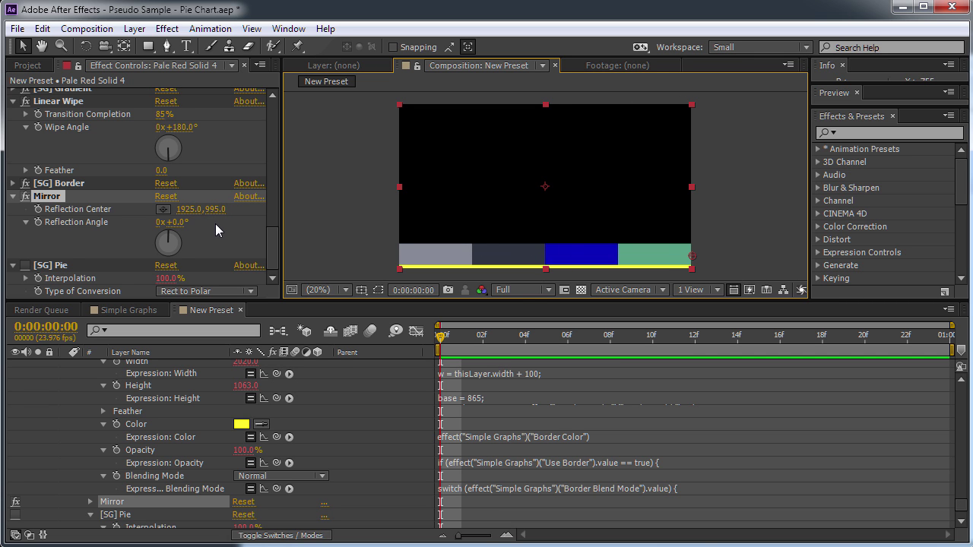
left_click_drag(176, 222, 99, 221)
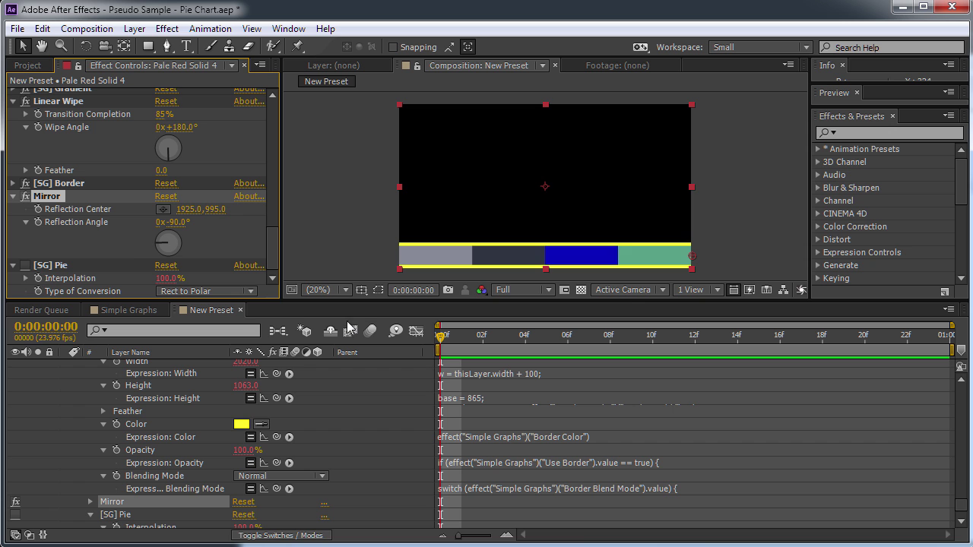
left_click(23, 266)
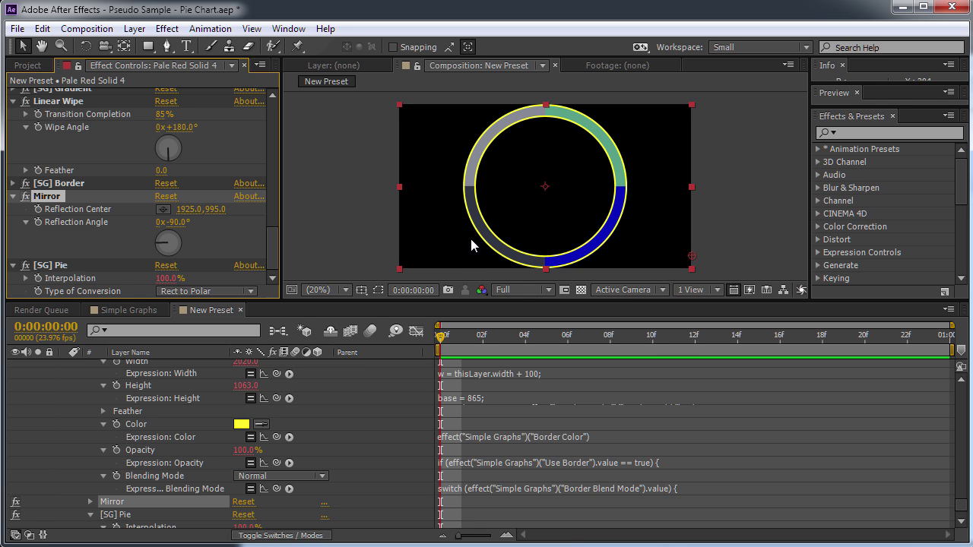
left_click(26, 265)
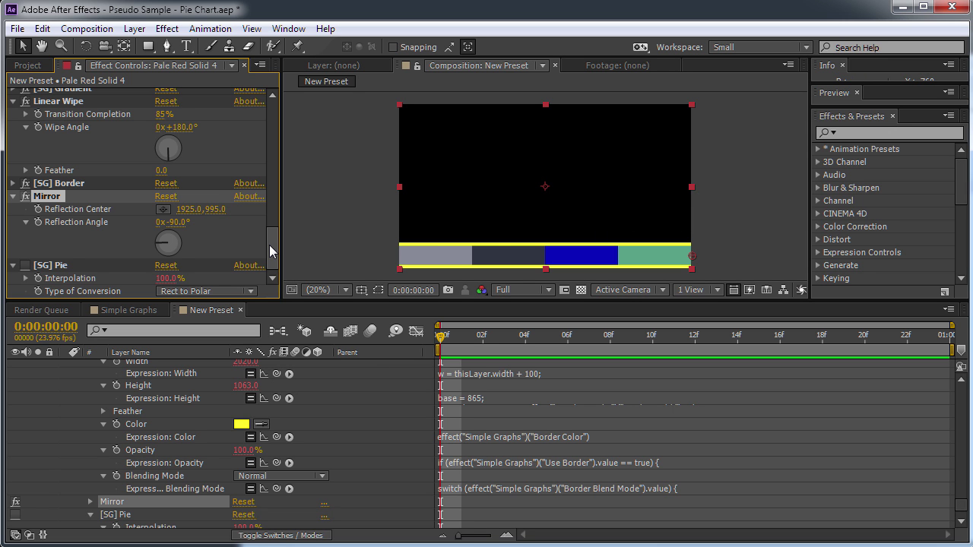
- Compare the mirrored strip with the graph type set to Pie Graph and back to Ring Graph
left_click_drag(271, 252, 273, 100)
left_click(242, 120)
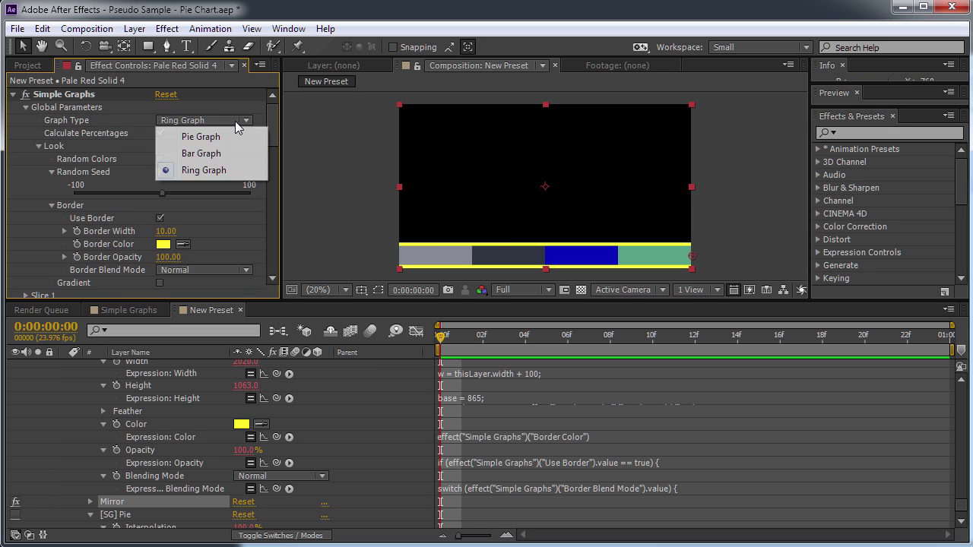
left_click(229, 141)
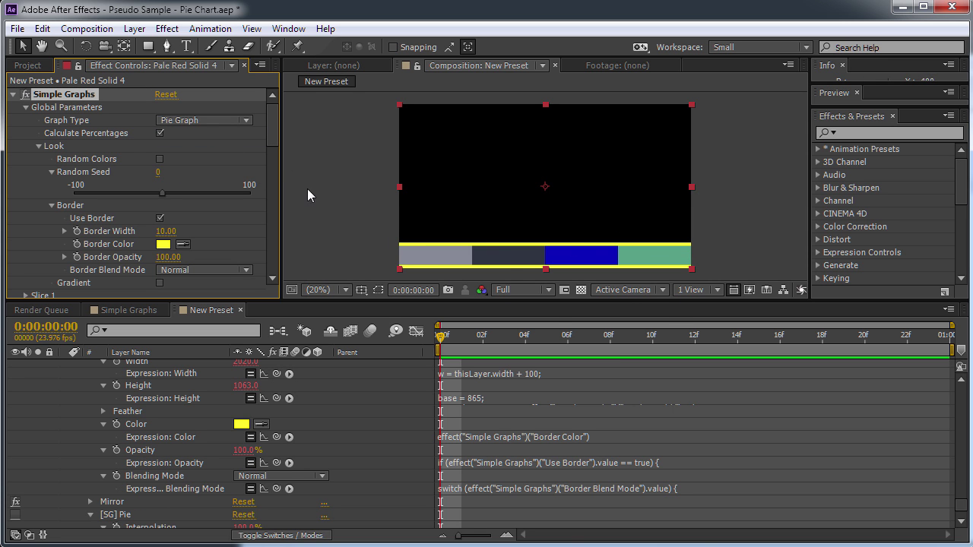
left_click(243, 123)
left_click(218, 168)
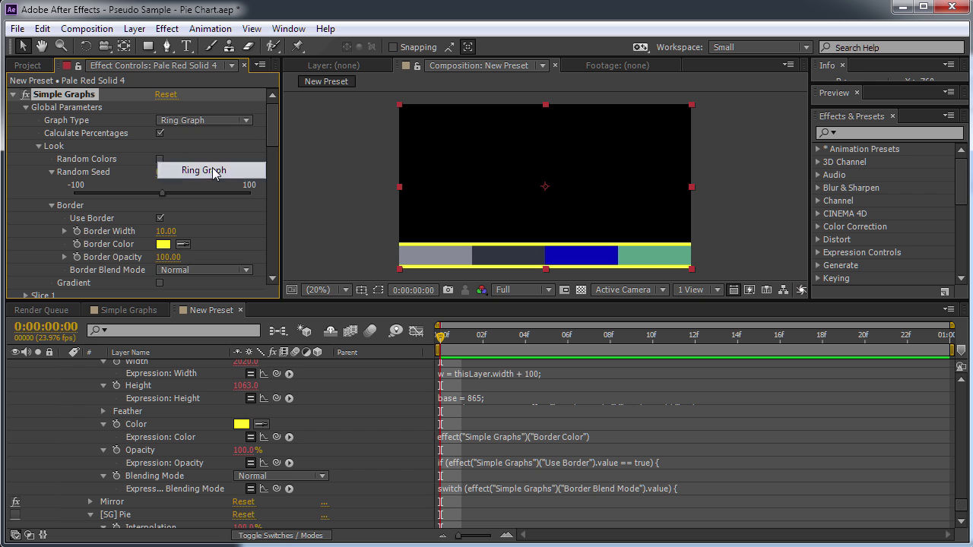
- Set Mirror's Reflection Angle back to 0°
left_click_drag(274, 124, 272, 251)
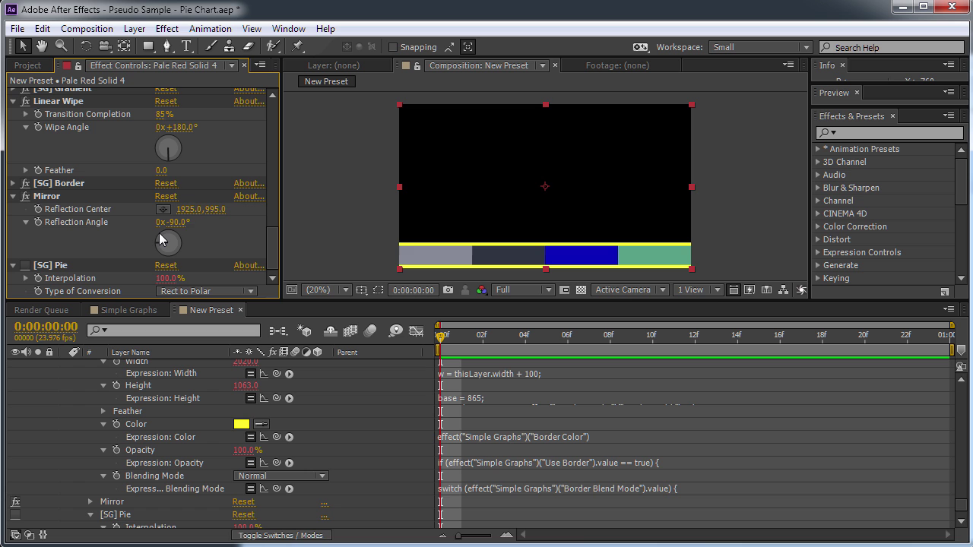
left_click(185, 223)
type("0")
key("Return")
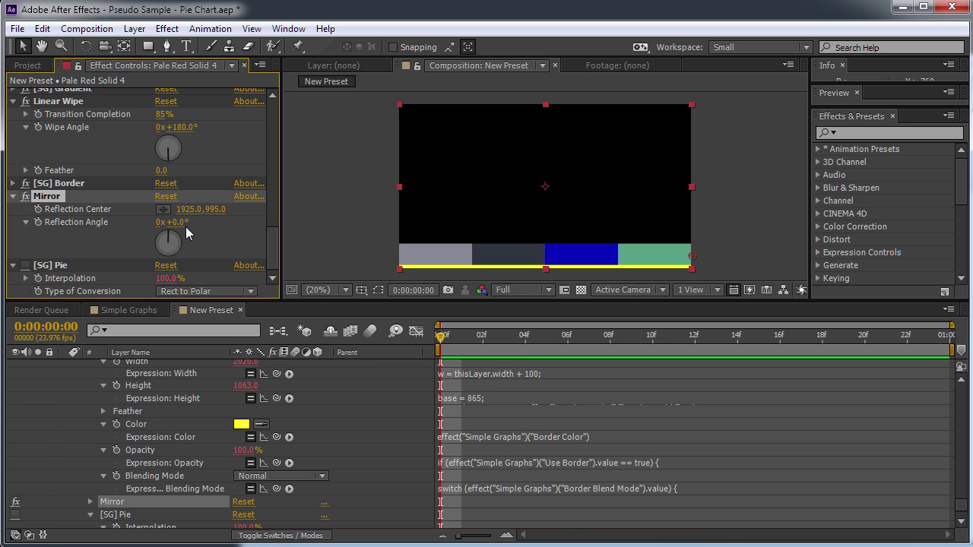
- Compare the flat strip with Linear Wipe off and on, leaving the effect on
left_click(25, 101)
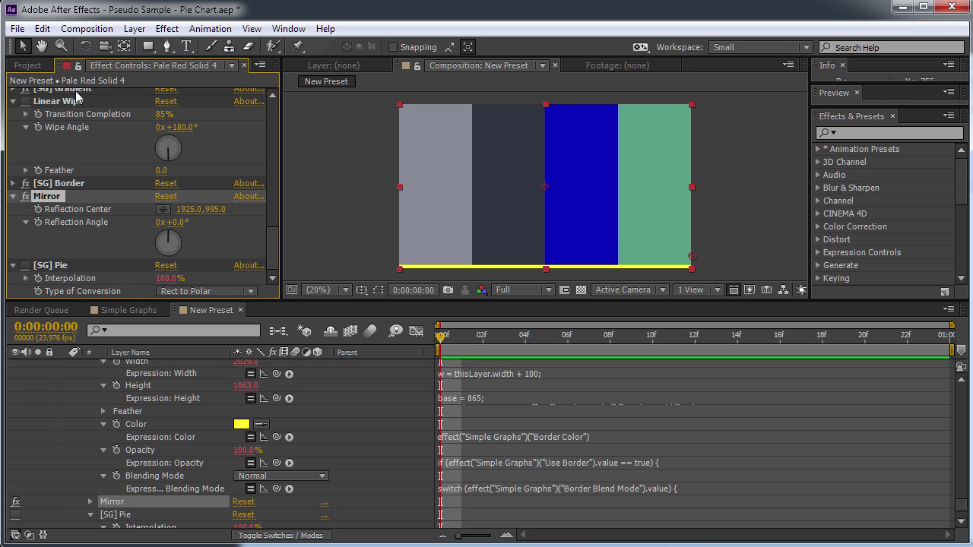
left_click(25, 101)
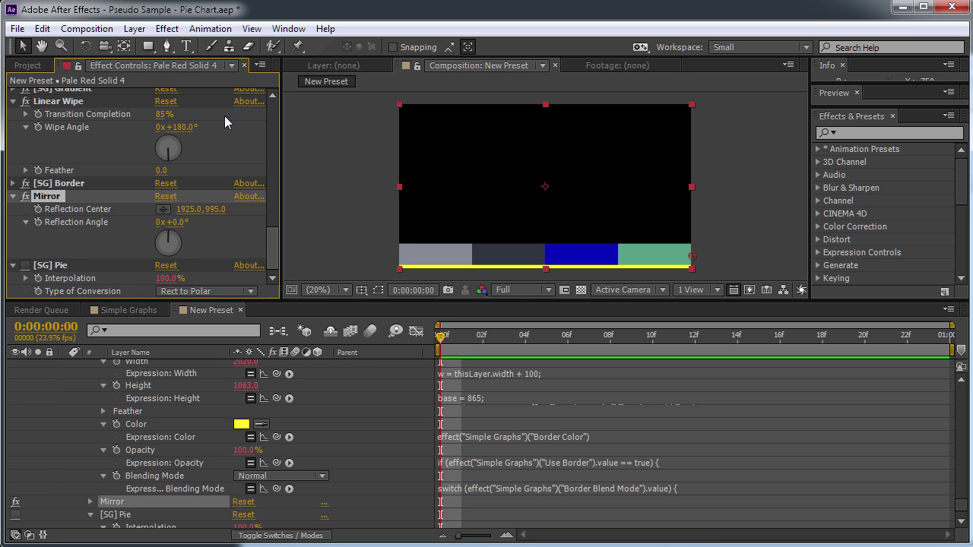
left_click(25, 102)
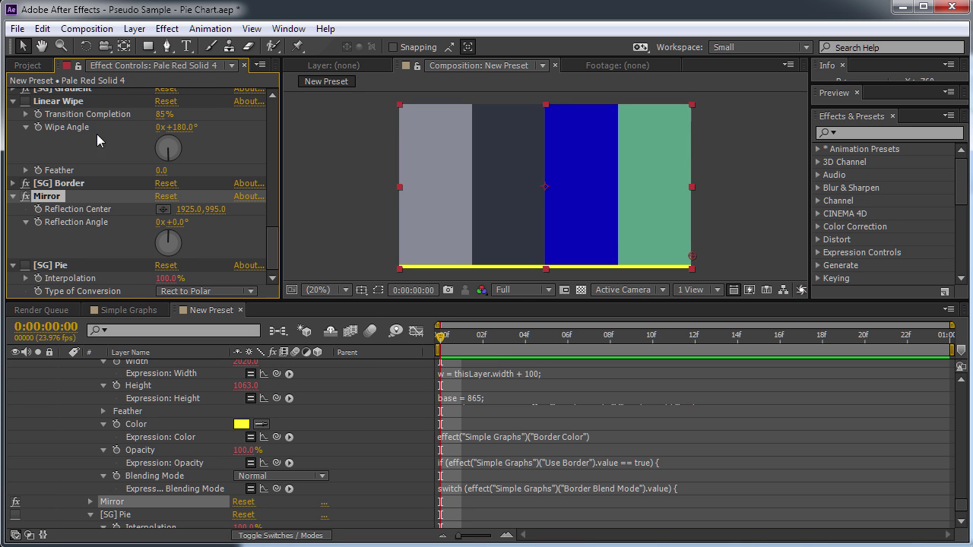
left_click(25, 102)
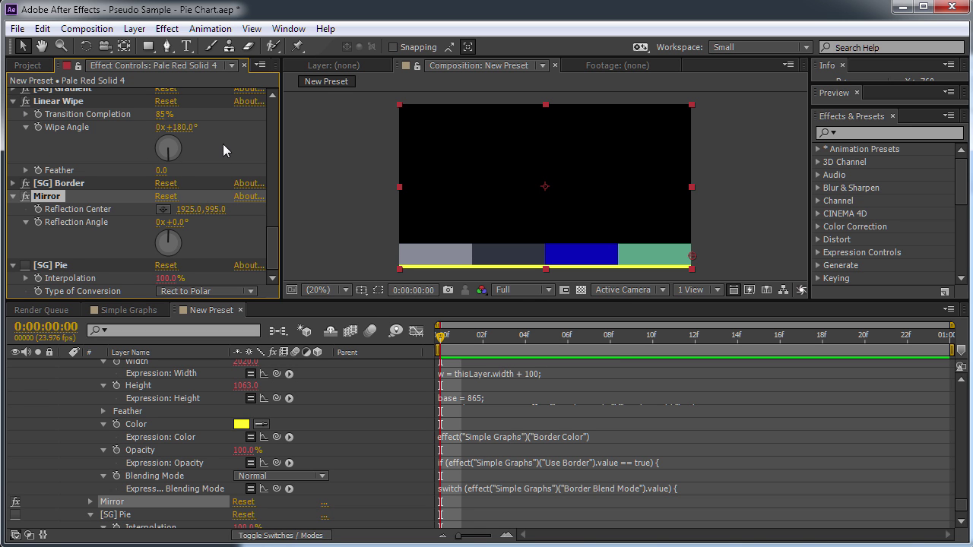
- Add an expression to Linear Wipe's Transition Completion that references the Simple Graphs Graph Type control
left_click(38, 114, "alt")
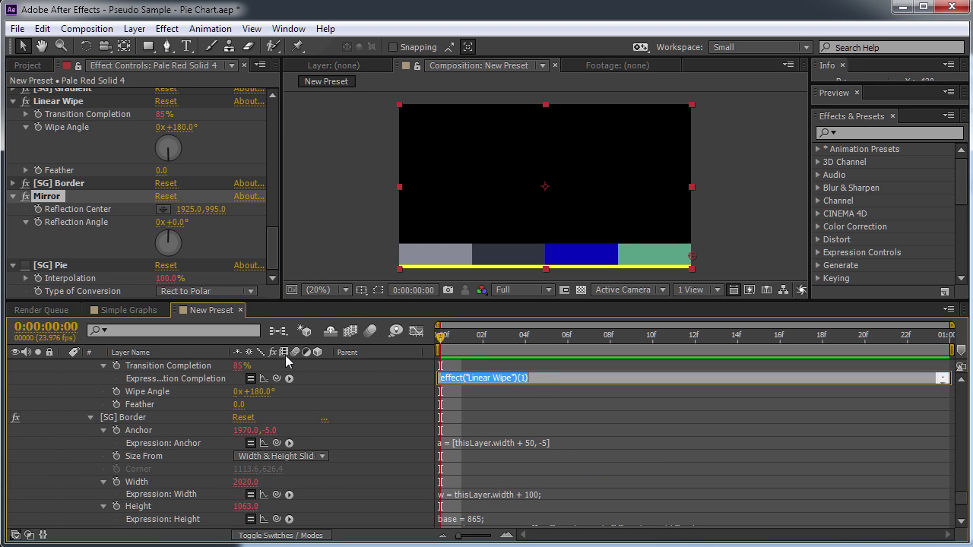
left_click(278, 378)
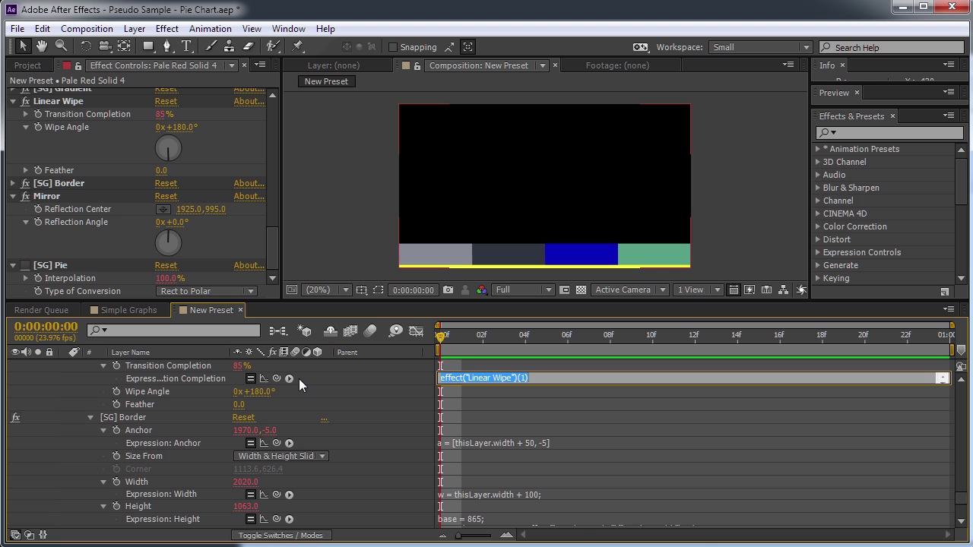
left_click_drag(277, 378, 115, 117)
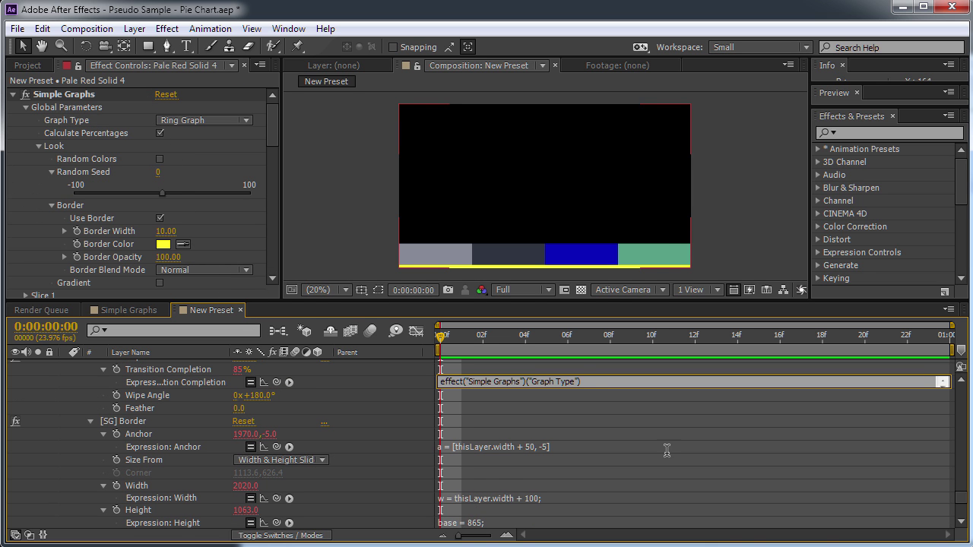
- Copy the Graph Type expression into Notepad++, replacing the existing text of the new 4 document
left_click(580, 381)
key("ctrl+c")
key("alt+Tab")
key("ctrl+a")
key("ctrl+v")
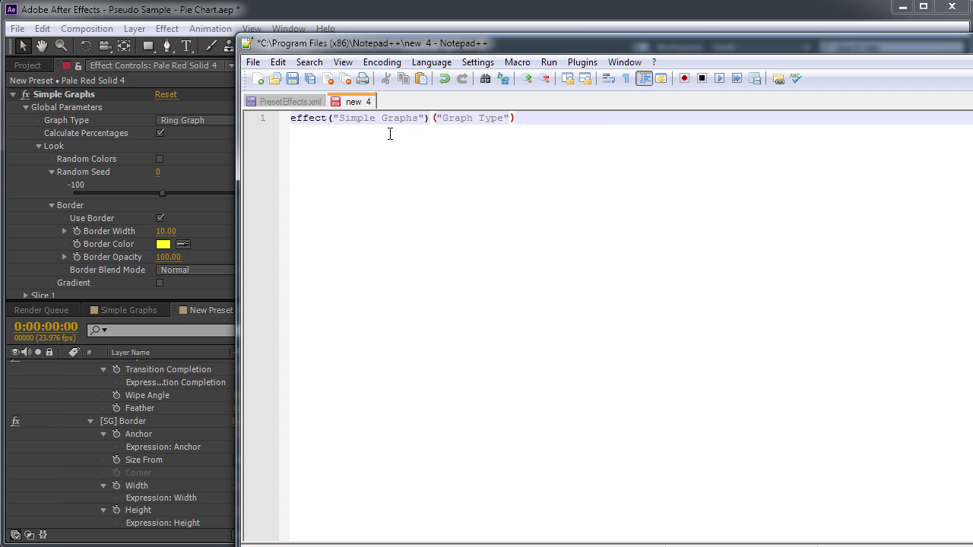
- Wrap the Graph Type reference in an if condition testing .value == 3 and open its code block
left_click(292, 120)
type("if (")
key("End")
type(")")
key("Left")
type(".ve")
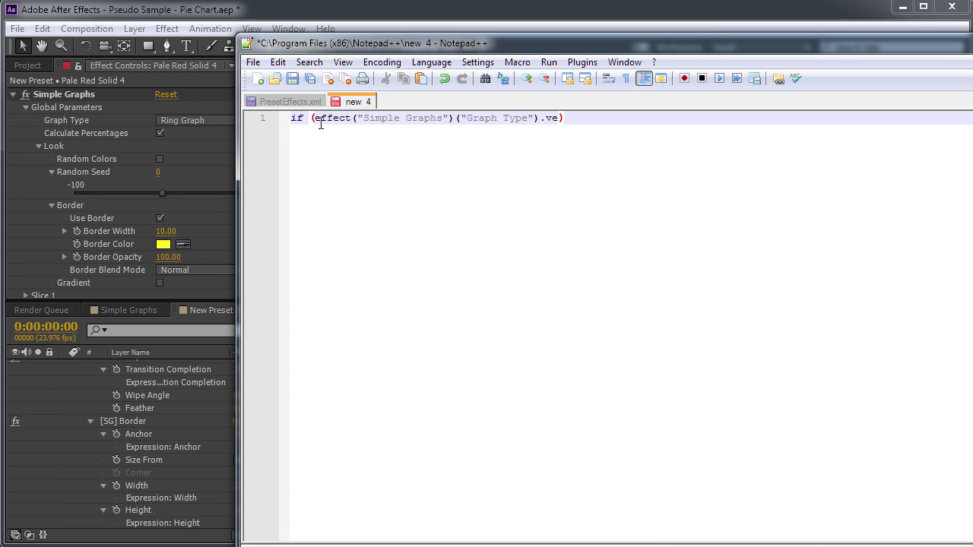
key("BackSpace")
type("alue == 3) {")
key("Return")
key("Return")
- Enter 85; as the indented result of the if block
left_click_drag(364, 46, 358, 40)
left_click(314, 126)
type("85")
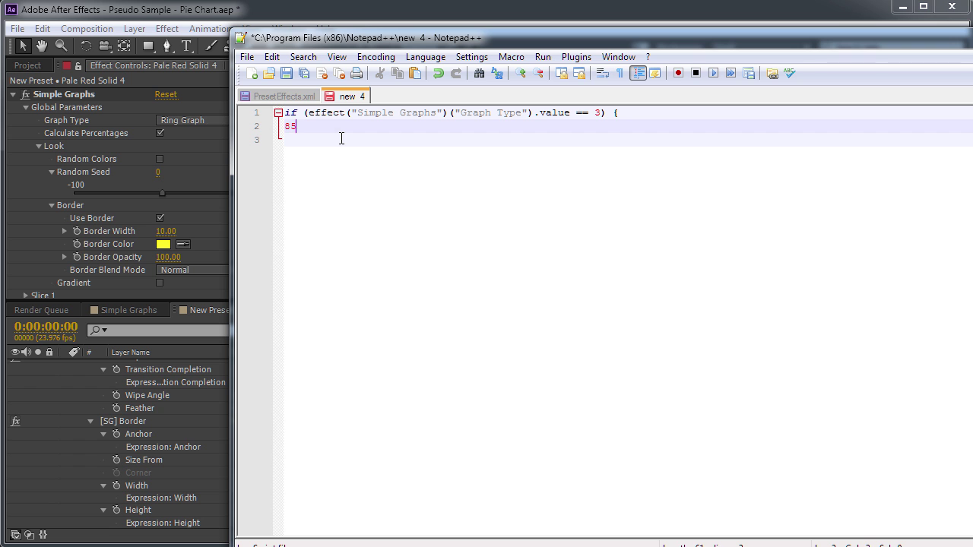
key("Tab")
type(";")
key("Return")
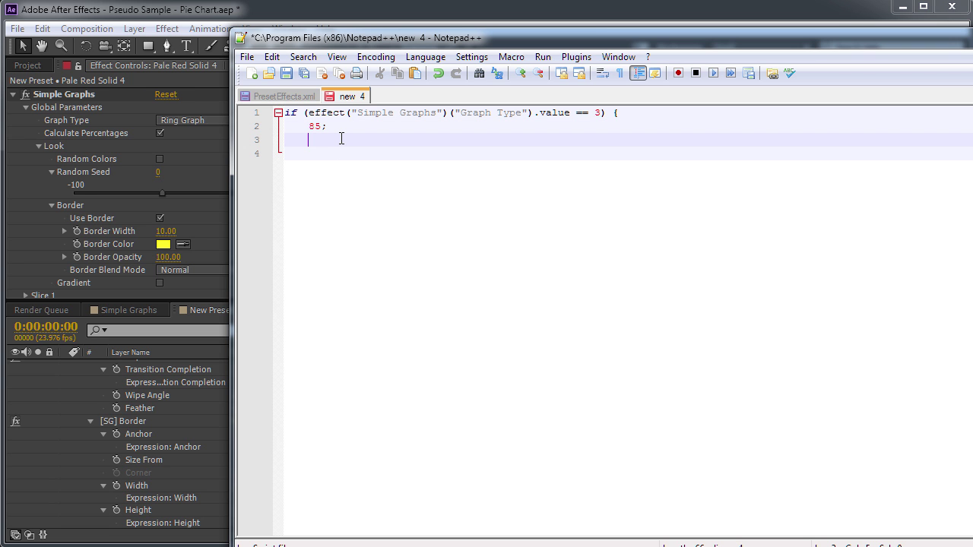
- Add an else block that returns 0; and close it with a brace
key("BackSpace")
type("} else {")
key("Return")
key("Return")
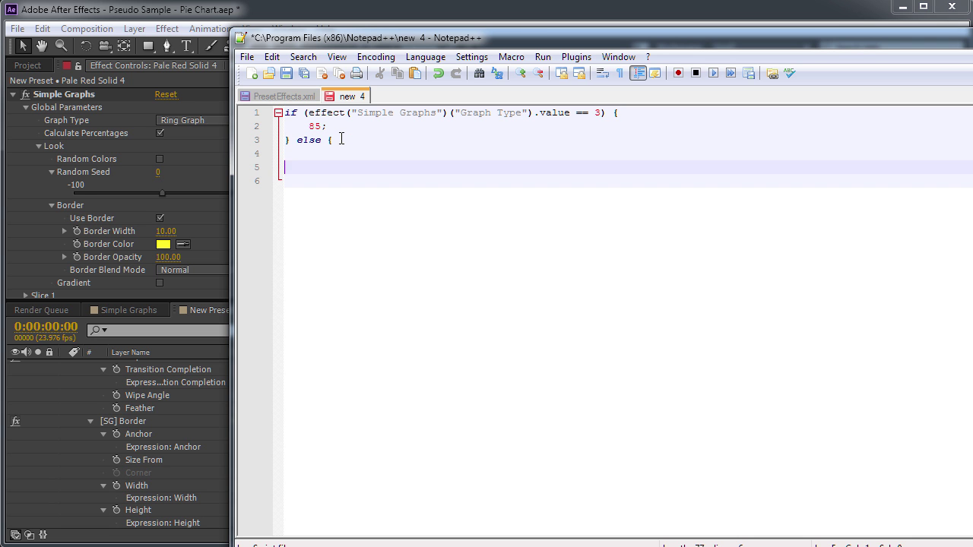
type("0")
key("End")
key("Return")
key("Return")
type("}")
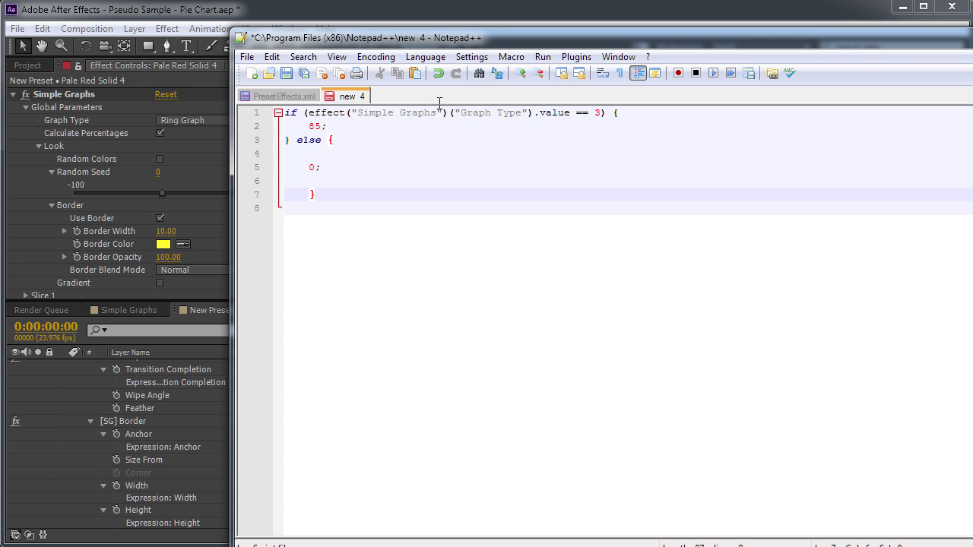
key("BackSpace")
key("BackSpace")
key("Return")
key("BackSpace")
- Switch to After Effects and replace Linear Wipe's Transition Completion expression with the if/else code from Notepad++
left_click_drag(292, 194, 285, 113)
key("alt+Tab")
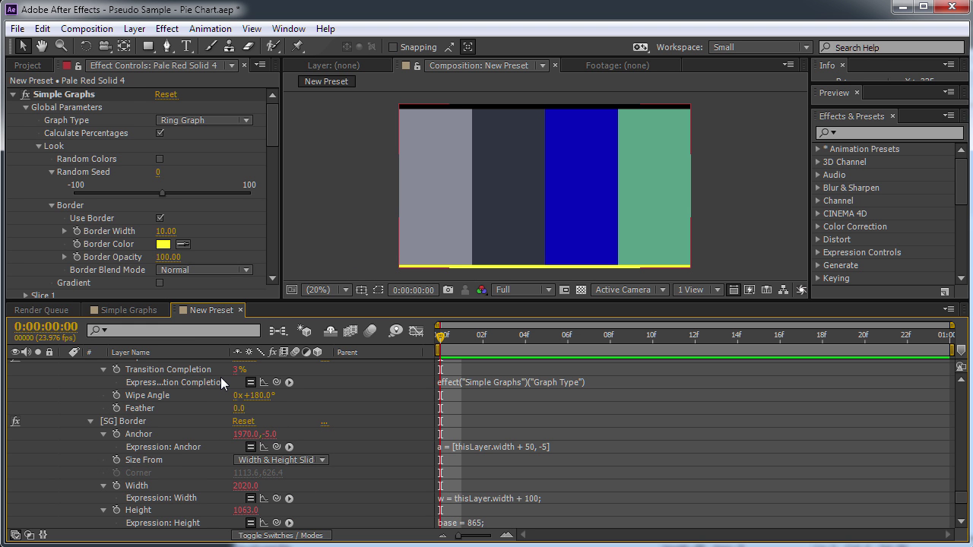
left_click(586, 383)
key("ctrl+v")
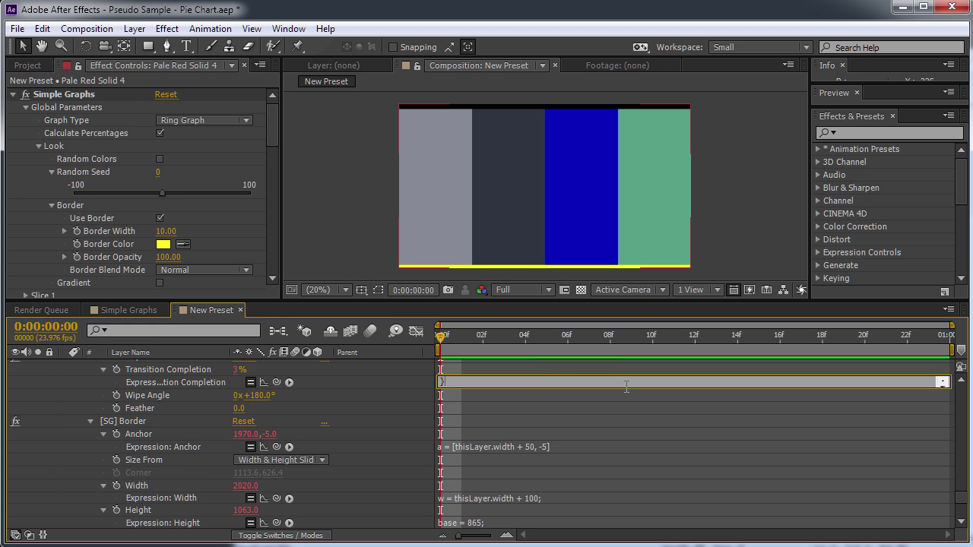
key("KP_Enter")
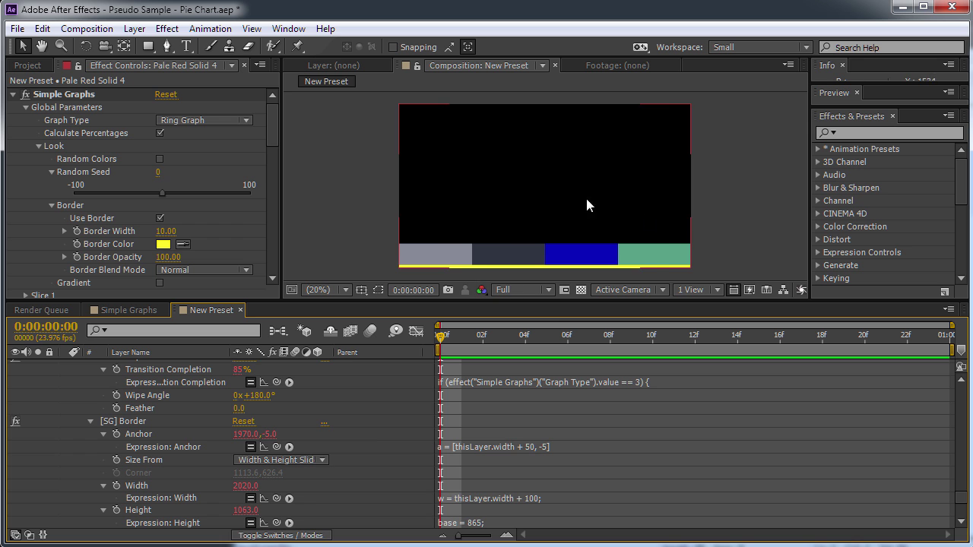
- Compare the composition with Graph Type set to Pie Graph and Ring Graph, leaving it on Ring Graph
left_click(210, 119)
left_click(191, 133)
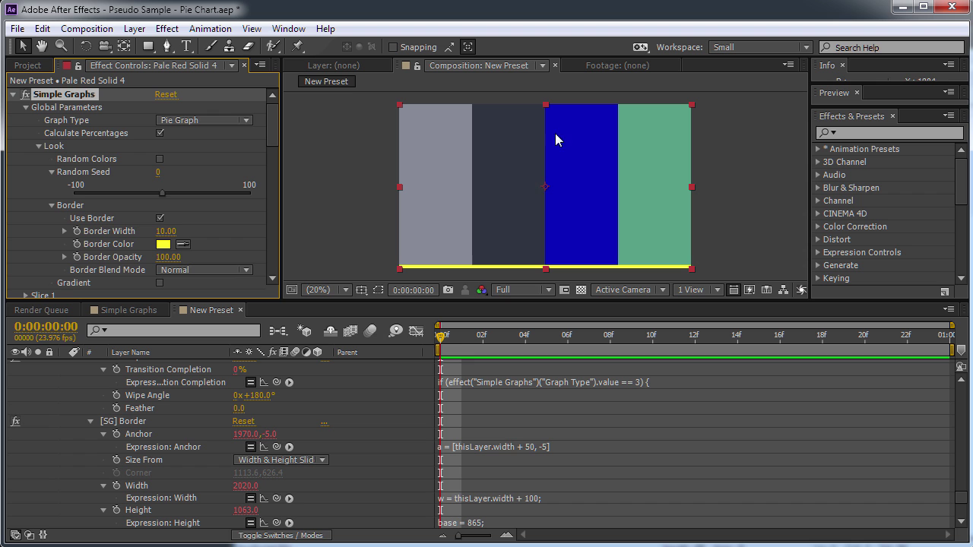
left_click_drag(274, 117, 274, 242)
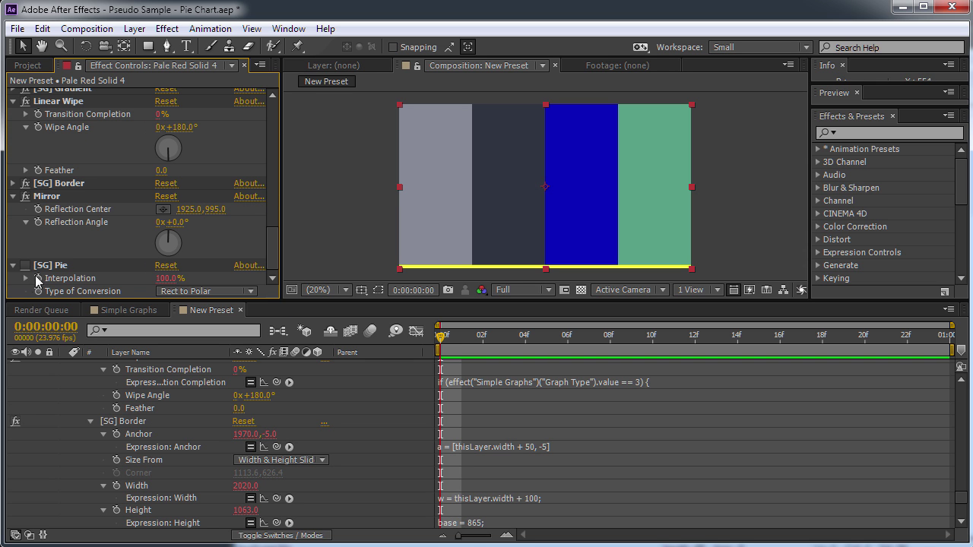
scroll(266, 257, "up", 10)
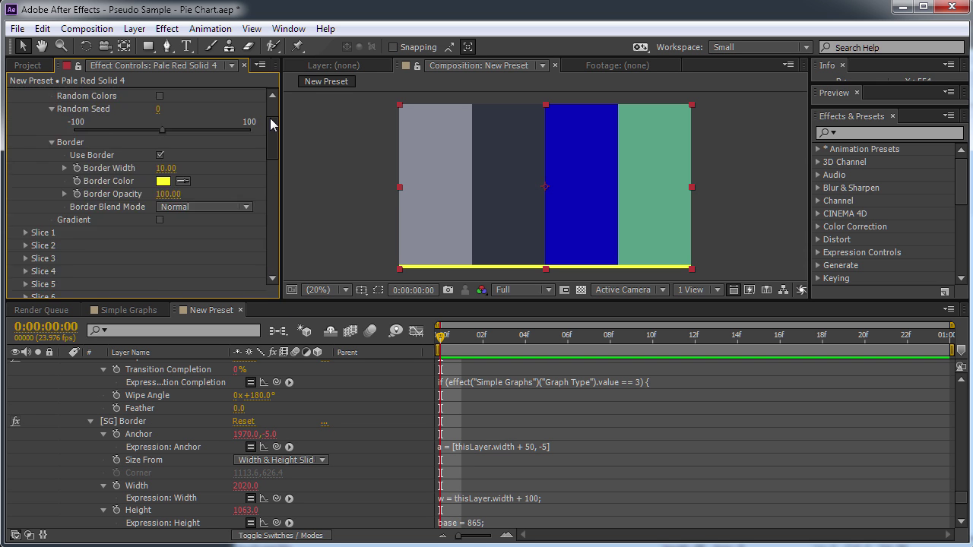
left_click(219, 120)
left_click(202, 169)
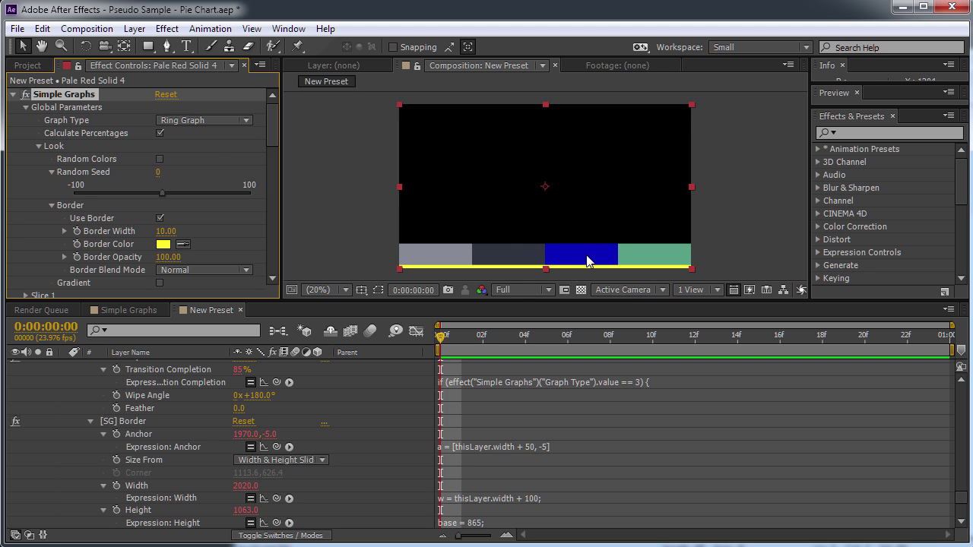
- Set Mirror's Reflection Angle to -90°
left_click_drag(276, 131, 274, 255)
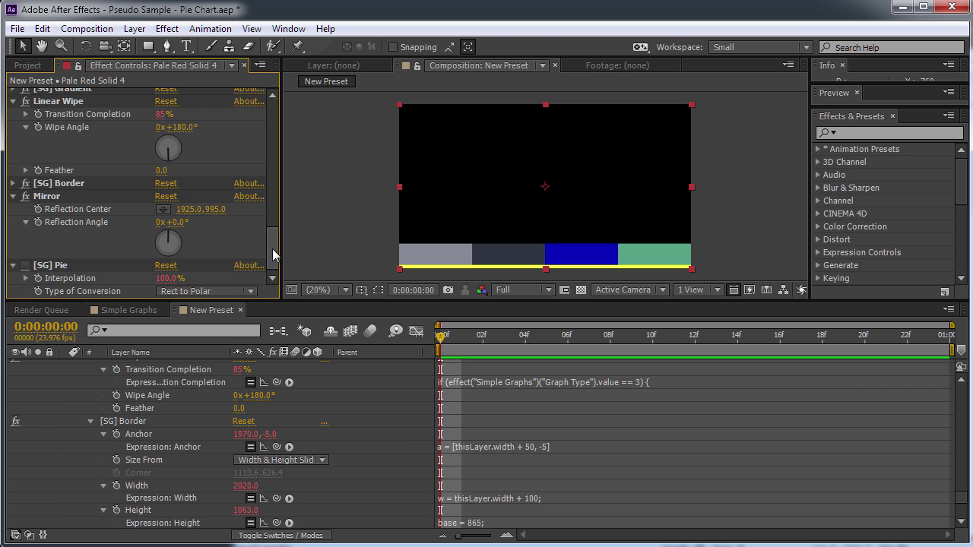
left_click_drag(170, 221, 136, 222)
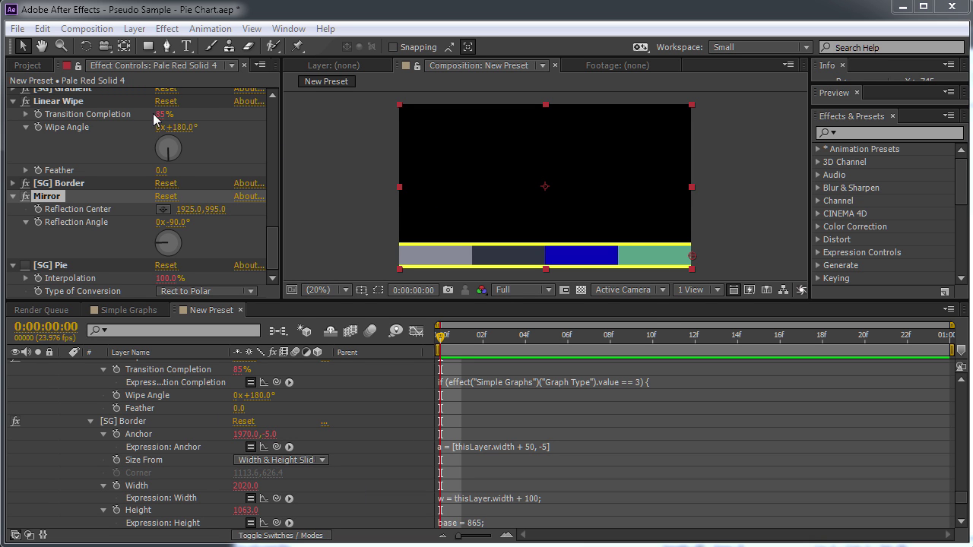
- Rename the Linear Wipe effect "[SG] Ring Shape"
left_click(76, 102)
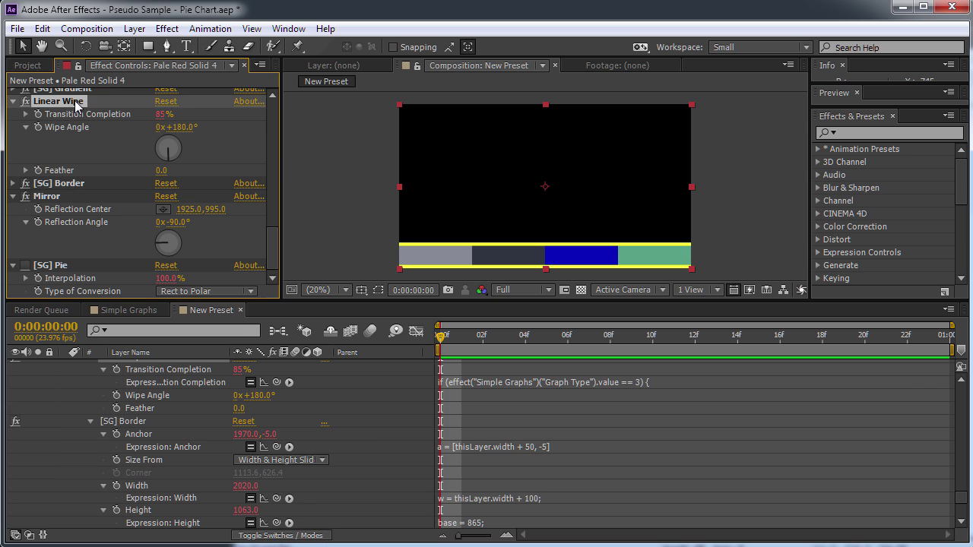
key("Return")
key("BackSpace")
type("[SG] R")
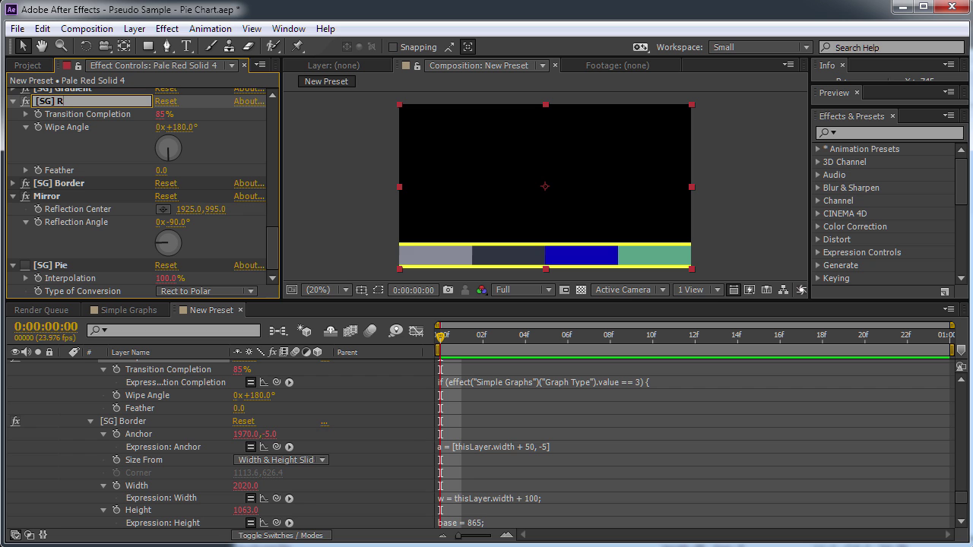
type("ing Shape")
key("Return")
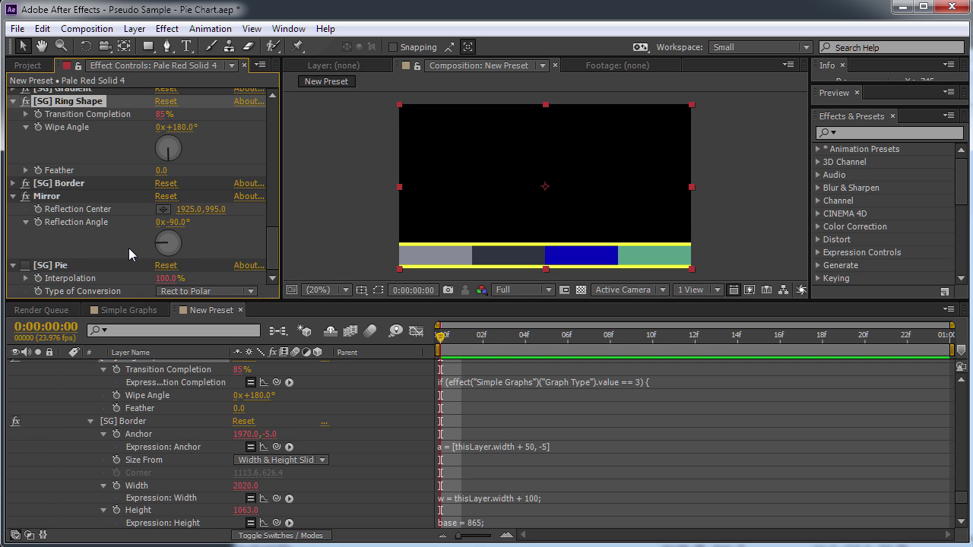
- Rename the Mirror effect "[SG] Rind Style"
left_click(99, 190)
key("Return")
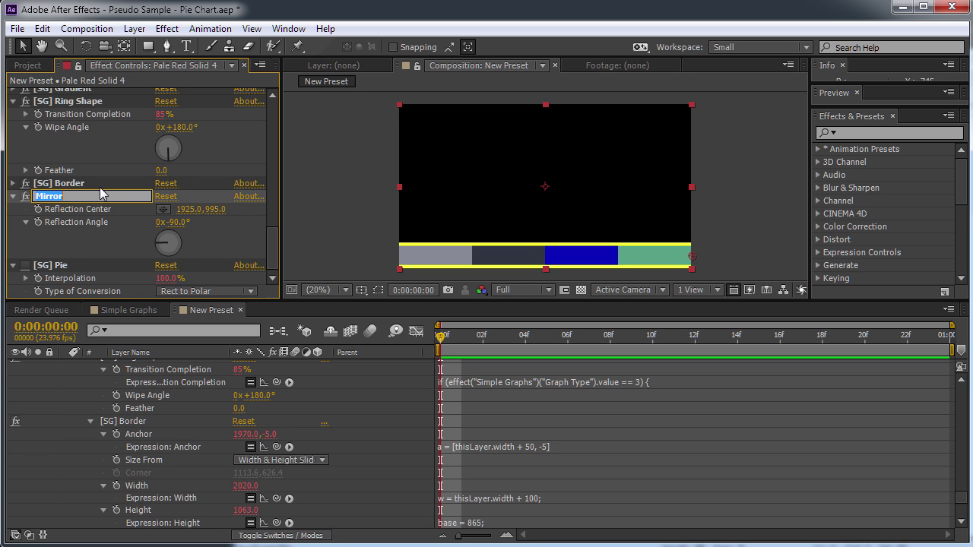
type("[Ri]")
key("BackSpace")
key("BackSpace")
type("SG] Rind Style")
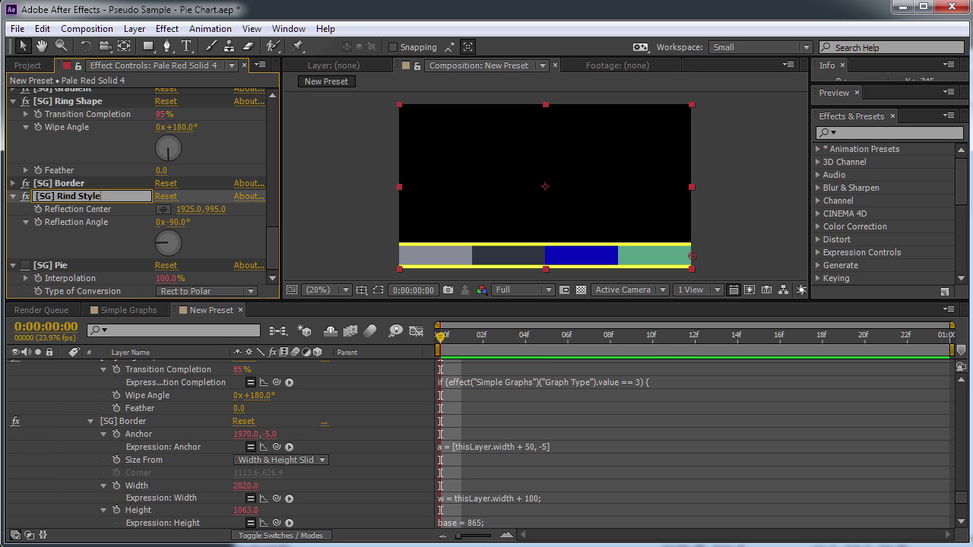
key("Return")
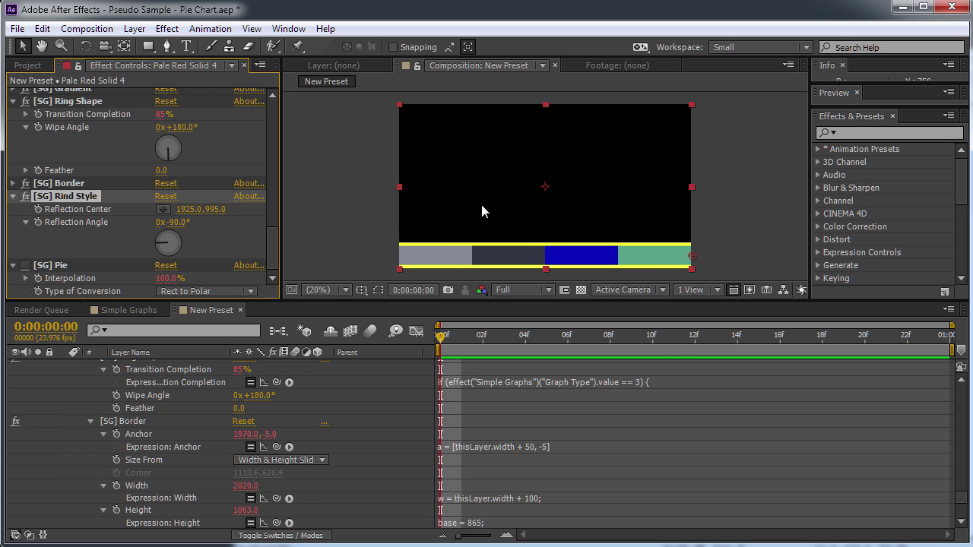
- Enable an expression on [SG] Rind Style's Reflection Center and write [thisLayer.width, thisLayer.height * .9] in Notepad++, replacing the existing text
left_click(38, 209, "alt")
key("BackSpace")
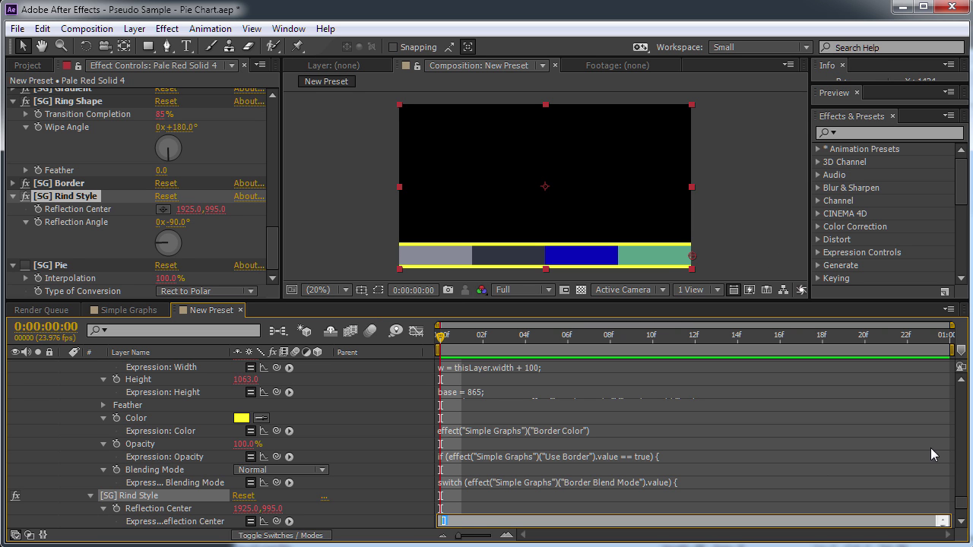
key("alt+Tab")
key("ctrl+a")
type("[]")
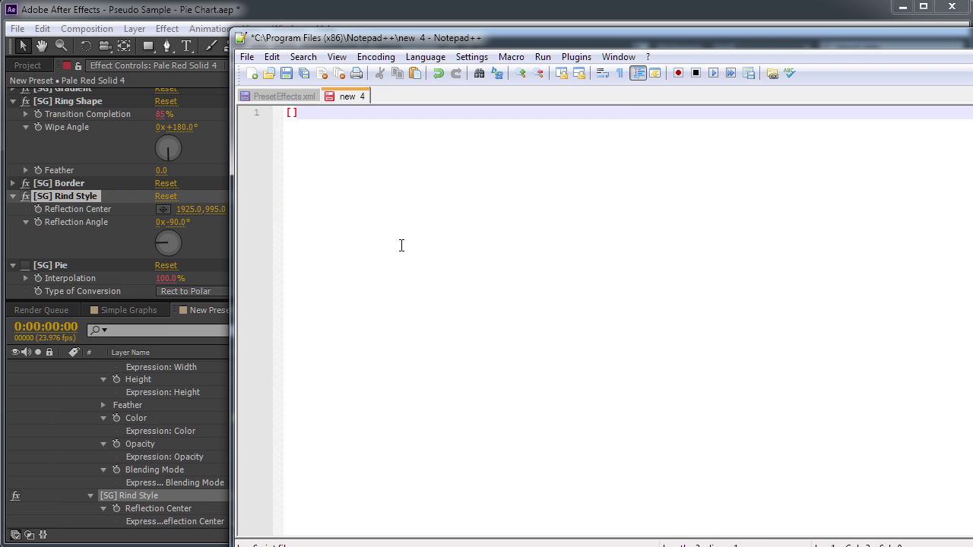
type("the")
key("BackSpace")
type("isLayer.width, thisLayer.height")
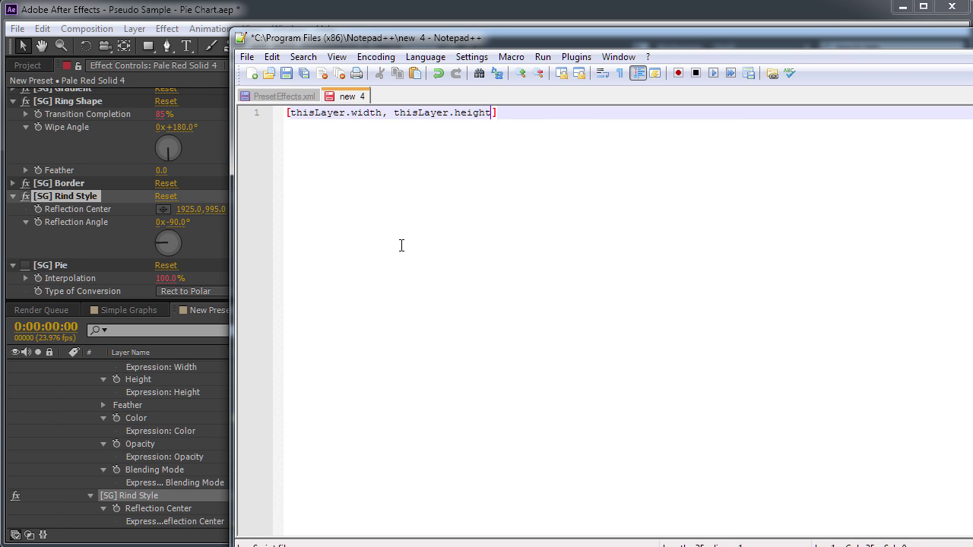
type(" * .9")
- Copy the width and height expression from Notepad++ and apply it to Reflection Center in After Effects
triple_click(508, 116)
key("ctrl+c")
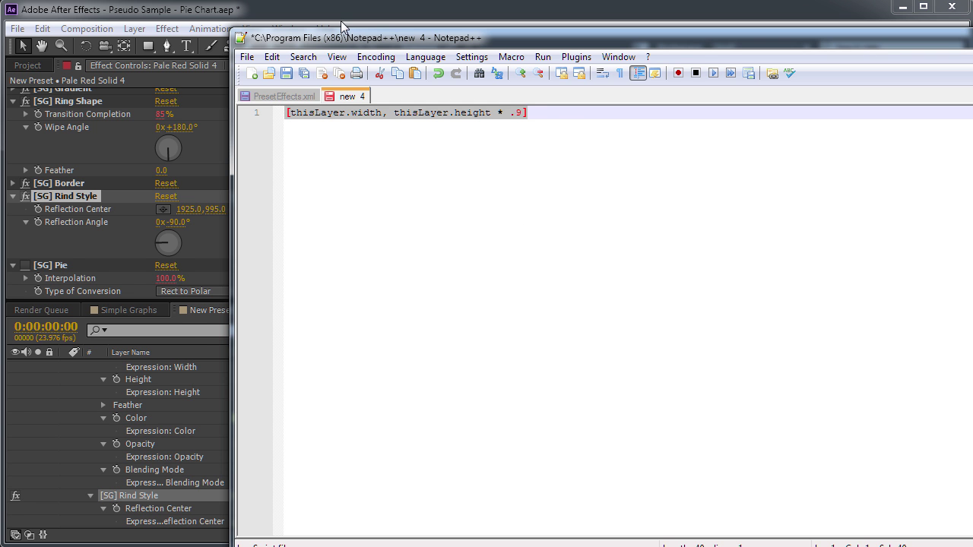
left_click(342, 27)
left_click(673, 321)
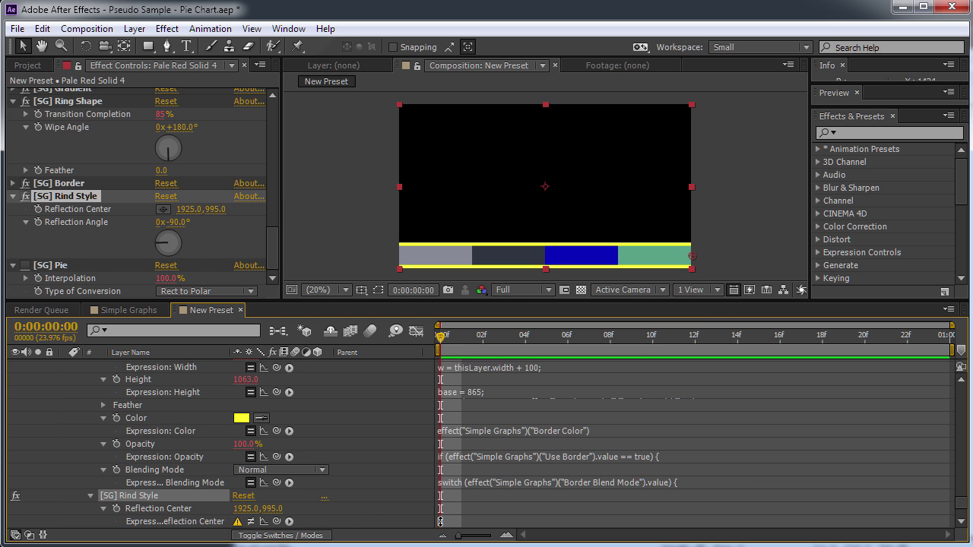
left_click(542, 521)
key("ctrl+v")
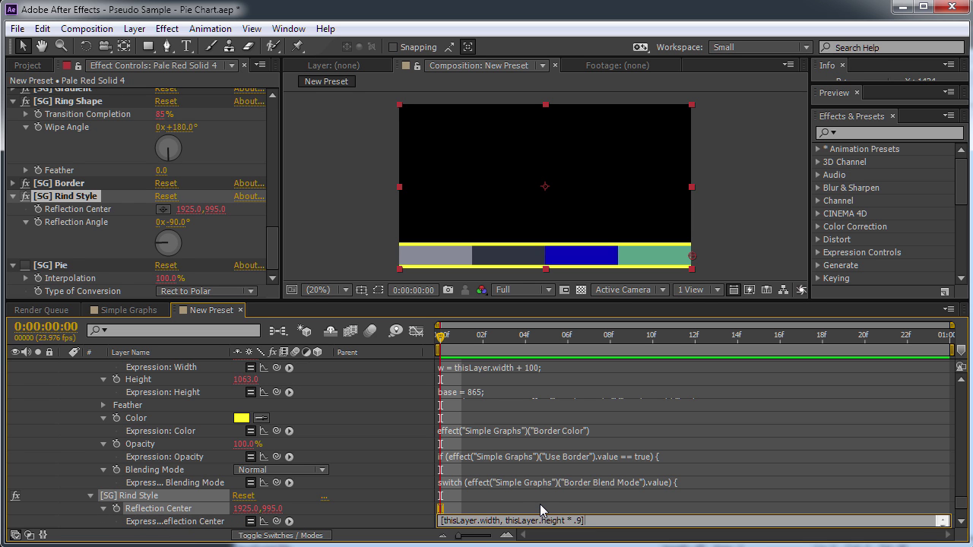
left_click(542, 511)
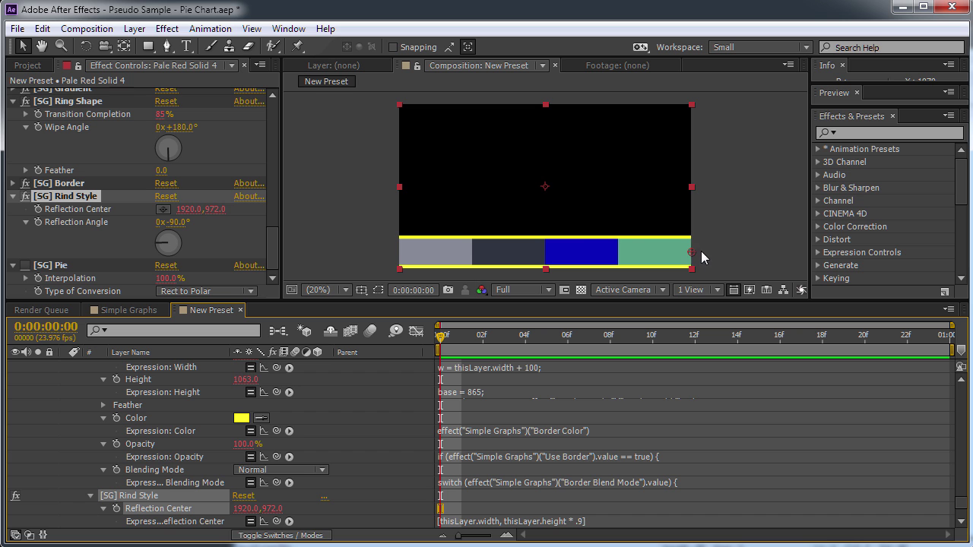
- Add an expression to [SG] Rind Style's Reflection Angle that references Simple Graphs' Graph Type, and copy its text
left_click(40, 222, "alt")
key("BackSpace")
left_click_drag(276, 521, 174, 120)
left_click_drag(602, 521, 420, 508)
key("ctrl+c")
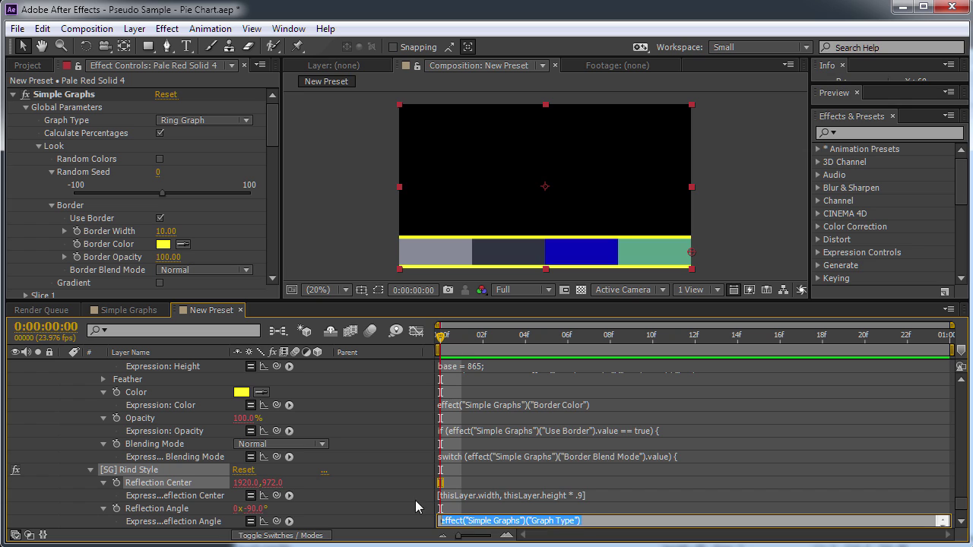
- Replace the Notepad++ text with an if condition testing the copied Graph Type reference's .value == 3
key("alt+Tab")
key("ctrl+a")
type("if (")
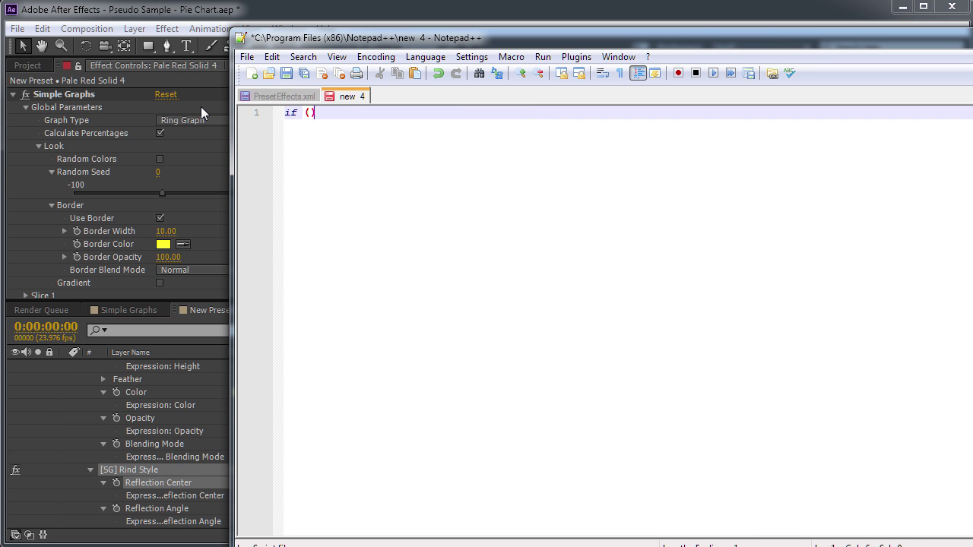
key("ctrl+v")
type(").value")
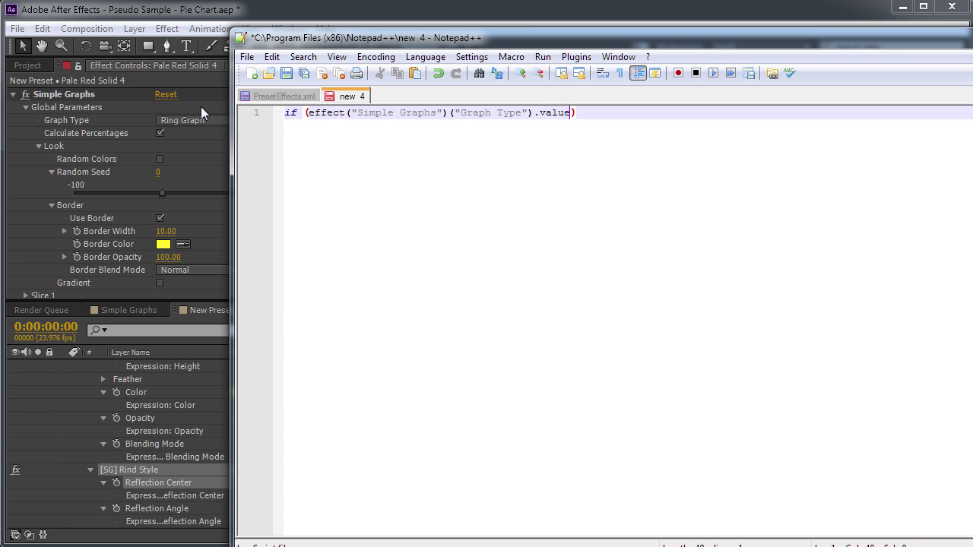
type(" == 3")
key("End")
type("{")
key("Return")
key("Return")
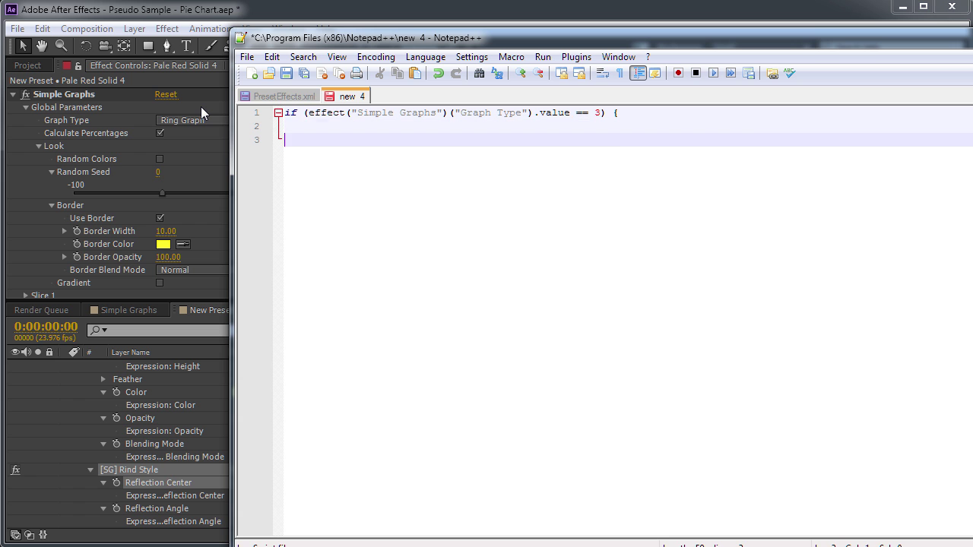
- Enter -90; as the if block's result, close the block and start an else block
key("Tab")
type("-90;")
key("Return")
key("Return")
type("}")
key("shift+Tab")
type("else {")
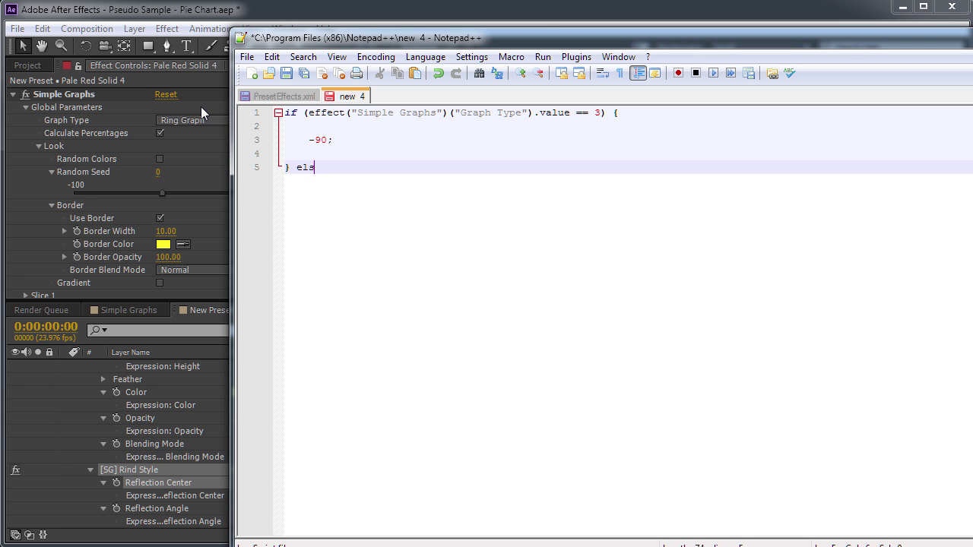
- Complete the else block with 0; and a closing brace, and select the whole expression
key("Return")
key("Return")
type("}")
key("Up")
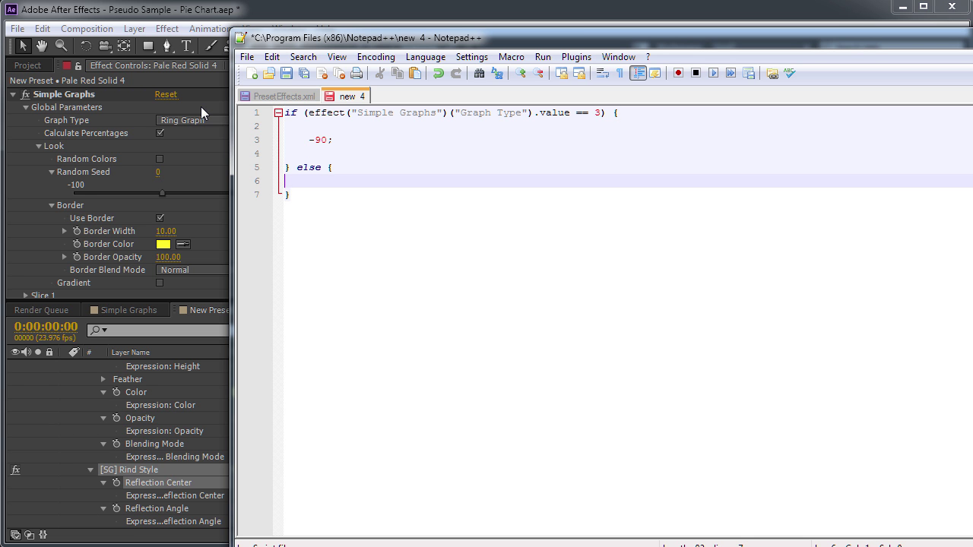
key("Tab")
type("0;")
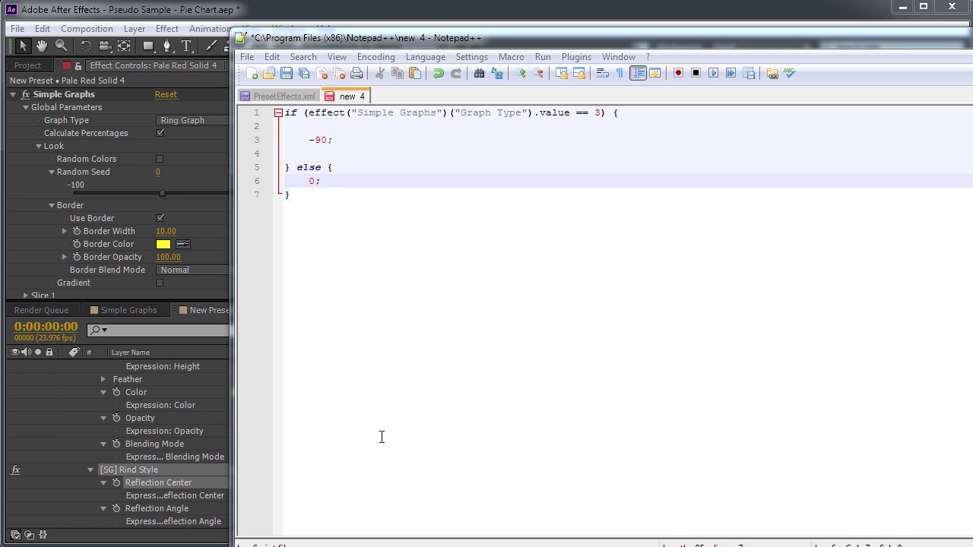
key("ctrl+a")
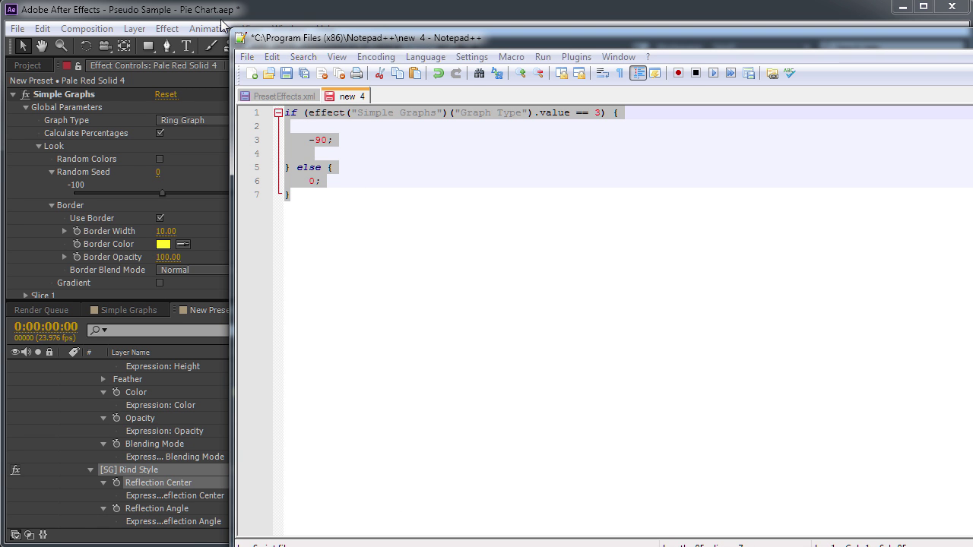
- Back in After Effects, replace [SG] Rind Style's Reflection Angle expression with the complete if/else expression from Notepad++
left_click(224, 25)
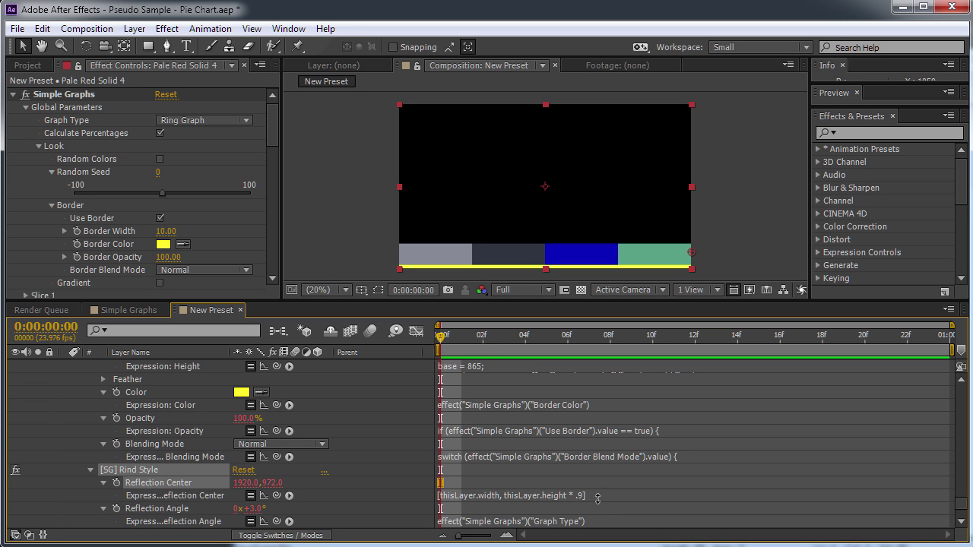
left_click(612, 521)
key("ctrl+v")
key("KP_Enter")
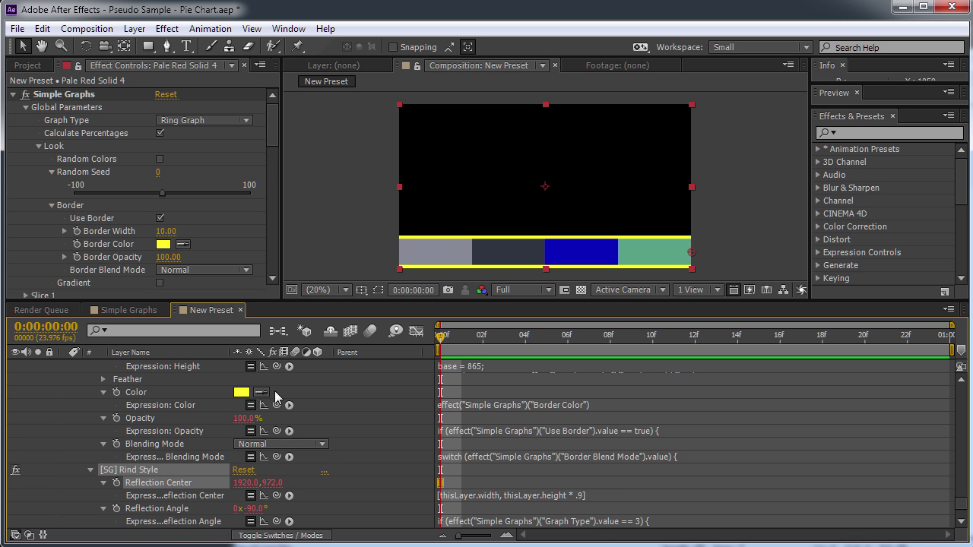
- Test the Graph Type control by switching it to Pie Graph, Bar Graph and back to Ring Graph
left_click(275, 127)
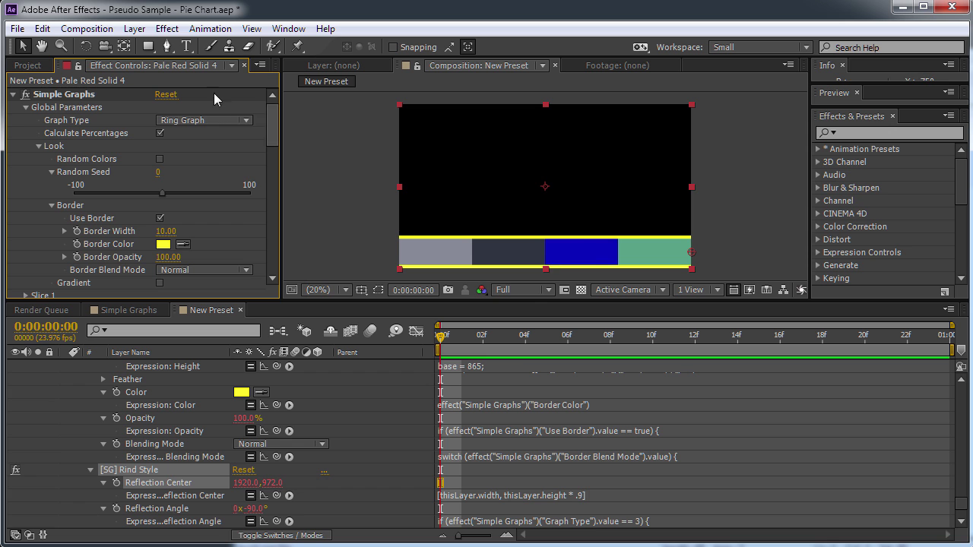
left_click(209, 123)
left_click(200, 134)
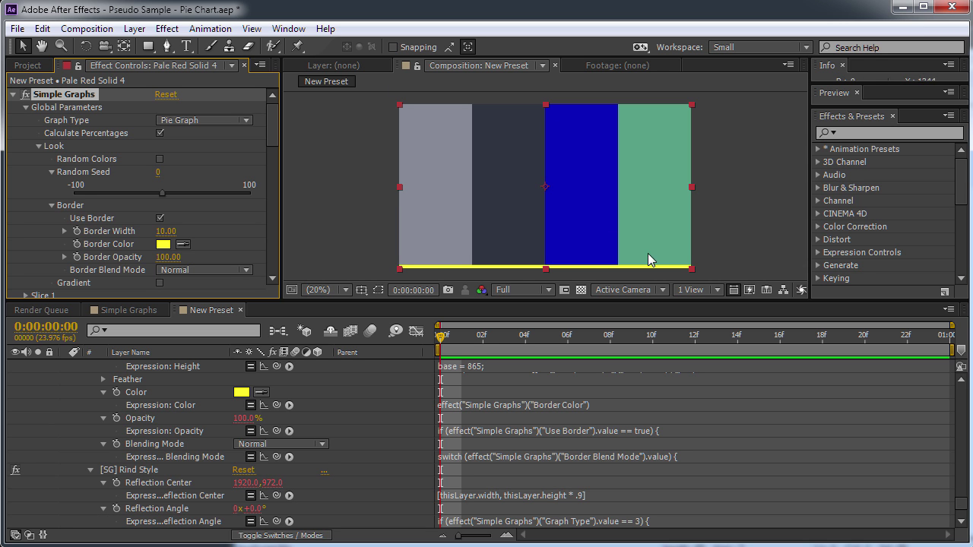
left_click_drag(273, 163, 259, 84)
left_click(220, 121)
left_click(199, 152)
left_click(207, 115)
left_click(203, 170)
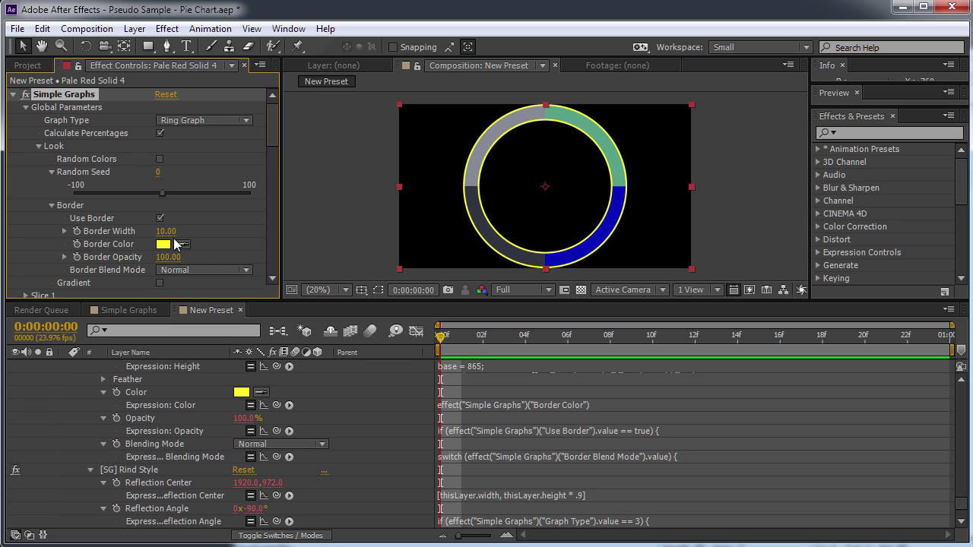
- Enable Simple Graphs' Gradient option and swap the start and end colors of the [SG] Gradient effect
left_click(160, 285)
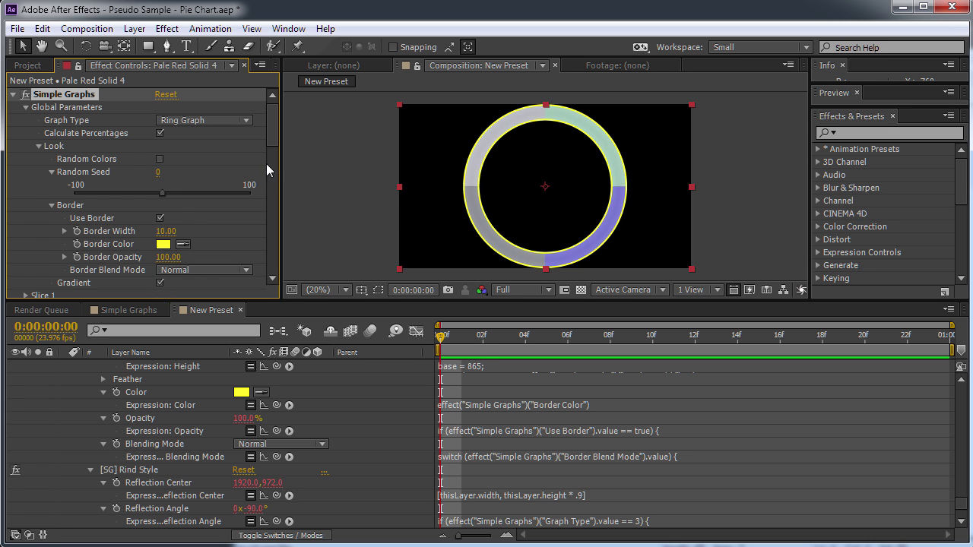
scroll(265, 163, "down", 3)
scroll(530, 264, "down", 1)
scroll(538, 248, "up", 4)
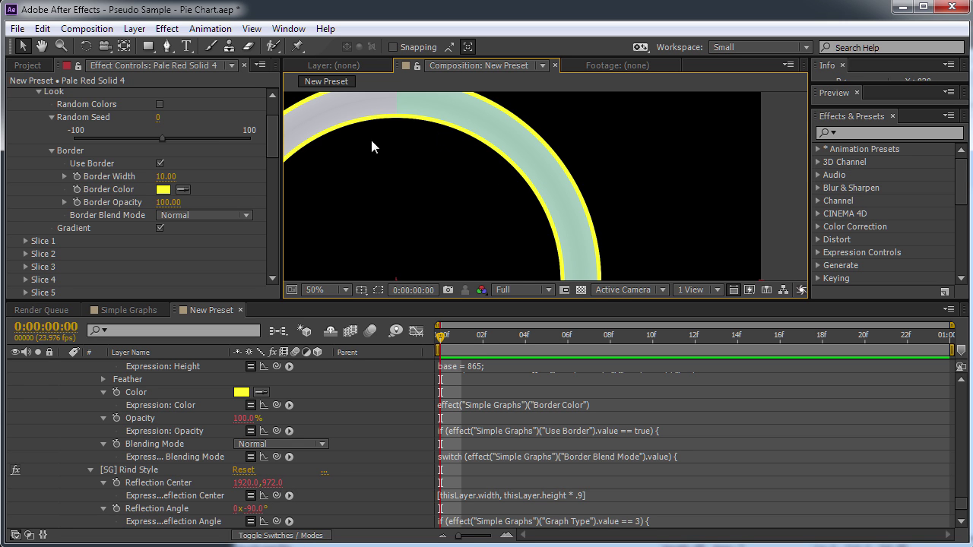
left_click_drag(271, 132, 273, 237)
scroll(77, 212, "up", 3)
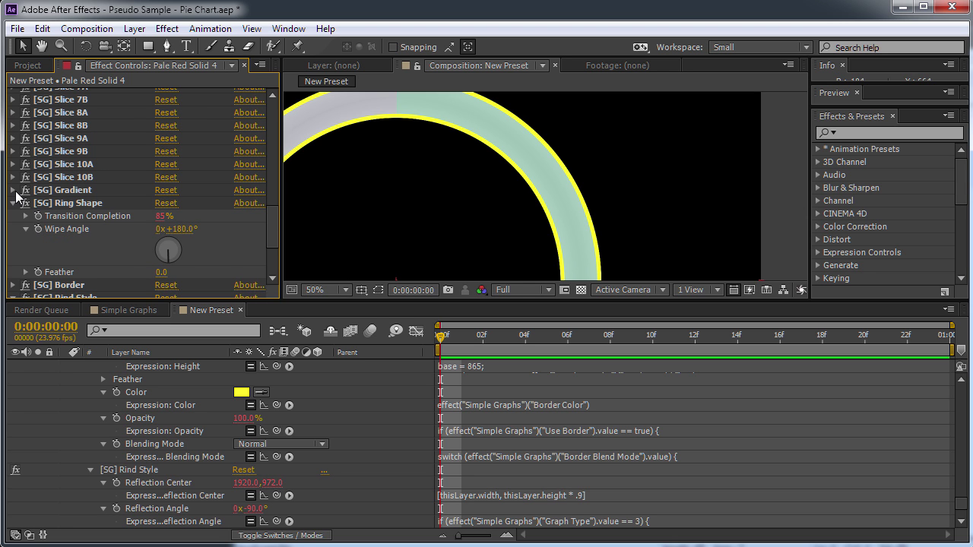
left_click(13, 188)
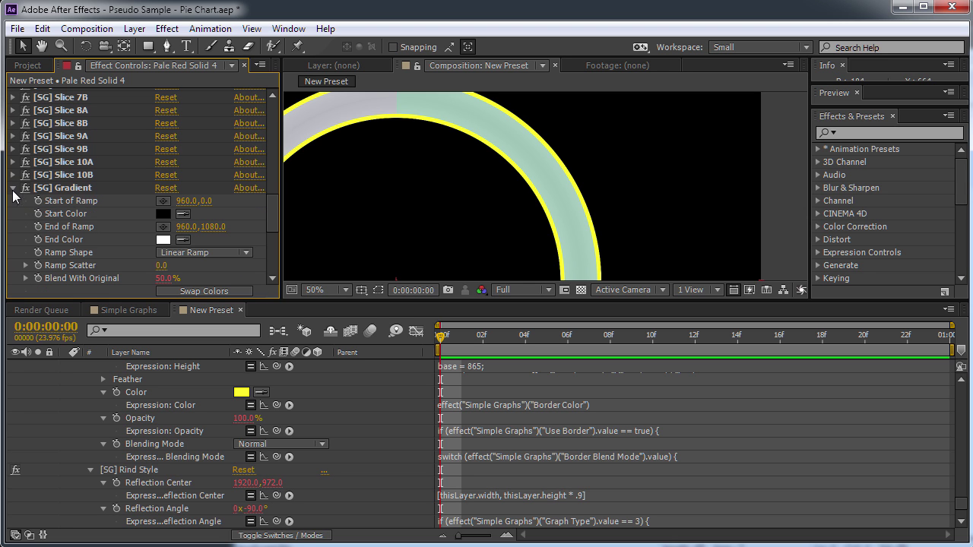
left_click(202, 290)
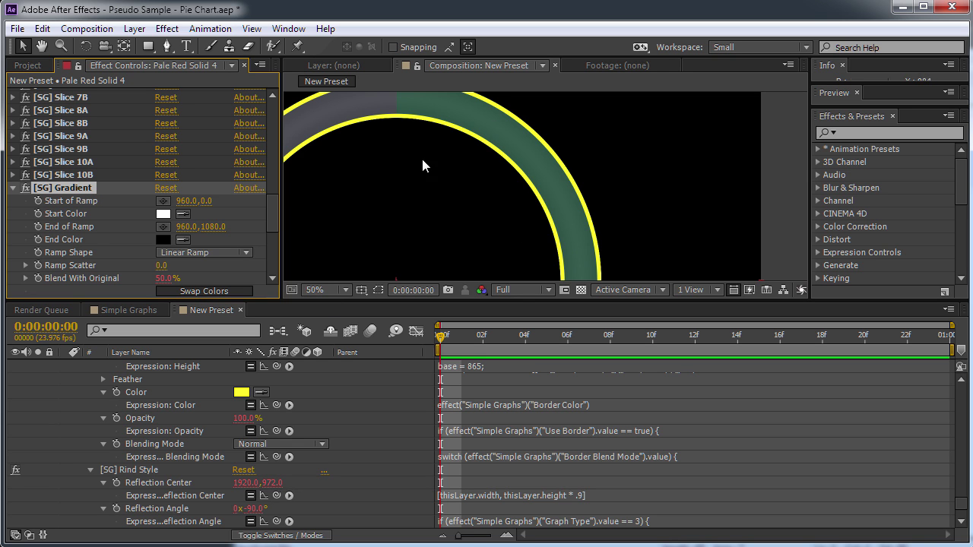
scroll(573, 236, "up", 2)
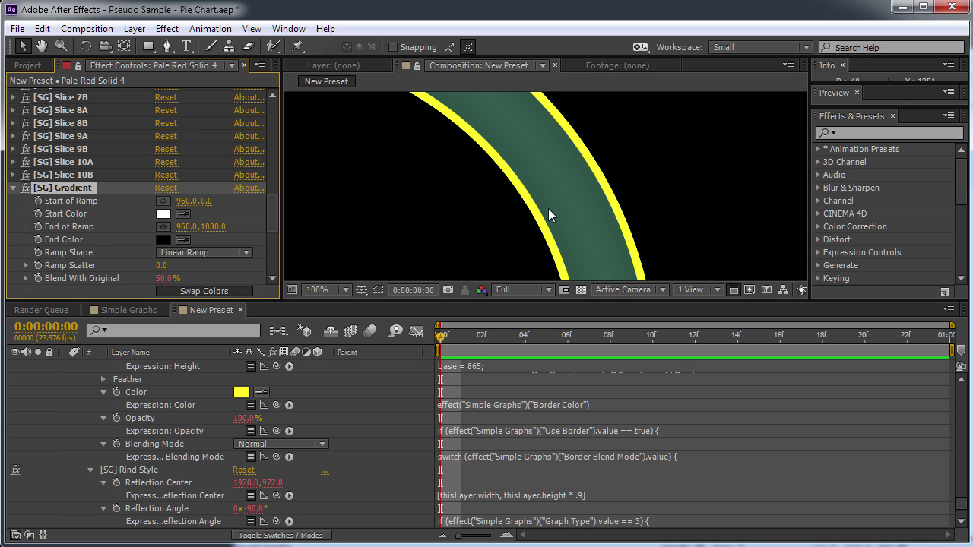
- Set Graph Type to Pie Graph and examine how the gradient falls across the whole pie
left_click_drag(272, 218, 268, 97)
left_click(207, 121)
left_click(201, 136)
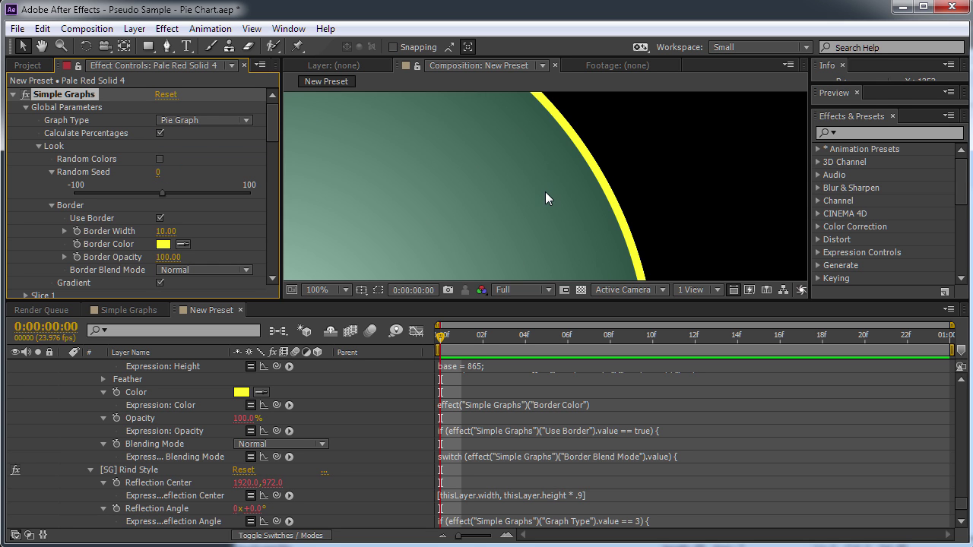
scroll(545, 192, "down", 6)
scroll(548, 220, "up", 2)
left_click_drag(429, 237, 510, 204)
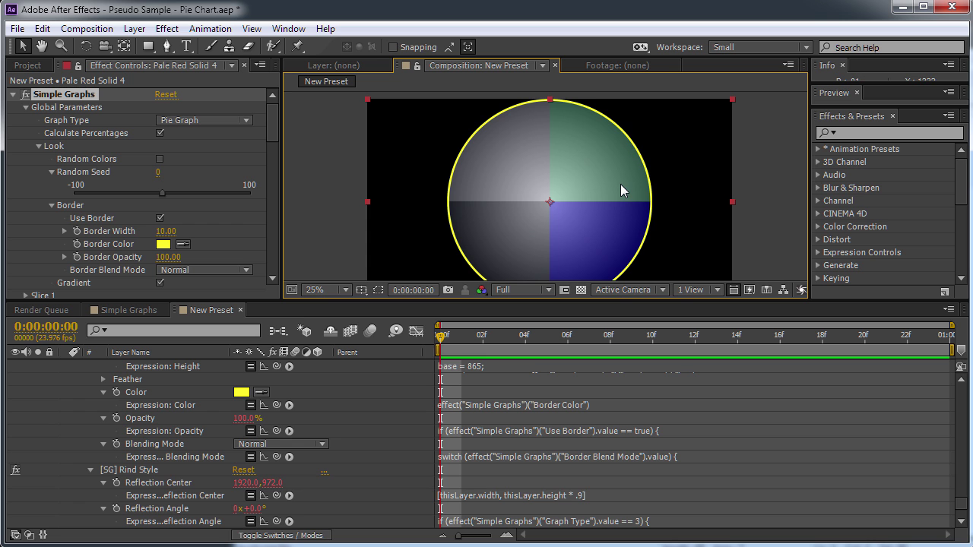
- Turn off Gradient and Use Border in Simple Graphs, and set Graph Type to Bar Graph
left_click(160, 283)
left_click(160, 219)
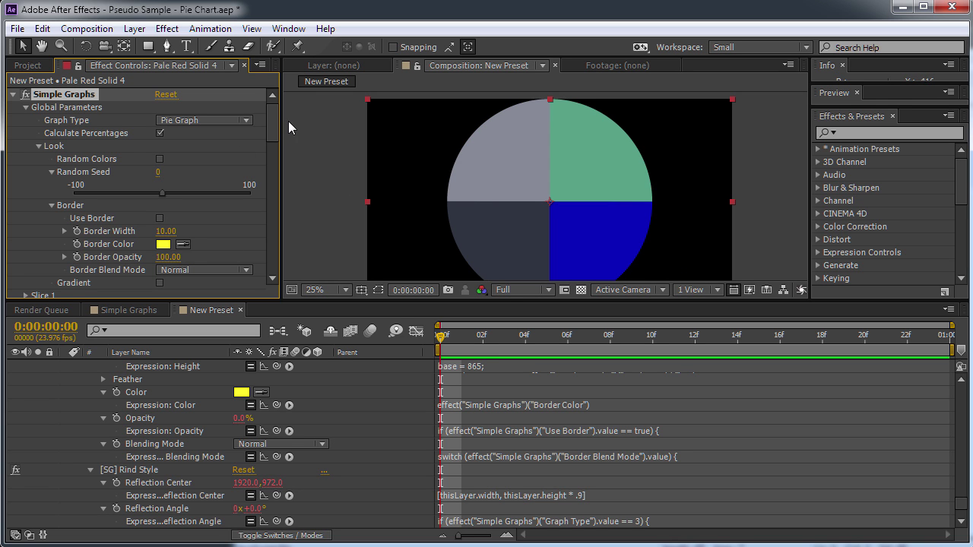
left_click(218, 119)
left_click(201, 153)
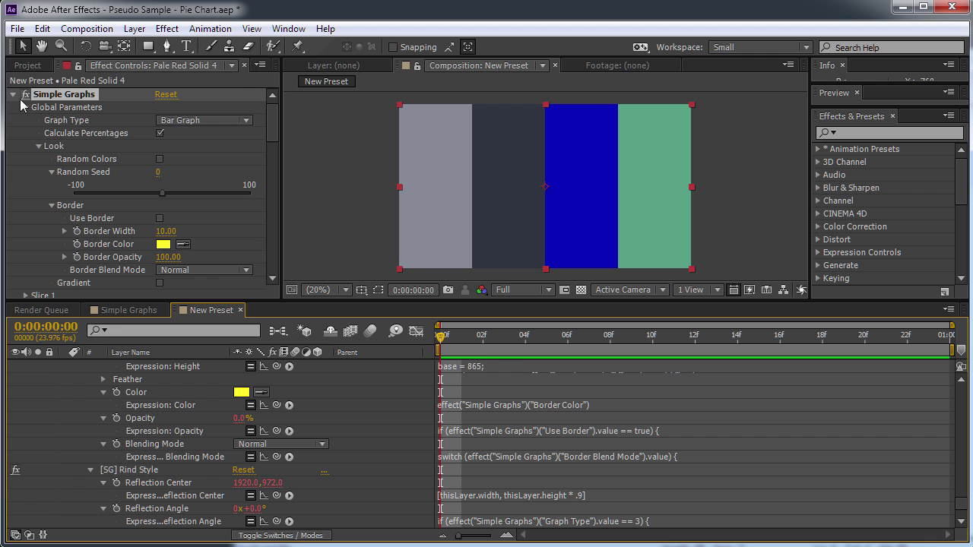
- Add a Distort Transform effect to the solid and rename it [SG] Bar
left_click(160, 30)
mouse_move(64, 209)
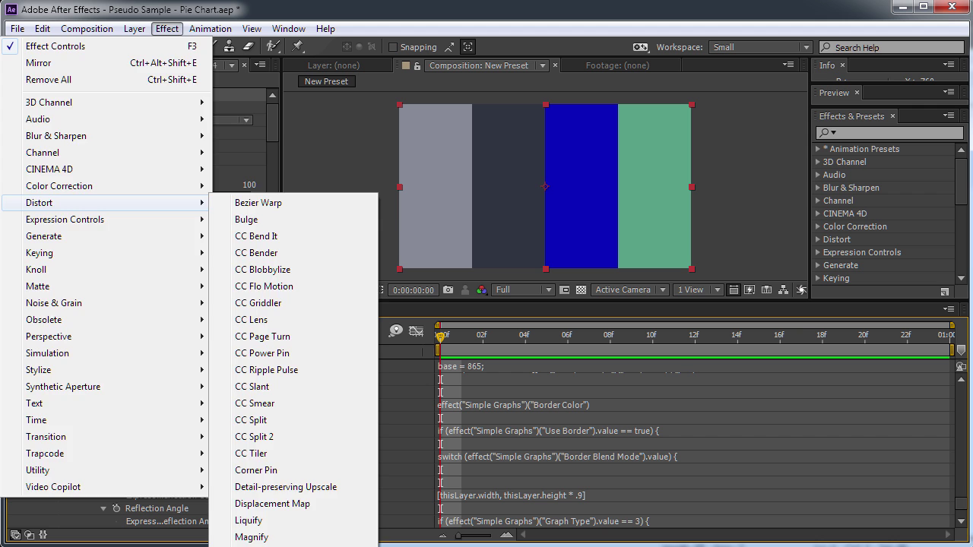
left_click(297, 546)
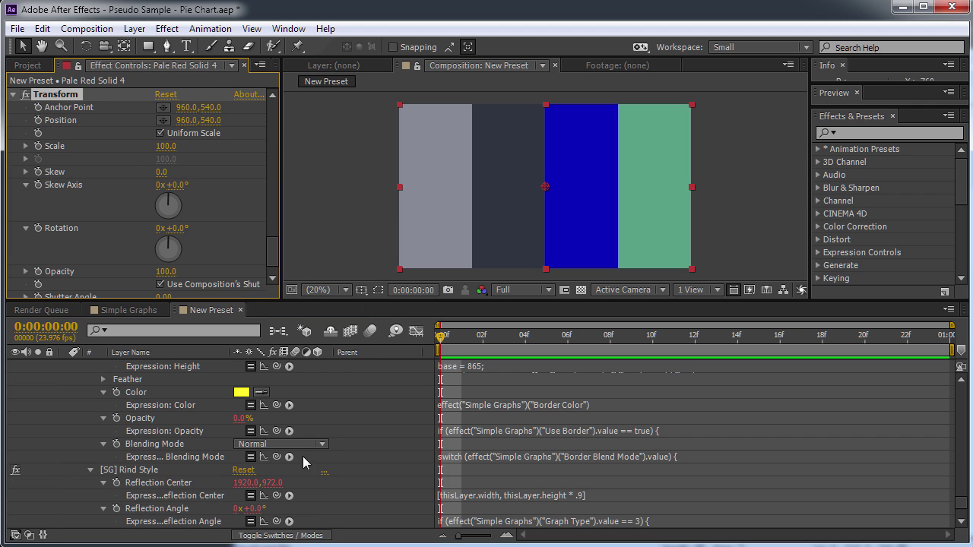
left_click(12, 95)
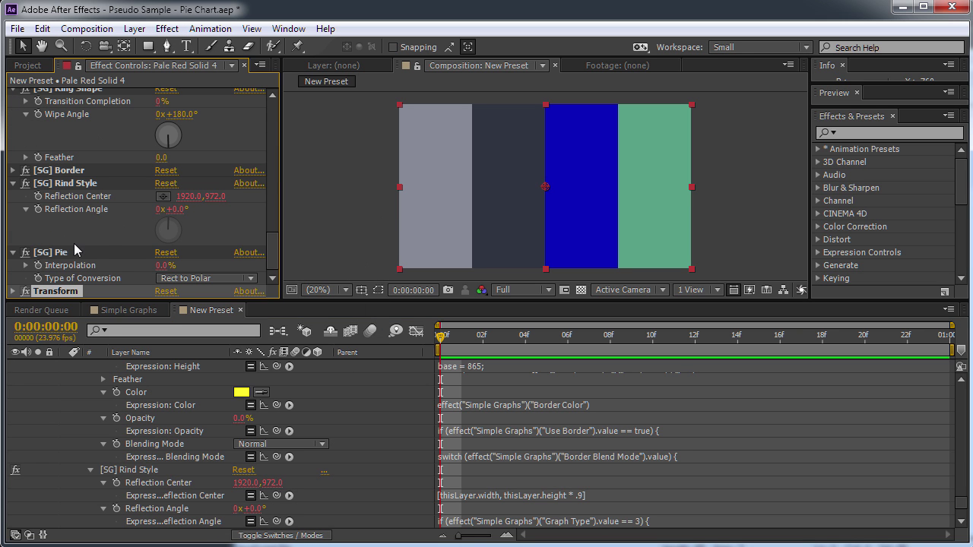
key("Return")
key("BackSpace")
type("[SG]")
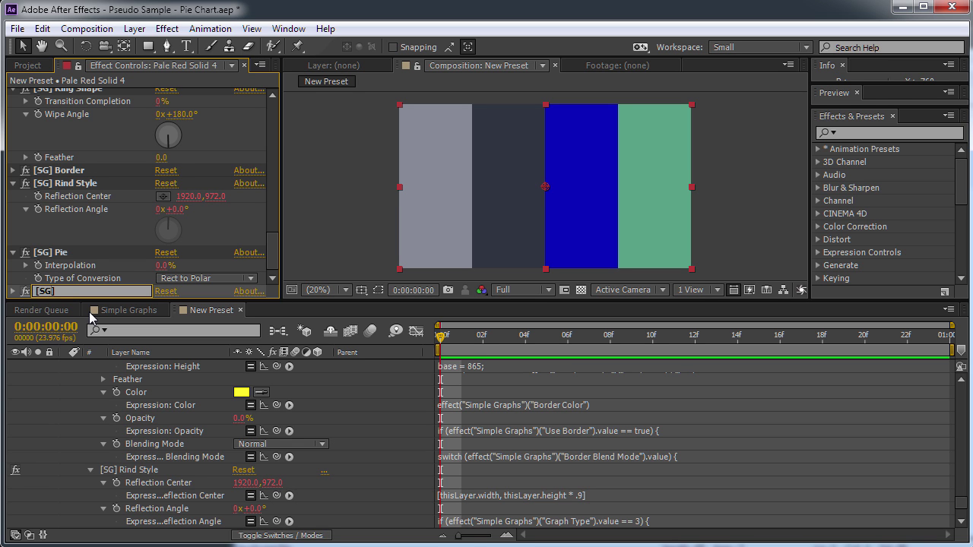
type(" Bar")
key("Return")
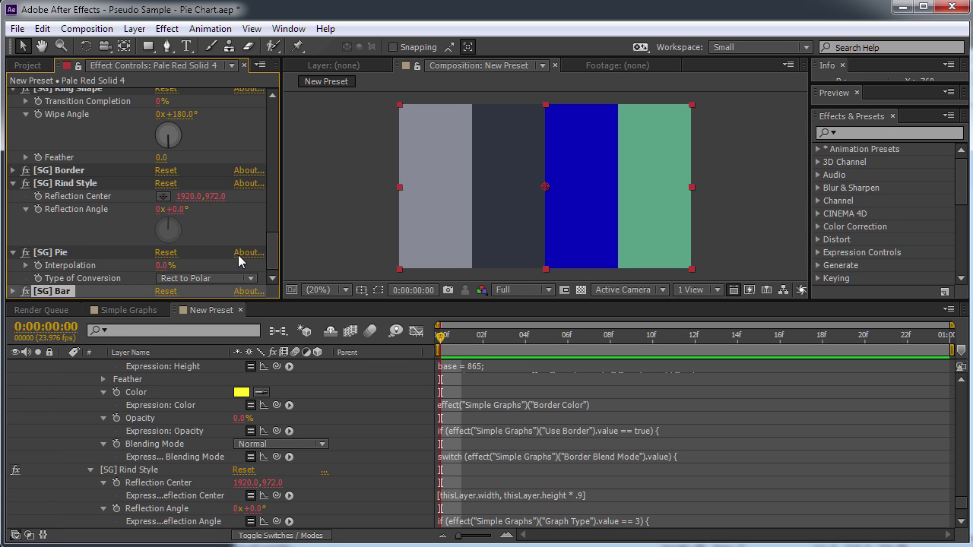
- Turn off Uniform Scale in [SG] Bar and add an expression to Scale Height
left_click(14, 291)
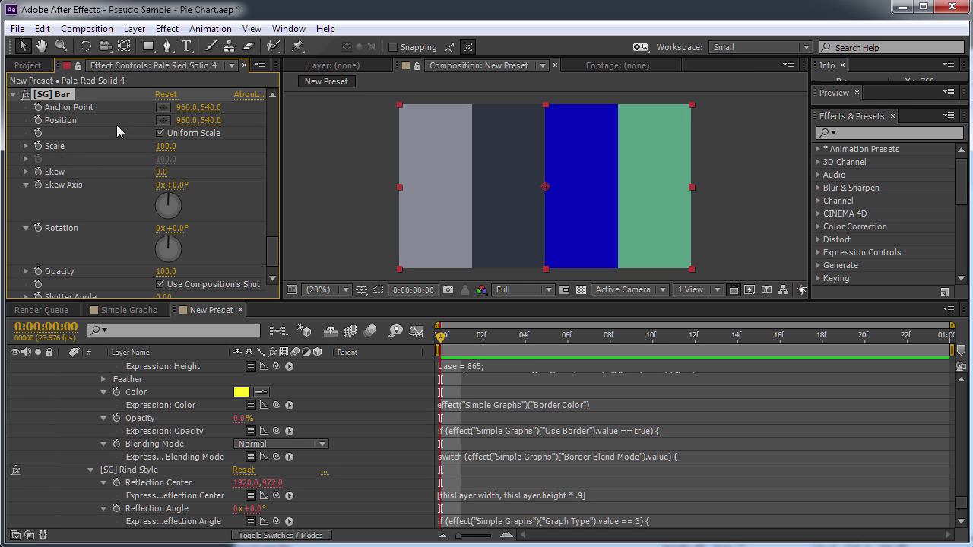
left_click(160, 132)
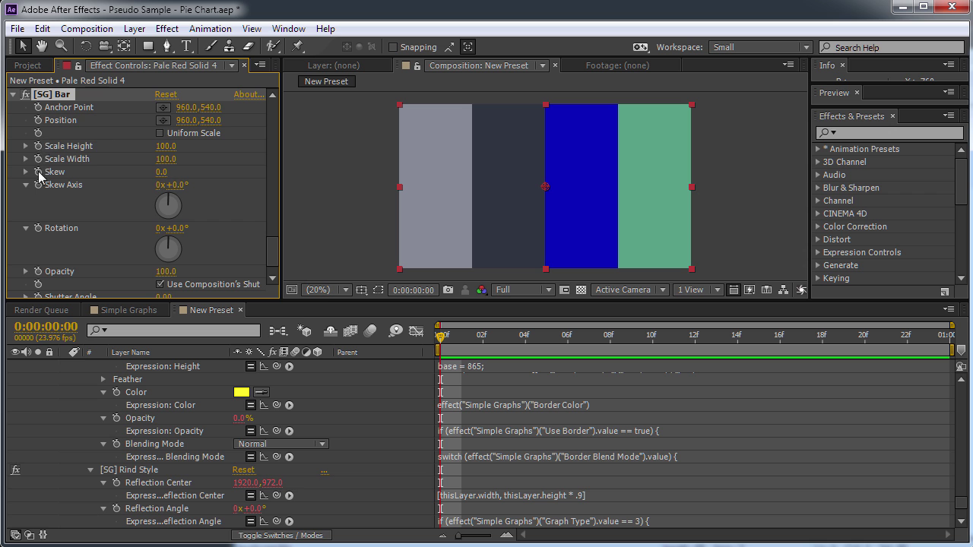
left_click(38, 146, "alt")
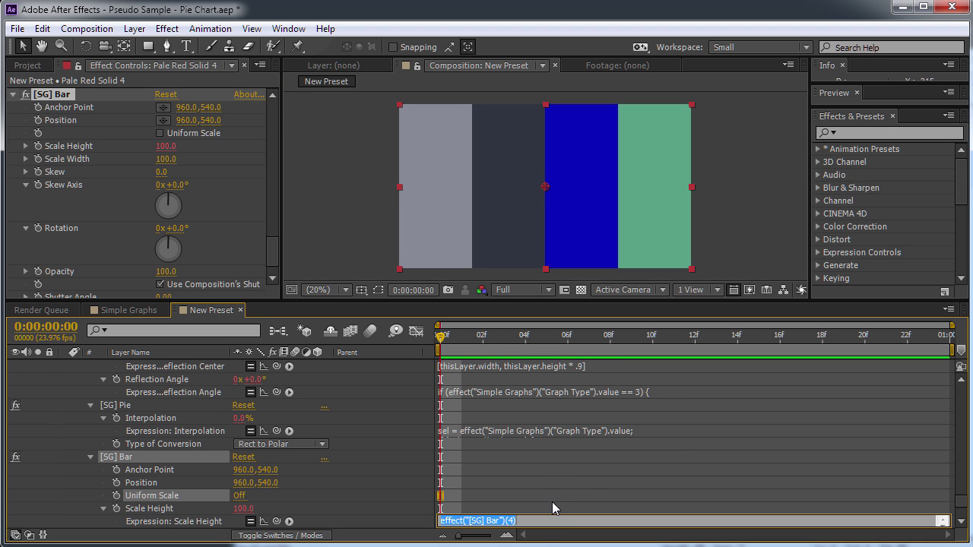
- In Notepad++, delete both result values from the if/else expression and change the Graph Type condition to == 2
key("alt+Tab")
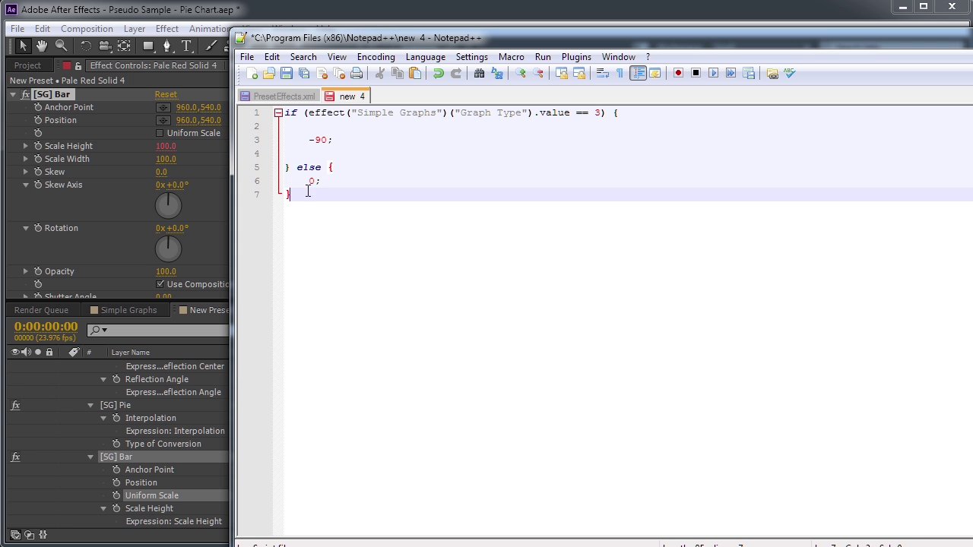
left_click_drag(303, 193, 266, 142)
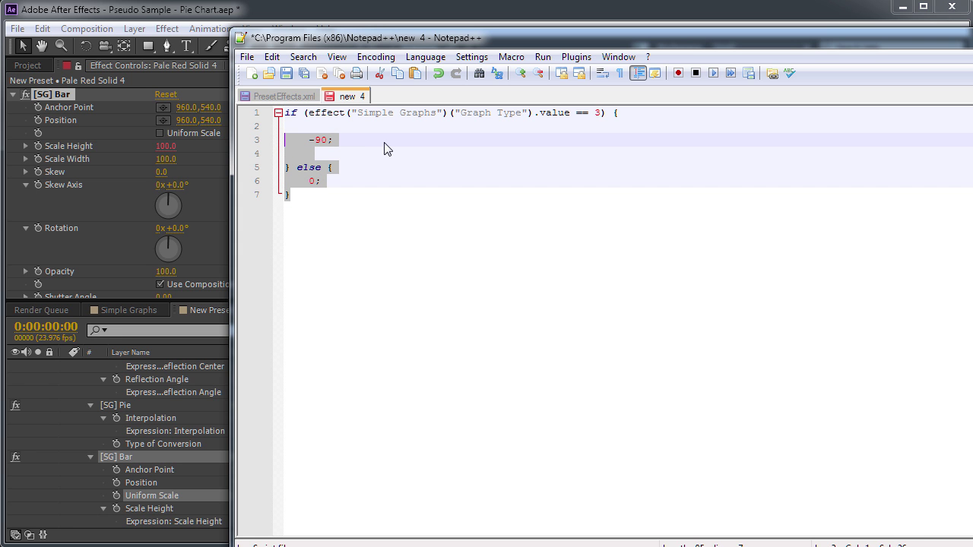
left_click(383, 152)
key("BackSpace")
key("BackSpace")
key("BackSpace")
key("BackSpace")
key("BackSpace")
left_click(336, 172)
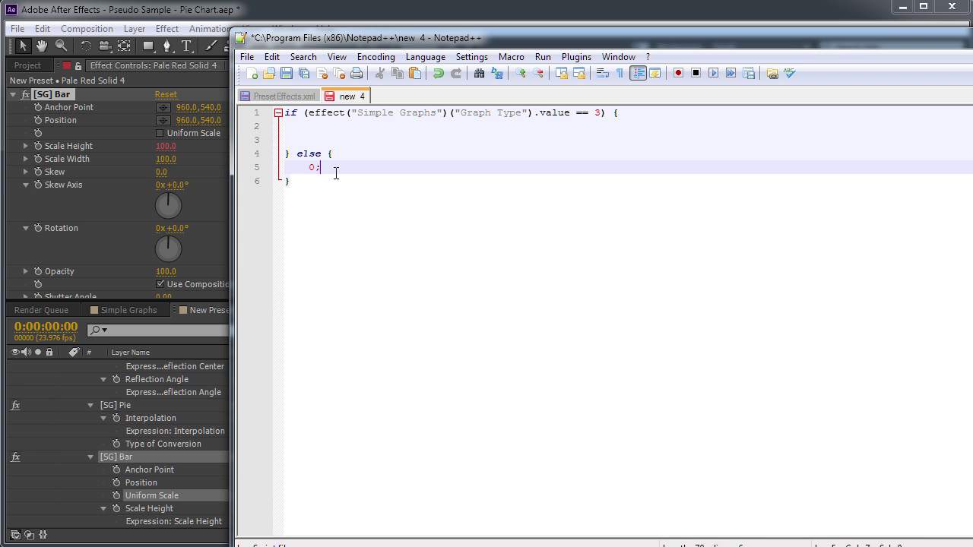
key("BackSpace")
left_click(594, 112)
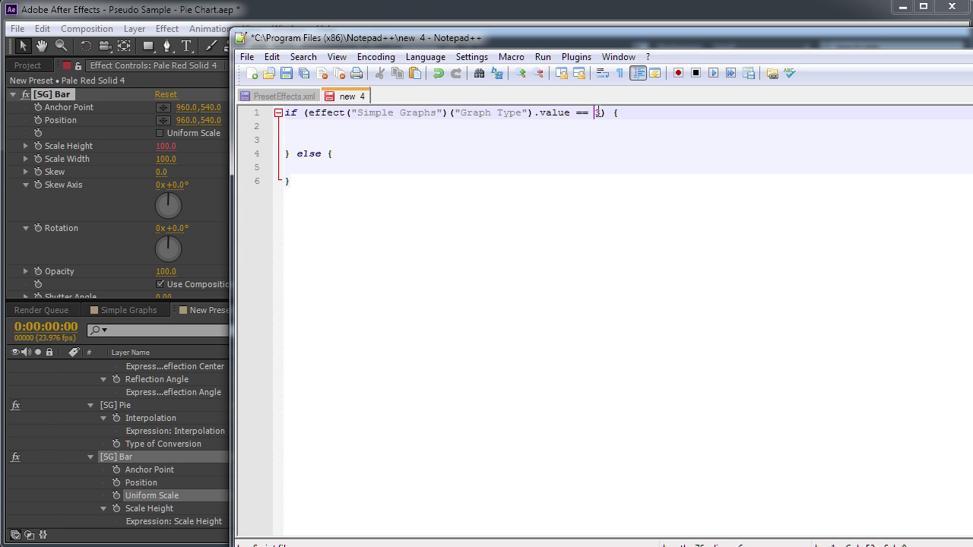
key("Delete")
type("2")
- Enter 50; as the if block's result and 100; as the else block's result
left_click(357, 138)
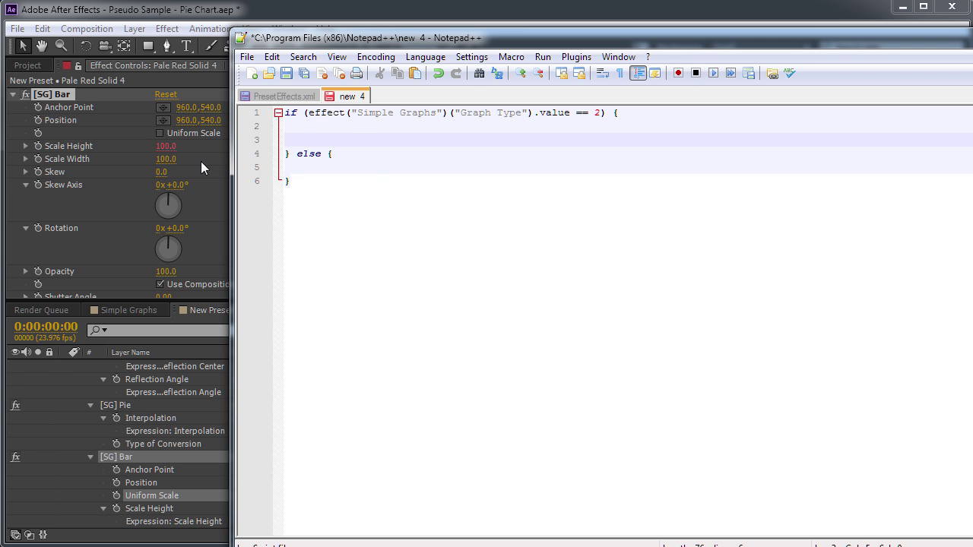
key("Return")
key("Up")
type("50")
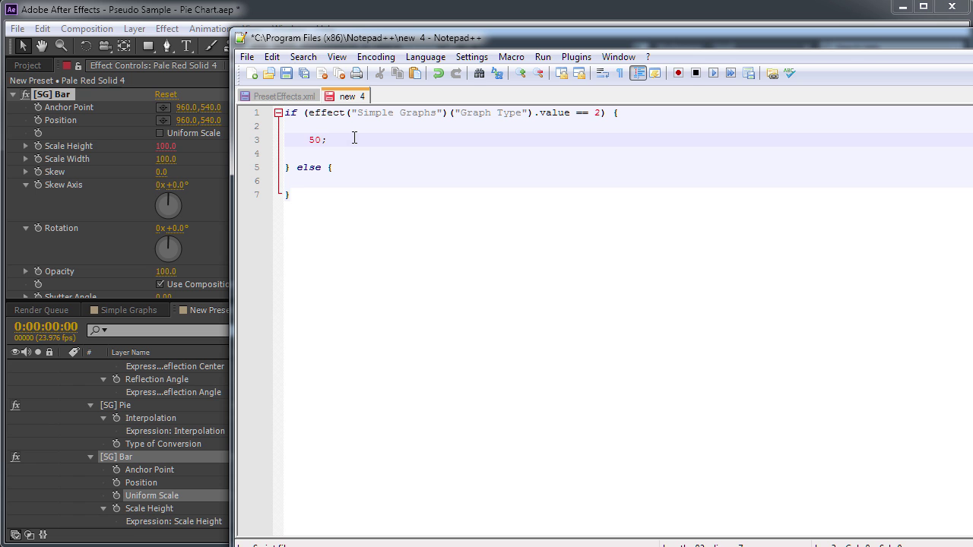
left_click(330, 181)
key("Return")
key("Return")
key("Up")
type("10")
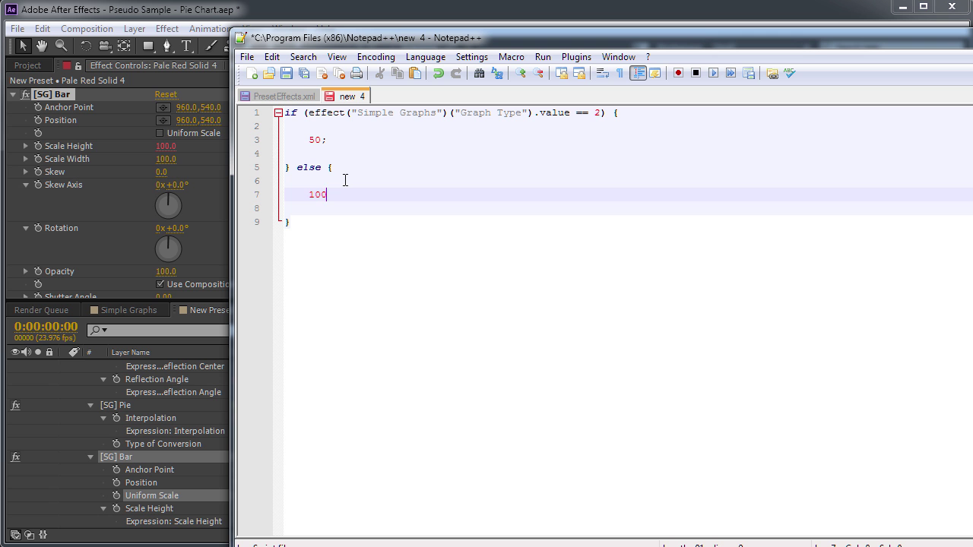
- Copy the whole expression and apply it to [SG] Bar's Scale Height in After Effects
left_click(329, 222)
key("ctrl+a")
key("ctrl+c")
left_click(149, 19)
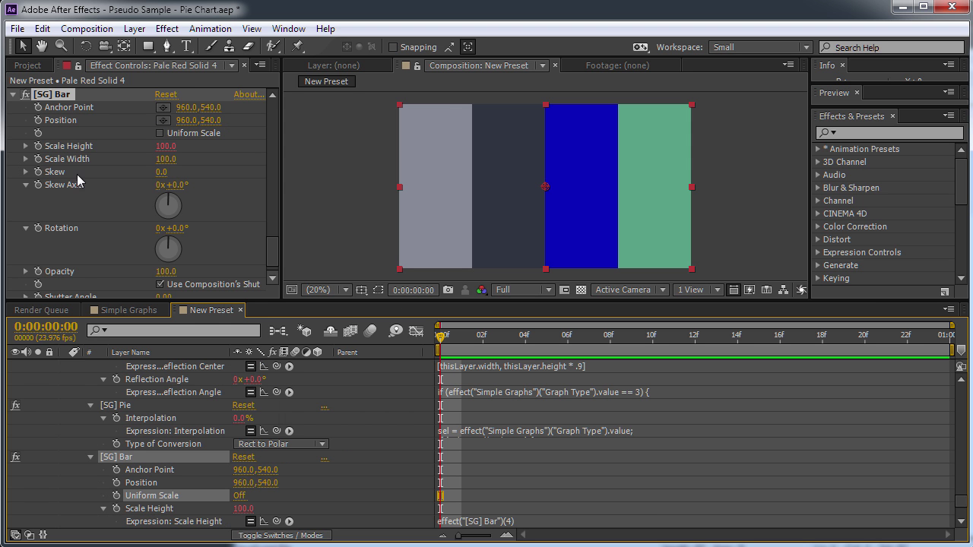
left_click(521, 518)
key("ctrl+v")
key("KP_Enter")
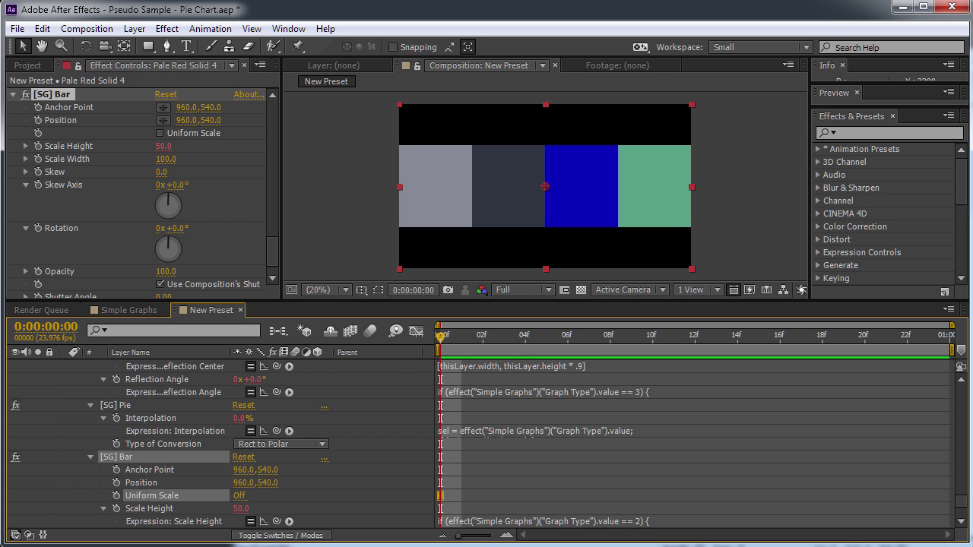
- Return to Notepad++ and change the if block's result to 90;, keeping it on a single line
key("alt+Tab")
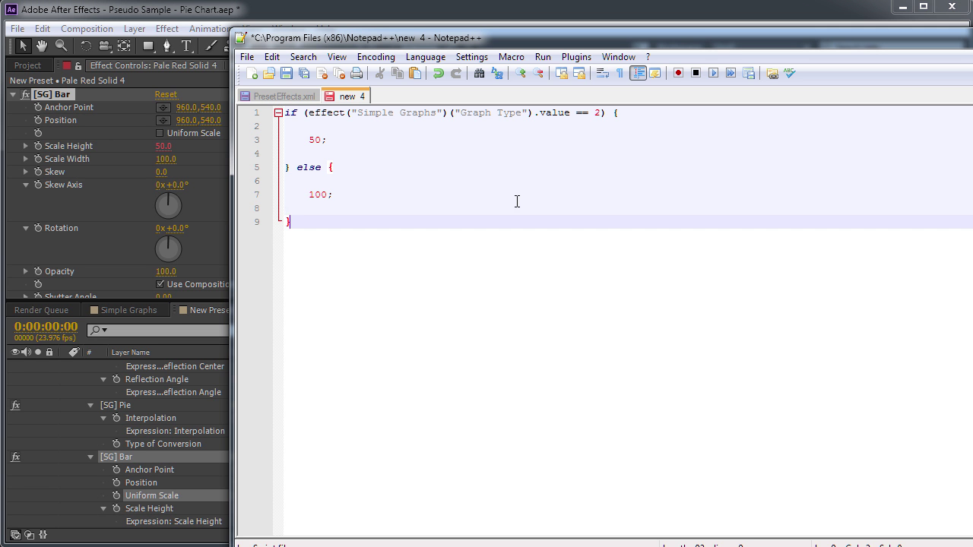
left_click(310, 142)
double_click(314, 142)
type("90")
key("Return")
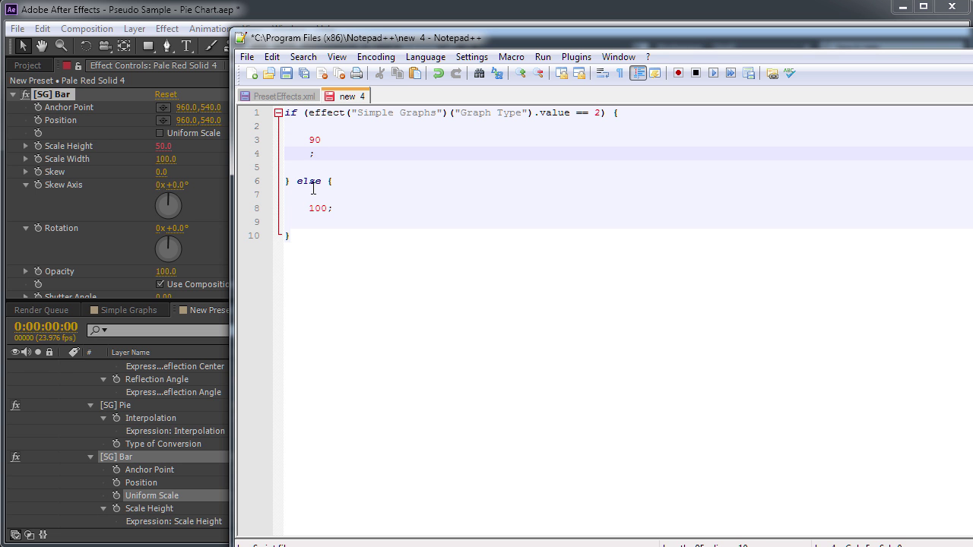
key("BackSpace")
left_click(289, 221)
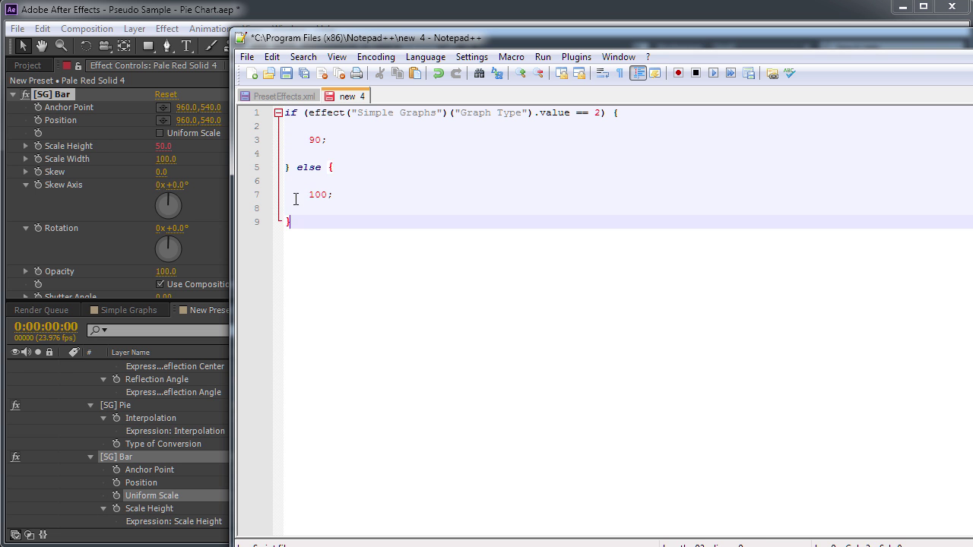
- Copy the whole if/else expression and apply it to [SG] Bar's Scale Width in After Effects
key("ctrl+a")
left_click(217, 498)
scroll(210, 502, "down", 2)
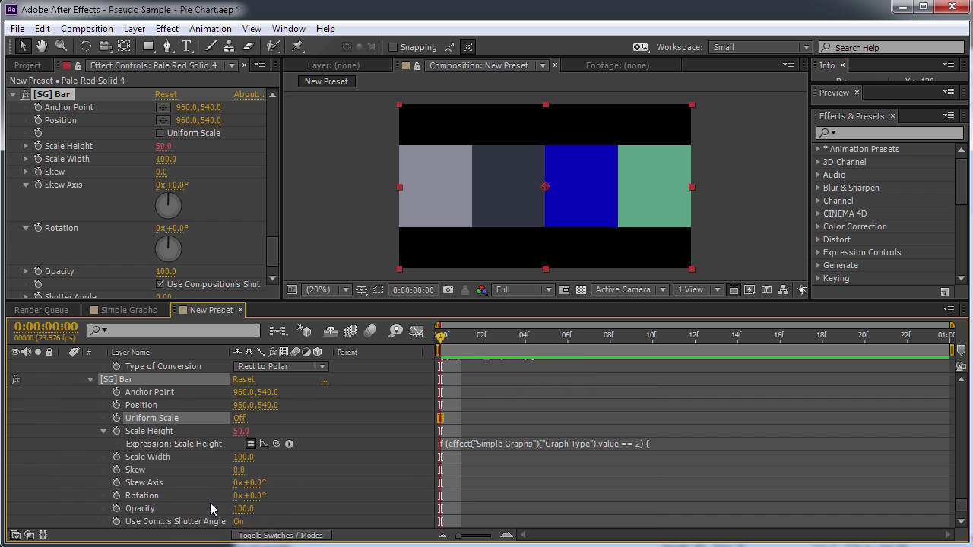
left_click(116, 457, "alt")
key("ctrl+v")
left_click(435, 492)
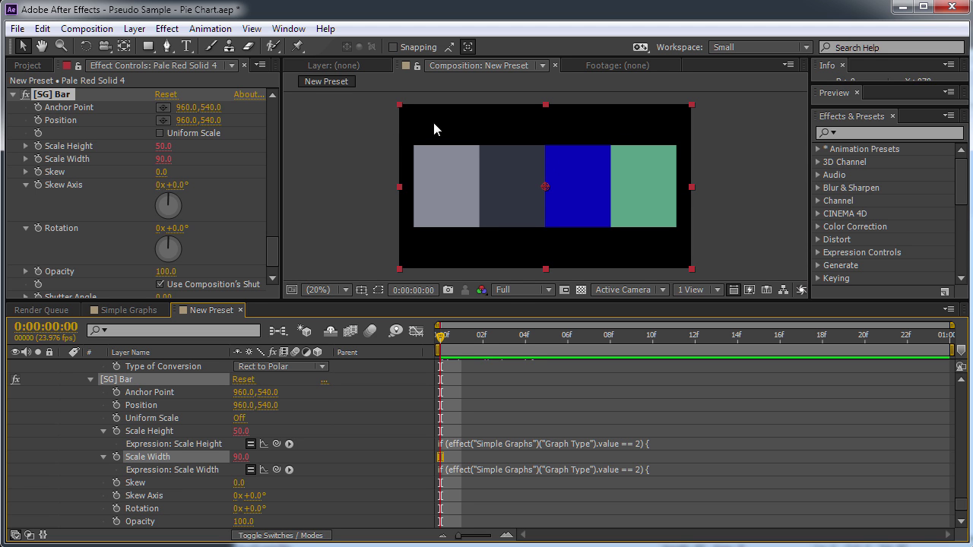
- Switch the Simple Graphs Graph Type to the pie option and on to Ring Graph to check each shape
left_click_drag(274, 247, 273, 102)
left_click(228, 119)
left_click(214, 135)
left_click(220, 120)
left_click(206, 170)
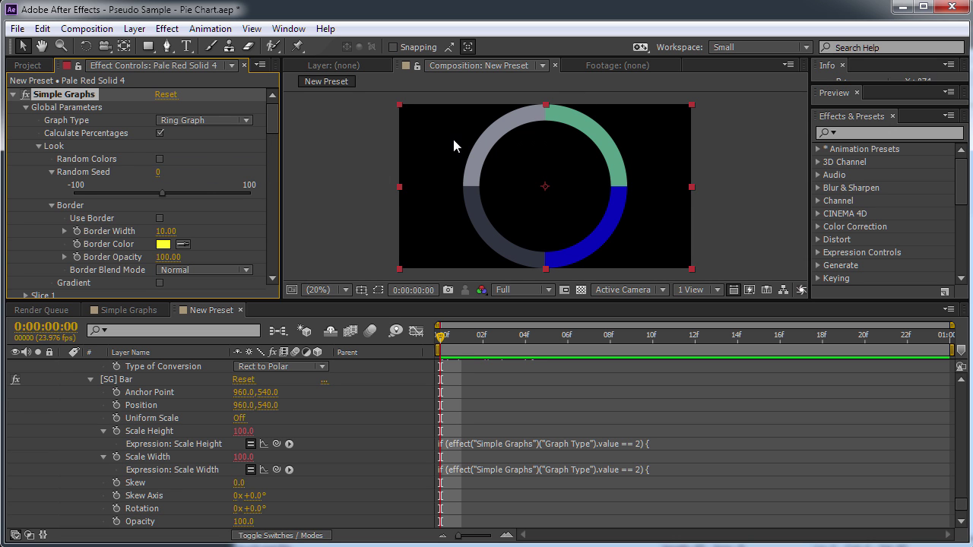
- Set Graph Type to Bar Graph and enable Use Border
left_click(240, 121)
left_click(262, 152)
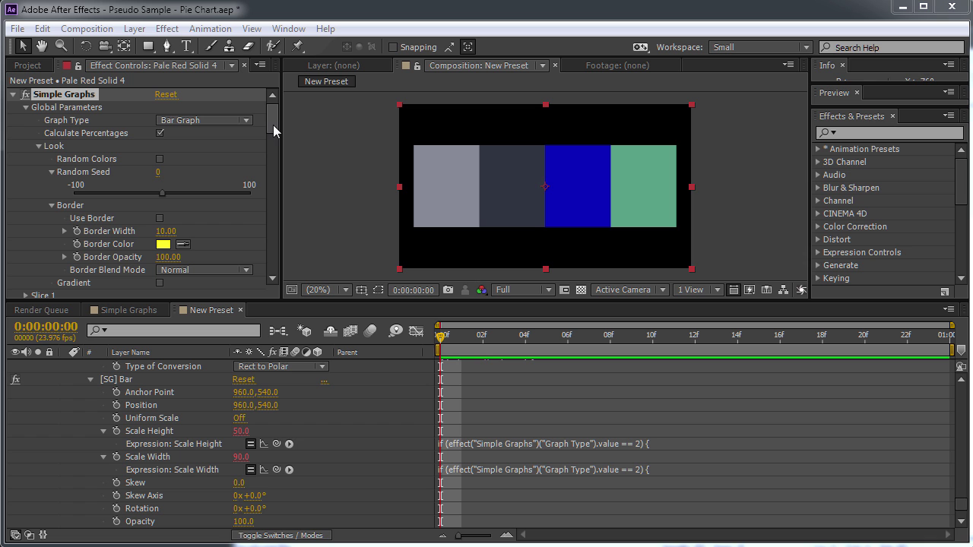
left_click(160, 218)
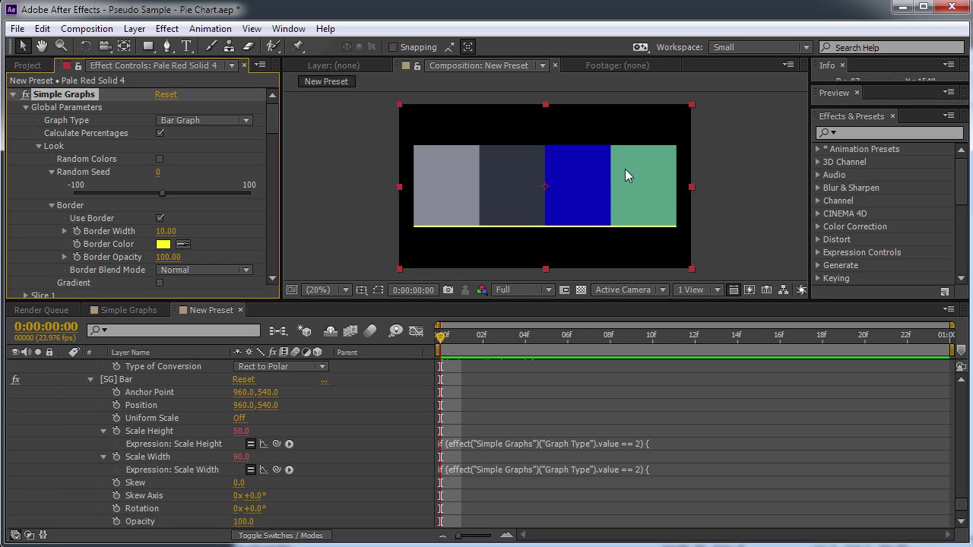
- Correct the effect name [SG] Rind Style to [SG] Ring Style
left_click(373, 434)
scroll(373, 434, "down", 5)
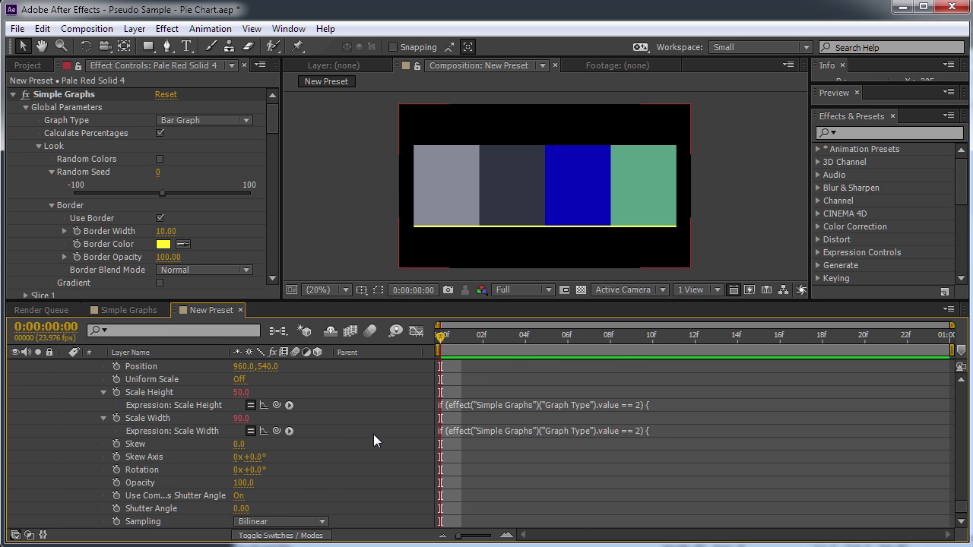
scroll(329, 468, "down", 7)
scroll(134, 456, "up", 5)
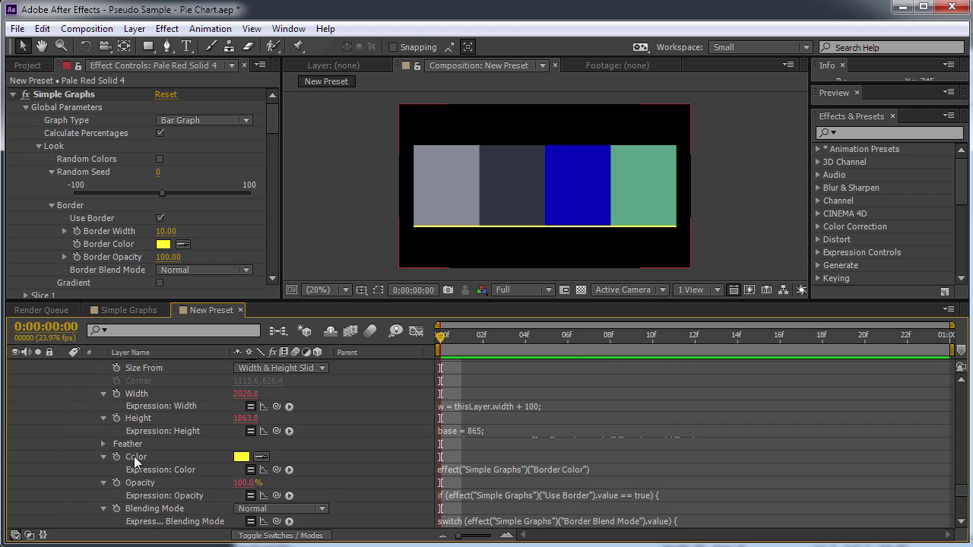
scroll(134, 456, "down", 5)
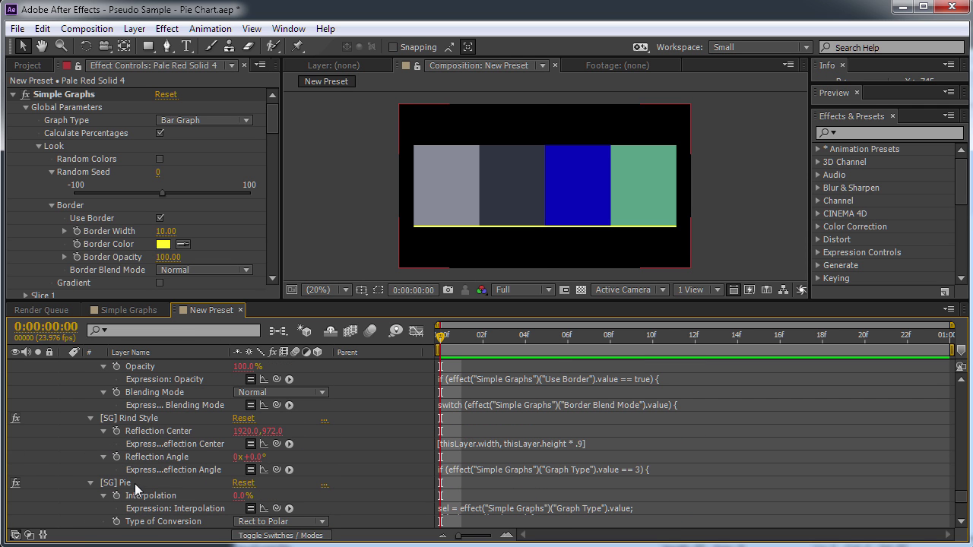
left_click(140, 418)
key("Return")
left_click(141, 418)
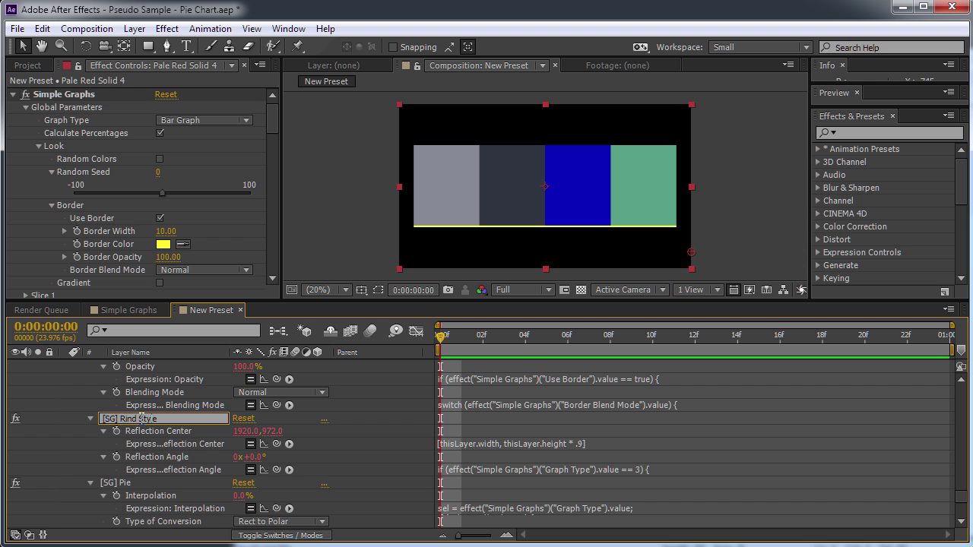
key("BackSpace")
type("g")
key("Return")
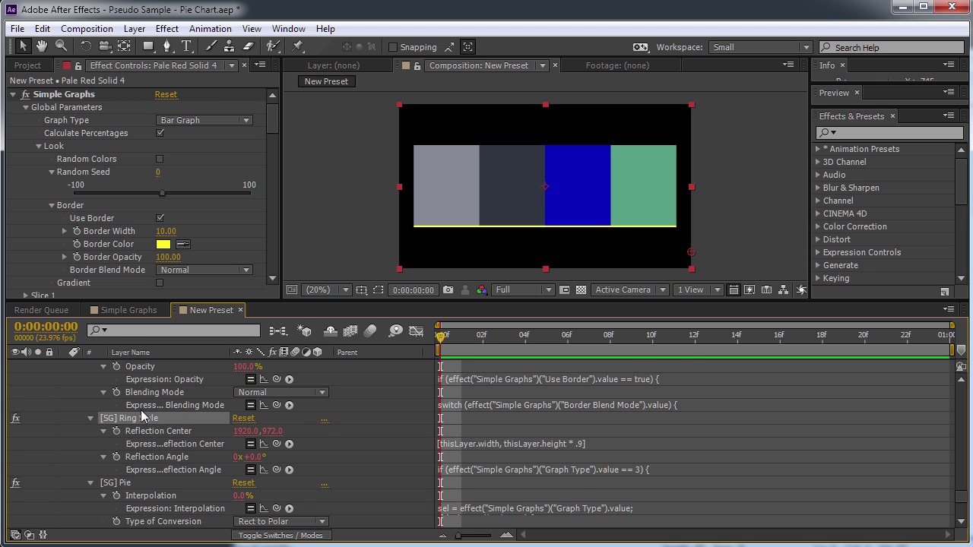
- Copy [SG] Border's Anchor expression into Notepad++ in place of the old code, with an empty line above it
scroll(152, 441, "up", 3)
scroll(168, 471, "up", 4)
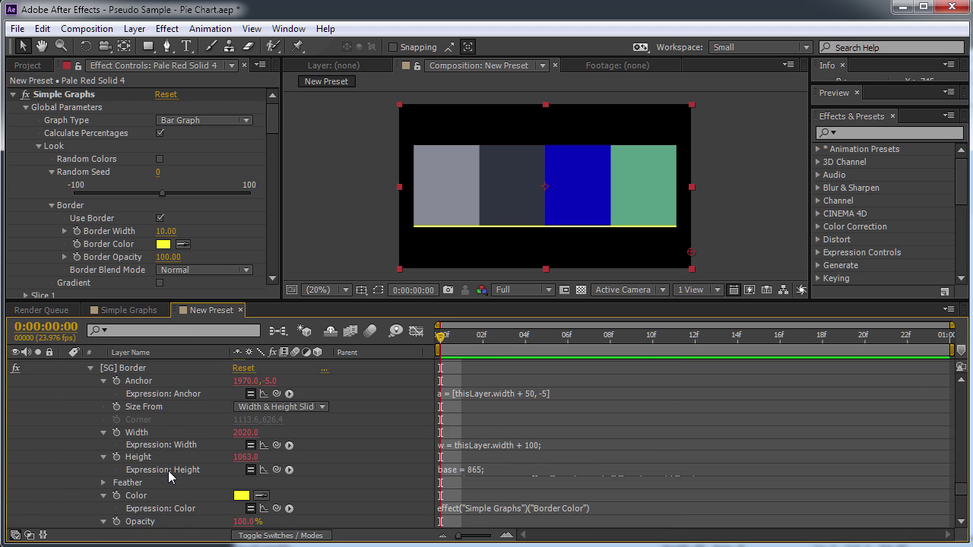
left_click(152, 445)
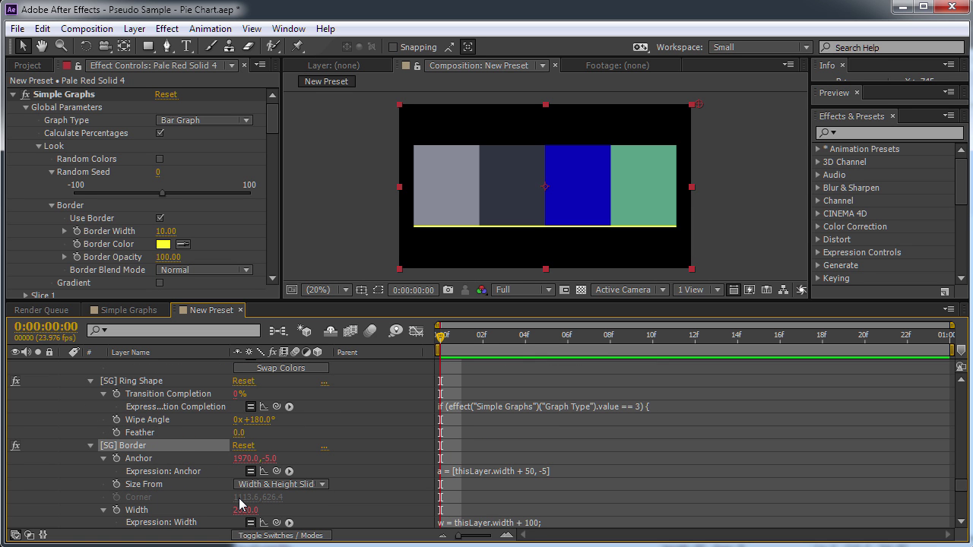
scroll(200, 464, "down", 3)
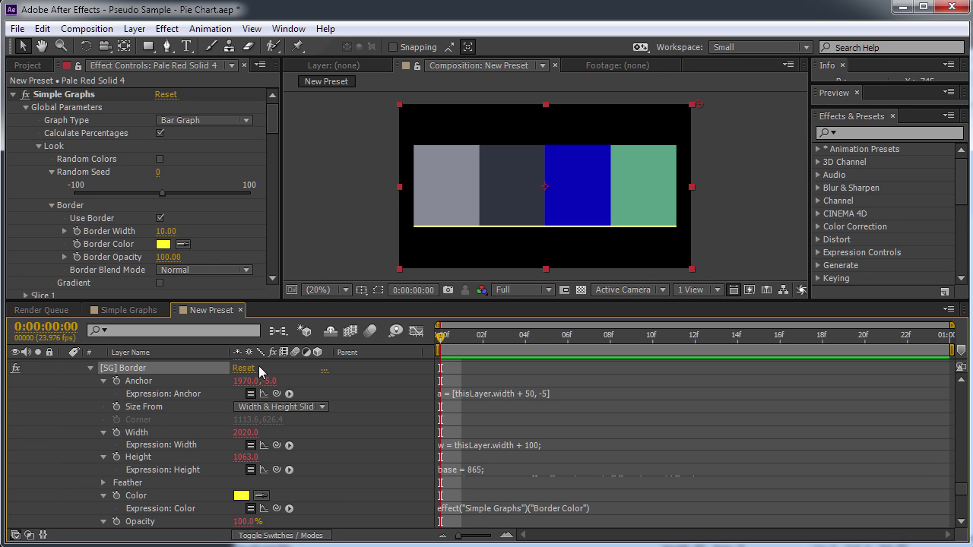
left_click(576, 395)
key("ctrl+c")
key("alt+Tab")
key("ctrl+a")
key("ctrl+v")
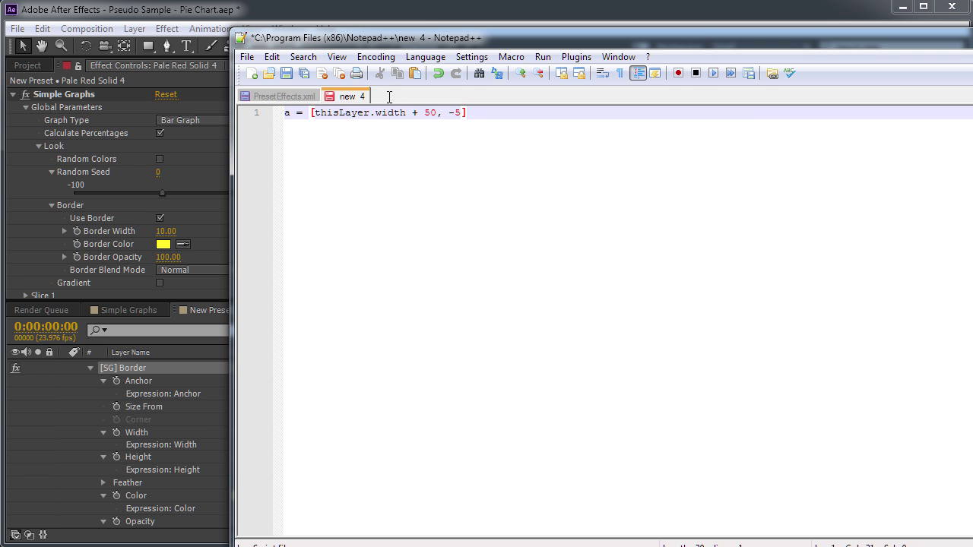
left_click_drag(282, 40, 272, 69)
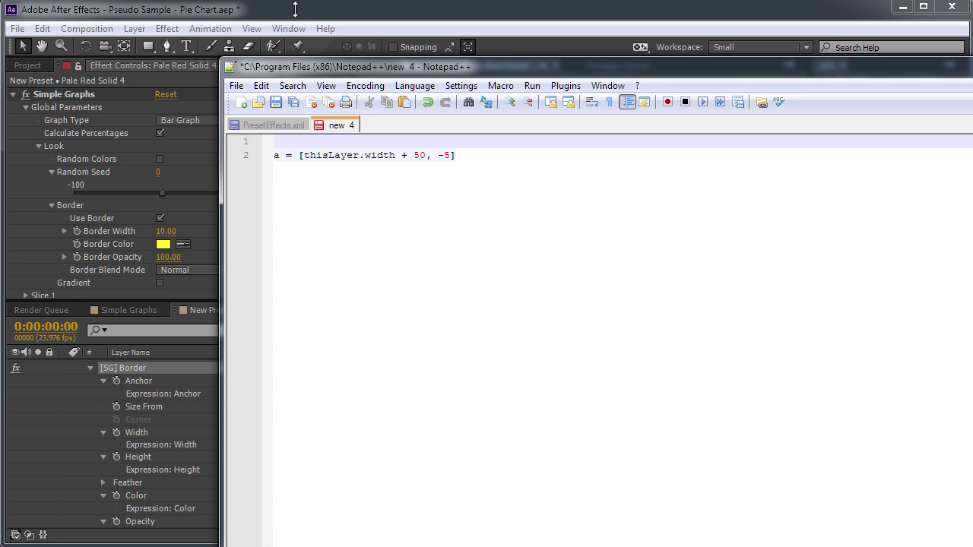
- In After Effects, link [SG] Border's Anchor expression to Graph Type, cut the generated reference, and return to Notepad++
left_click(290, 50)
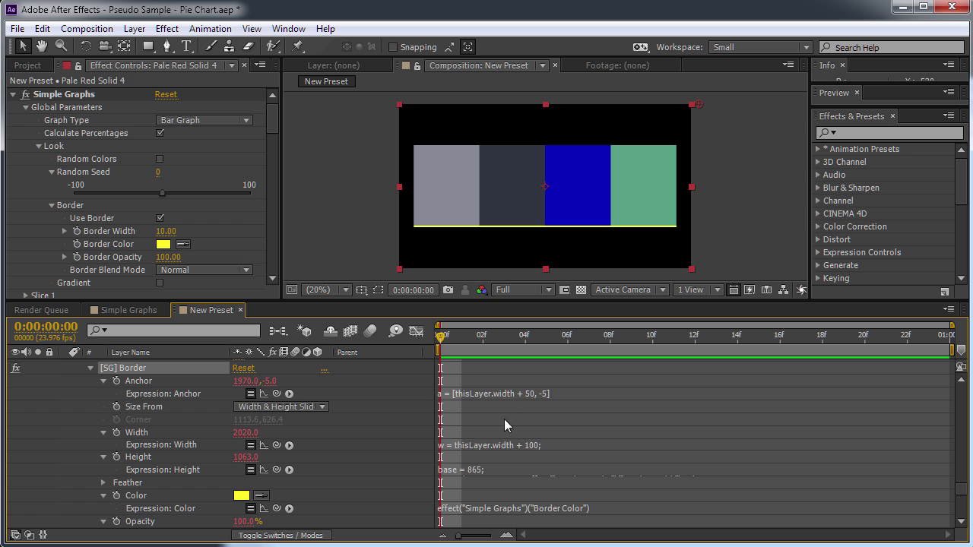
left_click(529, 395)
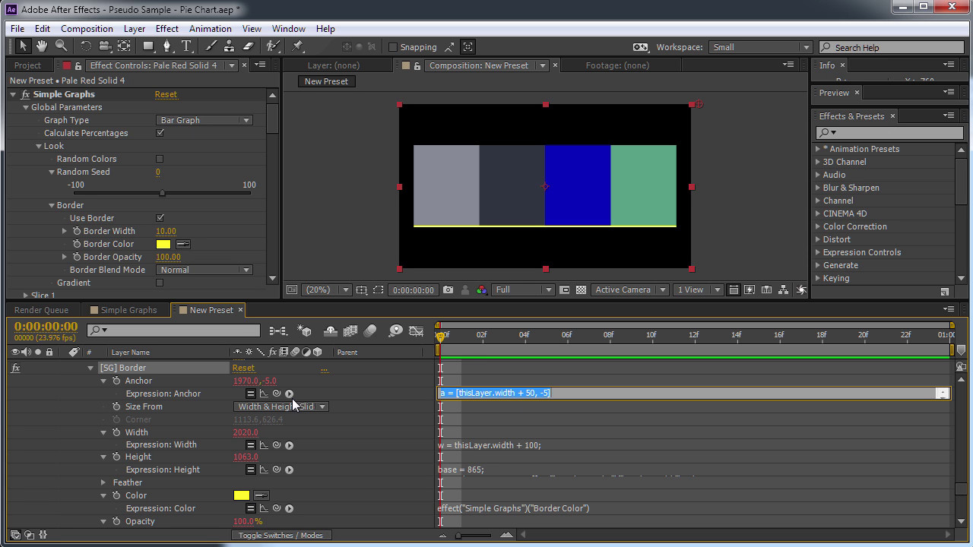
left_click_drag(276, 394, 74, 120)
left_click_drag(600, 393, 541, 393)
key("ctrl+a")
key("ctrl+x")
key("alt+Tab")
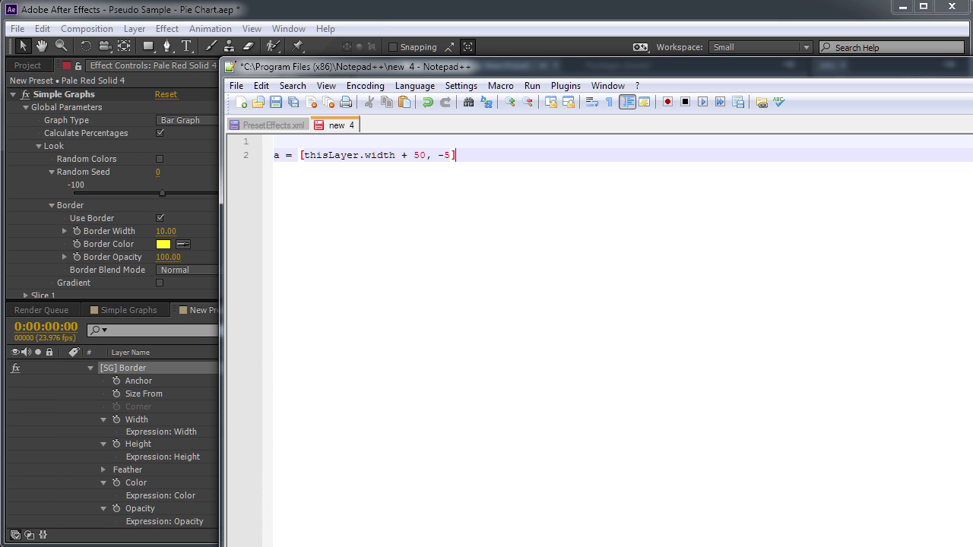
- Write the condition if (effect("Simple Graphs")("Graph Type").value == 2) above the anchor line
left_click(444, 147)
key("Return")
type("if ()")
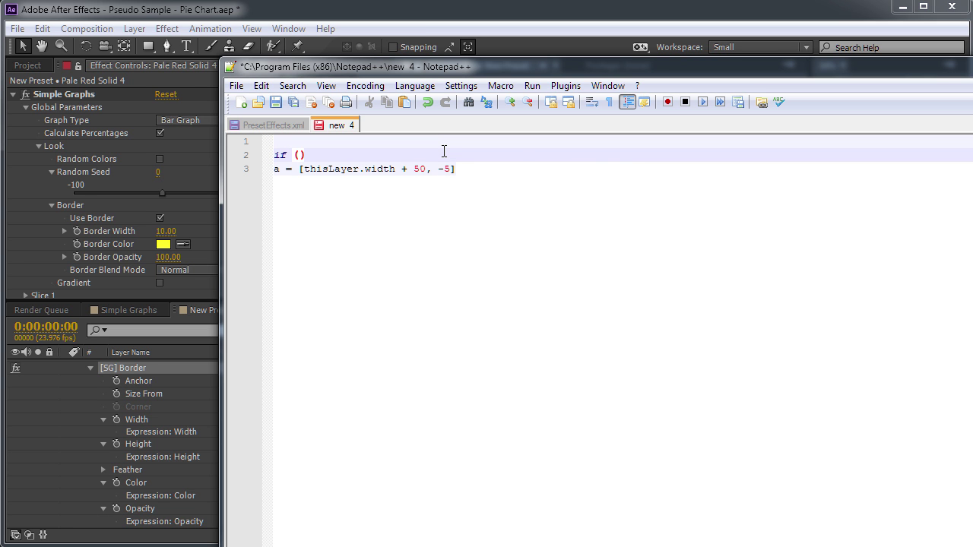
key("ctrl+v")
type(".value =")
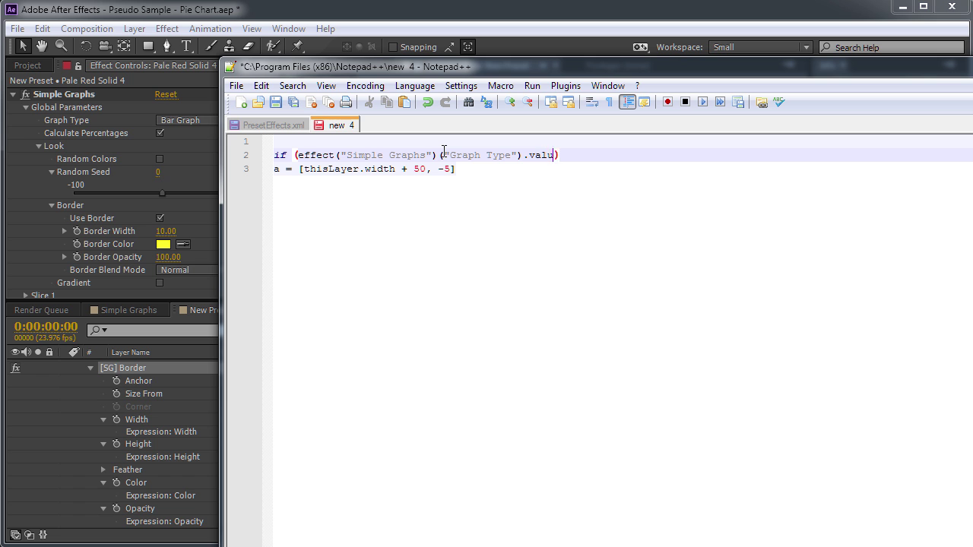
key("BackSpace")
type("=")
key("Left")
type("2")
key("Right")
key("BackSpace")
key("End")
- Add the if block's braces and an else block enclosing the anchor line, ending that line with a semicolon
type("{")
key("Return")
key("Return")
type("} else {")
key("Return")
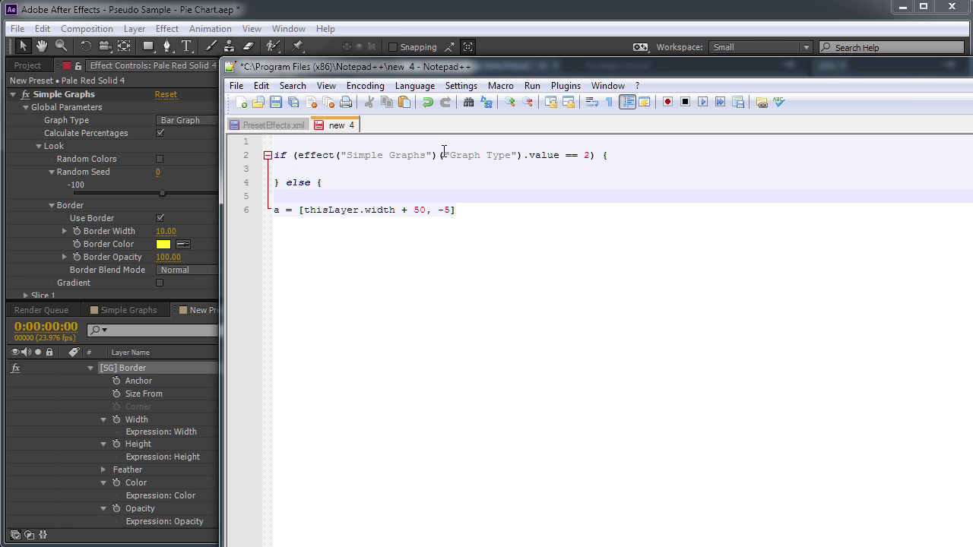
left_click(462, 216)
type(";")
key("Return")
type("}")
- Space out and indent the anchor line in the else block, and add an indented empty line inside the if block
key("Left")
key("Return")
key("Up")
key("Up")
key("Right")
key("Left")
key("Tab")
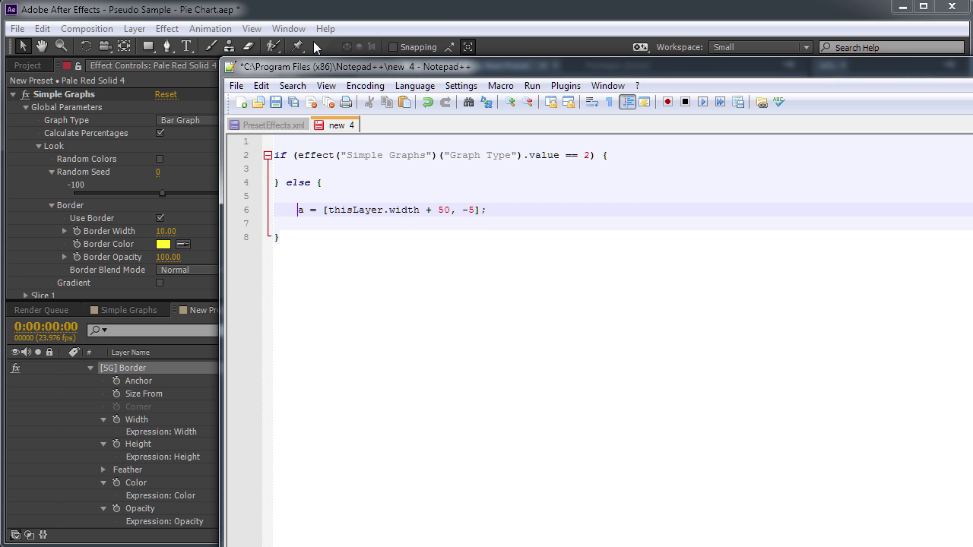
left_click(329, 170)
key("Return")
key("Return")
key("Up")
key("Tab")
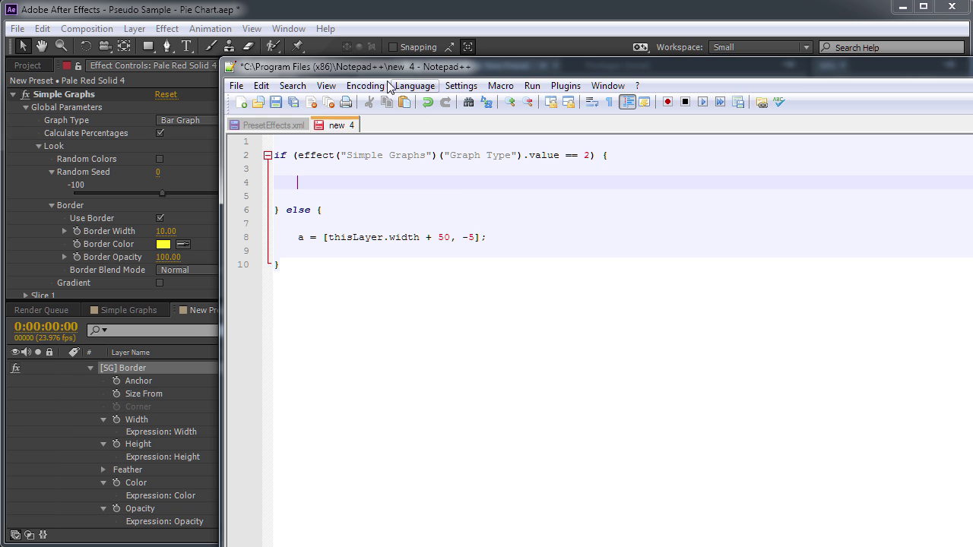
- Duplicate the line a = [thisLayer.width + 50, -5]; from the else block into the if block and indent it
left_click_drag(395, 67, 392, 178)
left_click_drag(372, 244, 380, 398)
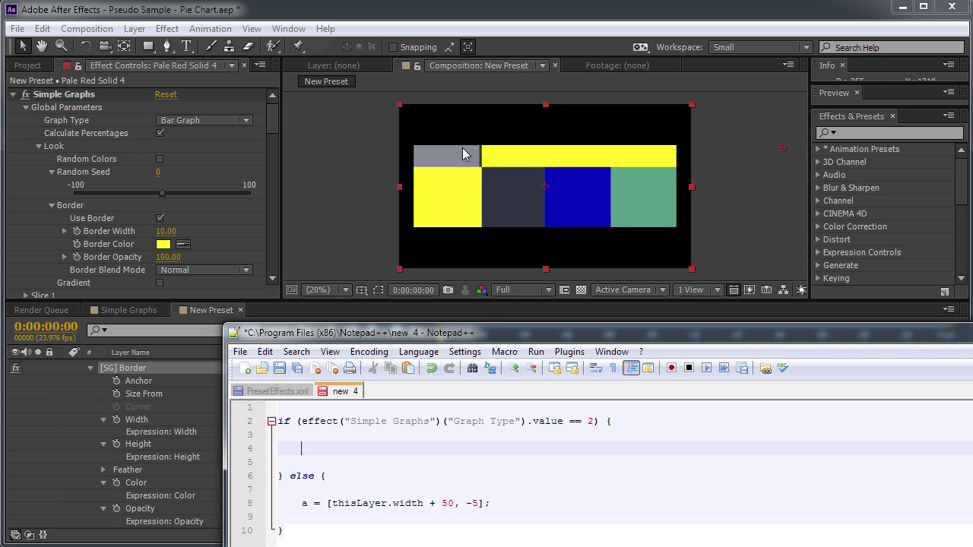
left_click_drag(543, 334, 507, 48)
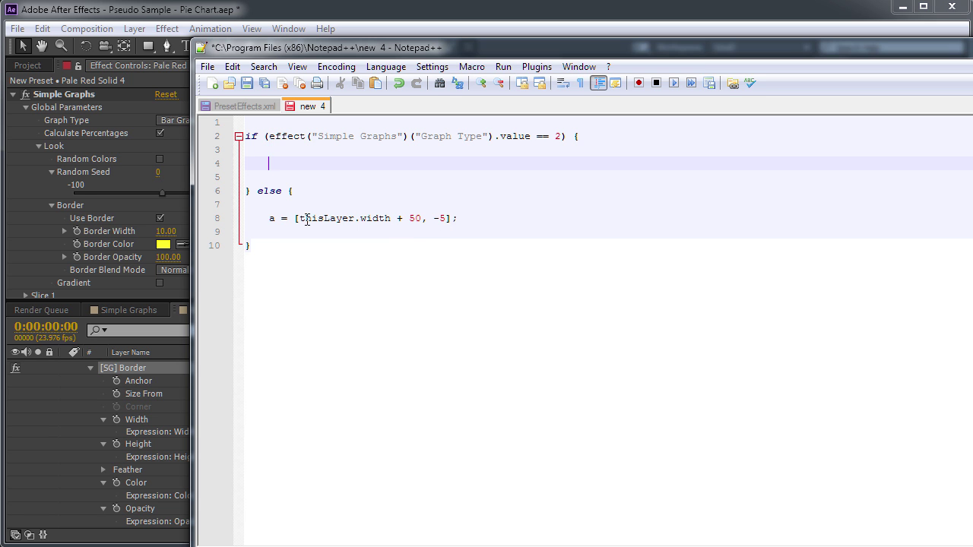
left_click_drag(462, 218, 269, 218)
left_click(293, 154)
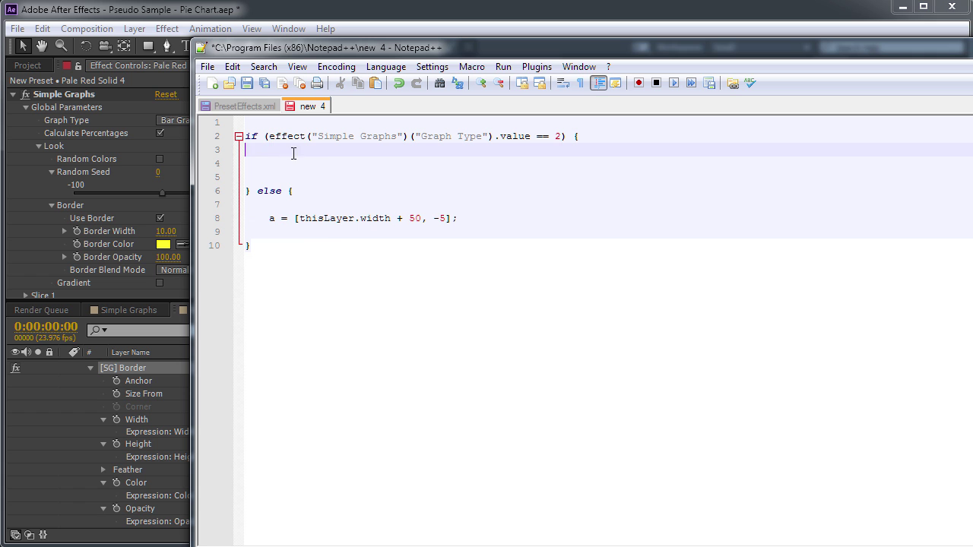
key("ctrl+v")
key("Home")
key("Tab")
- In After Effects, replace [SG] Border's Anchor expression with a link to Border Width, and take that reference to Notepad++
left_click(147, 235)
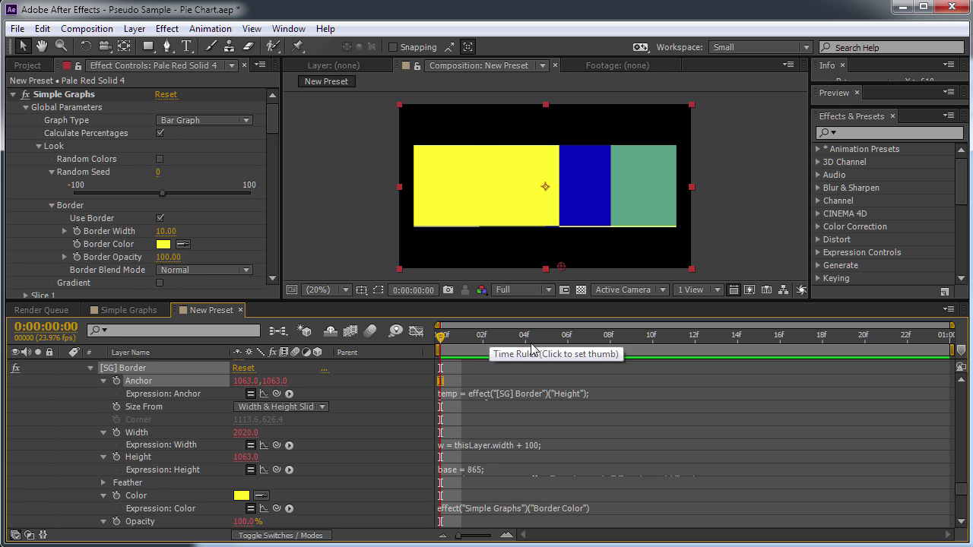
left_click(608, 398)
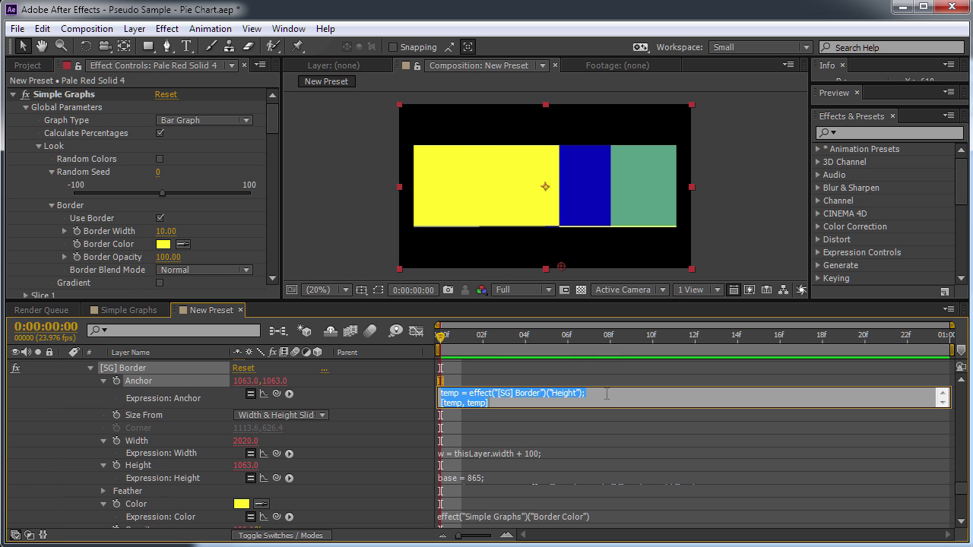
key("Delete")
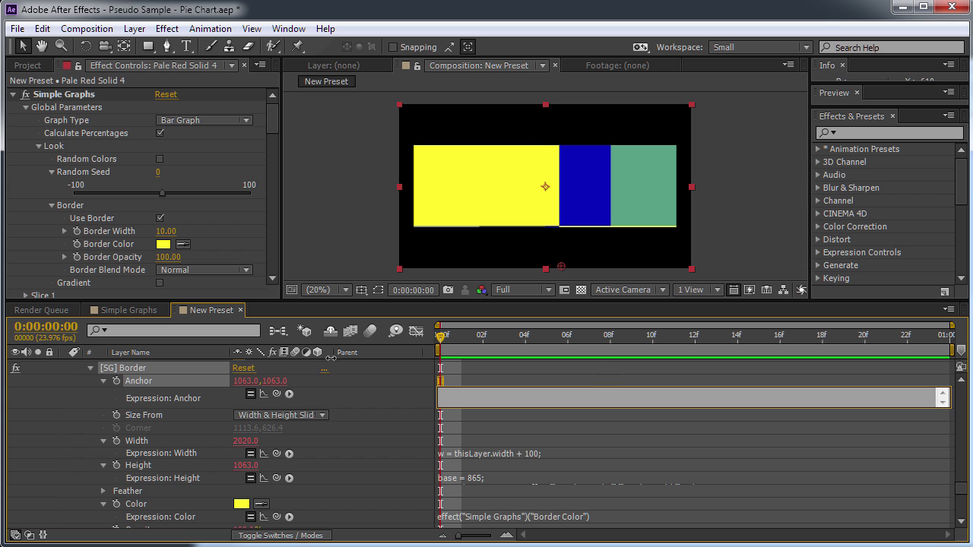
left_click_drag(277, 393, 111, 200)
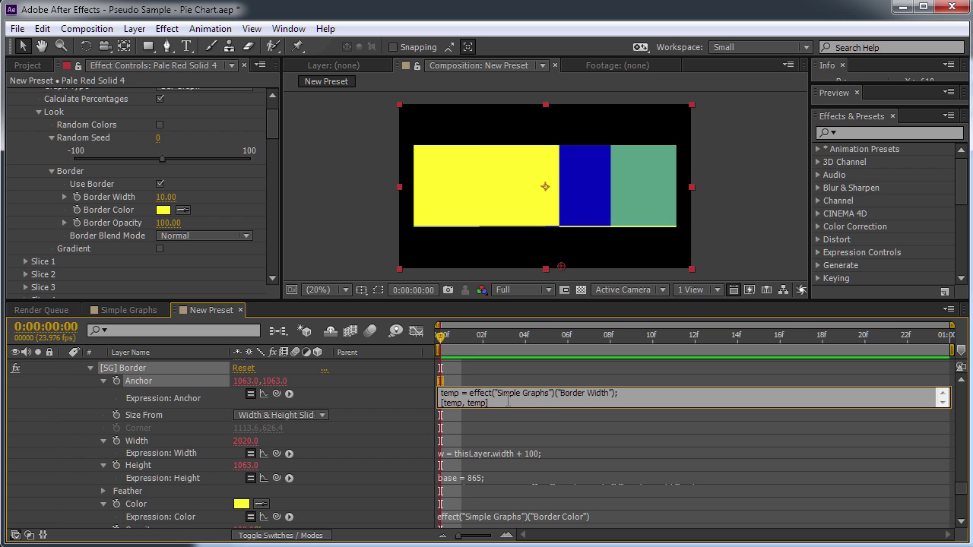
key("alt+Tab")
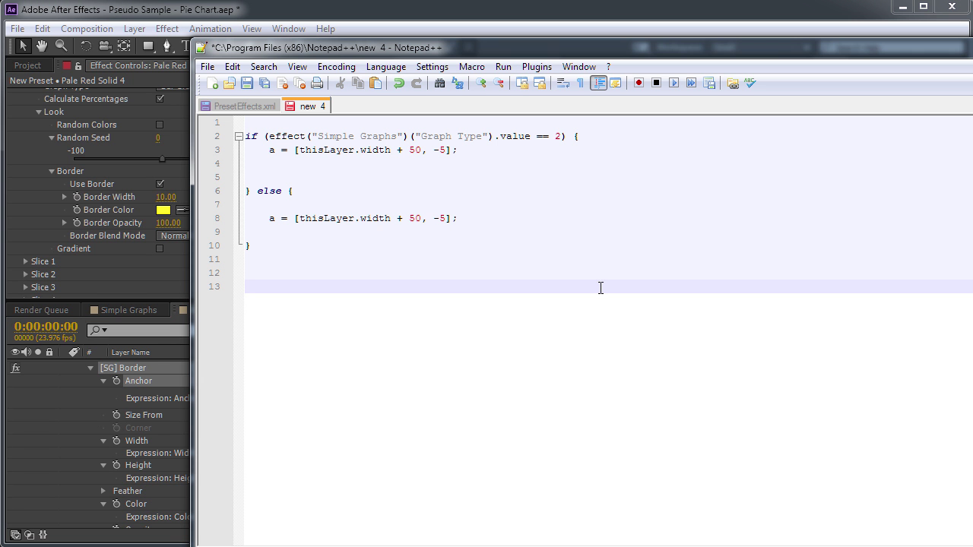
- Insert setWidth = effect("Simple Graphs")("Border Width"); as the first line of the if block
left_click(307, 164)
key("Up")
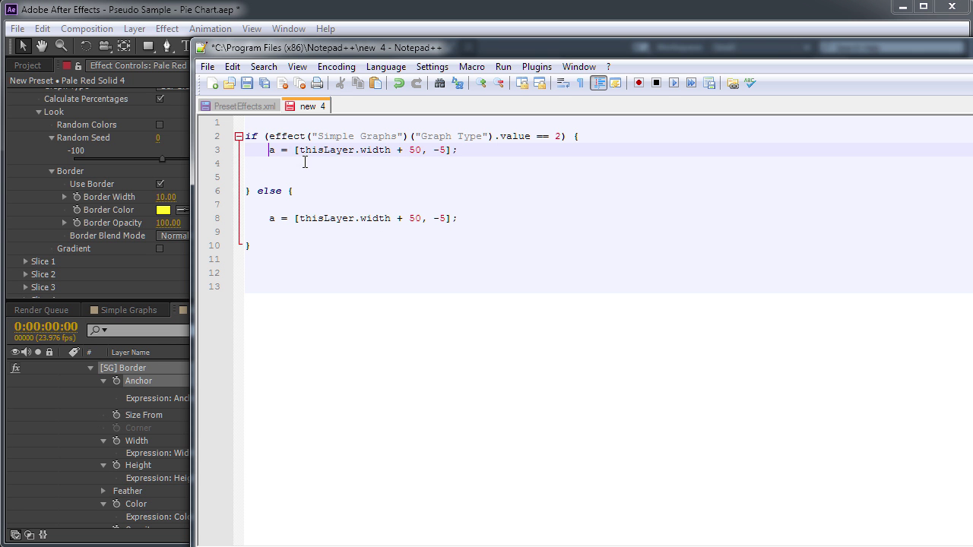
key("Return")
key("Up")
key("ctrl+v")
left_click_drag(317, 163, 552, 155)
type(";")
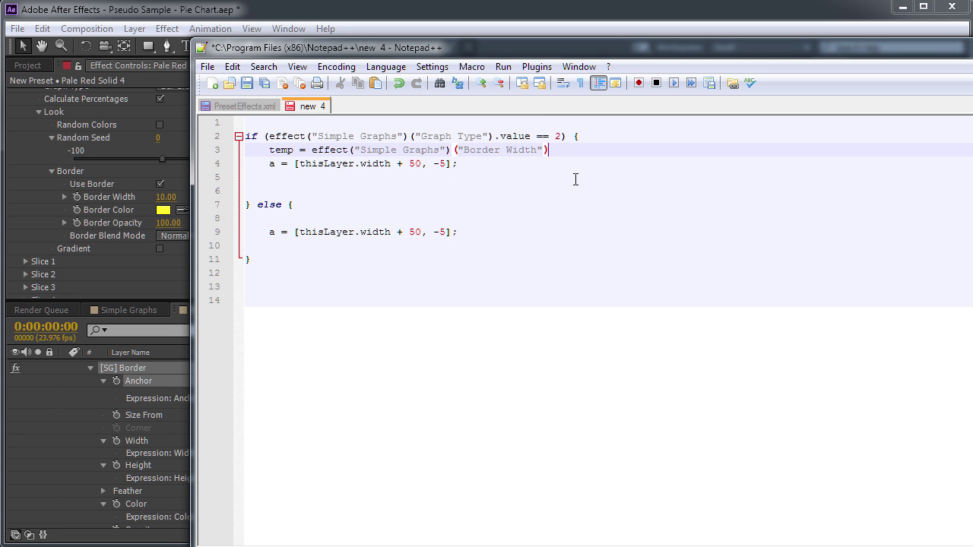
left_click_drag(311, 150, 268, 155)
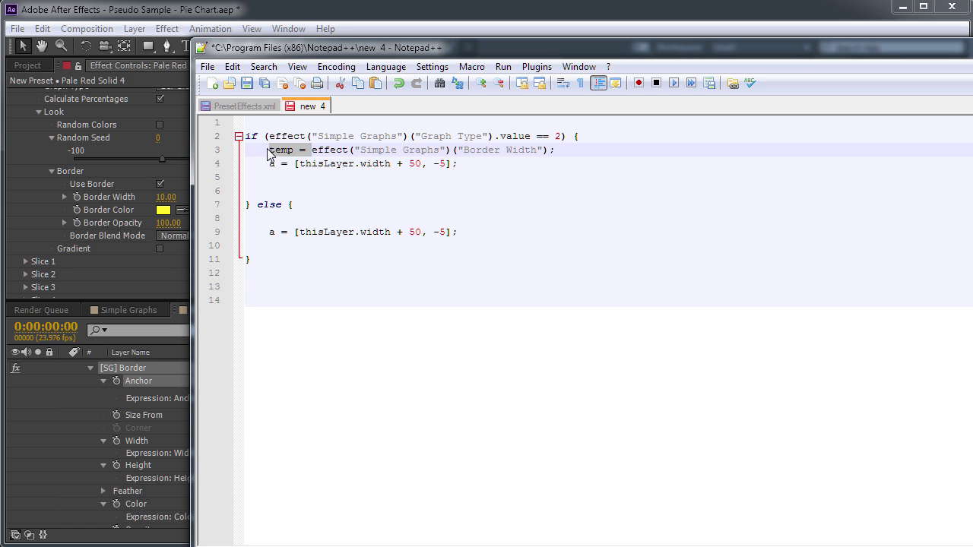
type("setWidth =")
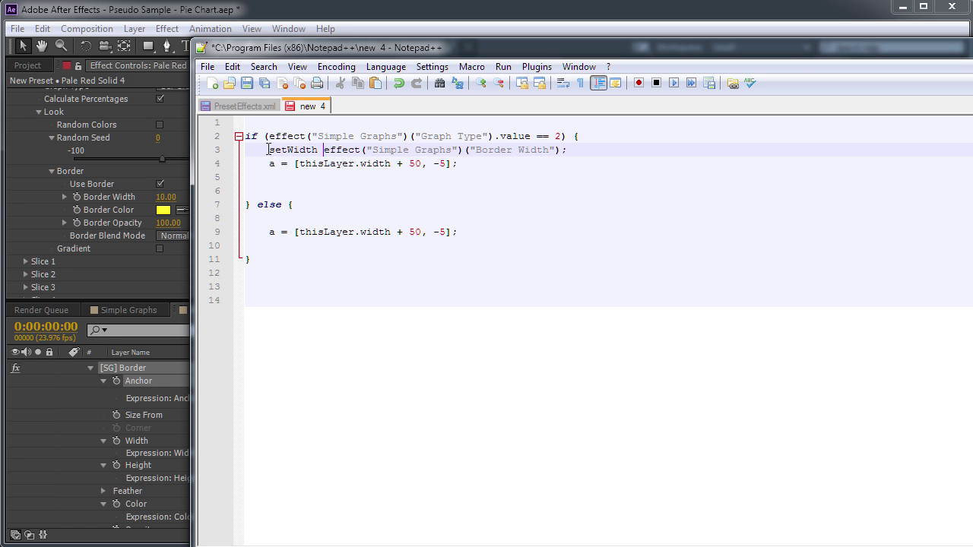
- Append .value to the Border Width reference and replace -5 with setWidth in the if block's anchor line
left_click(572, 150)
type(".value")
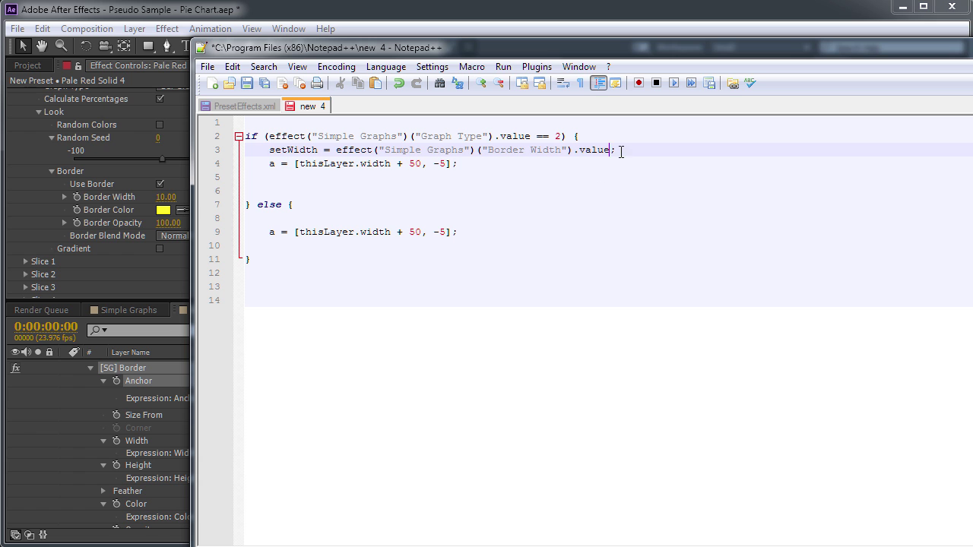
left_click(446, 164)
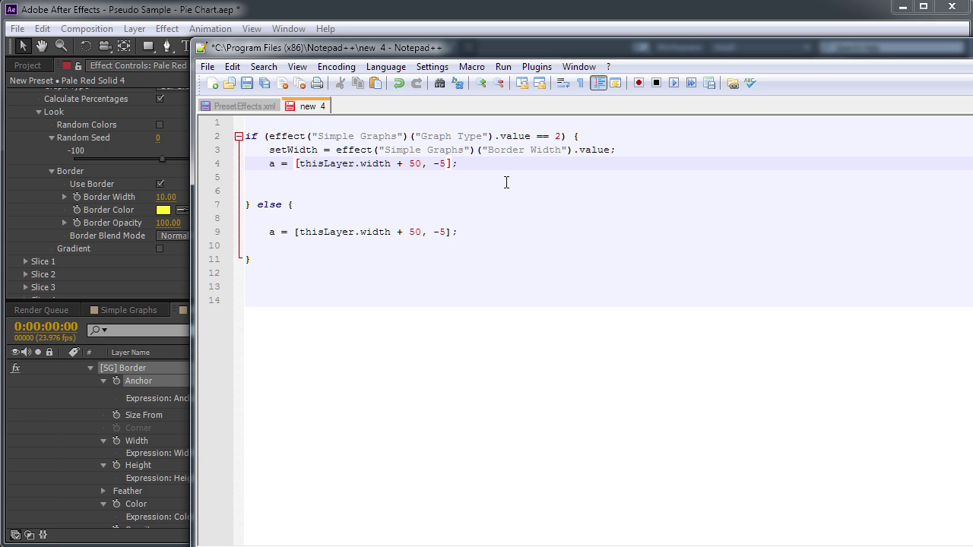
key("BackSpace")
key("BackSpace")
type("setWidth")
- Copy the whole code from Notepad++ and apply it as [SG] Border's Anchor expression in After Effects
key("ctrl+a")
key("ctrl+c")
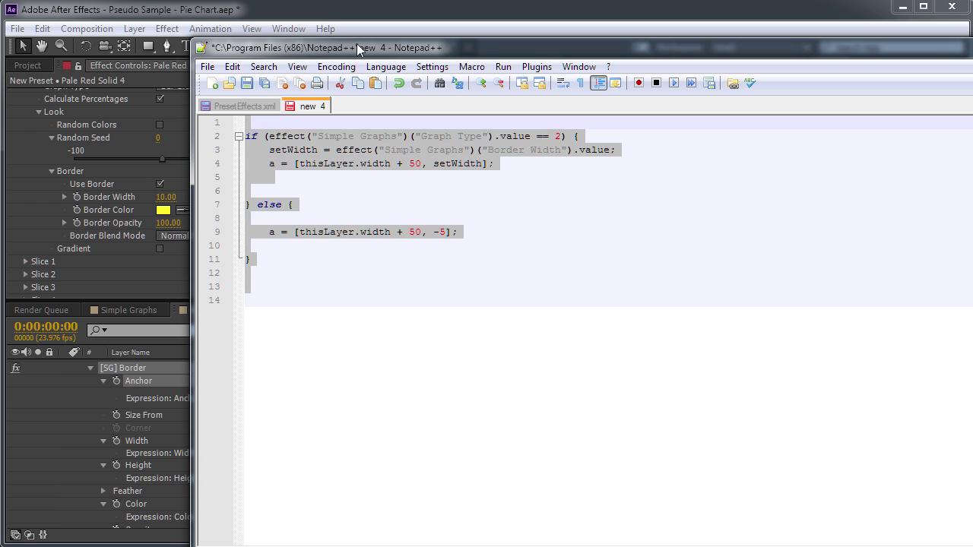
left_click(326, 19)
left_click(512, 403)
key("ctrl+v")
key("KP_Enter")
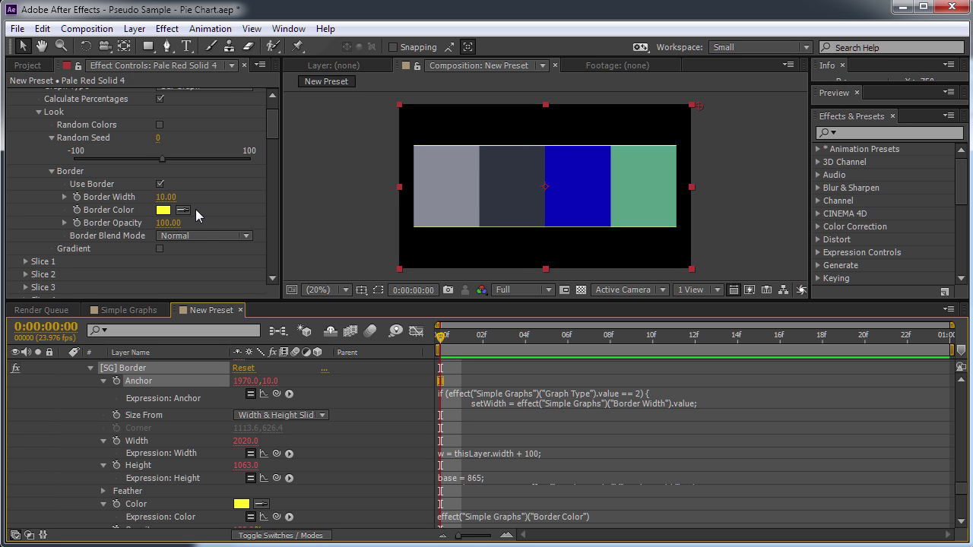
- Raise Border Width to 100 to test the bar graph's borders and bring it back down to 50
left_click_drag(166, 197, 269, 191)
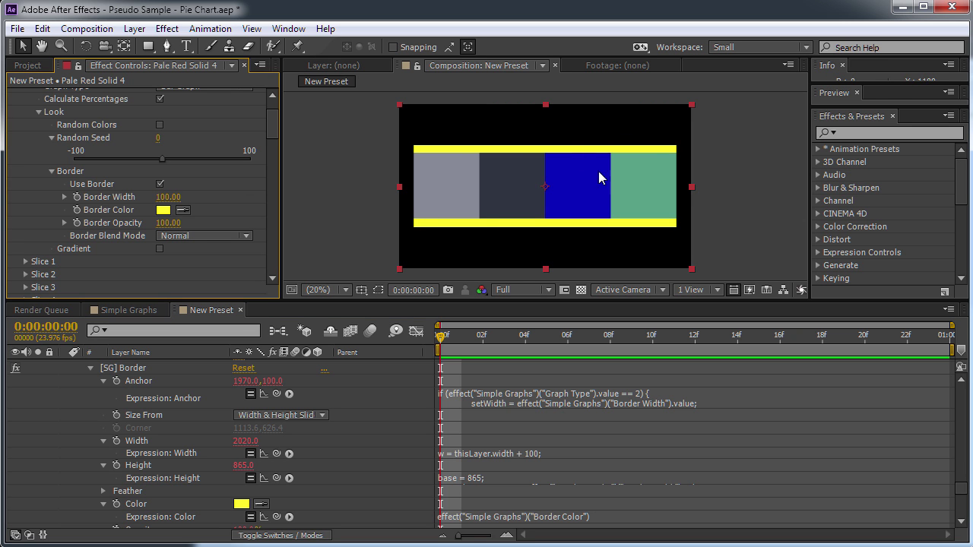
mouse_move(168, 197)
left_mouse_down()
mouse_move(82, 199)
mouse_move(155, 198)
left_mouse_up()
left_click(168, 196)
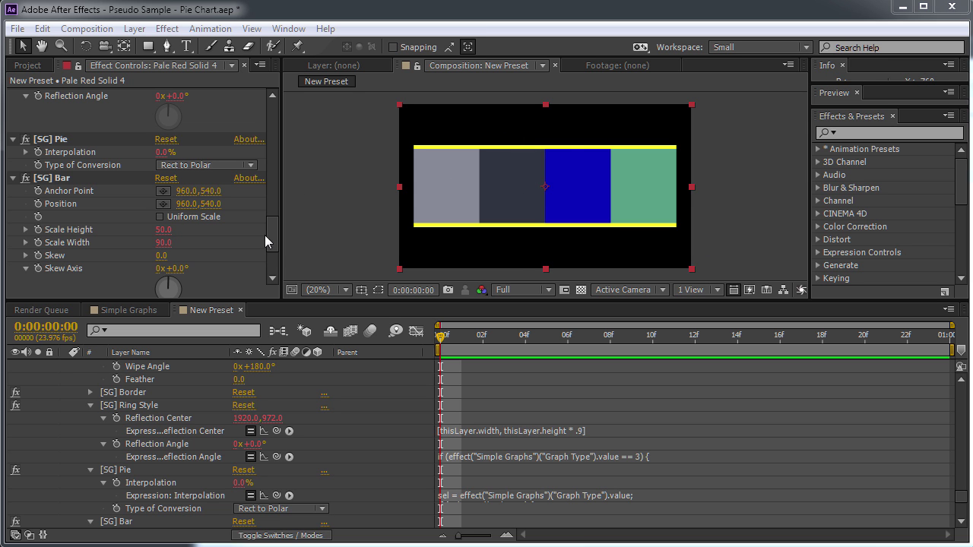
- Duplicate the [SG] Border effect and turn off the [SG] Bar effect
left_click(13, 178)
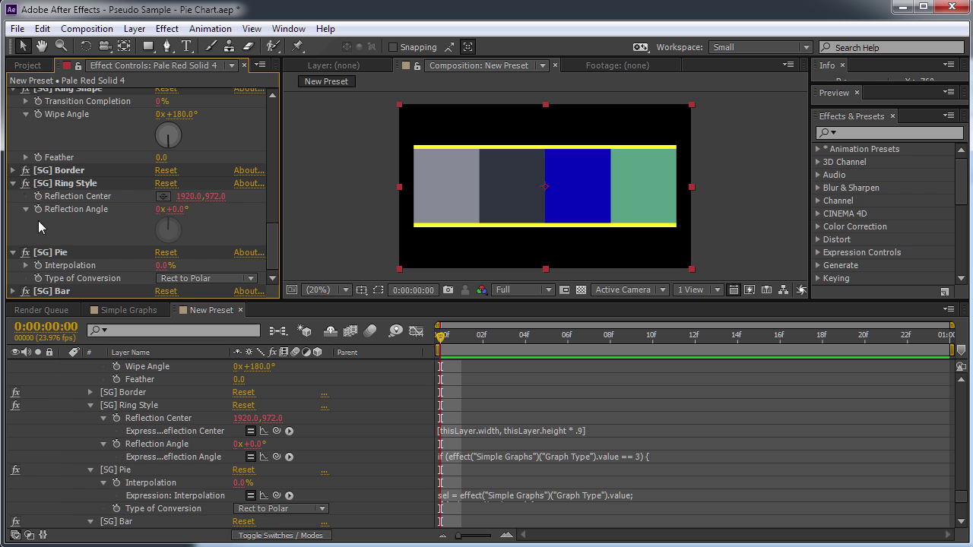
left_click(76, 171)
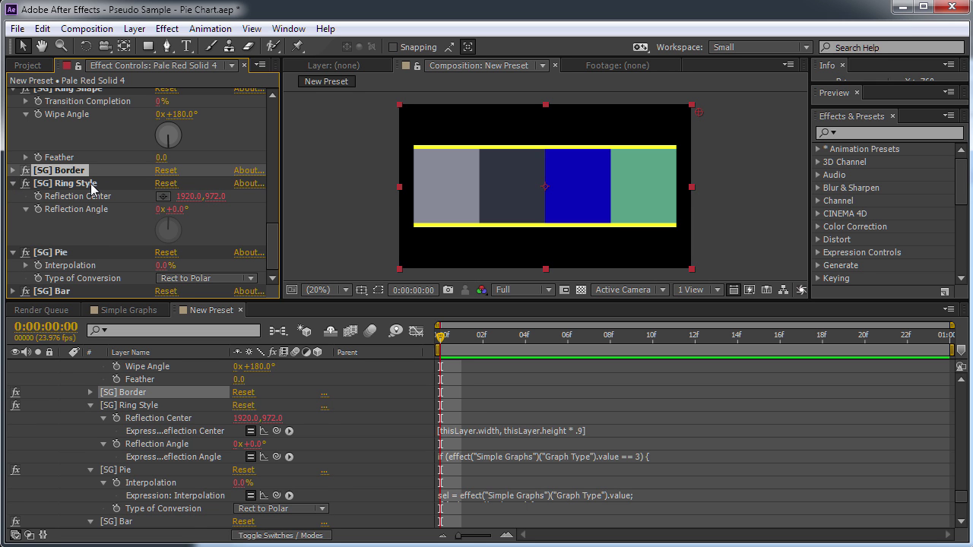
key("ctrl+d")
scroll(271, 233, "up", 1)
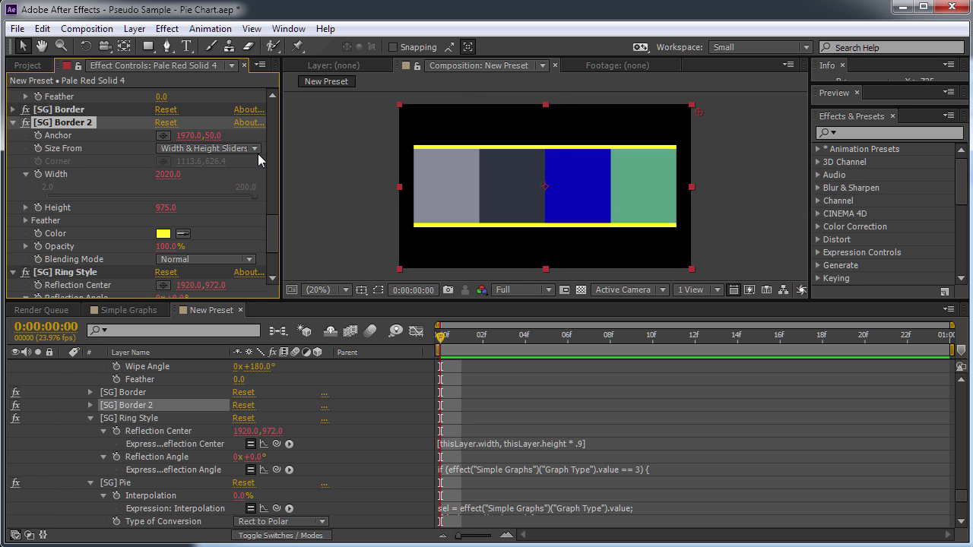
scroll(275, 255, "down", 3)
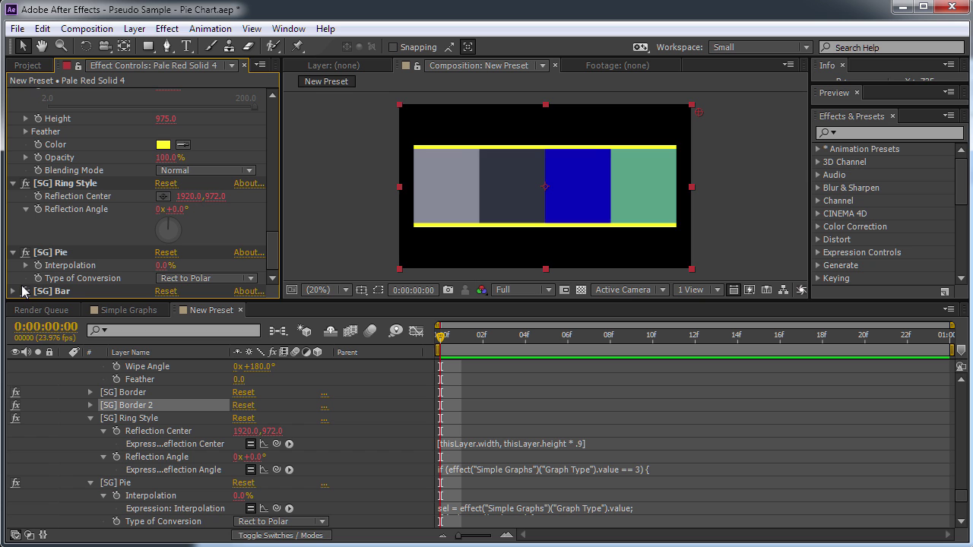
left_click(25, 291)
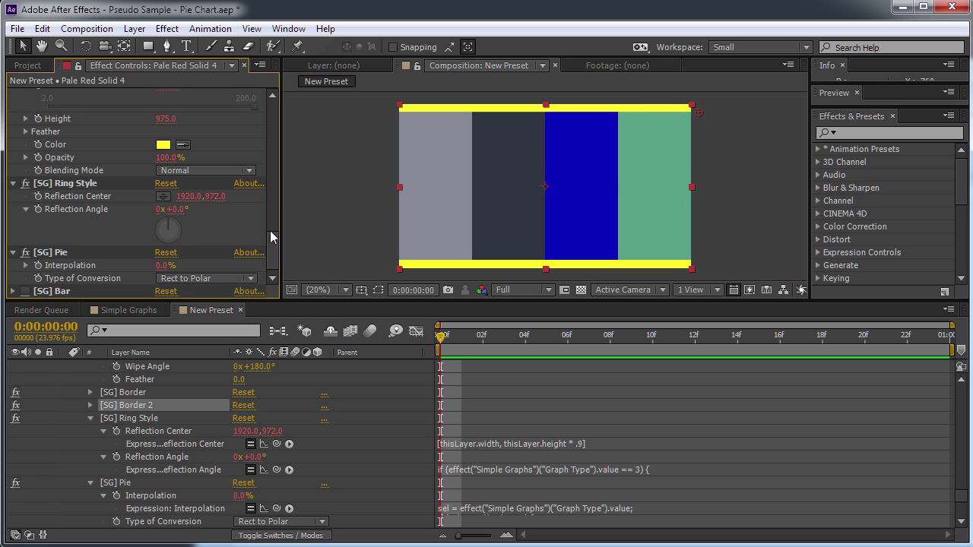
- Open [SG] Border 2's Anchor expression and bring its code to Notepad++ for editing
scroll(273, 229, "up", 3)
scroll(274, 229, "up", 1)
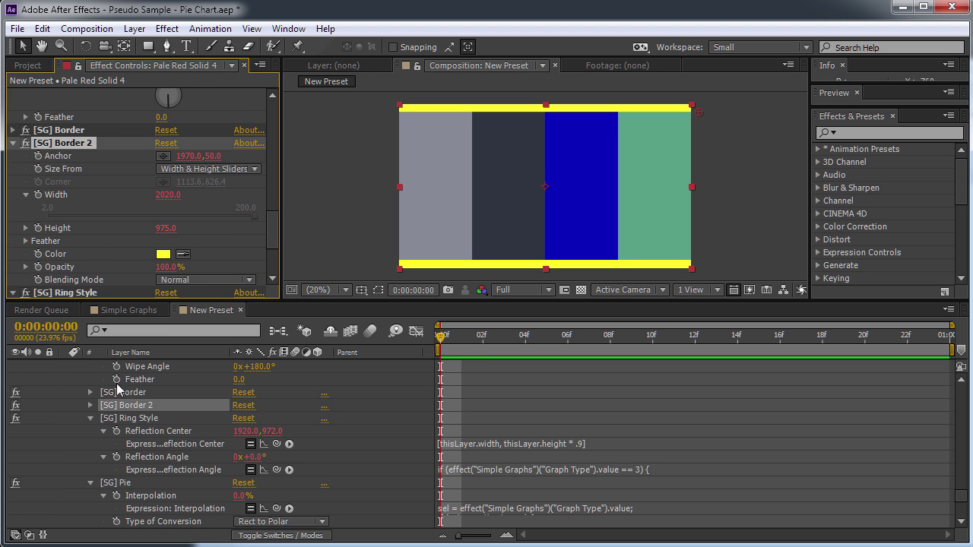
left_click(91, 405)
left_click(103, 418)
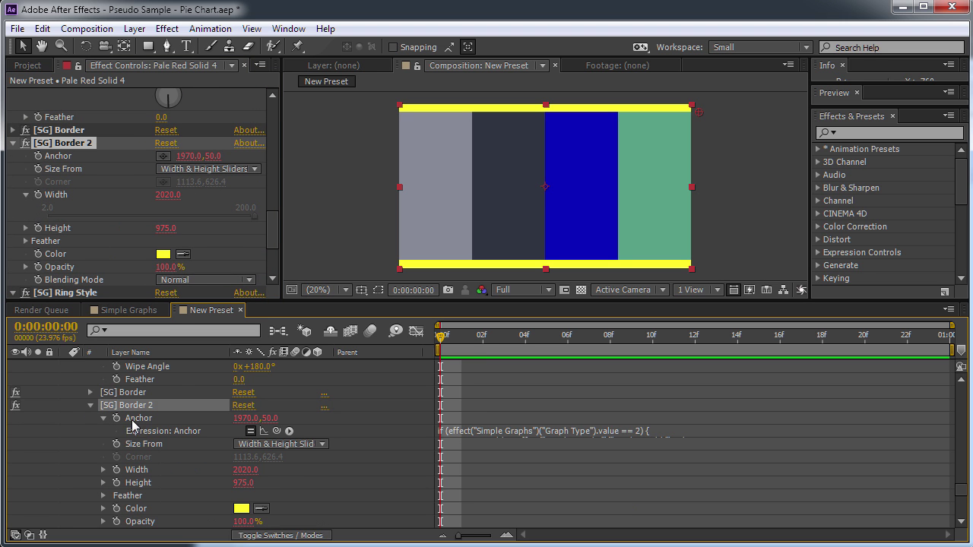
left_click(521, 449)
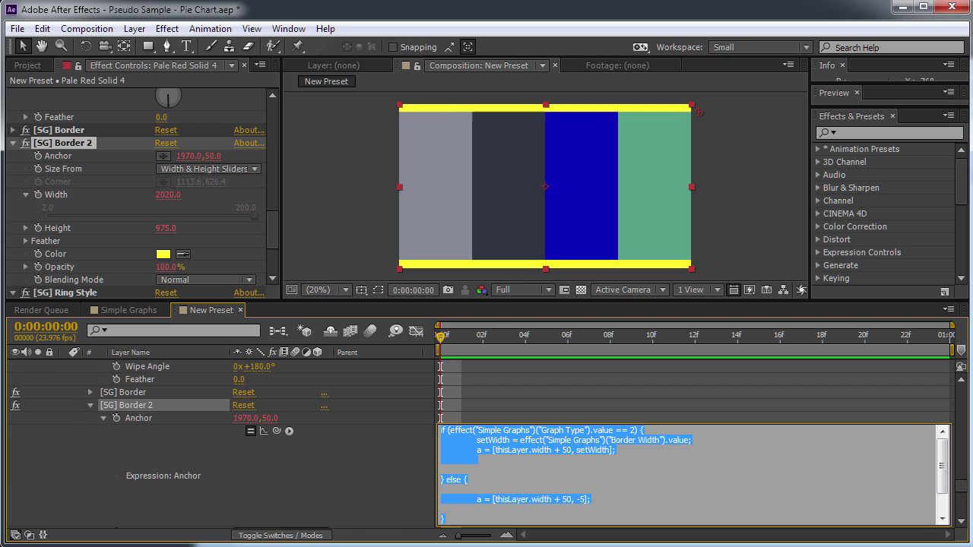
key("alt+Tab")
left_click_drag(471, 304, 184, 115)
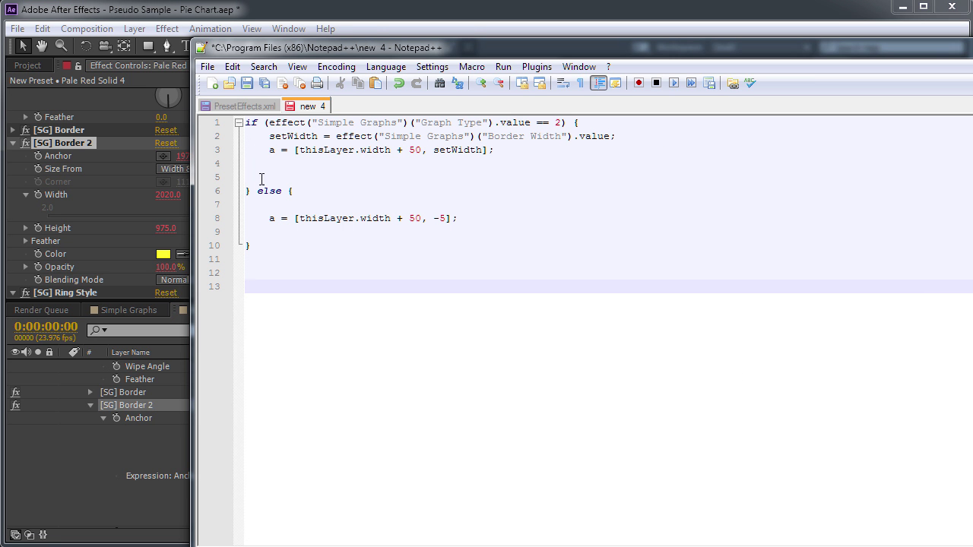
- Delete the else block from the code, keeping only the if block with its closing brace
left_click_drag(266, 246, 245, 191)
key("Delete")
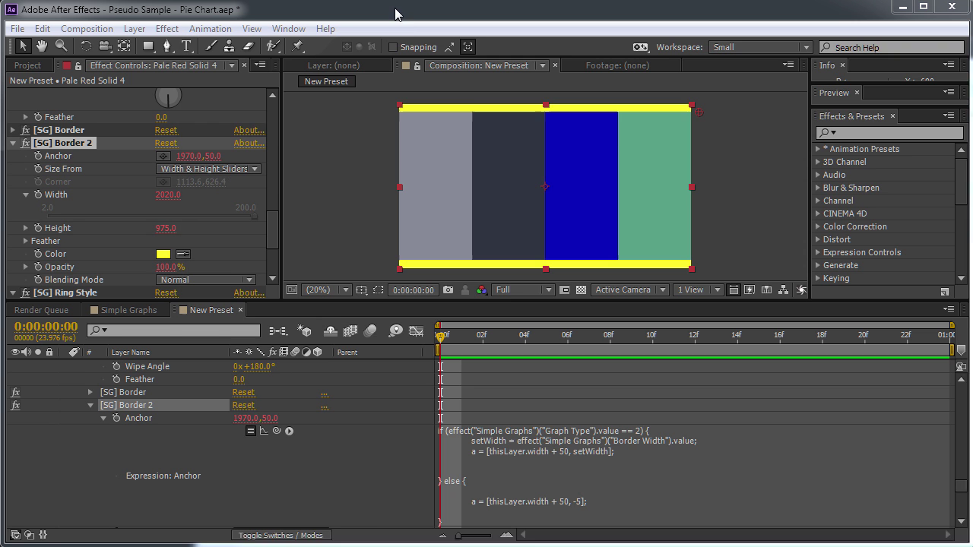
left_click(399, 15)
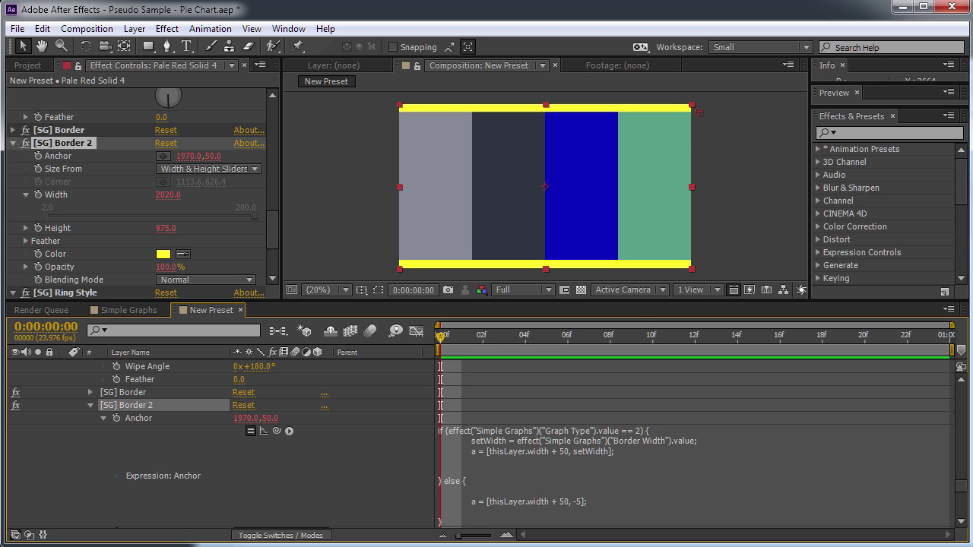
key("alt+Tab")
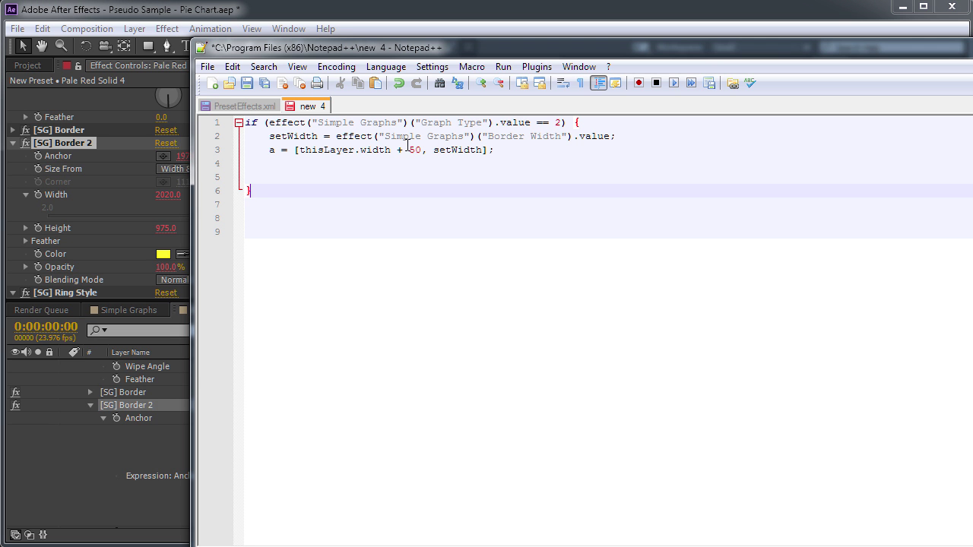
- Change the anchor line in the if block to a = [thisLayer.width, -50];
left_click(393, 149)
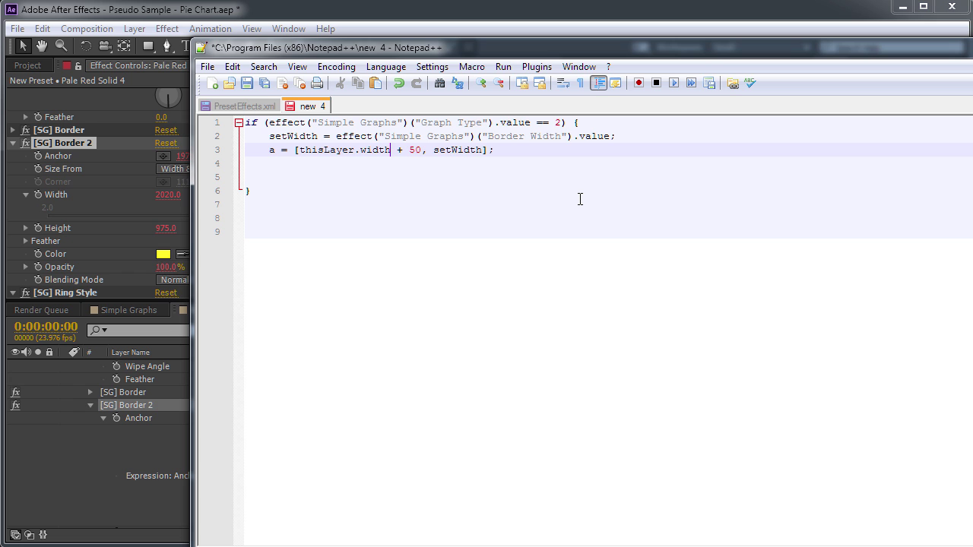
key("Delete")
key("Delete")
key("Delete")
key("Delete")
key("BackSpace")
left_click(450, 150)
key("BackSpace")
key("BackSpace")
key("BackSpace")
key("BackSpace")
key("BackSpace")
key("BackSpace")
key("BackSpace")
key("BackSpace")
type("-50")
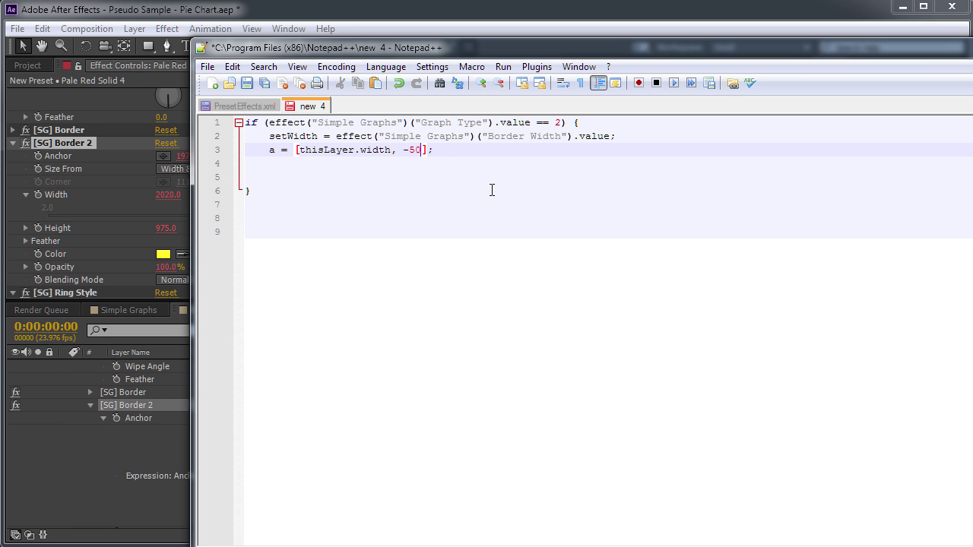
- Copy the shortened code and apply it as [SG] Border 2's Anchor expression in After Effects
key("ctrl+a")
key("ctrl+c")
left_click(415, 31)
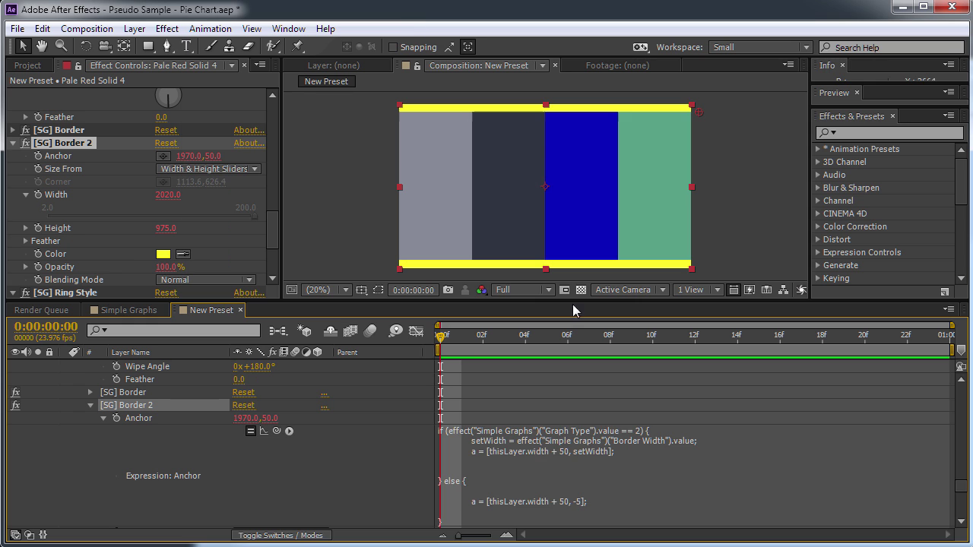
left_click(584, 456)
key("ctrl+v")
key("KP_Enter")
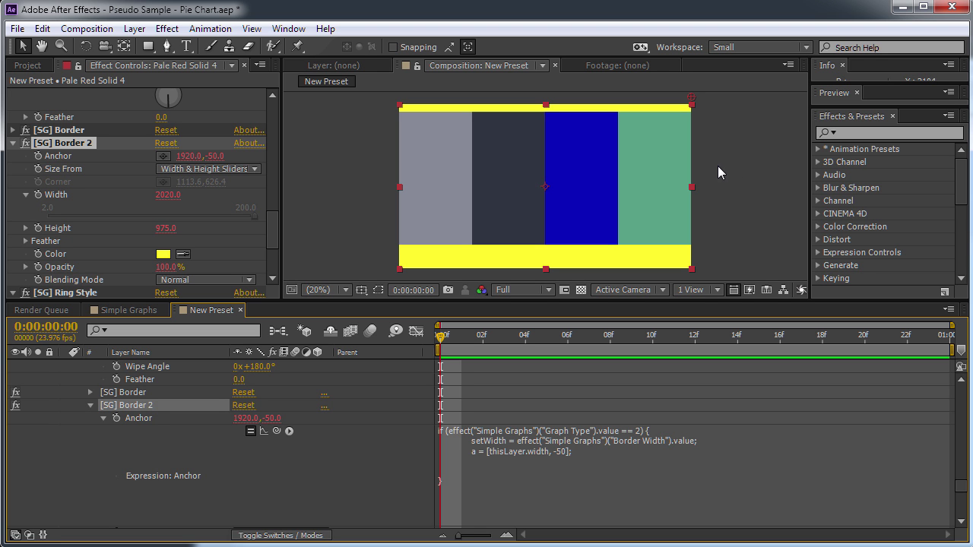
- Replace [SG] Border 2's Height expression with thisLayer.height + 100
scroll(272, 242, "down", 5)
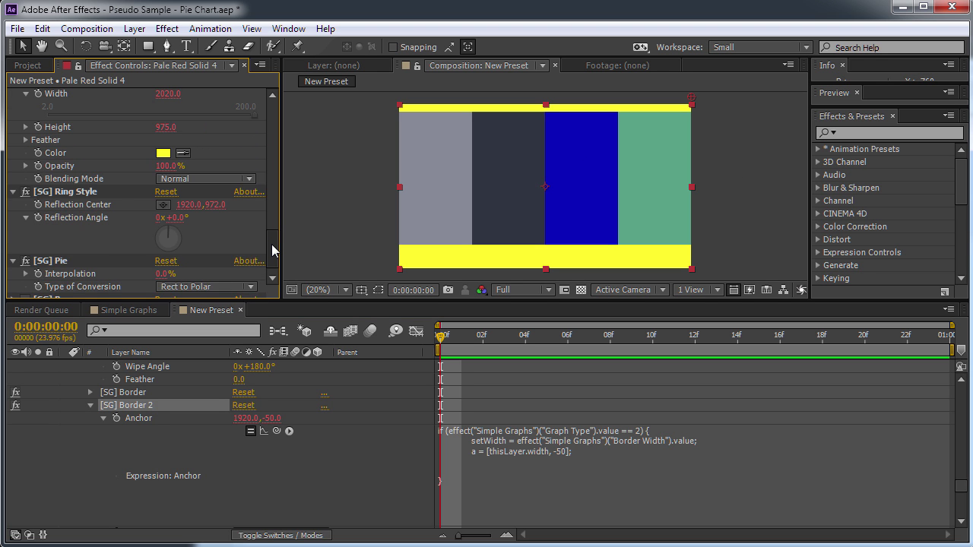
scroll(271, 244, "up", 2)
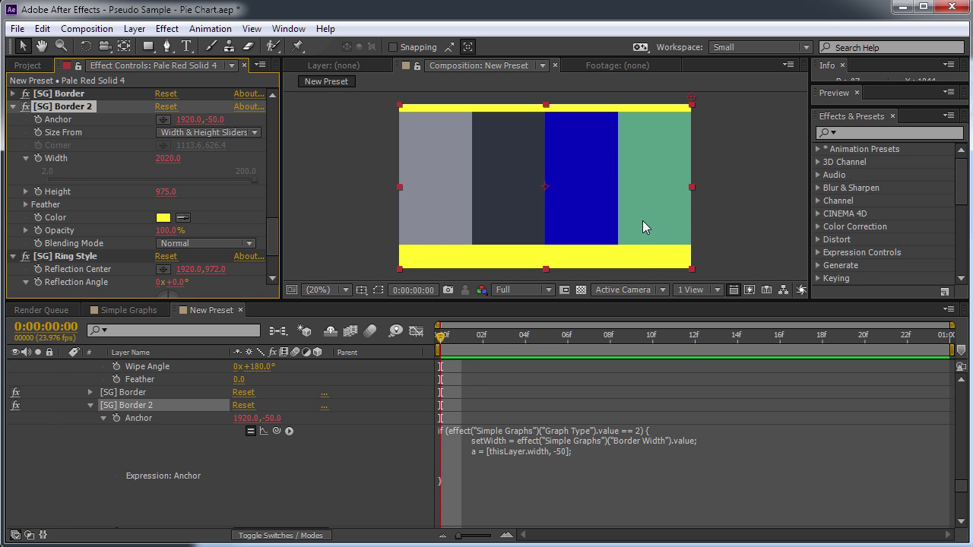
scroll(316, 471, "down", 3)
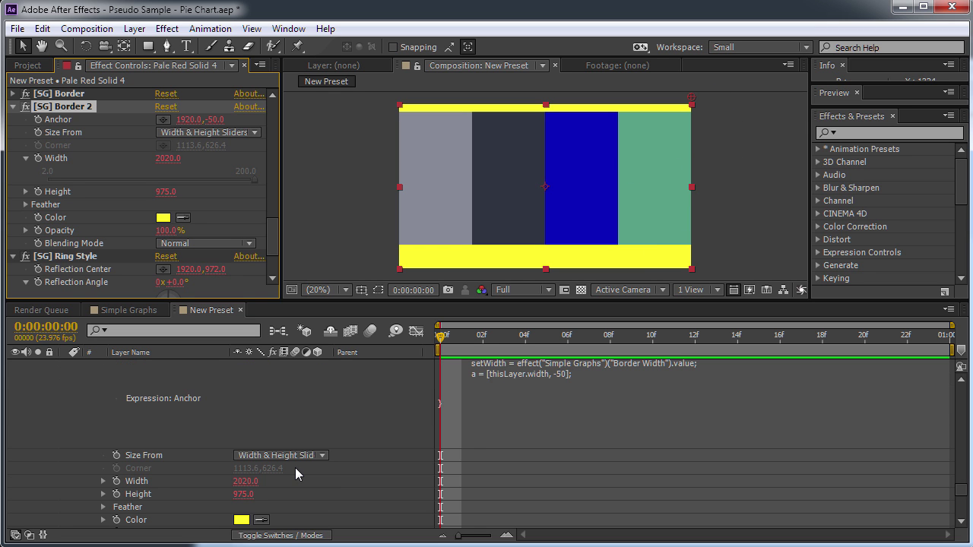
left_click(116, 495, "alt")
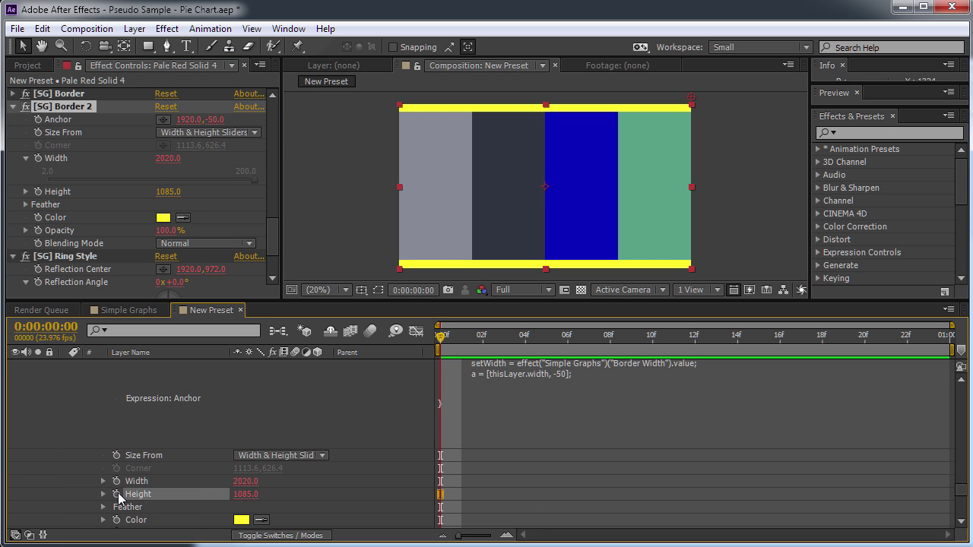
left_click(117, 494, "alt")
key("BackSpace")
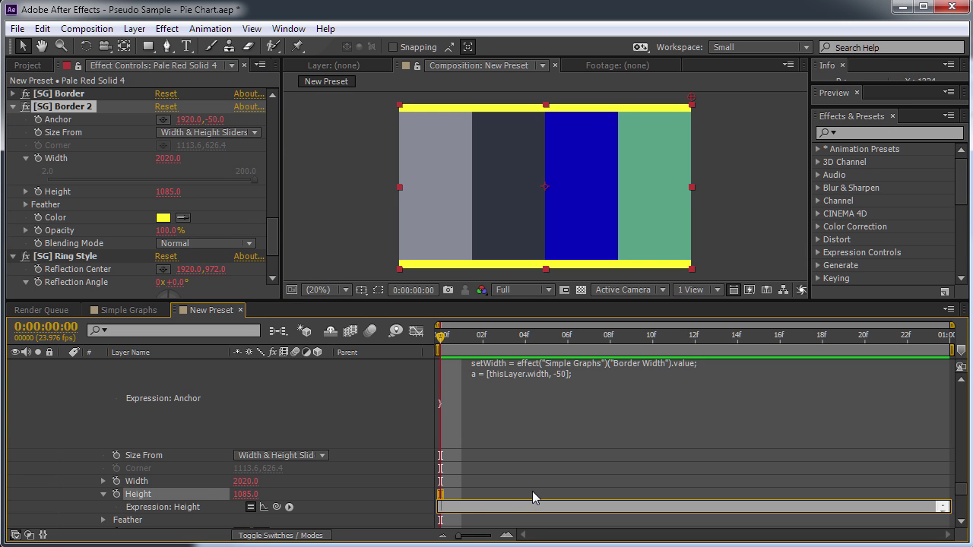
type("thisLayer.height + 100")
left_click(379, 529)
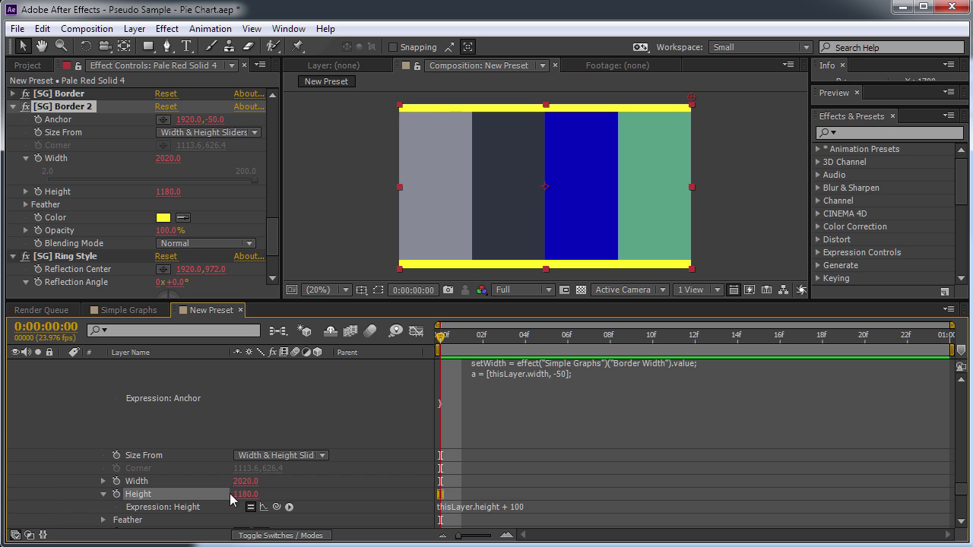
- Check [SG] Border 2's Anchor and Width expressions
scroll(528, 479, "up", 1)
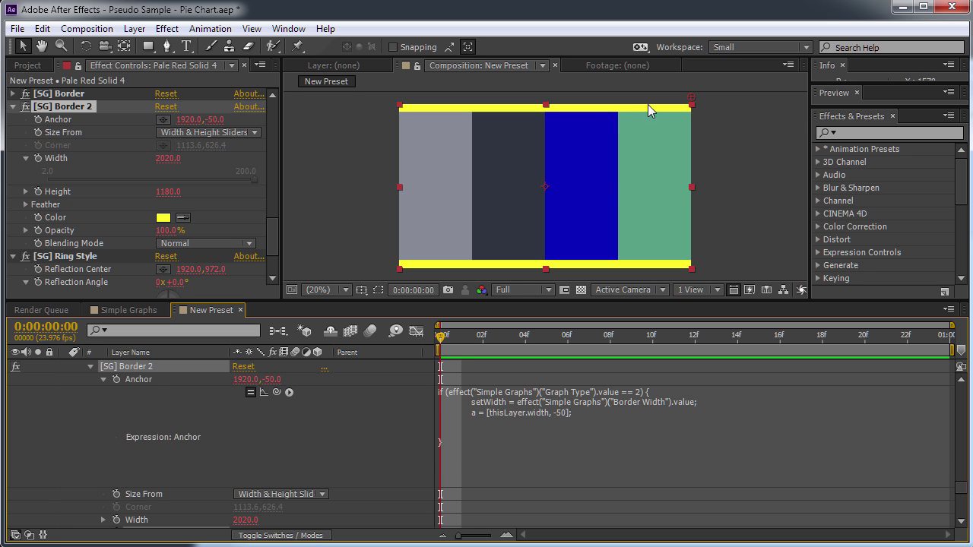
scroll(748, 431, "down", 3)
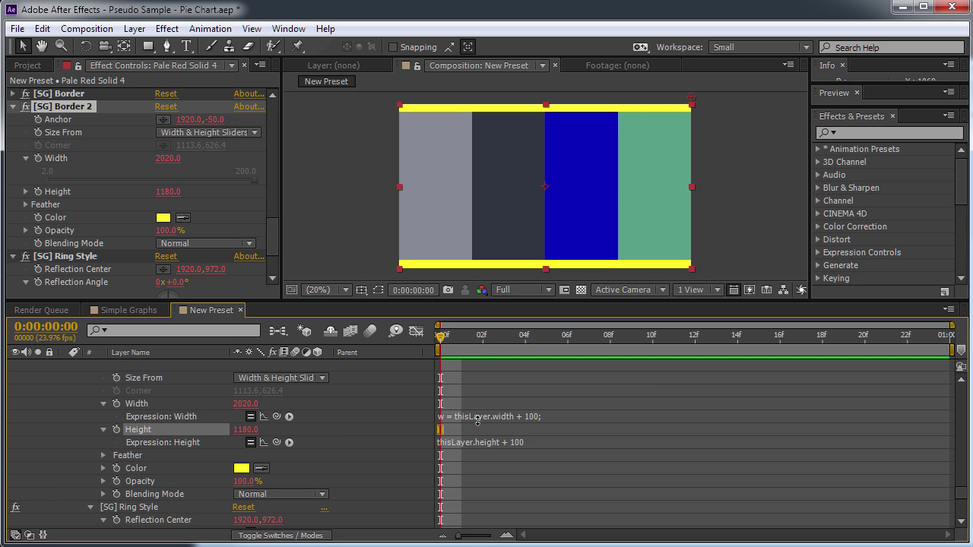
left_click(538, 420)
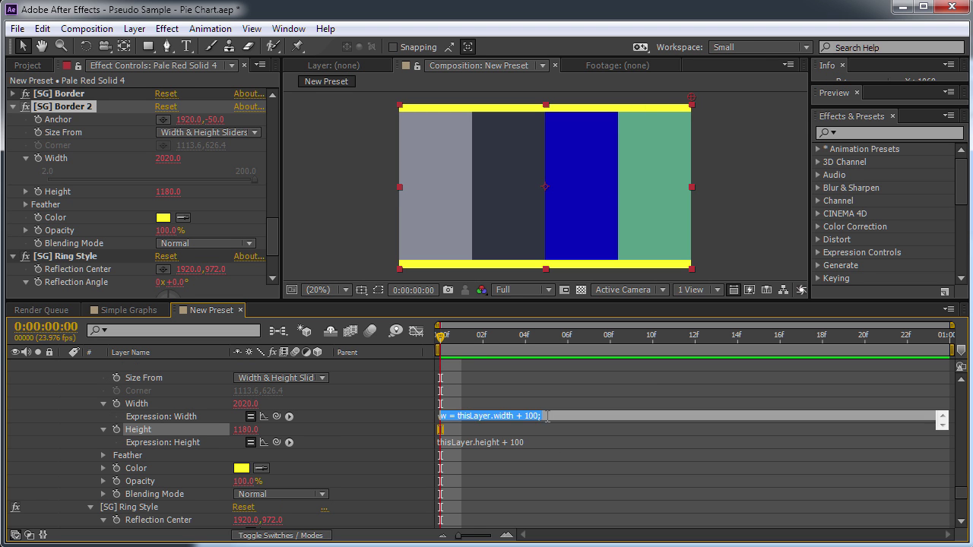
left_click(60, 419)
- Expand the [SG] Border effect, copy its Height expression and switch to Notepad++
scroll(60, 420, "up", 6)
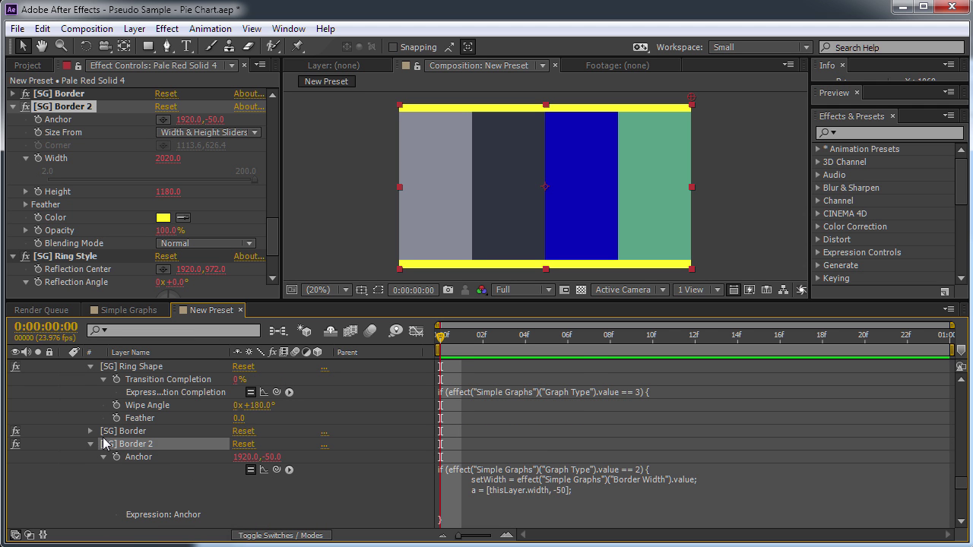
left_click(91, 431)
scroll(91, 431, "down", 2)
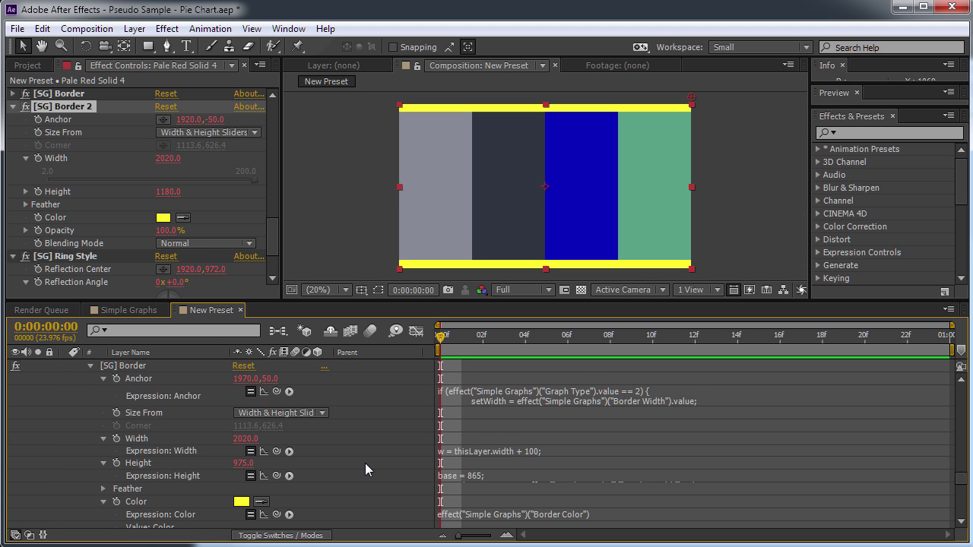
left_click(513, 473)
key("alt+Tab")
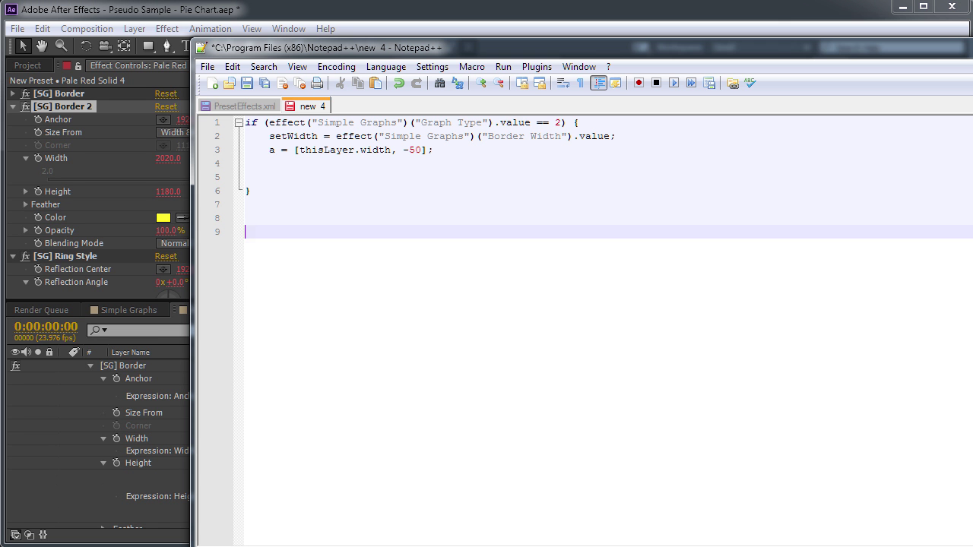
- Add a dashed divider line below the if block and paste the copied Height expression beneath it
key("Return")
key("Return")
key("Return")
key("Up")
key("Up")
key("Up")
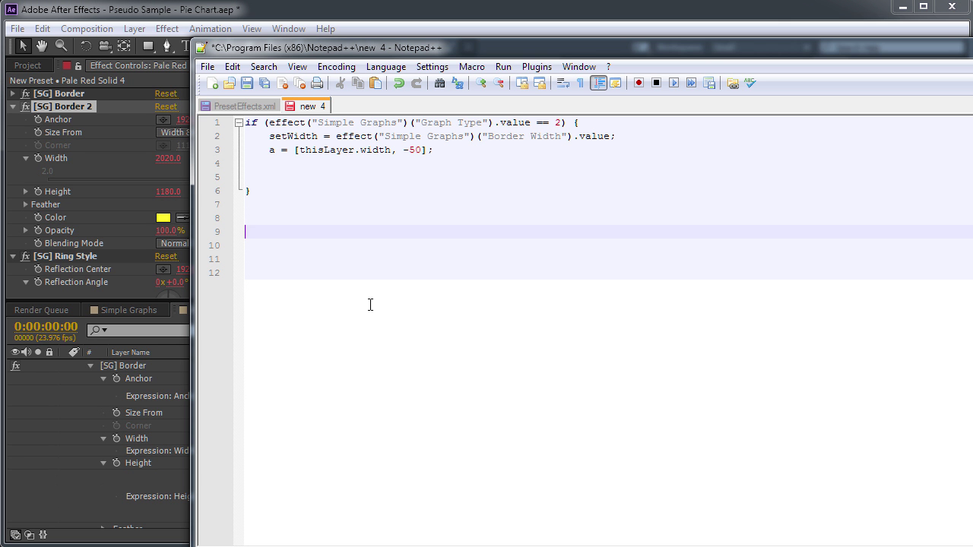
type("--------------------------------------")
key("Return")
key("Return")
key("Return")
key("ctrl+v")
key("Down")
key("Down")
key("Down")
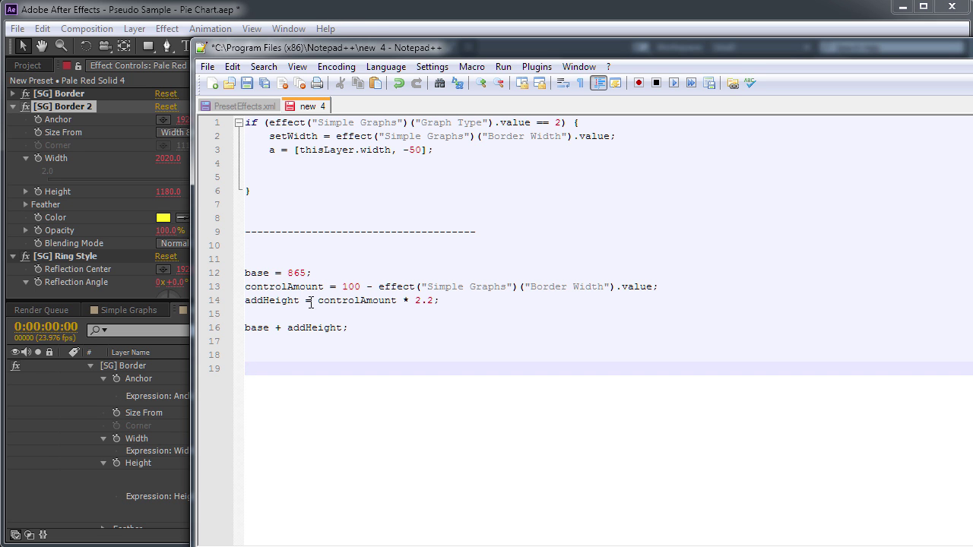
- Switch to After Effects, disable [SG] Border 2's Width expression and lower the Width to about 1790
left_click(254, 14)
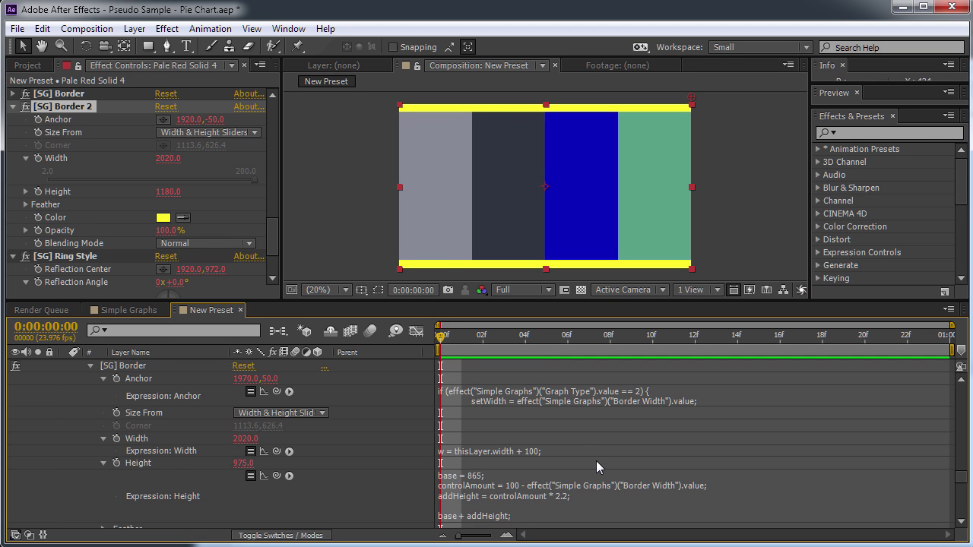
scroll(251, 441, "up", 4)
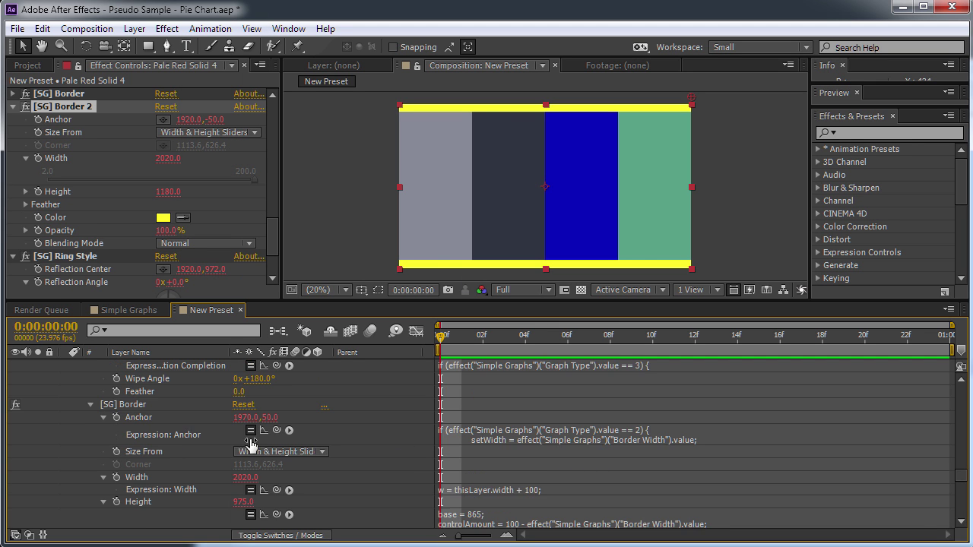
scroll(251, 441, "down", 10)
left_click(250, 429)
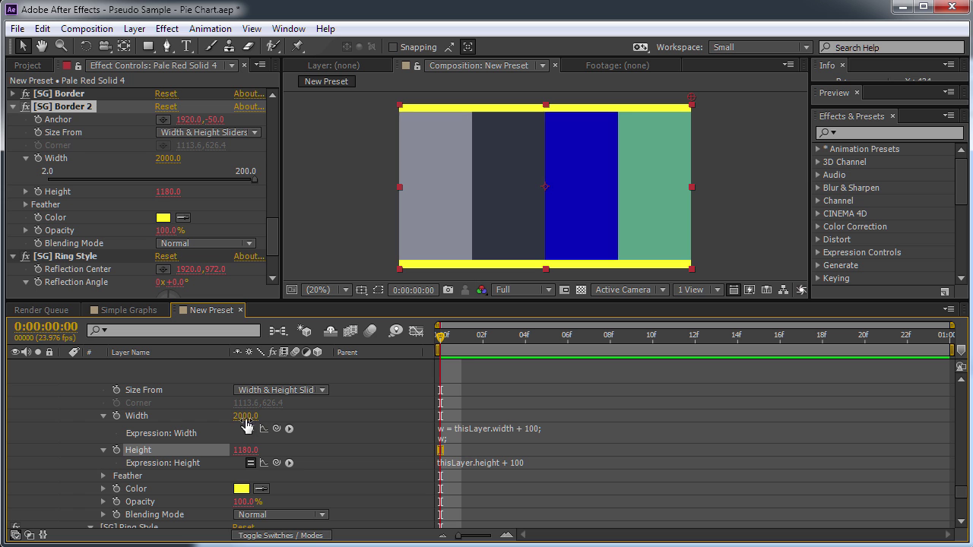
left_click(227, 417)
left_click_drag(227, 420, 94, 427)
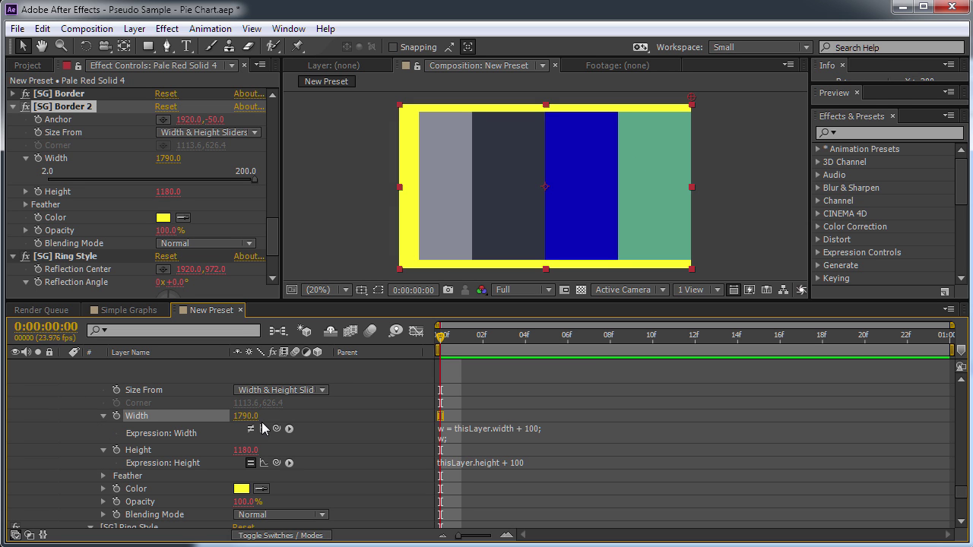
- Test manual Width values on [SG] Border 2 and set the Width to 1820
left_click(243, 415)
type("1993")
key("Return")
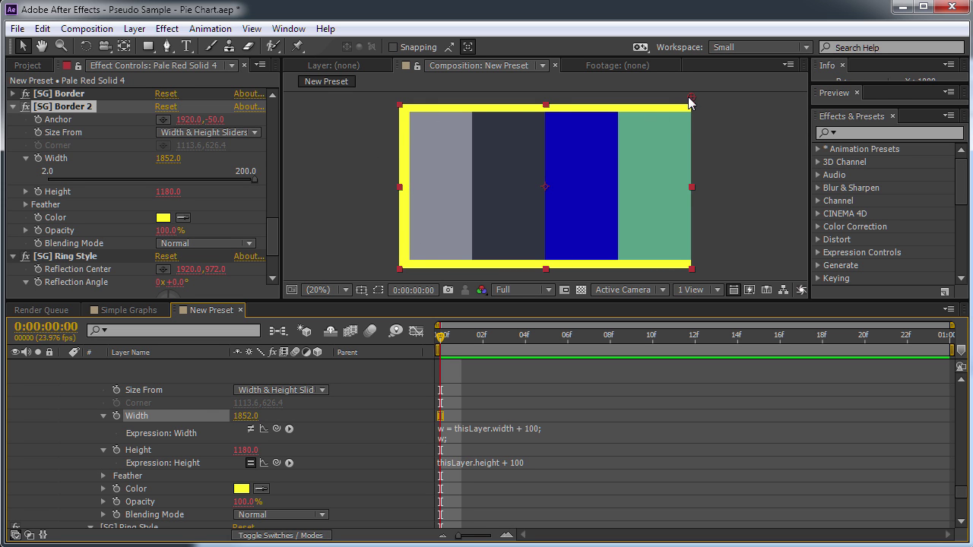
left_click(245, 417)
type("1820")
key("Return")
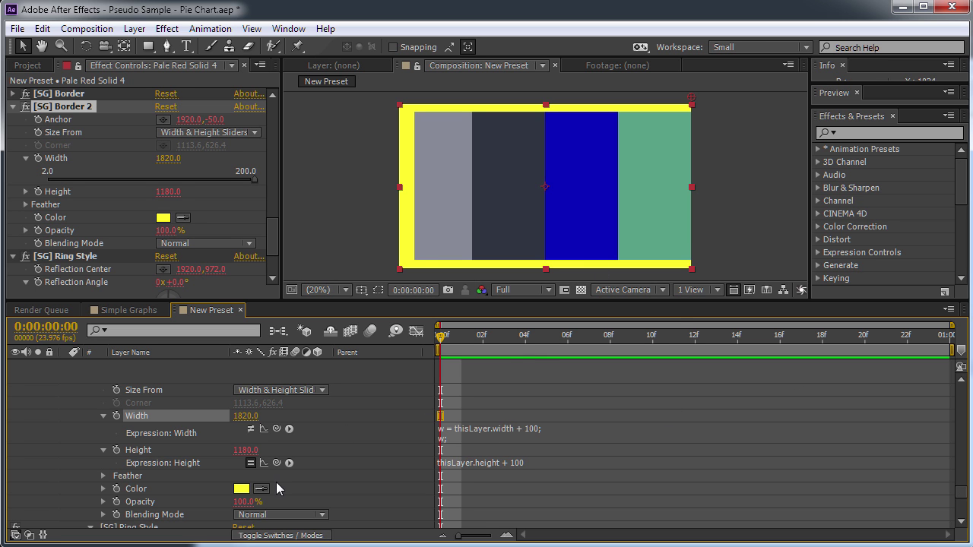
- Switch to Notepad++ and change the base value in the pasted code to 1820
key("alt+Tab")
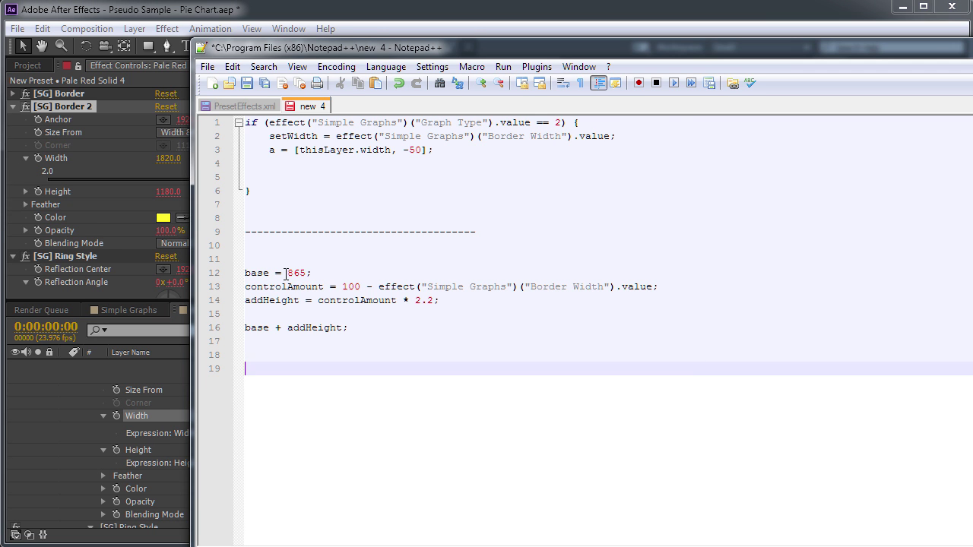
double_click(285, 274)
type("1820")
- Write notes above the base line mapping border width to rectangle width: 100--> 1720, 50 --> 1820 and 0 --> 1920
left_click(309, 251)
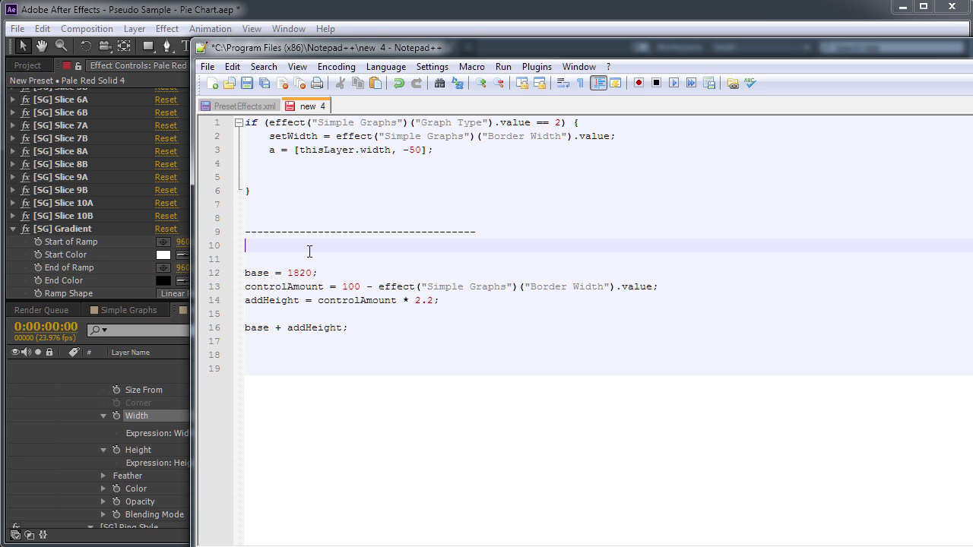
key("Return")
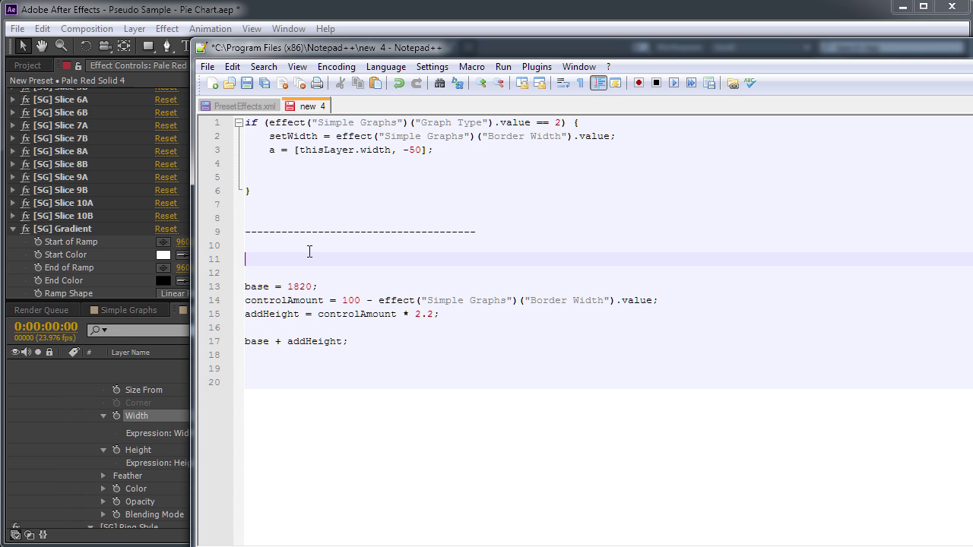
type("50 --> 1820")
key("Return")
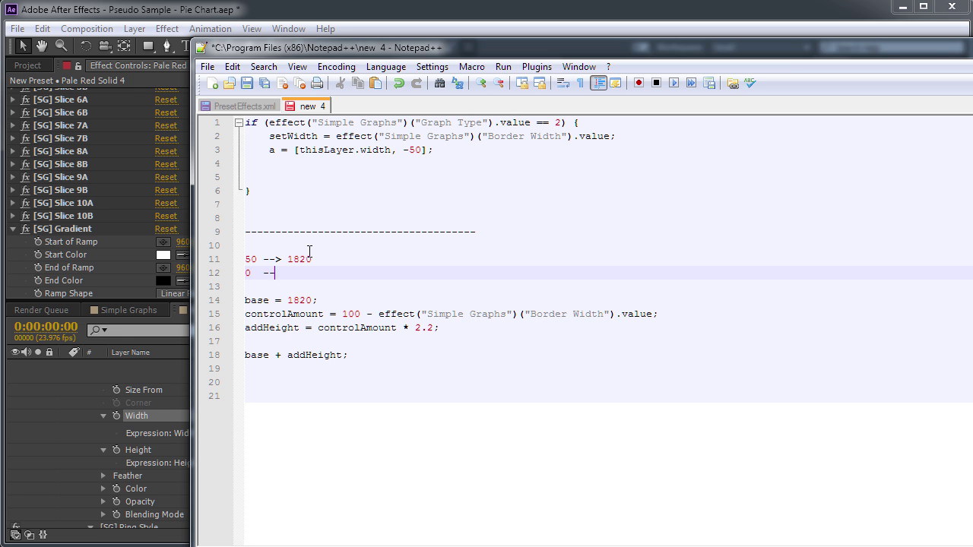
type("0  --> 1920")
left_click(310, 251)
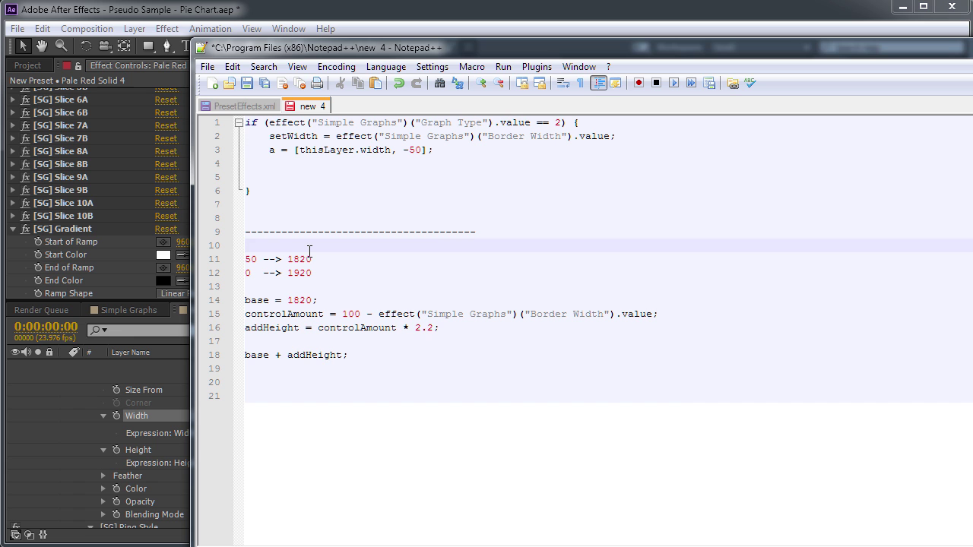
key("Return")
type("100- ->")
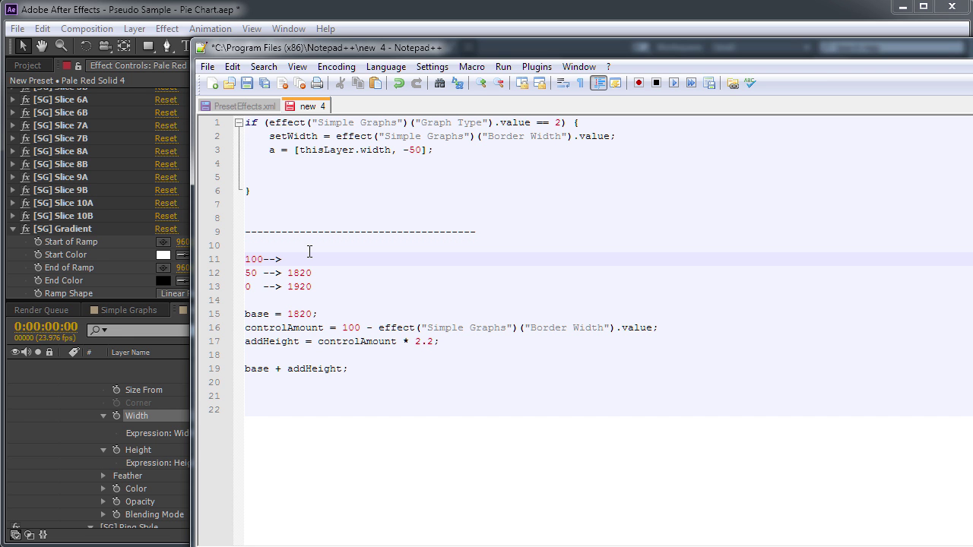
type(">1720")
left_click(359, 270)
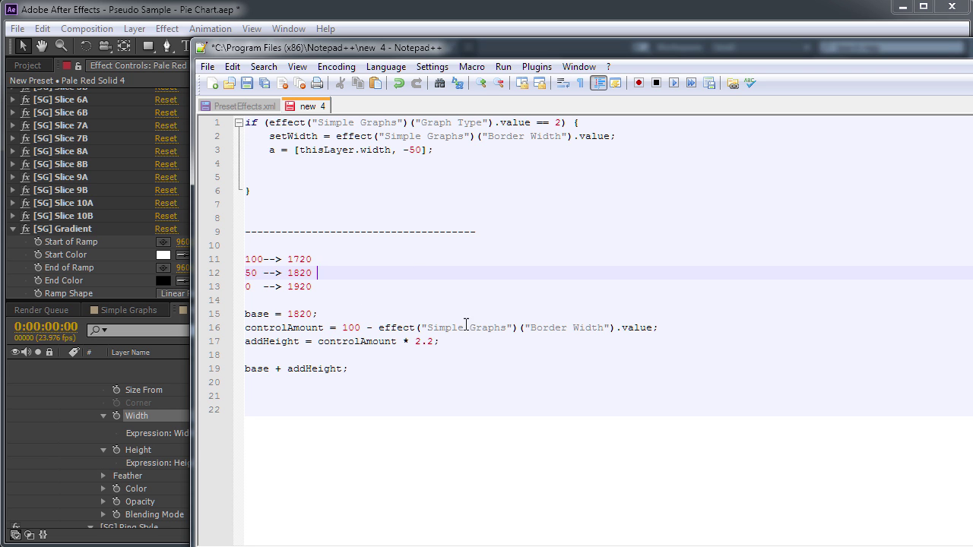
- Change the controlAmount multiplier in the addHeight line to 2
left_click(421, 341)
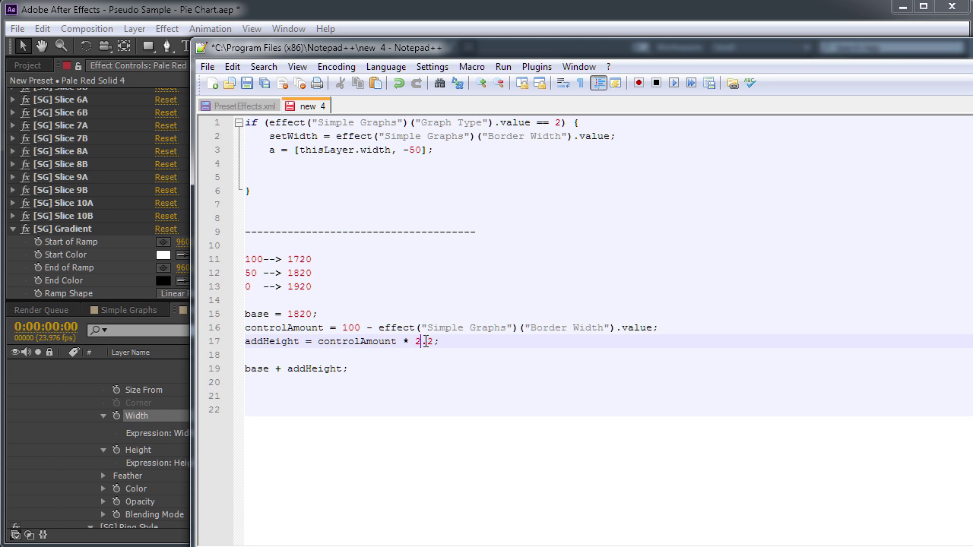
key("Delete")
key("Delete")
- Rename the addHeight variable to addWidth in both its assignment and the final base sum
double_click(283, 341)
left_click(273, 342)
left_click_drag(245, 341, 301, 341)
type("width")
left_click(269, 341)
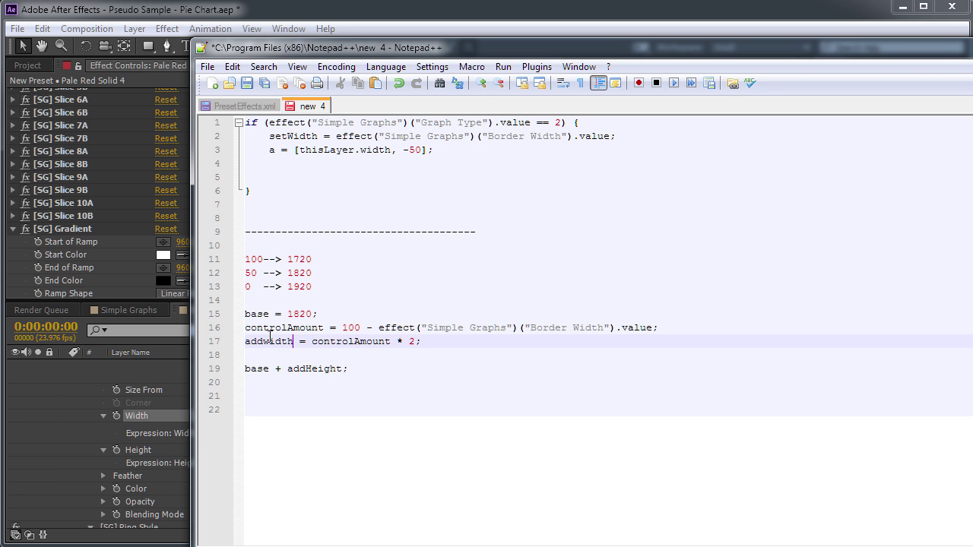
key("BackSpace")
type("W")
double_click(277, 341)
key("ctrl+c")
double_click(313, 369)
key("ctrl+v")
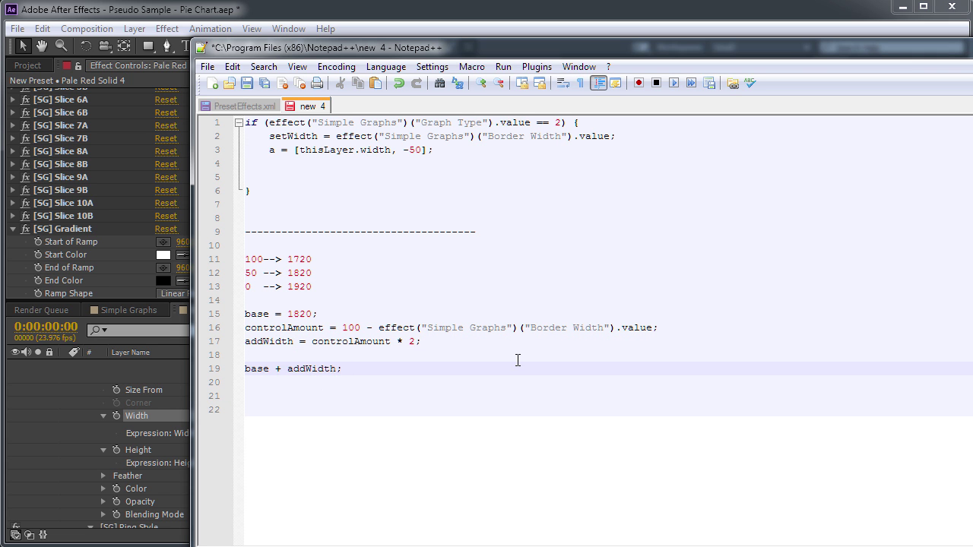
- Set the base value in the addWidth code to 1720
left_click(306, 315)
key("shift+Right")
type("7")
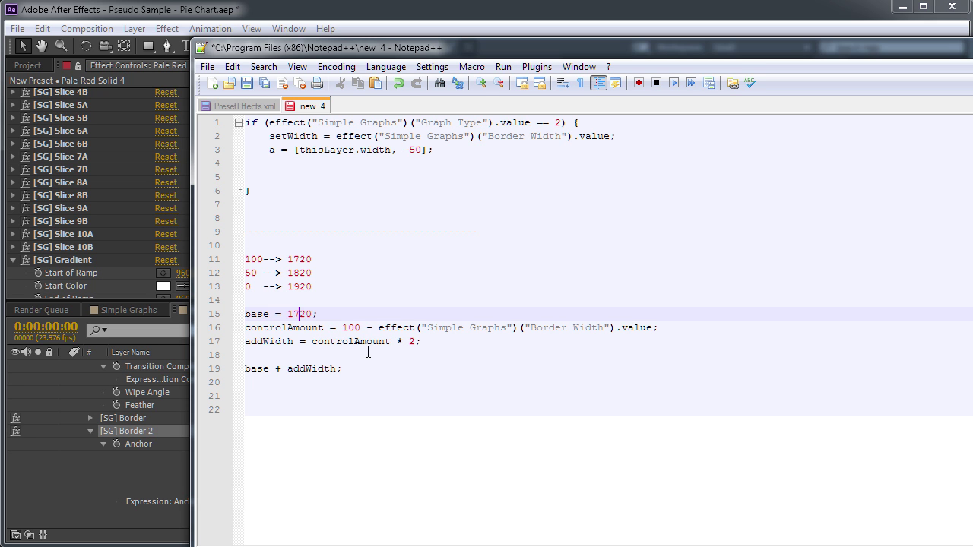
- Copy the base and addWidth code and apply it as [SG] Border 2's Width expression in After Effects
left_click_drag(373, 370, 225, 312)
left_click(260, 15)
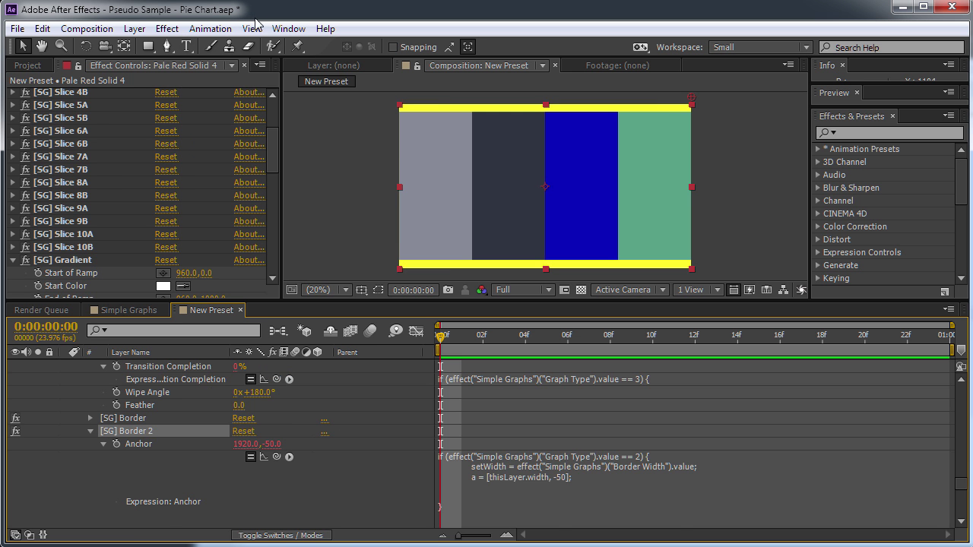
scroll(528, 456, "down", 1)
scroll(524, 457, "down", 1)
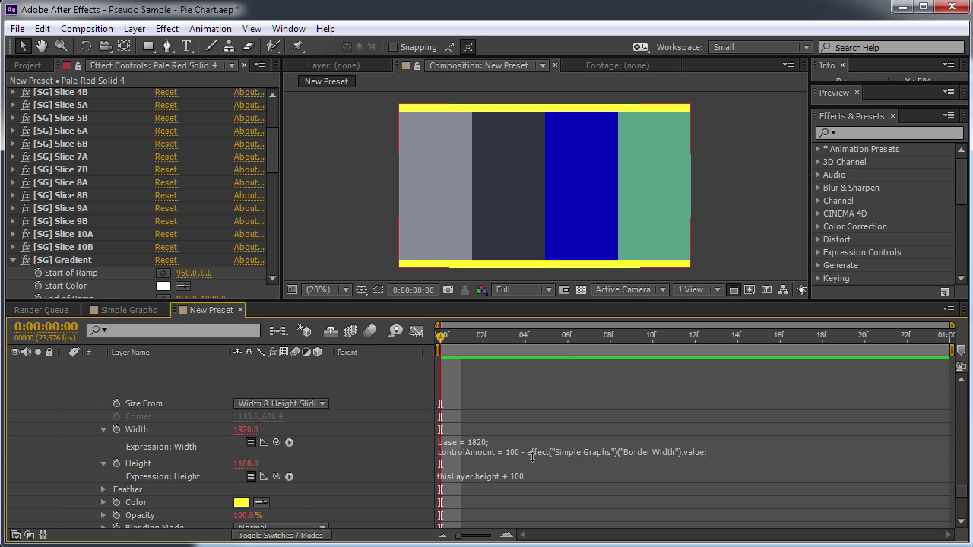
left_click(541, 447)
key("ctrl+v")
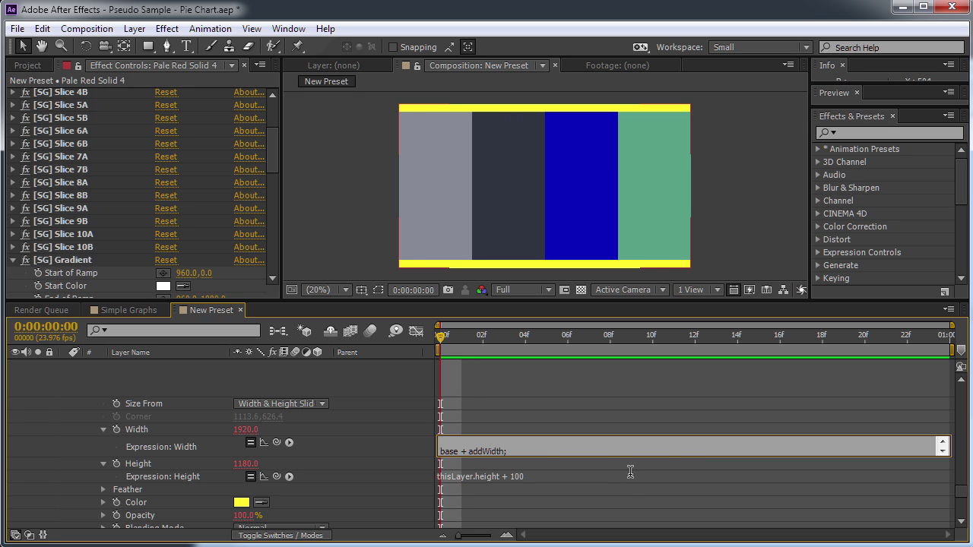
key("KP_Enter")
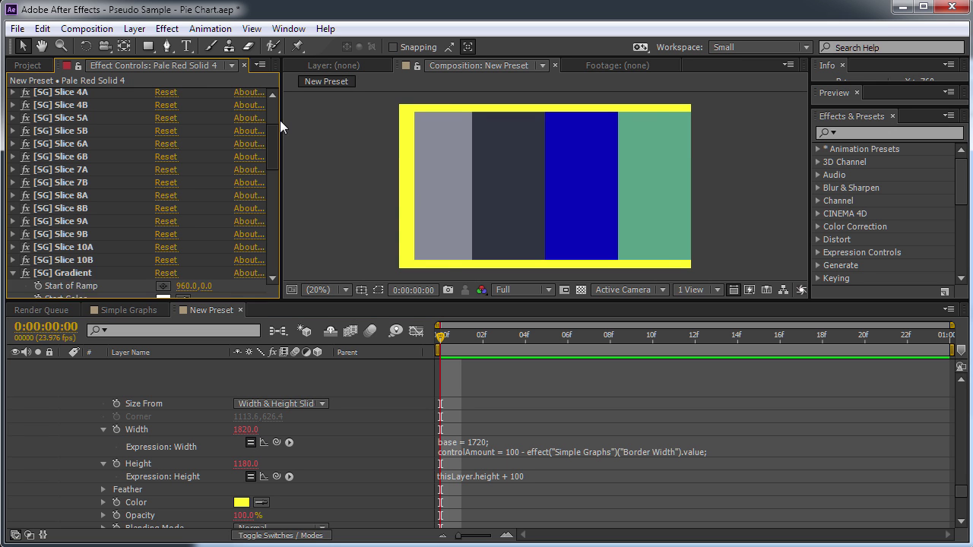
- Raise the Border Width in the Simple Graphs effect to 100 to test the new Width expression
scroll(280, 120, "up", 5)
left_click(13, 94)
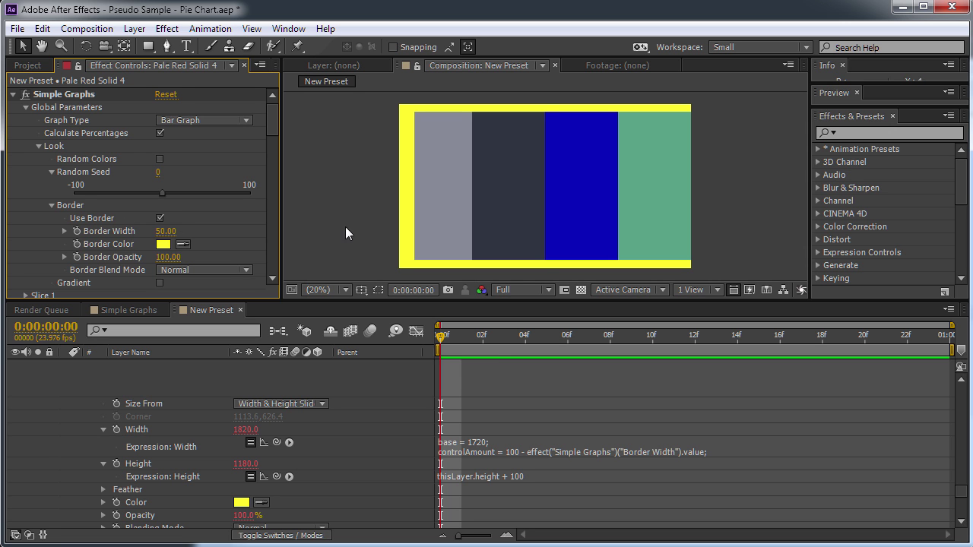
left_click_drag(165, 232, 231, 234)
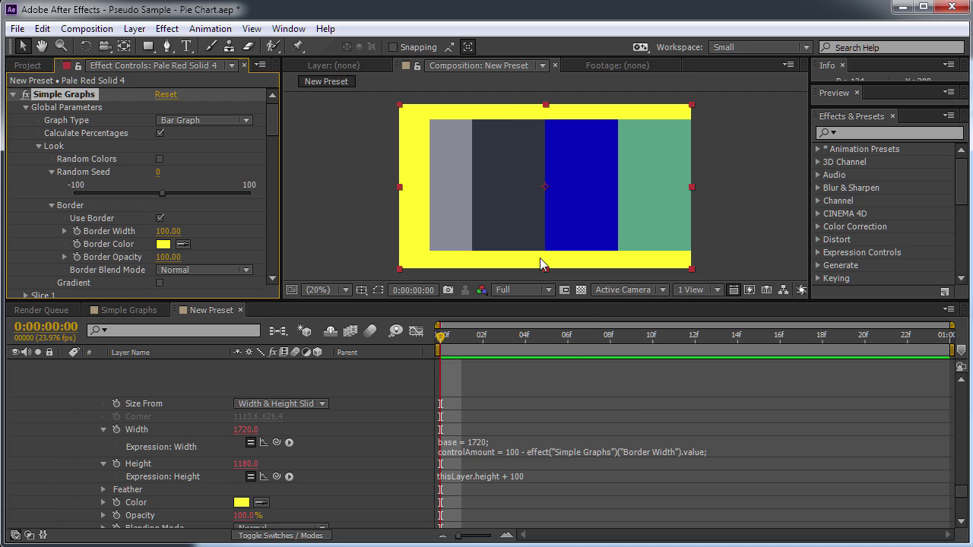
key("alt+Tab")
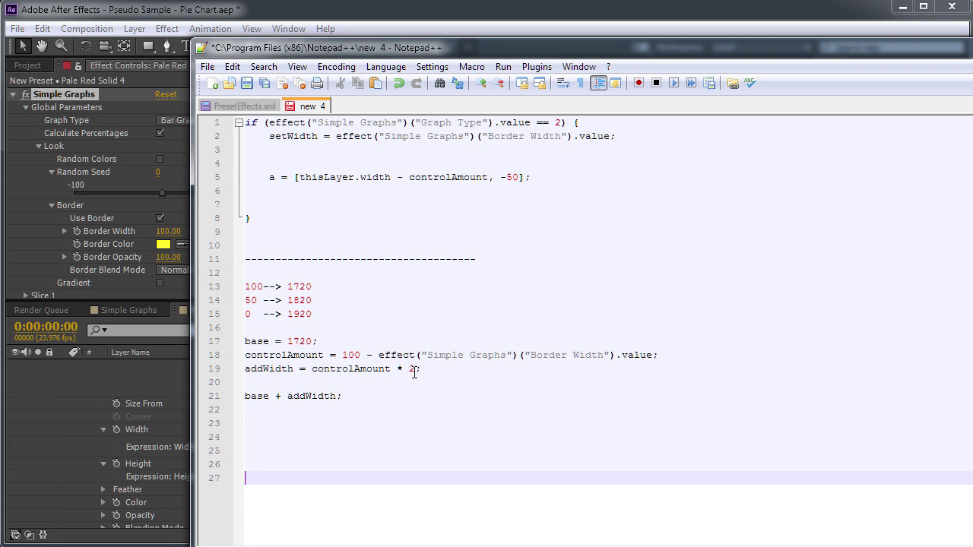
left_click(307, 160)
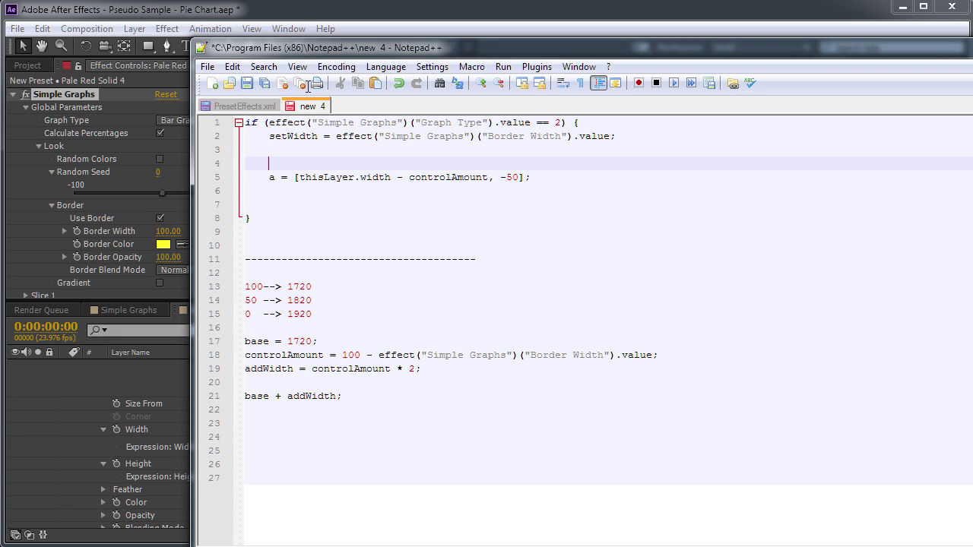
left_click(294, 19)
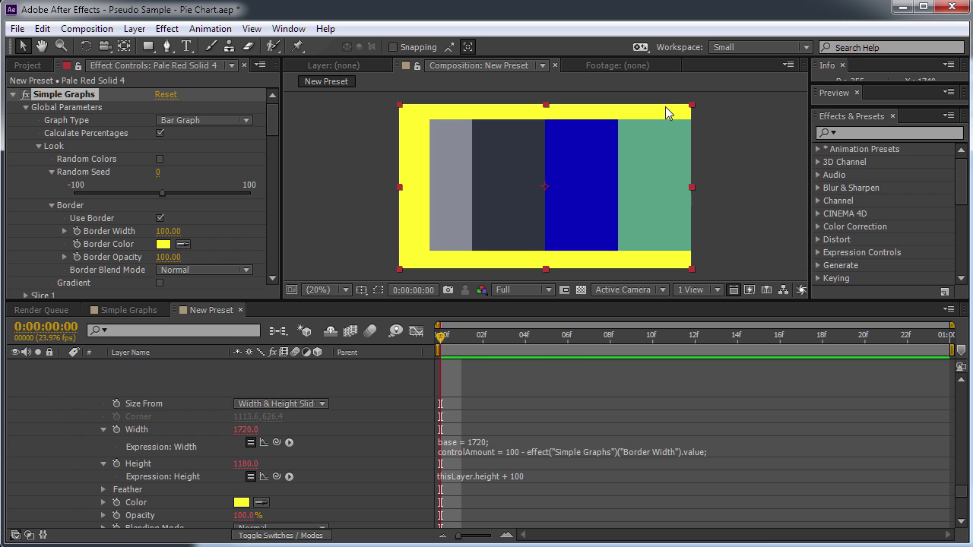
- Pick-whip [SG] Border 2's Width from its Anchor expression and paste the reference above the anchor line in Notepad++
key("comma")
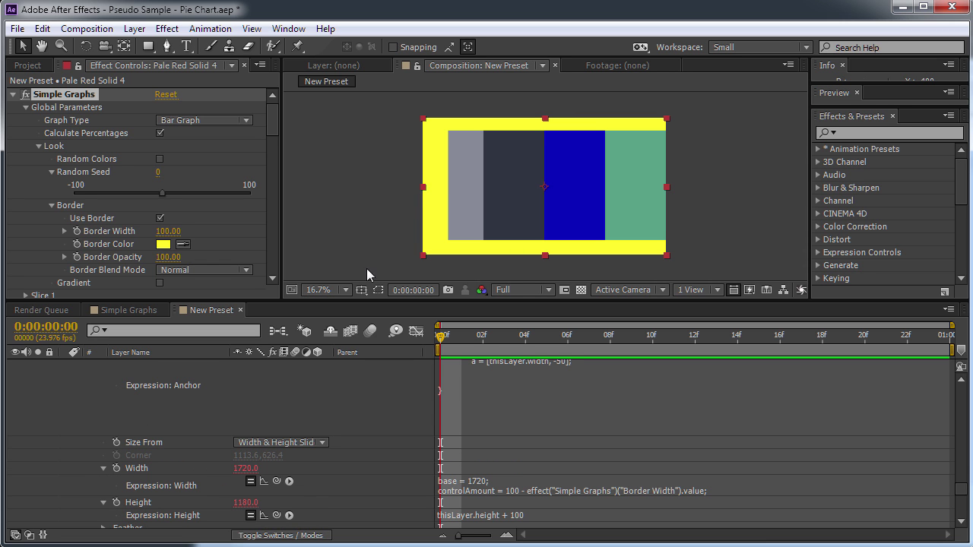
scroll(310, 498, "down", 2)
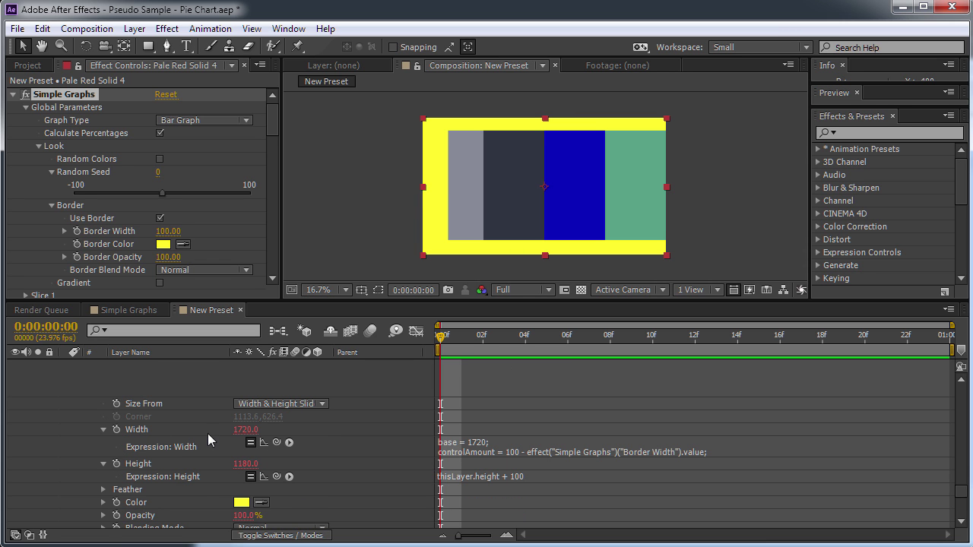
scroll(450, 410, "up", 2)
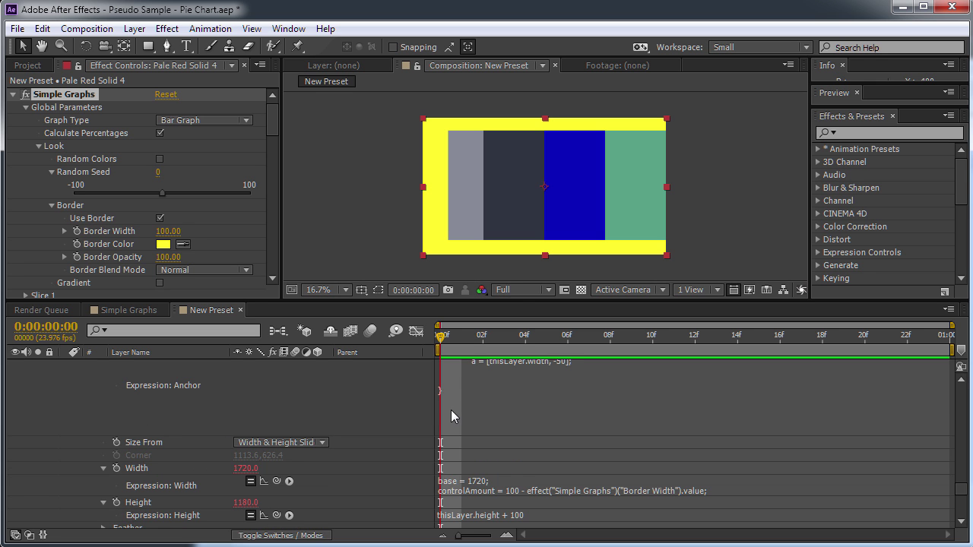
left_click(504, 400)
left_click_drag(274, 377, 205, 508)
left_click_drag(589, 378, 468, 378)
key("ctrl+c")
key("alt+Tab")
key("ctrl+v")
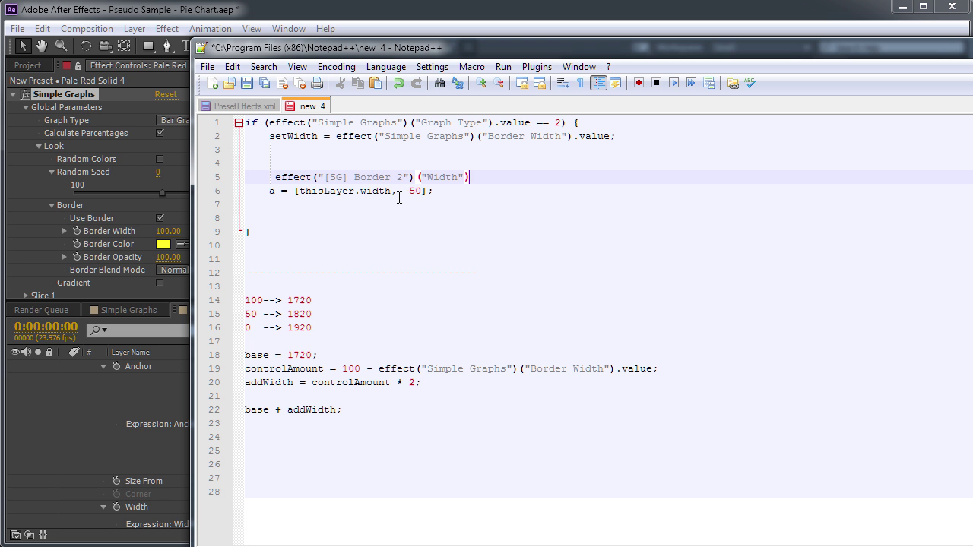
- Assign the [SG] Border 2 Width reference to a setWidth2 variable, ending in .value;, directly below the setWidth line
left_click(284, 178)
key("shift+Up")
key("shift+Up")
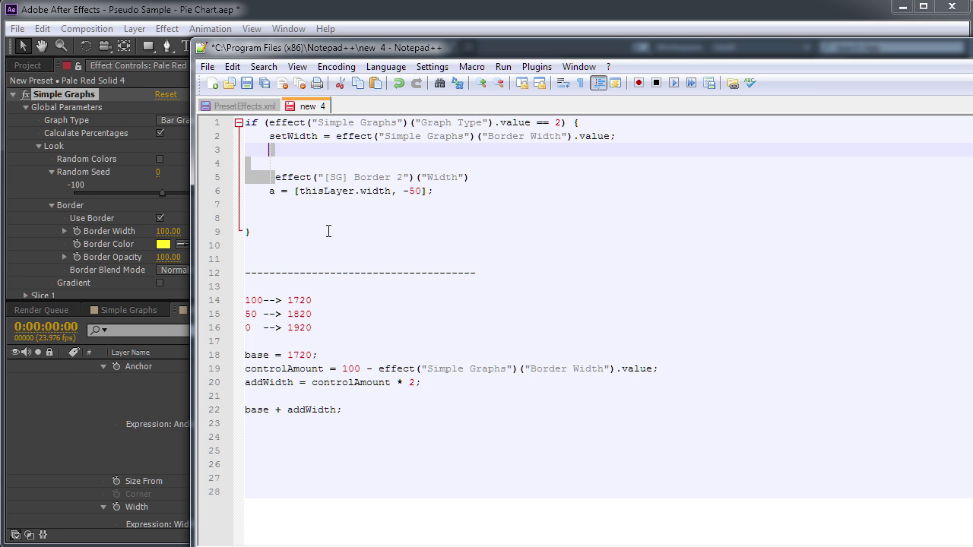
key("BackSpace")
type("setWidth2 =")
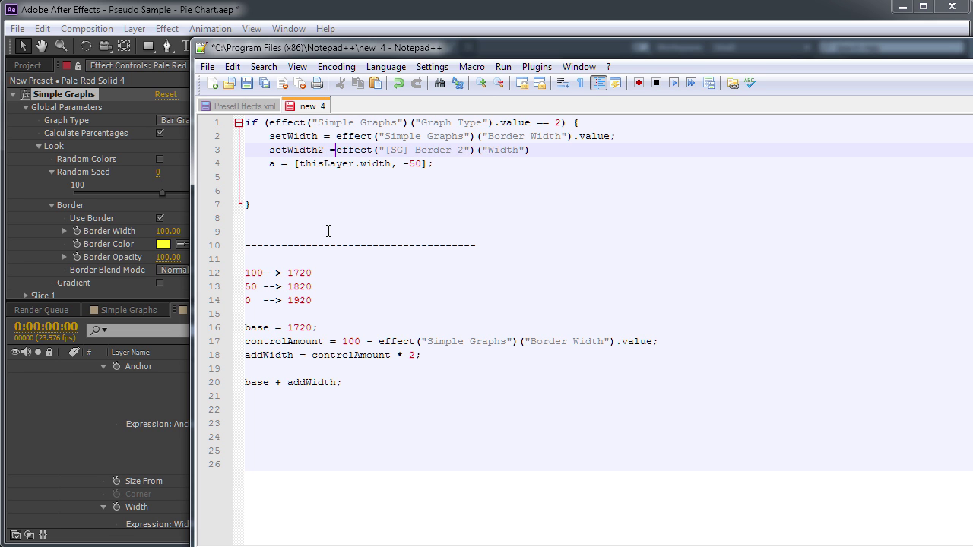
left_click(542, 150)
type(".value;")
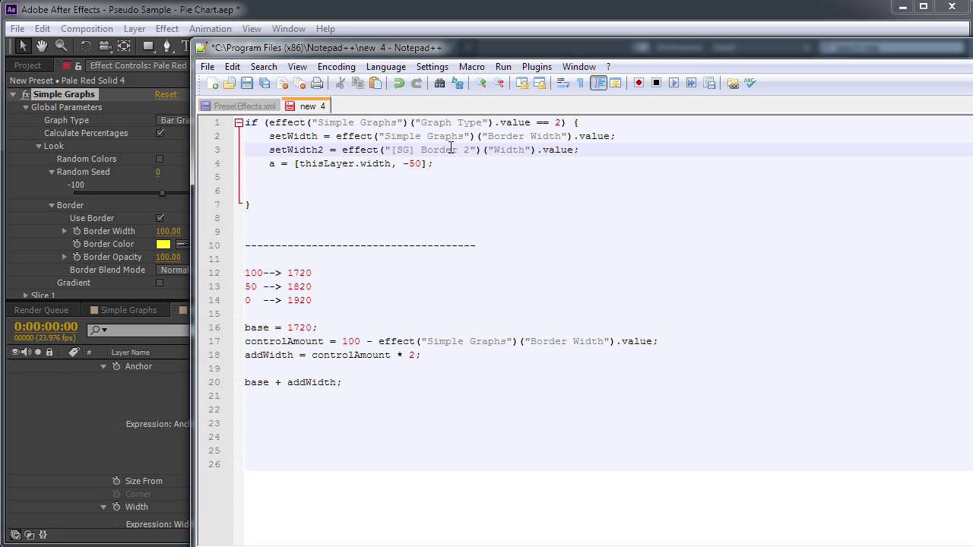
- Add the line totalBorderWidth = thisLayer.width - setWidth2; between the setWidth2 and anchor lines in Notepad++
left_click(222, 21)
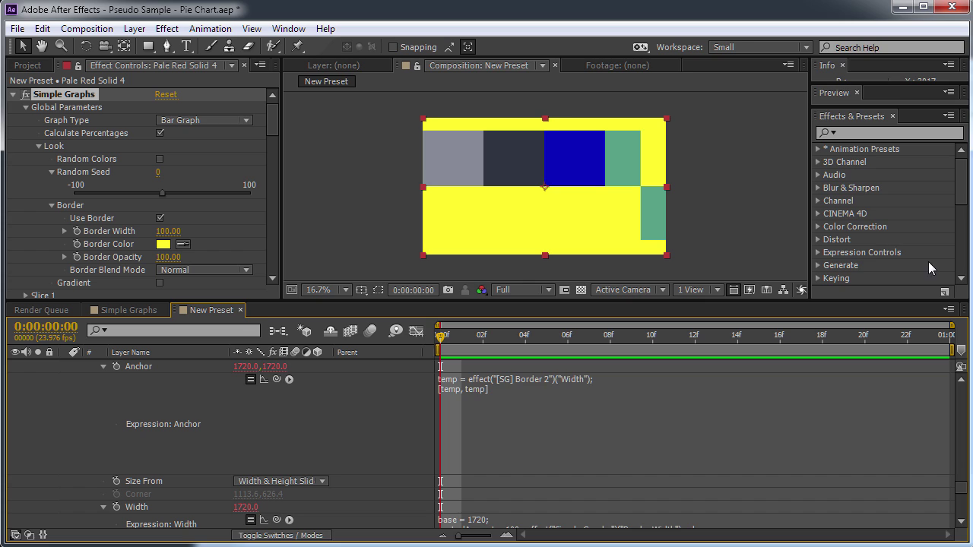
key("alt+Tab")
left_click(602, 152)
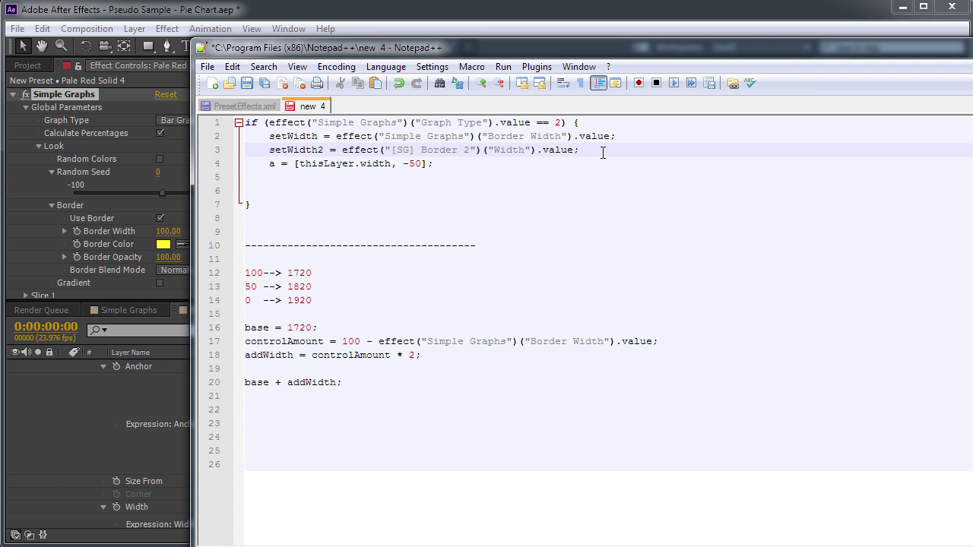
key("Return")
key("Return")
key("Up")
key("Return")
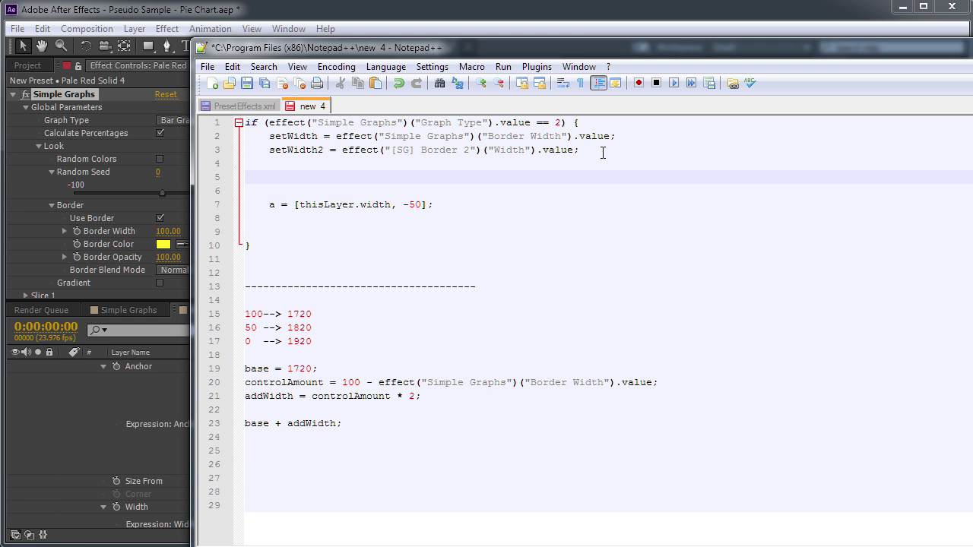
type("totalBorderWidth = thisLayer.width -")
double_click(306, 150)
key("ctrl+c")
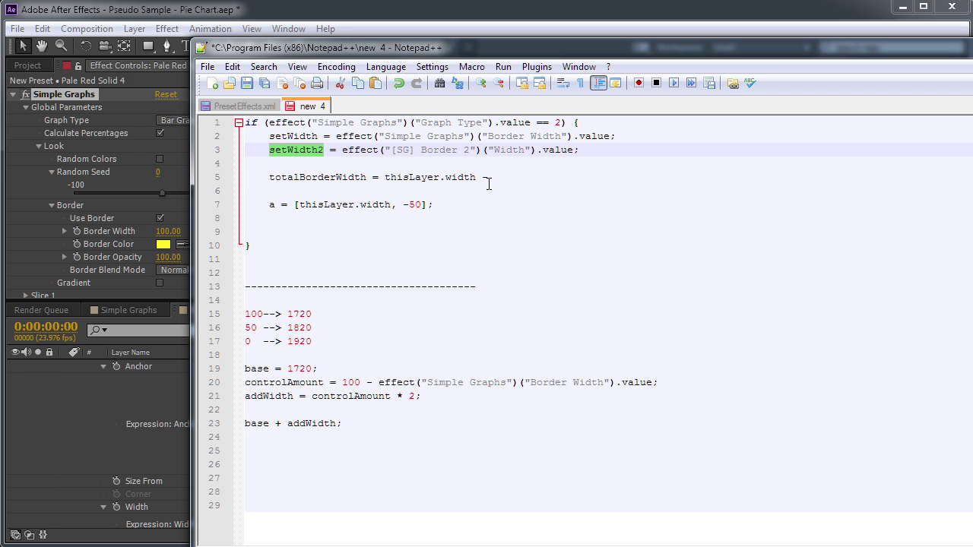
left_click(490, 182)
key("ctrl+v")
type(";")
key("Return")
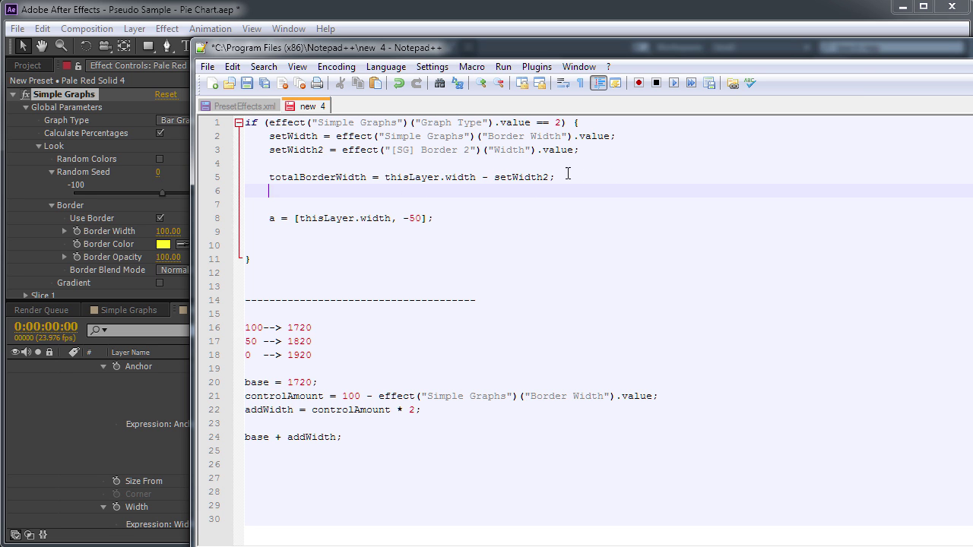
- Add the line shiftAmount = totalBorderWidth / 2; below the totalBorderWidth line
type("shiftAmount")
double_click(338, 176)
key("ctrl+c")
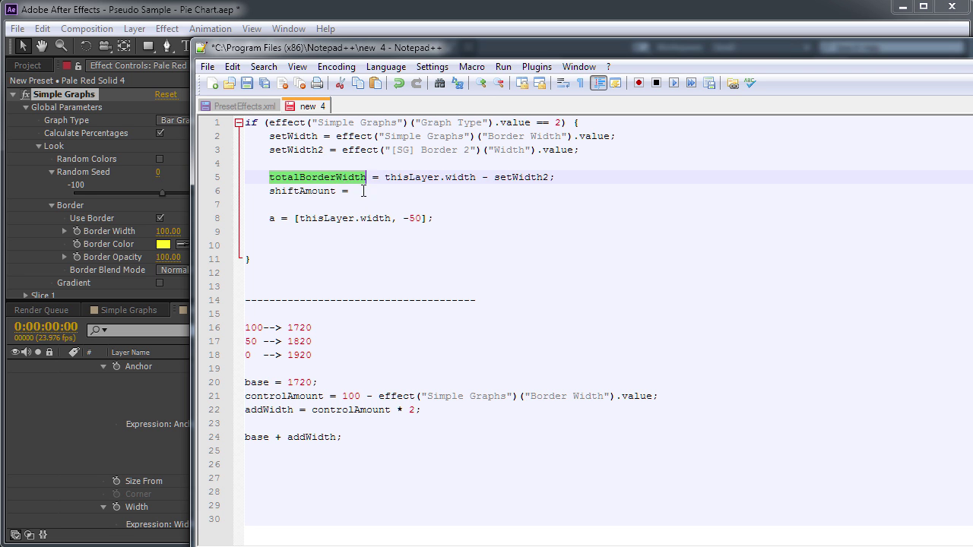
left_click(398, 191)
key("ctrl+v")
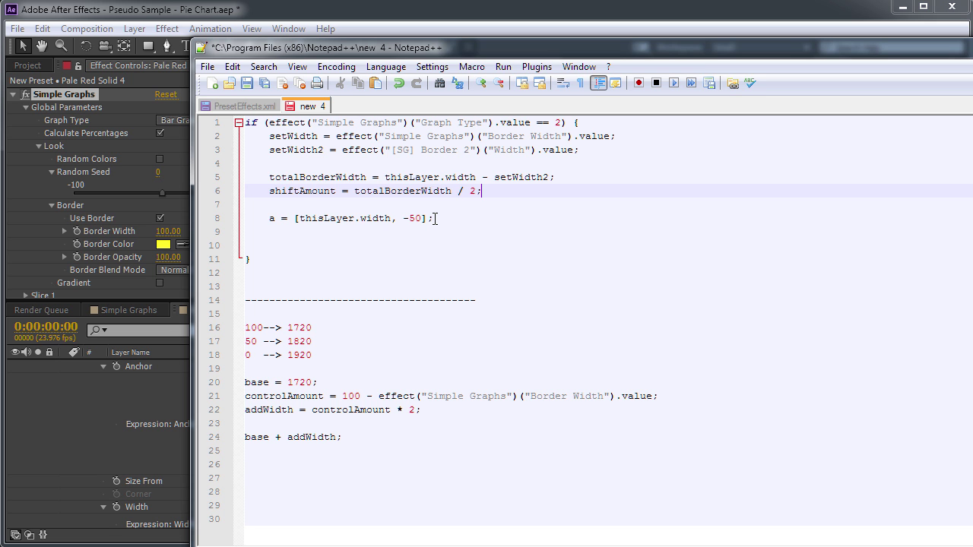
- Subtract shiftAmount from thisLayer.width in the anchor array, giving [thisLayer.width - shiftAmount, -50]
double_click(294, 191)
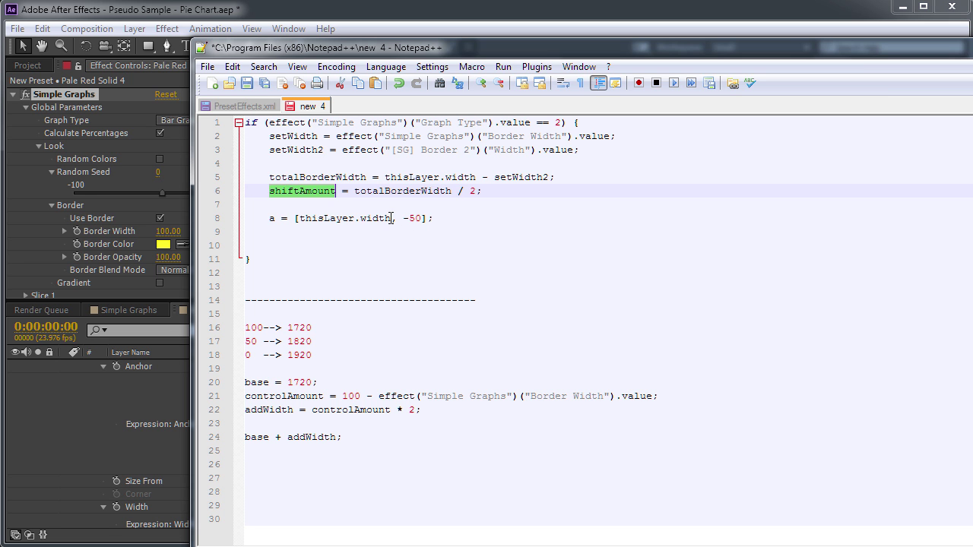
key("ctrl+c")
left_click(391, 218)
type("-")
key("ctrl+v")
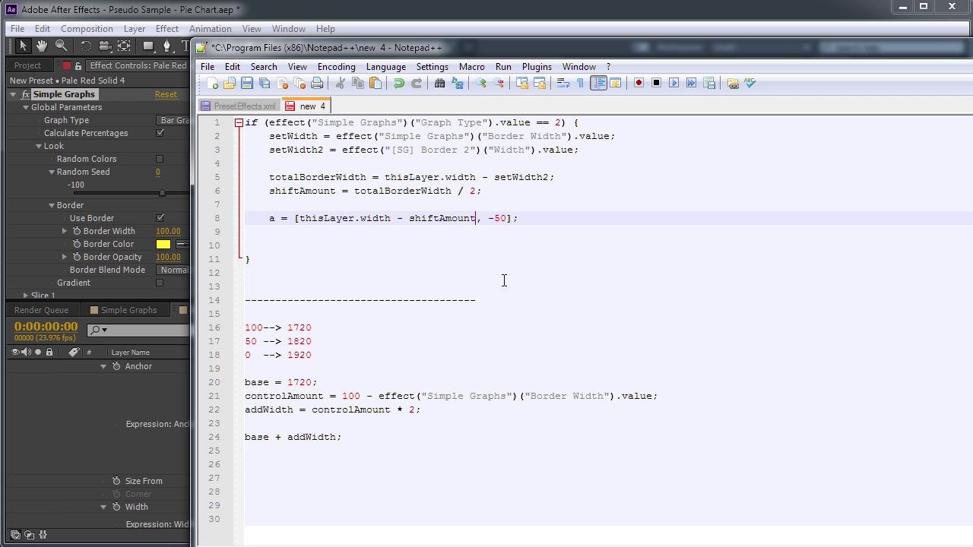
- Copy the whole if block from Notepad++ and apply it as [SG] Border 2's Anchor expression in After Effects
left_click(221, 12)
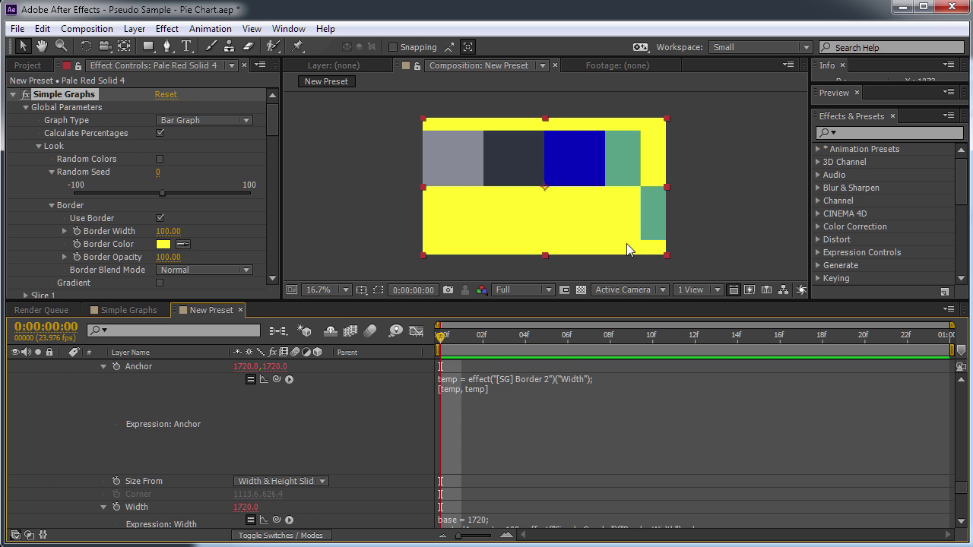
key("alt+Tab")
left_click_drag(287, 258, 213, 110)
left_click(267, 17)
left_click(513, 413)
key("ctrl+v")
left_click(594, 170)
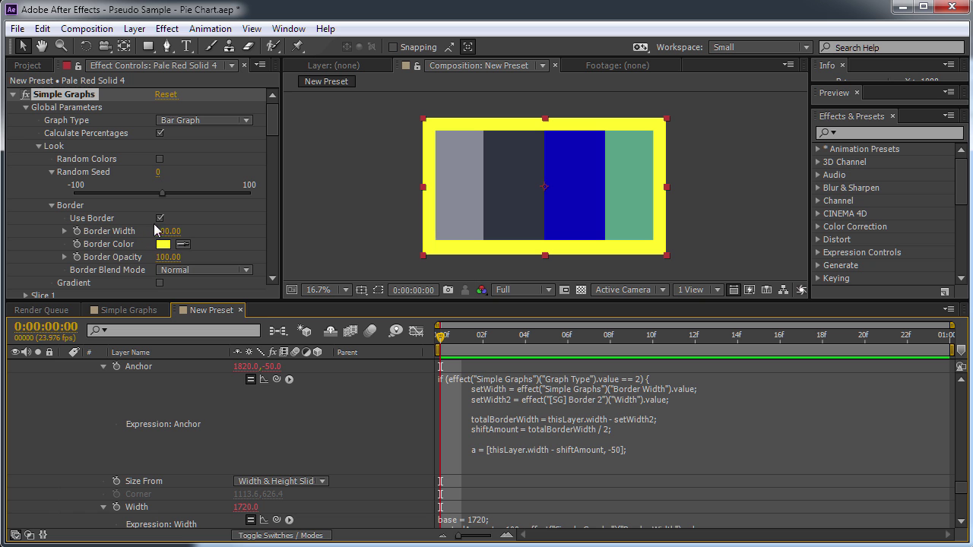
- Switch Graph Type to Pie Graph and back to Bar Graph to test the new Anchor expression
mouse_move(214, 236)
left_mouse_down()
mouse_move(124, 231)
mouse_move(213, 233)
left_mouse_up()
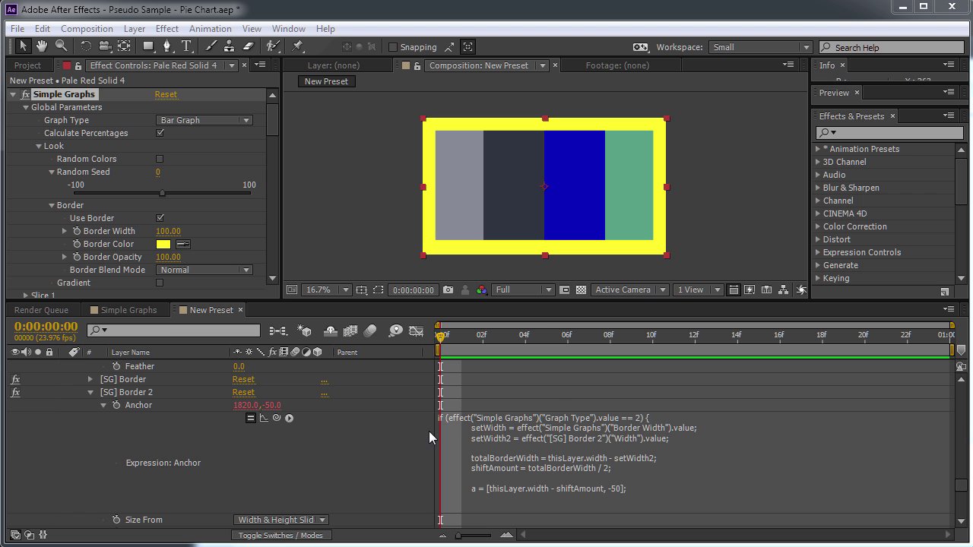
left_click(210, 120)
left_click(191, 138)
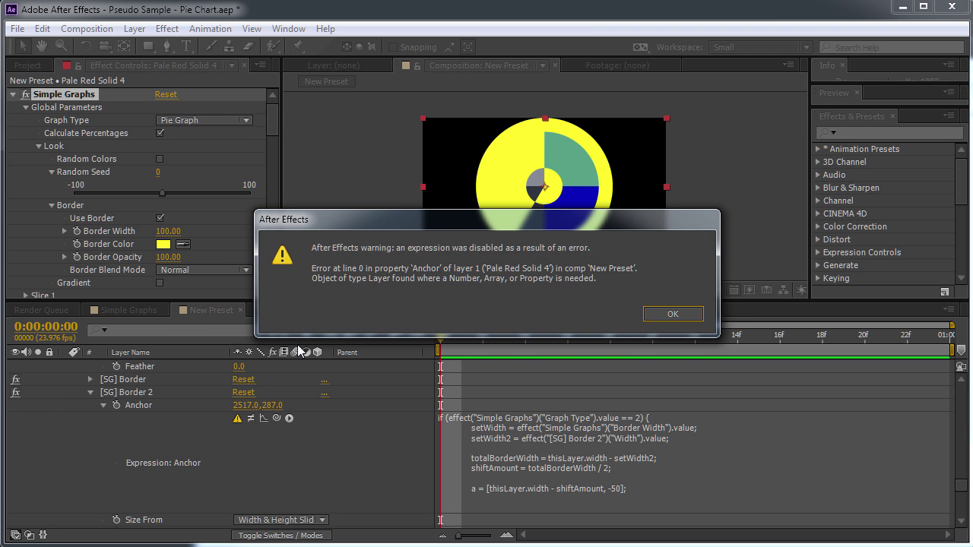
left_click(681, 314)
left_click(206, 120)
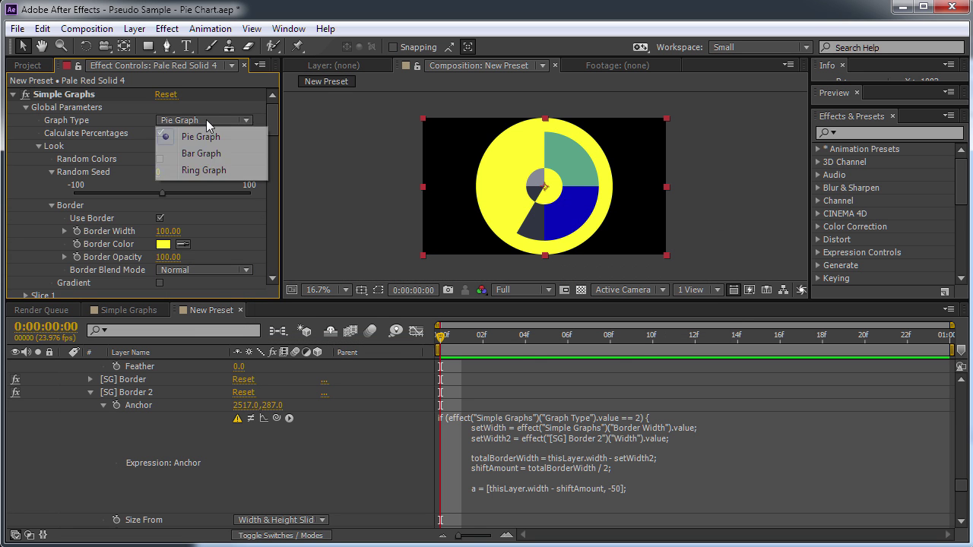
left_click(196, 153)
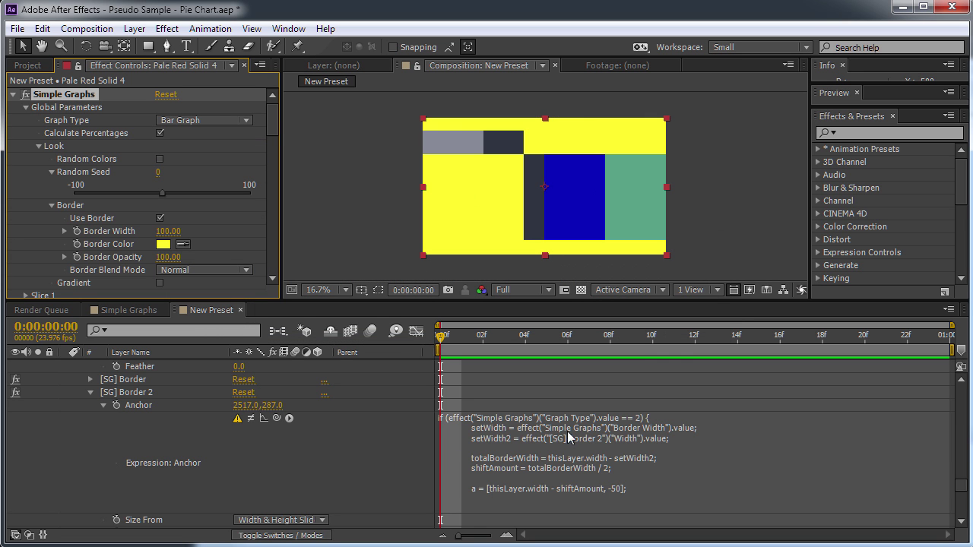
- Re-enable [SG] Border 2's Anchor expression and add an else branch that returns [0,0]
scroll(586, 466, "down", 1)
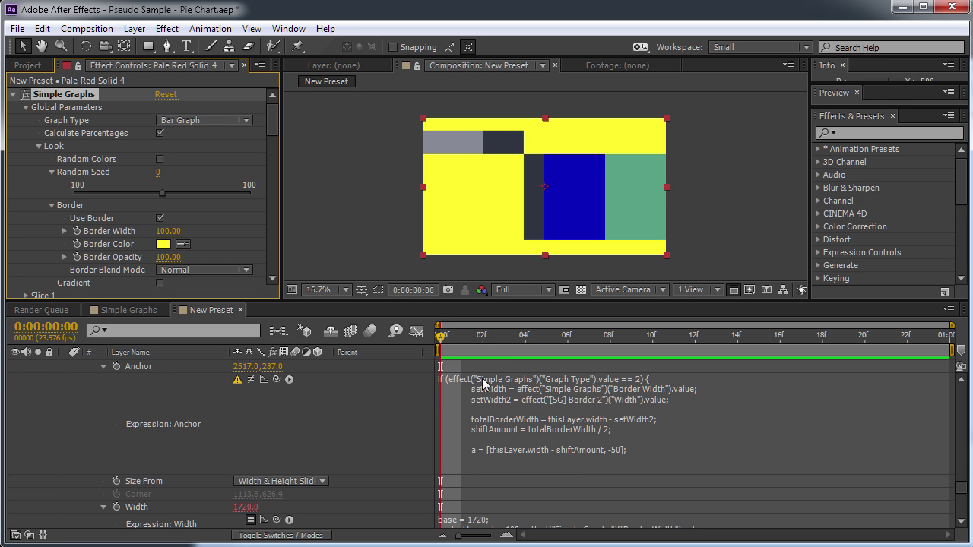
left_click(250, 379)
left_click(516, 467)
left_click(465, 465)
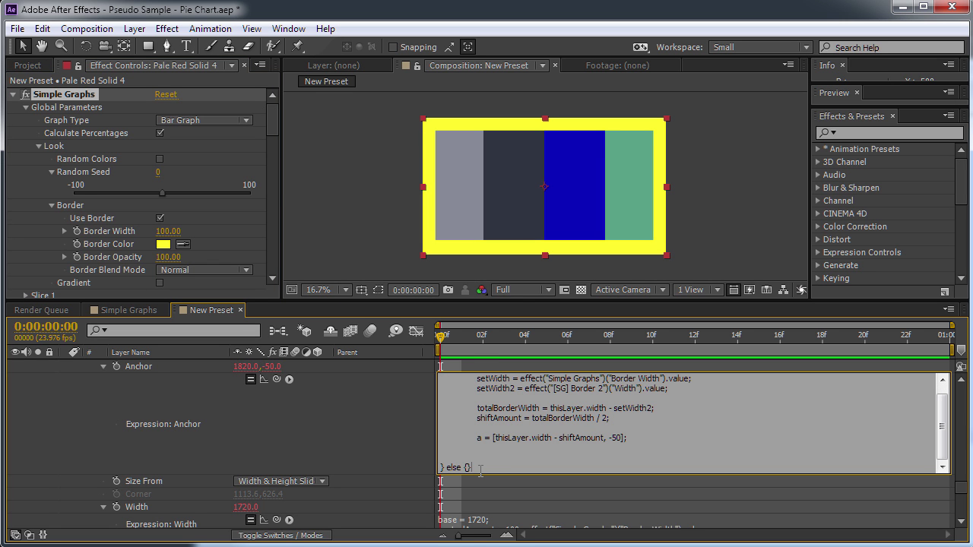
key("Return")
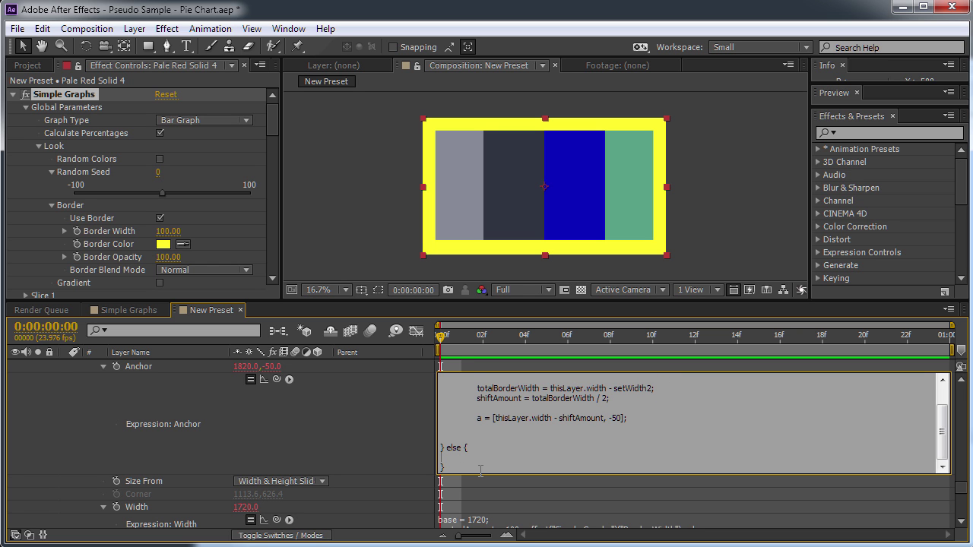
type("[0,]")
type("0]")
key("KP_Enter")
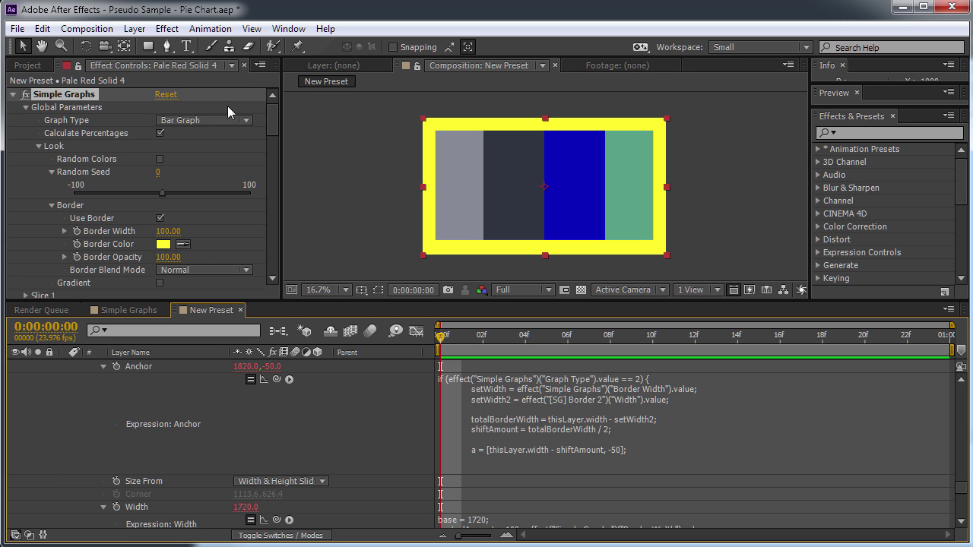
- Cycle Graph Type through Pie, Bar and Ring Graph and return to Bar Graph to check the border in each
left_click(198, 120)
left_click(195, 137)
left_click(197, 120)
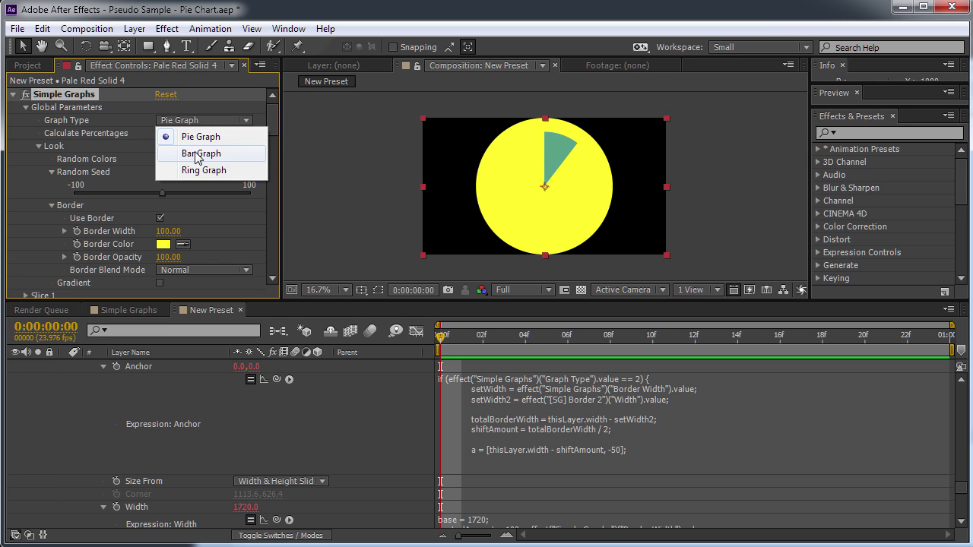
left_click(195, 153)
left_click(196, 120)
left_click(200, 170)
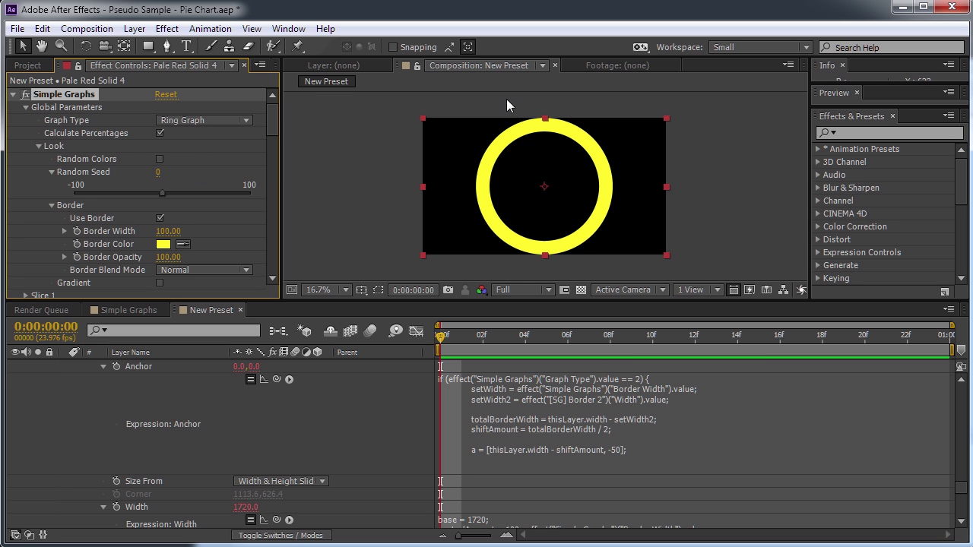
left_click(185, 121)
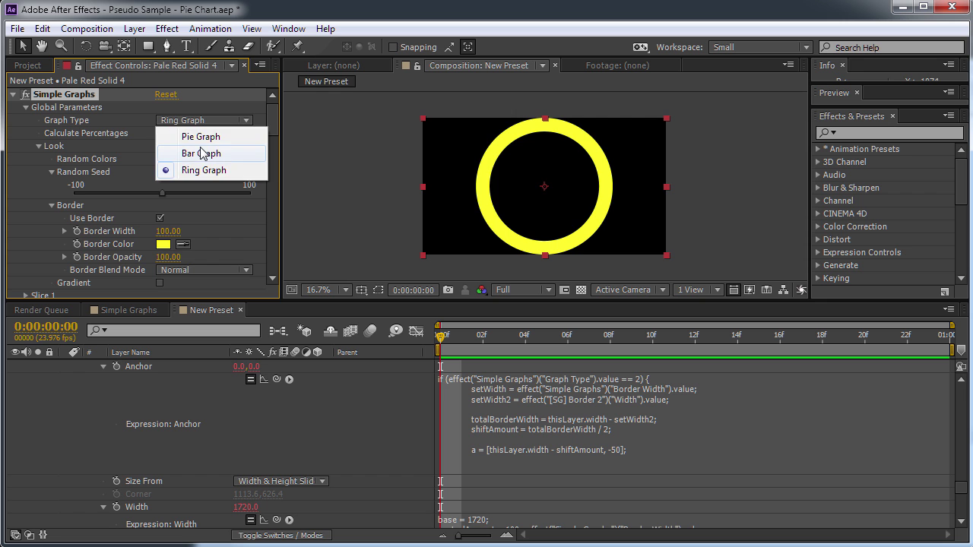
left_click(202, 154)
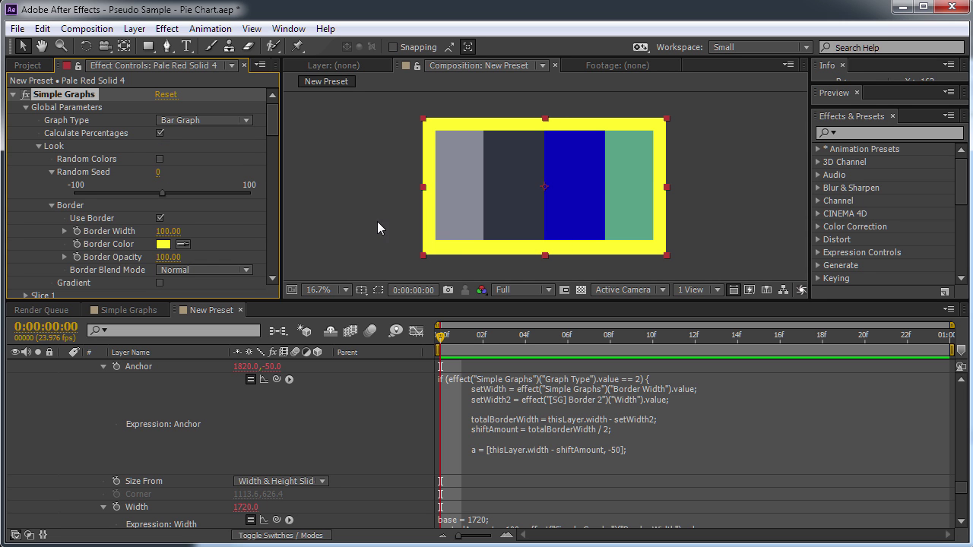
- Replace the Use Border condition in [SG] Border 2's Opacity expression with effect("Simple Graphs")("Graph Type").value == 2 from the Notepad++ code
scroll(623, 435, "down", 2)
scroll(623, 435, "down", 5)
scroll(623, 435, "up", 2)
scroll(623, 436, "up", 2)
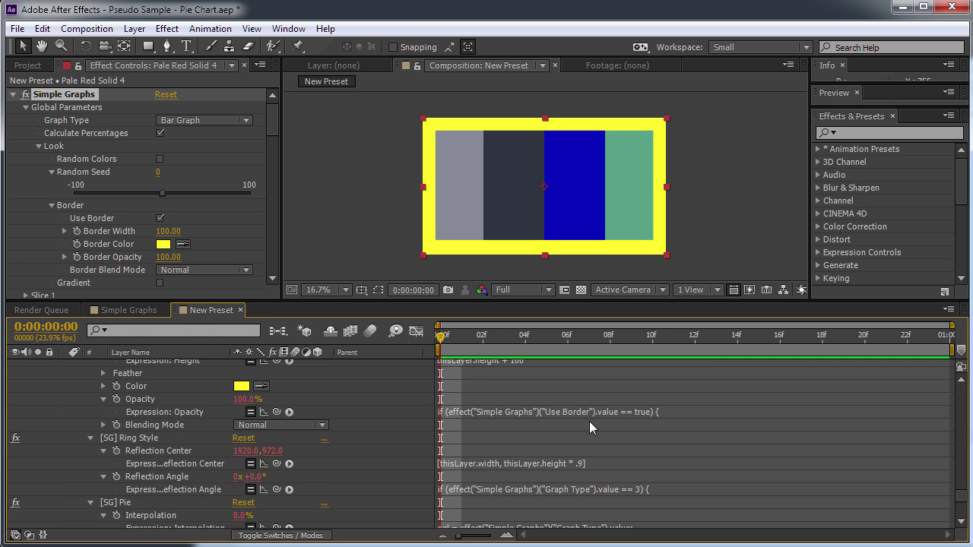
left_click(619, 411)
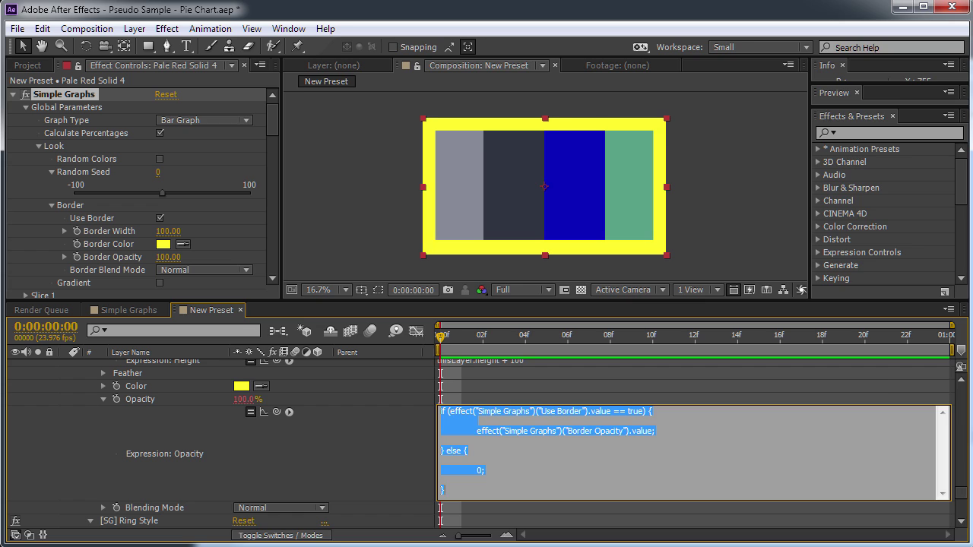
key("alt+Tab")
left_click_drag(567, 122, 270, 124)
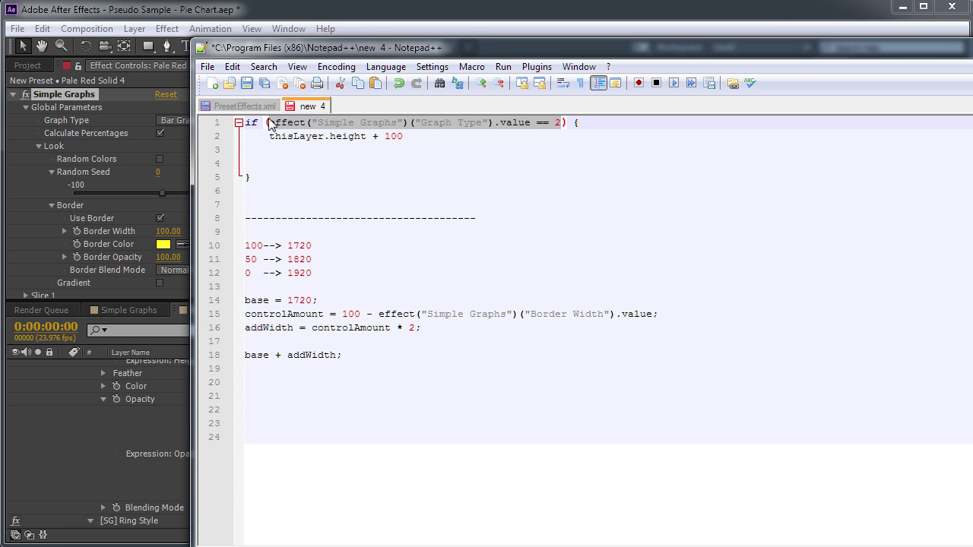
key("alt+Tab")
left_click(652, 408)
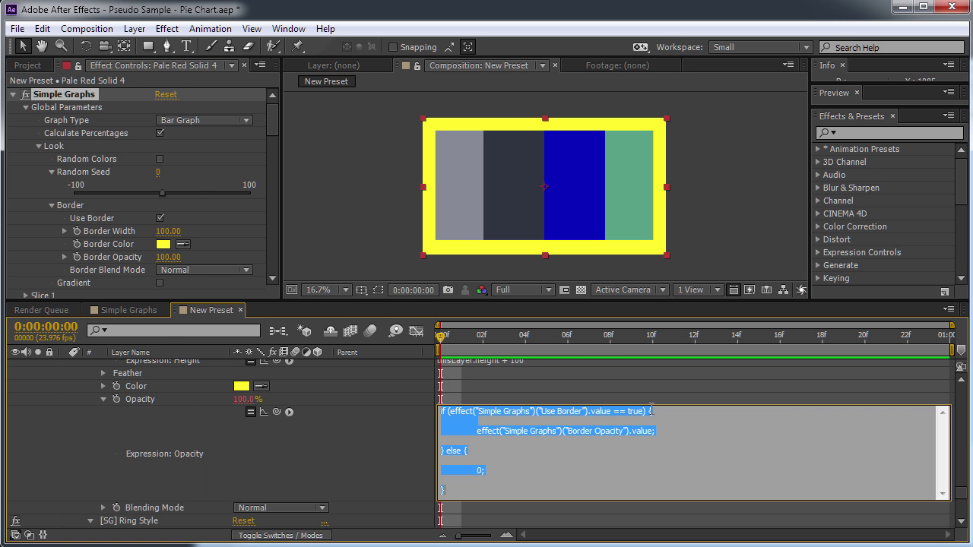
left_click_drag(644, 411, 450, 411)
key("ctrl+v")
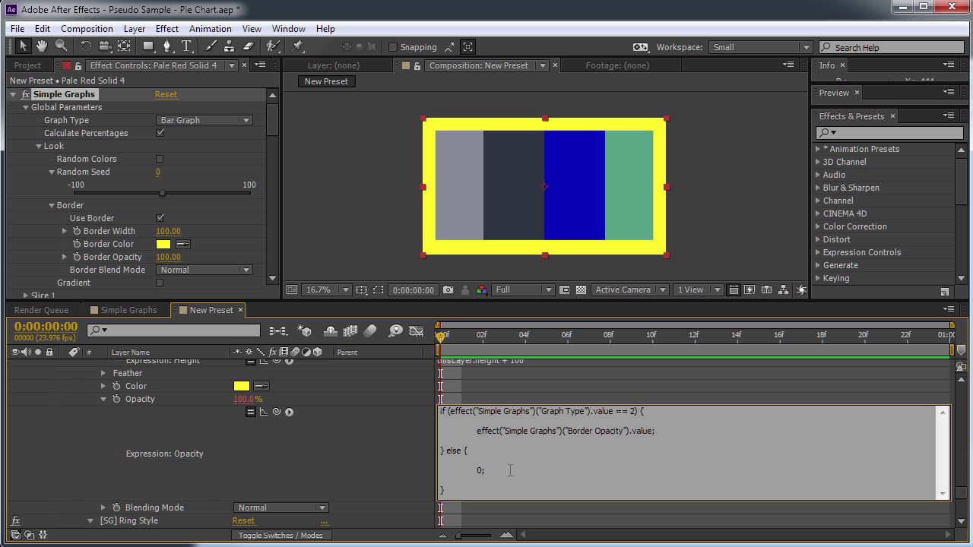
left_click(390, 452)
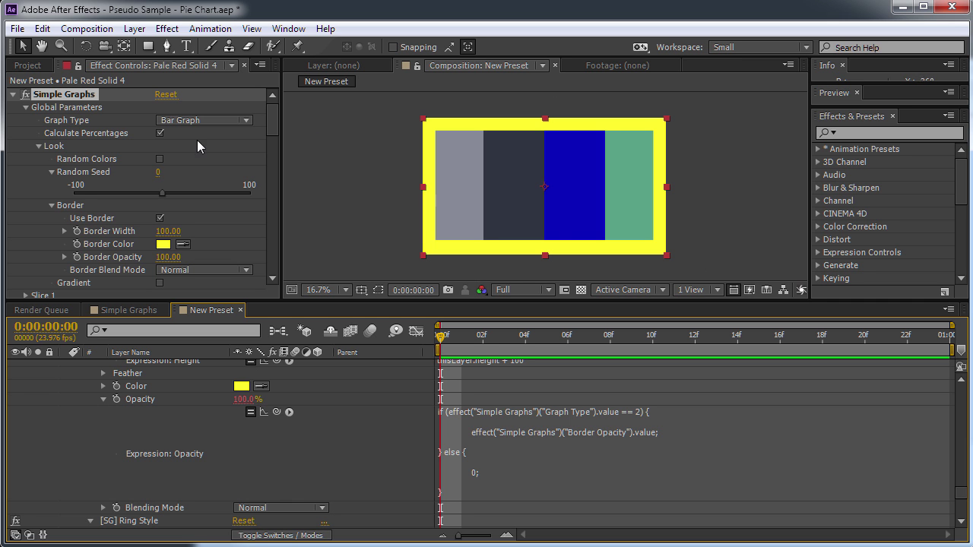
- Switch Graph Type to Pie Graph, Ring Graph and back to Pie Graph to check the circular borders
left_click(169, 126)
left_click(216, 137)
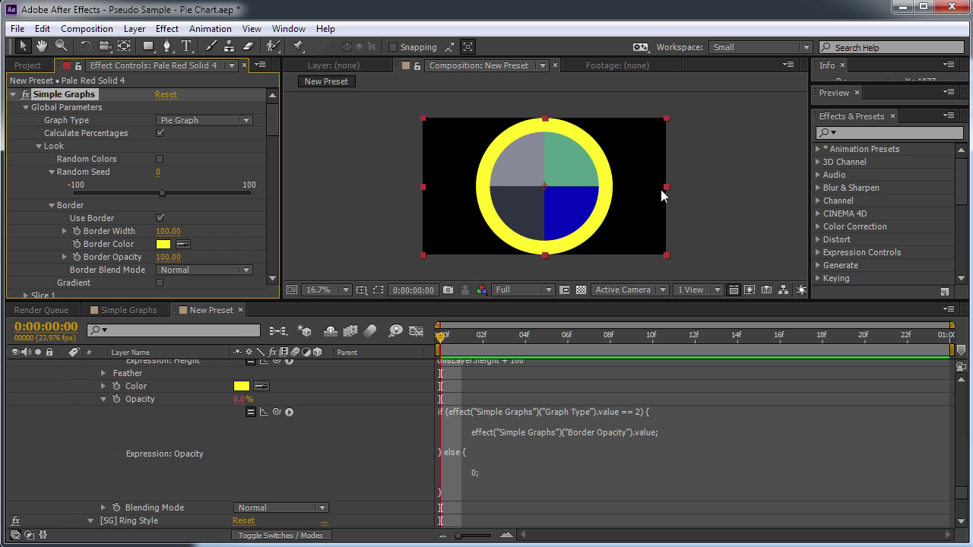
left_click(192, 120)
left_click(202, 170)
left_click(250, 120)
left_click(232, 138)
- Set the Border Width to 50 and switch Graph Type to Ring Graph to test the narrower border
left_click(168, 231)
type("50")
key("Return")
left_click(181, 121)
left_click(184, 170)
- Reduce the Border Width to 8 and compare the thin border on Pie Graph and Bar Graph, leaving Bar Graph selected
left_click_drag(163, 231, 130, 232)
left_click(196, 123)
left_click(194, 139)
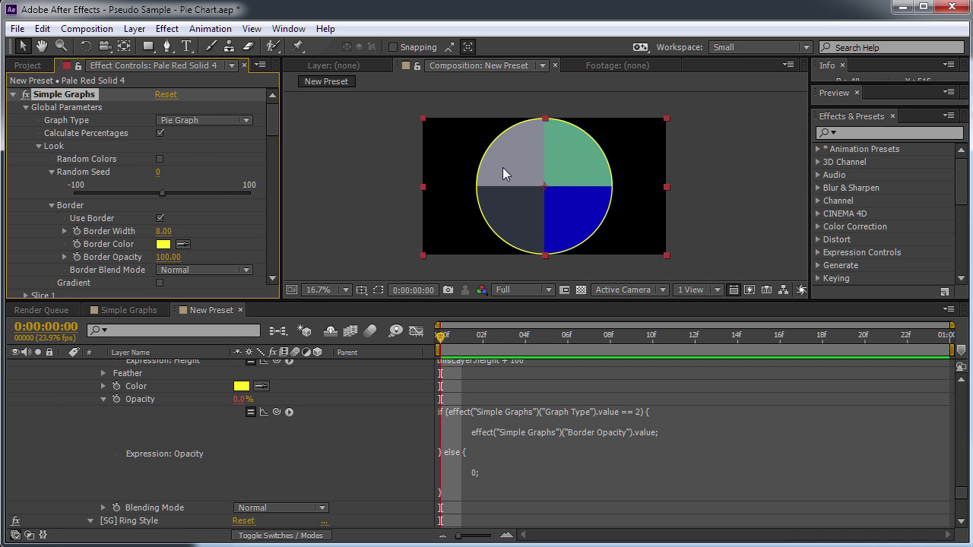
left_click(208, 120)
left_click(194, 155)
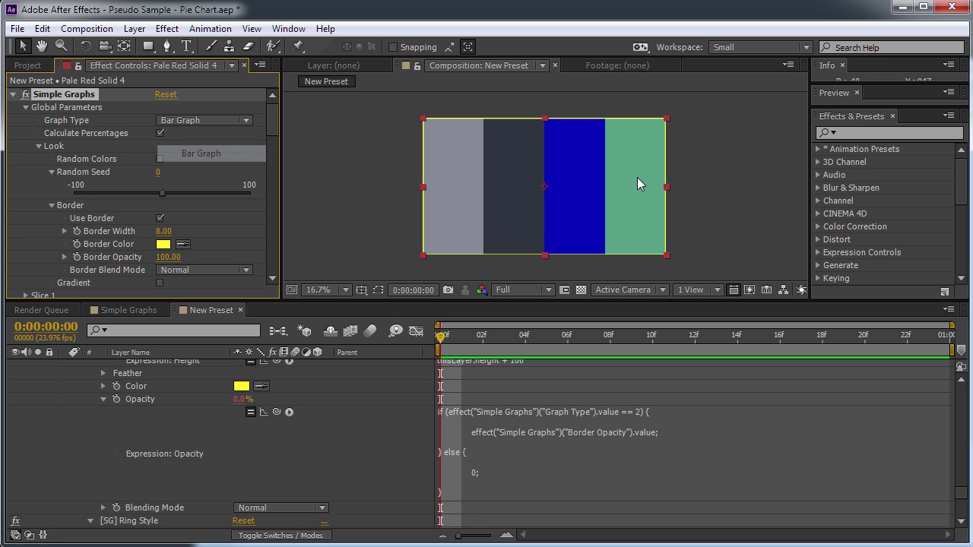
- Increase the Border Width to 27 and switch to the expression code in Notepad++
left_click_drag(163, 231, 177, 231)
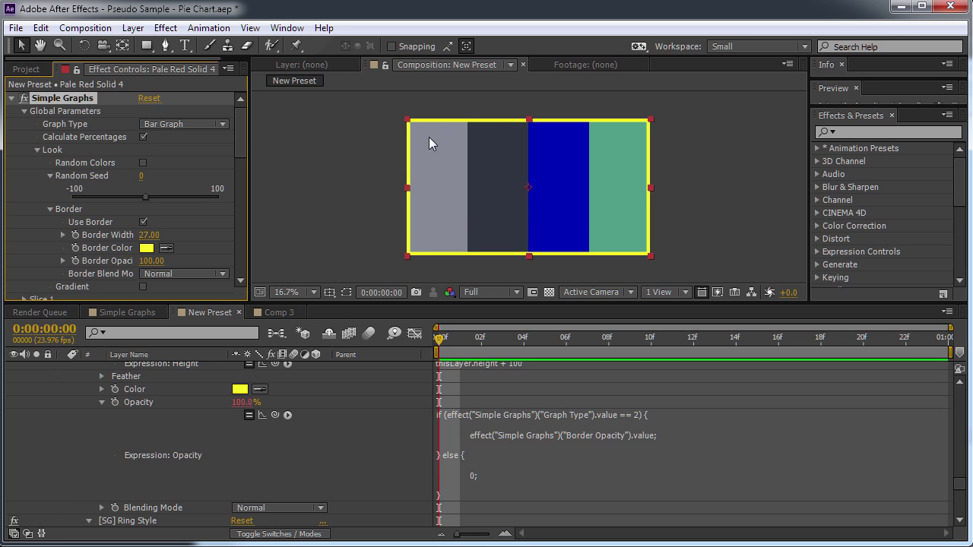
key("alt+Tab")
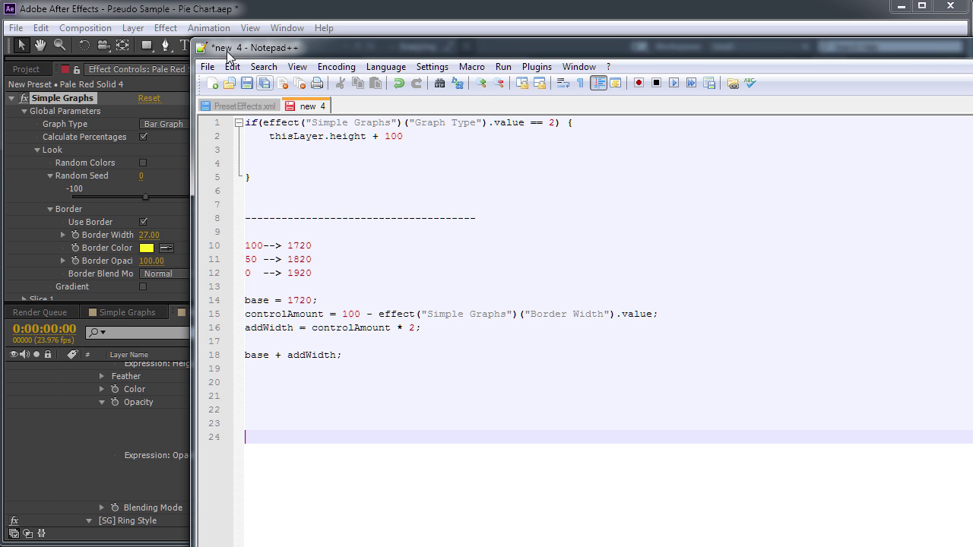
left_click(172, 11)
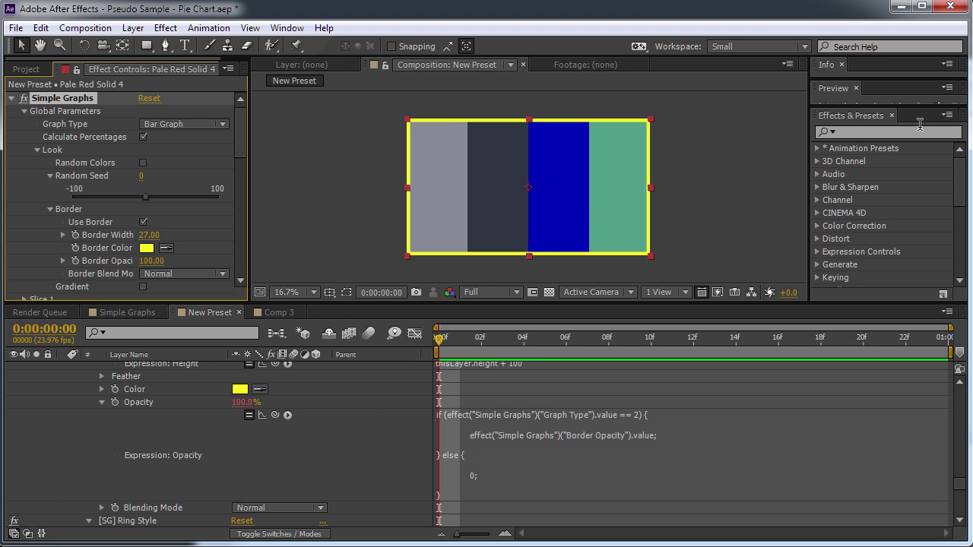
key("alt+Tab")
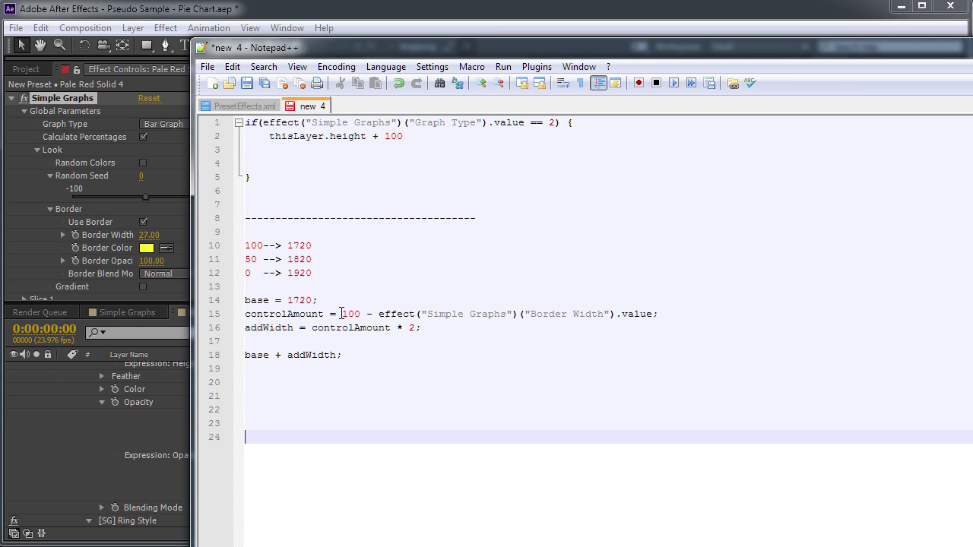
- Add the ratio note 1720/1920 = .896; above the width expression, below the 100, 50 and 0 mappings
double_click(298, 300)
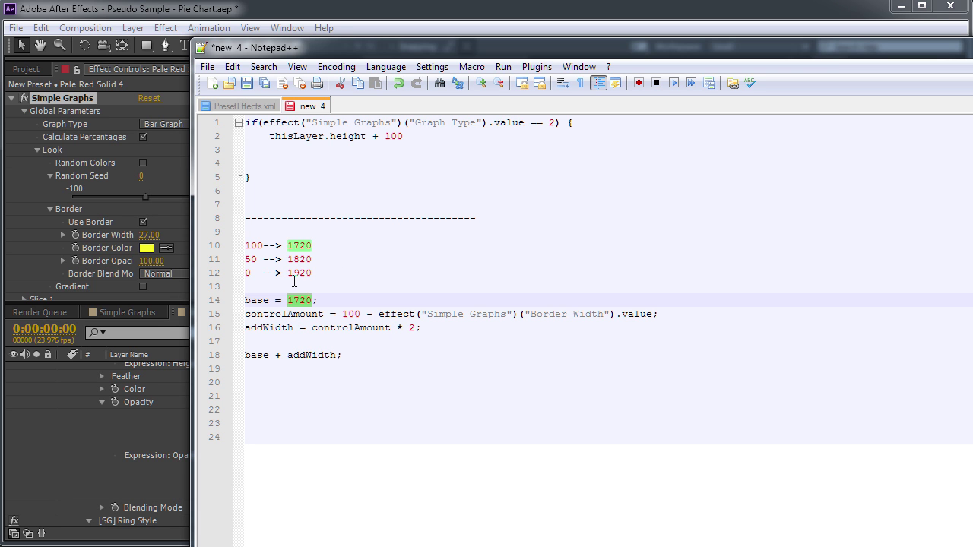
left_click(320, 282)
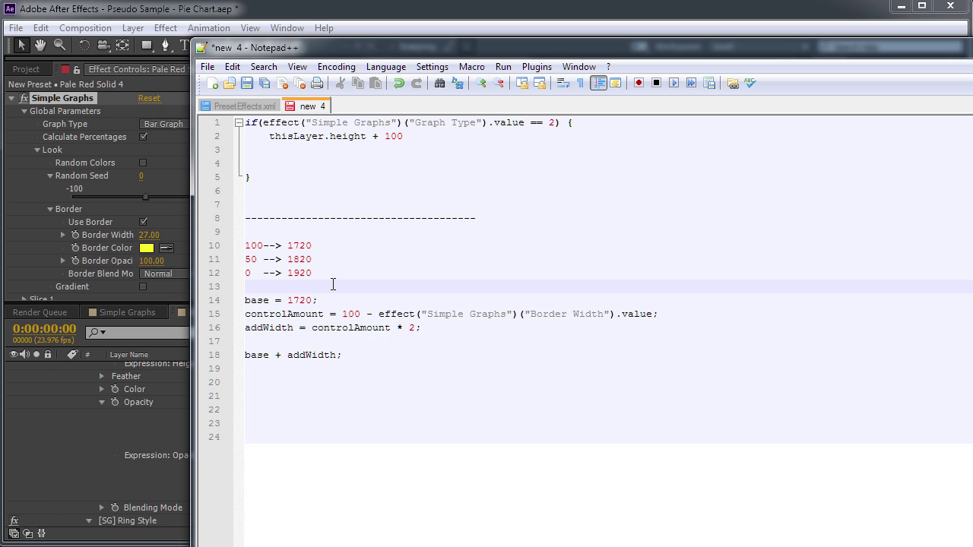
key("Return")
key("Return")
key("Up")
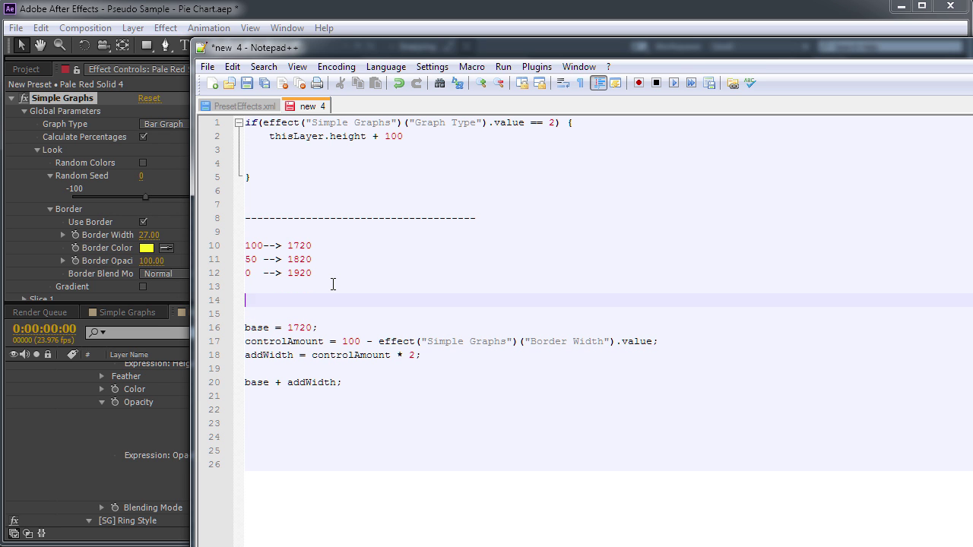
type("1920")
key("Home")
type("1720/")
left_click(315, 300)
type("= .896;")
- Replace the fixed base value in the width expression with thisLayer.width * .896
double_click(298, 327)
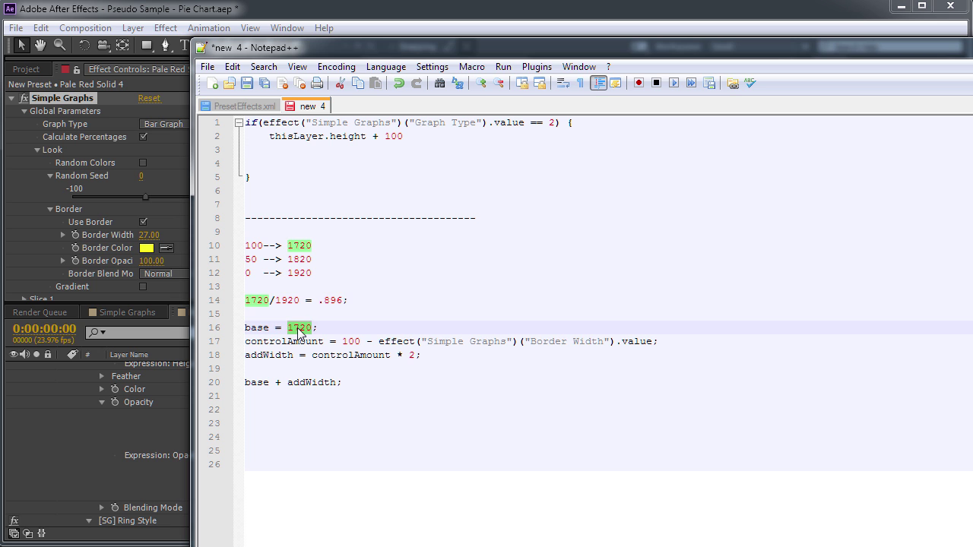
type("thisLayer.")
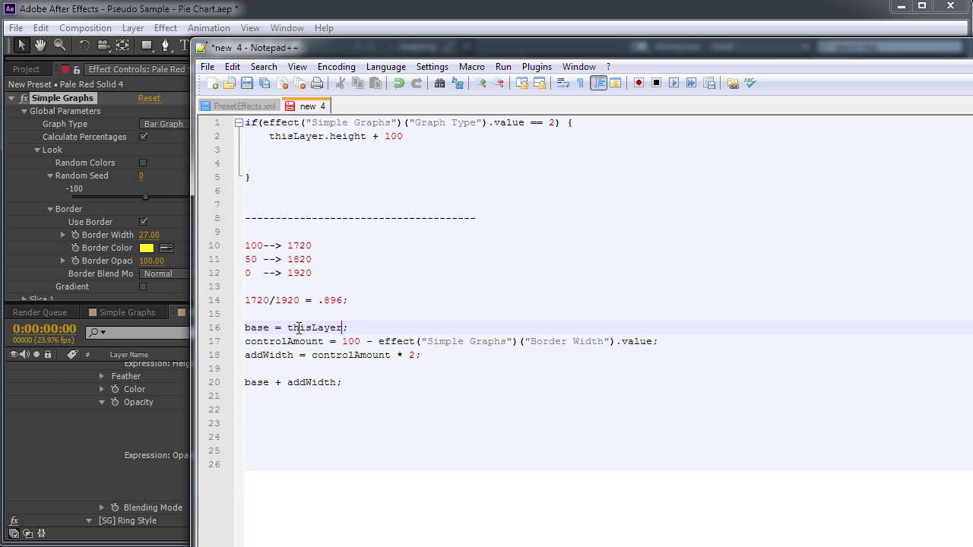
type("width * .896")
double_click(270, 299)
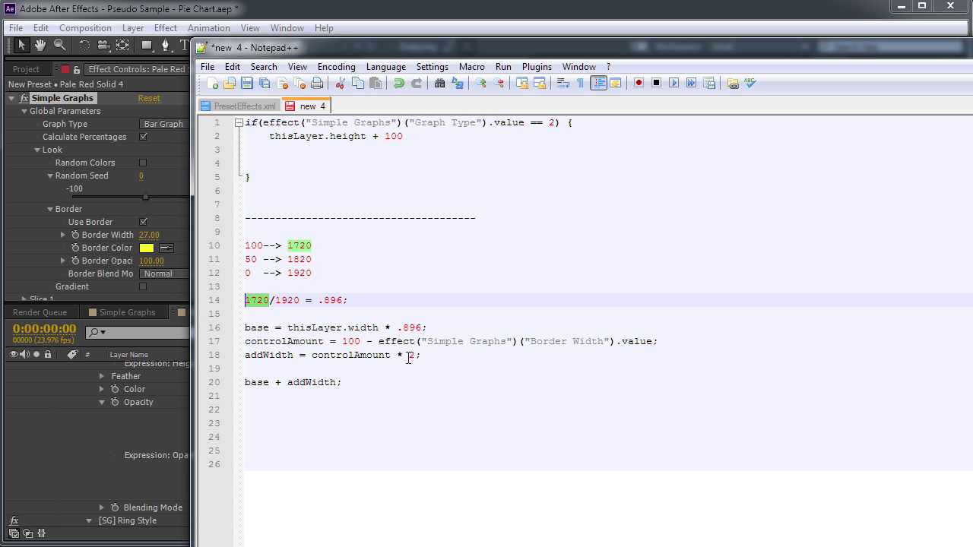
- Replace the multiplier 2 in the addWidth line with ((thisLayer.width - base) / 100)
left_click_drag(415, 355, 408, 355)
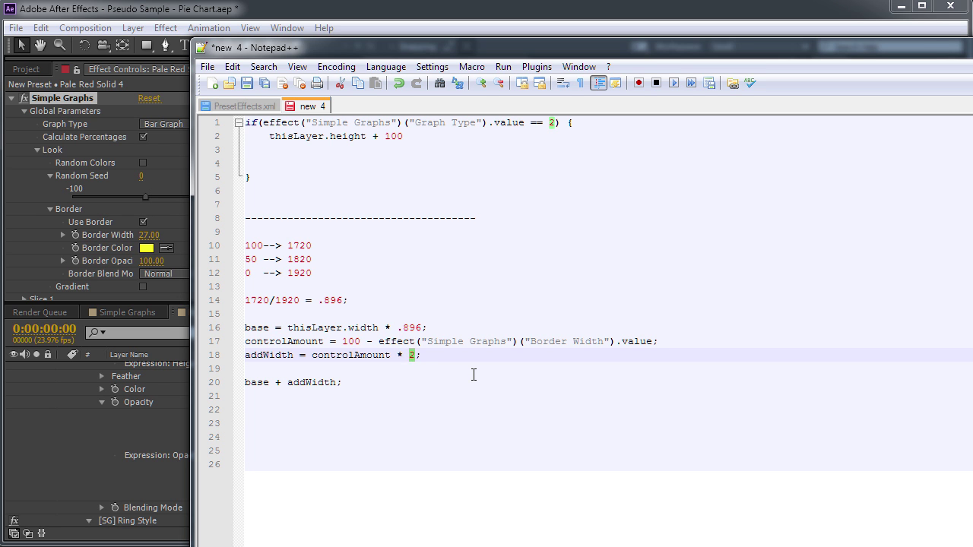
type("()")
type("thisLayer.wi")
type("dth")
type(" - base")
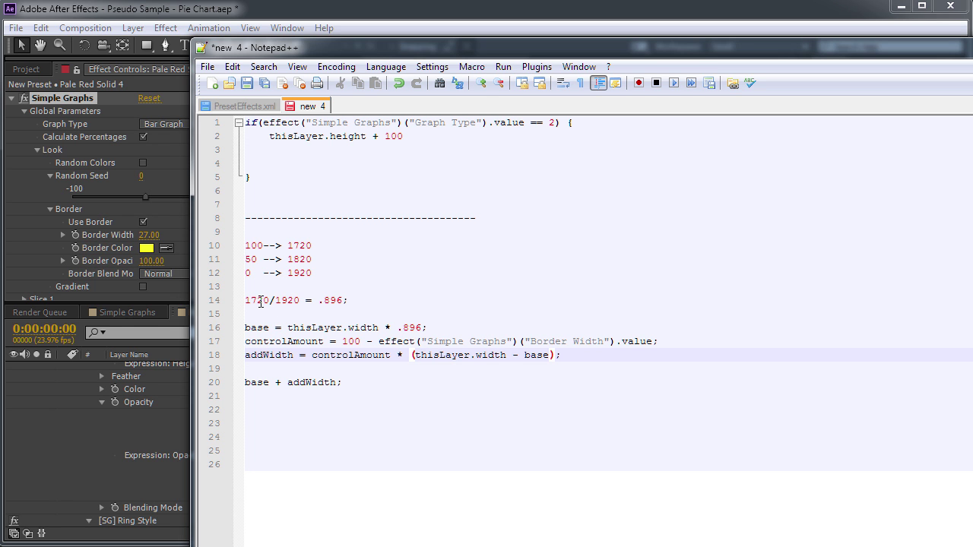
type(")")
type("(")
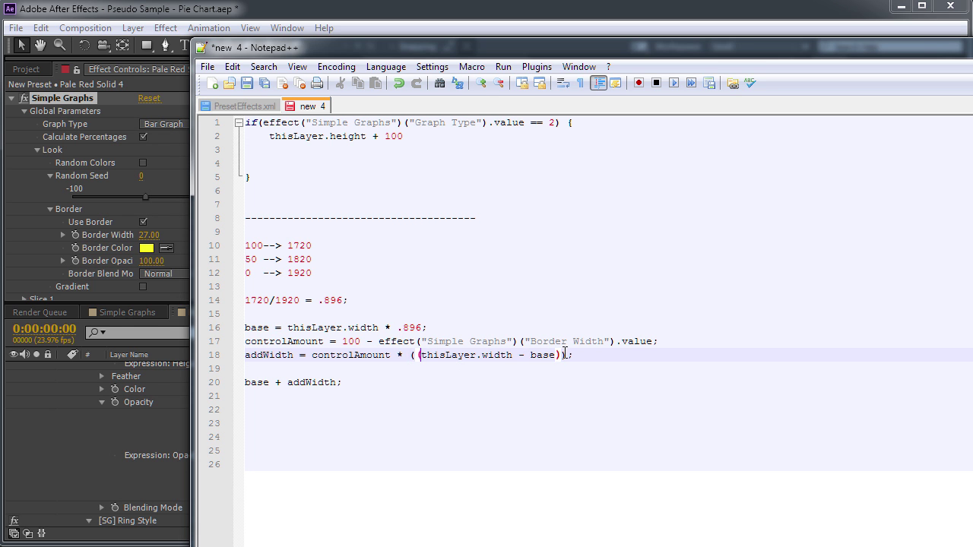
type(" / 100")
- Copy the revised width code from Notepad++ and replace [SG] Border 2's Width expression in After Effects with it
left_click_drag(365, 383, 236, 329)
key("ctrl+c")
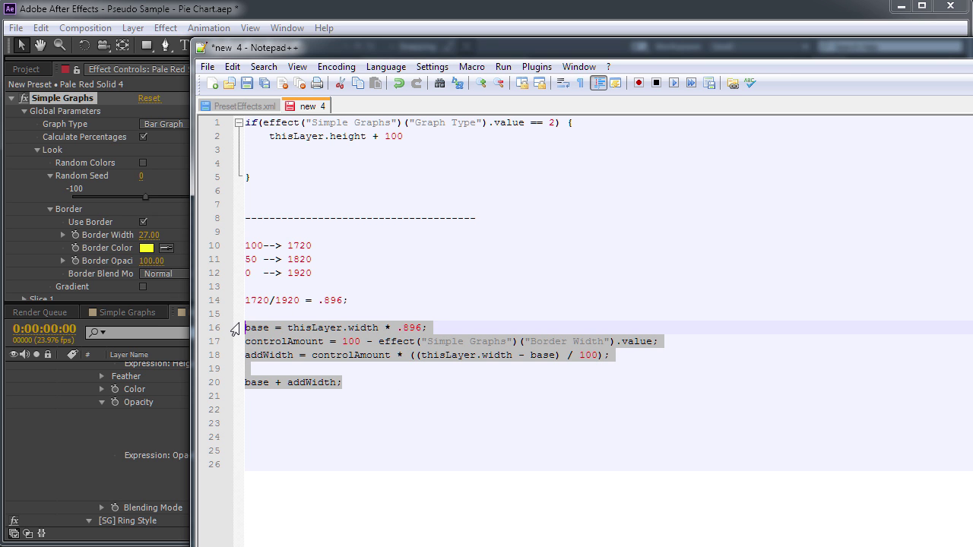
left_click(142, 16)
scroll(214, 420, "up", 2)
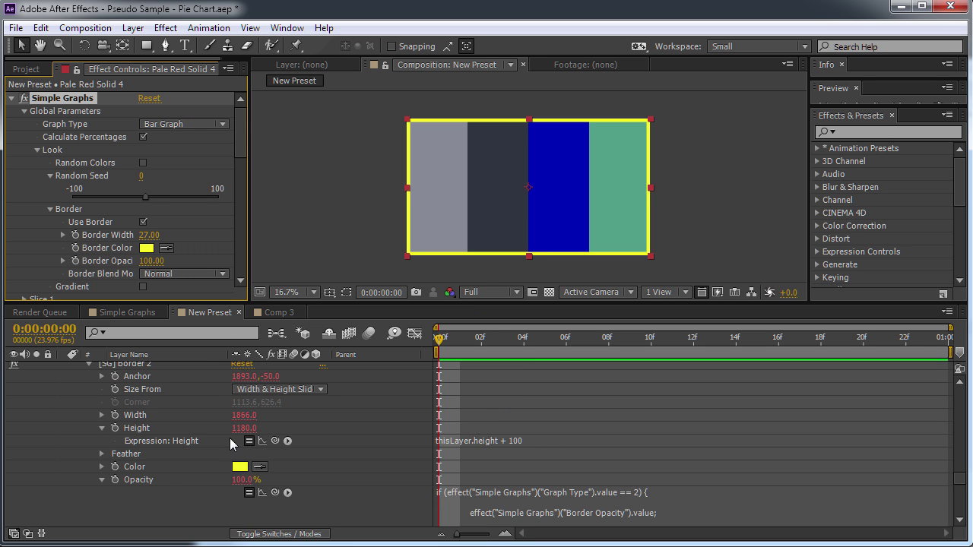
left_click(101, 415)
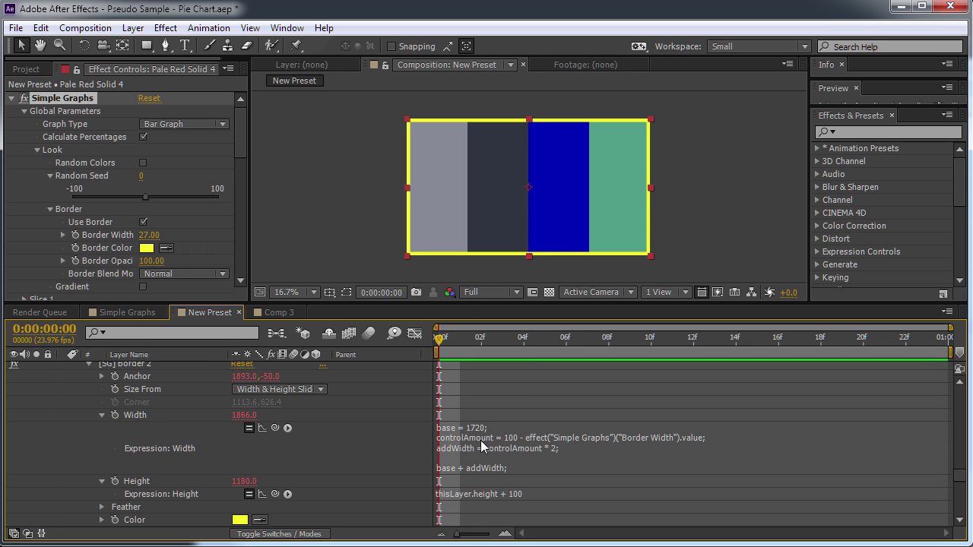
left_click(529, 463)
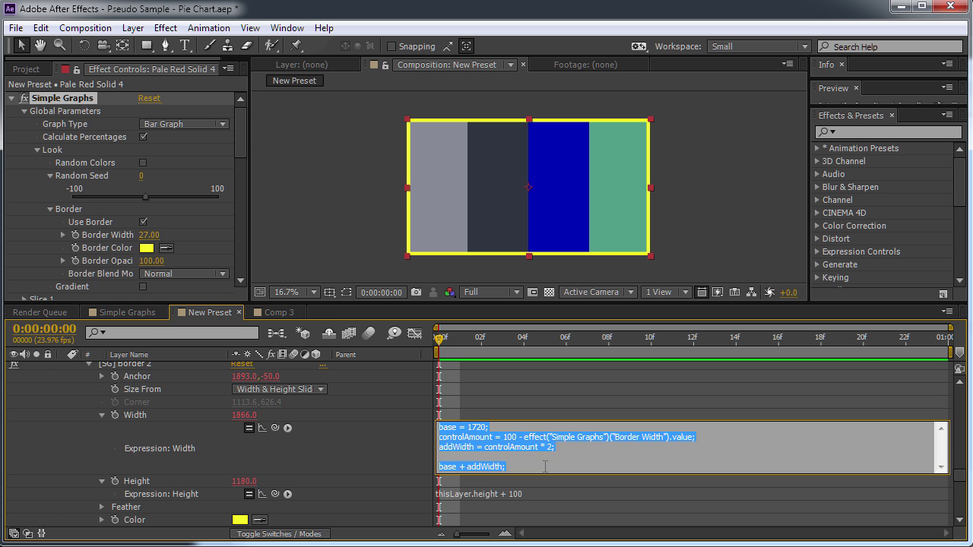
key("ctrl+v")
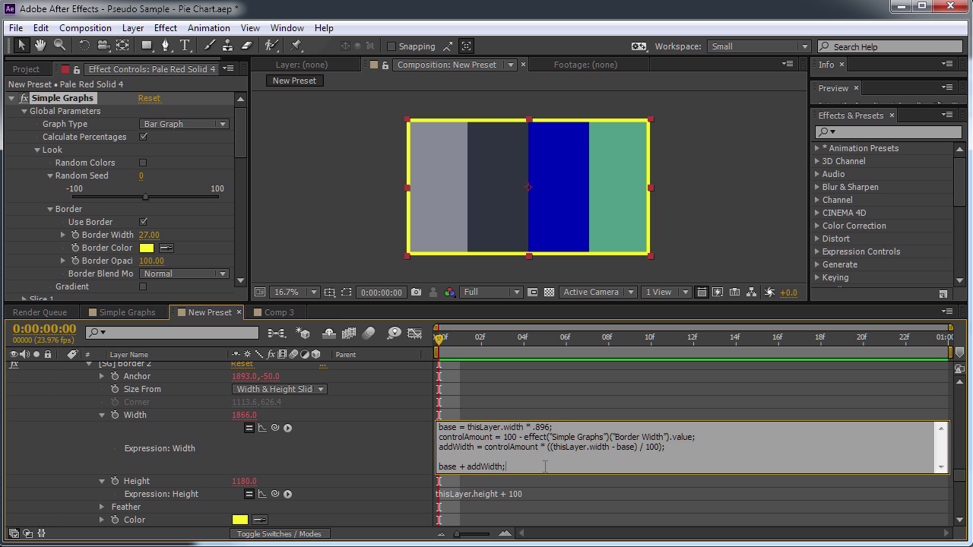
left_click(274, 429)
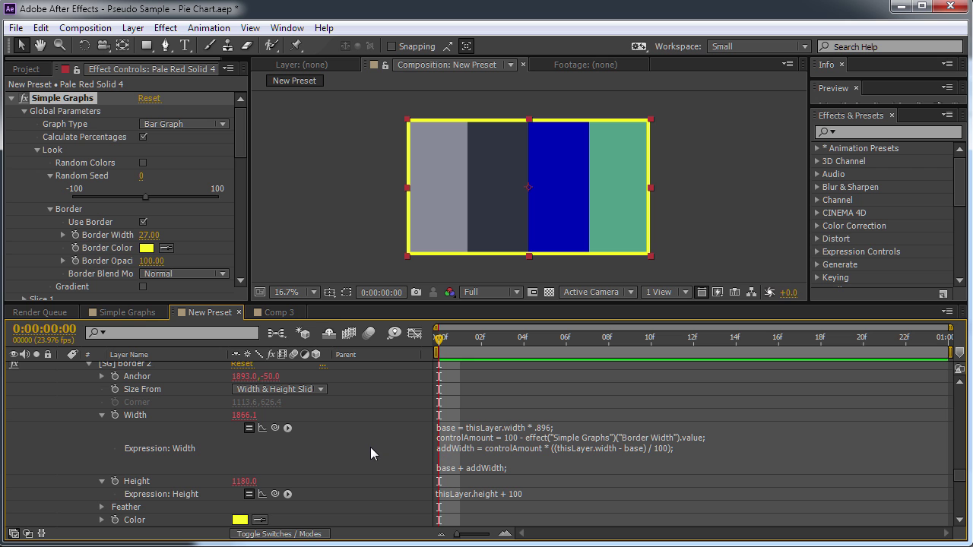
- Copy [SG] Border's Height expression into Notepad++ below the width code
scroll(368, 452, "up", 1)
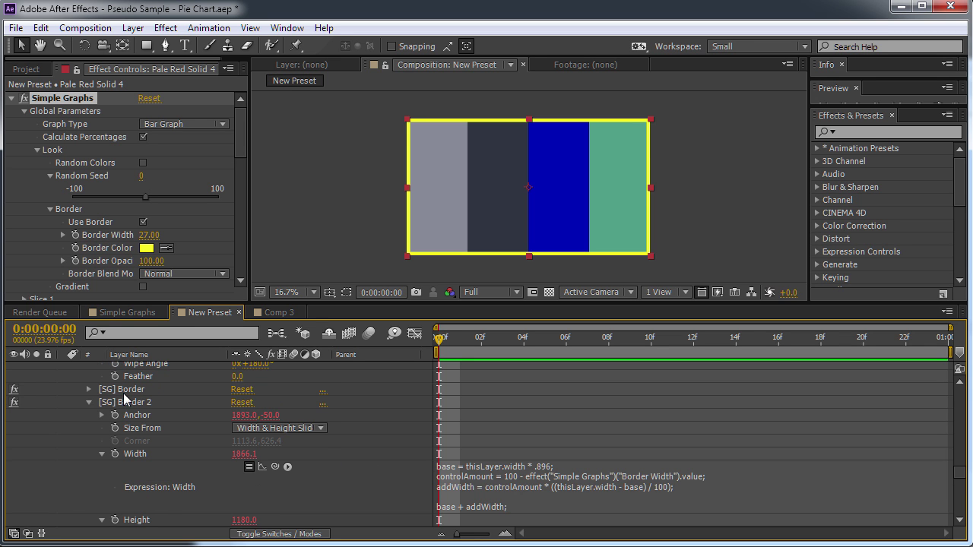
left_click(89, 389)
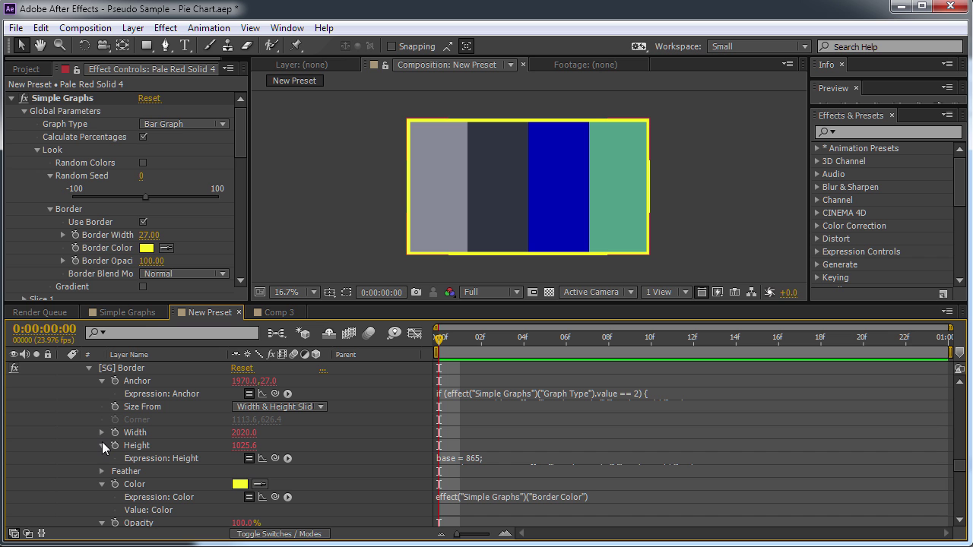
left_click(511, 458)
key("ctrl+c")
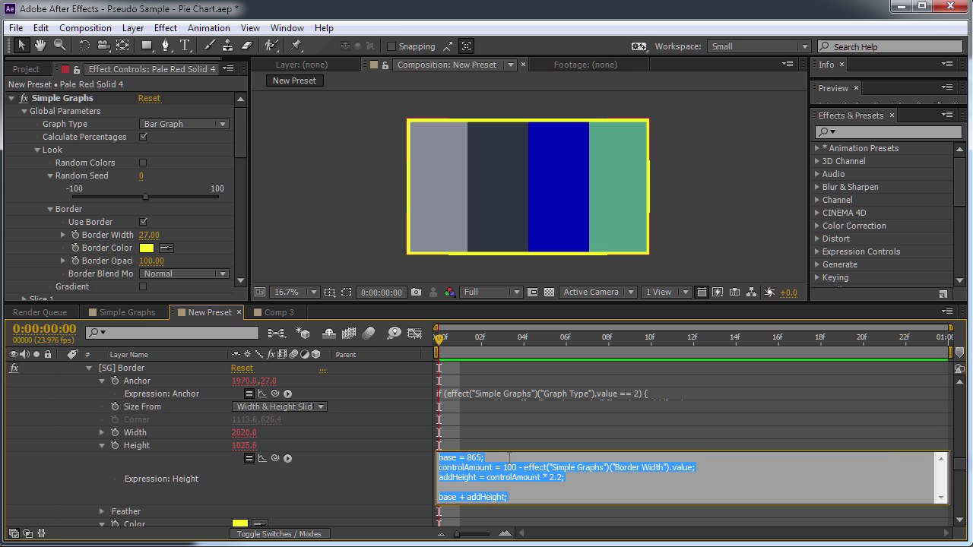
key("alt+Tab")
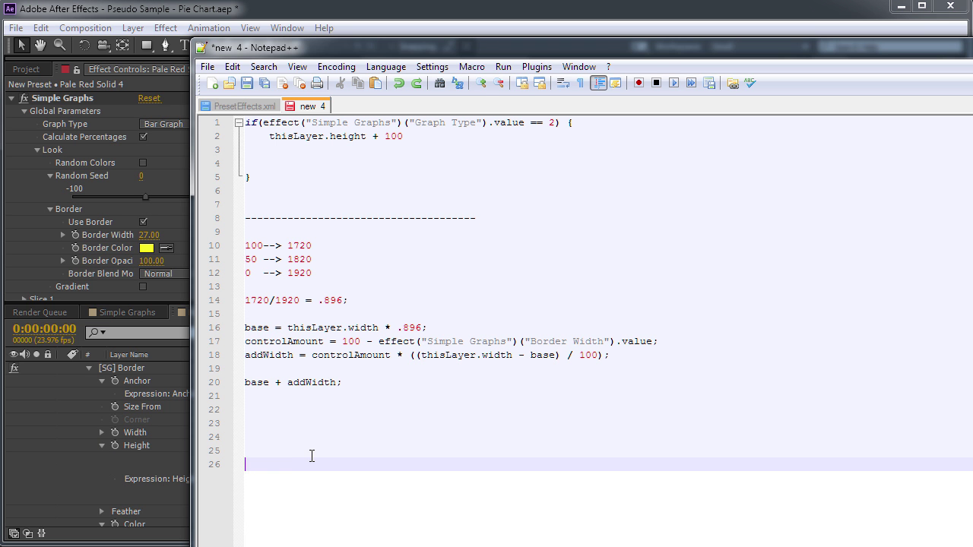
key("ctrl+v")
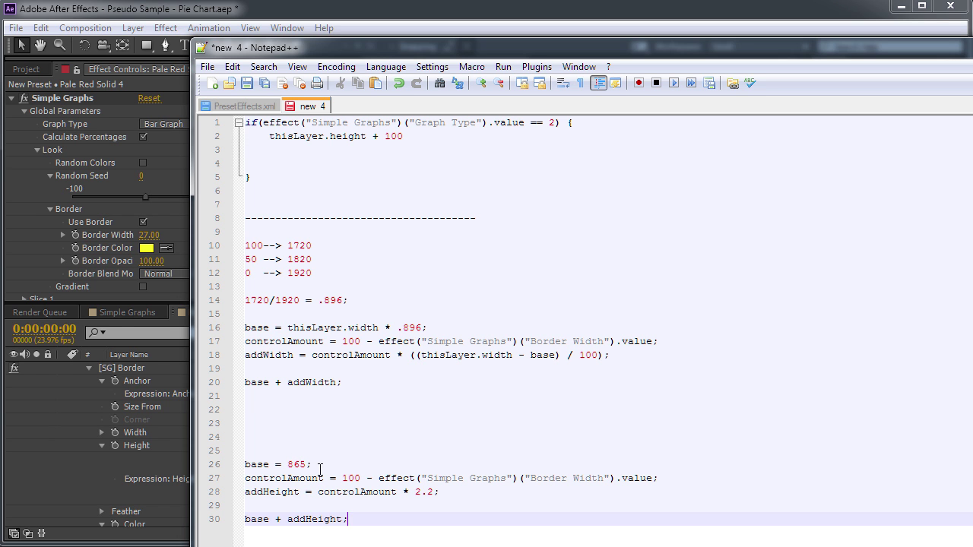
- Add the ratio note 865/1080 = .801 above the height expression
left_click(268, 438)
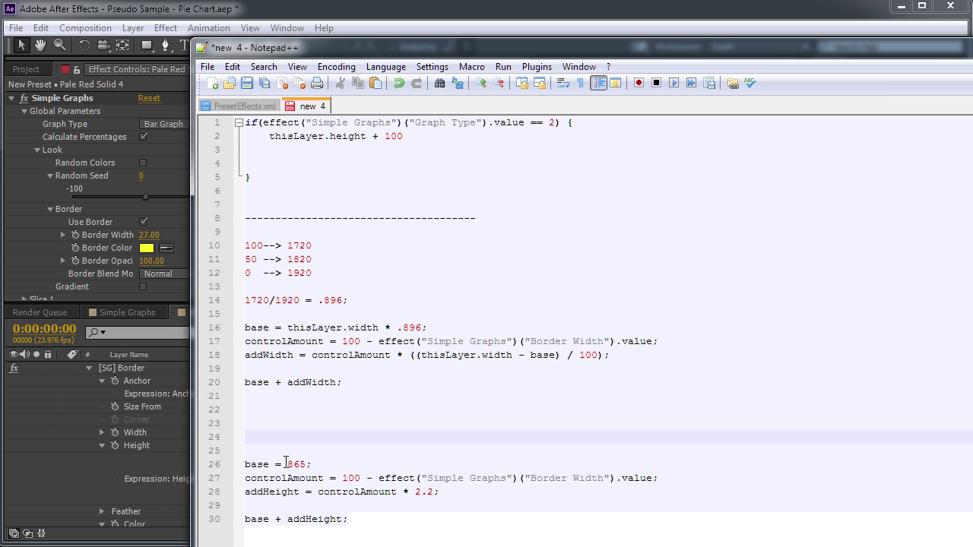
type("1080")
type("865/")
left_click(322, 435)
type("= .801")
- Replace the fixed base value in the height expression with thisLayer.height * .801
double_click(296, 465)
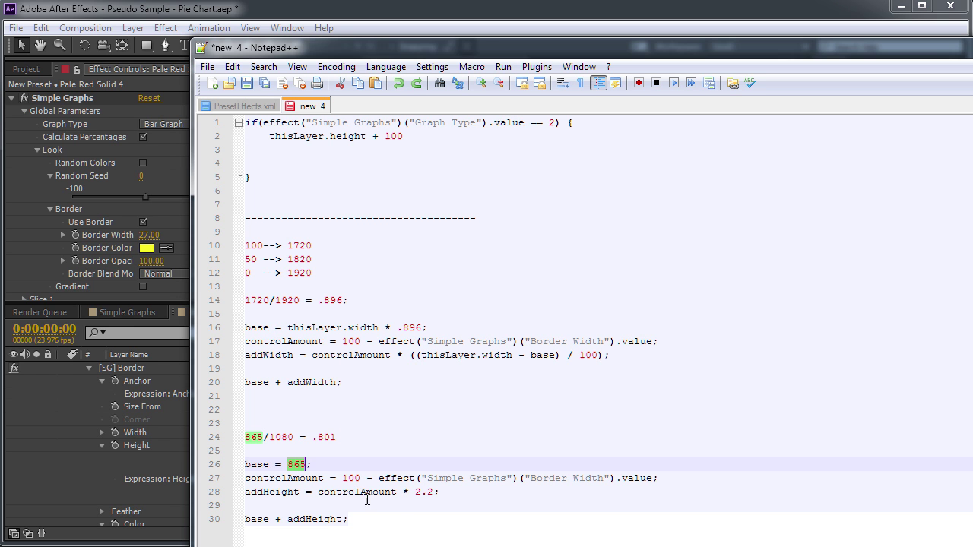
type("thisLa")
type("yer.")
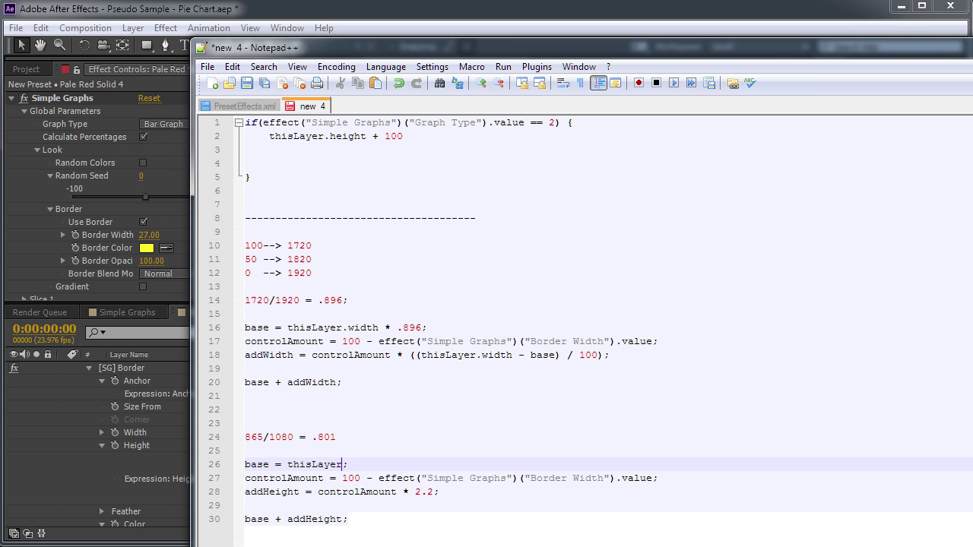
type("height * .801")
- Replace the multiplier 2.2 in the addHeight line with ((thisLayer.height - base) / 100)
left_click_drag(432, 493, 419, 494)
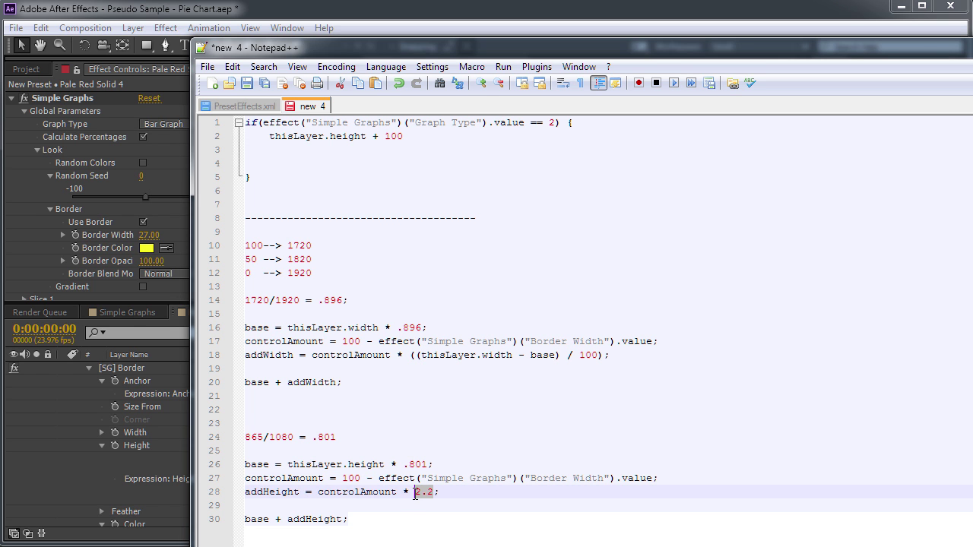
type("()()thisLayer.he")
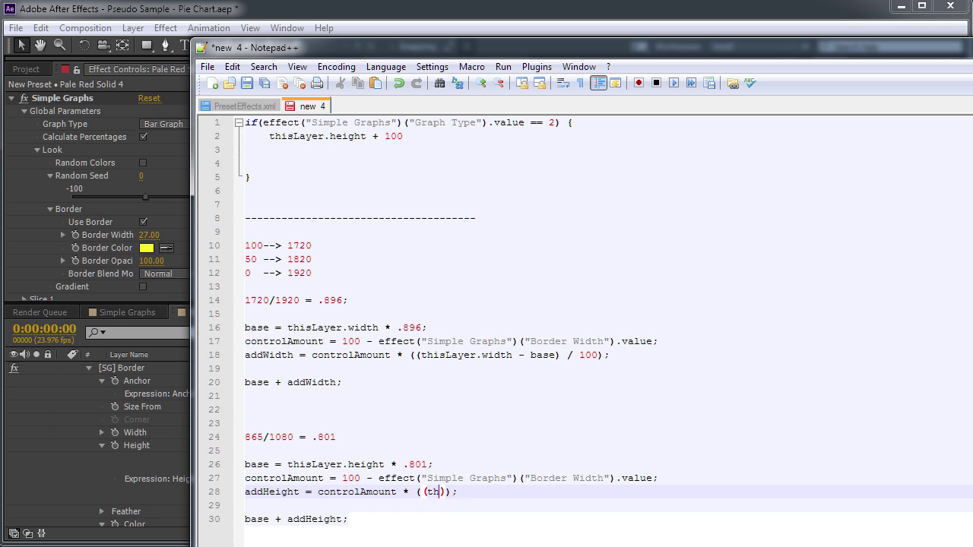
type("ight - ")
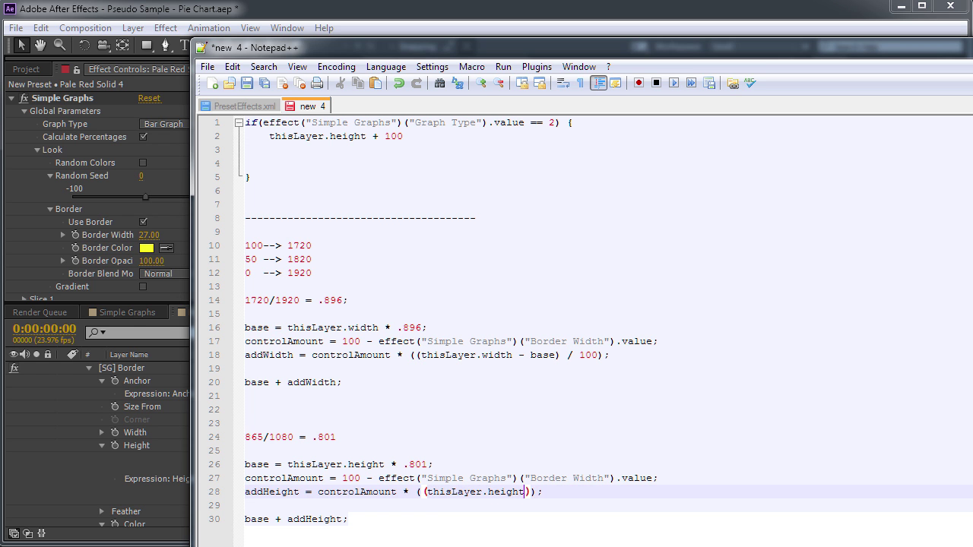
type("base")
type(" / 100")
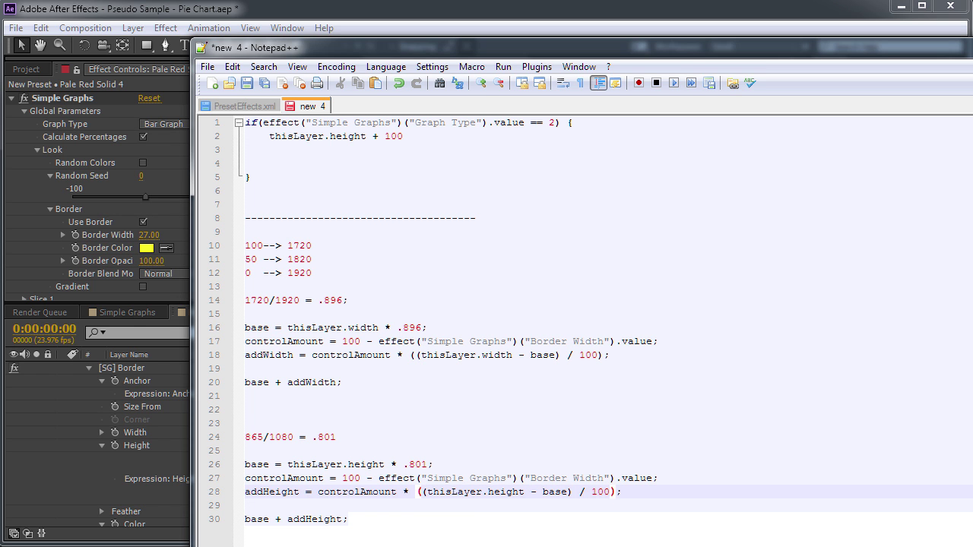
- Copy the revised height code from Notepad++ and replace [SG] Border's Height expression in After Effects with it
left_click_drag(425, 523, 236, 471)
key("ctrl+c")
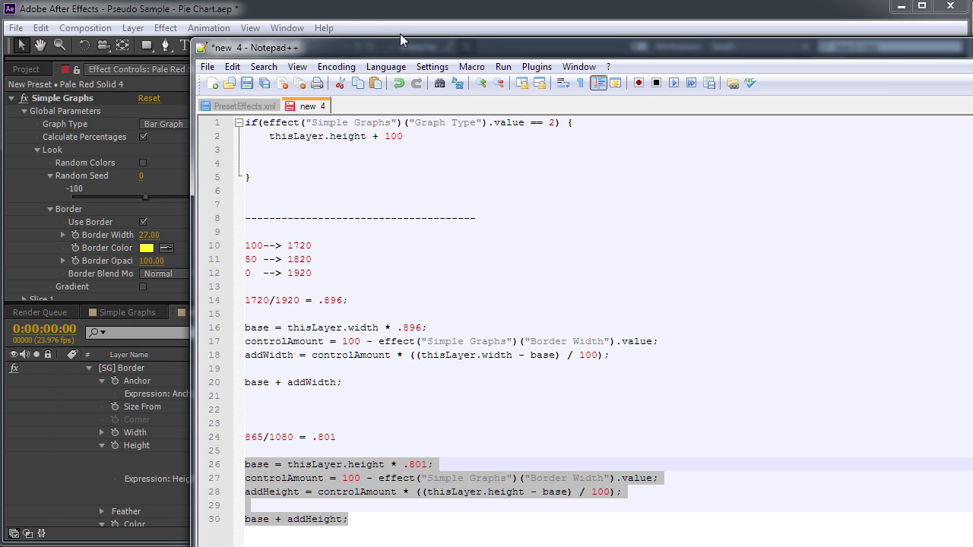
left_click(361, 17)
left_click(538, 498)
key("ctrl+v")
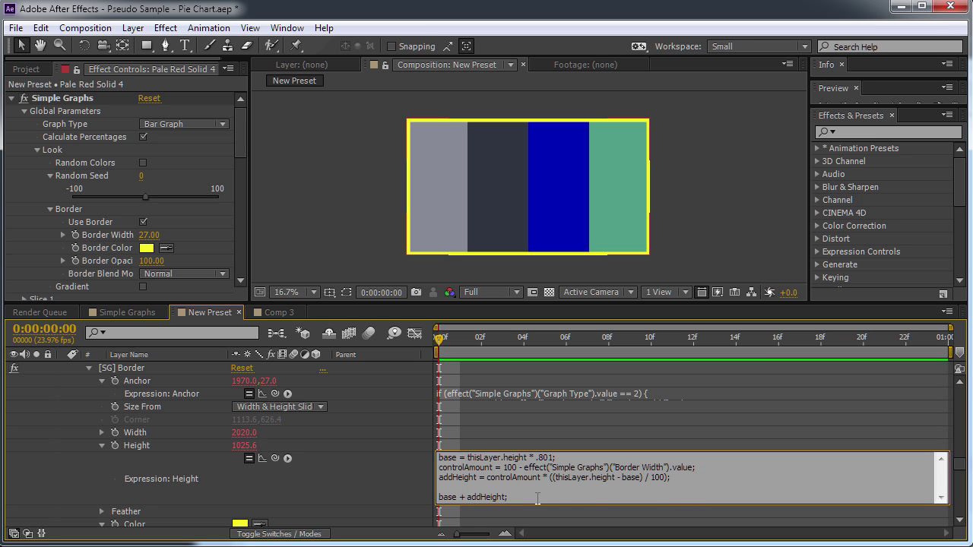
key("KP_Enter")
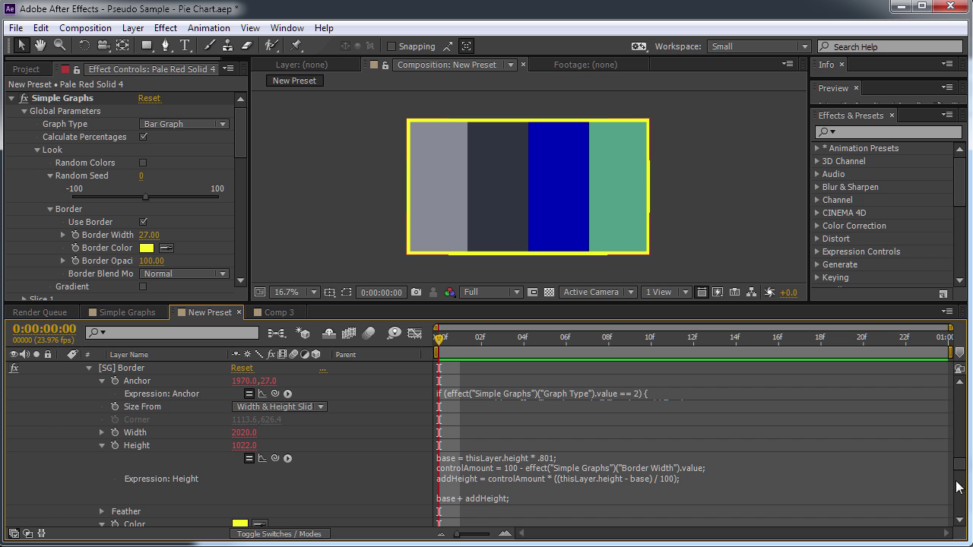
left_click_drag(960, 472, 961, 486)
scroll(960, 486, "down", 3)
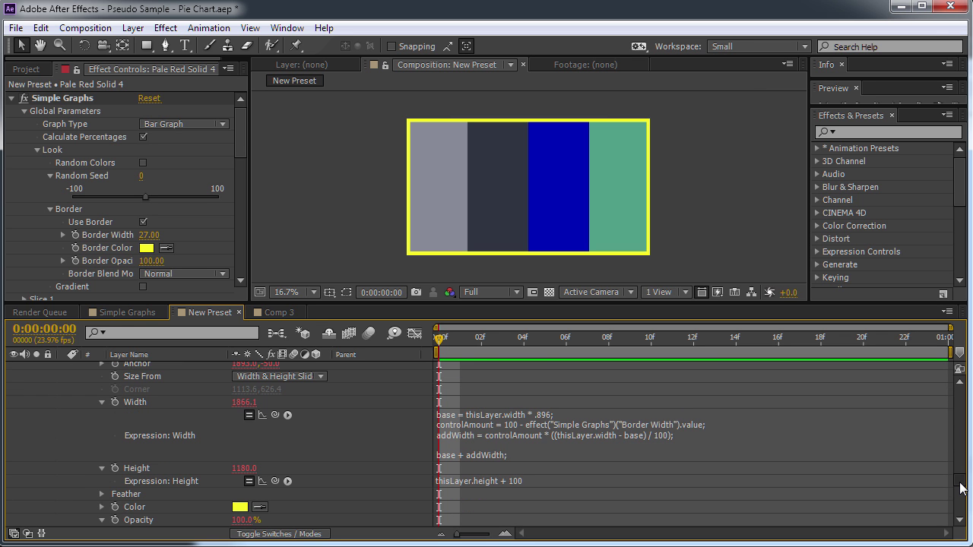
- Turn the [SG] Bar effect back on for the solid layer
scroll(961, 487, "down", 5)
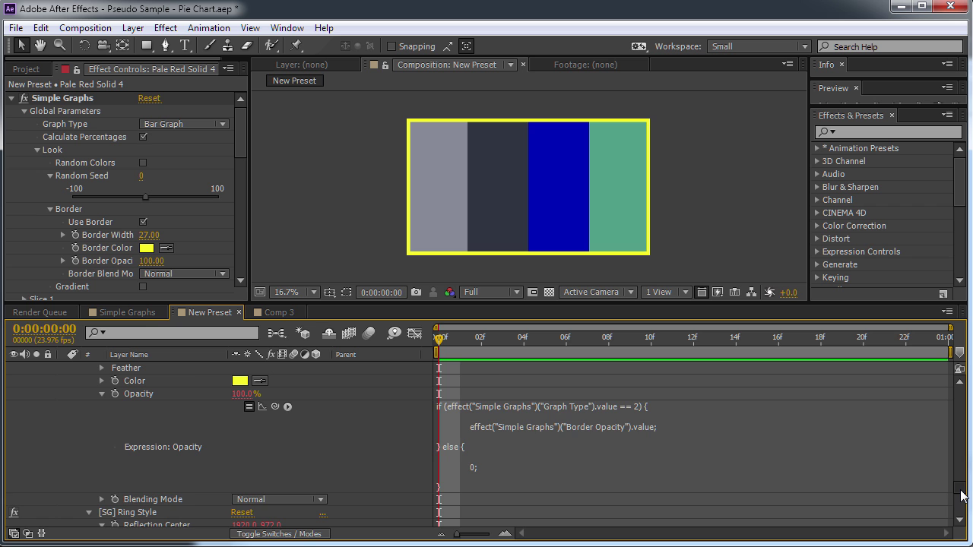
scroll(961, 495, "up", 1)
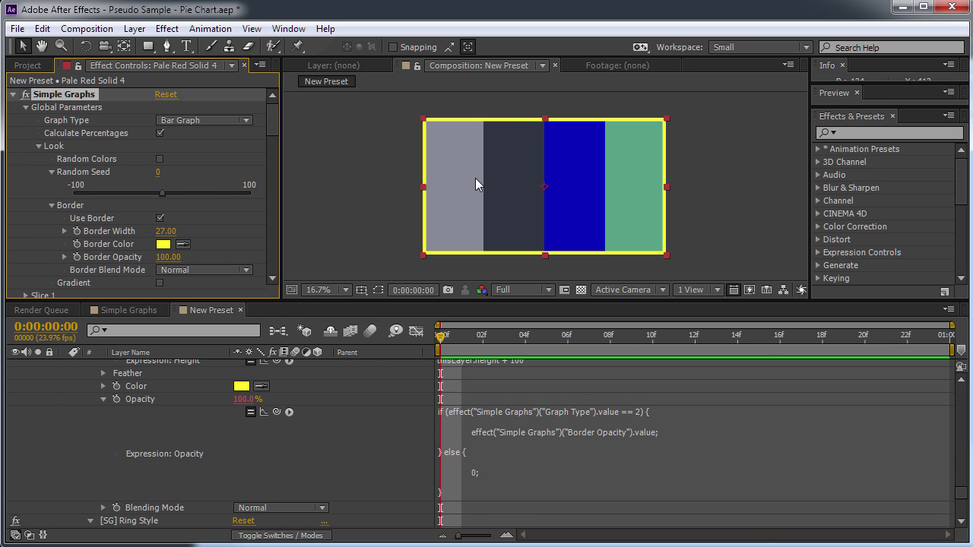
left_click_drag(271, 140, 267, 263)
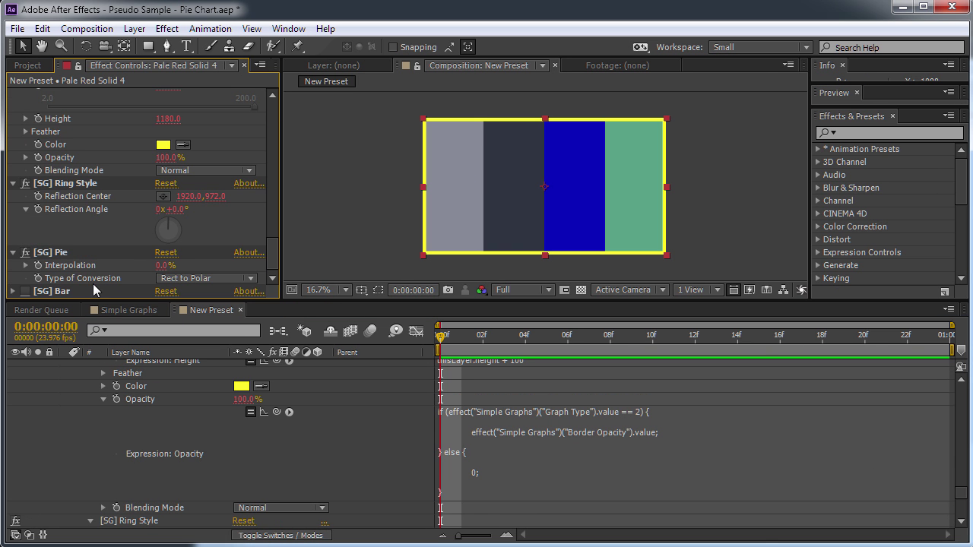
left_click(28, 292)
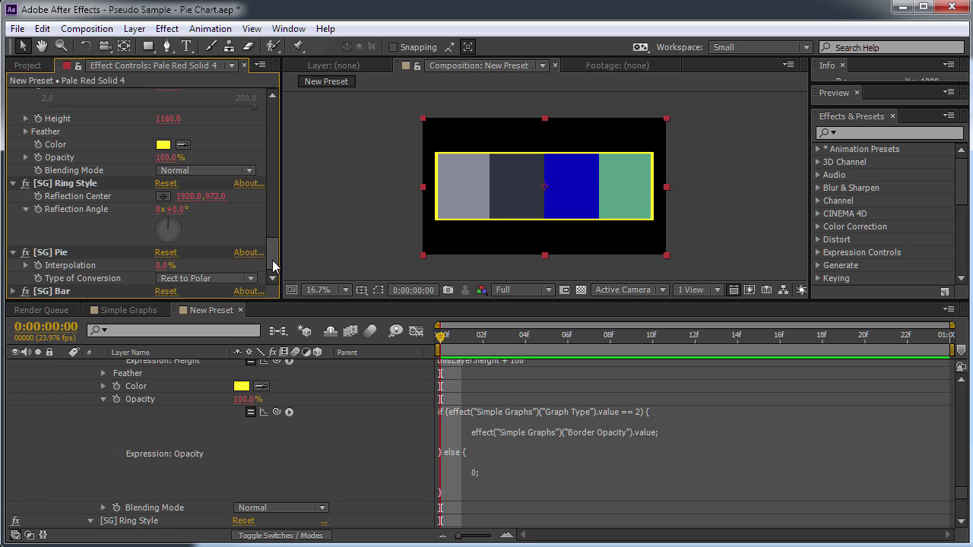
- Try the pie graph type with Random Colors and Gradient on and the border blend mode set to Overlay
left_click_drag(272, 243, 255, 118)
left_click(247, 120)
left_click(227, 135)
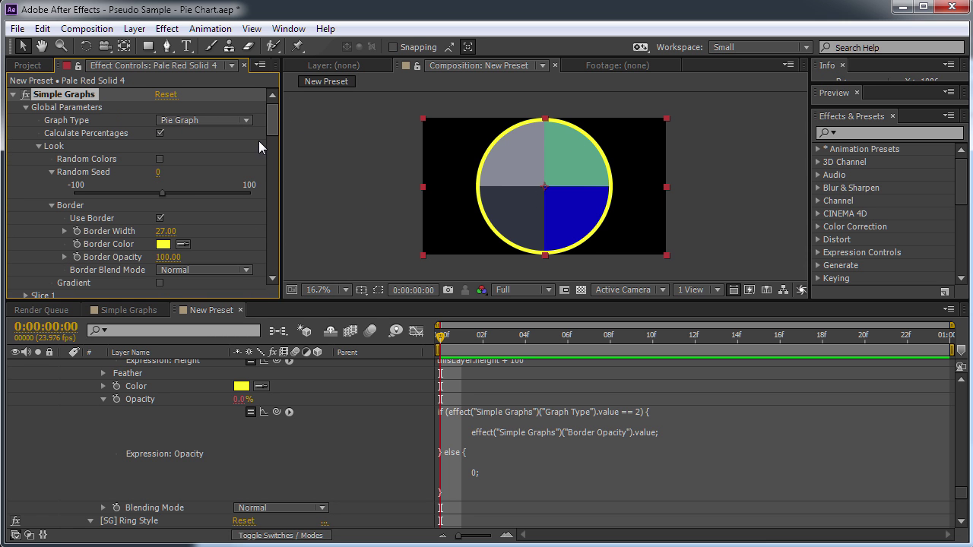
left_click(159, 159)
left_click(186, 122)
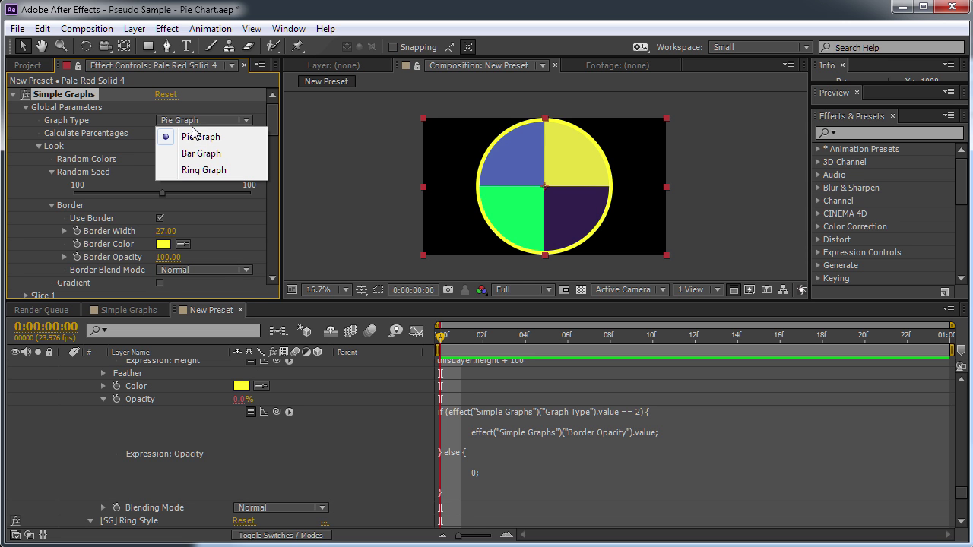
left_click(159, 283)
left_click(204, 270)
left_click(190, 301)
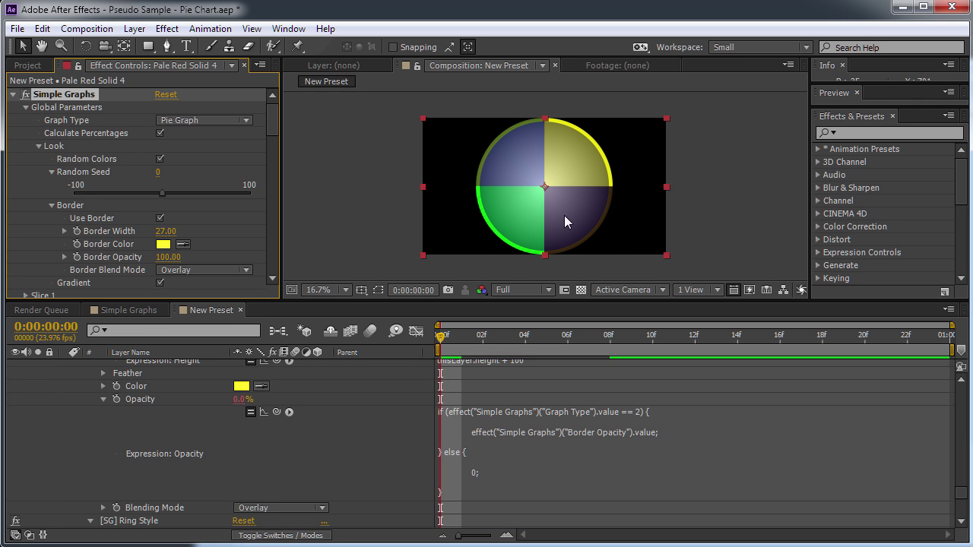
- Test the look by switching the graph type to Bar Graph, to Ring Graph and back to Bar Graph
left_click(188, 121)
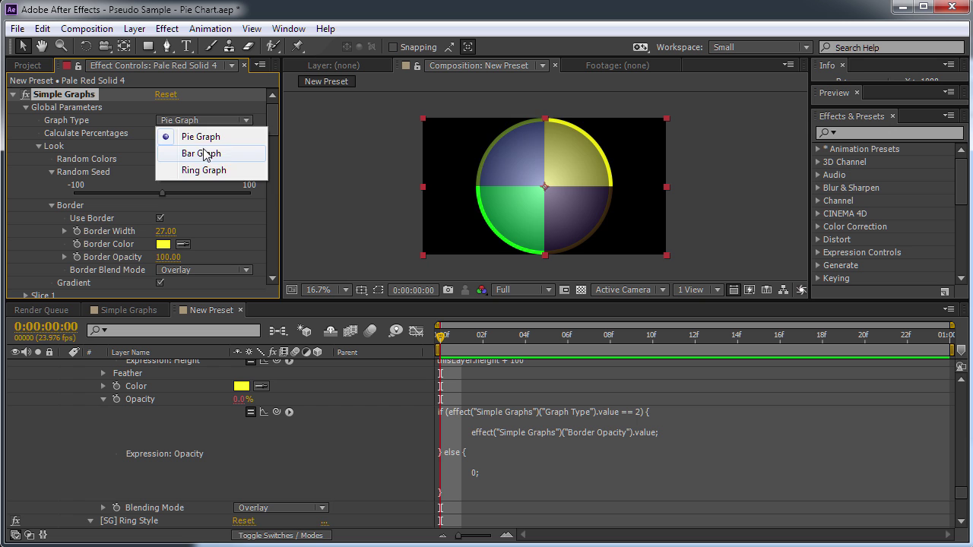
left_click(201, 154)
left_click(207, 122)
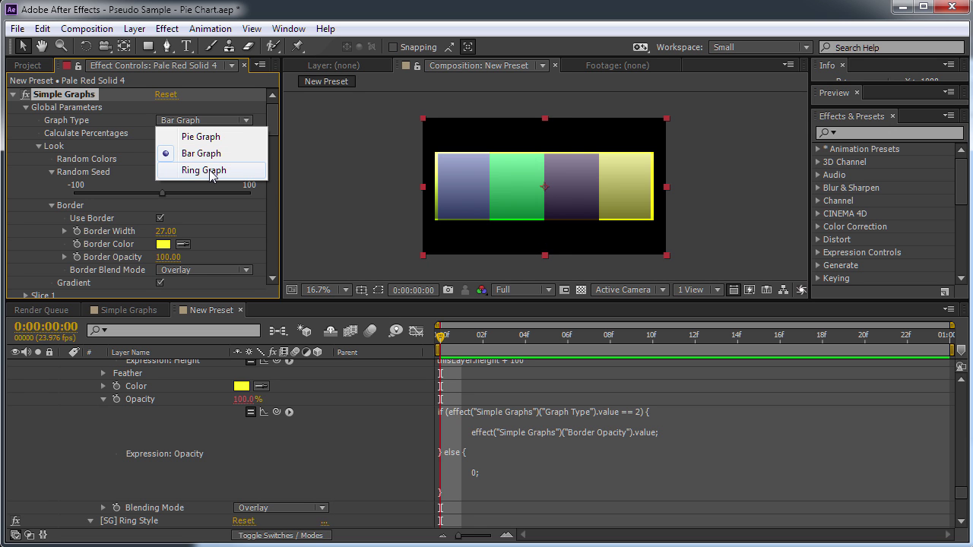
left_click(211, 171)
left_click(237, 121)
left_click(218, 153)
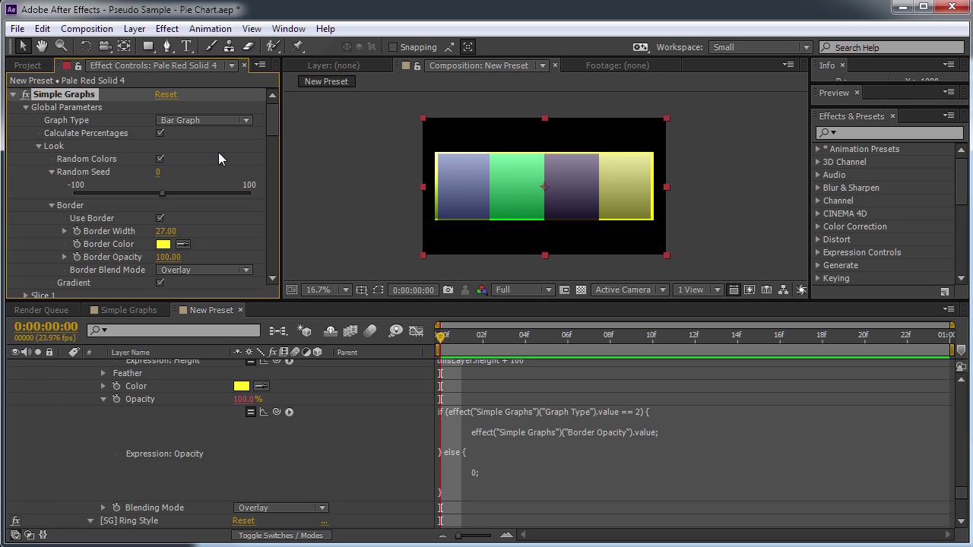
- Turn off Random Colors, Calculate Percentages, Use Border and Gradient, and reset the Simple Graphs effect to its defaults
left_click(159, 159)
left_click(159, 133)
left_click(160, 218)
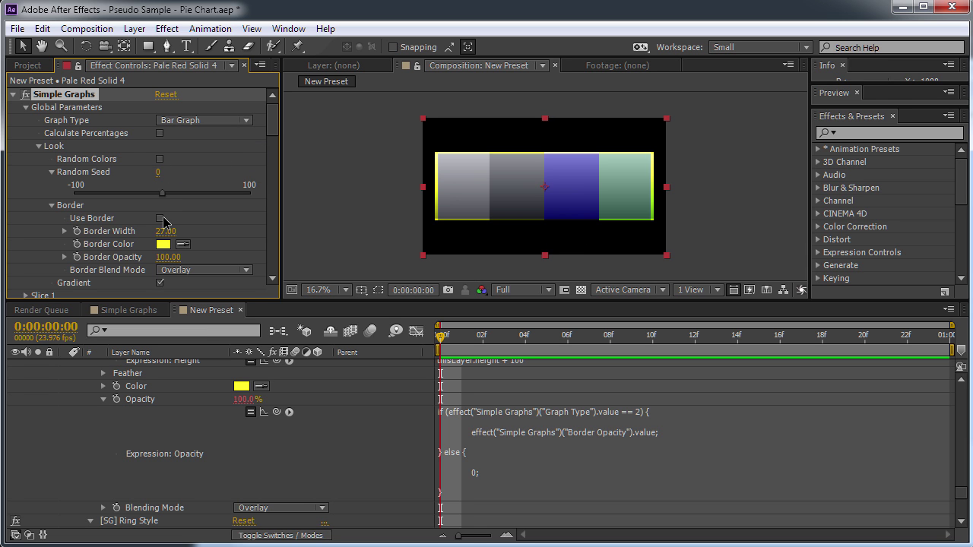
left_click(160, 283)
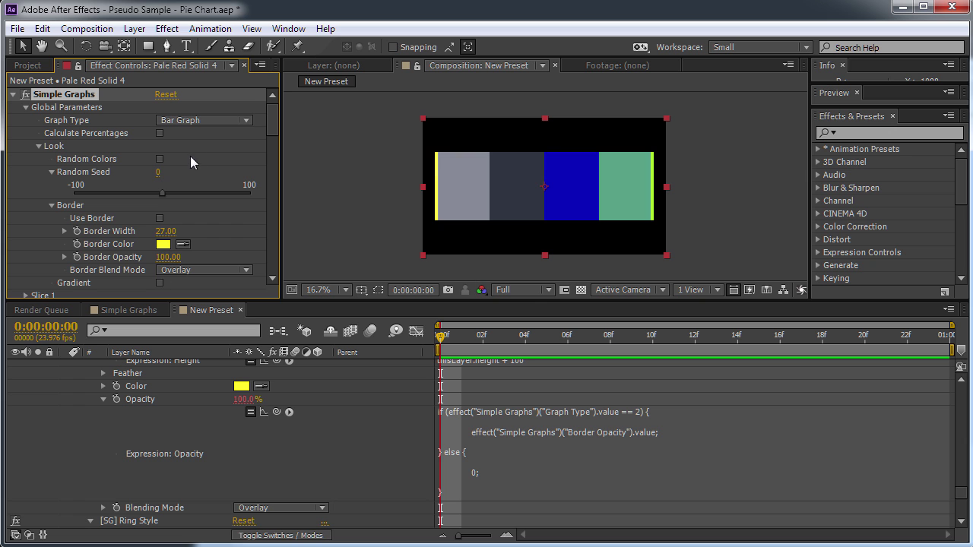
left_click(164, 94)
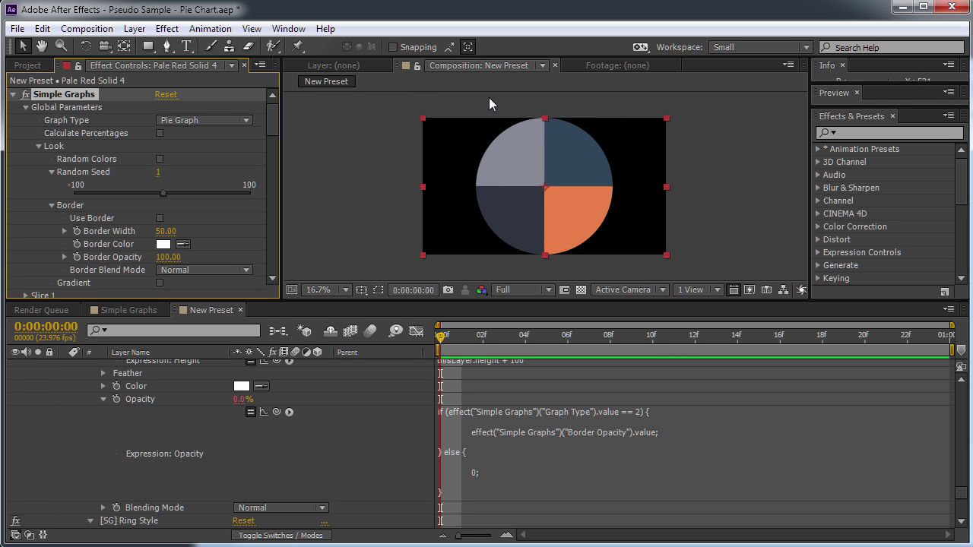
- Collapse the expanded effects, including Simple Graphs, [SG] Gradient, Ring Shape, Border, Border 2 and Ring Style
left_click(13, 95)
left_click_drag(271, 128, 271, 157)
scroll(125, 168, "down", 2)
scroll(68, 199, "up", 3)
scroll(62, 217, "down", 2)
scroll(63, 216, "down", 2)
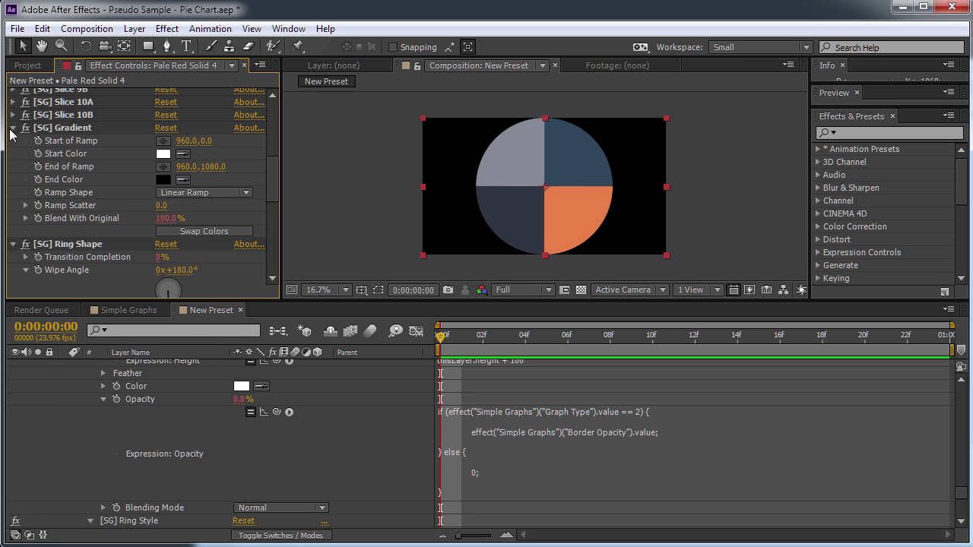
left_click(13, 127)
left_click(13, 141)
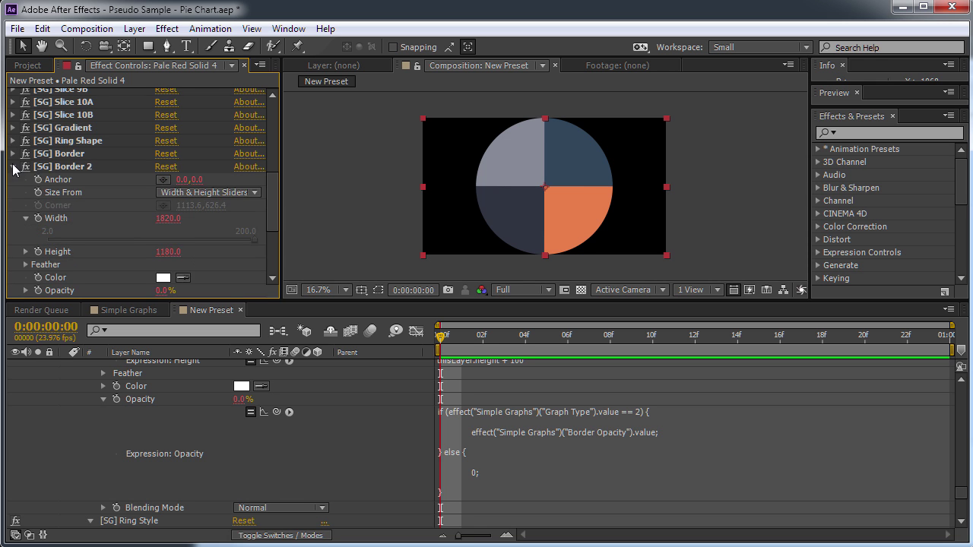
left_click(13, 166)
left_click(13, 179)
scroll(152, 196, "up", 5)
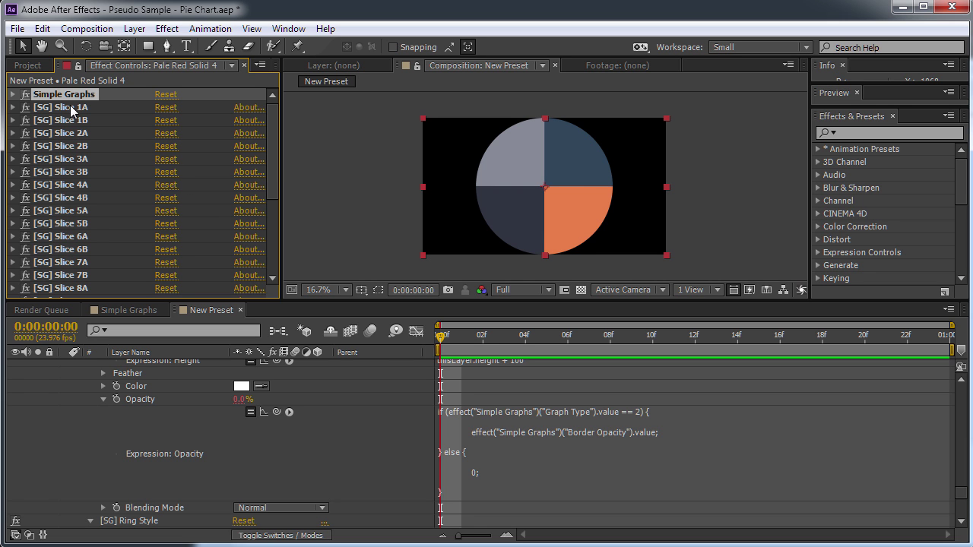
- Select every effect from Simple Graphs through [SG] Bar and save them as the animation preset Simple Graphs 2
left_click_drag(275, 163, 279, 262)
left_click(78, 296, "shift")
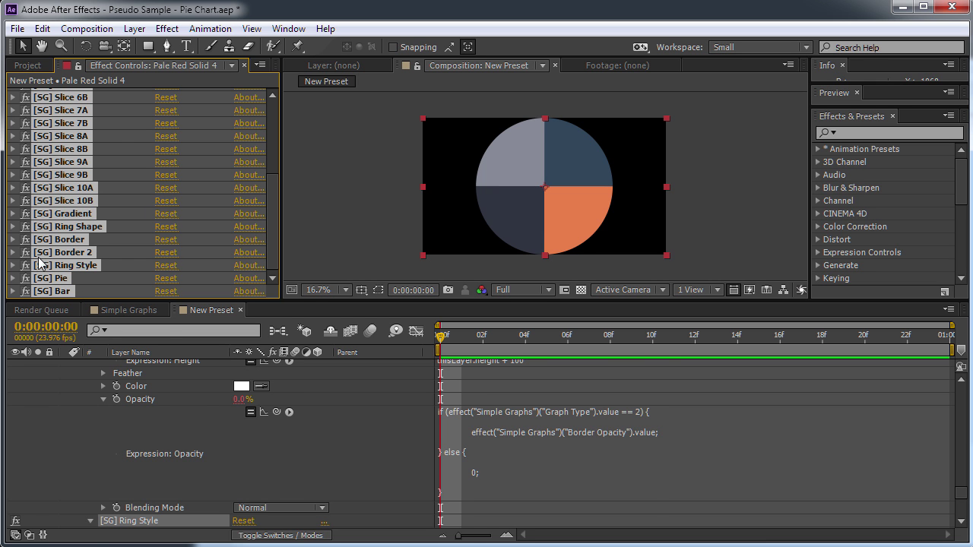
scroll(148, 417, "up", 5)
left_click_drag(70, 134, 871, 195)
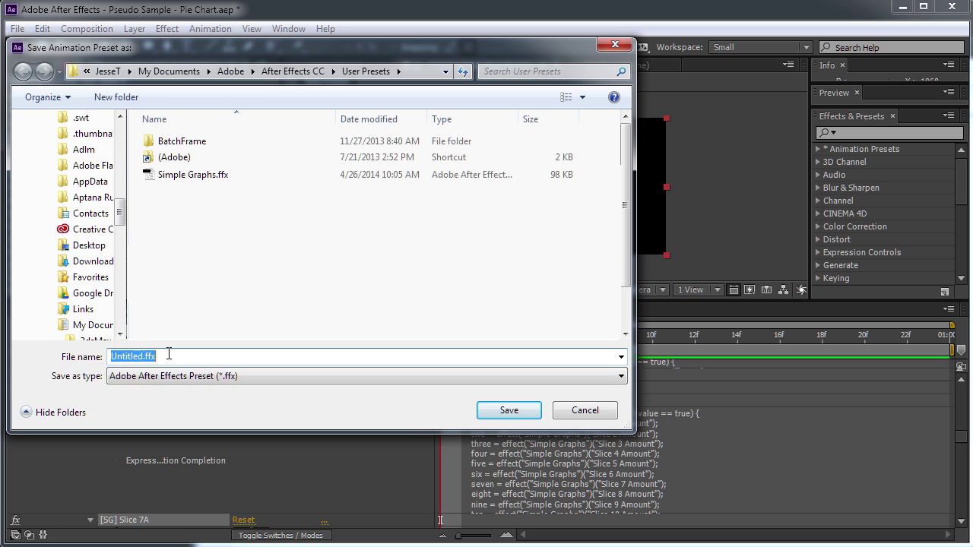
type("Simple")
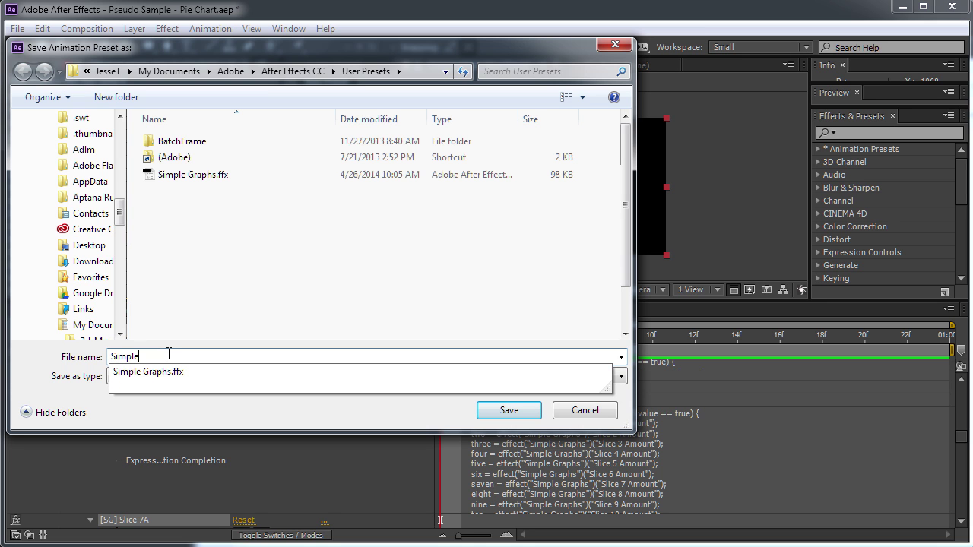
left_click(155, 372)
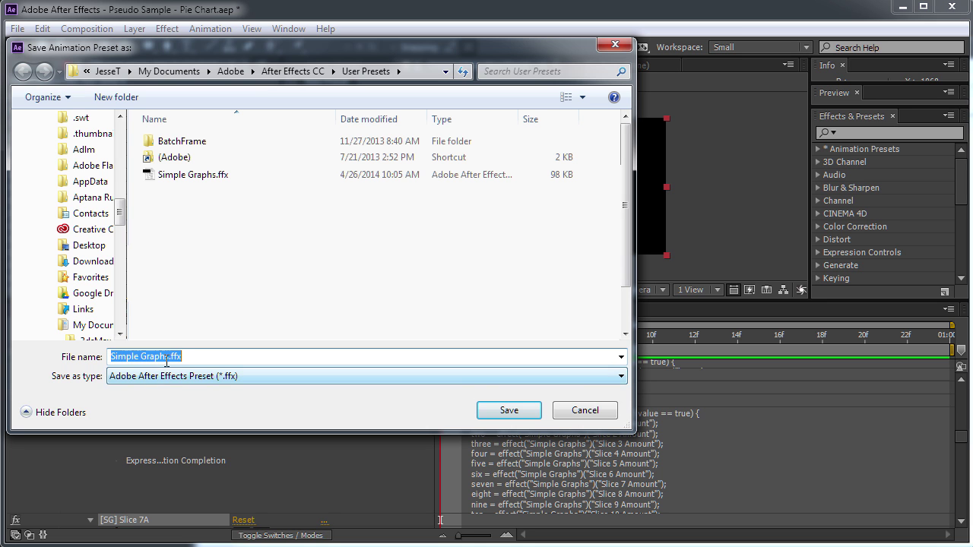
key("Right")
type("2")
key("Return")
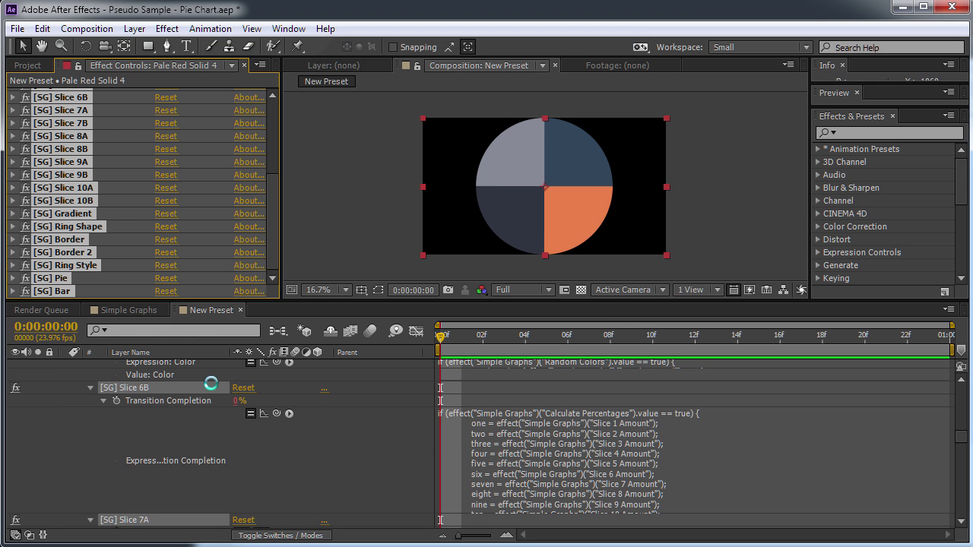
- Search the effects and presets for "simple" and select the Simple Graphs 2 user preset
left_click(868, 132)
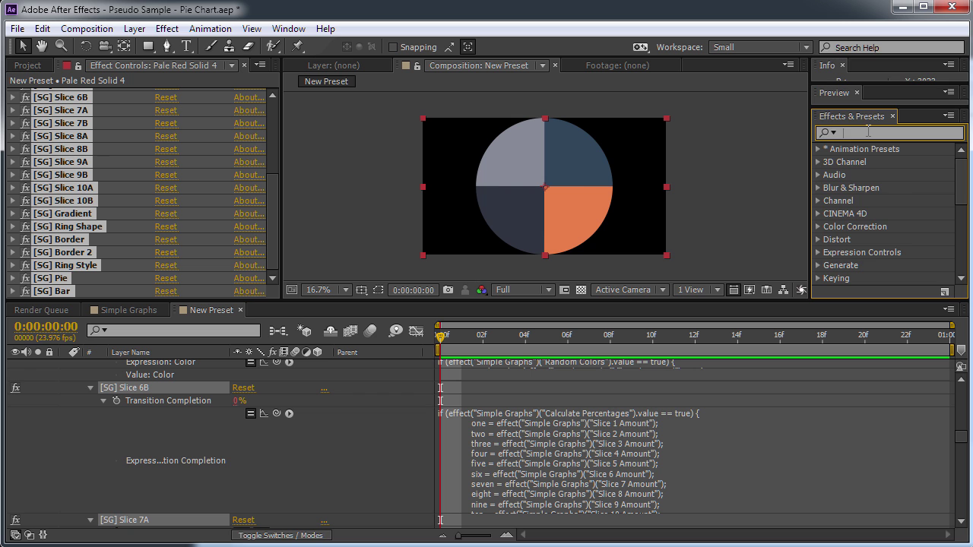
type("simple")
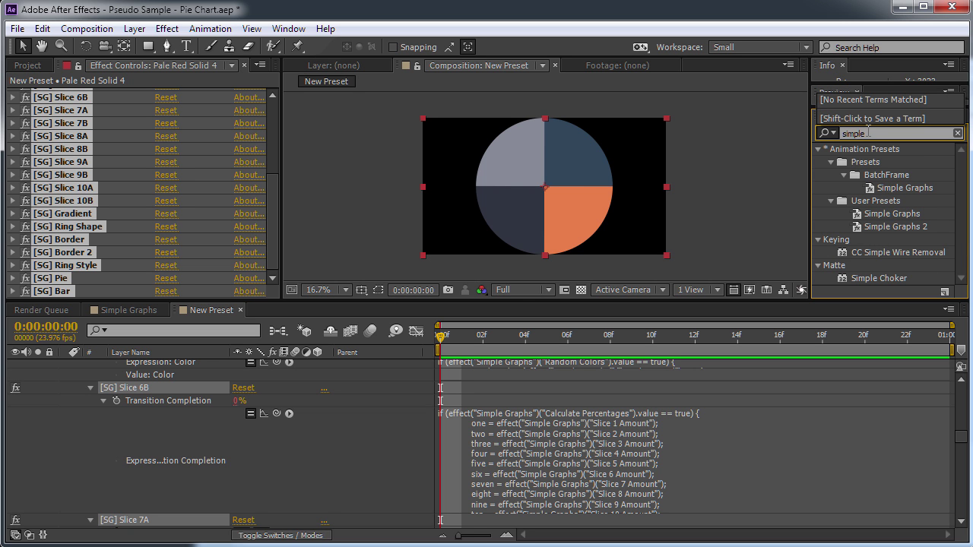
left_click(875, 227)
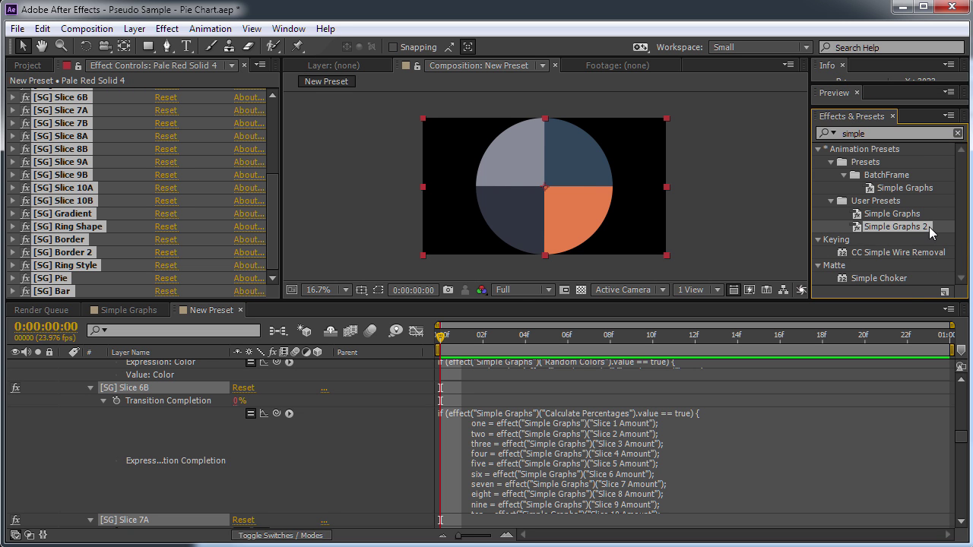
- Create a new 1920 x 1080 composition at 23.976 fps and add a solid layer with the default settings
left_click(81, 28)
left_click(98, 44)
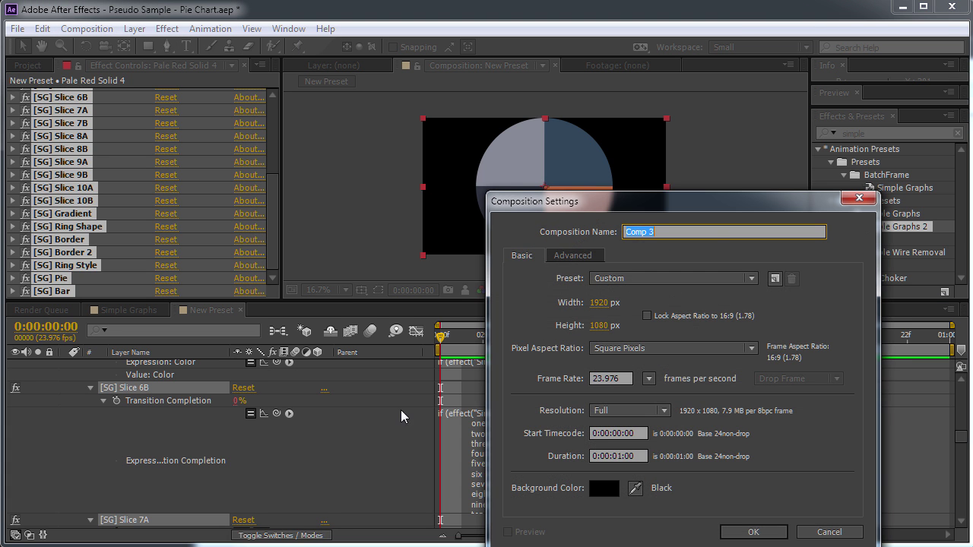
left_click(763, 532)
left_click(134, 28)
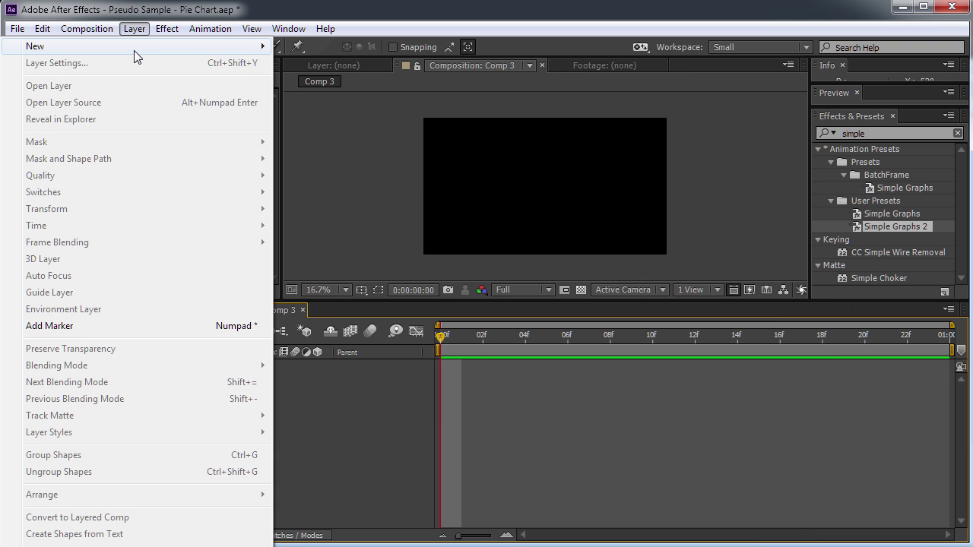
mouse_move(197, 49)
left_click(319, 63)
left_click(744, 531)
- Apply the Simple Graphs 2 preset to the new solid and look through its effect list
left_click_drag(900, 232, 575, 200)
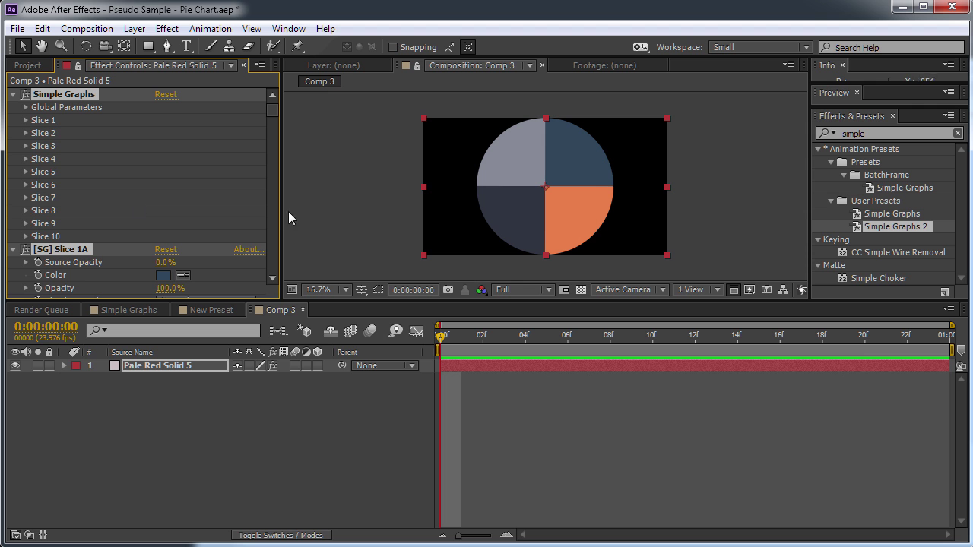
scroll(279, 186, "down", 15)
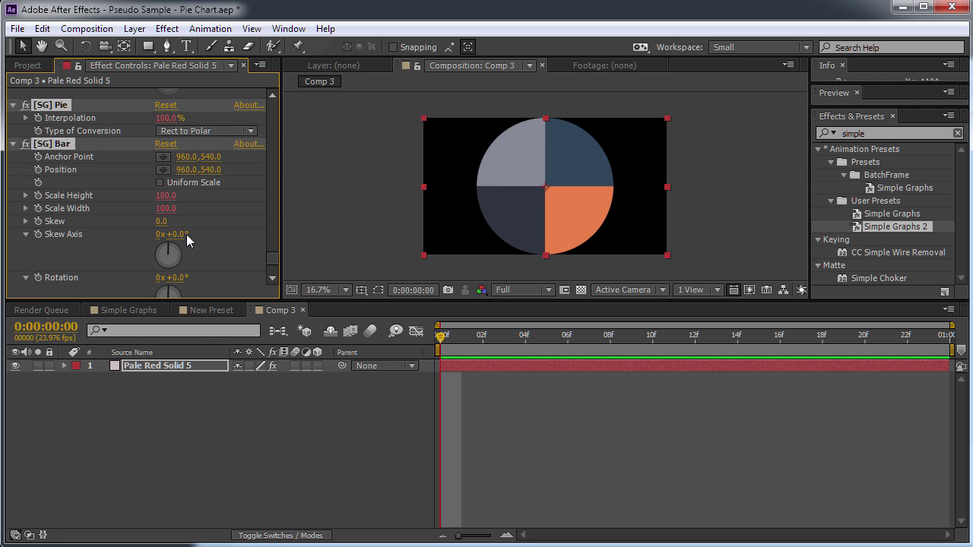
scroll(274, 262, "down", 2)
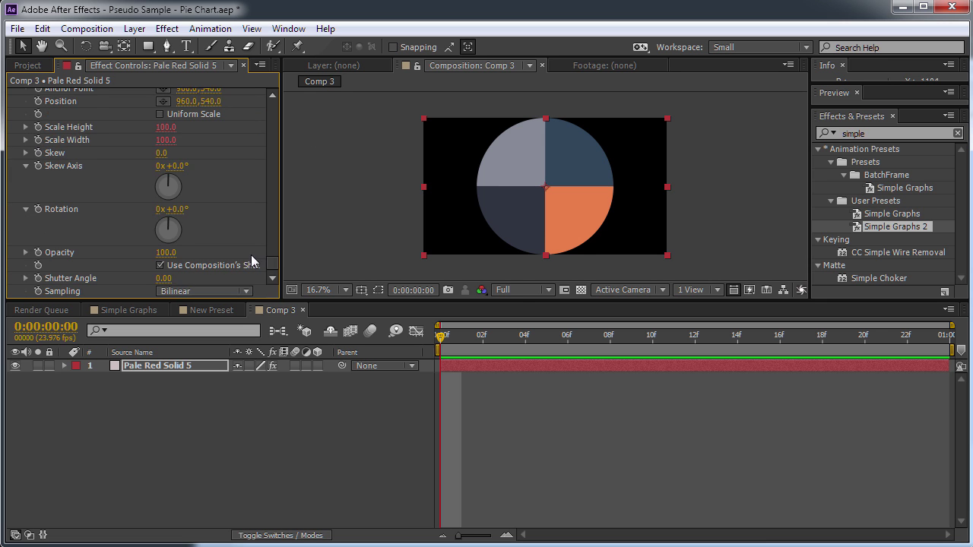
scroll(251, 259, "up", 15)
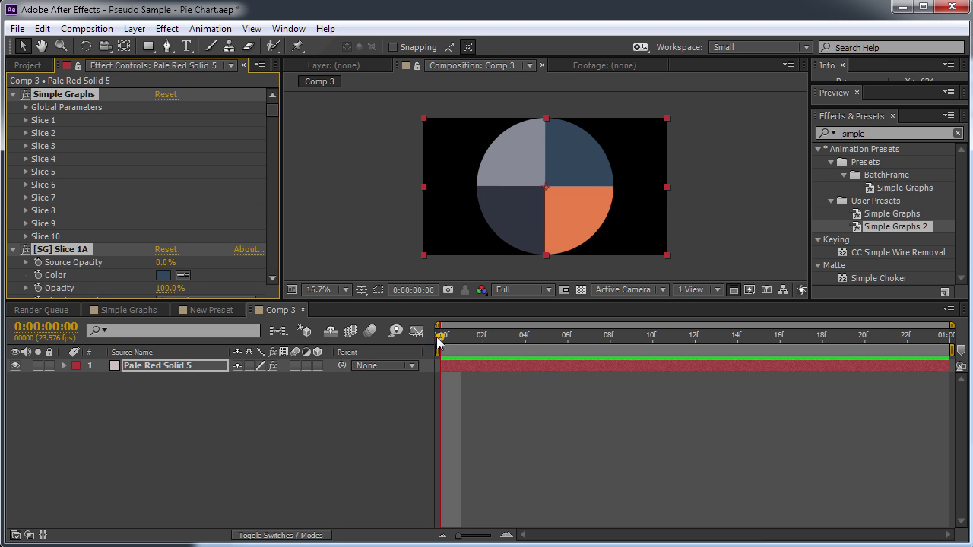